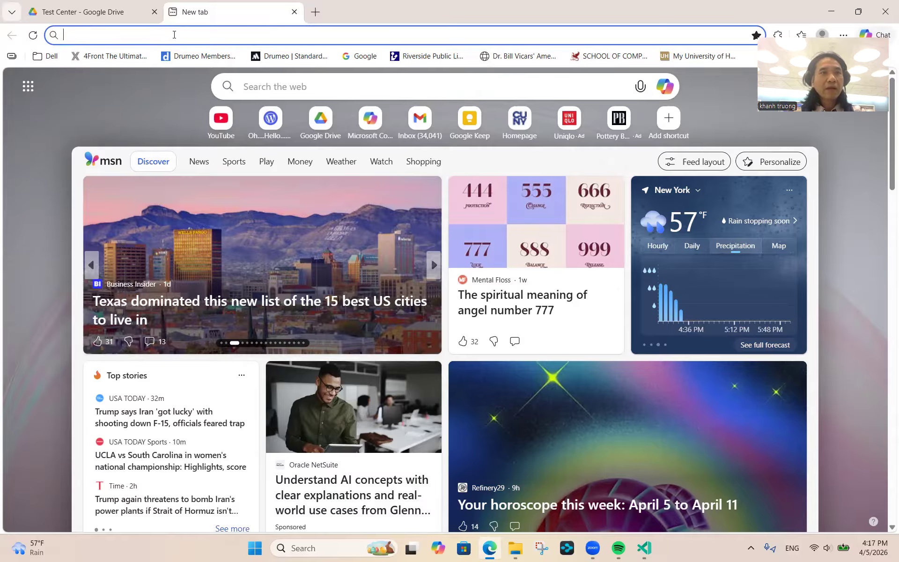
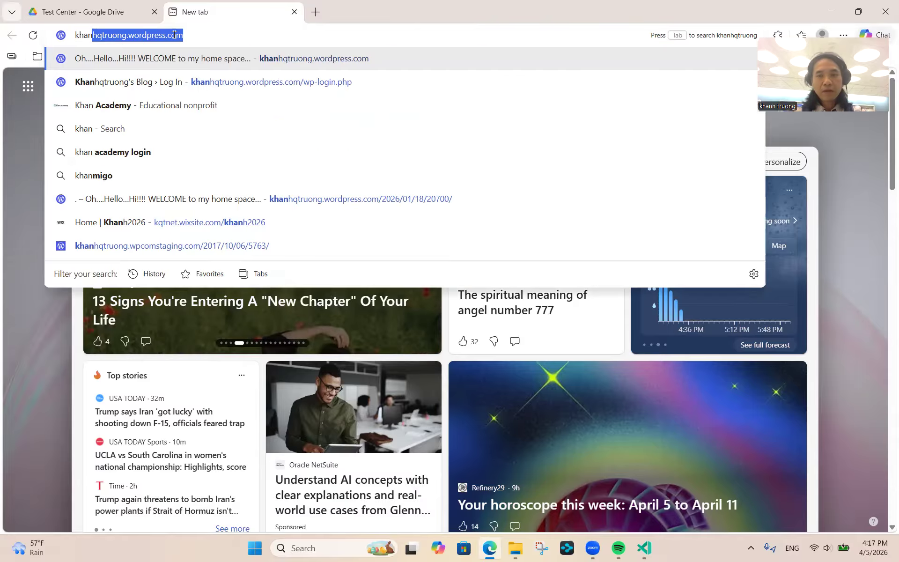
- Load the personal blog's WordPress.com home page and scroll down to the Days Remaining post
key("Return")
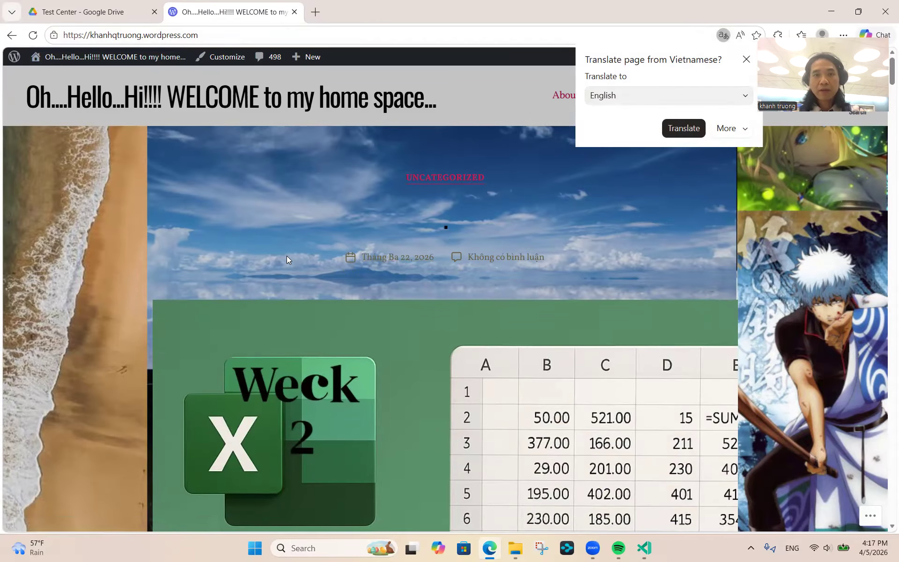
scroll(284, 261, "down", 8)
scroll(284, 263, "down", 10)
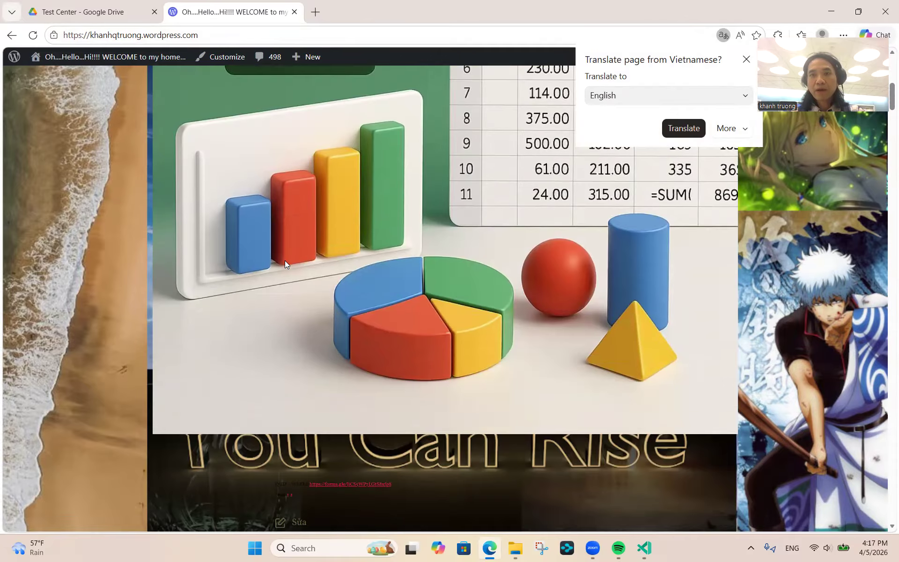
scroll(285, 263, "down", 10)
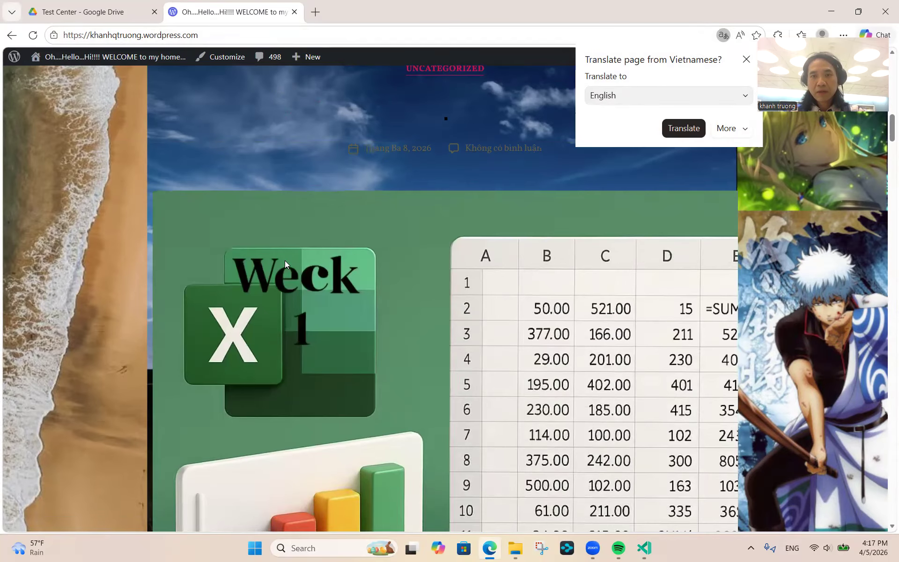
scroll(285, 265, "down", 4)
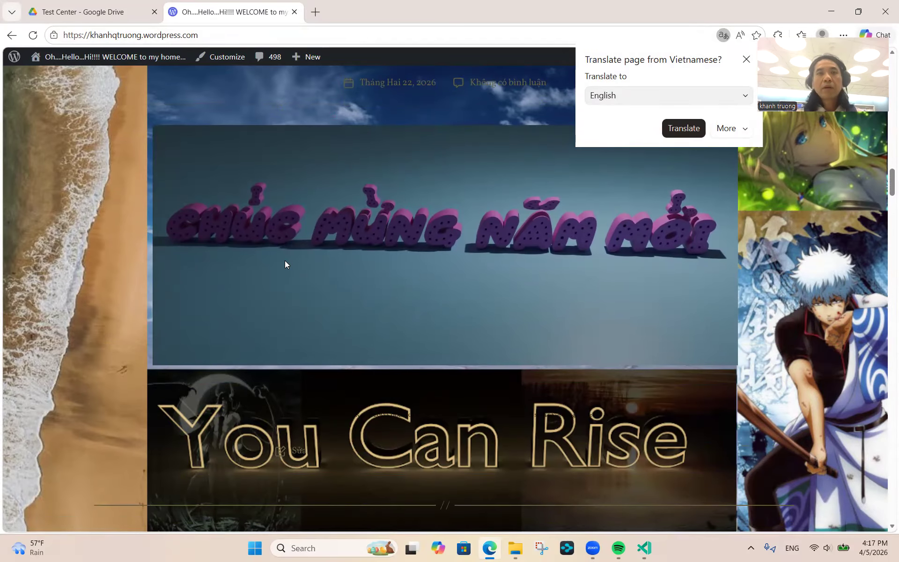
scroll(285, 287, "down", 5)
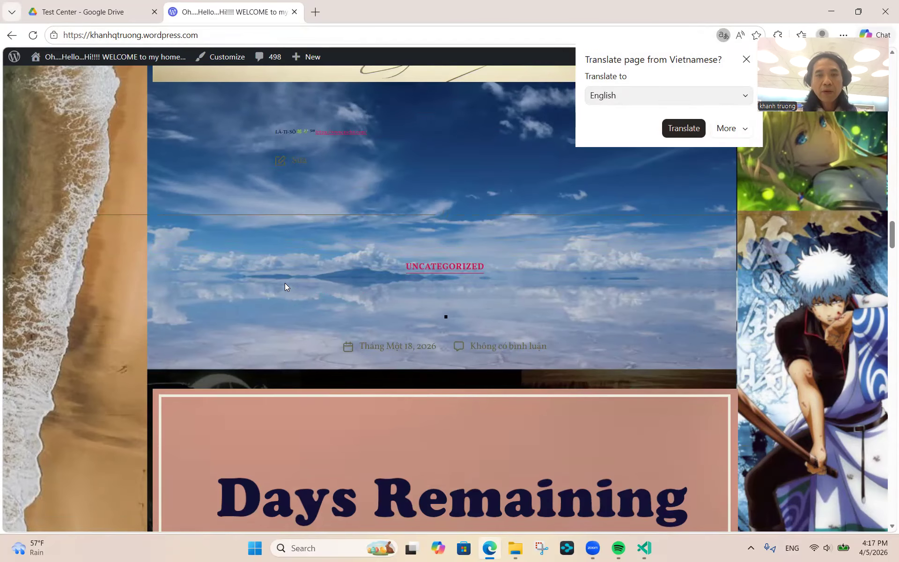
scroll(289, 240, "down", 2)
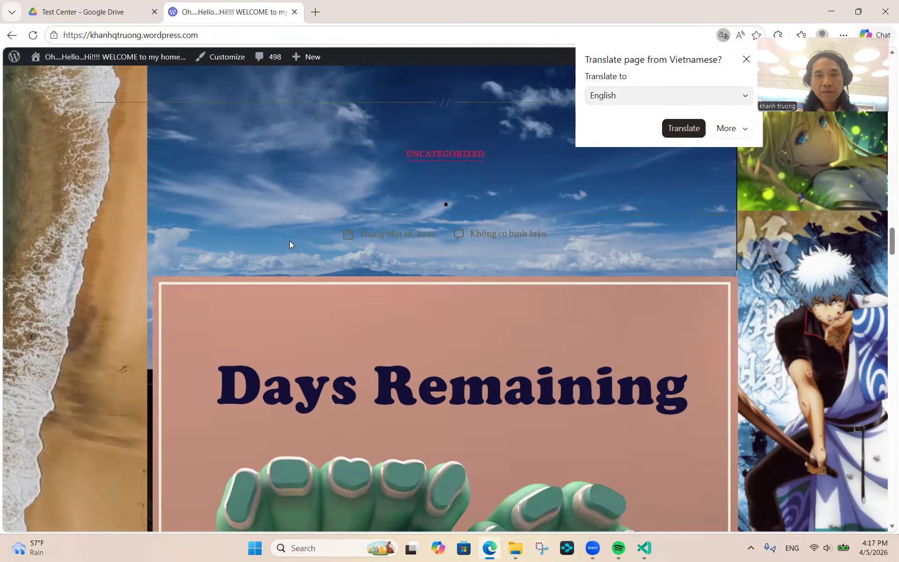
- Open the January 18, 2026 Days Remaining post and scroll down through it
left_click(401, 233)
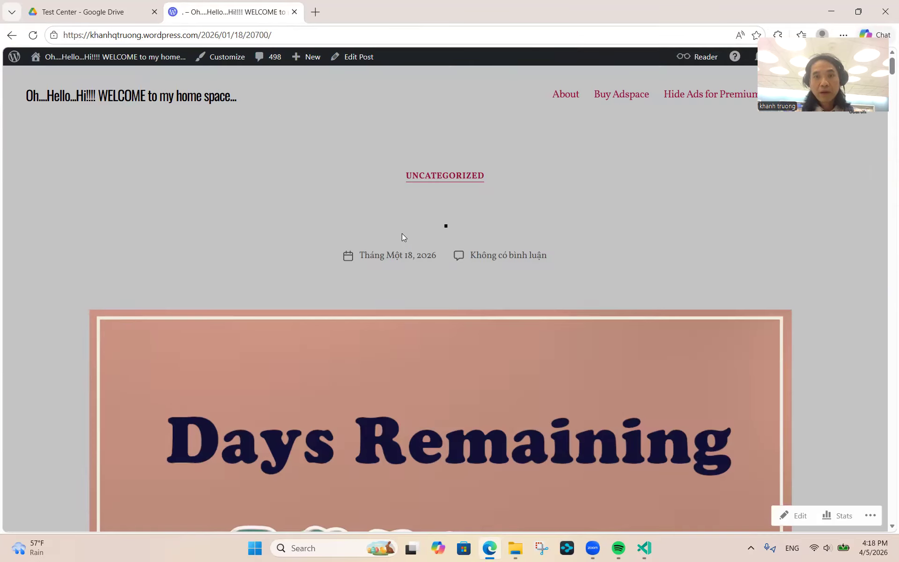
scroll(403, 236, "down", 6)
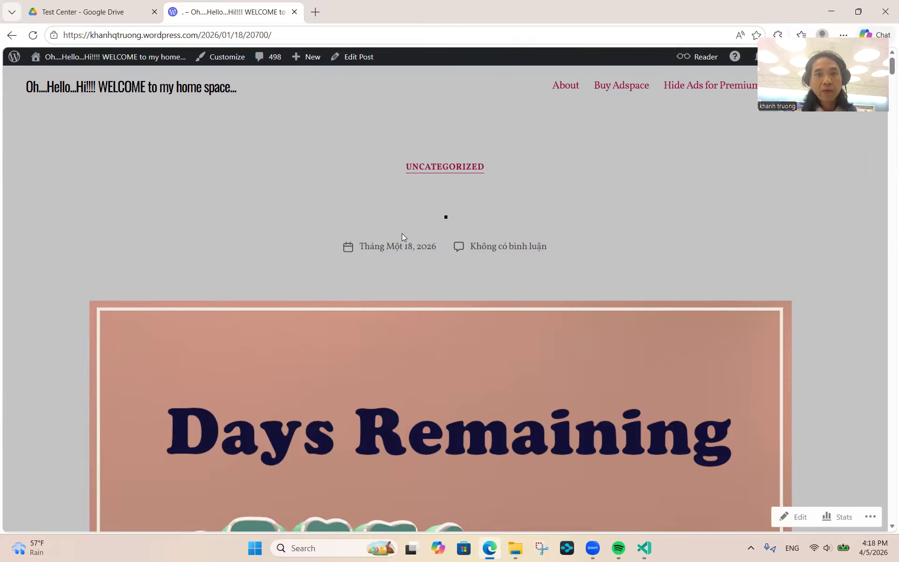
scroll(402, 233, "down", 20)
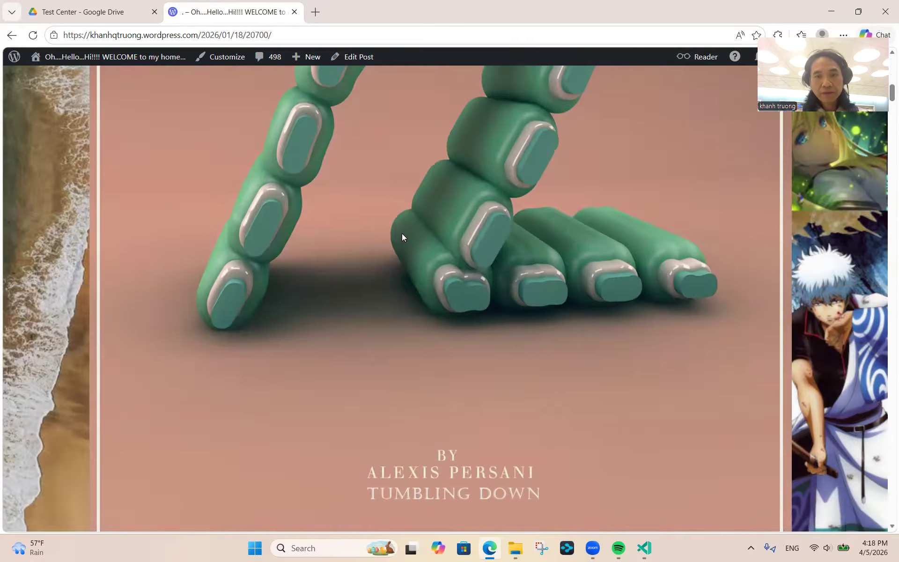
scroll(402, 233, "down", 10)
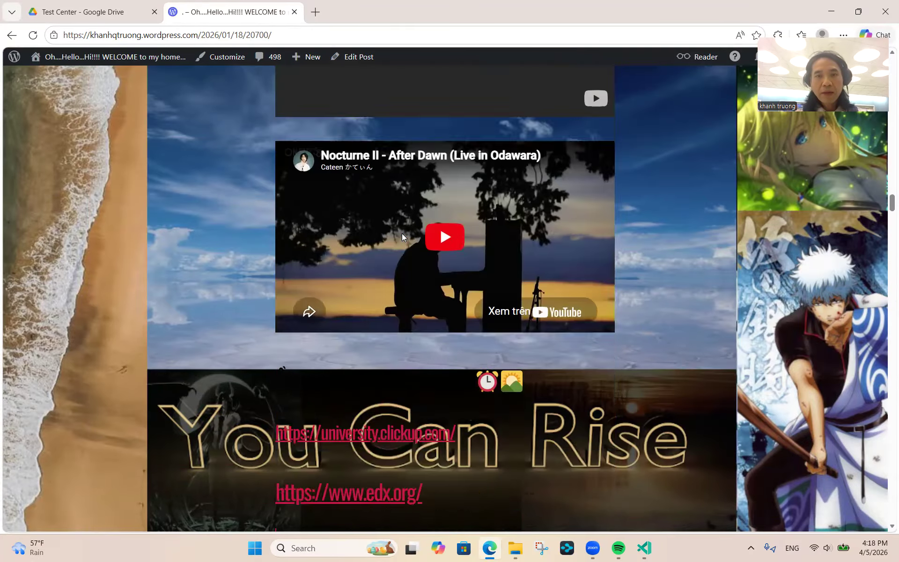
scroll(402, 233, "down", 15)
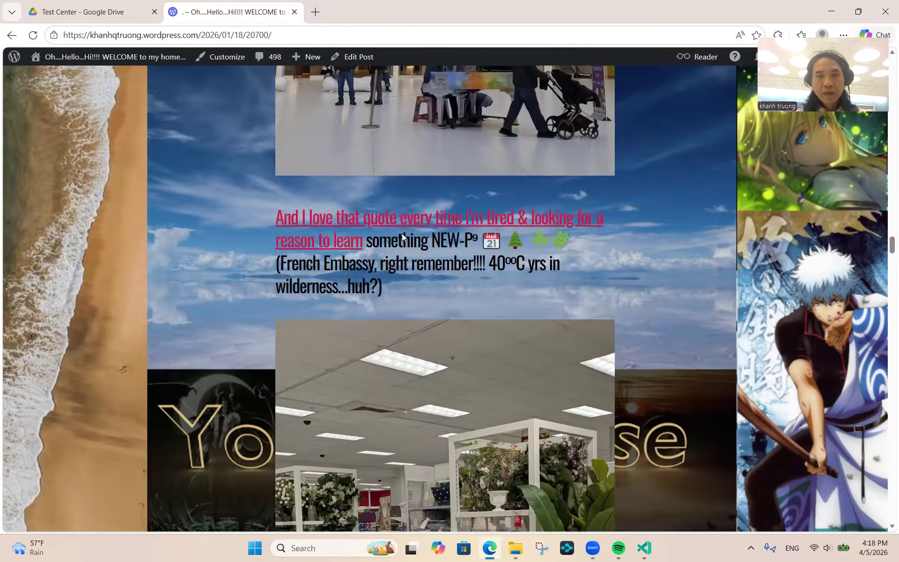
scroll(401, 234, "down", 12)
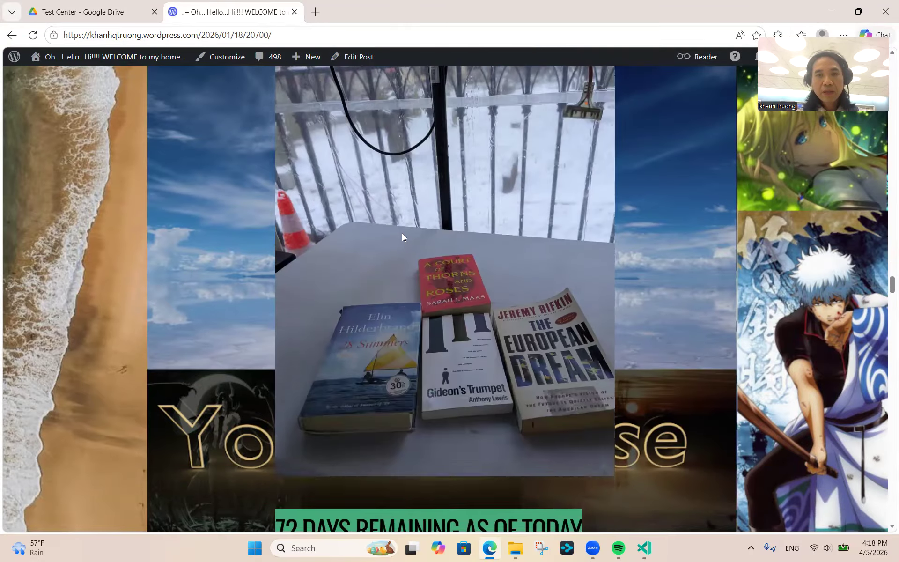
scroll(402, 236, "down", 15)
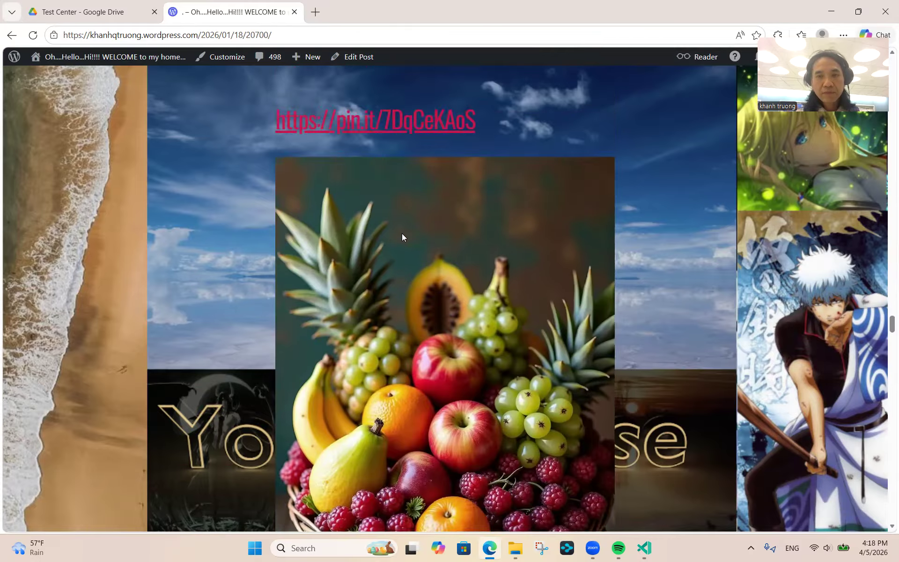
scroll(402, 234, "down", 15)
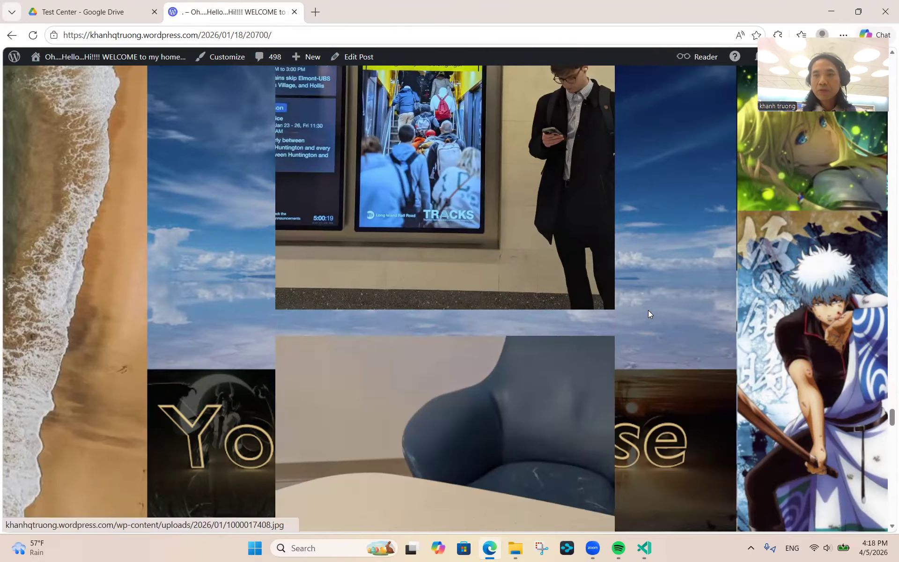
scroll(654, 318, "down", 8)
scroll(652, 314, "down", 12)
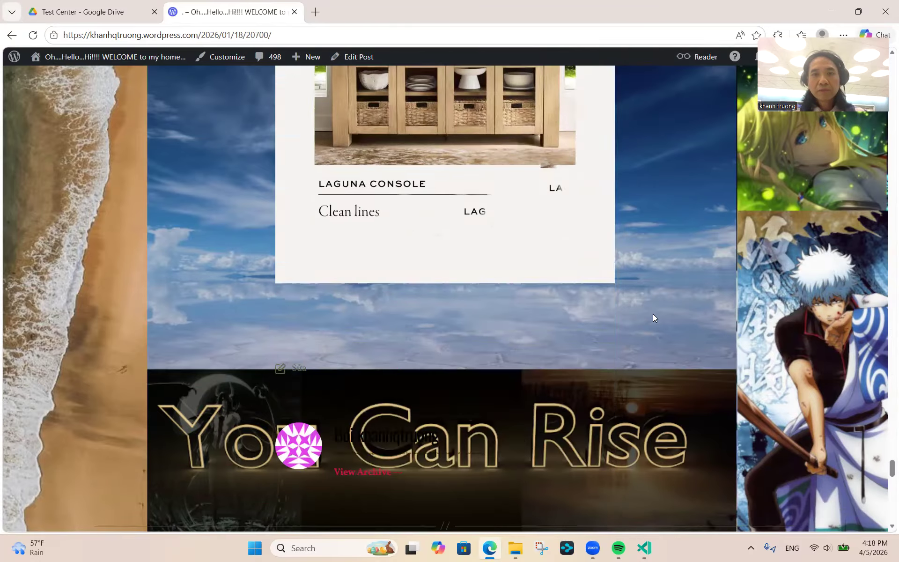
- Scroll back up to the BOOK4.xlsx link and open the workbook
scroll(652, 313, "up", 12)
scroll(653, 315, "up", 10)
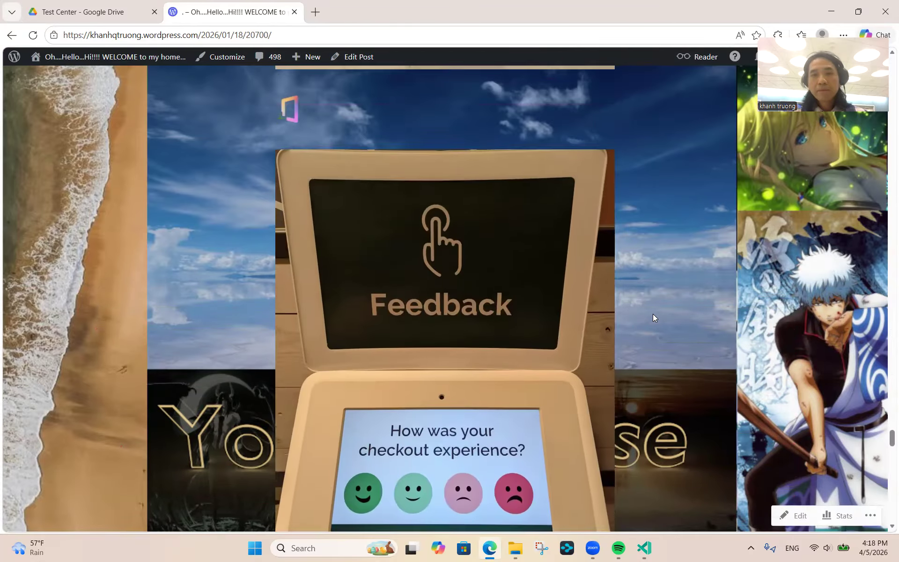
scroll(653, 314, "up", 10)
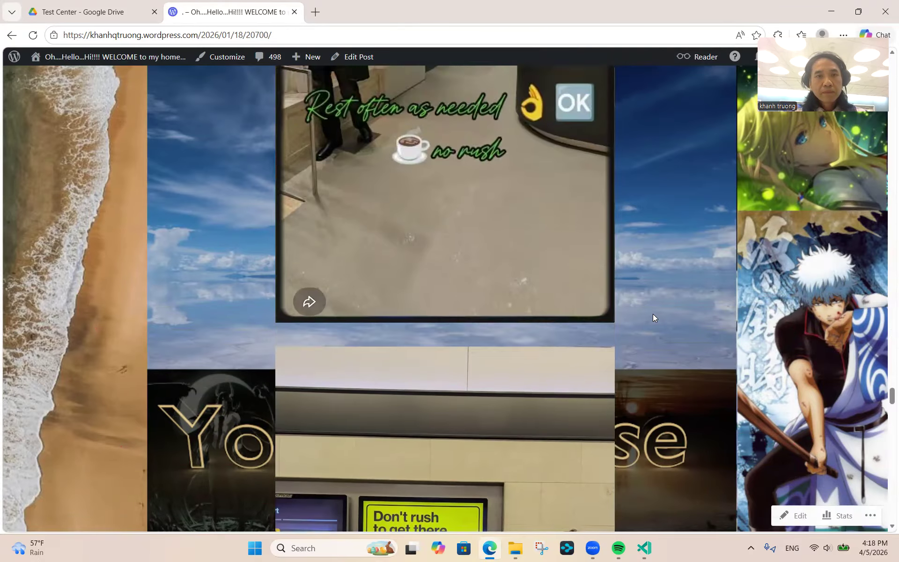
scroll(652, 314, "up", 10)
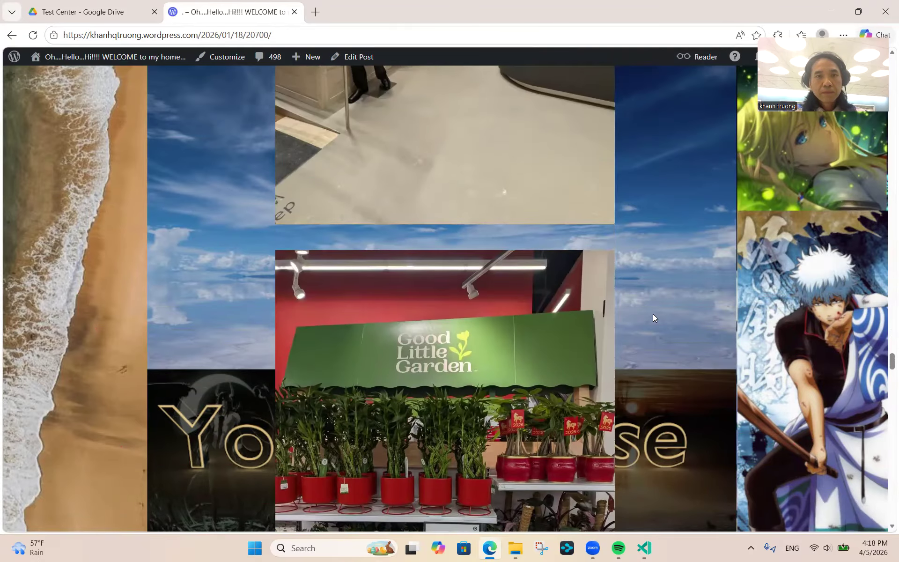
scroll(652, 313, "up", 10)
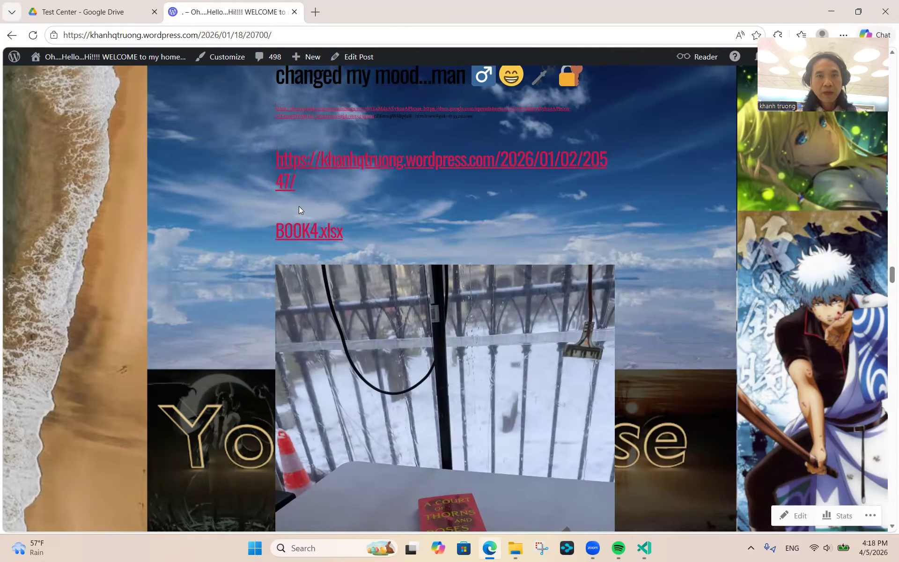
left_click(302, 235)
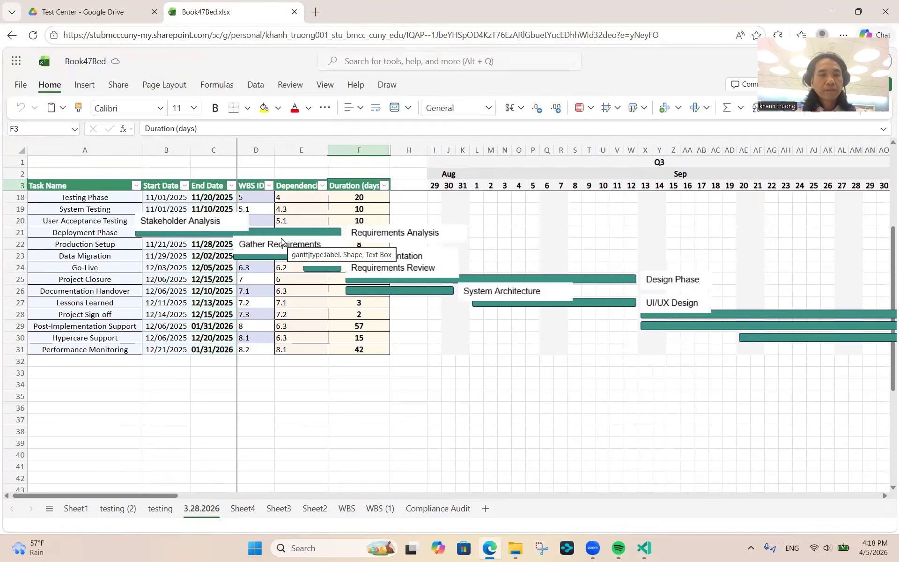
- Switch to the testing (2) sheet and pan across its task schedule
left_click(119, 511)
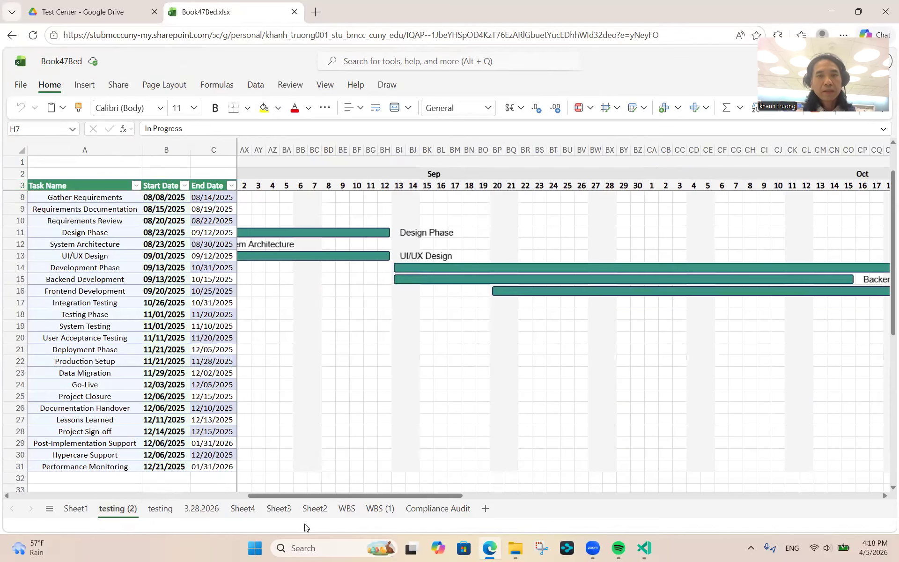
left_click_drag(308, 493, 65, 478)
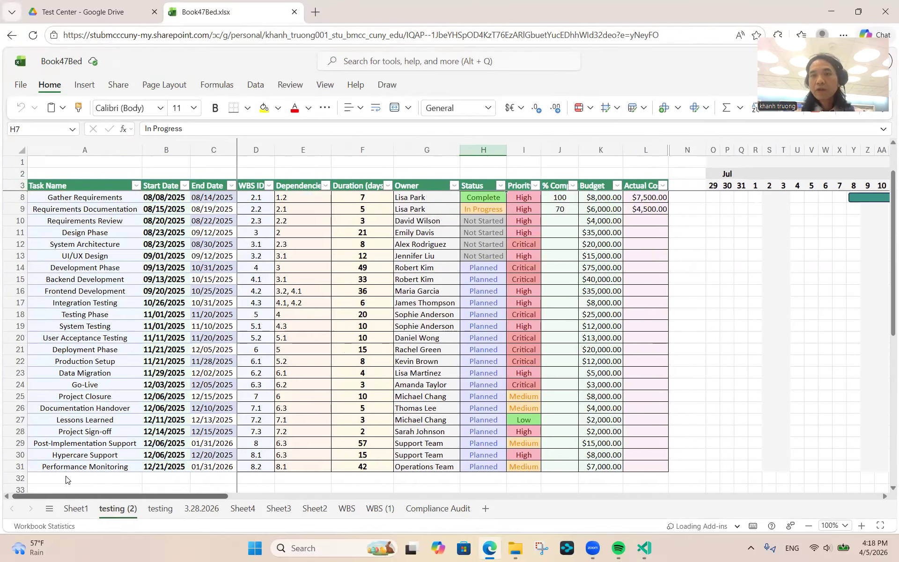
left_click_drag(66, 479, 304, 488)
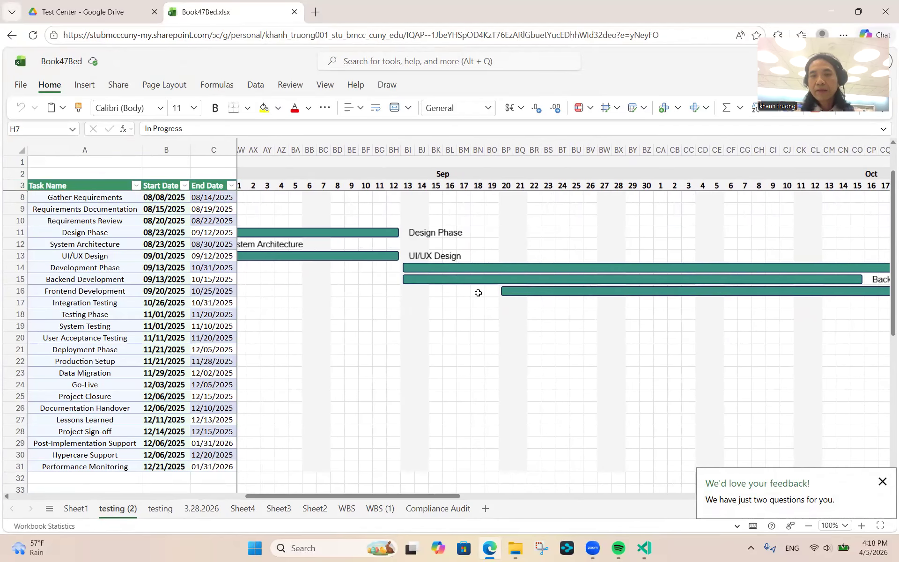
- Inspect the WBS (1) sheet's Gantt area around Y24, then return to testing (2)
left_click(381, 502)
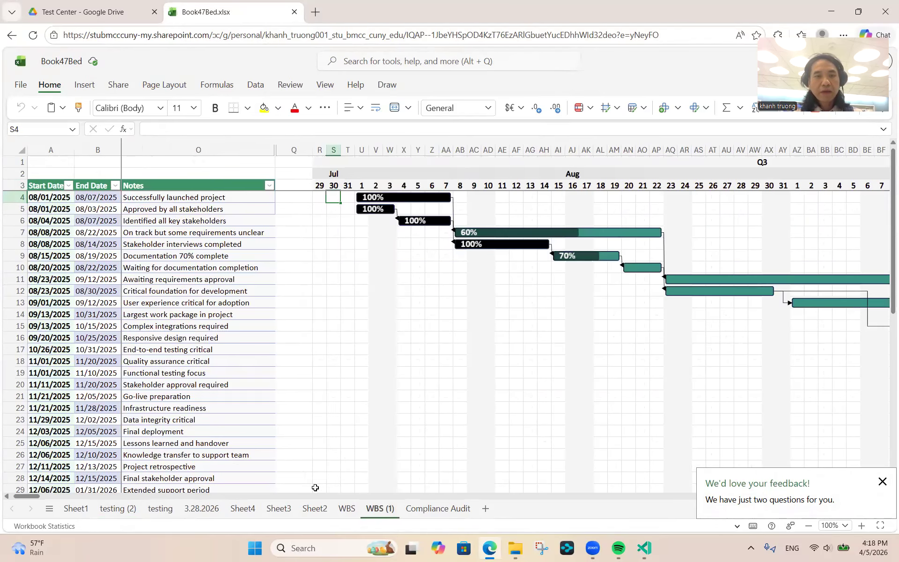
left_click(419, 433)
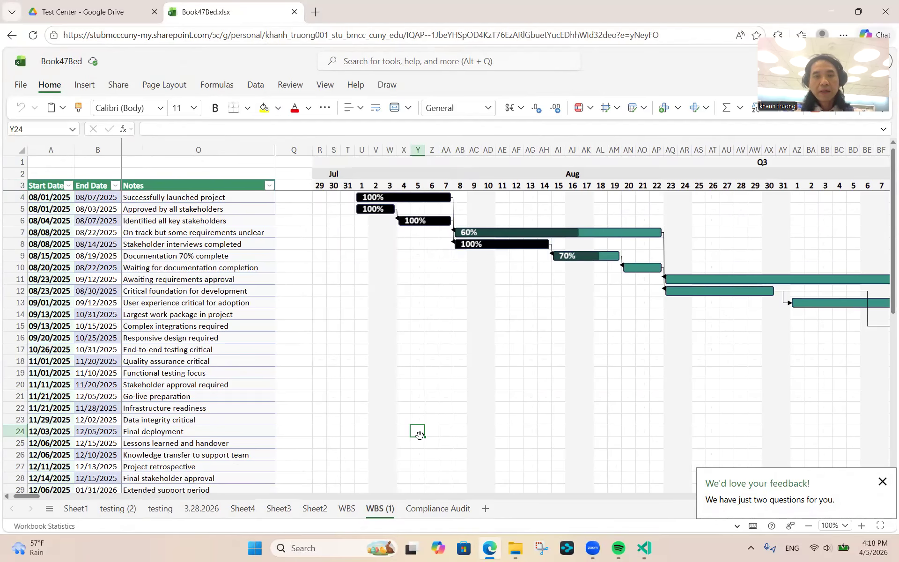
scroll(419, 436, "down", 1)
scroll(420, 433, "down", 2)
scroll(419, 433, "up", 3)
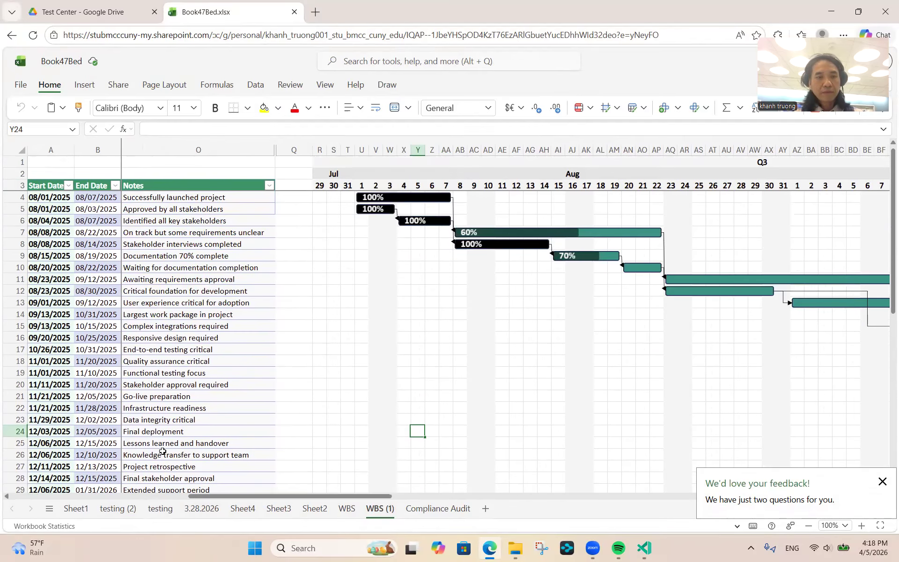
left_click(117, 509)
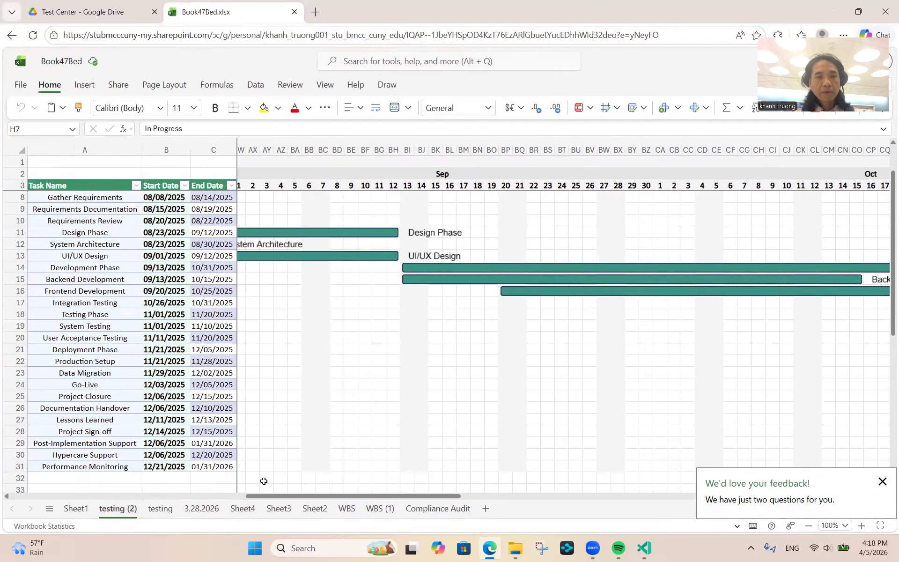
- Show the Status dropdown list for Design Phase's Not Started value in cell H11
left_click_drag(264, 495, 4, 485)
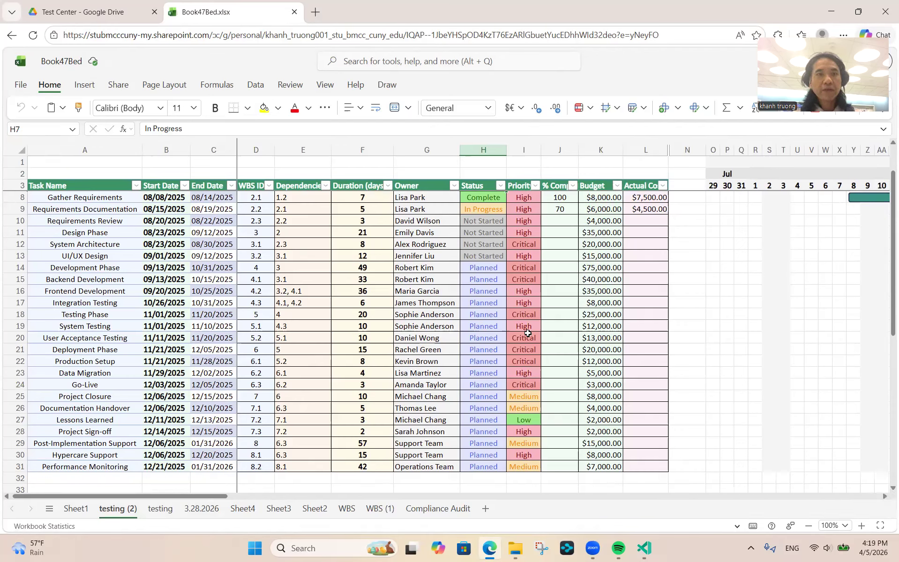
left_click(488, 234)
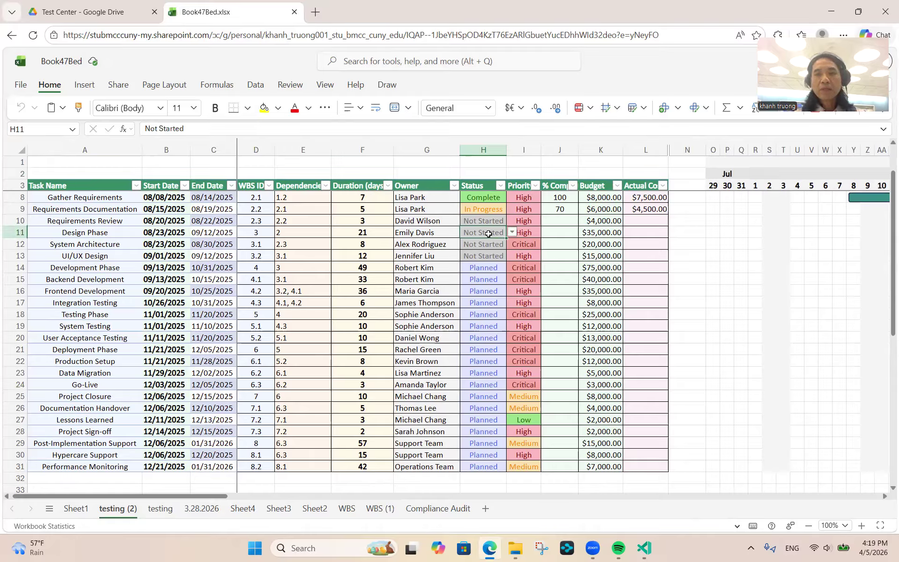
left_click(512, 233)
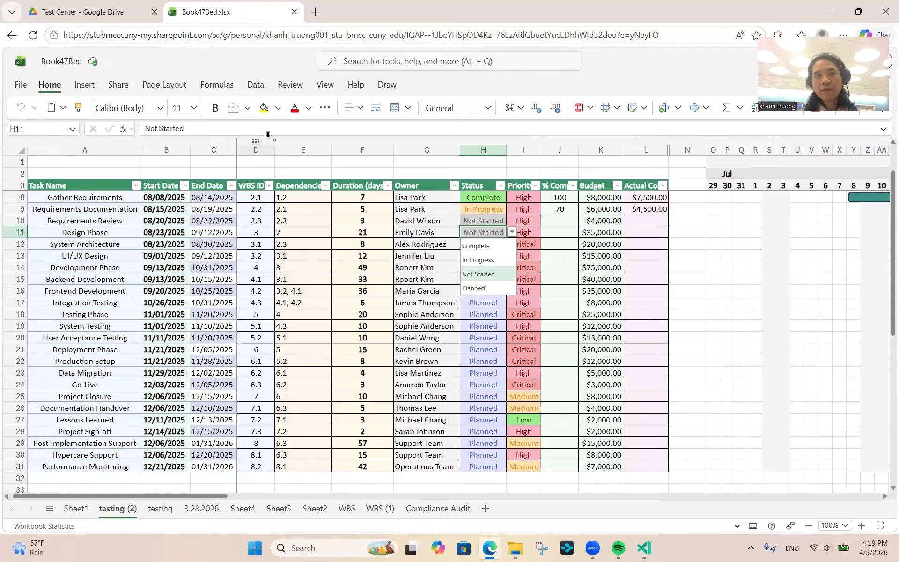
- Look through the Data, Formulas and Page Layout ribbon tabs, ending on Data
left_click(302, 131)
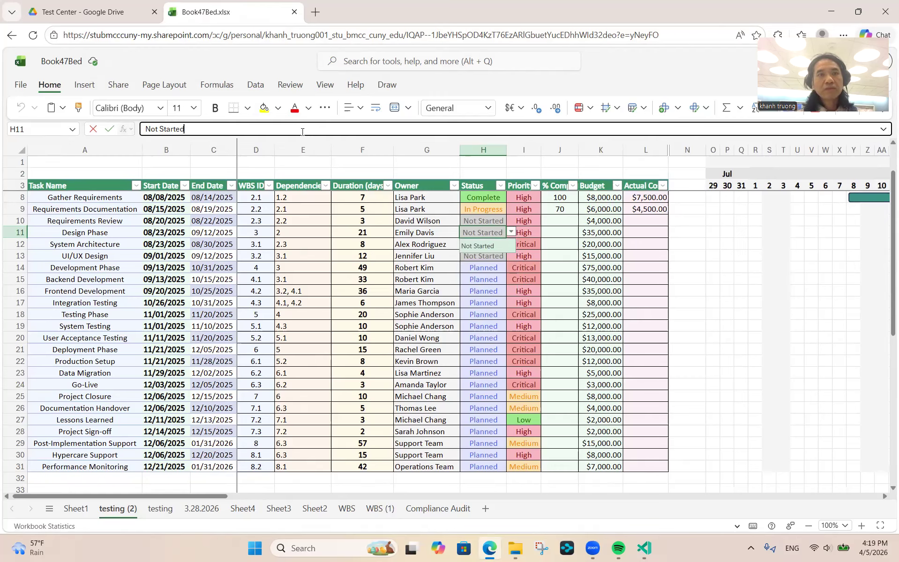
left_click(249, 88)
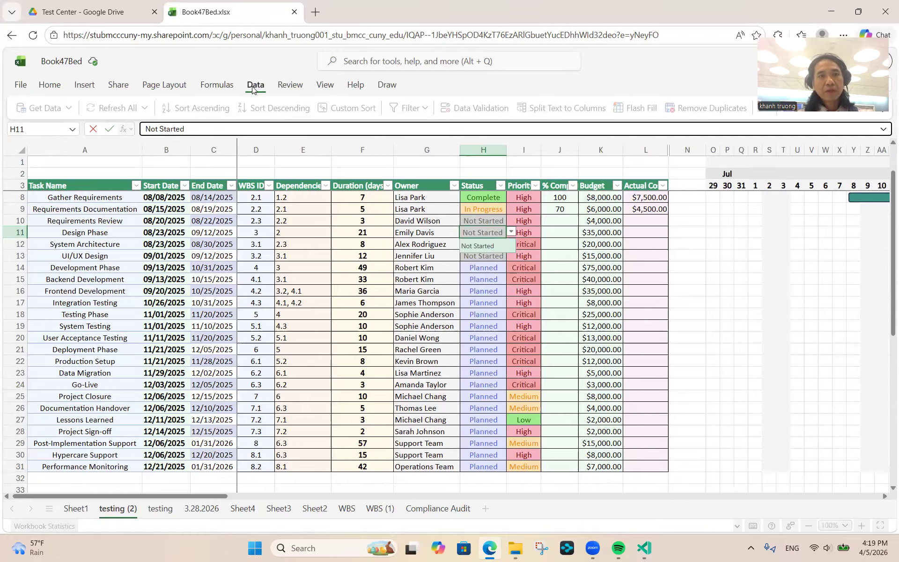
left_click(214, 90)
left_click(172, 86)
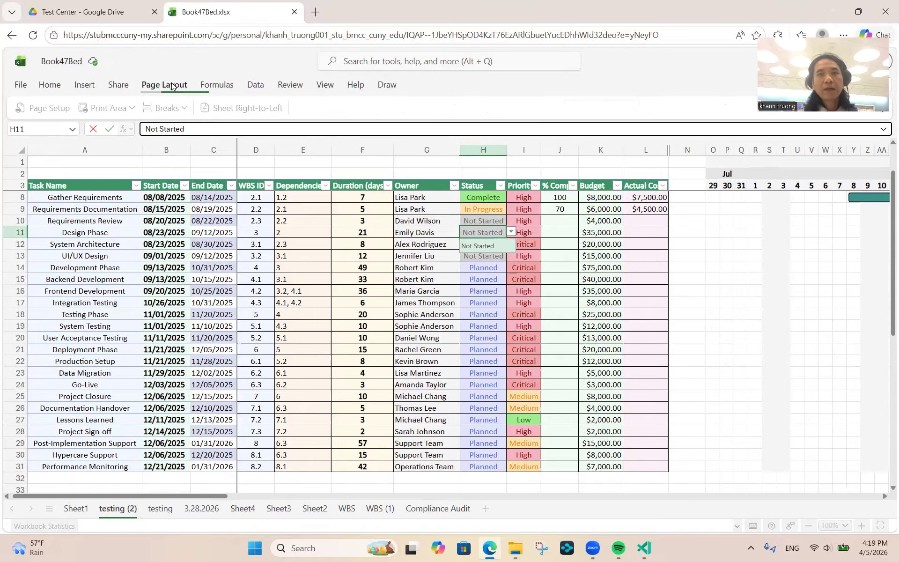
left_click(246, 86)
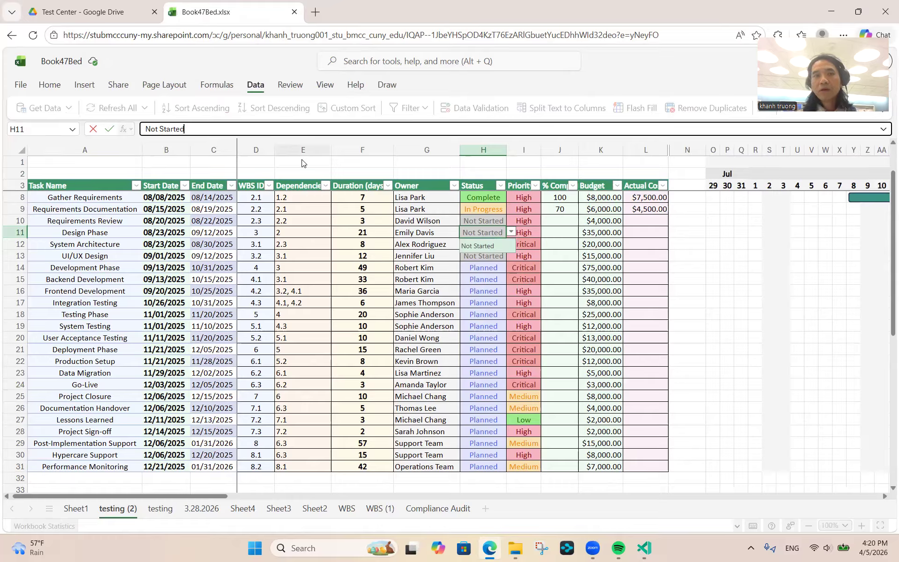
- Show System Testing's Priority choices in I19: Critical, High, Medium, Low
left_click(302, 217)
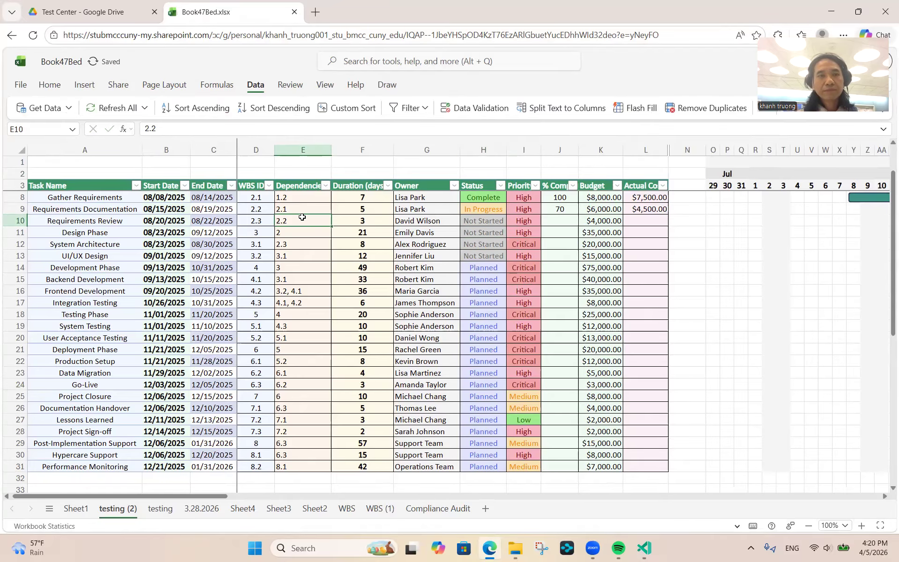
left_click(515, 326)
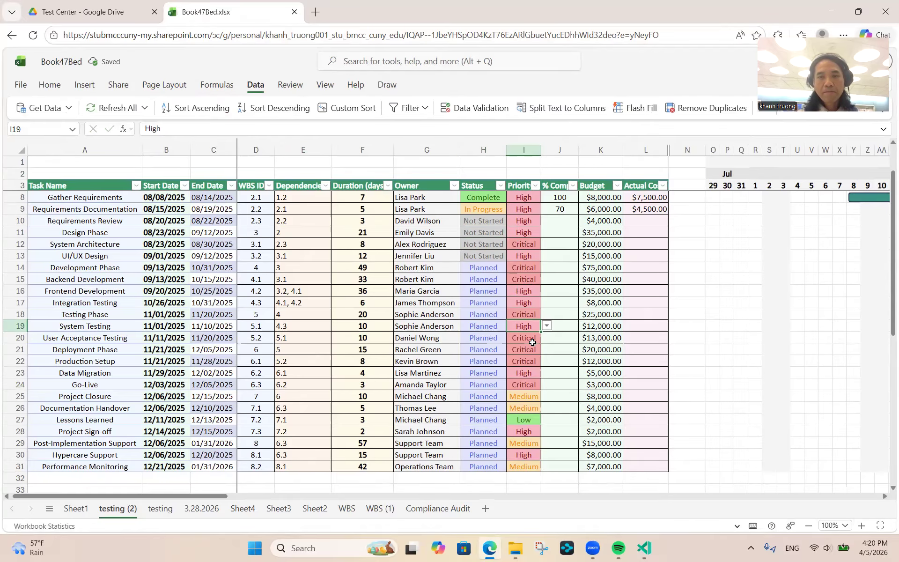
left_click(548, 330)
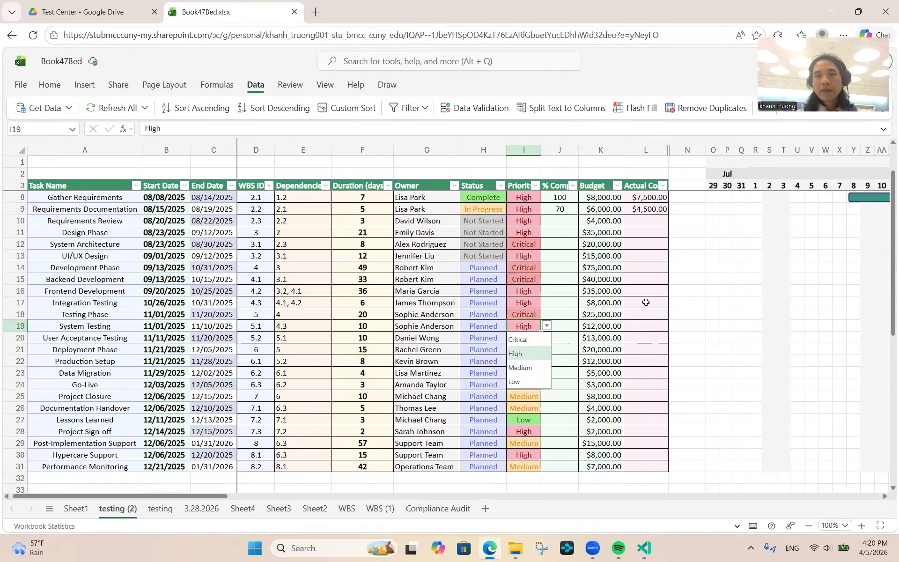
left_click(738, 301)
scroll(737, 298, "right", 5)
scroll(738, 298, "right", 10)
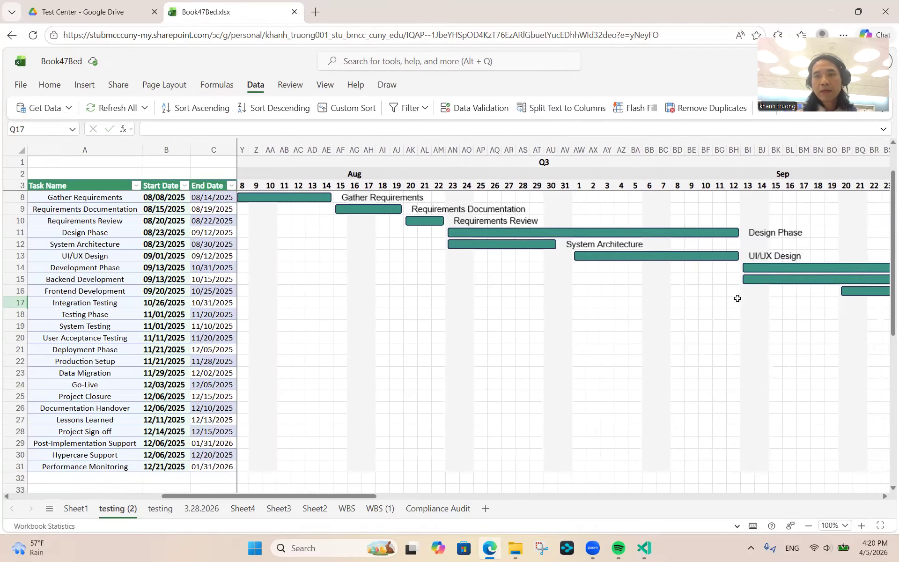
scroll(738, 299, "up", 1)
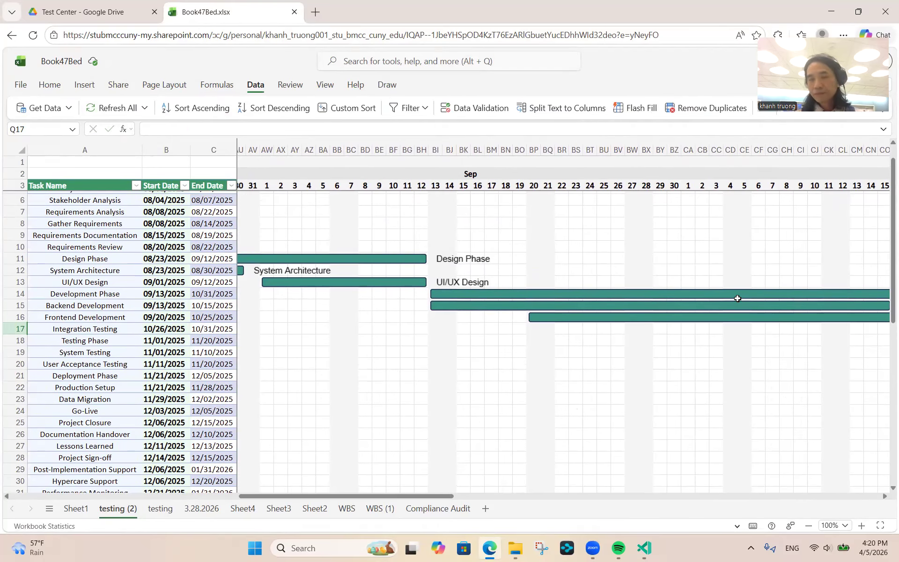
scroll(737, 298, "left", 5)
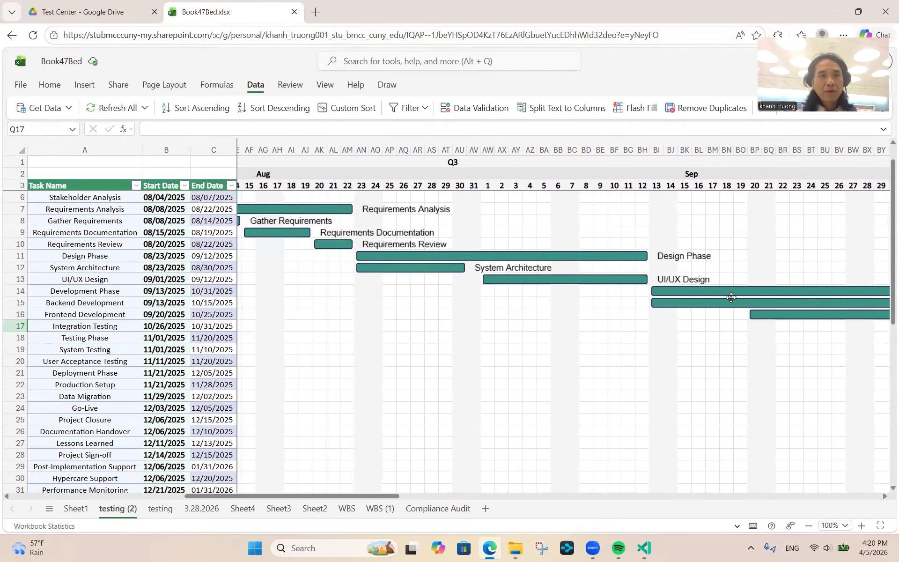
scroll(417, 316, "left", 5)
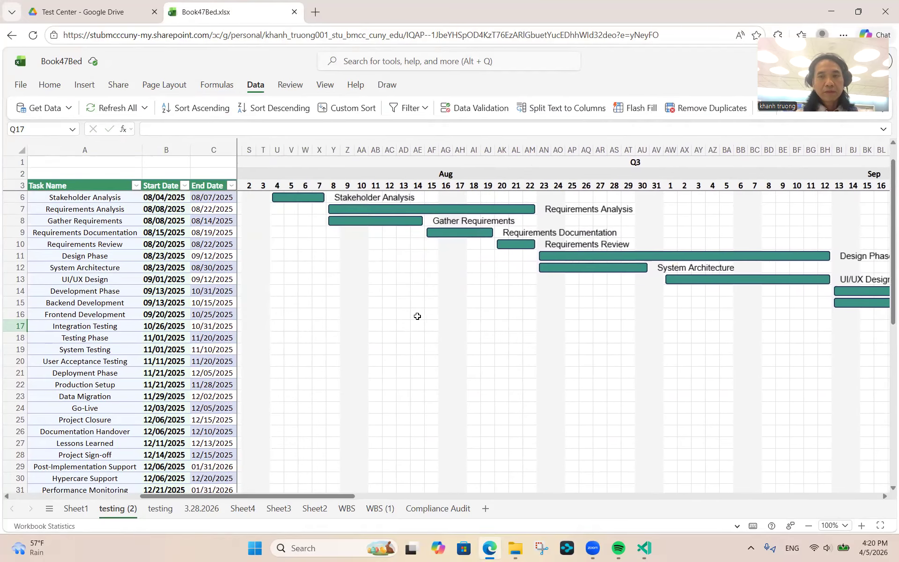
scroll(417, 316, "up", 2)
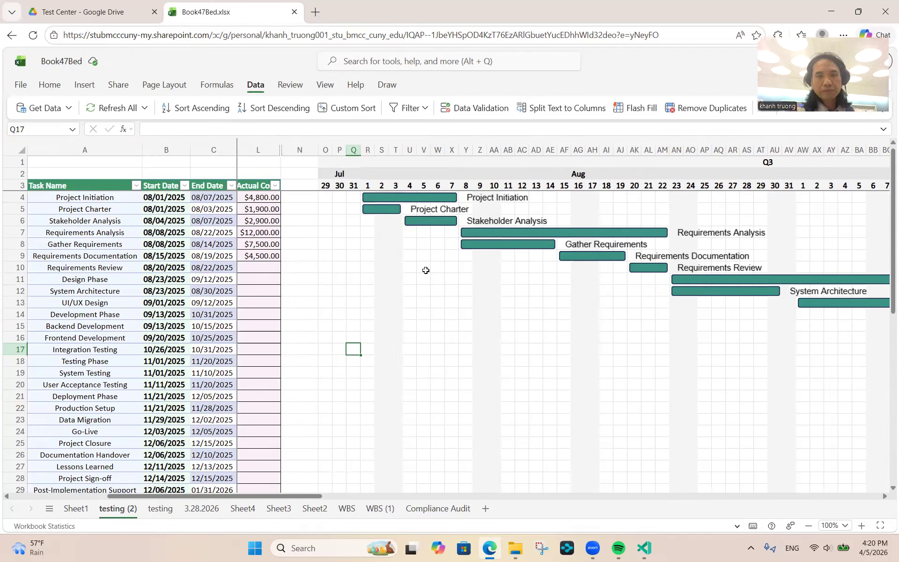
key("Up")
key("Up")
key("Up")
key("Up")
key("Up")
key("Up")
key("Up")
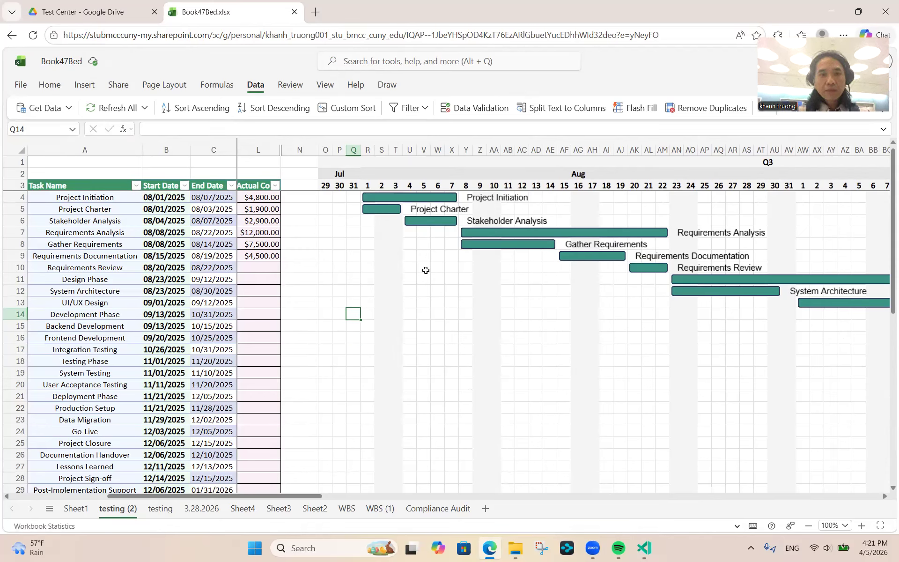
key("Up")
key("Up")
key("Up")
key("Up")
key("Up")
key("Up")
key("Up")
key("Up")
key("Up")
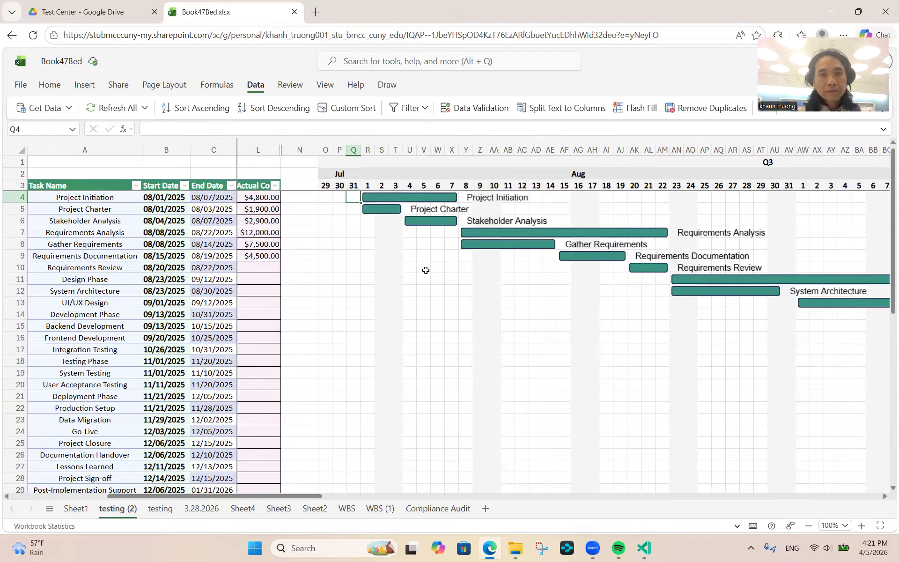
key("Down")
key("Down")
key("Down")
key("Left")
key("Left")
key("Left")
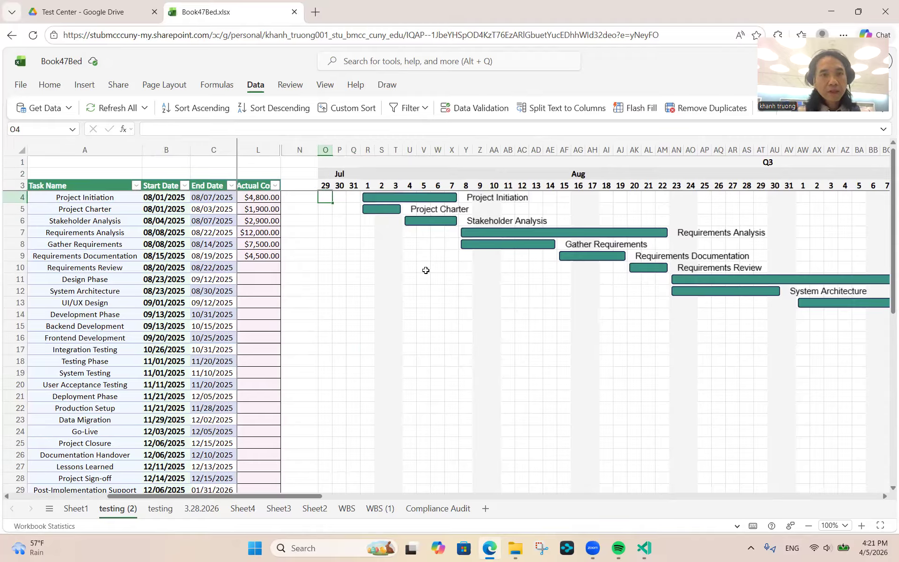
key("Right")
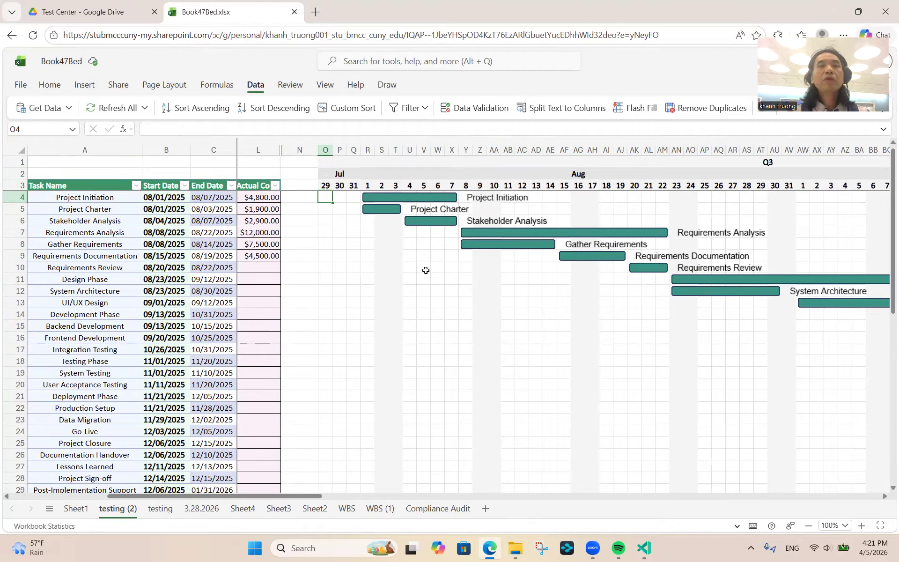
key("Right")
key("Right")
key("Right")
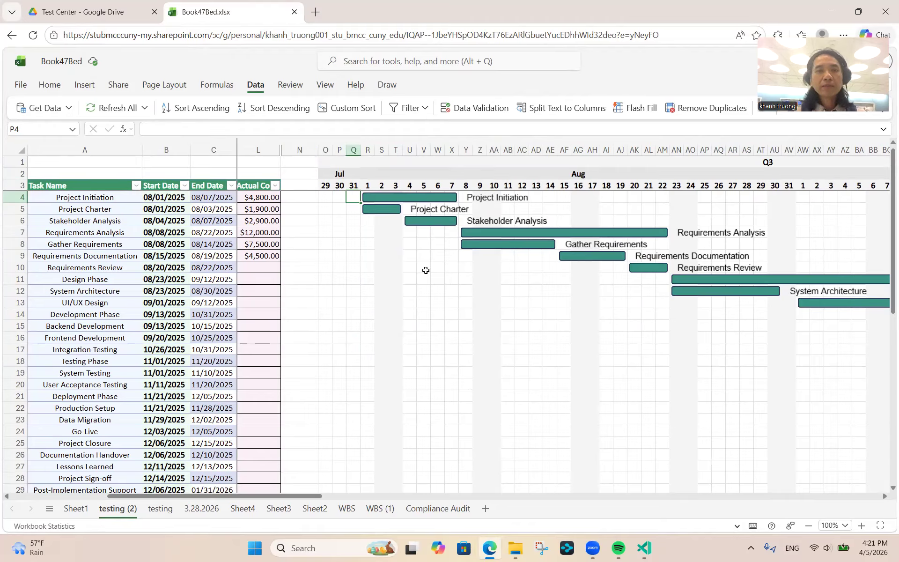
key("Left")
key("Left")
key("Left")
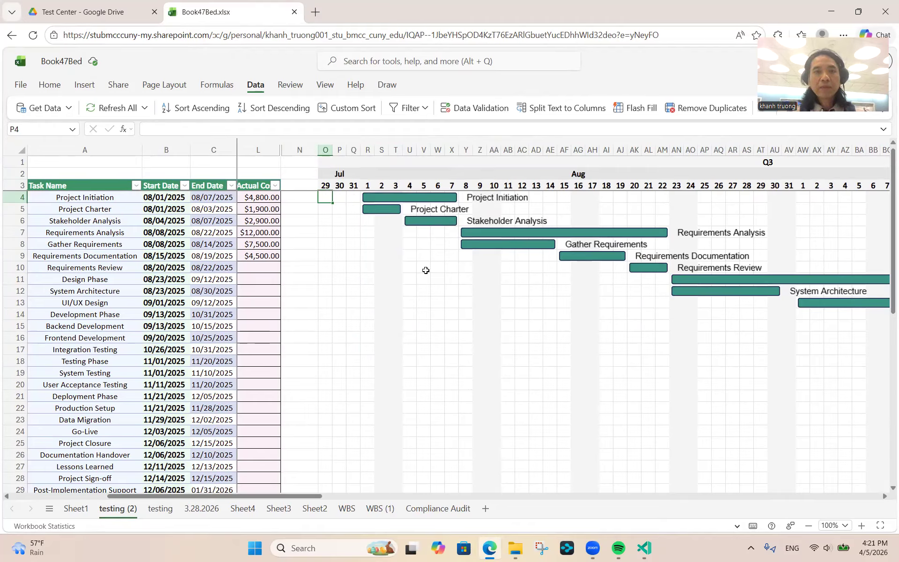
key("Up")
key("Up")
key("Down")
key("Down")
key("Right")
key("Right")
key("Right")
key("Right")
key("Down")
key("Up")
key("Up")
key("Up")
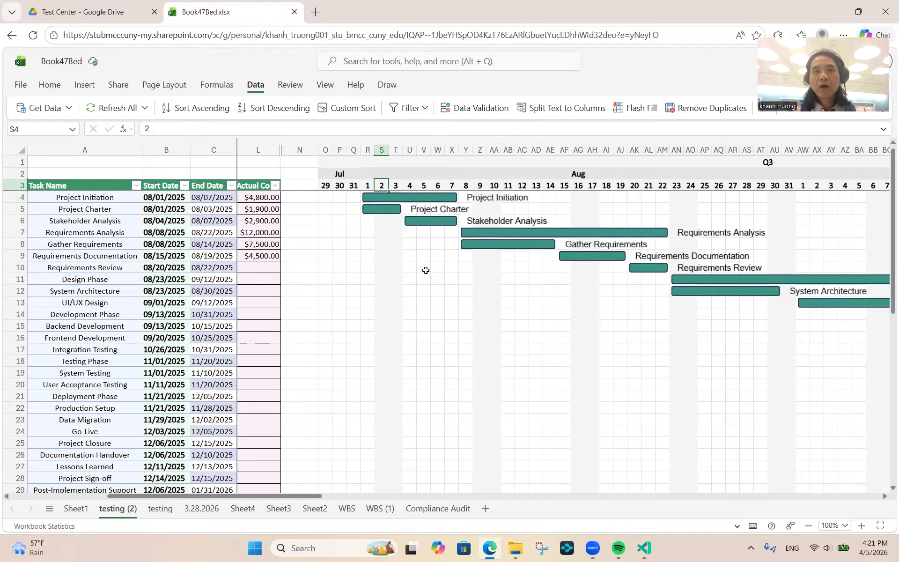
key("Left")
key("Left")
key("Down")
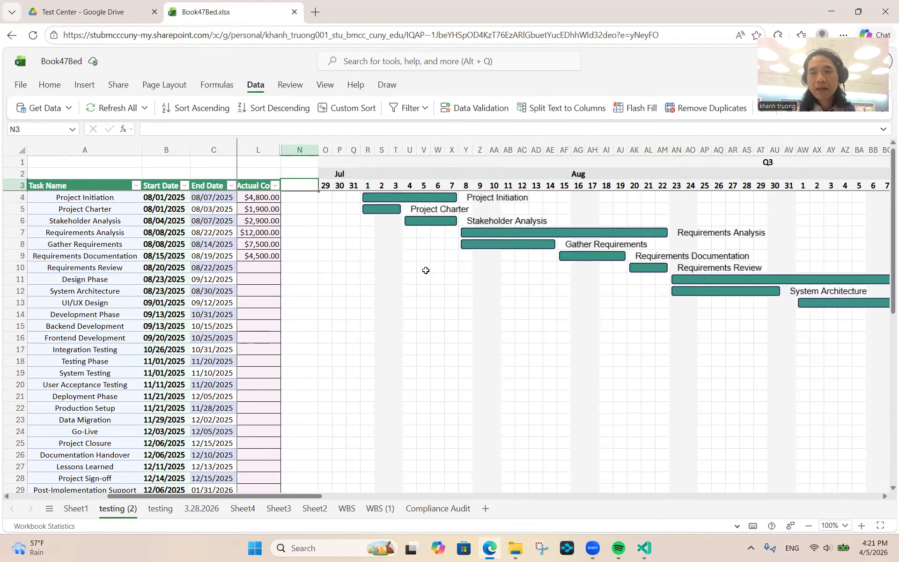
key("Right")
key("Right")
key("Right")
key("Right")
key("Right")
key("Right")
key("Right")
key("Right")
key("Right")
key("Right")
key("Right")
key("Right")
key("Right")
key("Right")
key("Right")
key("Right")
key("Right")
key("Right")
key("Right")
key("Right")
key("Right")
key("Right")
key("Right")
key("Right")
key("Right")
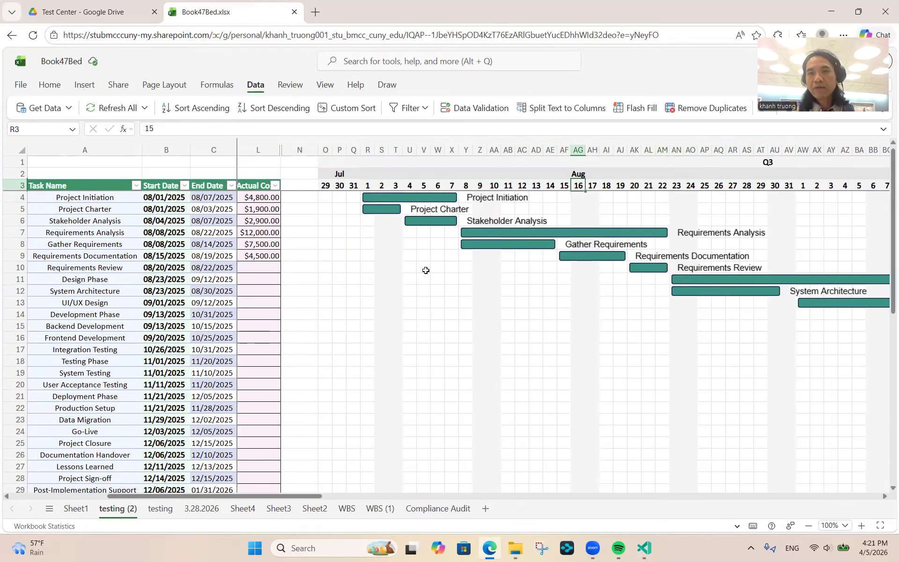
key("Down")
key("Down")
key("Down")
key("Down")
key("Down")
key("Down")
key("Down")
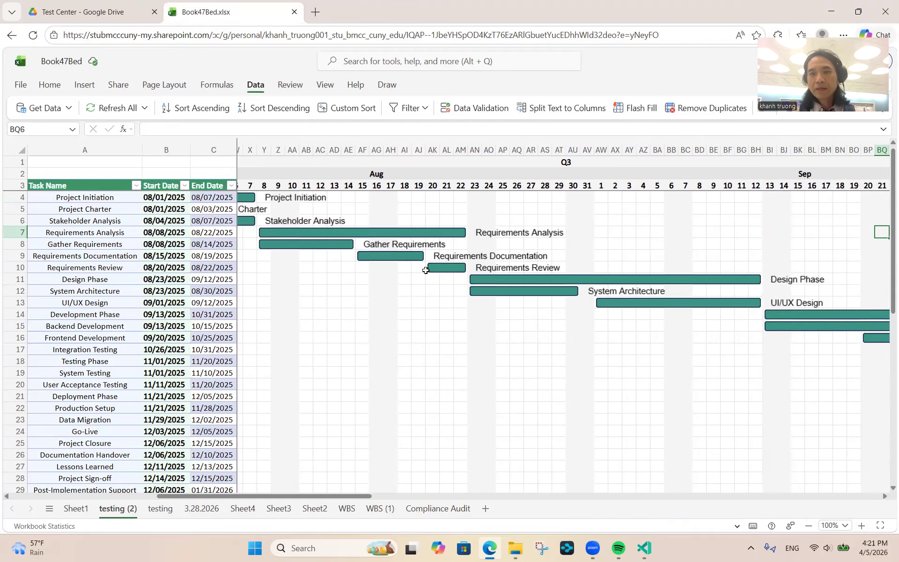
key("Left")
key("Left")
key("Left")
key("Left")
key("Left")
key("Left")
key("Left")
key("Left")
key("Left")
key("Left")
key("Left")
key("Left")
key("Left")
key("Left")
key("Left")
key("Left")
key("Left")
key("Left")
key("Left")
key("Left")
key("Left")
key("Left")
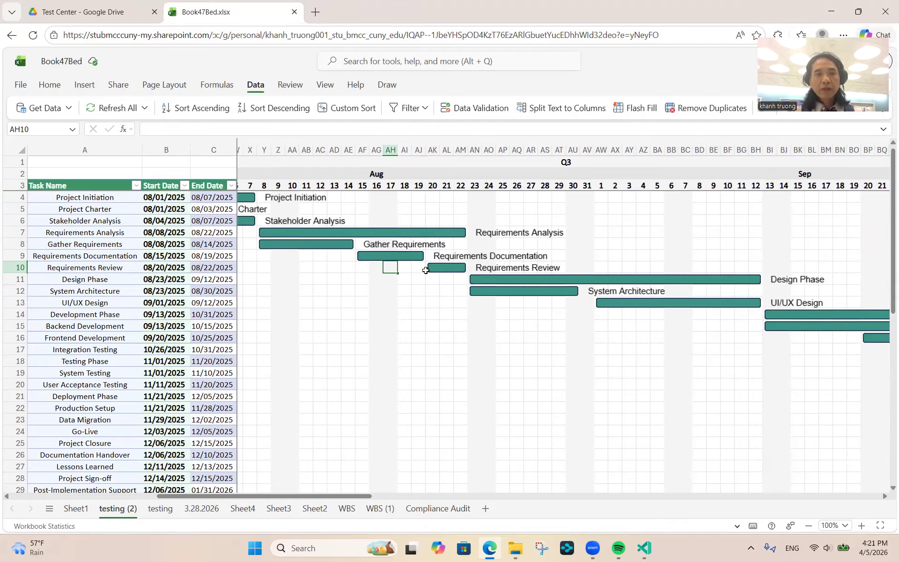
key("Left")
key("Left")
key("Left")
key("Up")
key("Up")
key("Left")
key("Left")
key("Left")
key("Left")
key("Left")
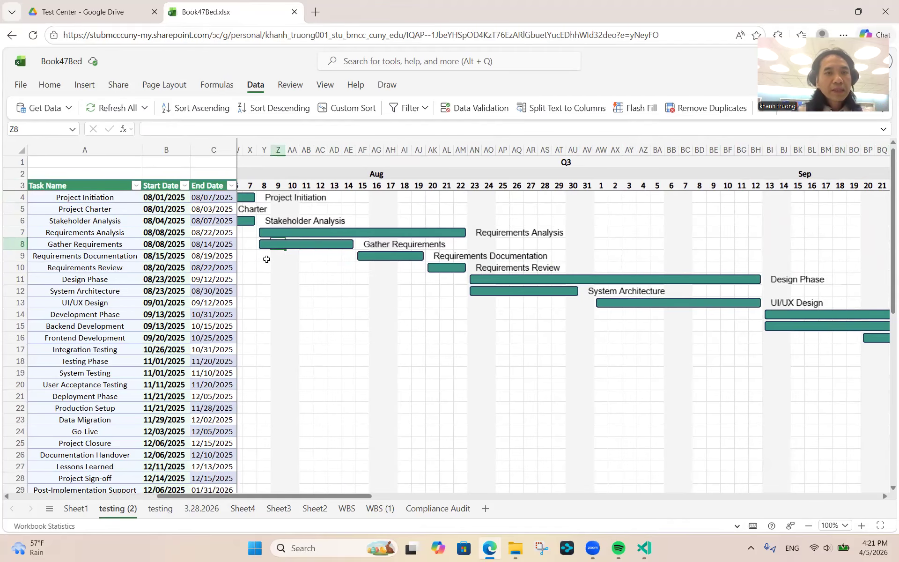
scroll(266, 259, "left", 10)
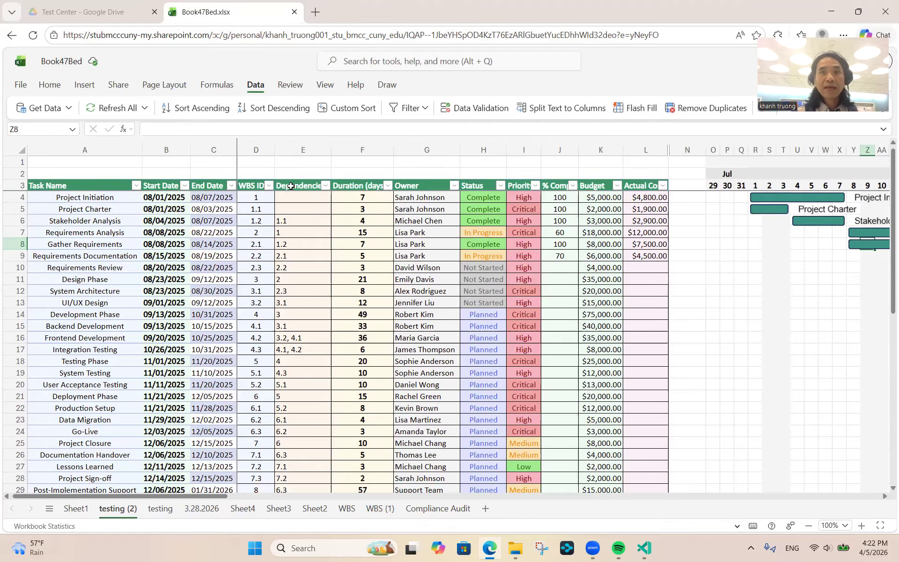
left_click(300, 150)
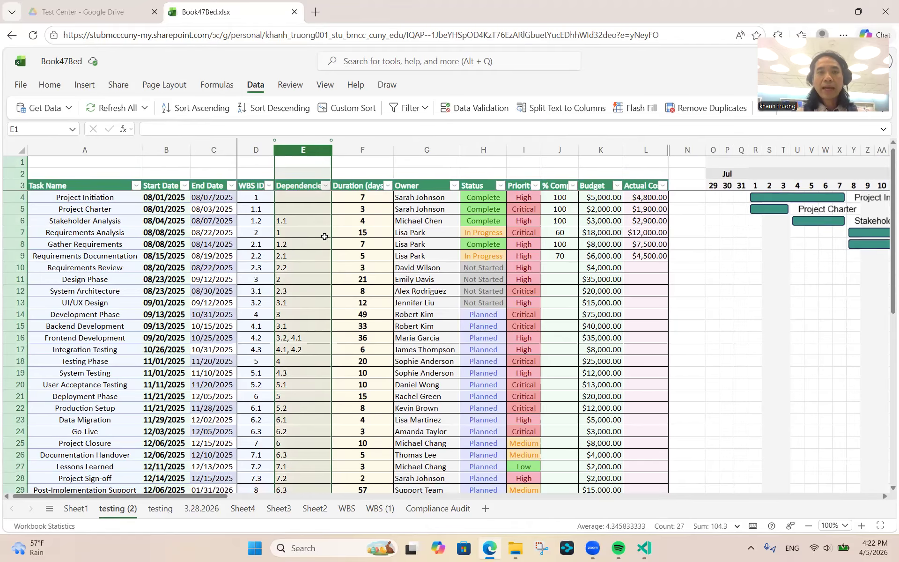
left_click(301, 251)
scroll(802, 306, "right", 1)
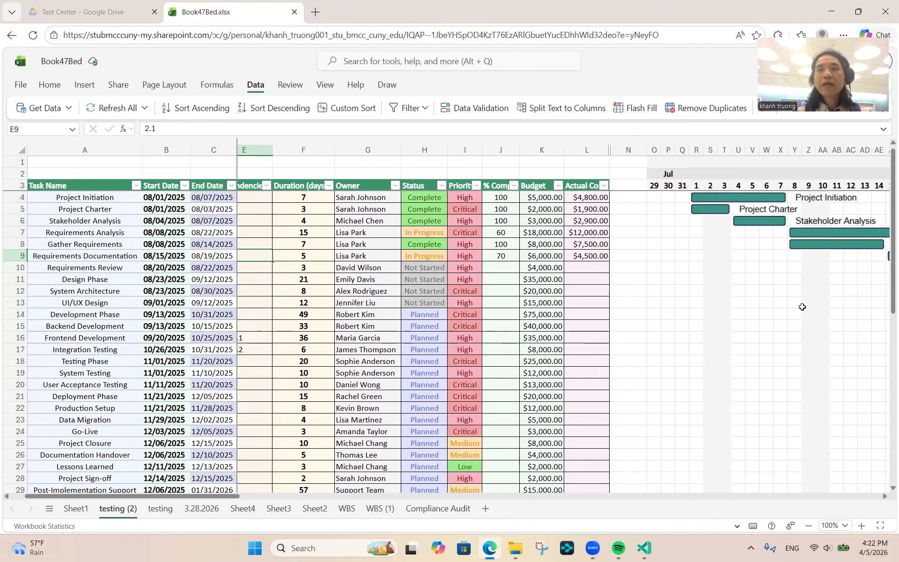
scroll(802, 306, "right", 6)
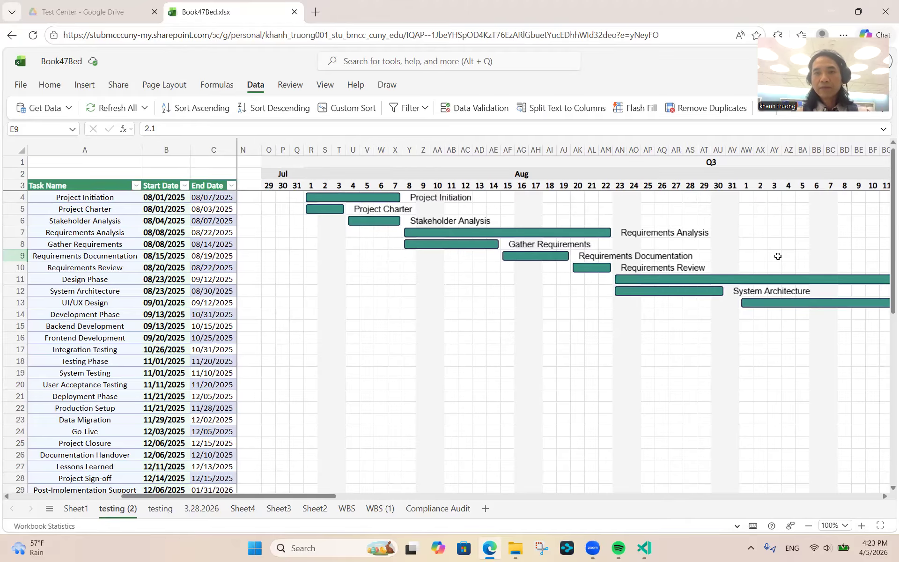
scroll(674, 257, "right", 5)
scroll(674, 257, "right", 10)
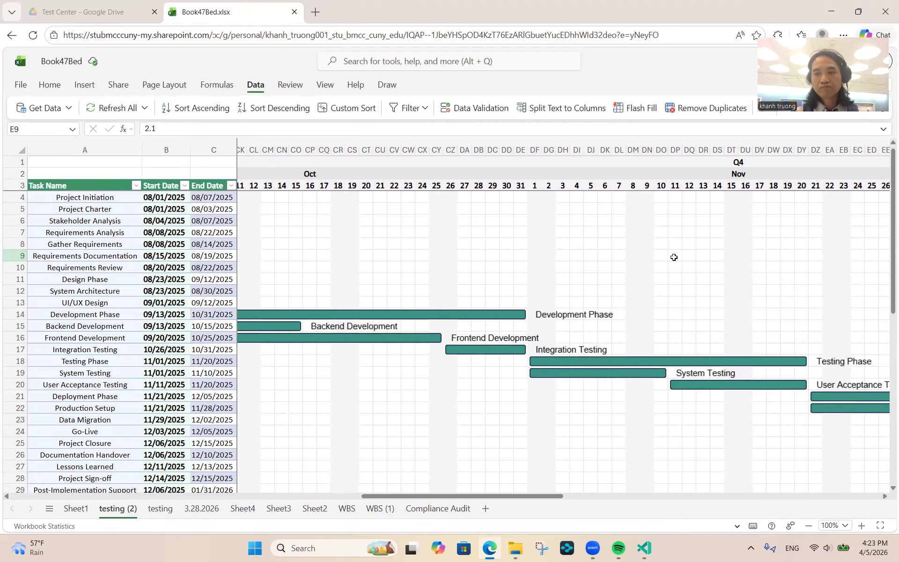
scroll(674, 257, "left", 20)
scroll(674, 257, "right", 2)
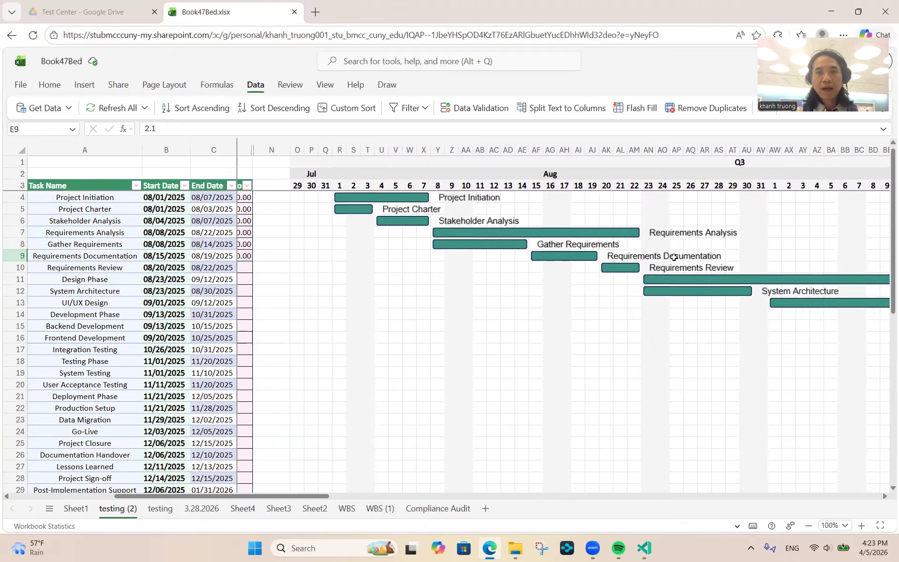
left_click(826, 15)
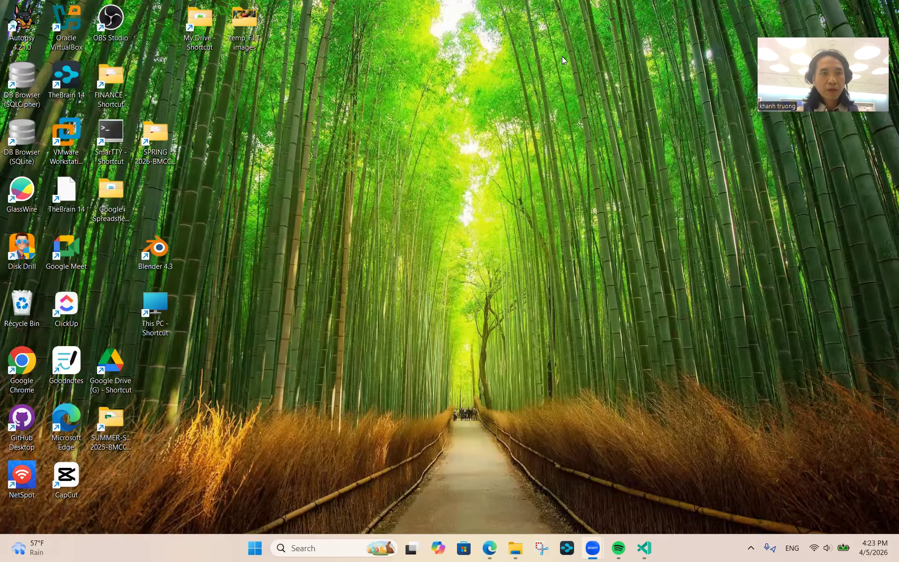
left_click(489, 548)
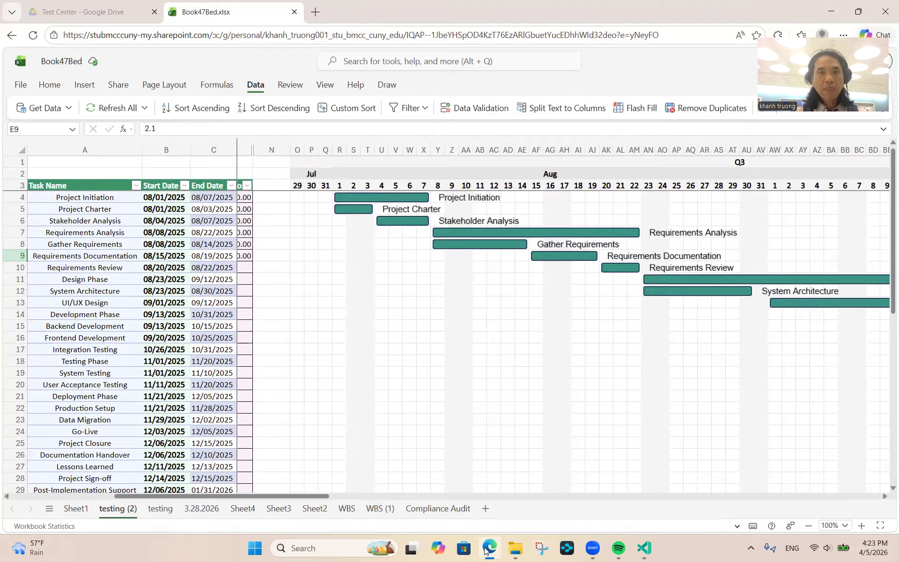
- Create a new blank Google Sheets spreadsheet in the Test Center Drive folder
left_click(60, 13)
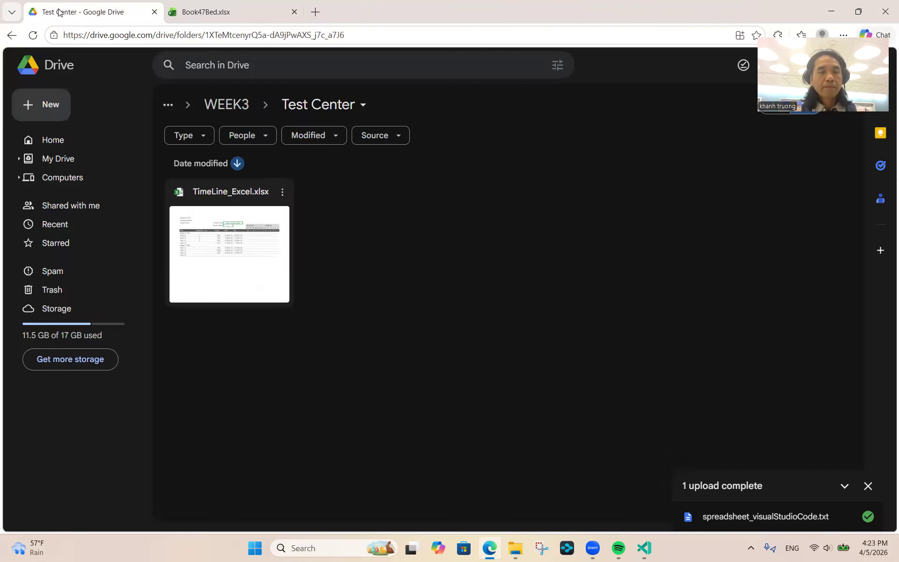
right_click(337, 228)
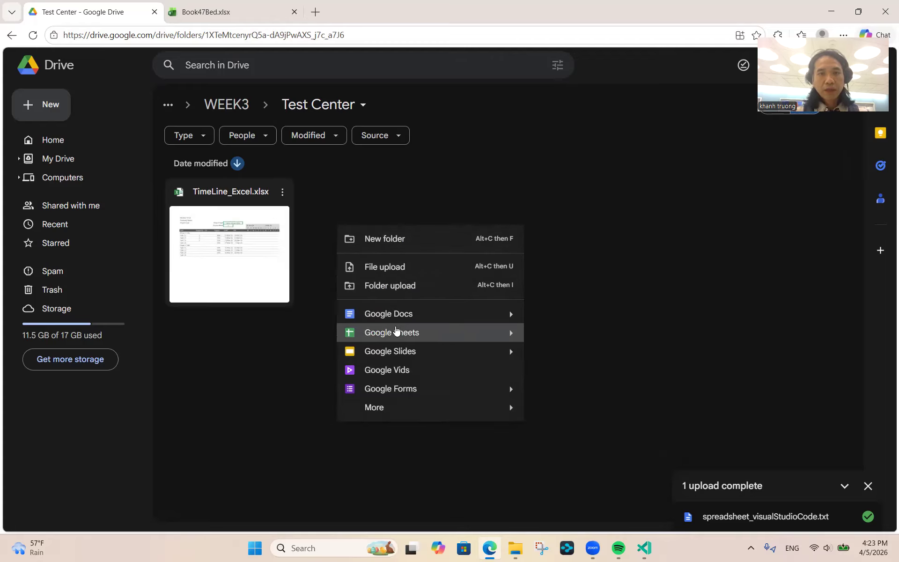
left_click(500, 334)
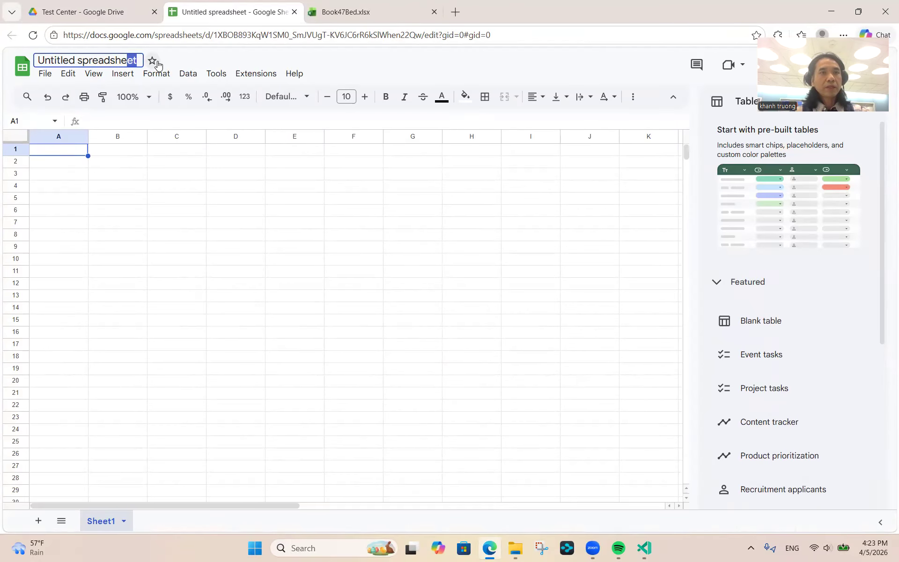
- Rename the untitled spreadsheet to Spreadsheet_Week3
left_click(136, 60)
key("BackSpace")
key("BackSpace")
key("BackSpace")
key("BackSpace")
key("BackSpace")
key("BackSpace")
key("BackSpace")
key("BackSpace")
key("BackSpace")
key("BackSpace")
key("BackSpace")
key("BackSpace")
key("BackSpace")
key("BackSpace")
key("BackSpace")
key("BackSpace")
key("BackSpace")
key("BackSpace")
key("BackSpace")
key("BackSpace")
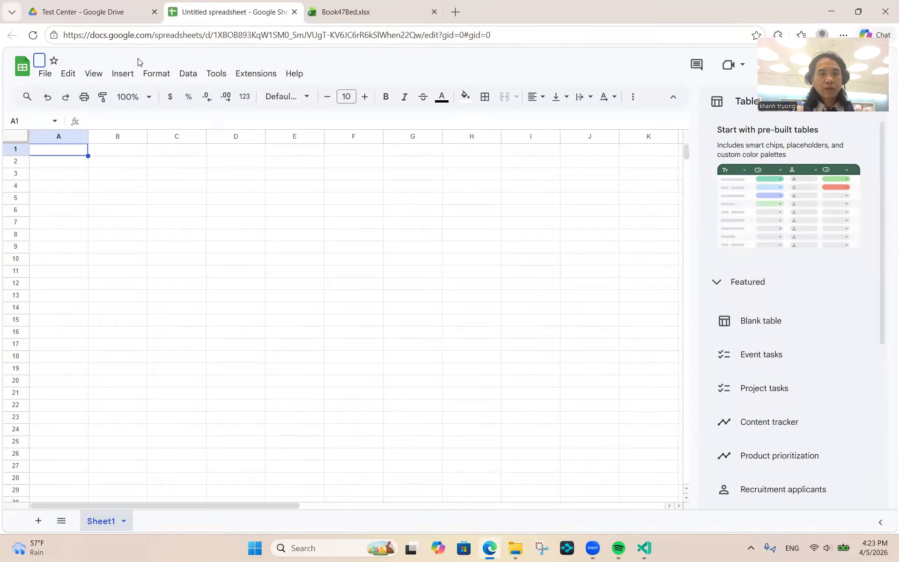
type("Wea")
key("BackSpace")
key("BackSpace")
key("BackSpace")
type("Spr")
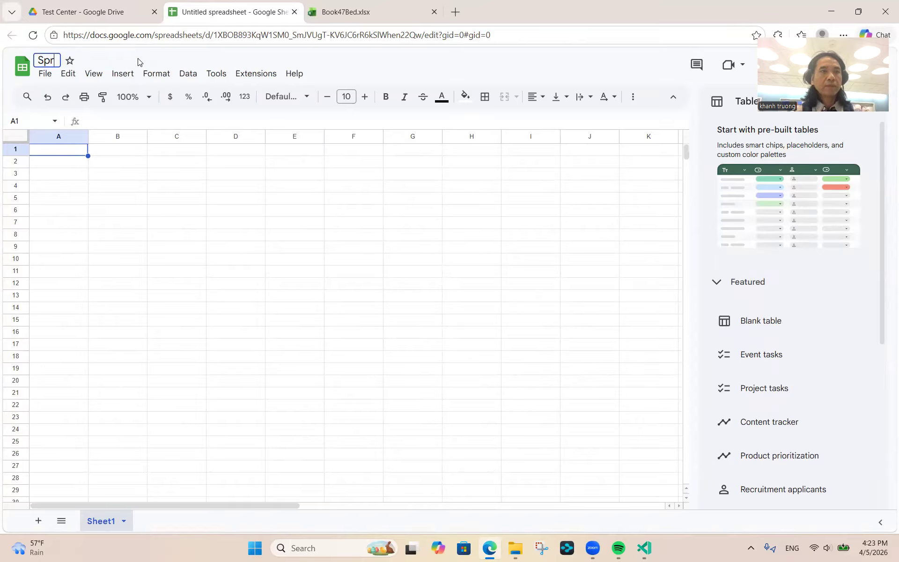
type("eadsheet")
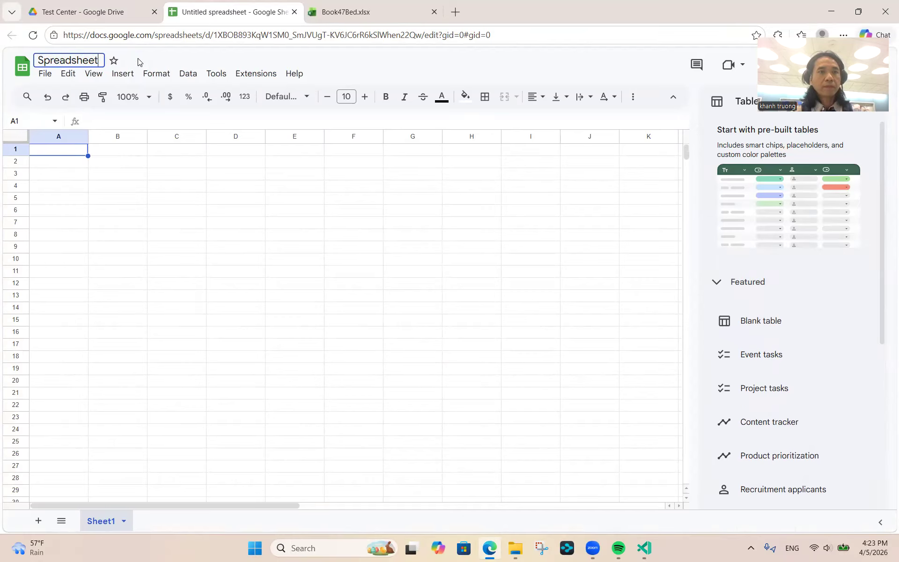
type("_Week3")
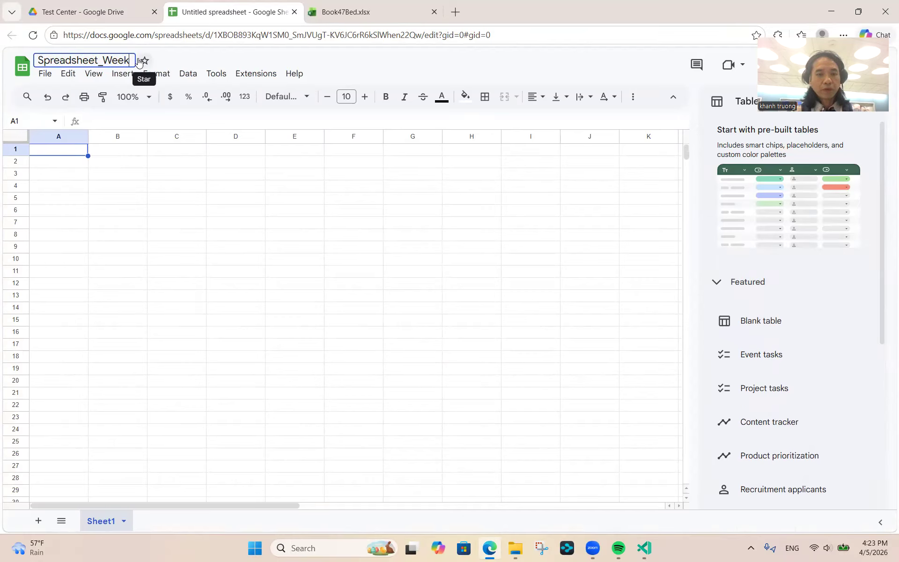
left_click(60, 165)
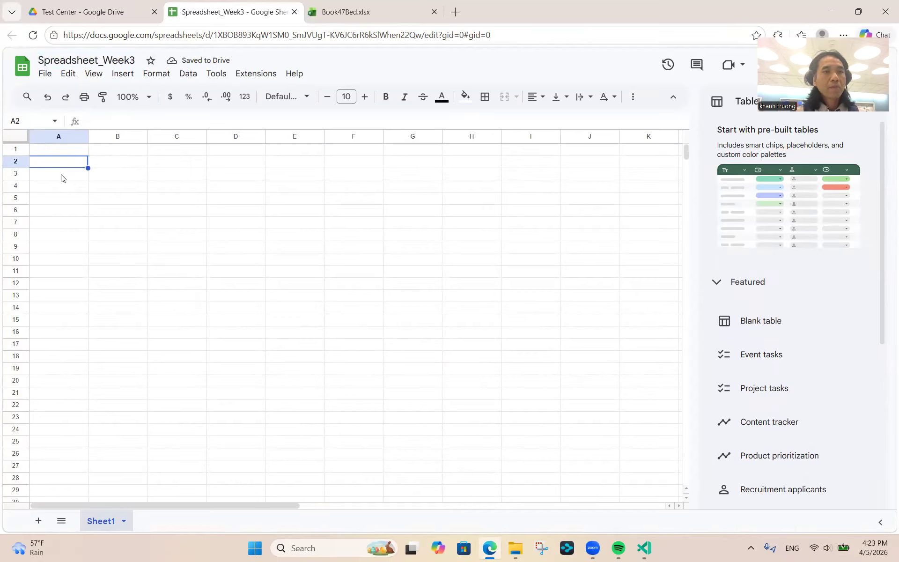
- Select cell A4 and close the Tables suggestion side panel
left_click(61, 177)
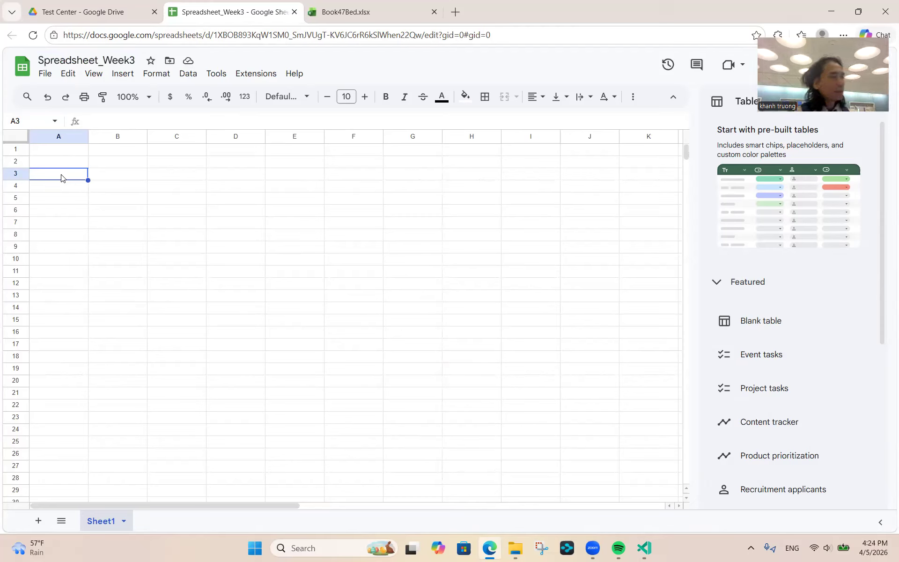
left_click(44, 188)
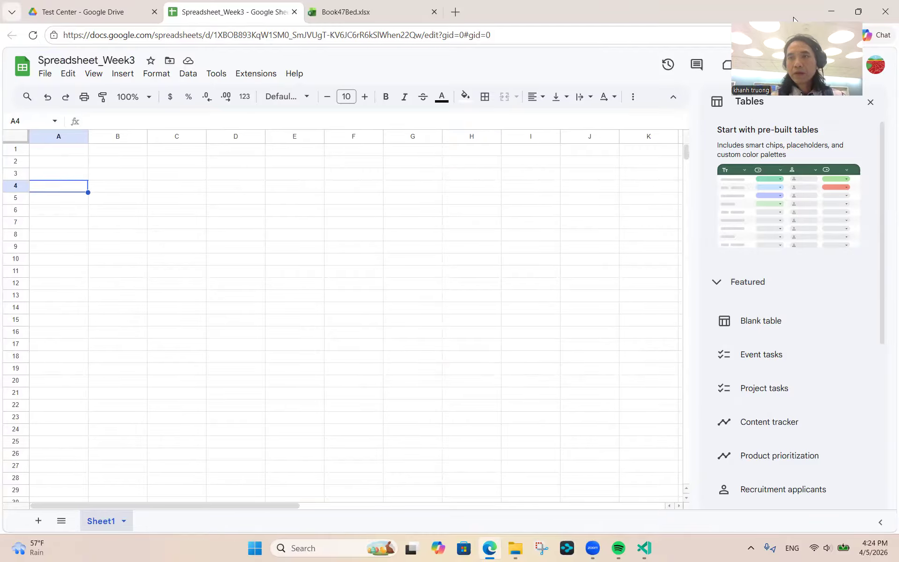
left_click(871, 102)
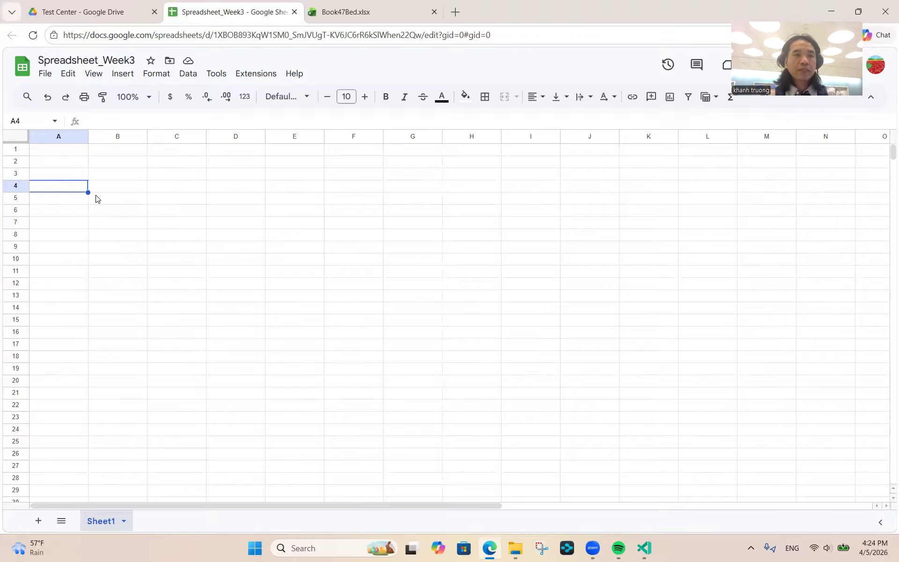
- Enter the headers TASK, START and END in A4:C4
type("t")
type("TASK")
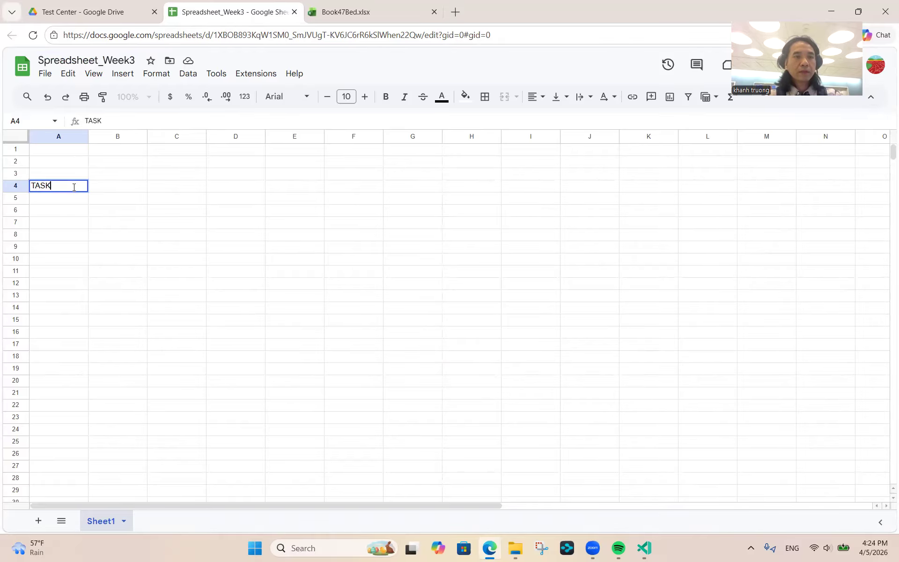
key("Tab")
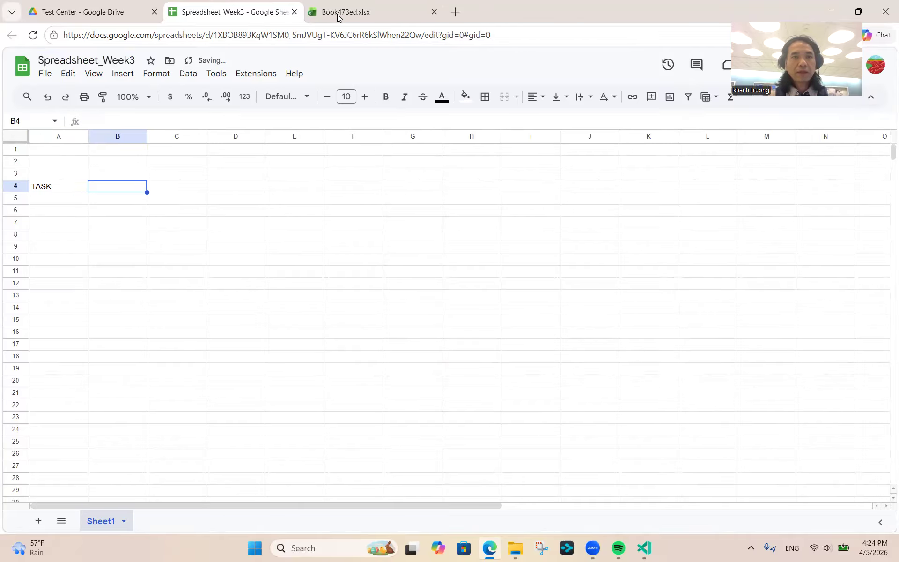
left_click(338, 16)
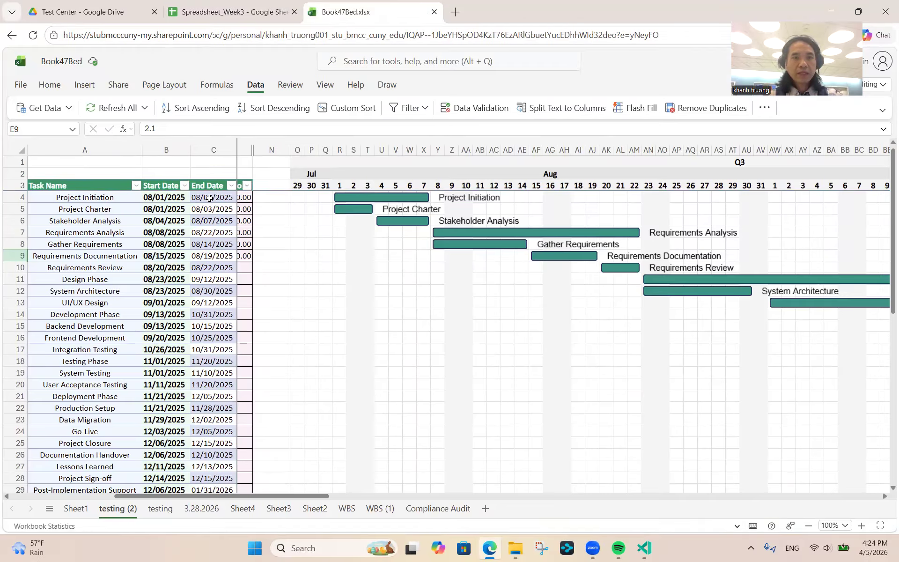
left_click(225, 13)
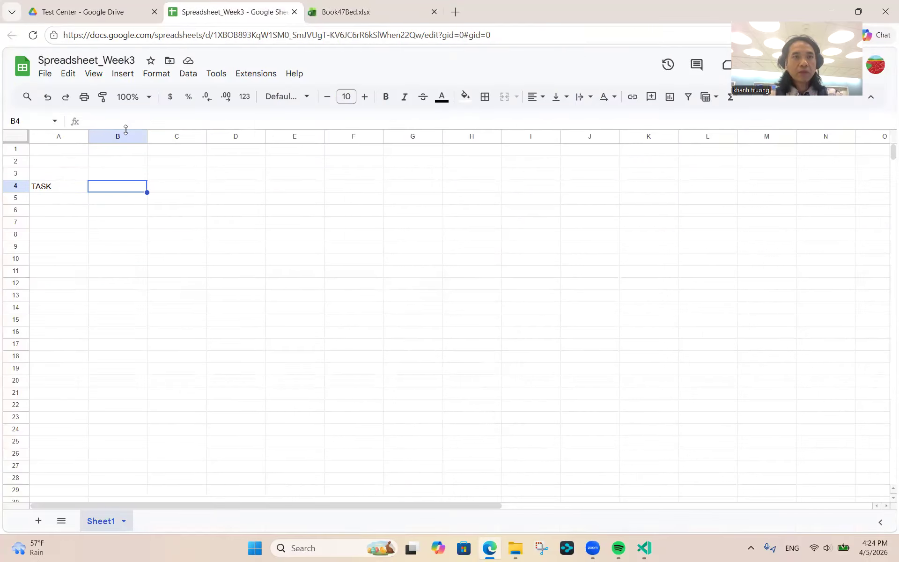
type("START")
key("Tab")
type("END")
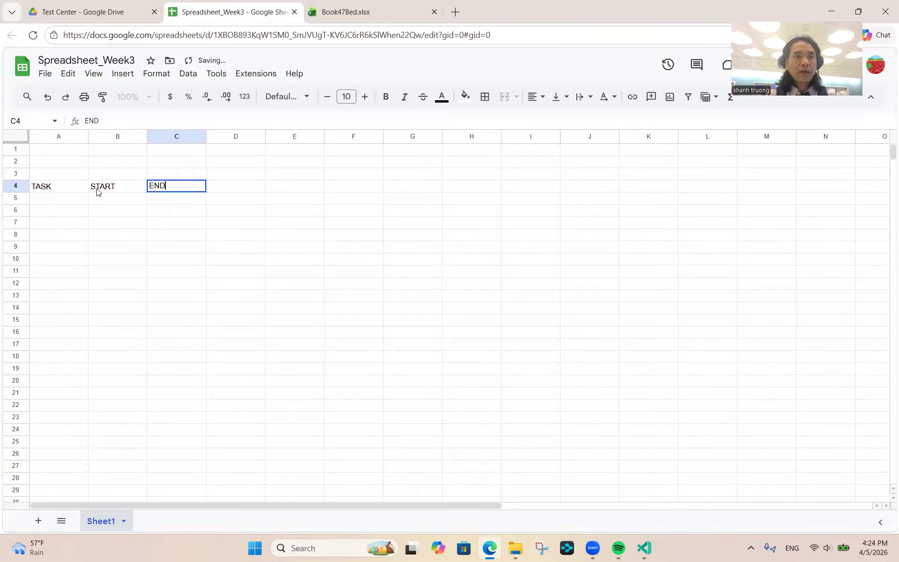
key("Return")
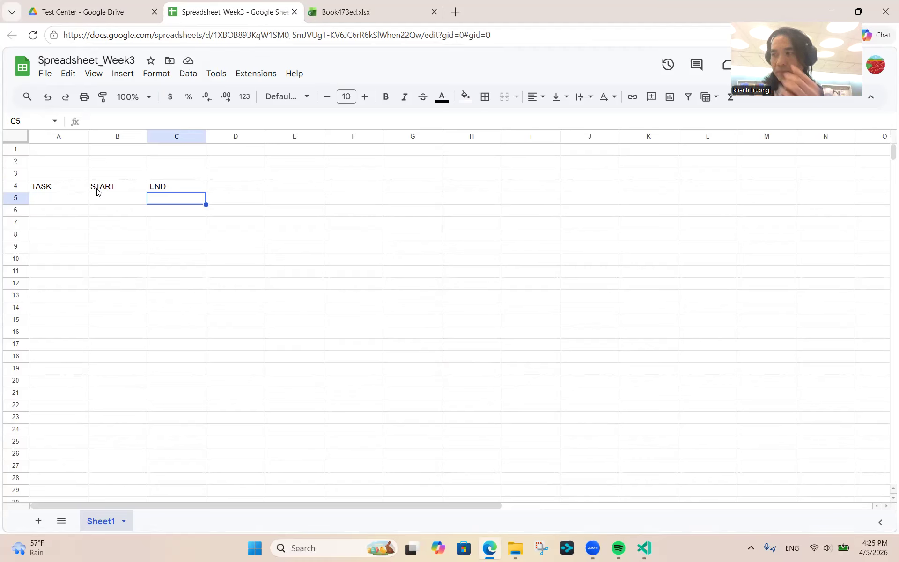
- List Phase 1 Title, Task 1.1–Task 1.4 and Phase 2 Title down A5:A10
left_click(58, 202)
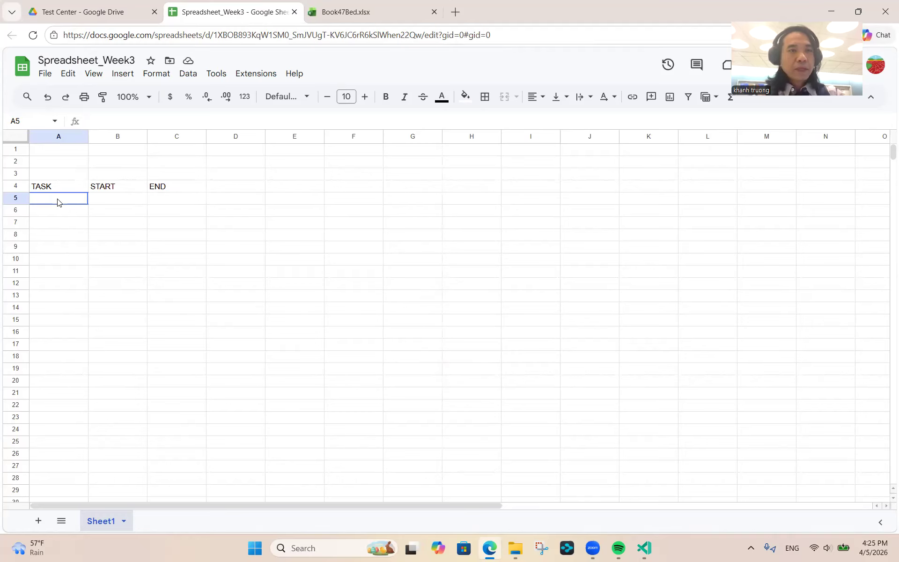
type("DAY")
key("BackSpace")
key("BackSpace")
key("BackSpace")
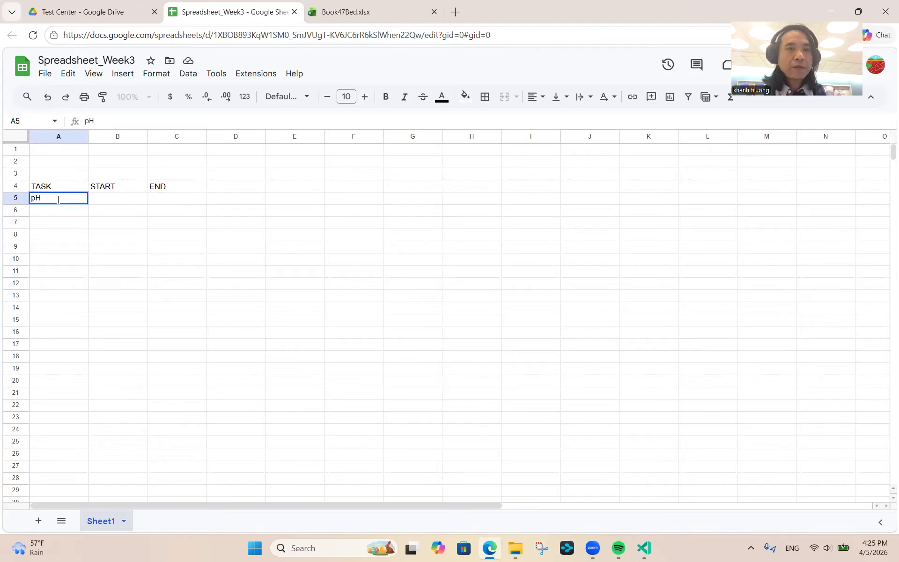
type("Phase ")
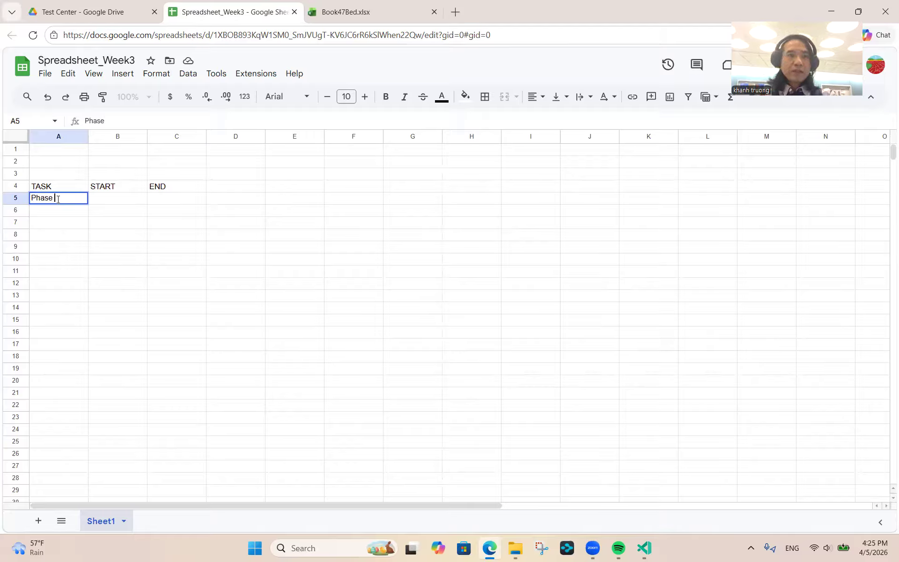
type("1 Title")
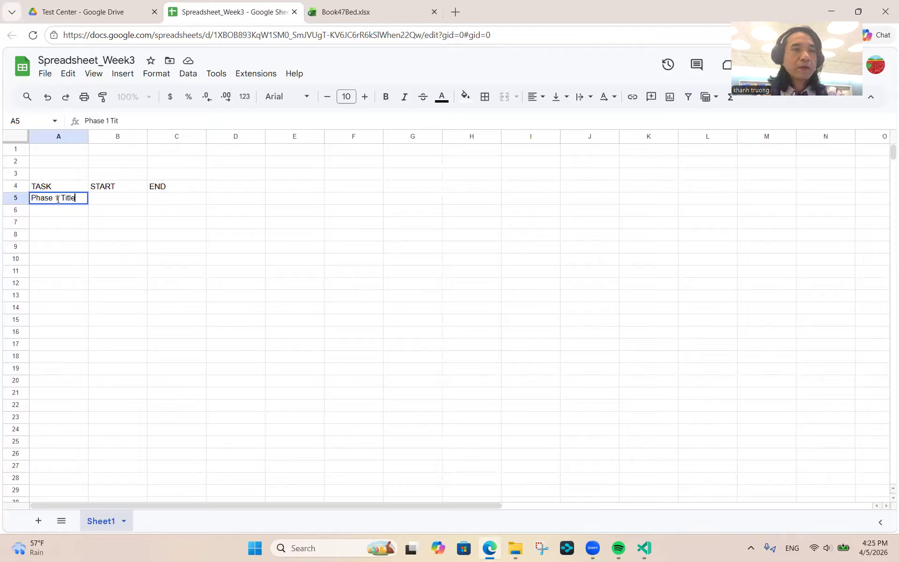
key("Return")
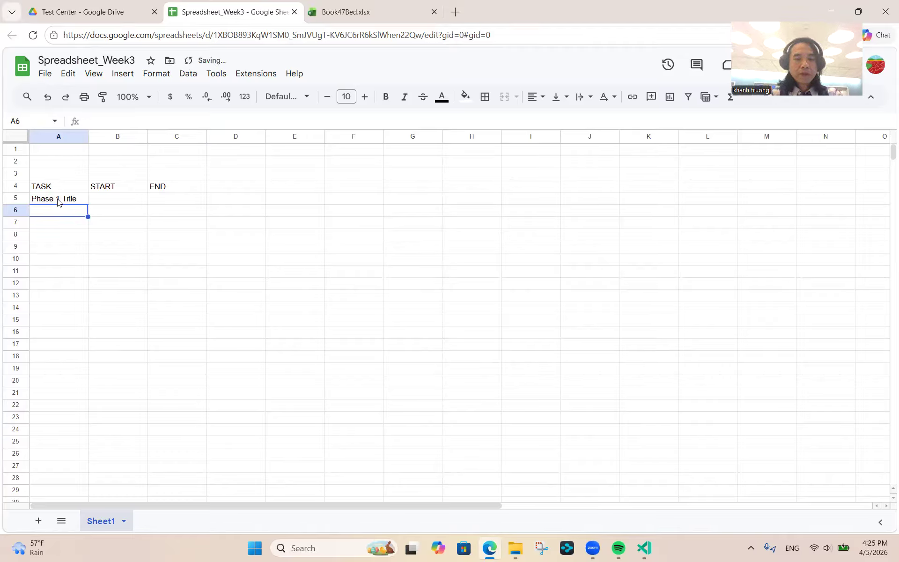
type("Task 1.1")
key("Return")
type("Task 1.2")
key("Return")
type("Task 1.")
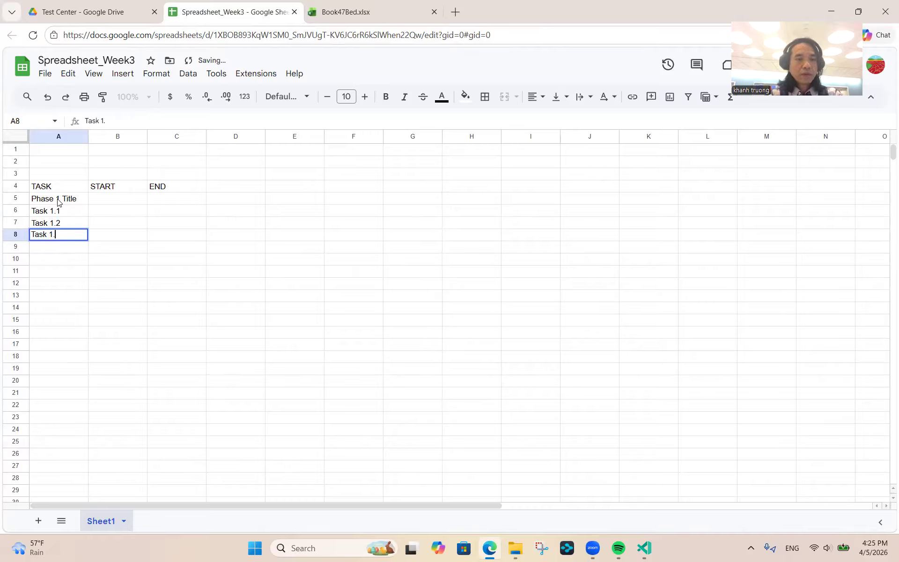
type("3")
key("Return")
type("Task 1.4")
key("Return")
type("Phase 2 Title")
key("Return")
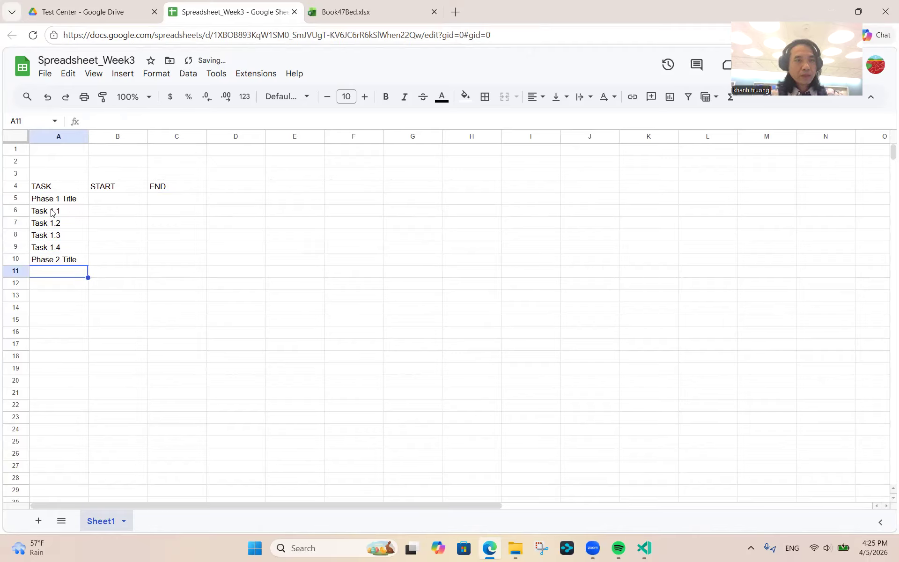
- Copy Task 1.1–Task 1.4 into A11:A14 below Phase 2 Title
left_click(51, 212)
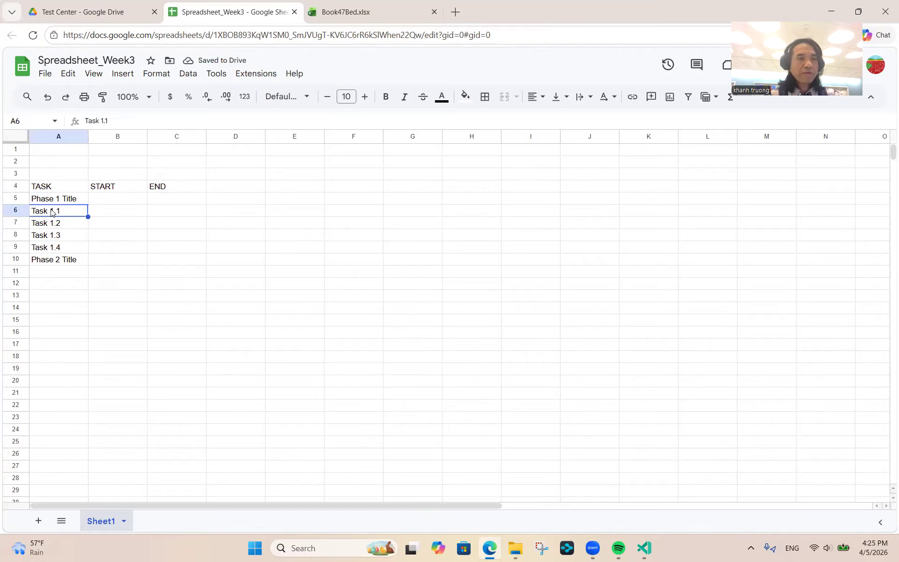
key("shift+Down")
key("shift+Down")
key("shift+Down")
key("ctrl+c")
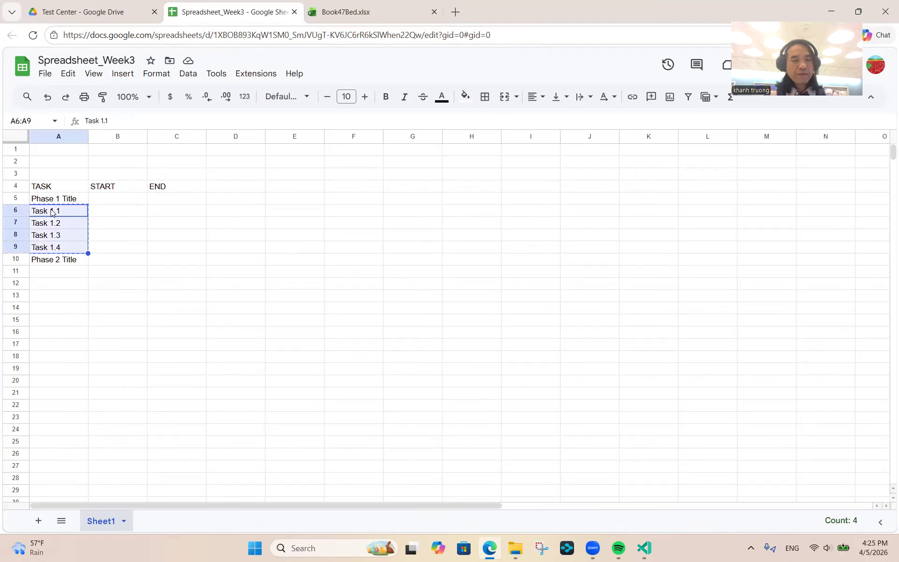
key("Down")
key("Down")
key("Down")
key("Down")
key("Down")
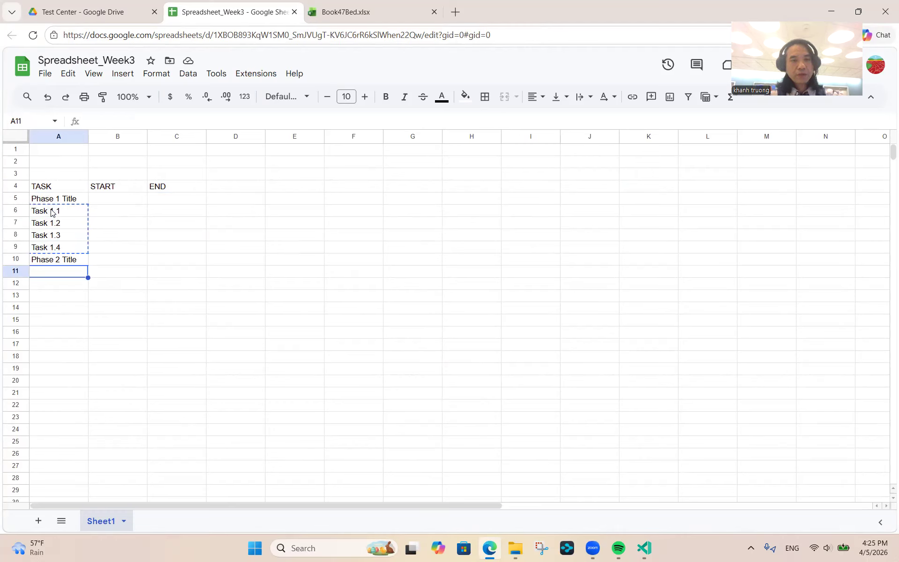
key("ctrl+v")
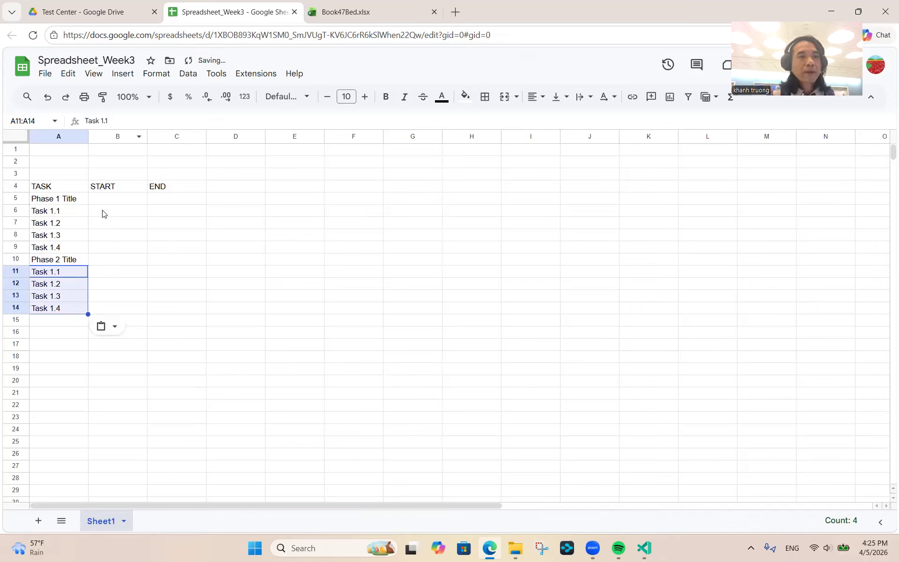
left_click(103, 215)
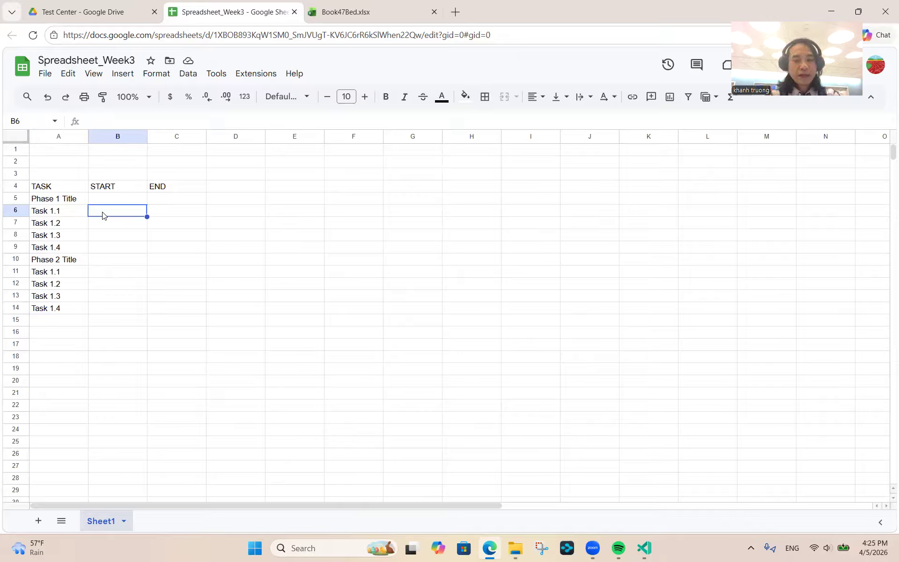
- Enter START dates 11/4/2025, 11/7/2025, 11/9/2025 and 11/13/2025 in B6:B9
type("11/")
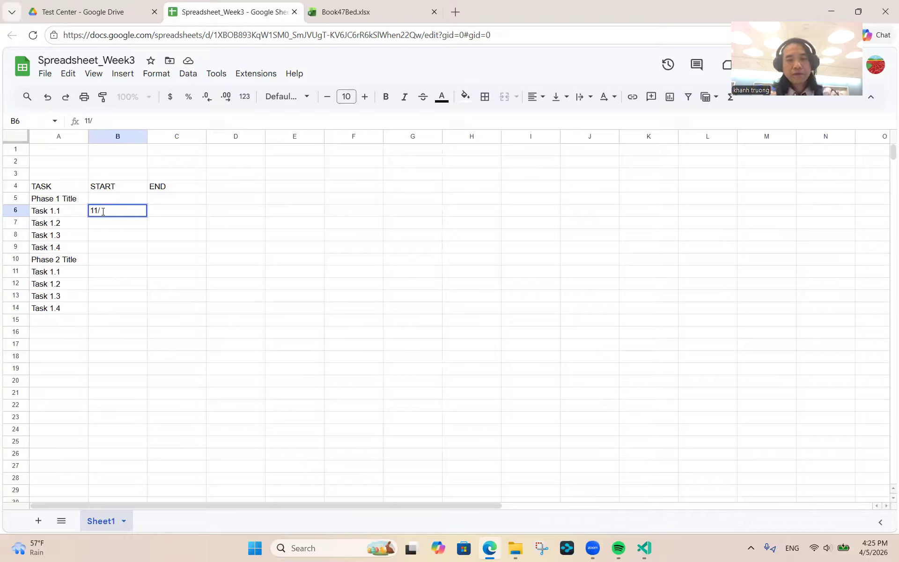
type("4/")
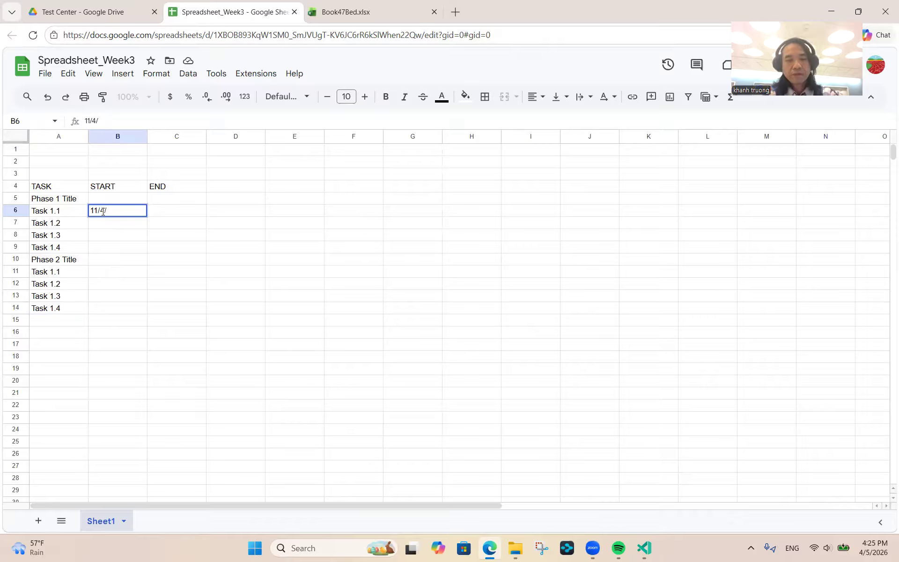
type("202")
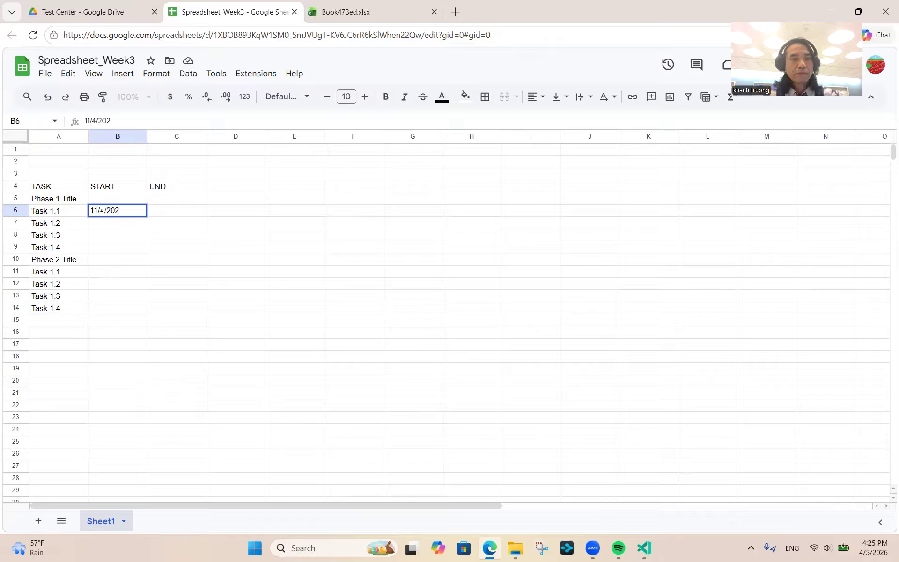
type("5")
key("Return")
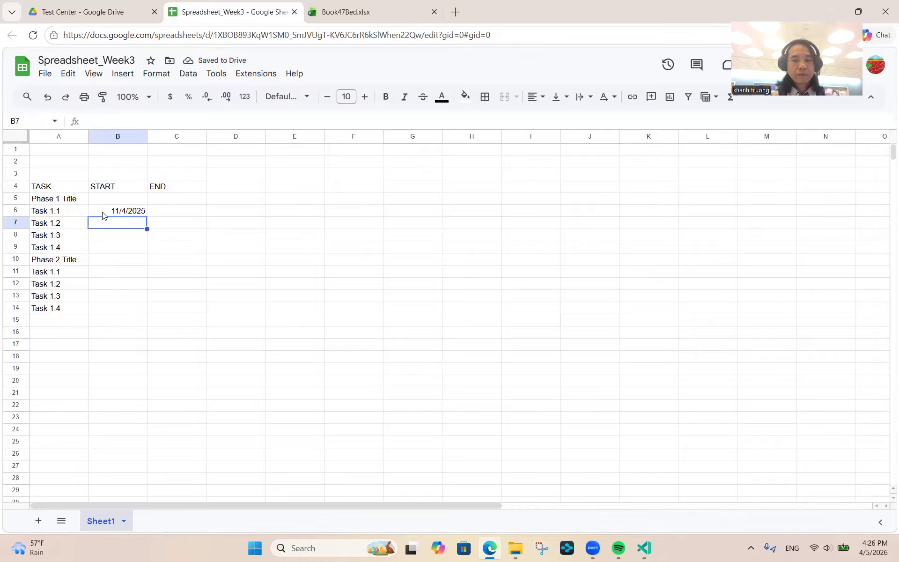
type("11/7/2025")
key("Return")
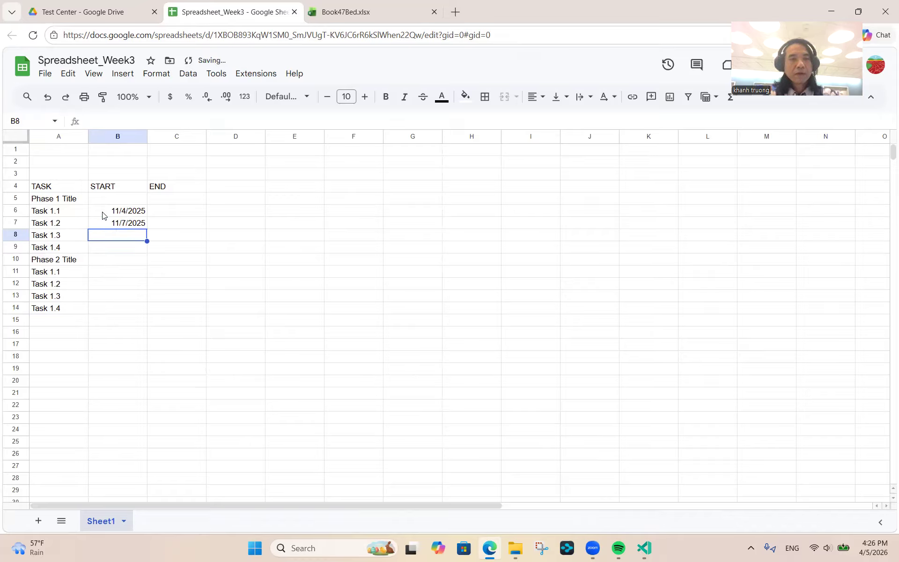
type("11/")
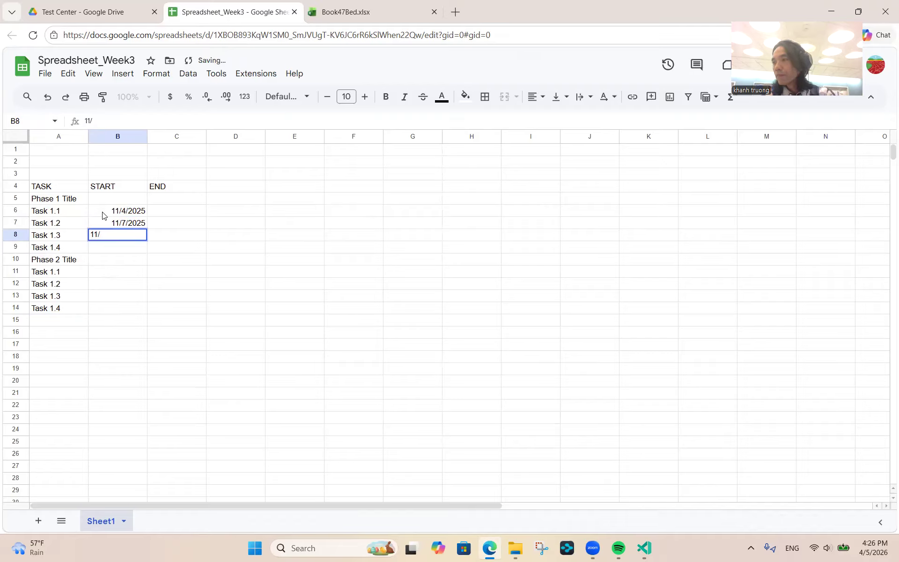
type("9/2025")
key("Return")
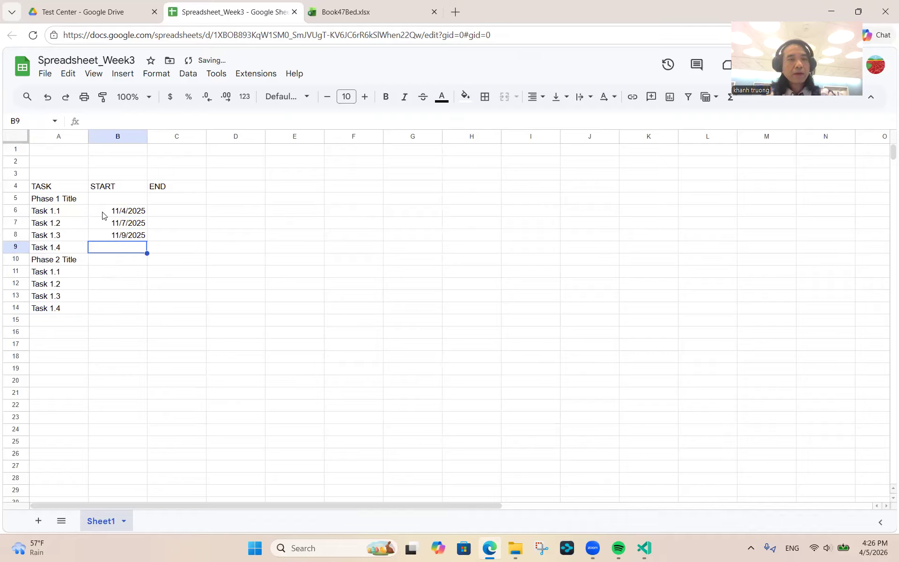
type("11/13/2025")
key("Return")
key("Up")
key("Up")
key("Up")
key("Up")
key("Right")
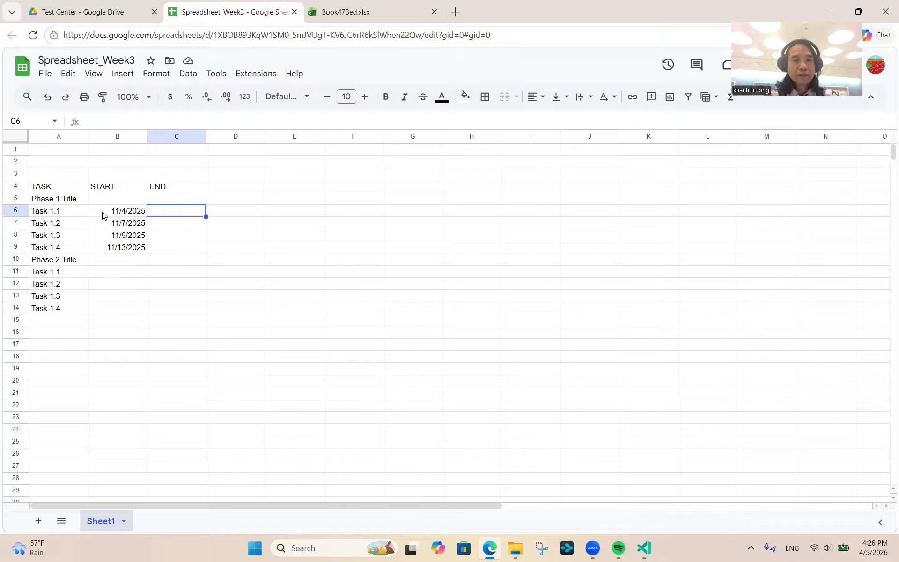
- Enter END dates 11/7/2025, 11/9/2025, 11/13/2025 and 11/19/2025 in C6:C9
type("11.")
type("/7/")
type("2025")
key("Return")
type("11")
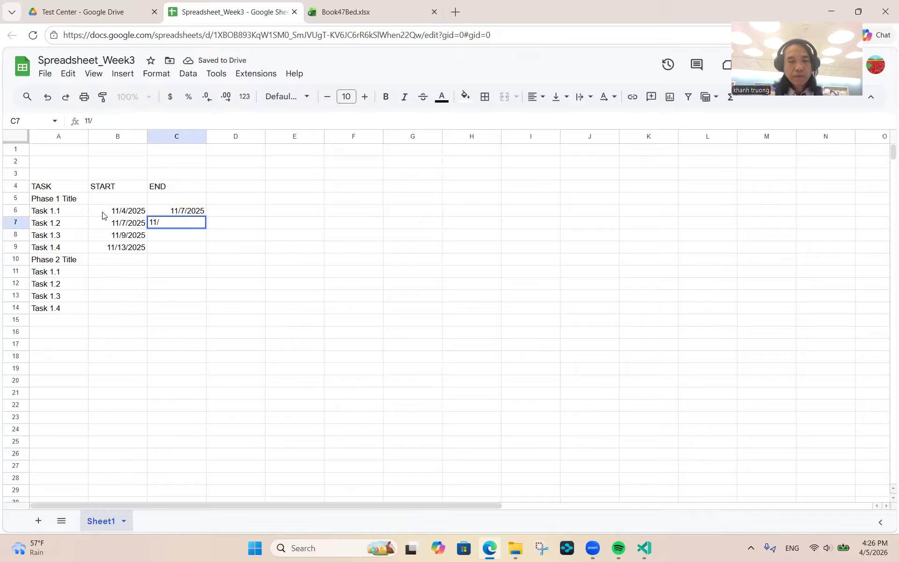
type("/9/2025")
key("Return")
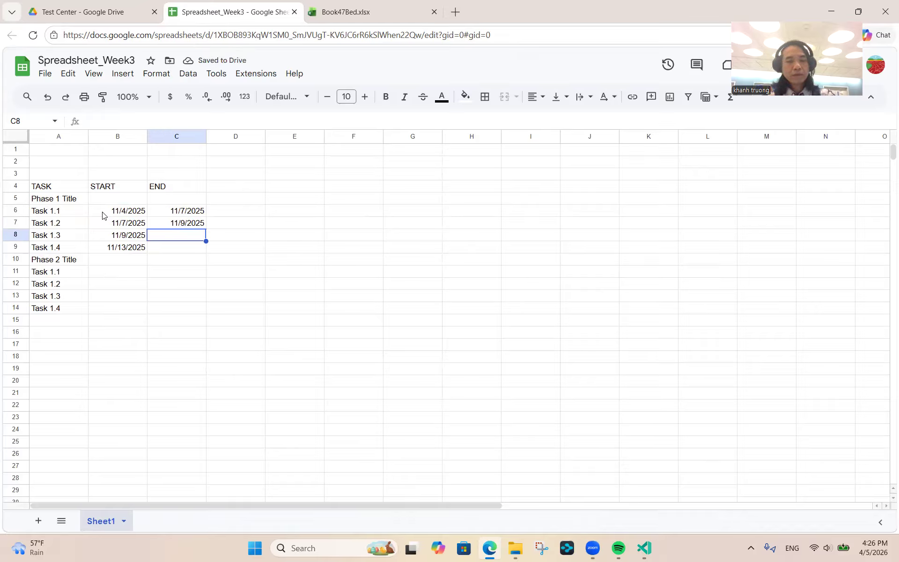
type("1")
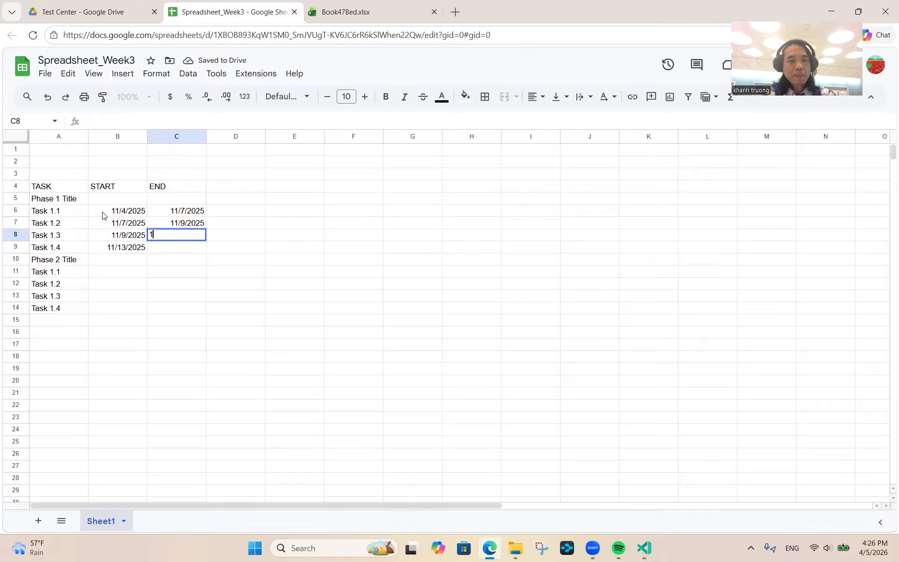
type("1/13/2025")
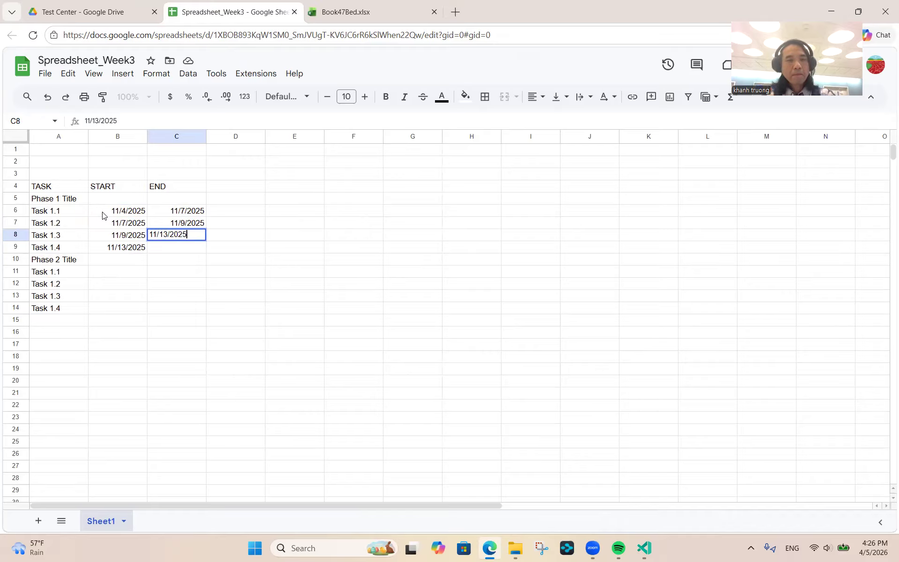
key("Return")
type("11/")
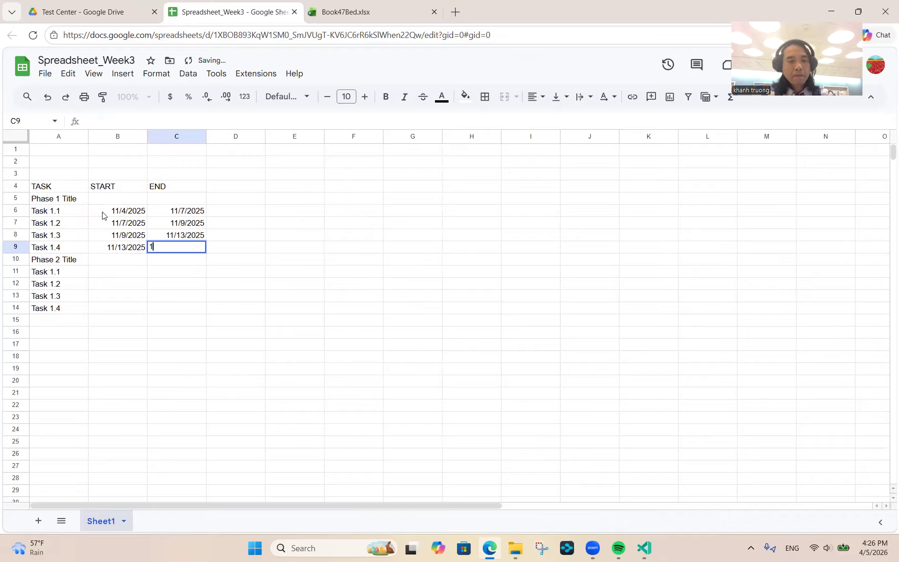
type("19")
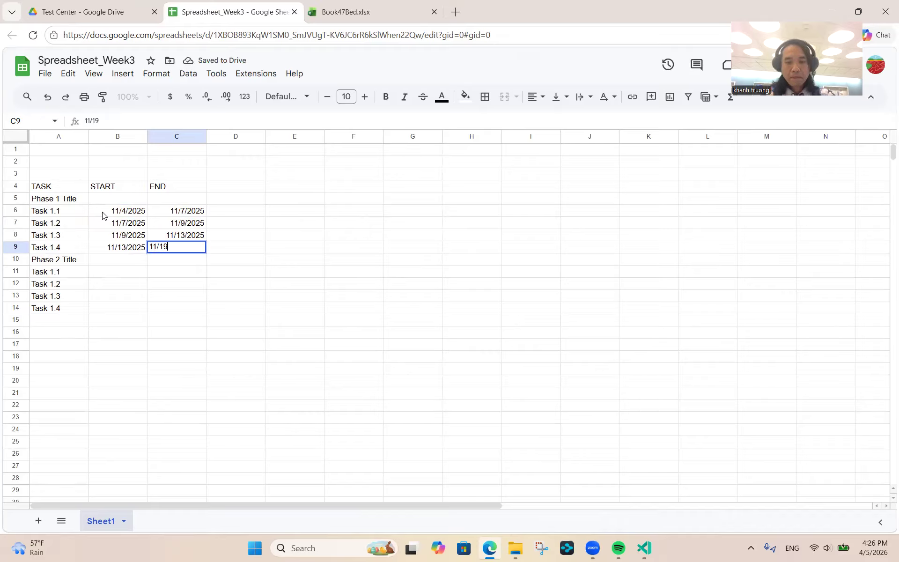
type("/2025")
key("Return")
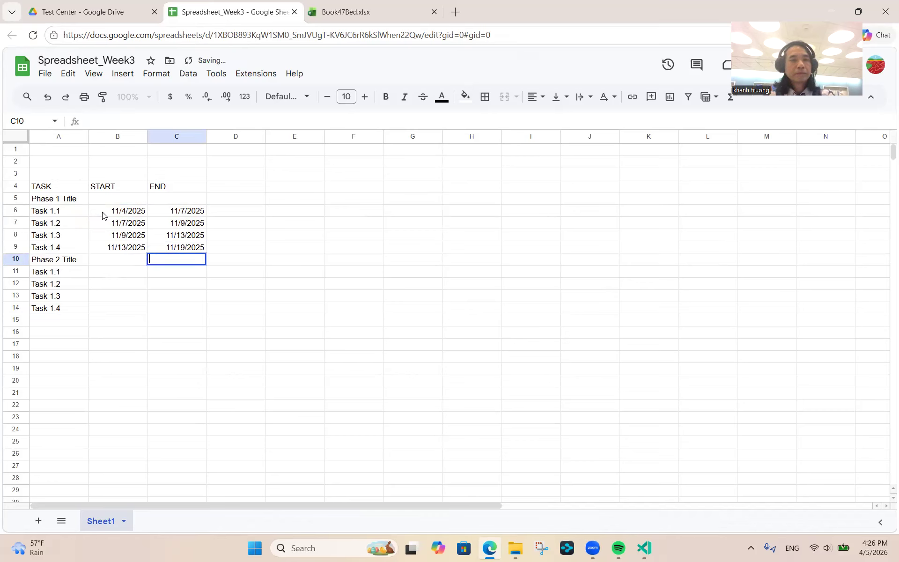
key("Down")
key("Left")
key("Left")
- Enter 11/13/2025 as the start date for Phase 2 Tasks 1.1 and 1.2 in B11:B12
key("Right")
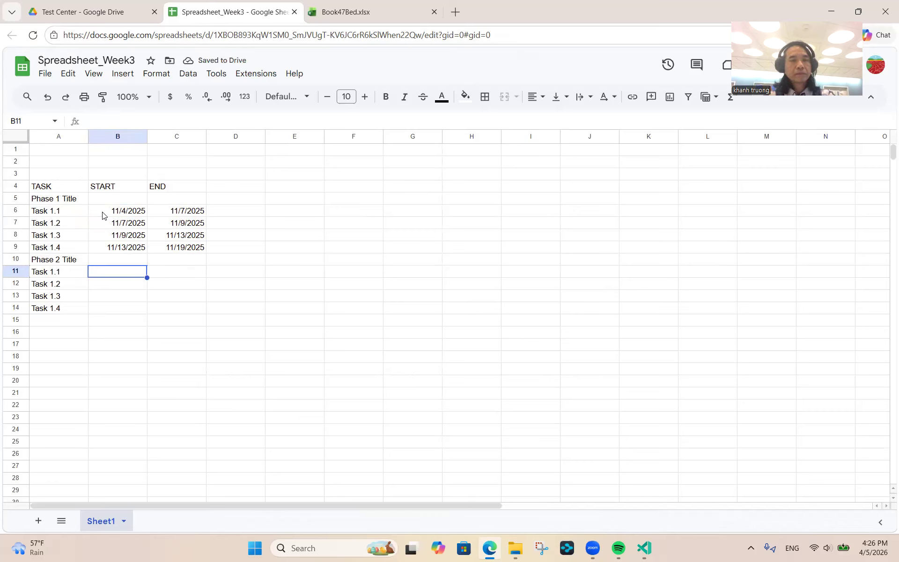
type("11/13/2025")
key("Return")
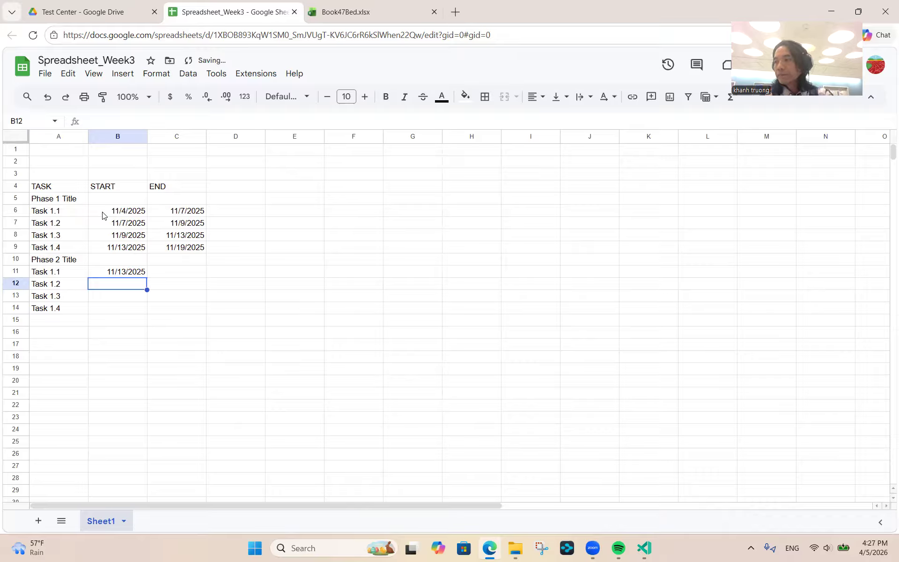
type("11.")
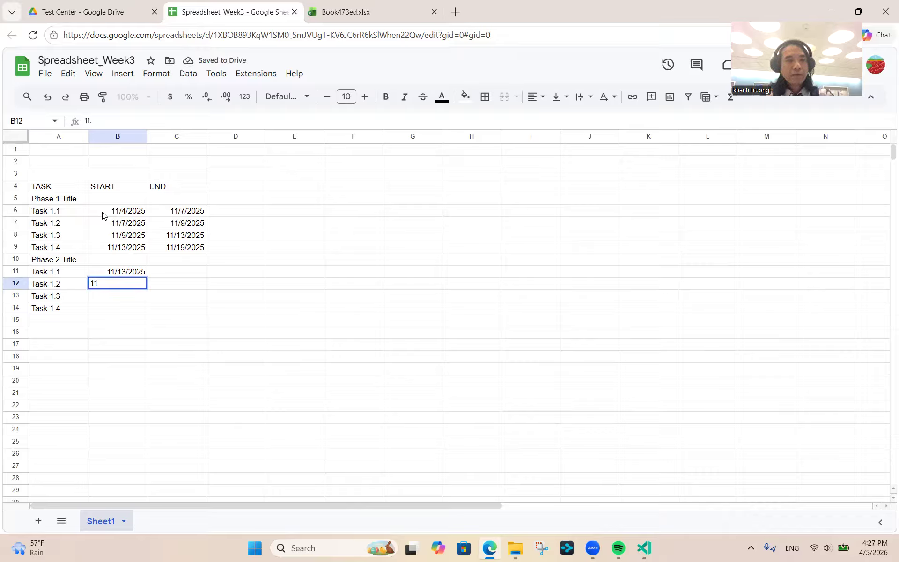
key("BackSpace")
type("/13/2025")
key("Return")
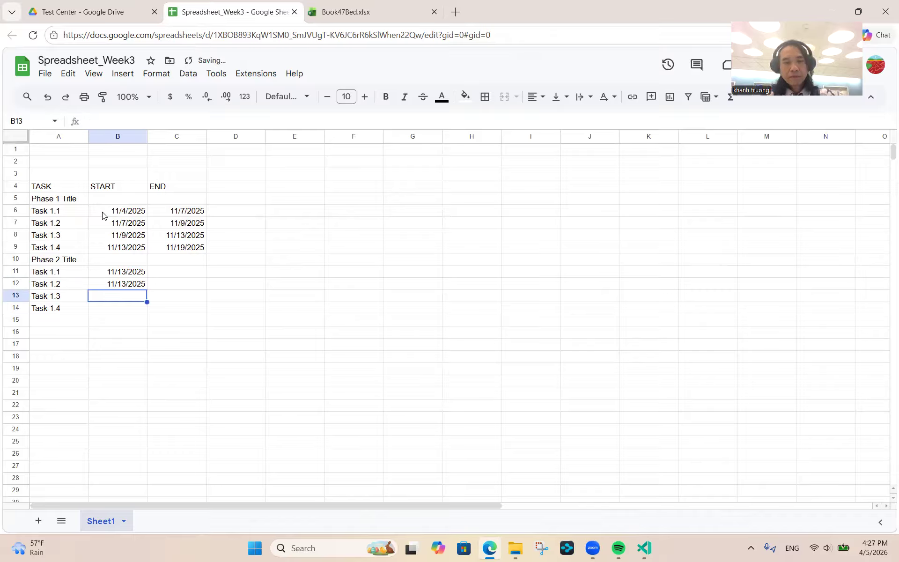
- Enter start dates 11/19/2025 and 11/20/2025 for Tasks 1.3 and 1.4
type("11/")
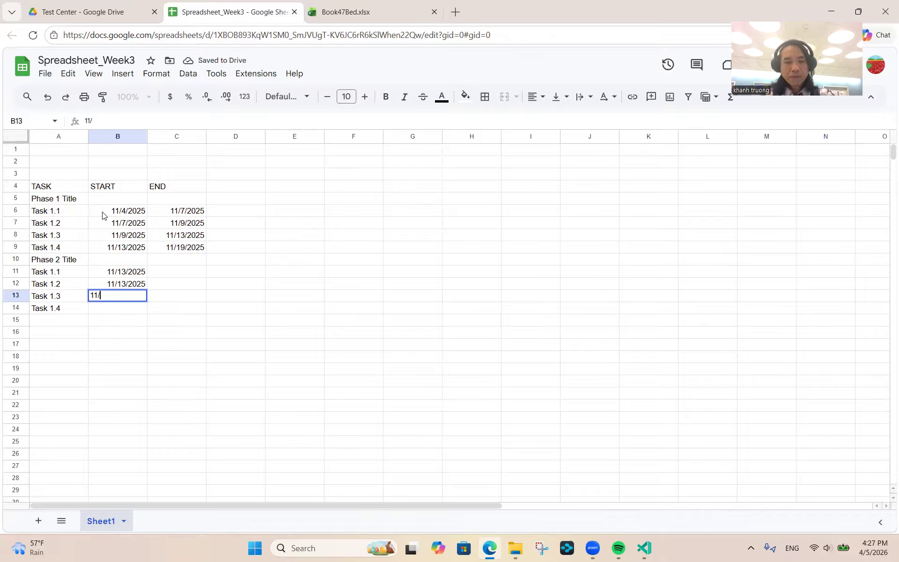
type("19/2025")
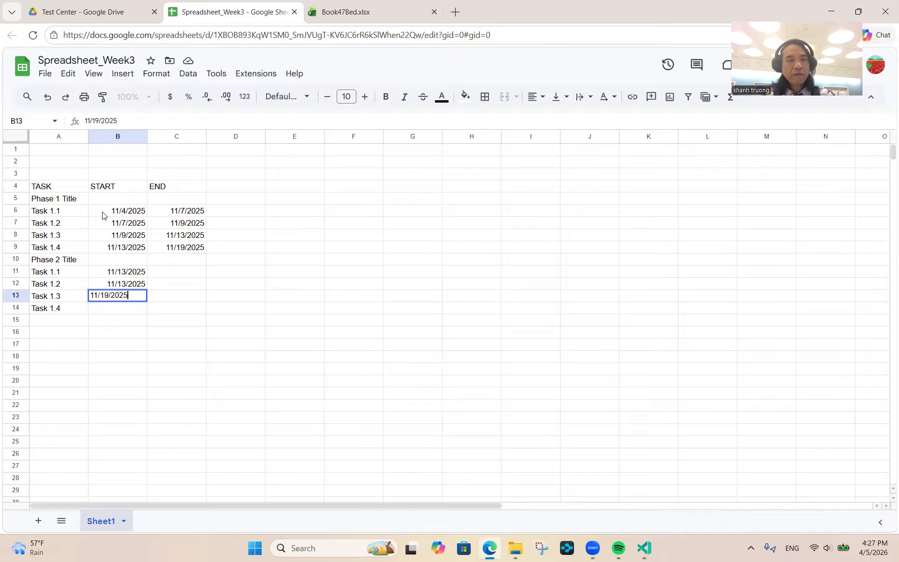
key("Return")
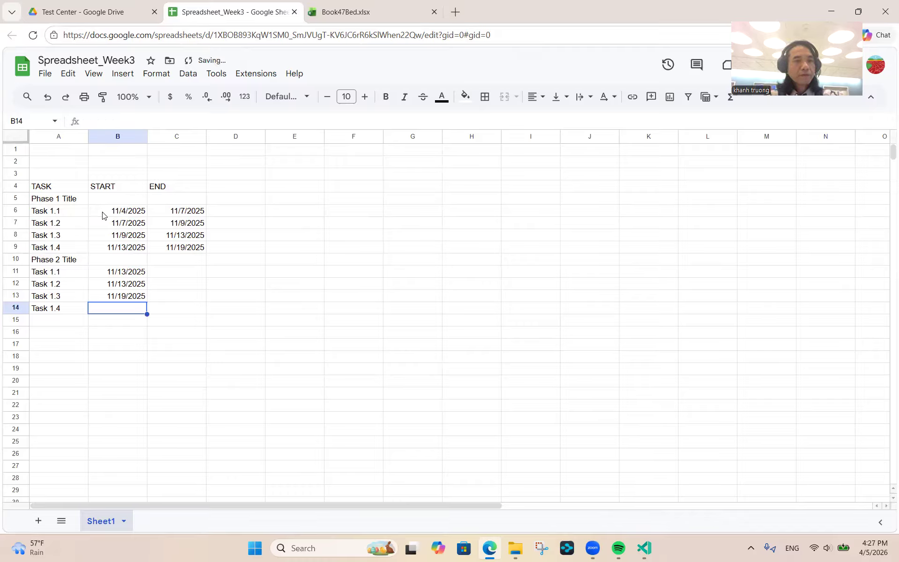
type("11/")
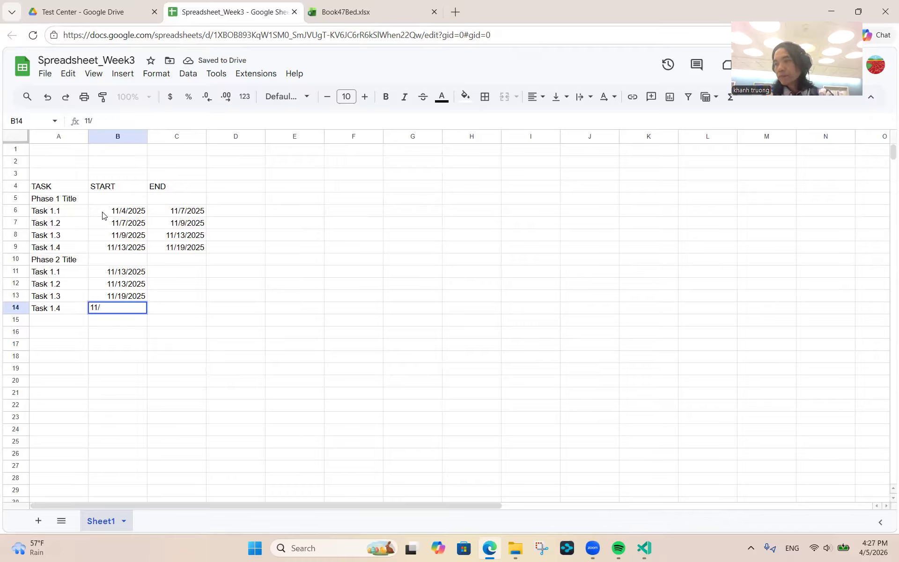
type("20/2")
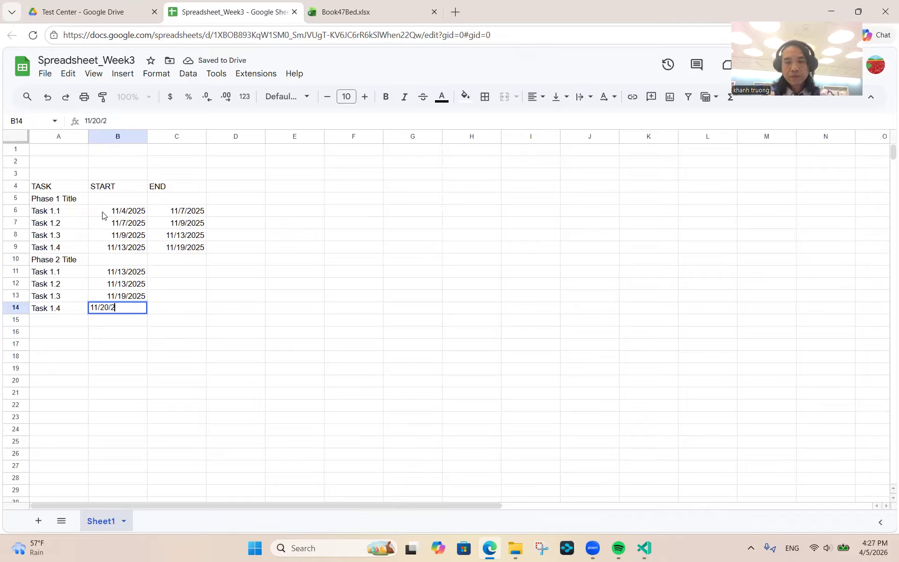
type("025")
key("Return")
key("Up")
key("Up")
key("Up")
key("Up")
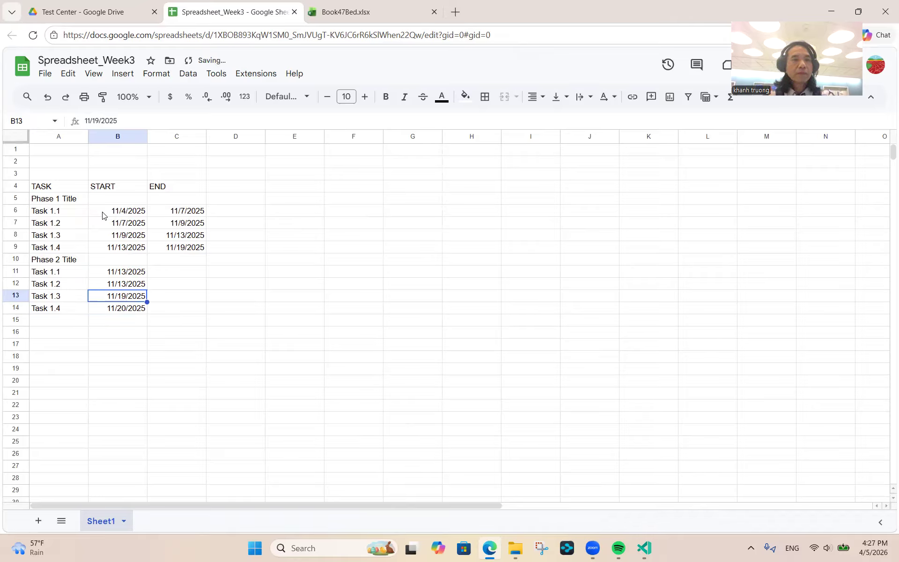
key("Right")
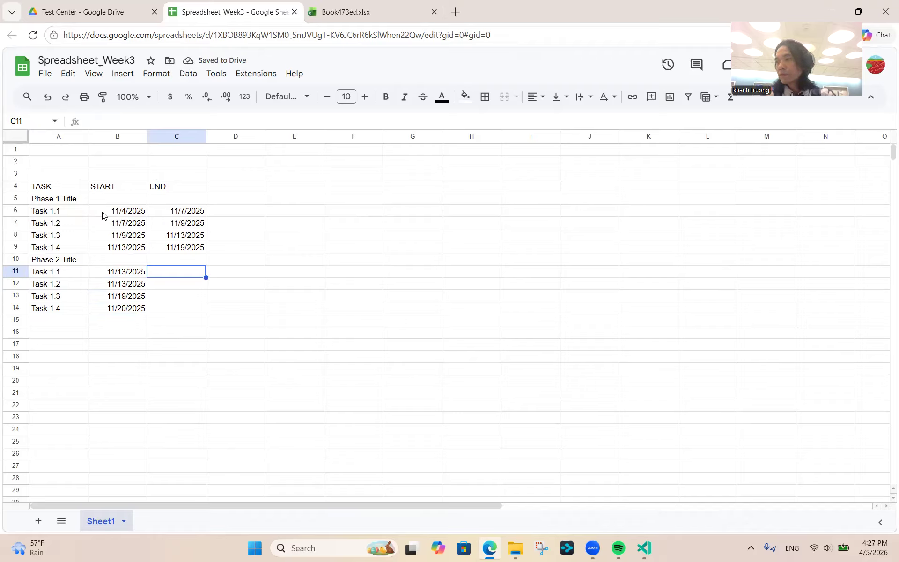
- Enter end dates 11/17/2025, 11/18/2025, 11/20/2025 and 11/25/2025 in C11:C14
type("11/")
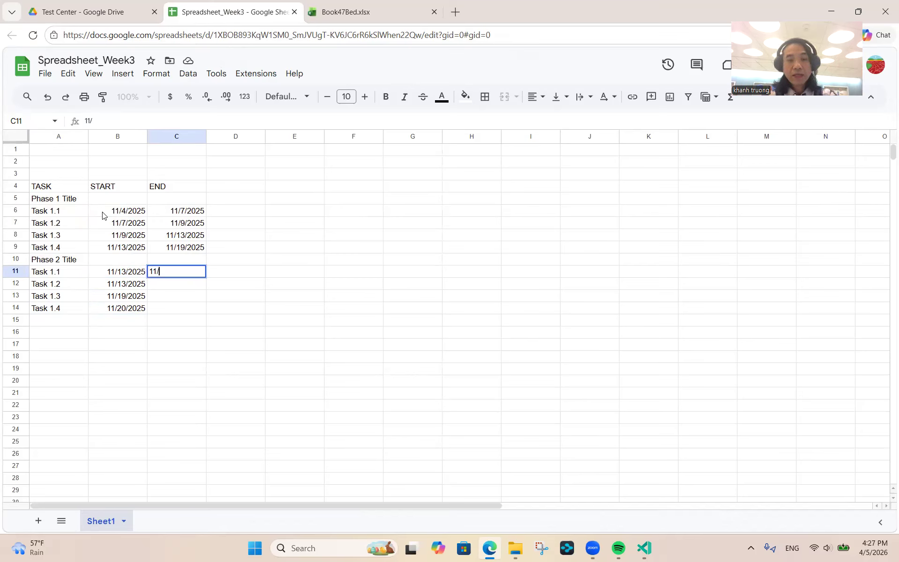
type("1")
type("7/2025")
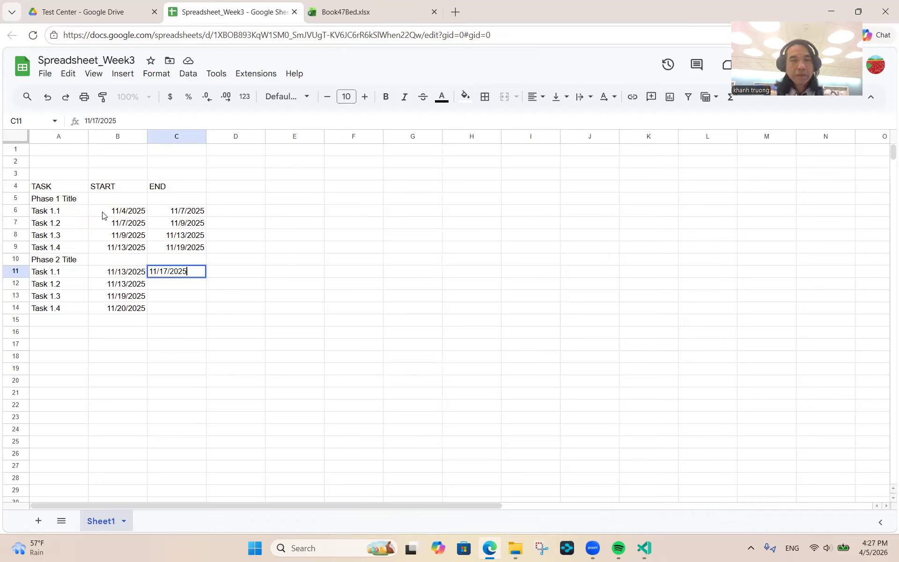
key("Return")
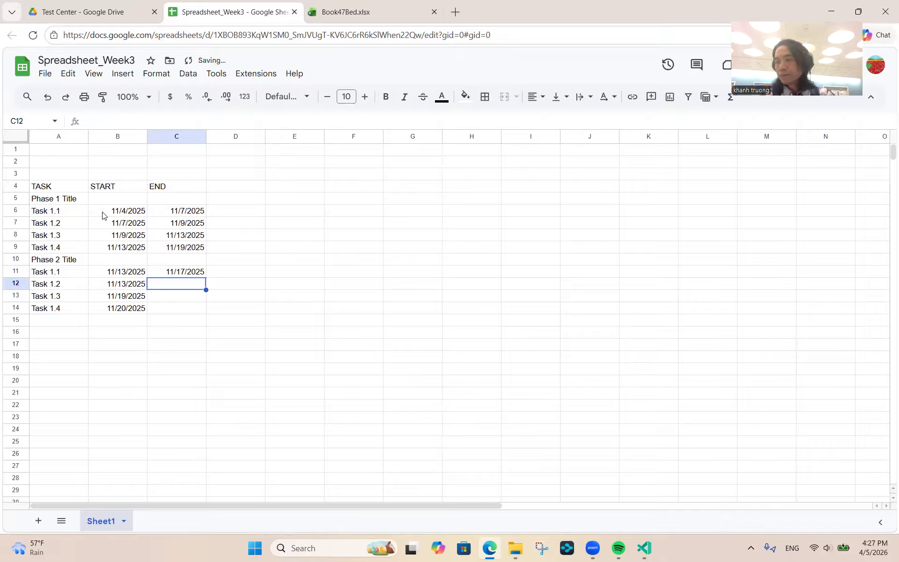
type("11/18/2025")
key("Return")
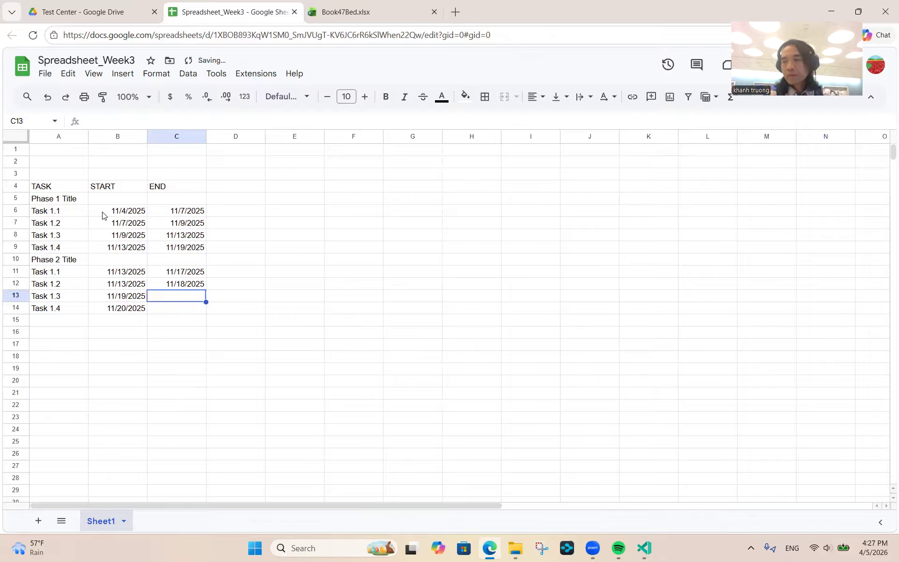
type("11")
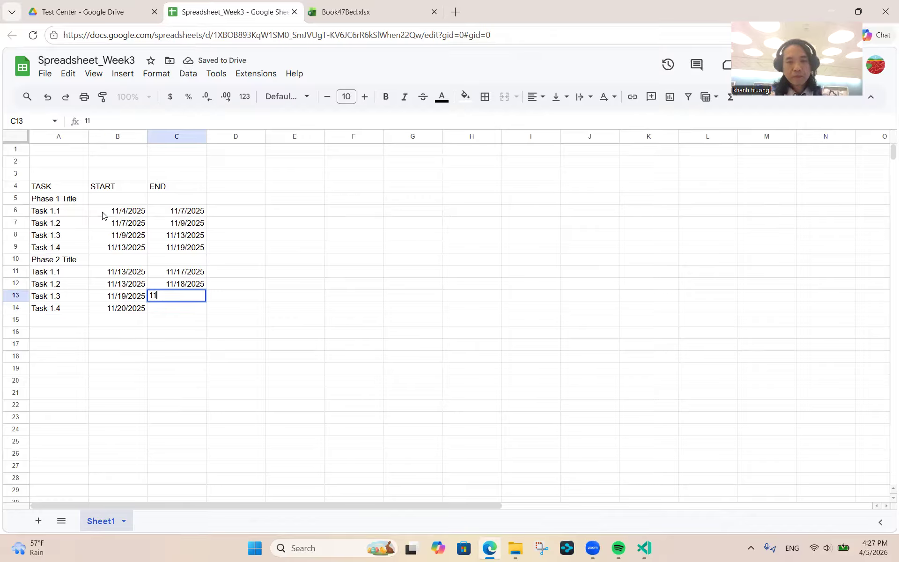
type("/20/2025")
key("Return")
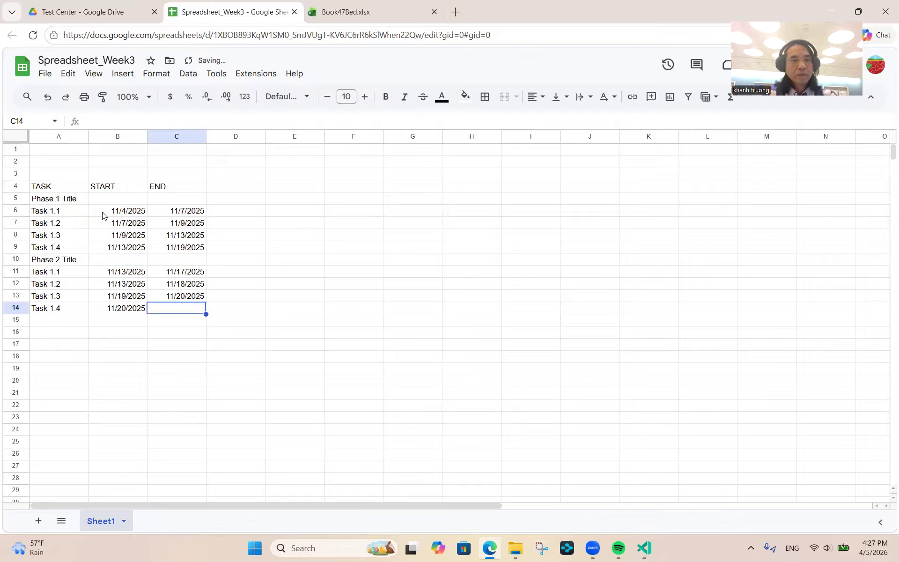
type("11/")
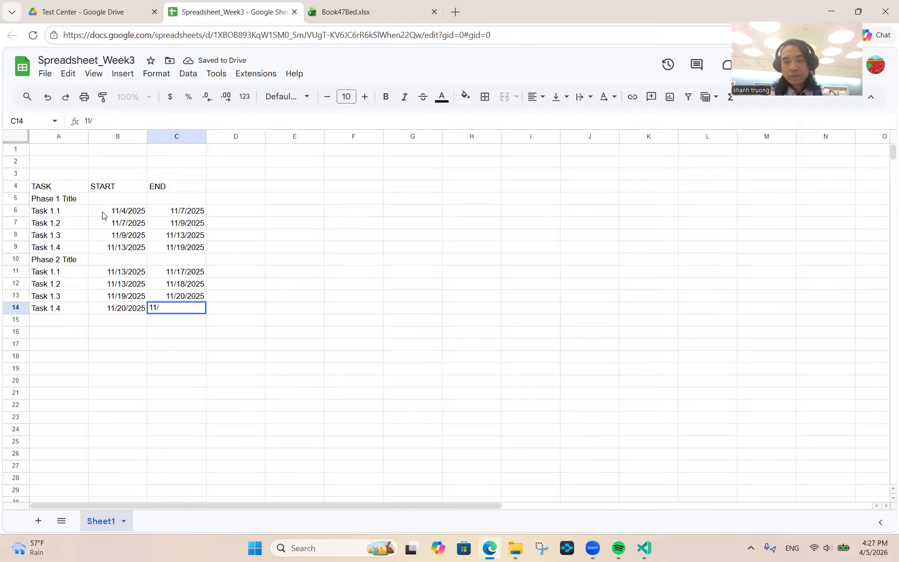
type("25/2")
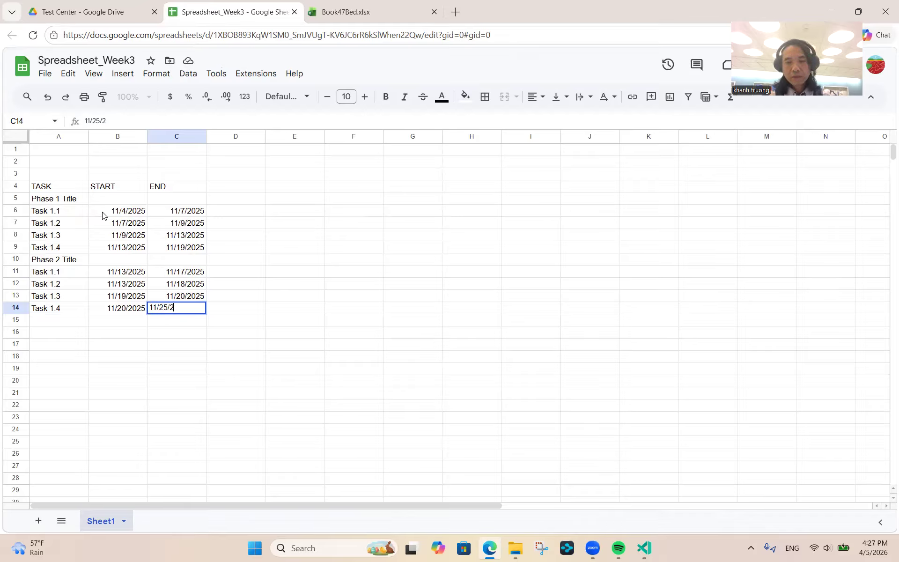
type("025")
key("Return")
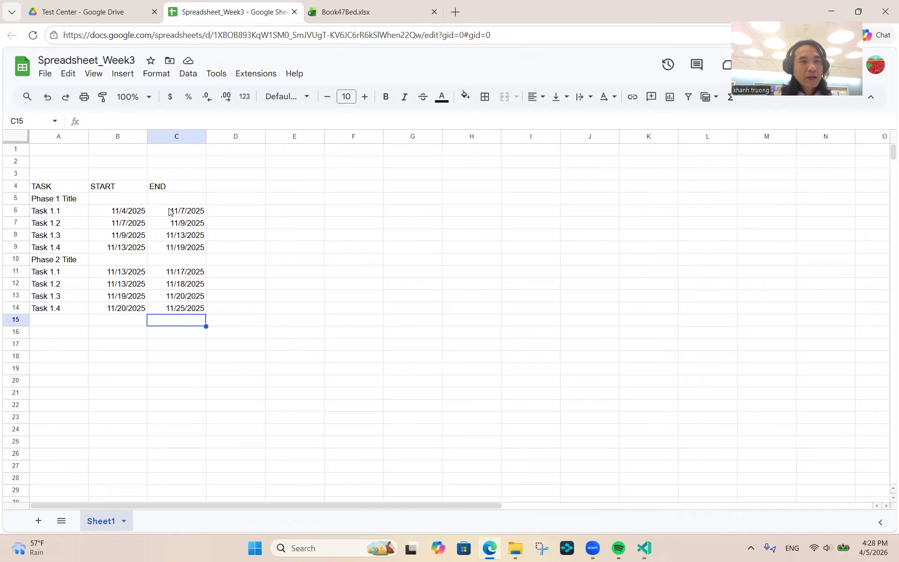
- Review the entered dates and select the whole date range B6:C14
key("Up")
key("Up")
key("Up")
key("Up")
key("Up")
key("Up")
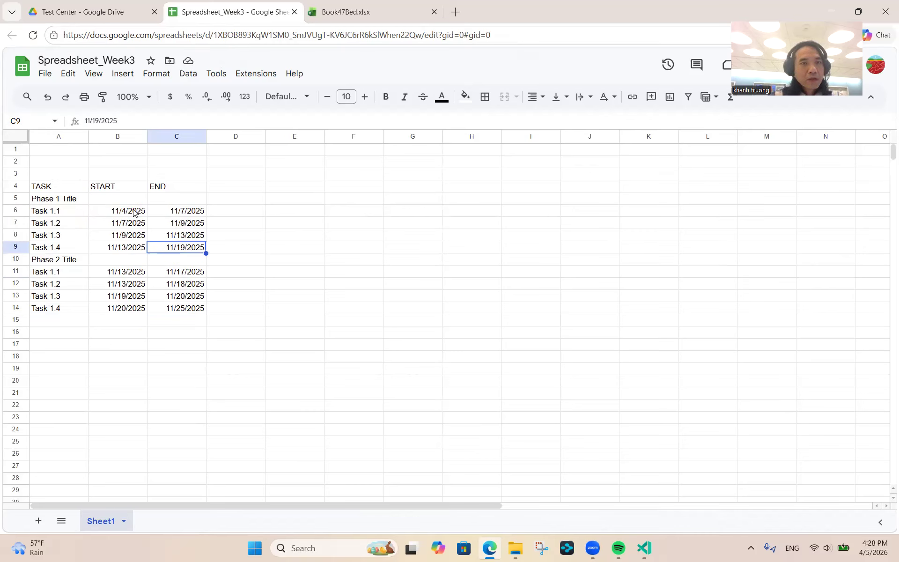
key("Down")
key("Down")
key("Down")
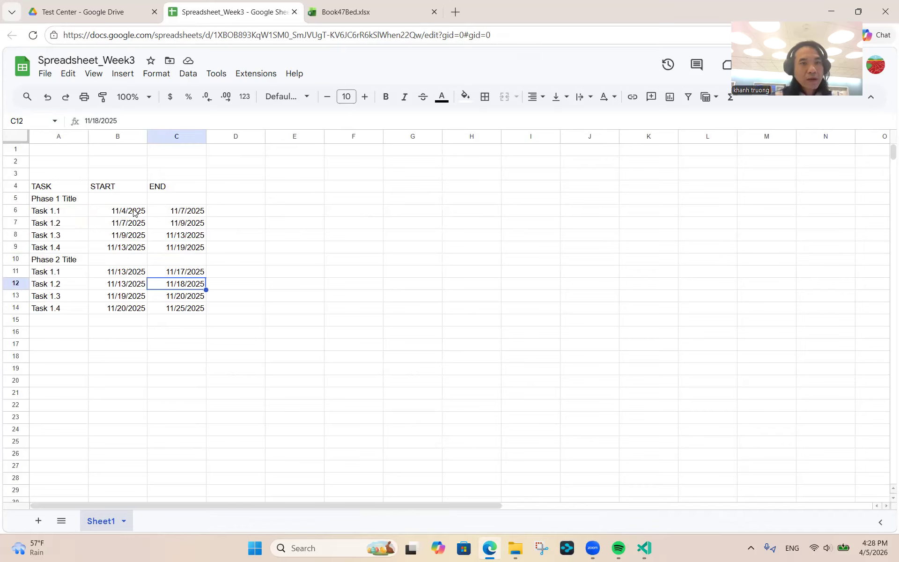
key("Down")
key("Down")
key("Up")
key("Up")
key("Up")
key("Up")
key("Up")
key("Up")
key("Up")
key("Up")
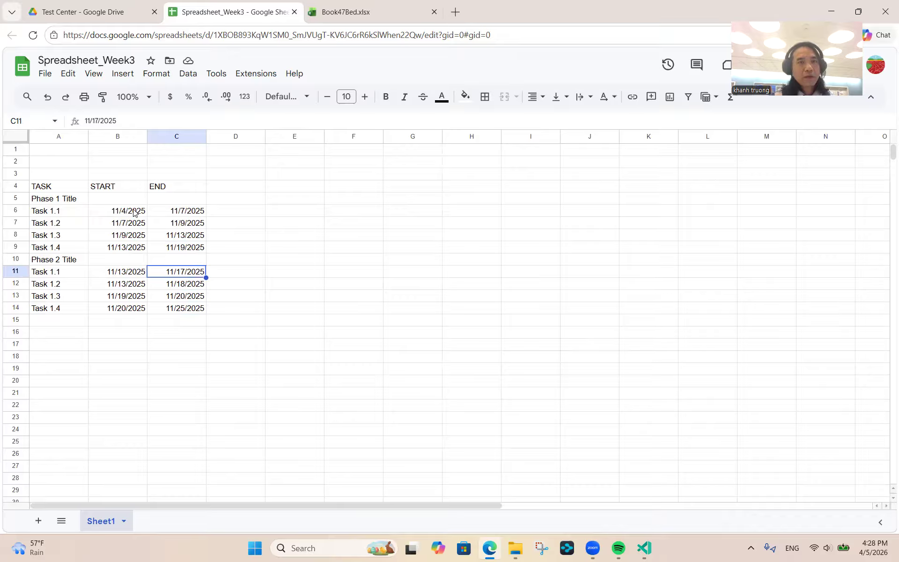
key("Left")
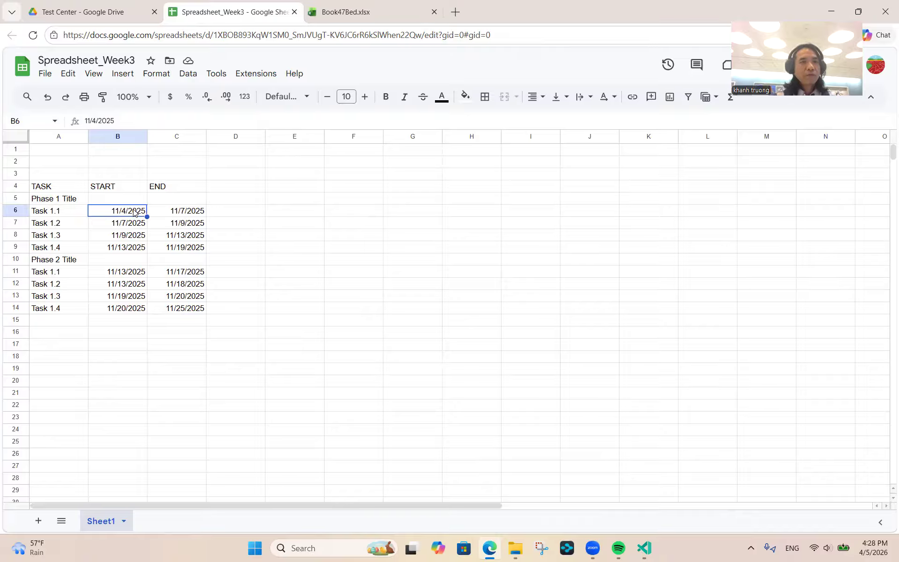
key("Right")
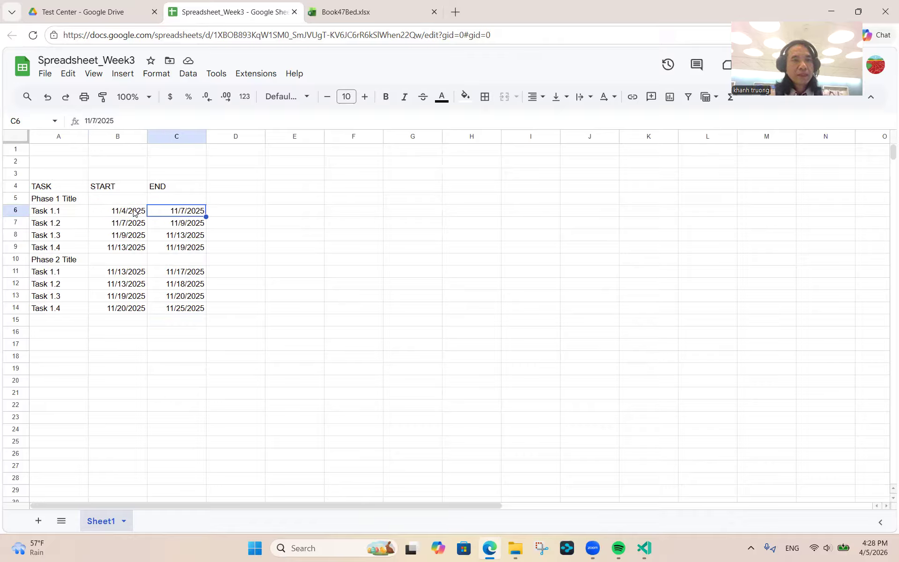
left_click(115, 226)
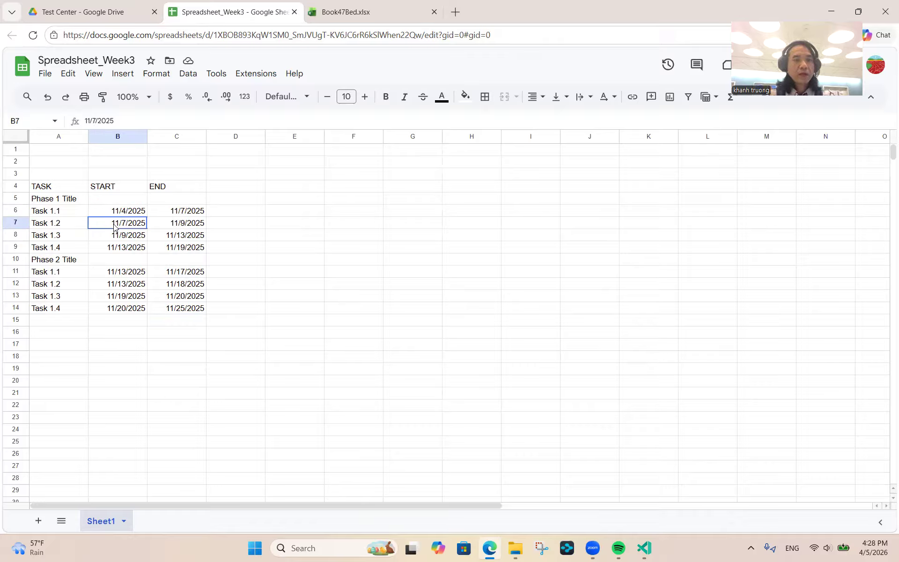
key("Up")
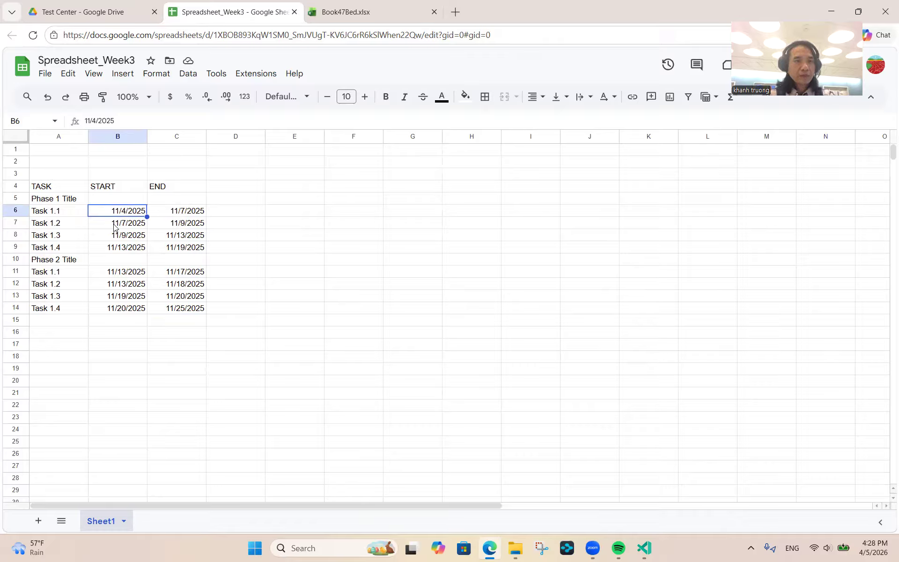
key("shift+Right")
key("shift+Down")
key("shift+Down")
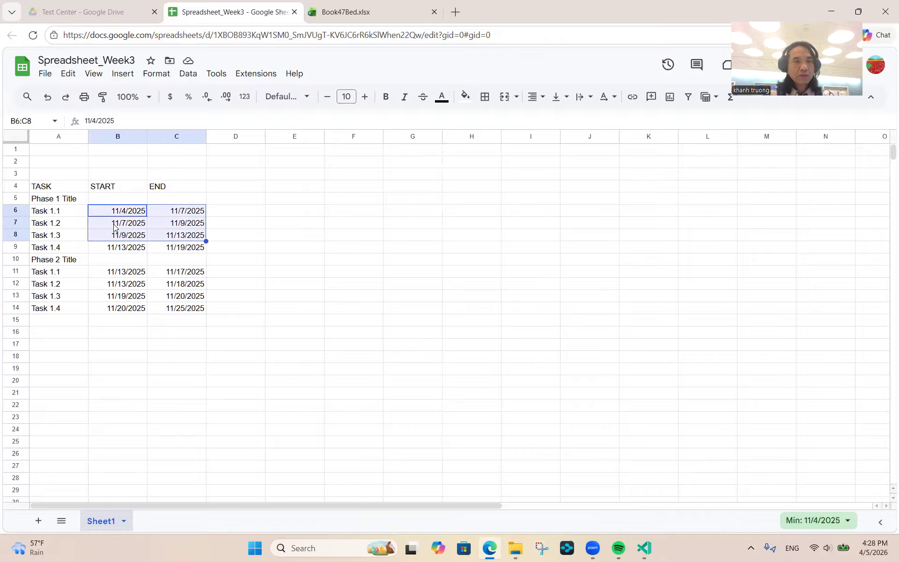
key("shift+Down")
key("shift+Down")
key("shift+Down")
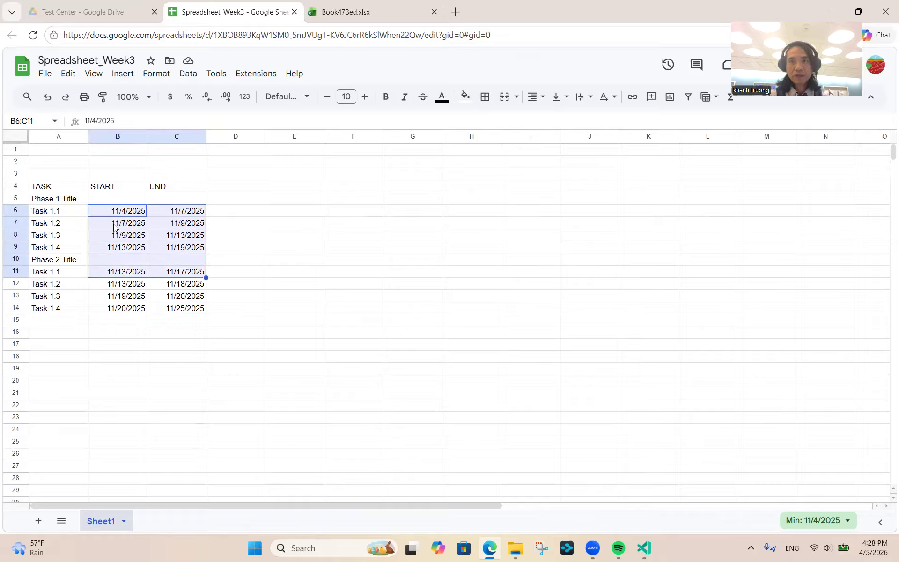
key("shift+Down")
key("shift+Down")
key("shift+Down")
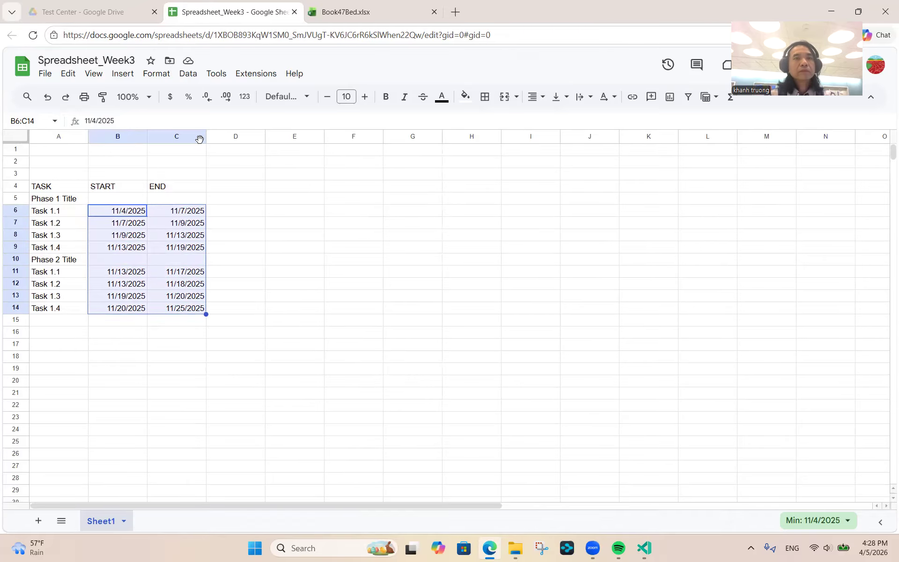
- Apply the 5-Aug-1930 custom date format to all START and END dates in B6:C14
left_click(158, 78)
mouse_move(177, 122)
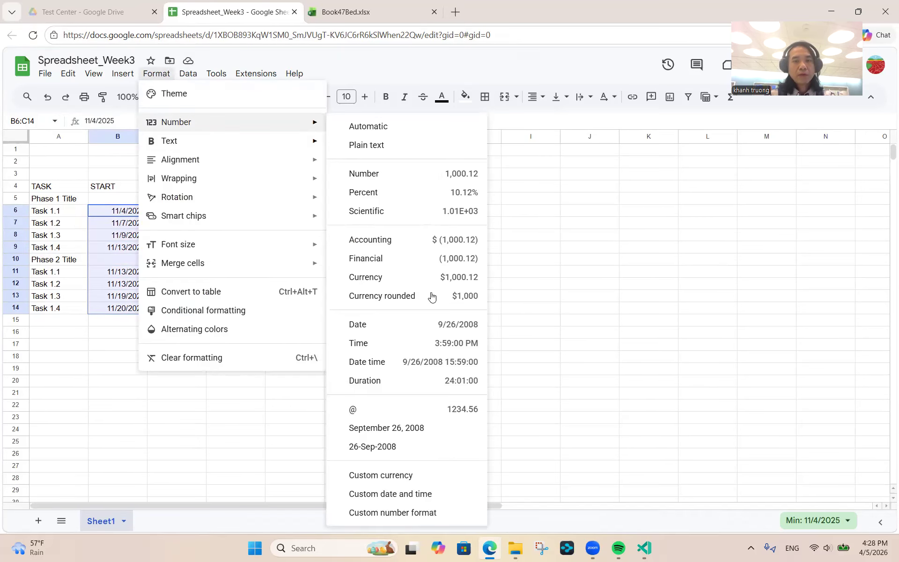
left_click(422, 494)
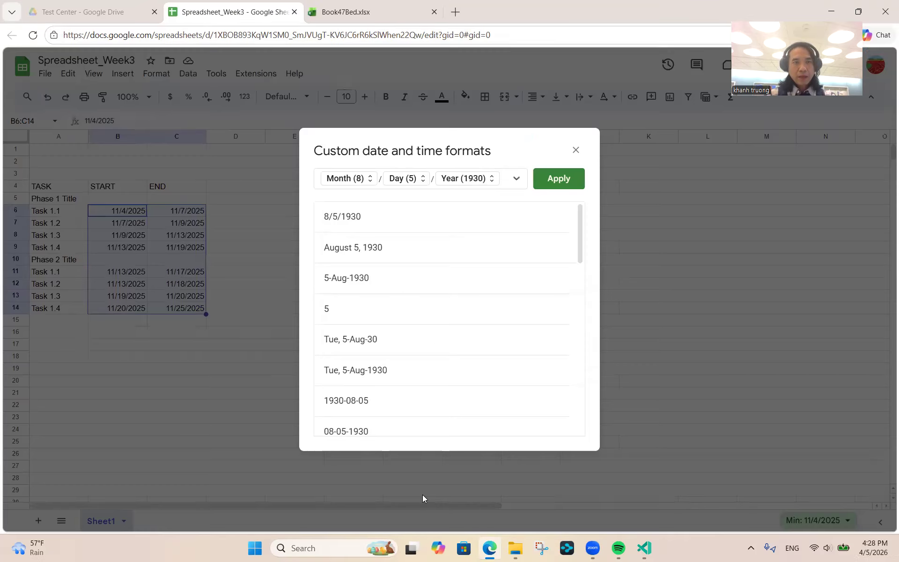
scroll(412, 321, "down", 3)
scroll(412, 321, "down", 8)
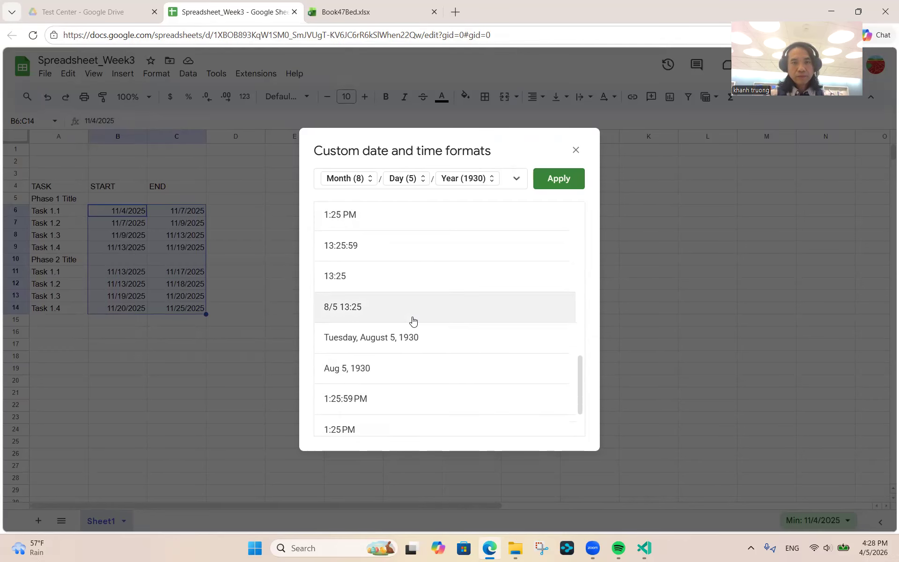
scroll(413, 321, "down", 1)
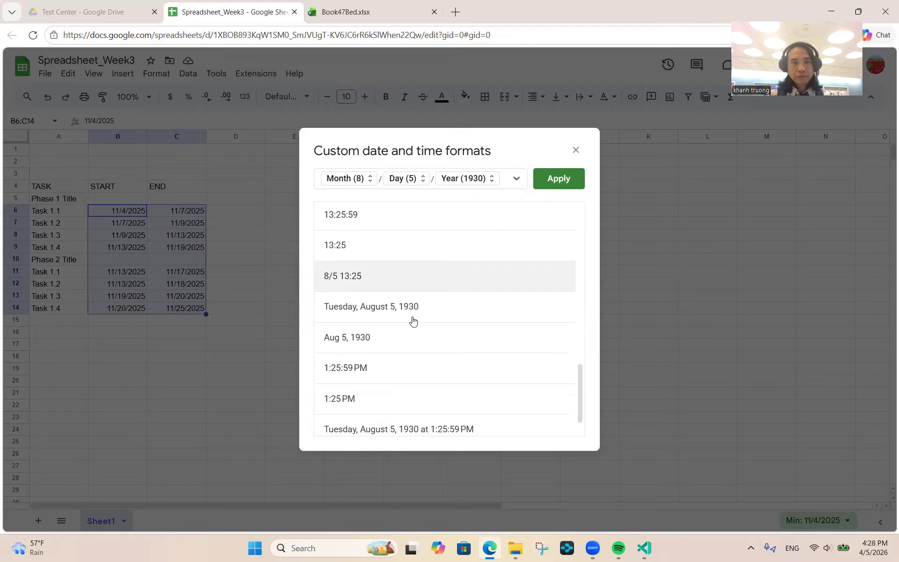
scroll(413, 321, "down", 2)
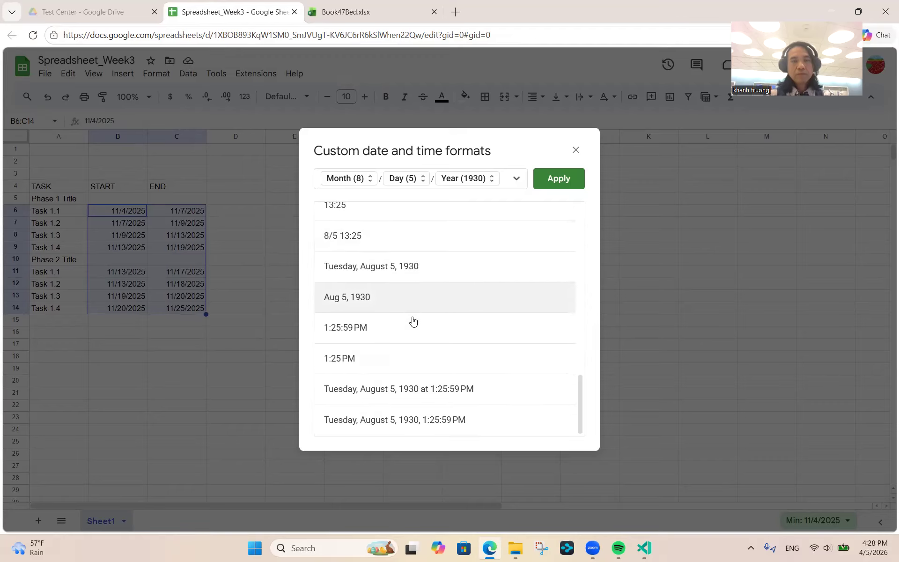
scroll(413, 321, "up", 1)
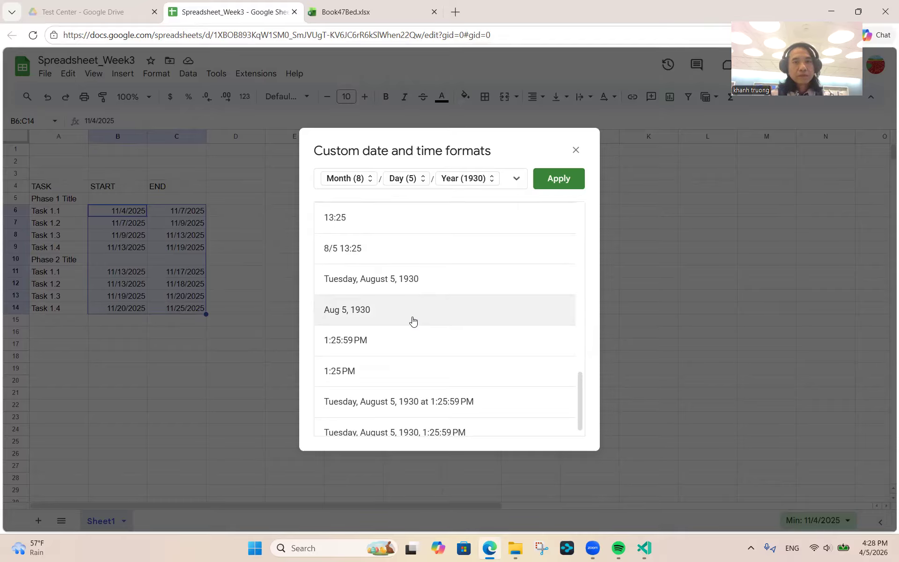
scroll(413, 321, "up", 4)
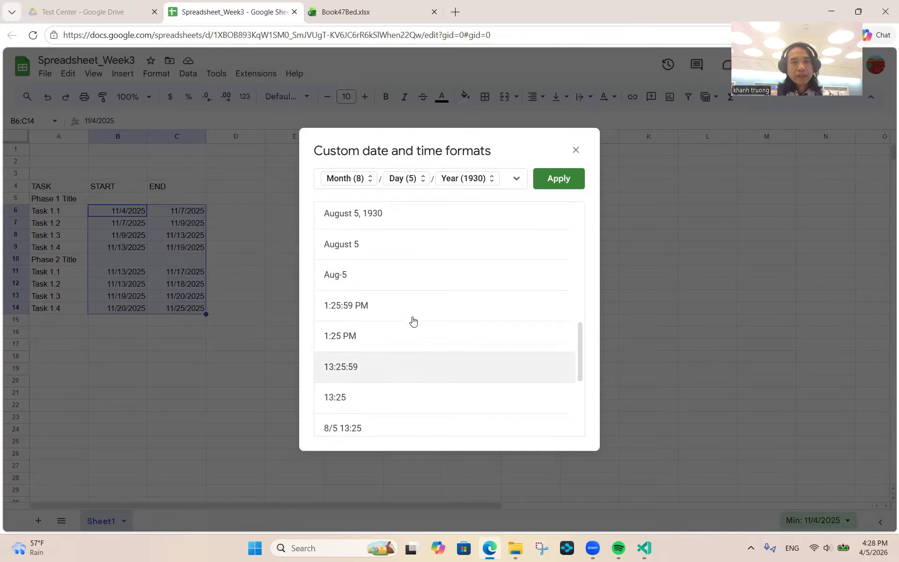
scroll(412, 321, "up", 4)
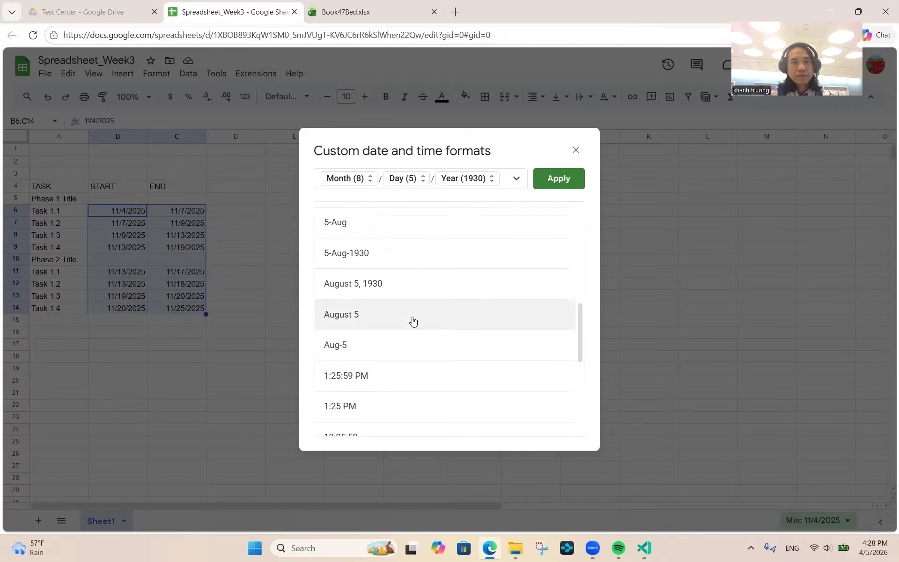
left_click(374, 261)
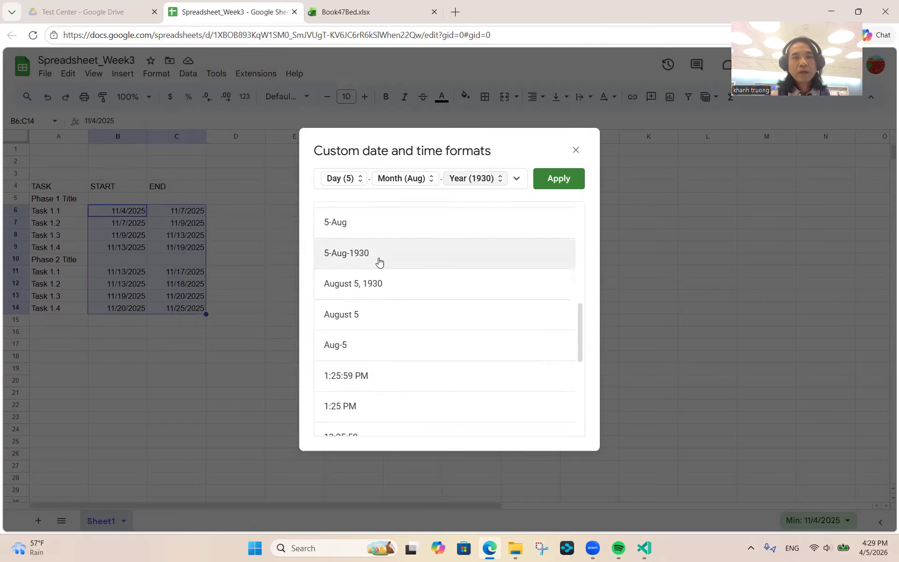
left_click(553, 184)
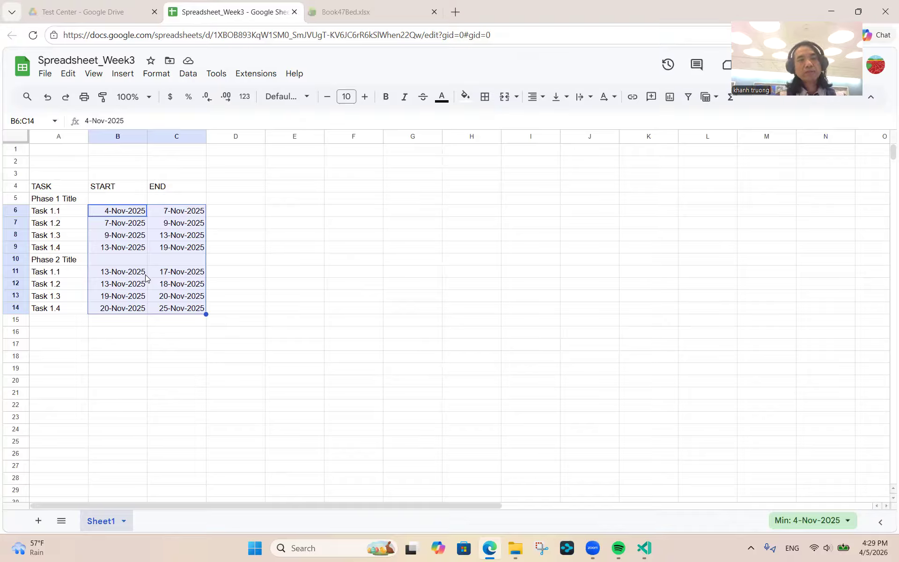
- Enter the date 11/1/2025 in cell E3 and confirm it
key("Up")
key("Up")
key("Up")
key("Right")
key("Right")
key("Right")
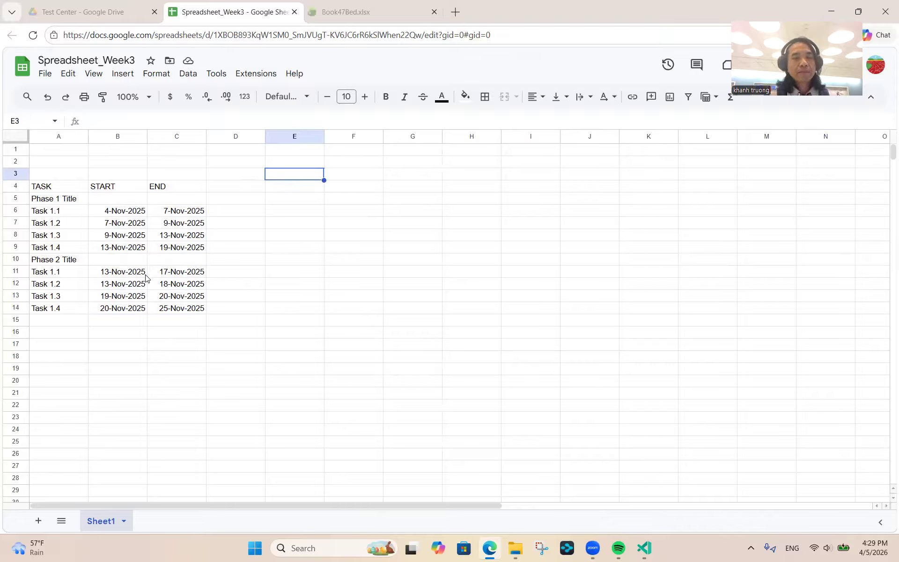
type("11/1")
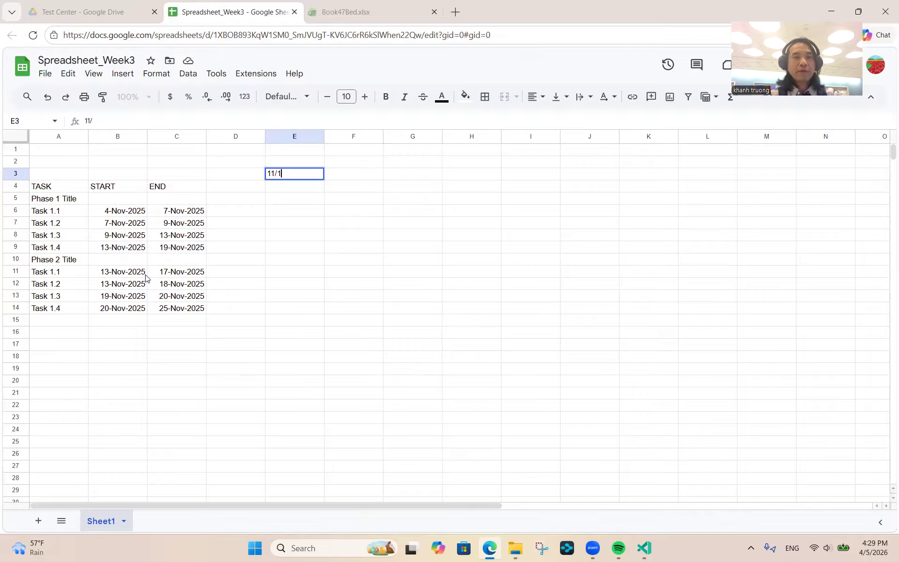
type("/2025")
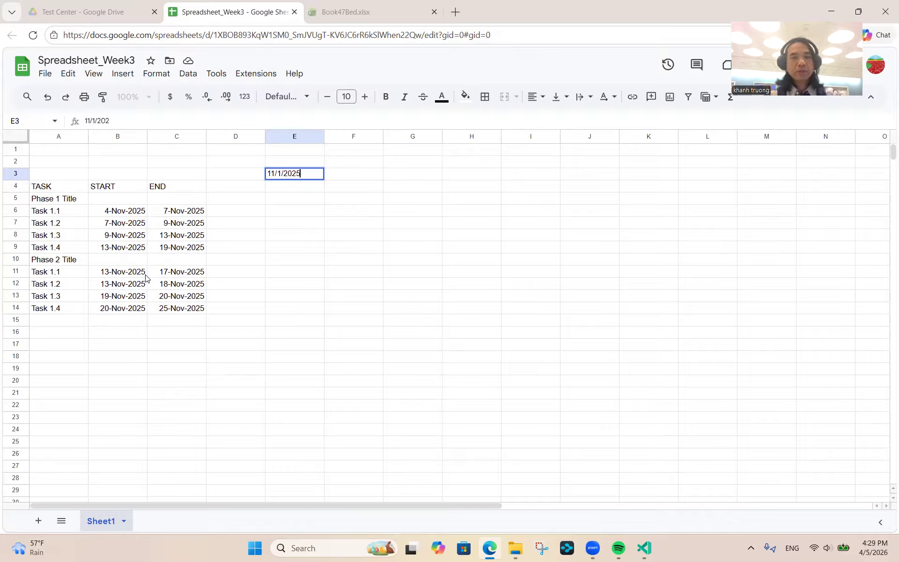
key("Return")
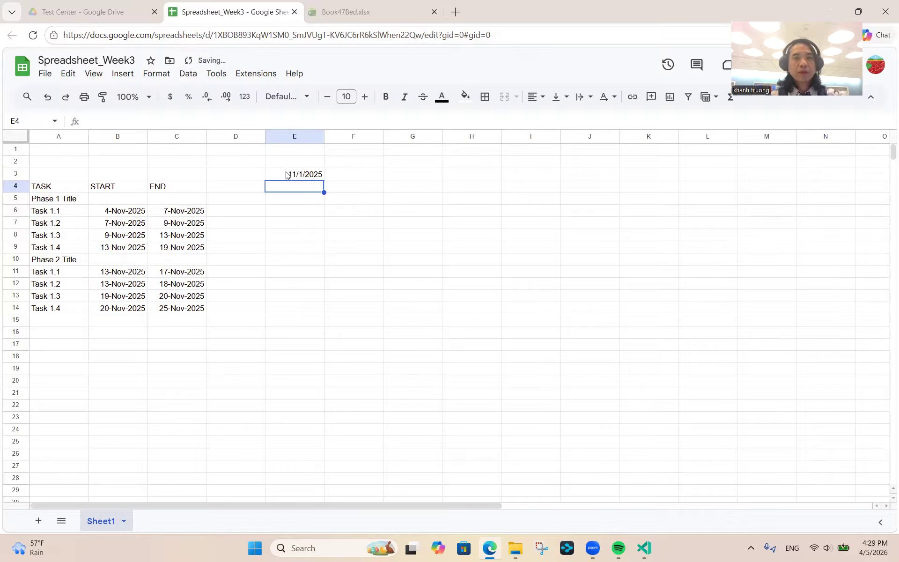
left_click(287, 176)
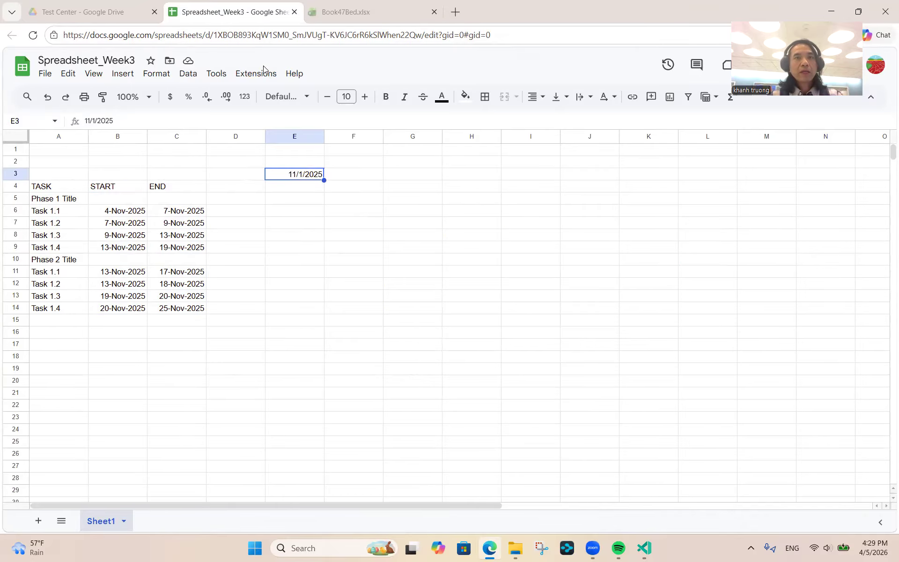
left_click(347, 12)
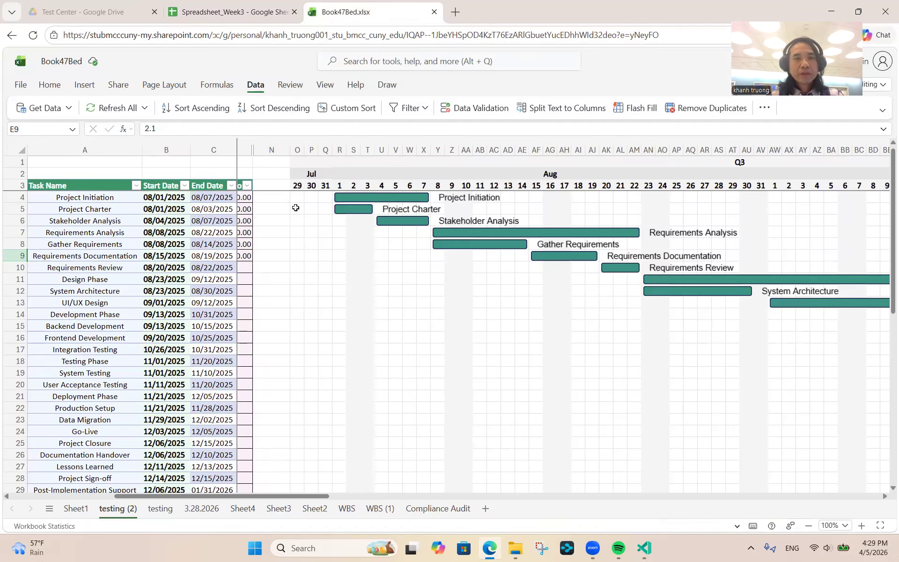
left_click(297, 187)
key("Right")
key("Right")
key("Right")
key("Right")
key("Right")
key("Right")
key("Right")
key("Right")
key("Right")
key("Right")
key("Right")
key("Left")
key("Left")
key("Left")
key("Left")
key("Left")
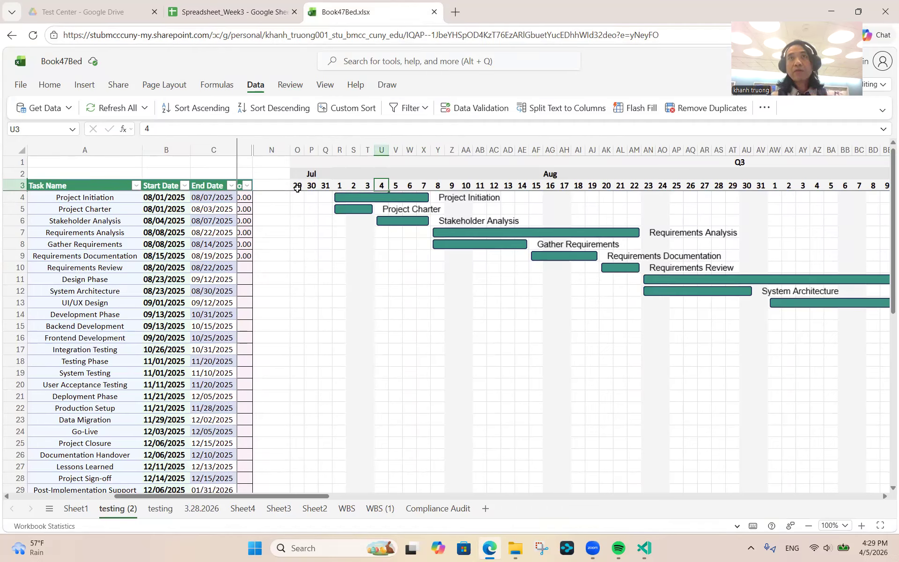
left_click(229, 13)
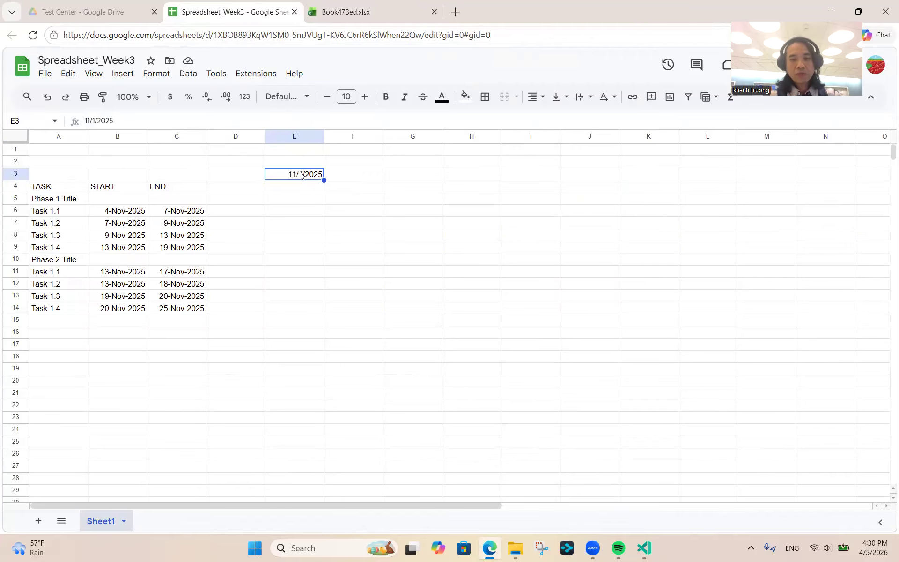
- Give E3 a custom day-only date format so 11/1/2025 shows as 1
key("alt+o")
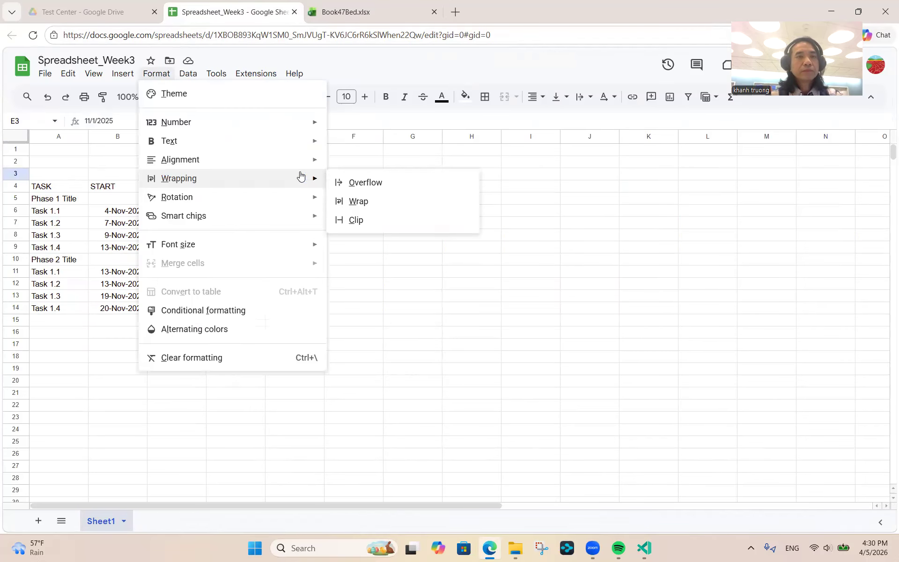
mouse_move(276, 126)
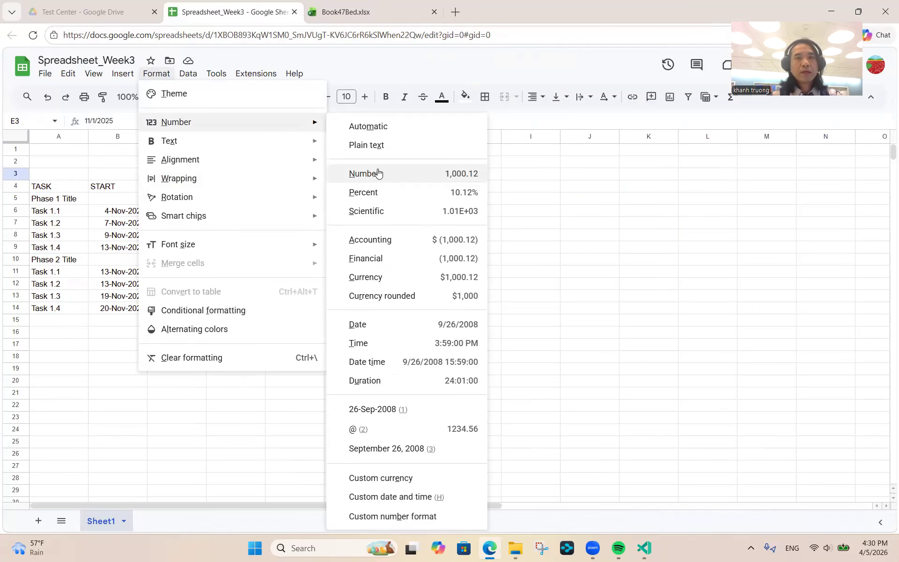
left_click(393, 498)
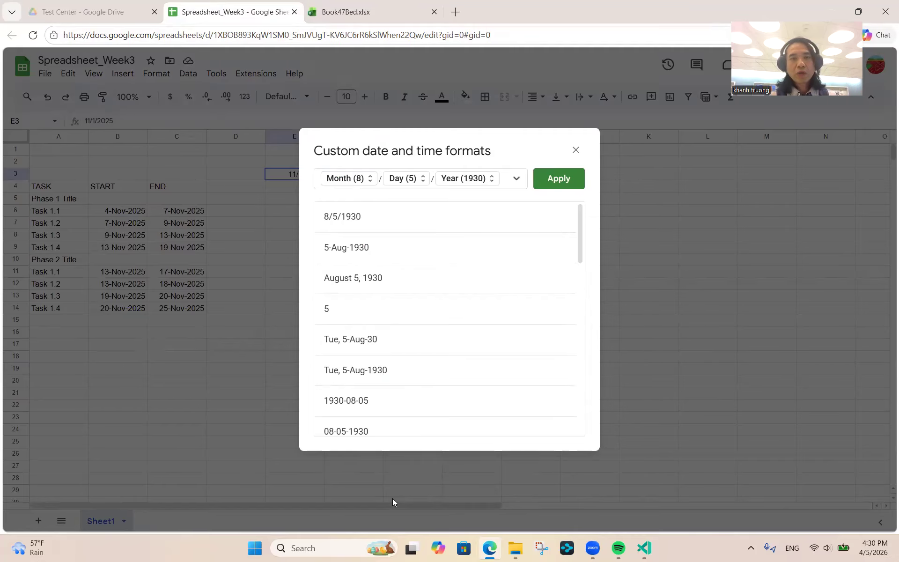
left_click(332, 311)
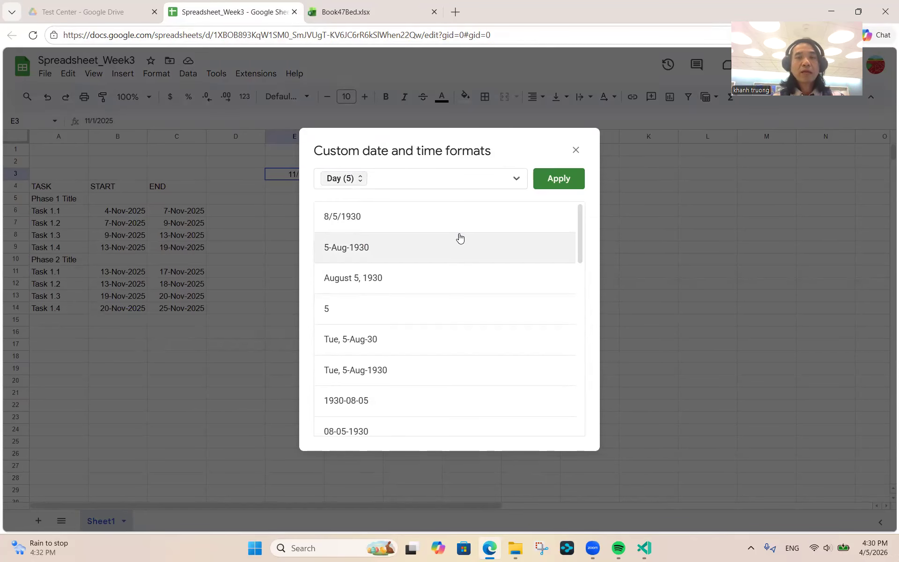
left_click(552, 179)
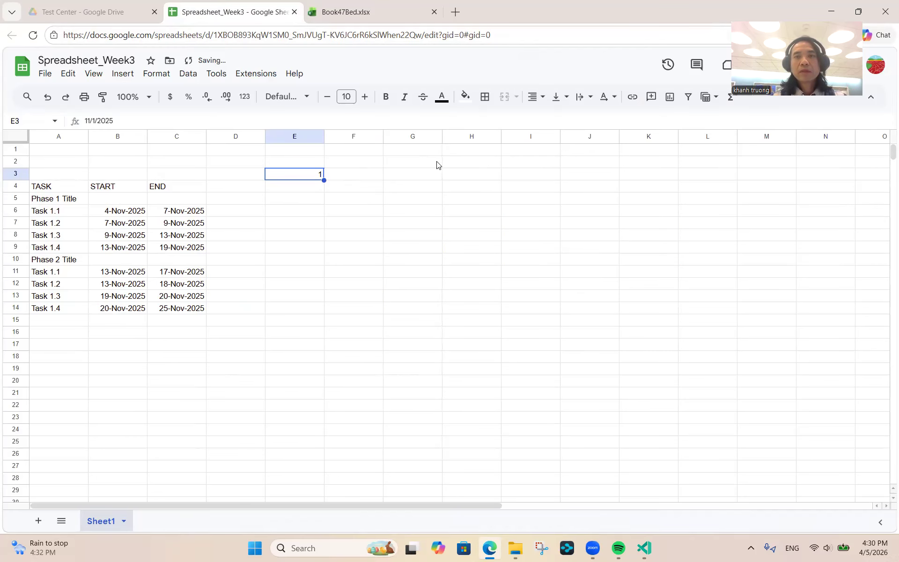
left_click(339, 177)
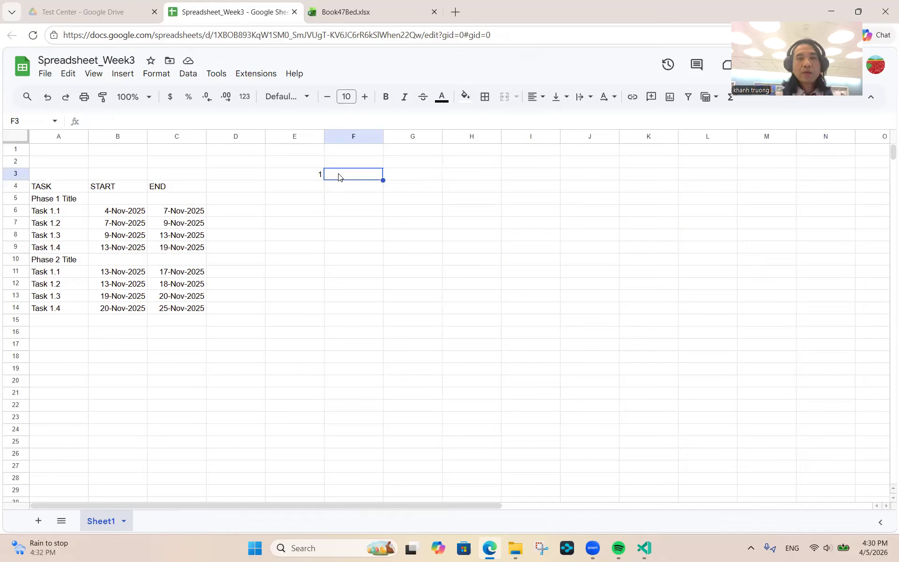
- Enter the formula =E3+1 in F3 so it shows day 2
type("=")
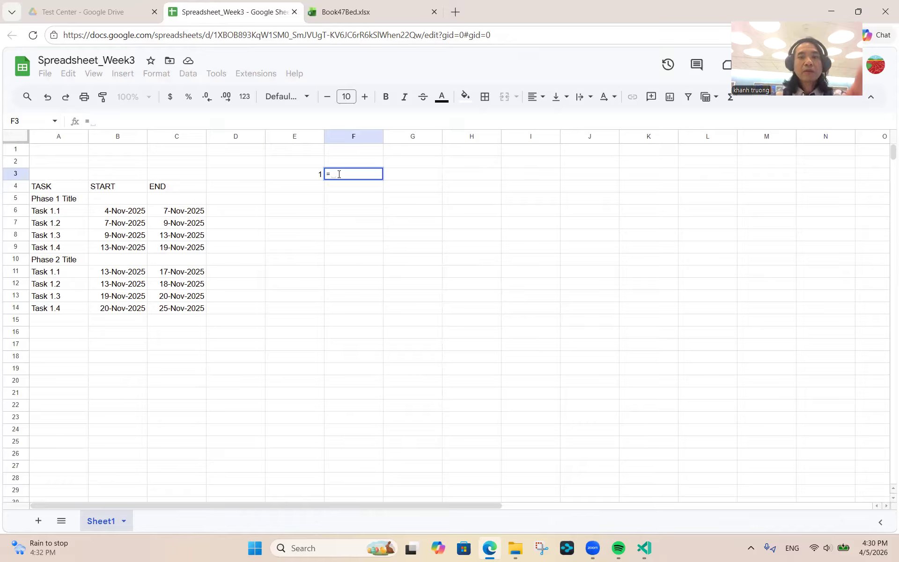
key("Left")
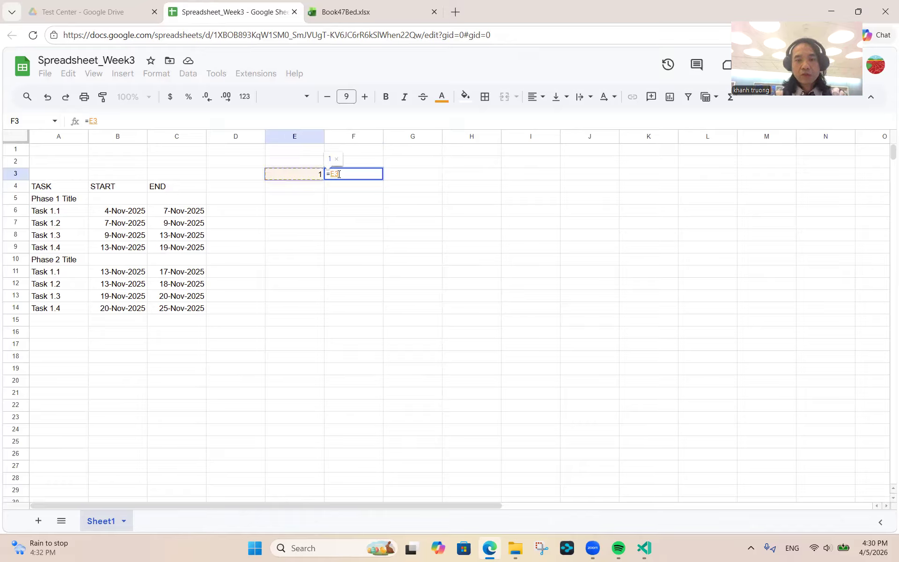
type("+1")
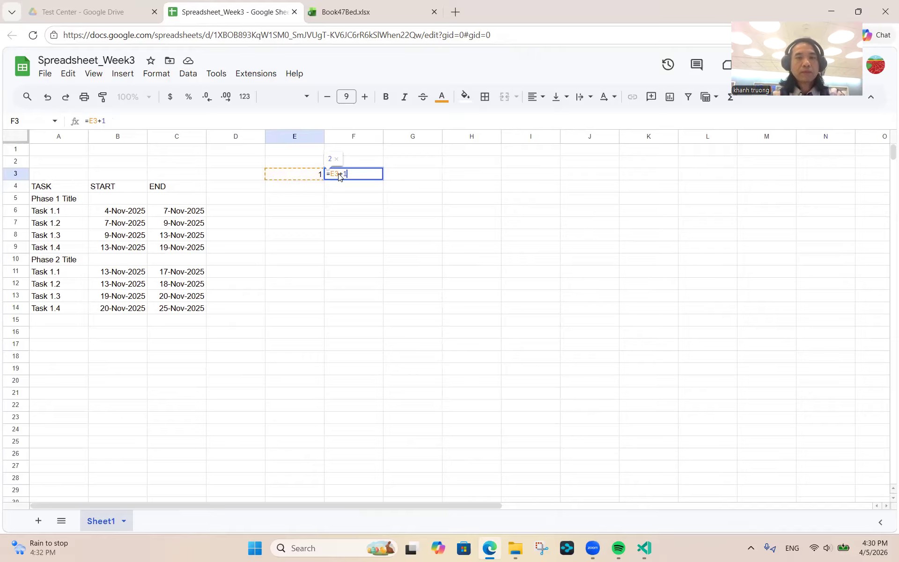
key("Return")
- Fill F3's formula right through L3 to produce days 3 to 8
left_click(304, 179)
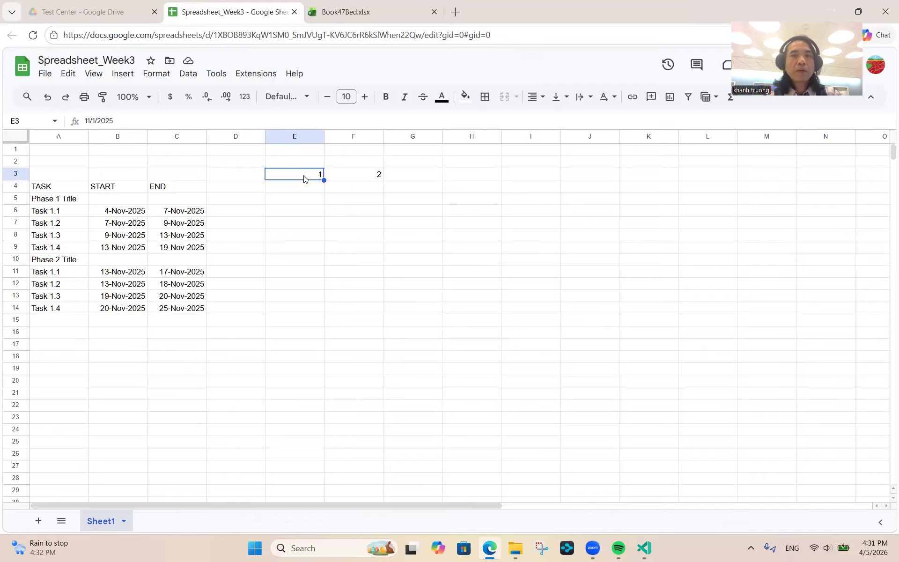
key("shift+Right")
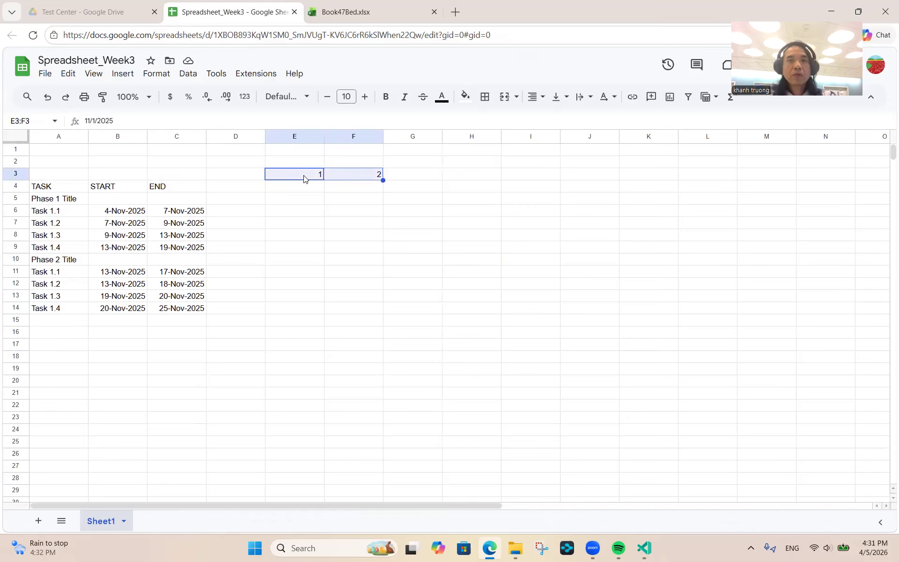
left_click(342, 175)
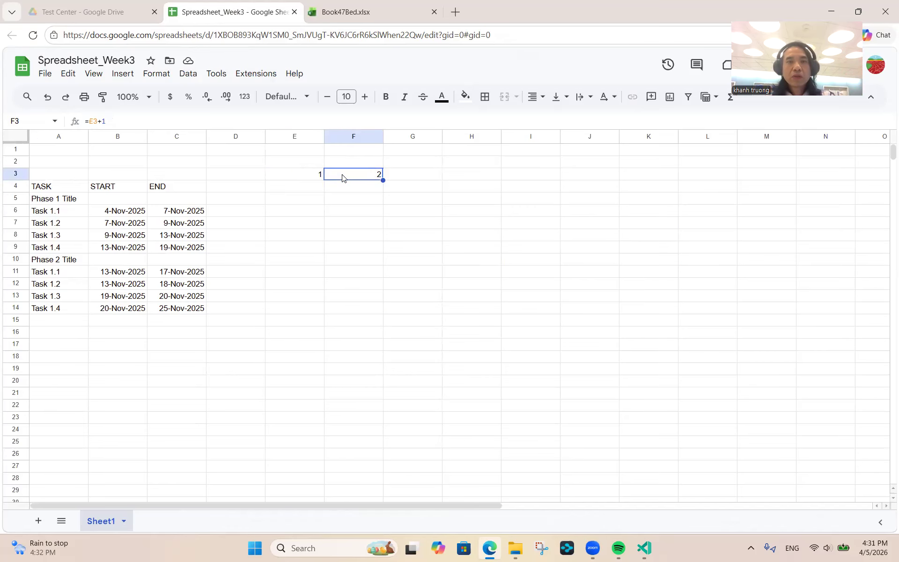
key("shift+Right")
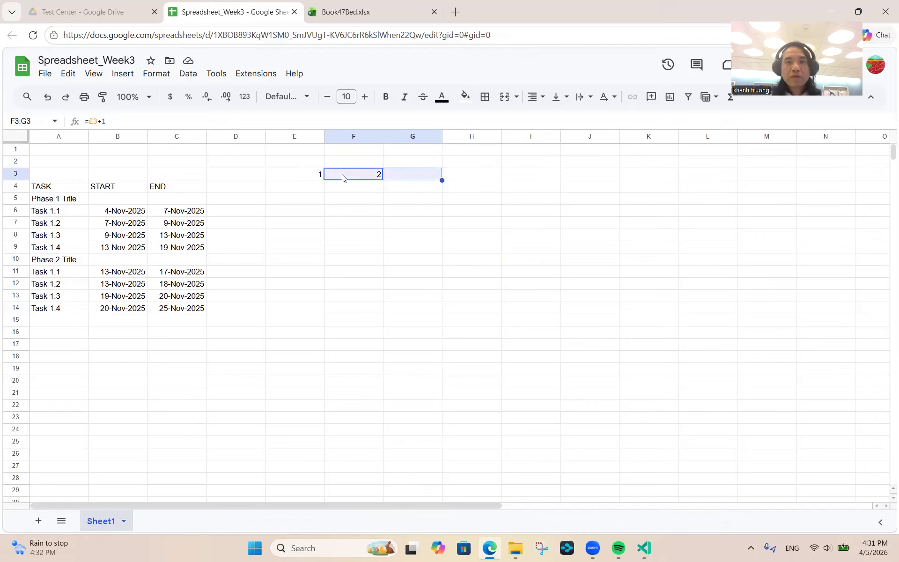
key("shift+Right")
key("shift+Right")
key("shift+Right")
key("shift+Right")
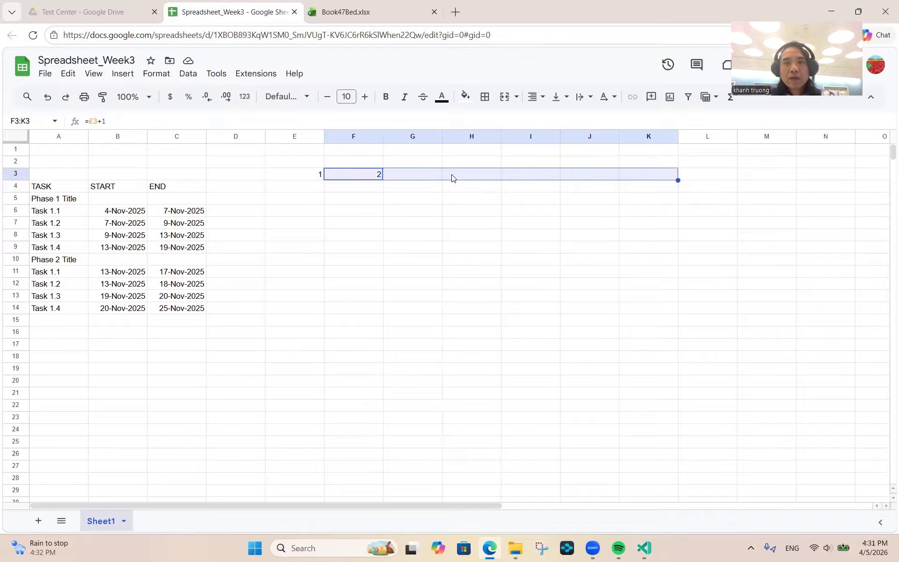
left_click(359, 176)
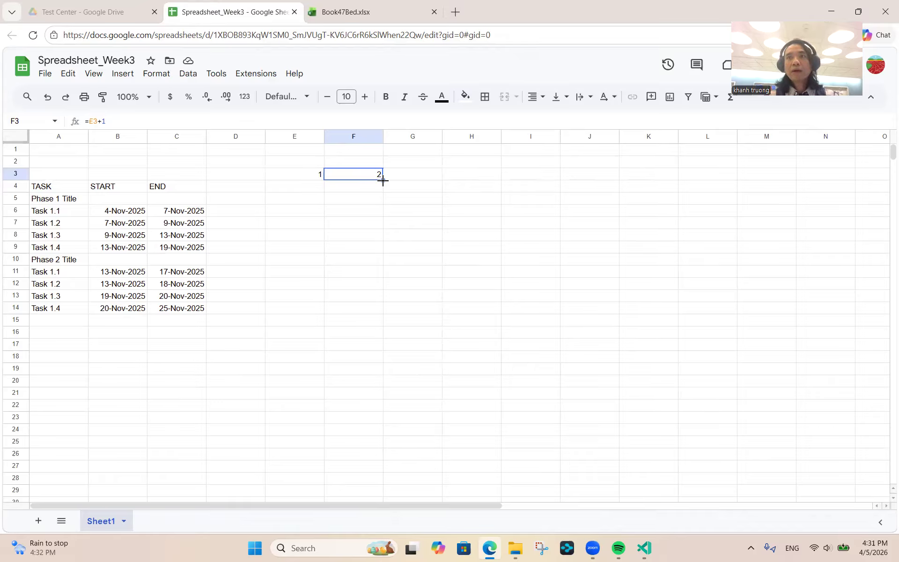
left_click_drag(383, 181, 716, 176)
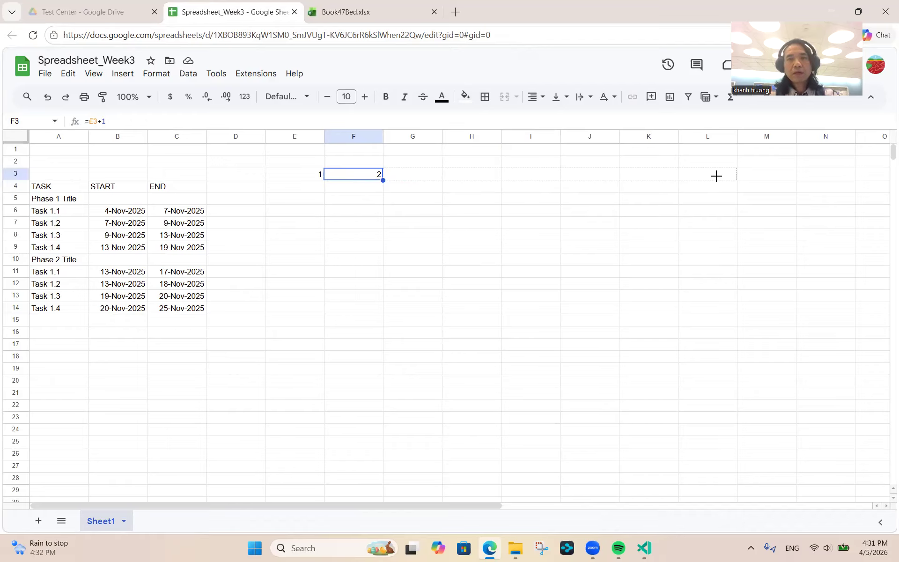
left_click_drag(716, 175, 717, 177)
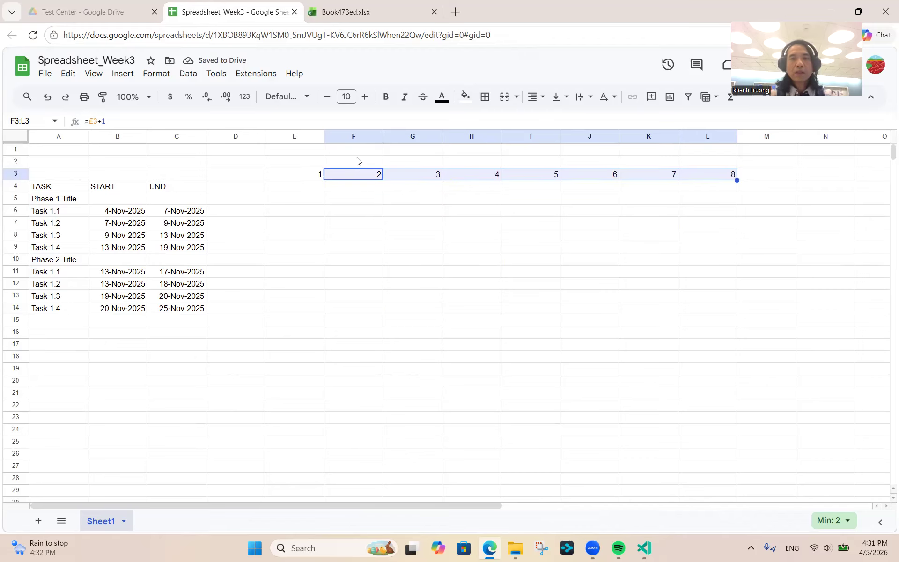
- Check the row 3 day numbers and select whole columns E through K
key("ctrl+space")
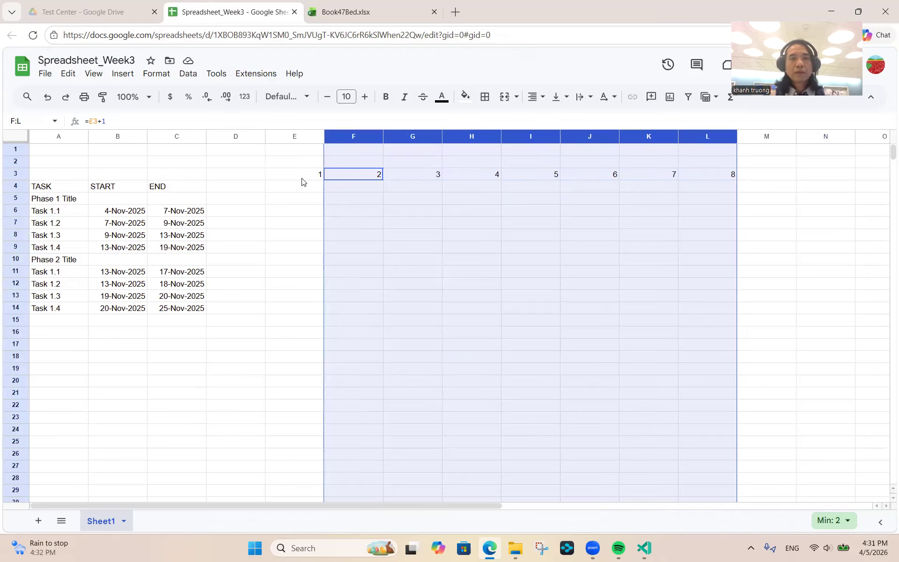
left_click(302, 182)
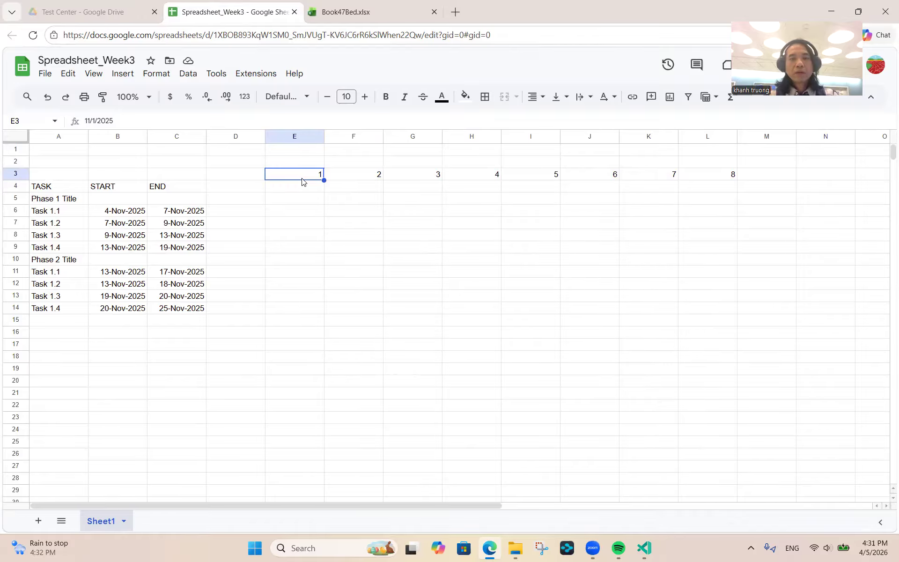
key("ctrl+Right")
key("Left")
key("Left")
key("Left")
key("Left")
key("Left")
key("Left")
key("Left")
key("ctrl+Right")
key("Left")
key("Left")
key("Left")
key("Left")
key("Left")
key("Left")
key("Left")
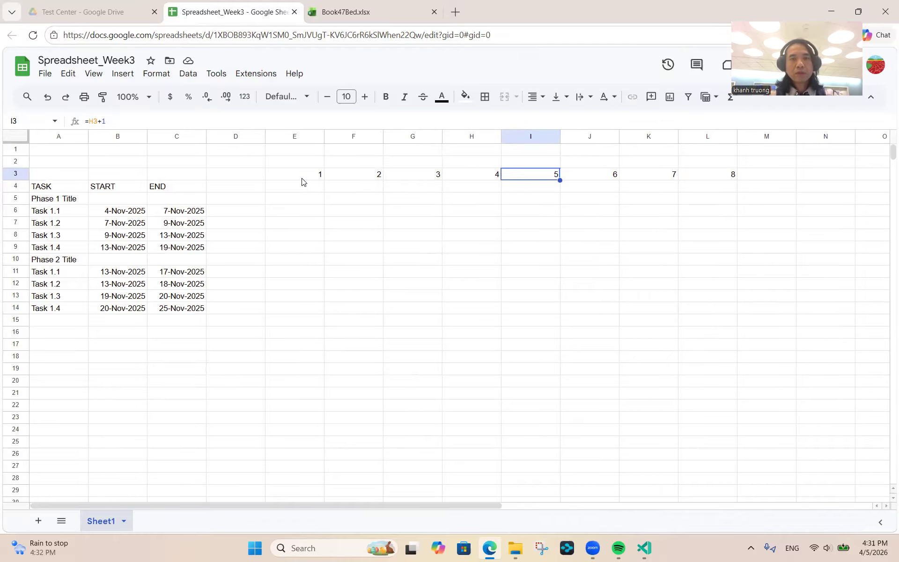
key("shift+Right")
key("shift+Right")
key("shift+Right")
key("shift+Right")
key("shift+Right")
key("shift+Right")
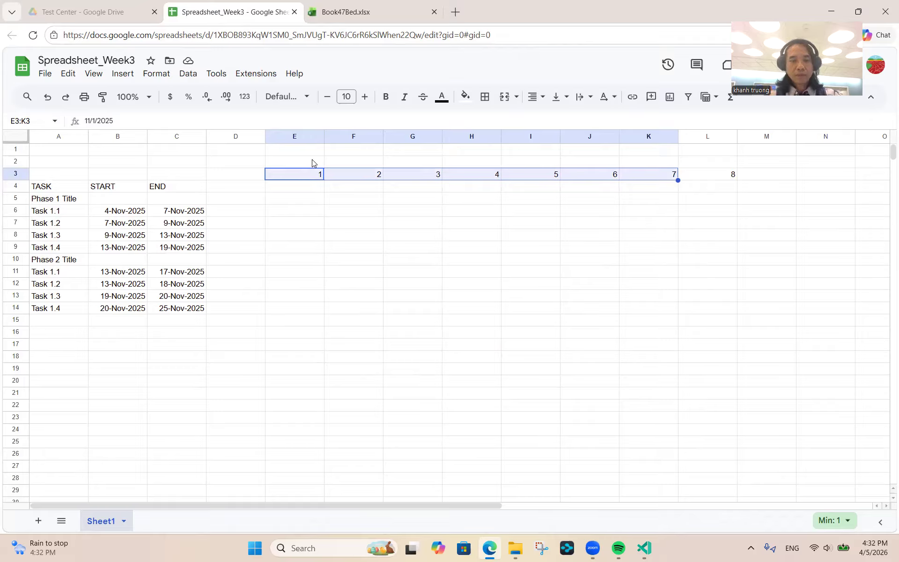
key("ctrl+space")
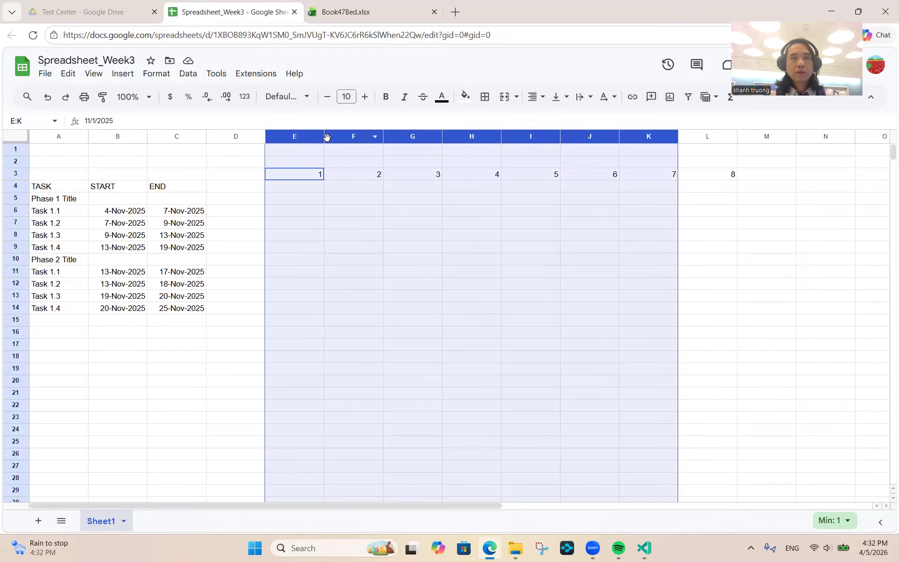
left_click_drag(322, 137, 284, 137)
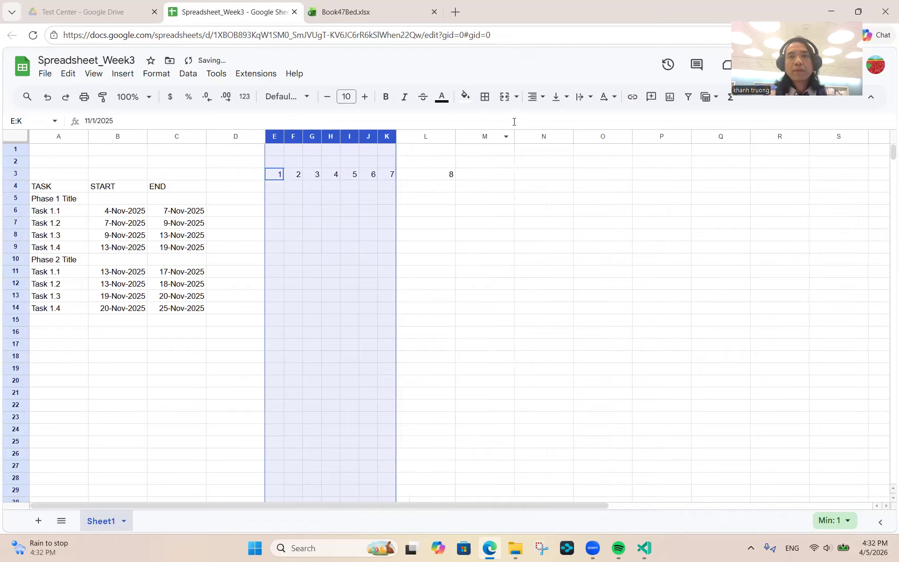
left_click(546, 105)
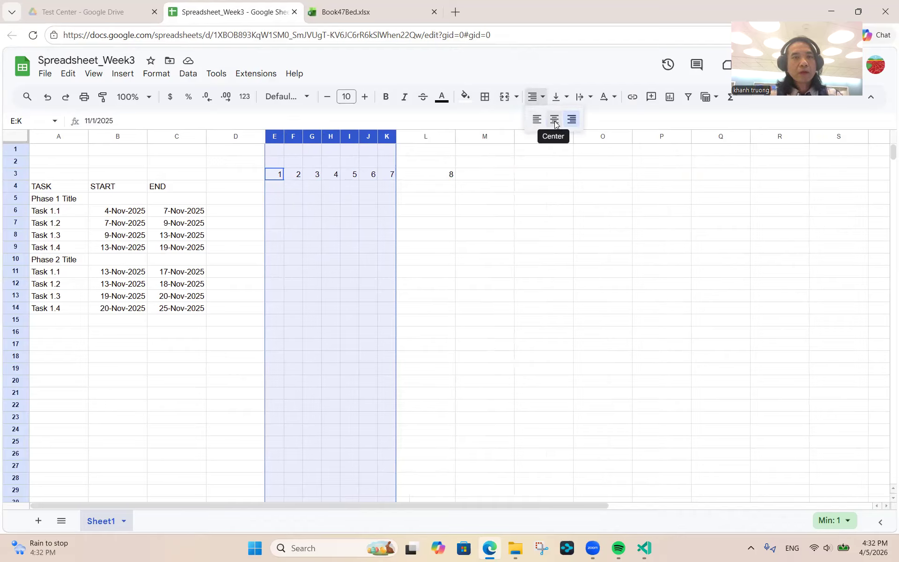
left_click(555, 121)
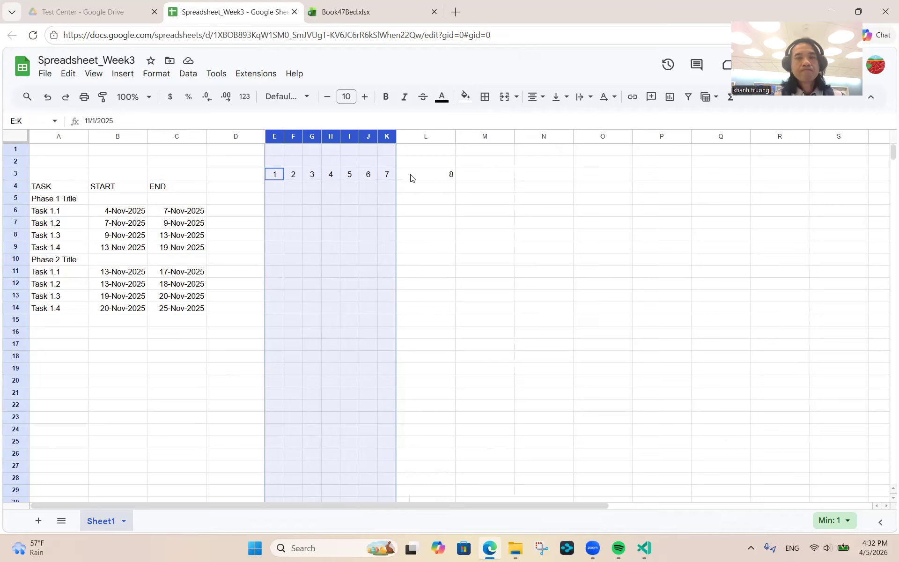
left_click(410, 177)
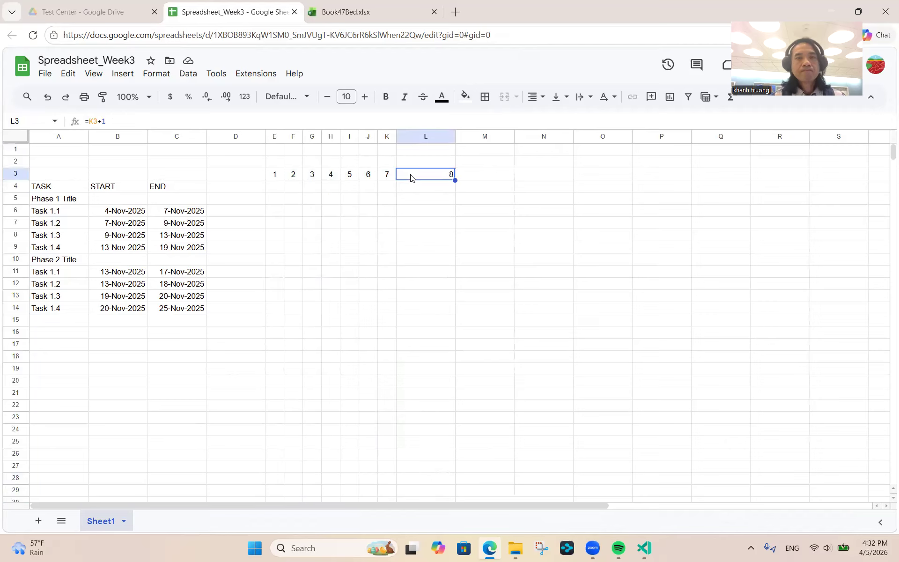
left_click(276, 162)
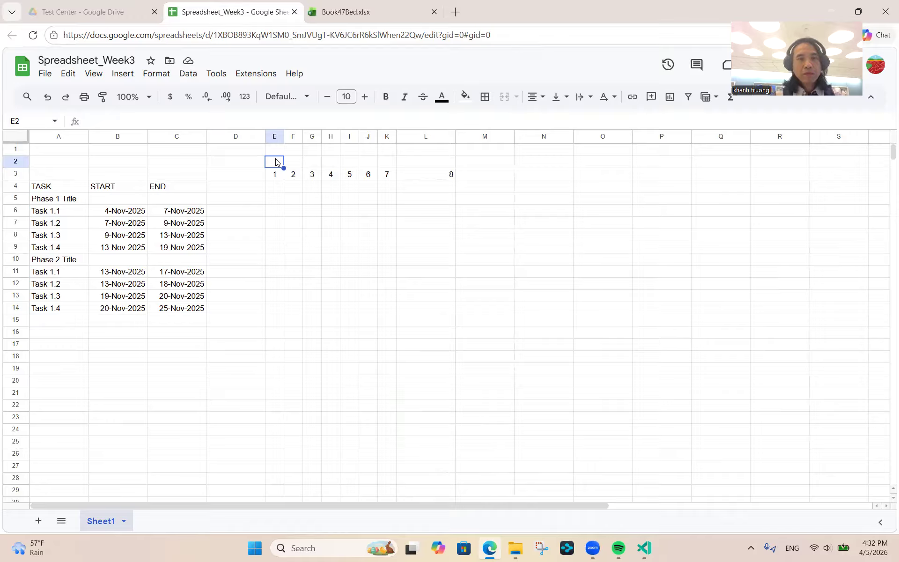
- Link E2 to the first day's date with the formula =E3
type("=")
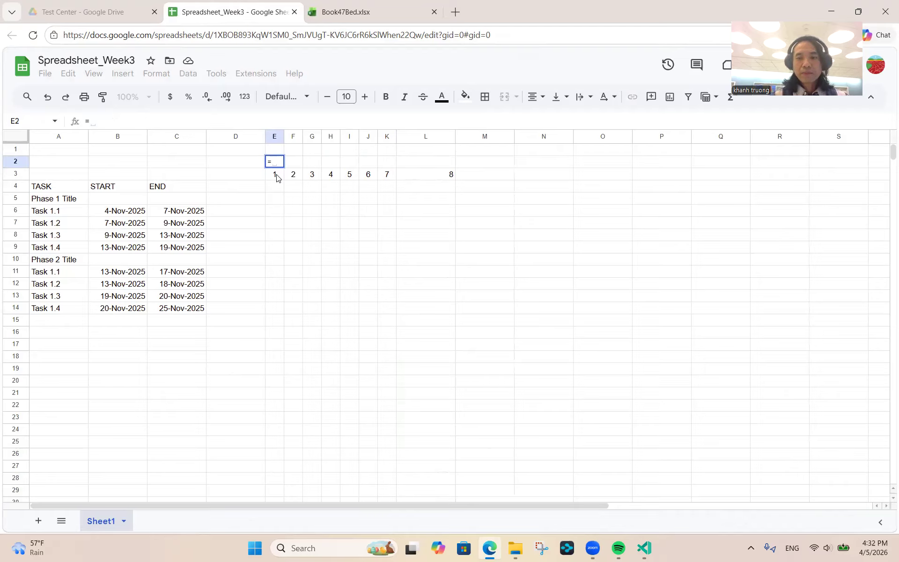
left_click(277, 177)
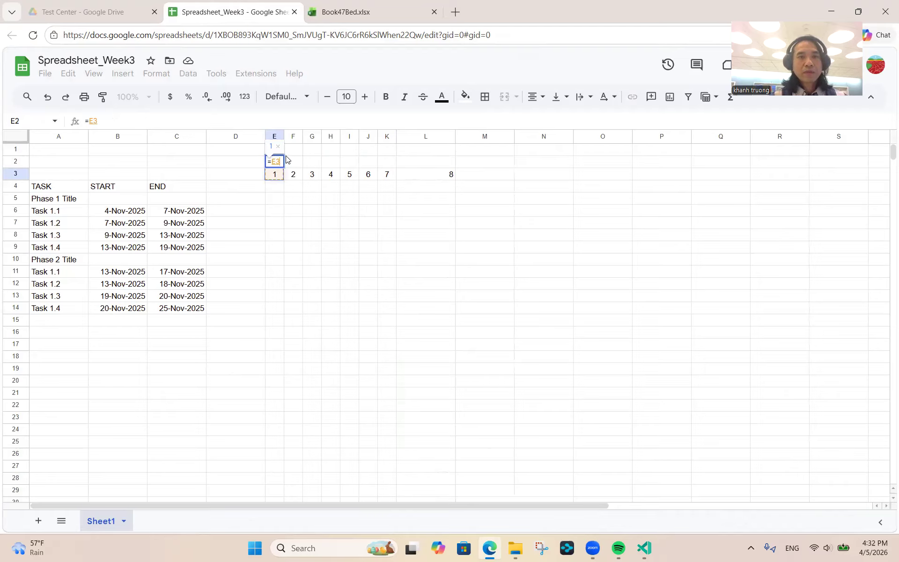
key("Return")
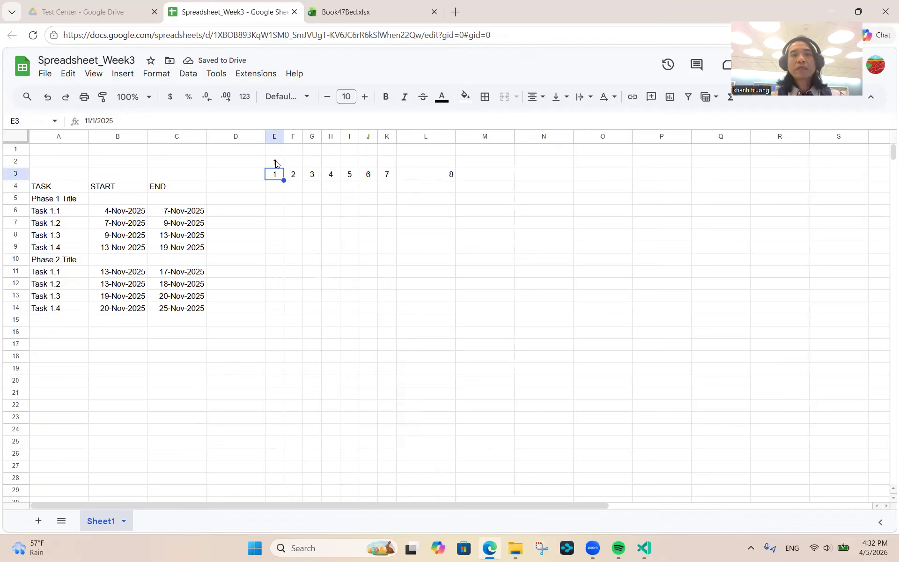
left_click(276, 163)
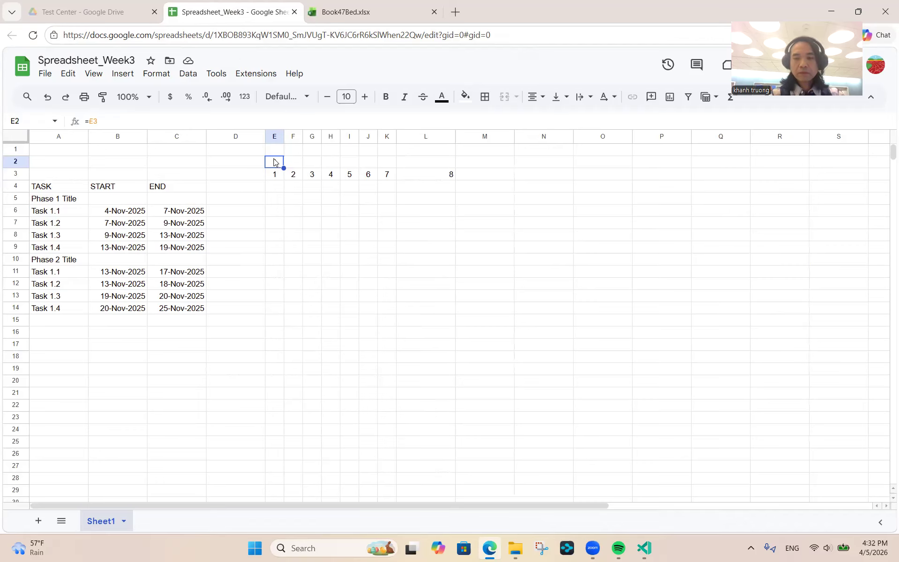
key("alt+o")
- Format E2 with the 5-Aug-1930 day-month-year custom date style
mouse_move(271, 122)
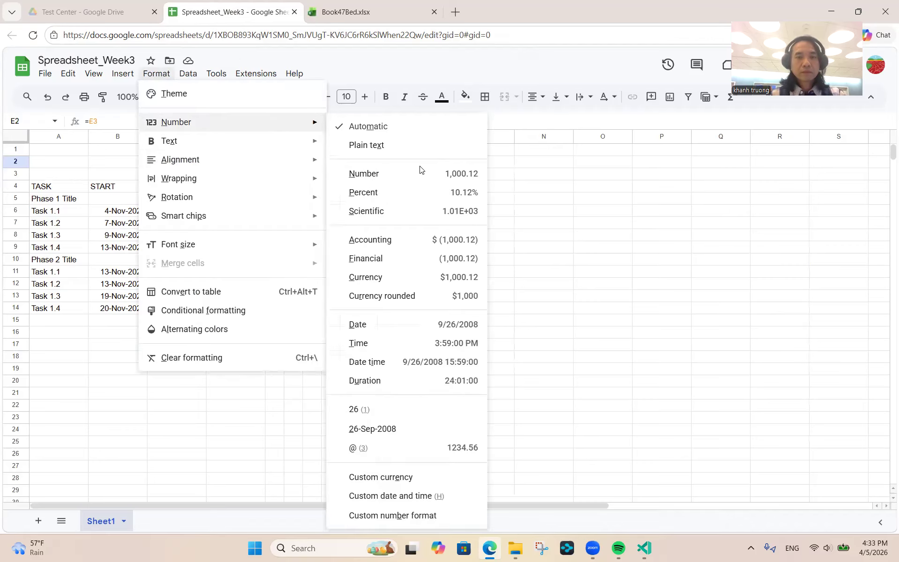
left_click(417, 496)
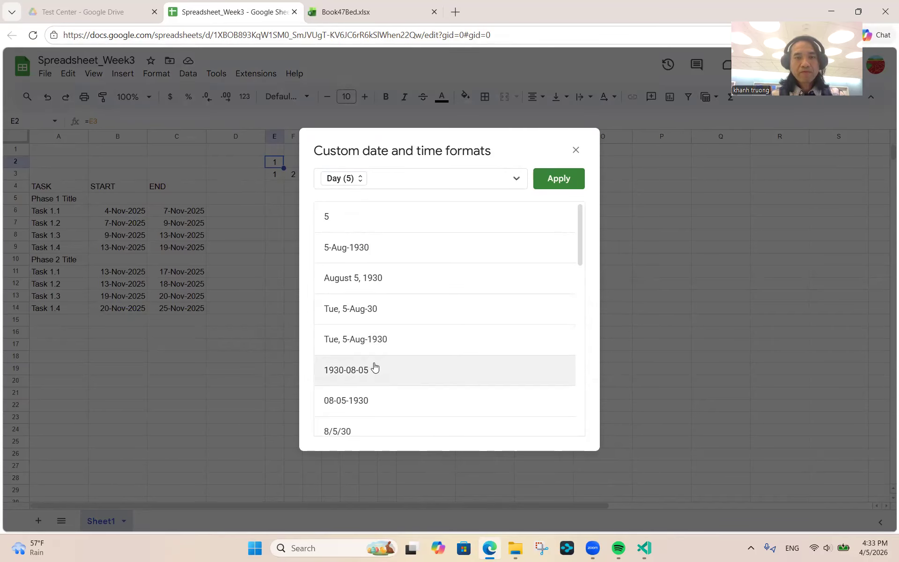
scroll(367, 389, "down", 5)
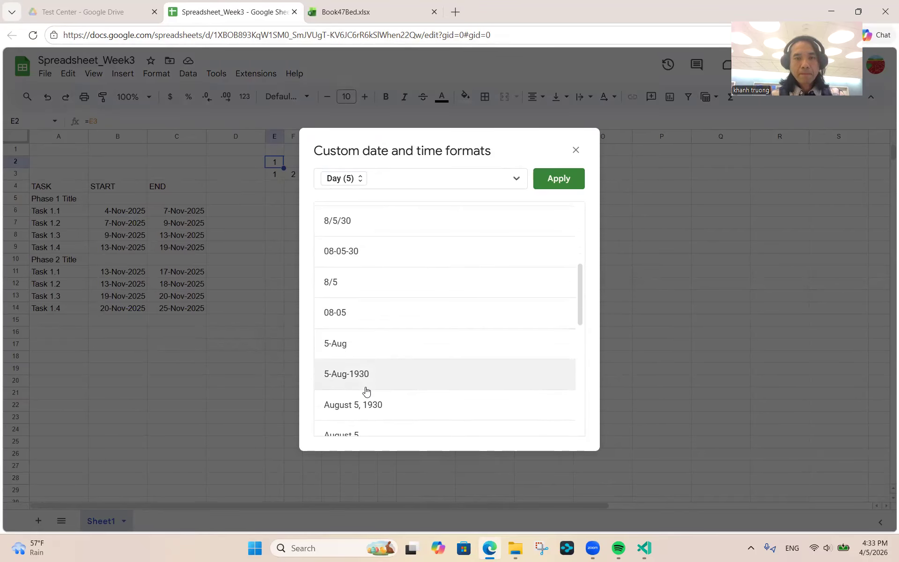
left_click(365, 380)
left_click(560, 178)
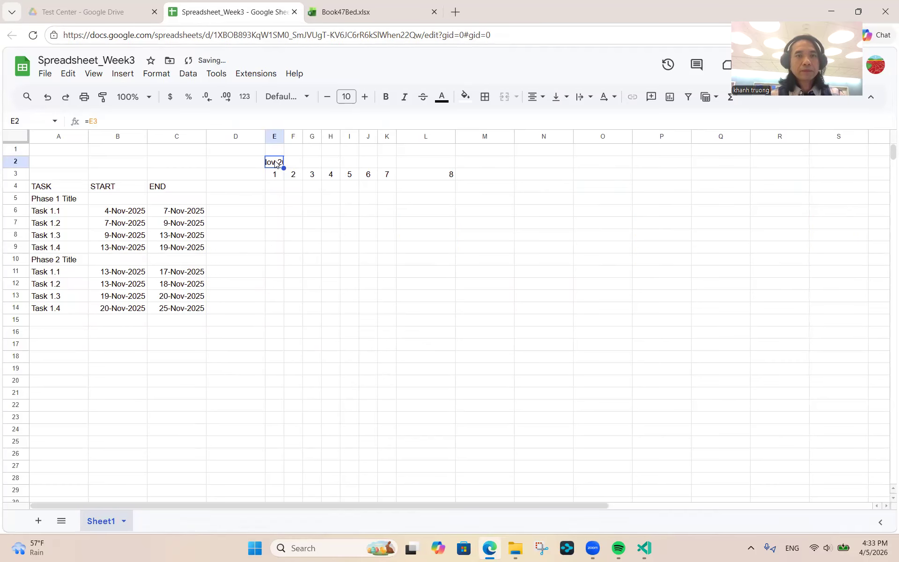
key("shift+Right")
key("shift+Right")
key("shift+Right")
key("shift+Right")
key("shift+Right")
key("shift+Right")
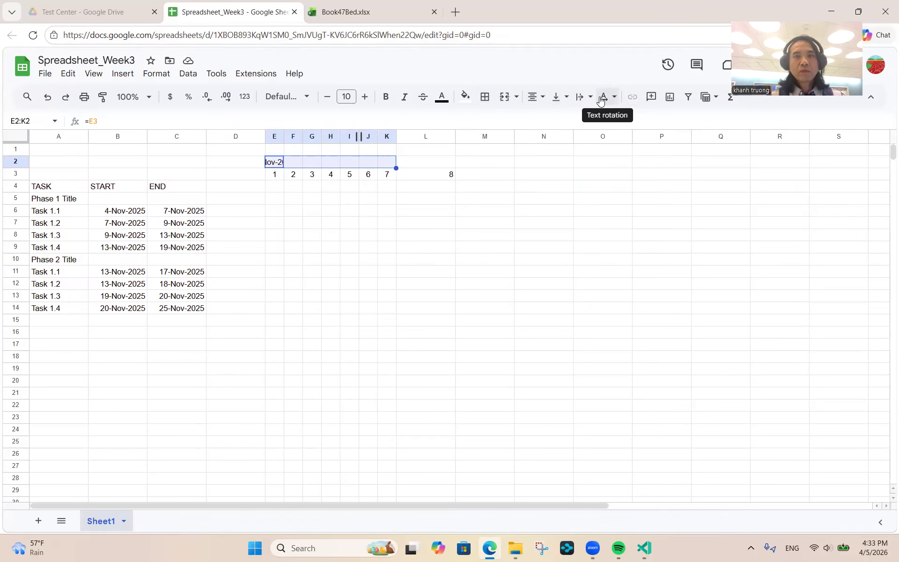
- Merge E2:K2 into one left-aligned 1-Nov-2025 week header and verify the day formulas
left_click(506, 98)
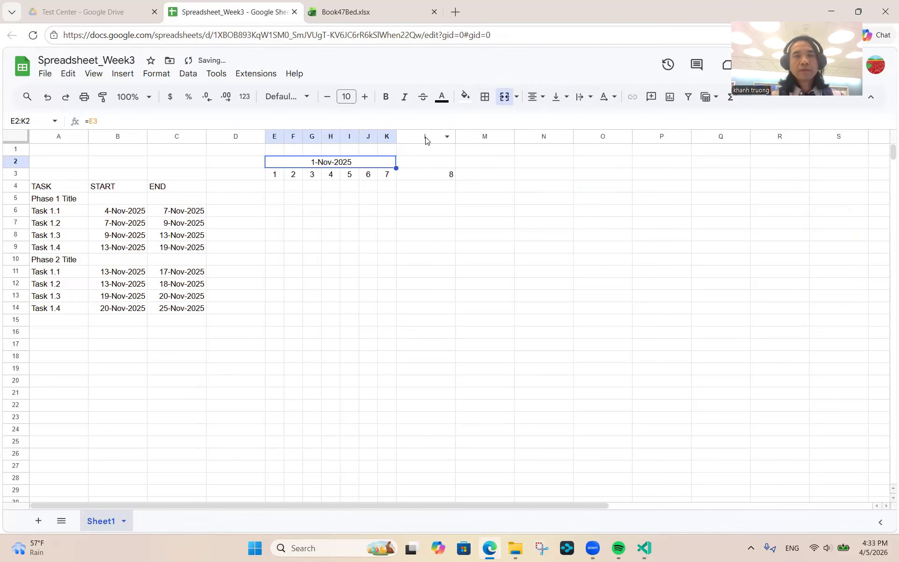
left_click(543, 99)
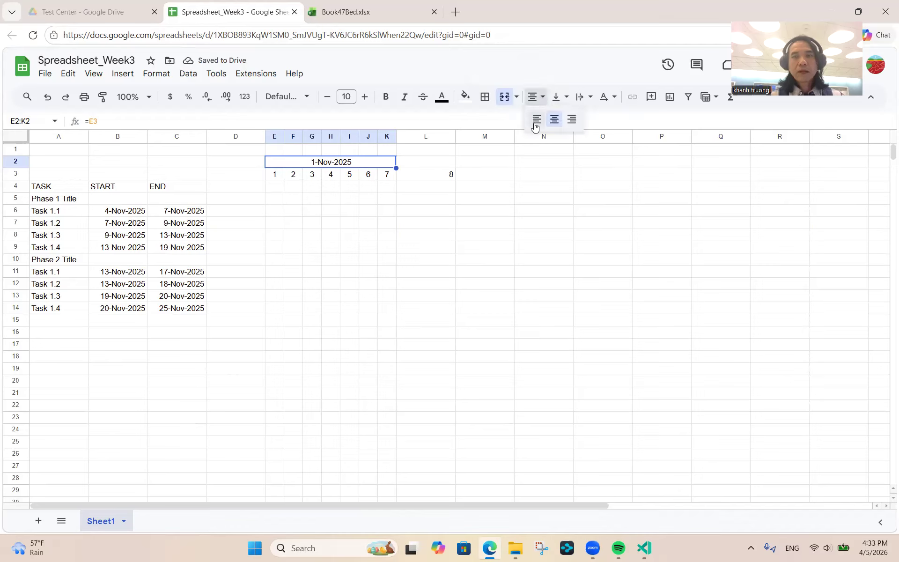
left_click(536, 120)
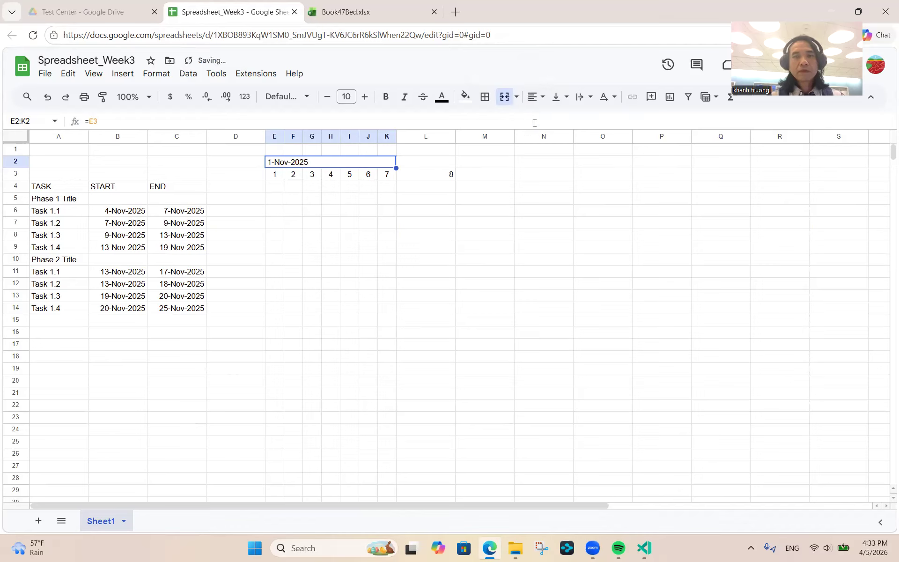
left_click(274, 174)
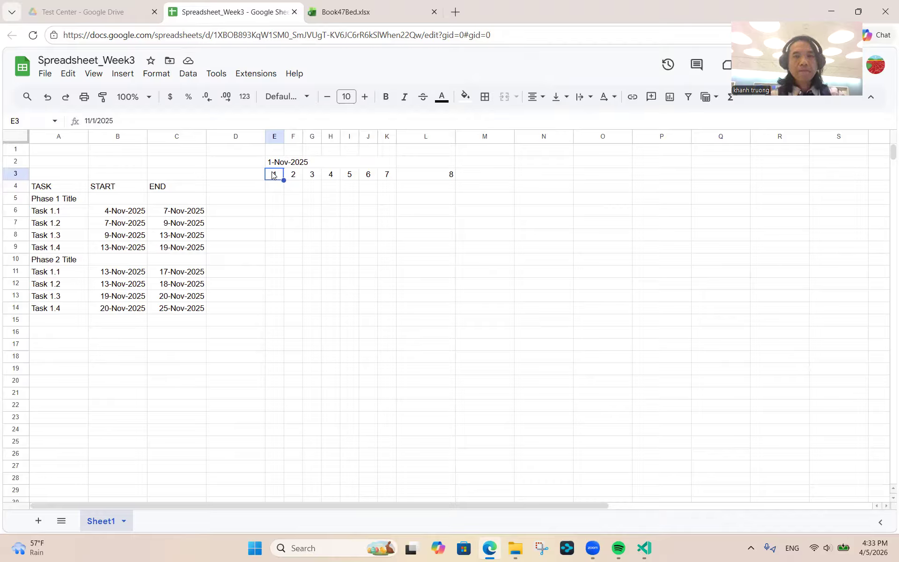
key("Right")
key("Right")
key("Right")
key("Right")
key("Right")
key("Right")
key("Right")
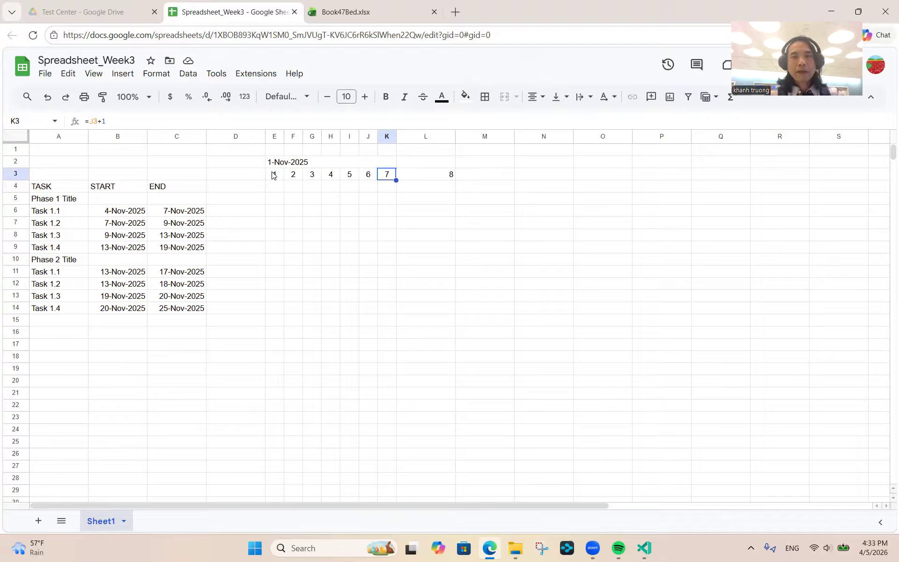
key("Left")
key("Left")
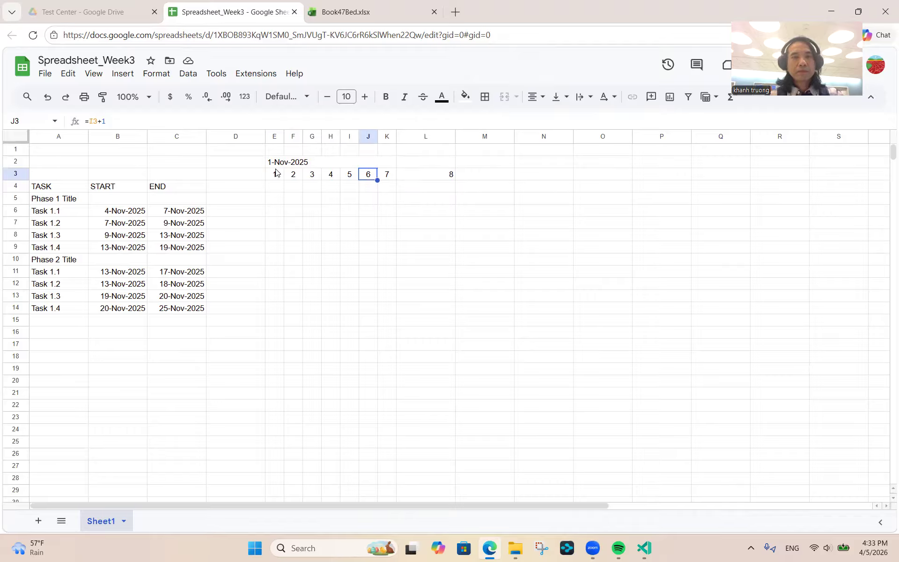
left_click(281, 164)
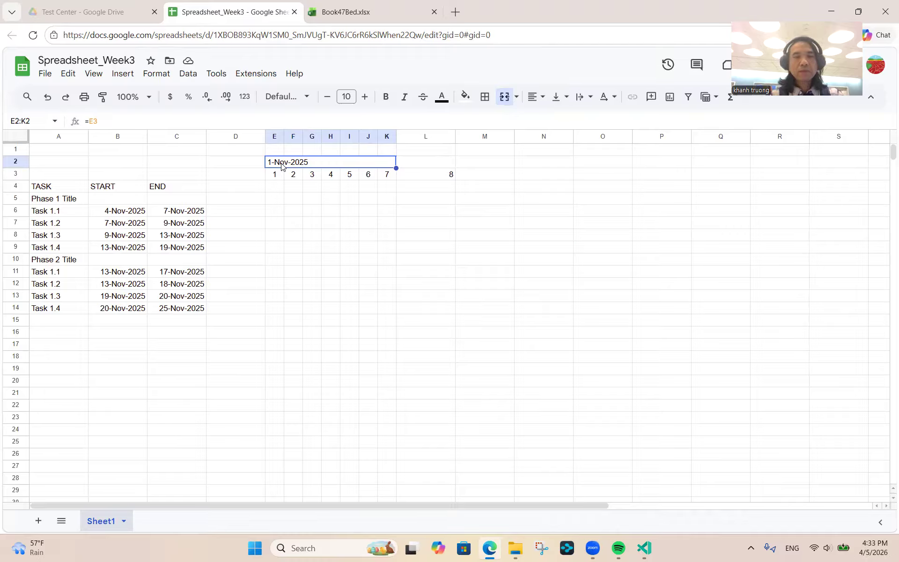
- Narrow day columns E through K, then select the day 7 and 8 cells K3:L3
key("ctrl+space")
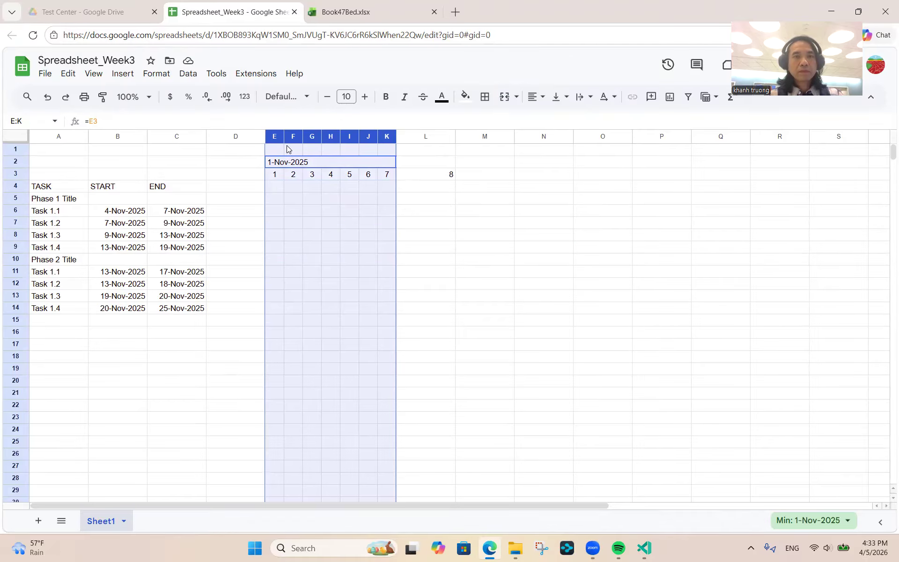
left_click_drag(284, 138, 279, 137)
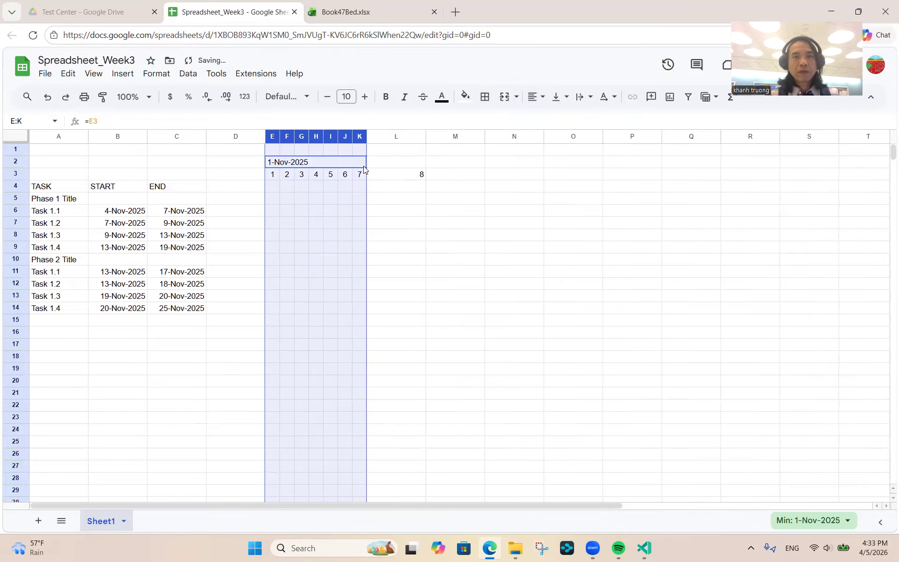
left_click(379, 165)
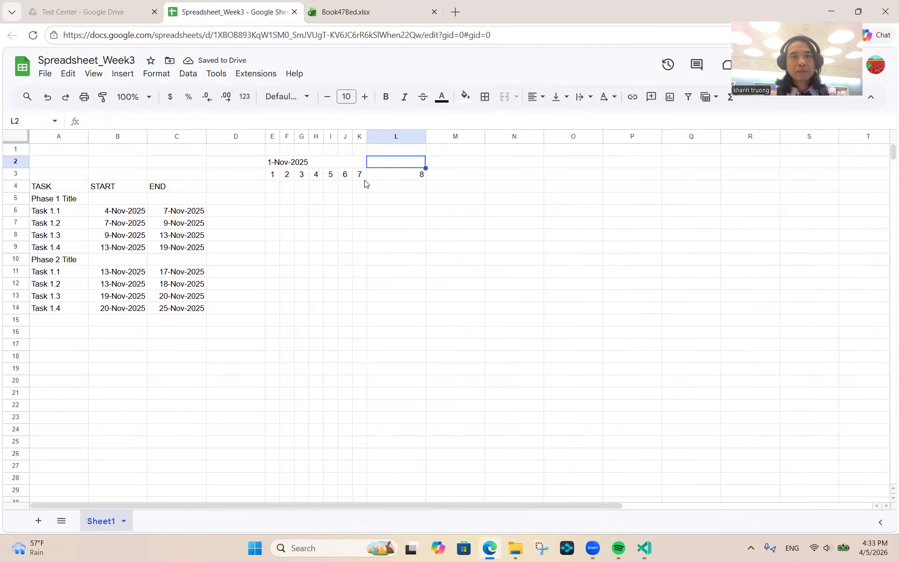
left_click(378, 178)
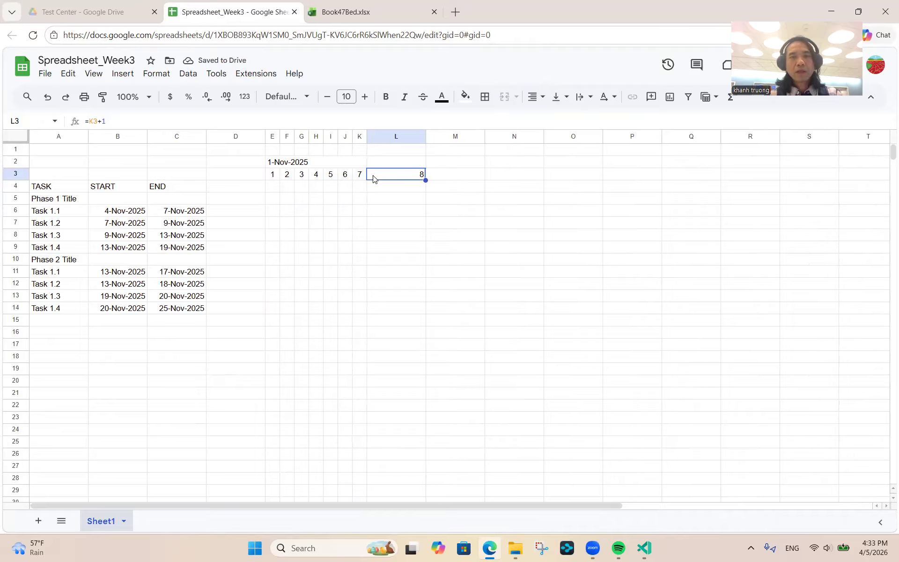
left_click(358, 177)
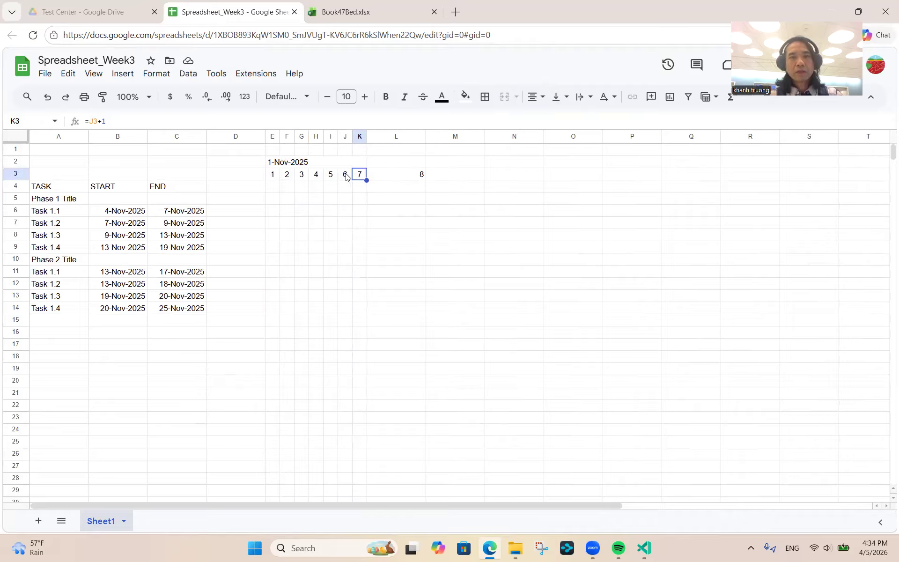
left_click_drag(358, 177, 412, 175)
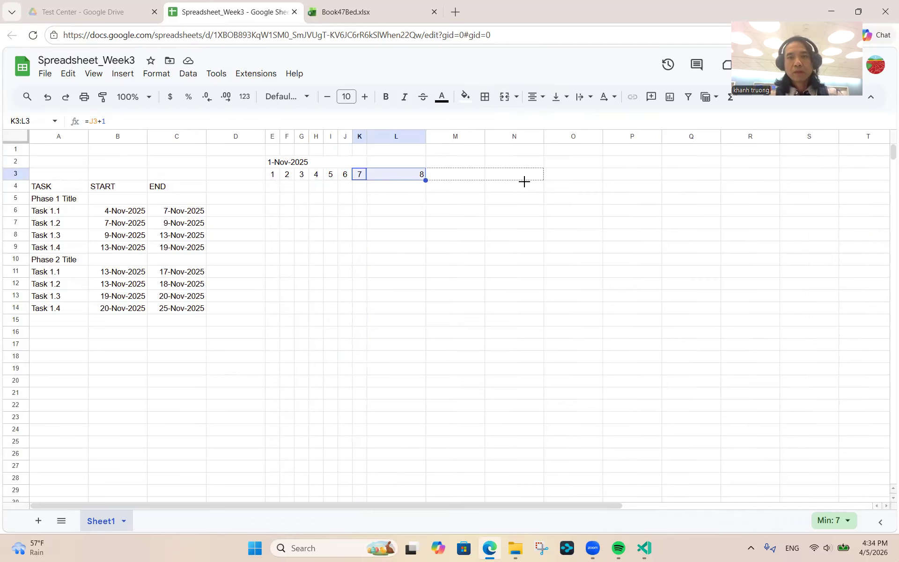
- Extend the row-3 day numbers from day 13 in Q3 through day 21 in column Y
left_click_drag(527, 180, 772, 182)
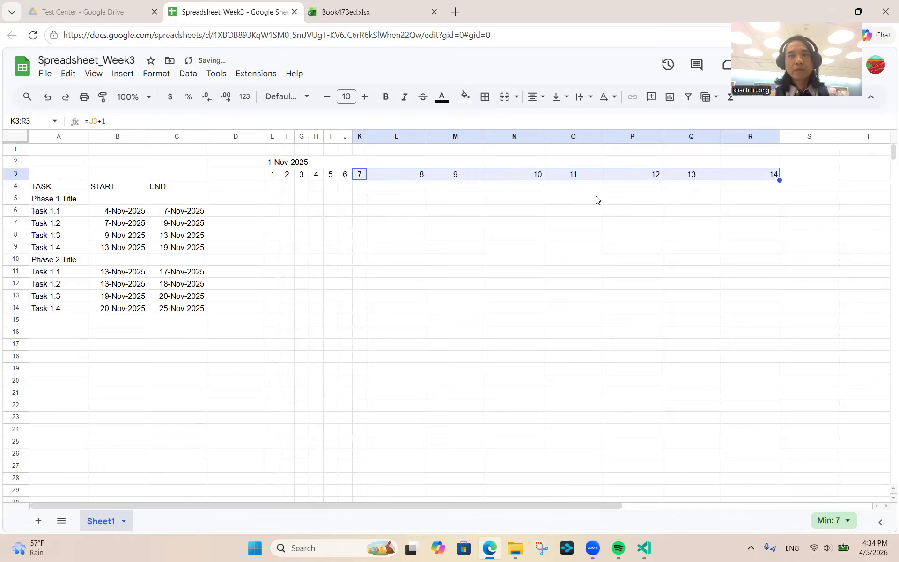
left_click(410, 180)
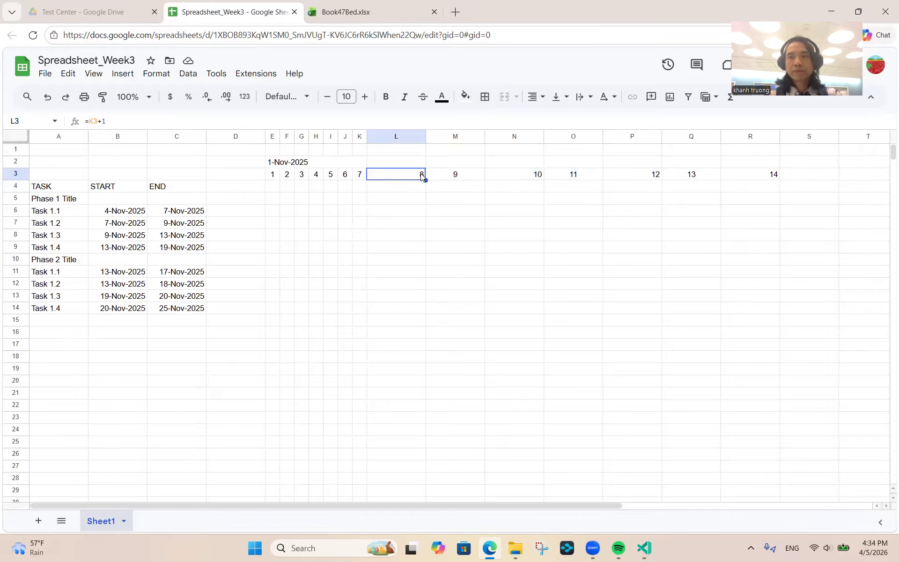
key("Right")
key("Right")
key("Right")
key("Right")
key("Right")
key("Right")
key("Right")
key("Right")
key("Right")
key("Right")
key("Right")
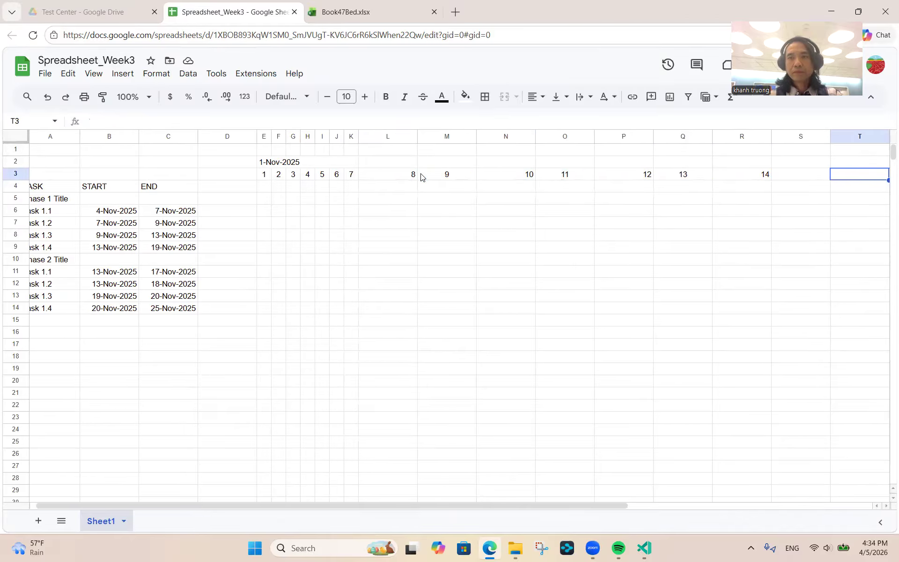
key("Right")
key("Right")
key("Right")
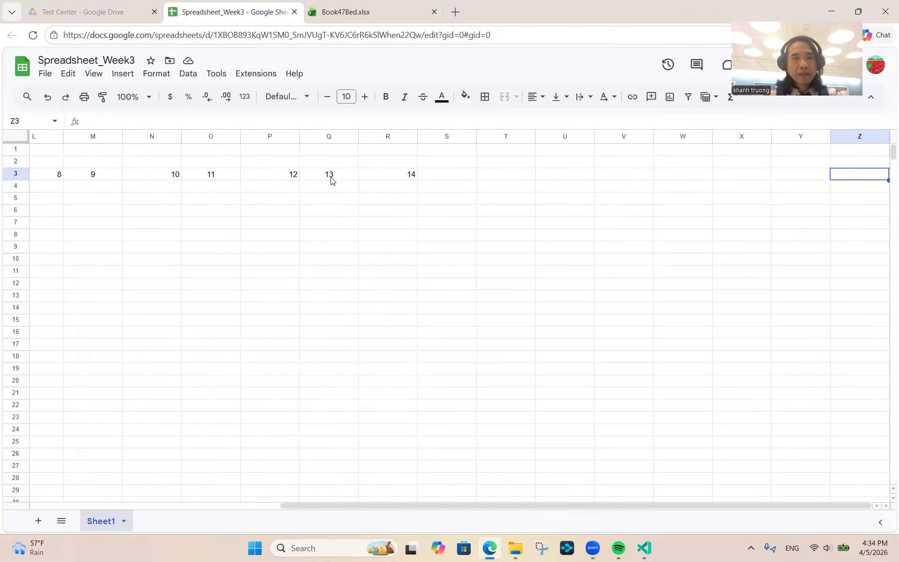
left_click(330, 179)
key("shift+Right")
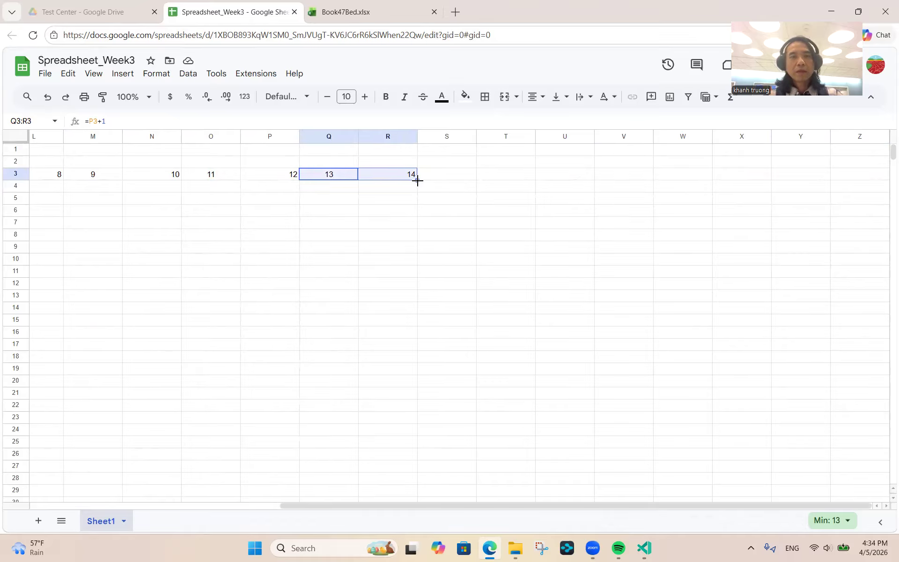
left_click_drag(417, 179, 799, 181)
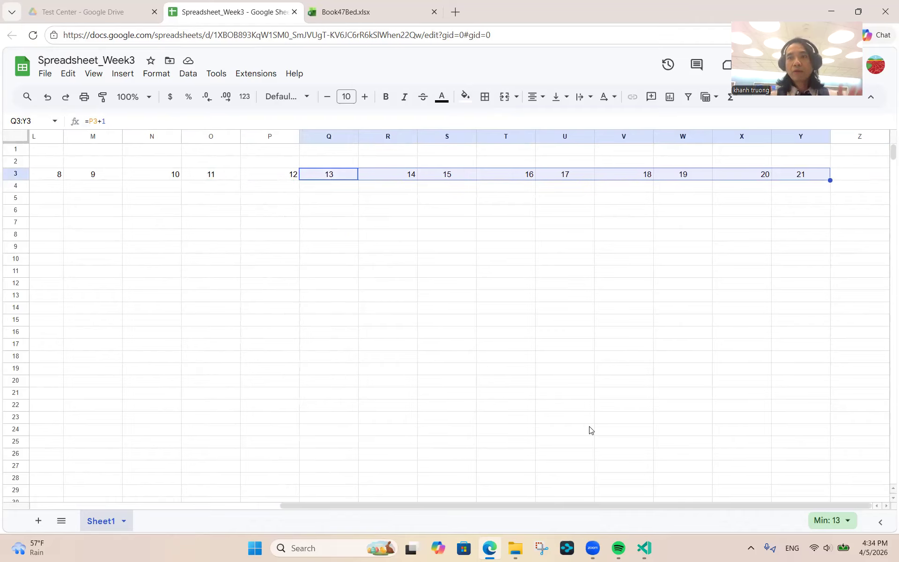
left_click(845, 177)
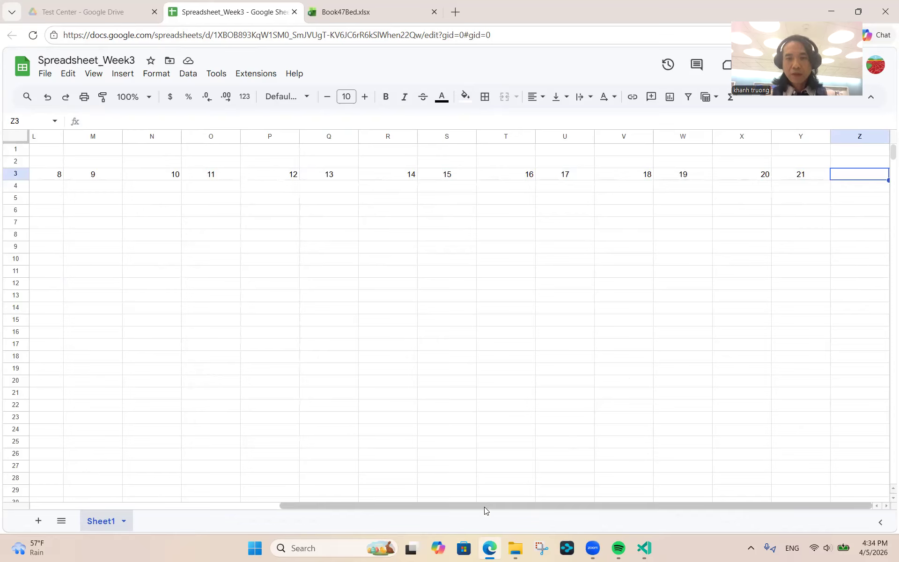
- Insert one blank column after Z, then two more blank columns after AA
right_click(851, 139)
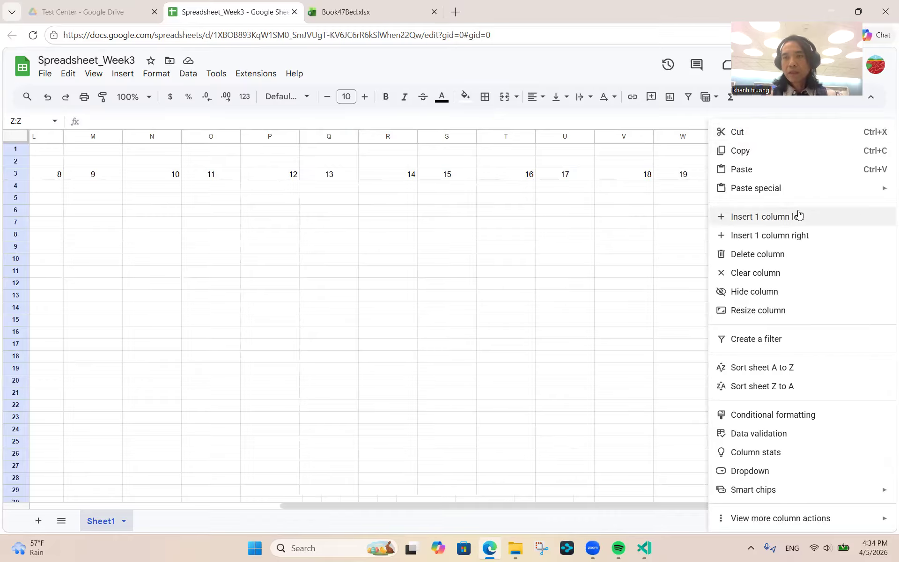
left_click(791, 238)
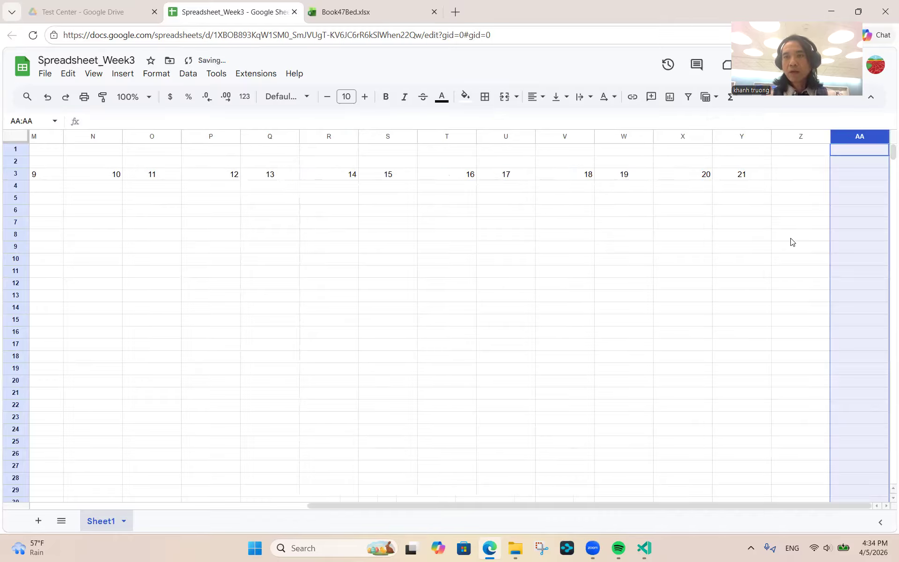
right_click(852, 136)
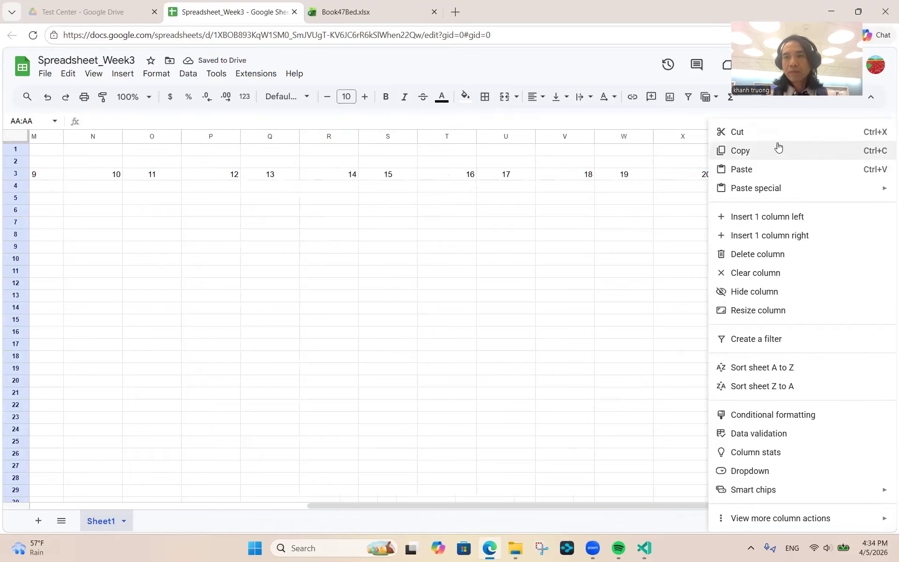
left_click(641, 219)
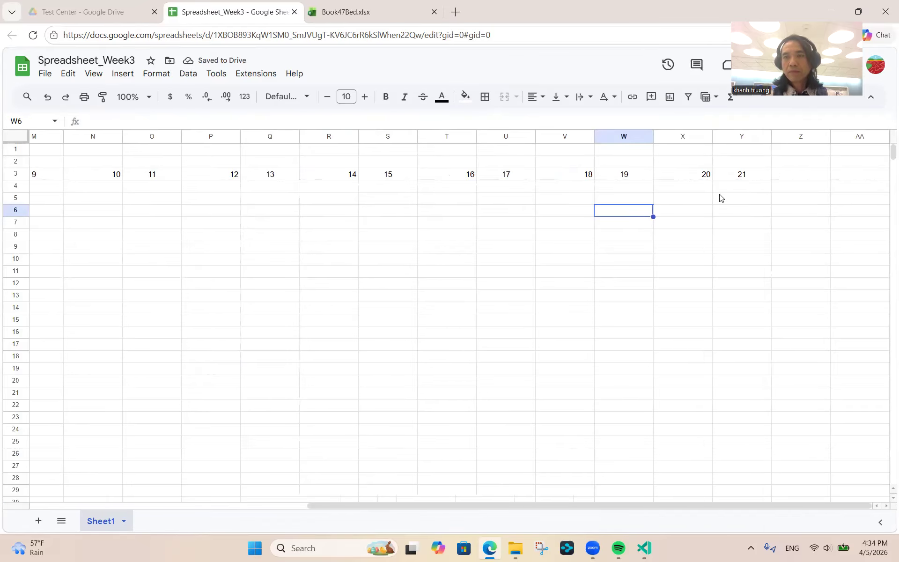
left_click(793, 136)
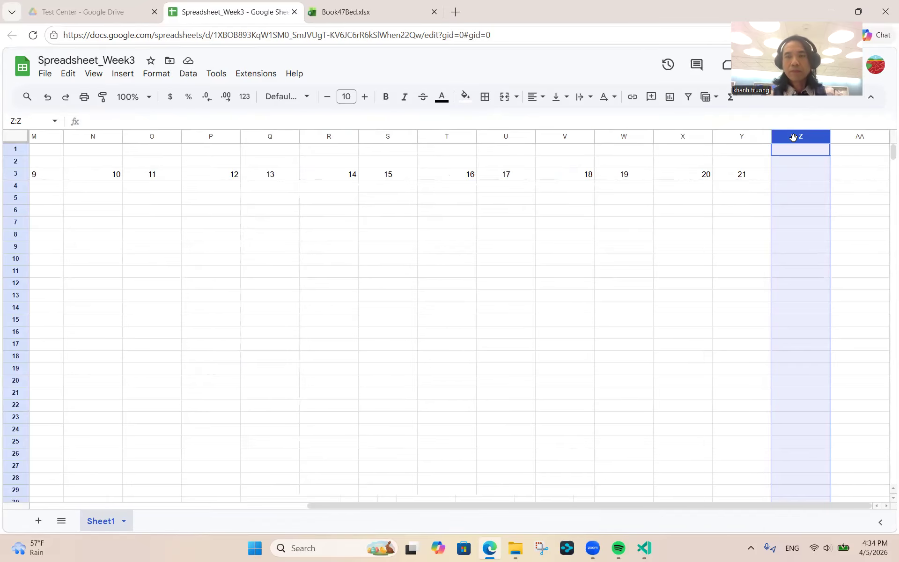
left_click(853, 137, "shift")
right_click(859, 135)
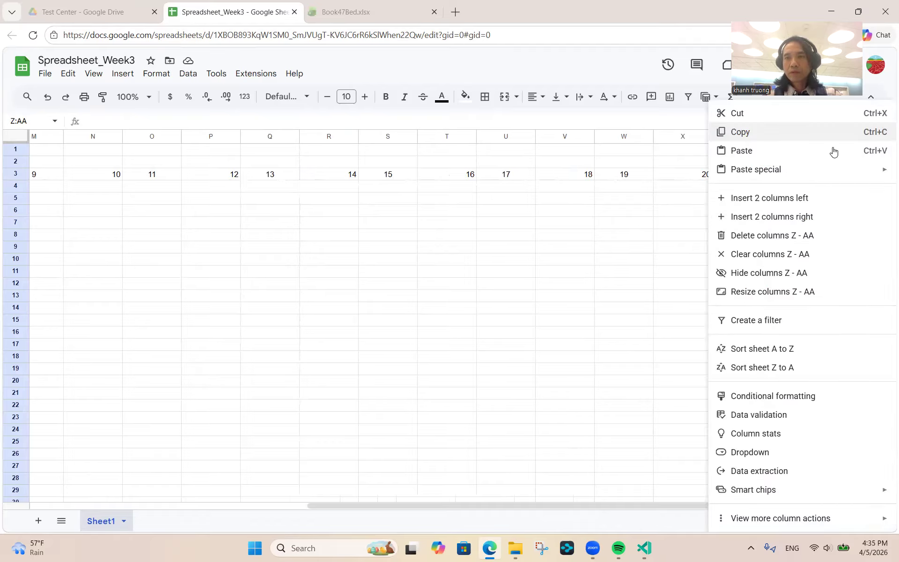
left_click(793, 219)
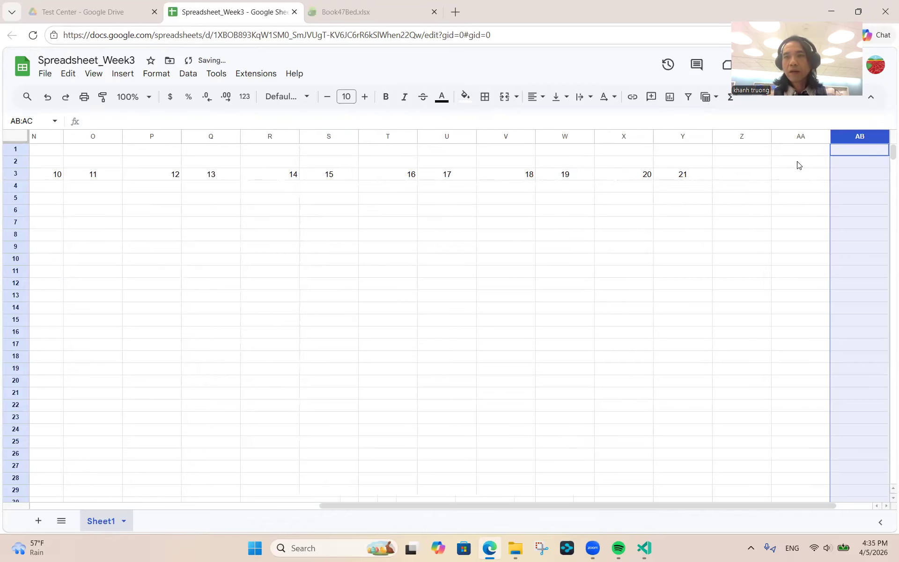
- Insert four more blank columns to the right of columns Z through AC
left_click(799, 137)
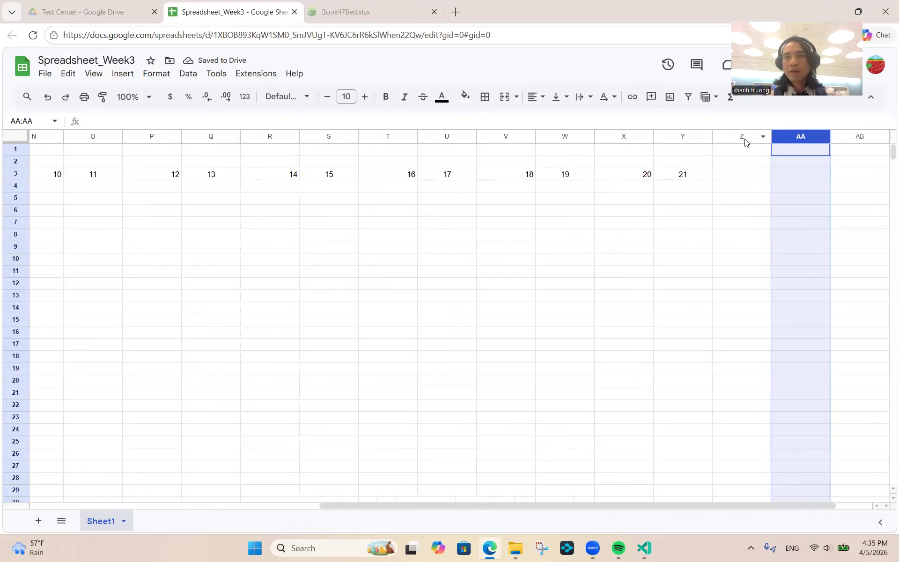
left_click(744, 136)
key("Right")
key("Right")
key("Right")
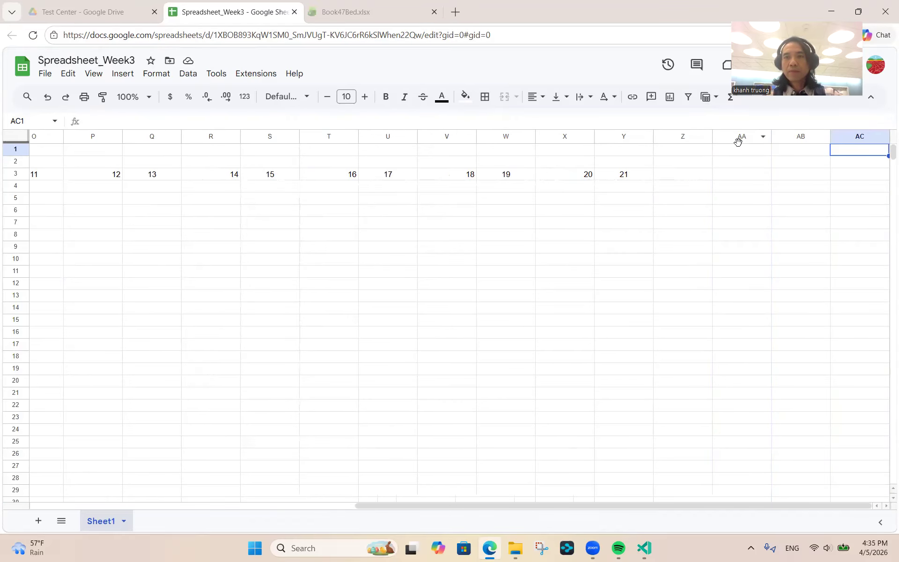
left_click(743, 138)
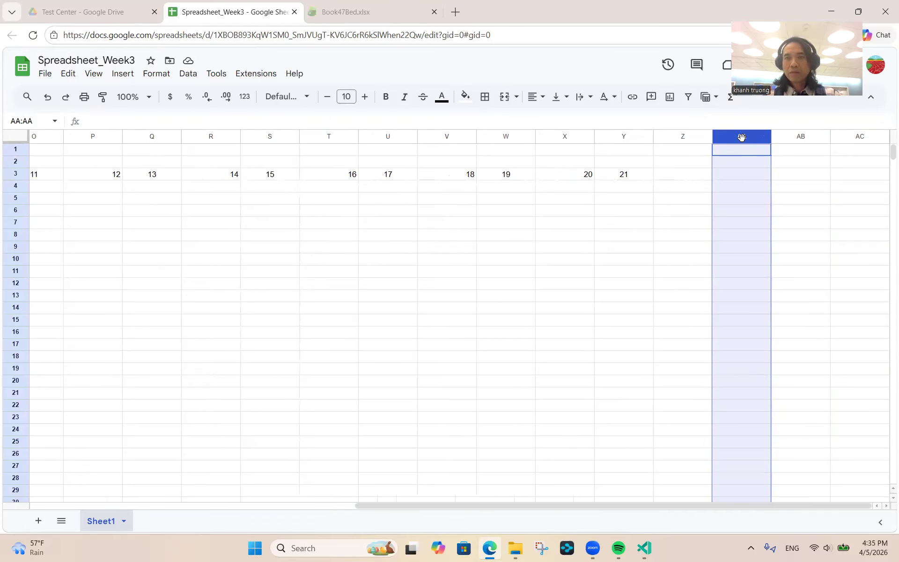
key("Left")
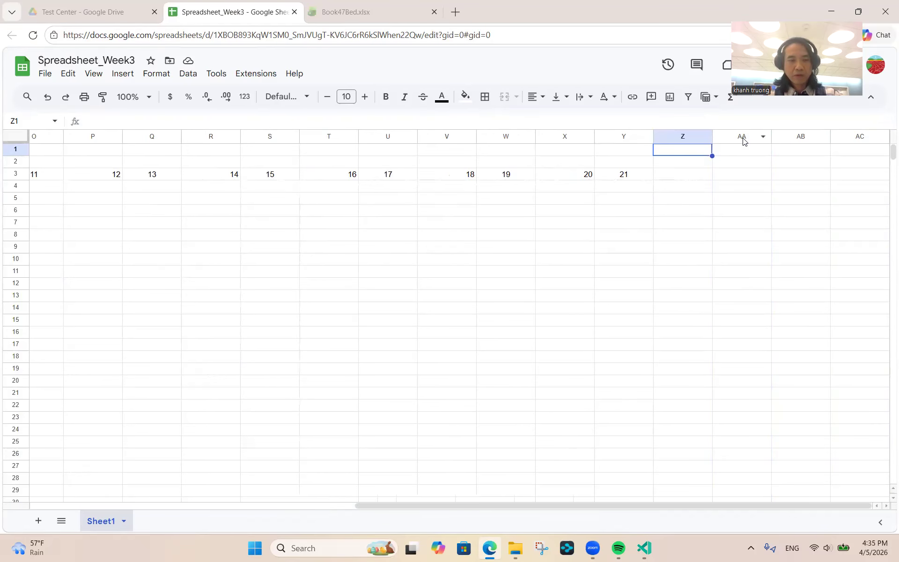
key("shift+Right")
key("shift+Right")
key("shift+Right")
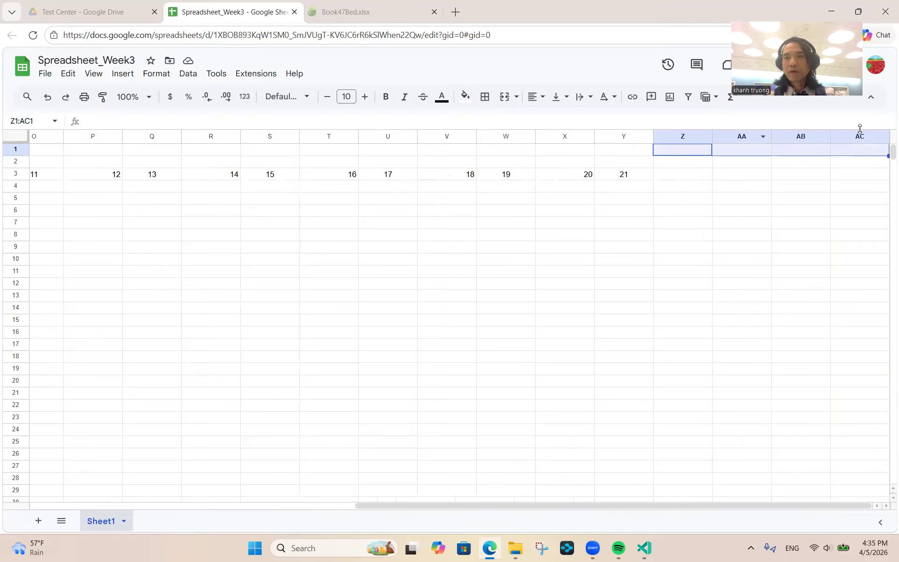
right_click(860, 137)
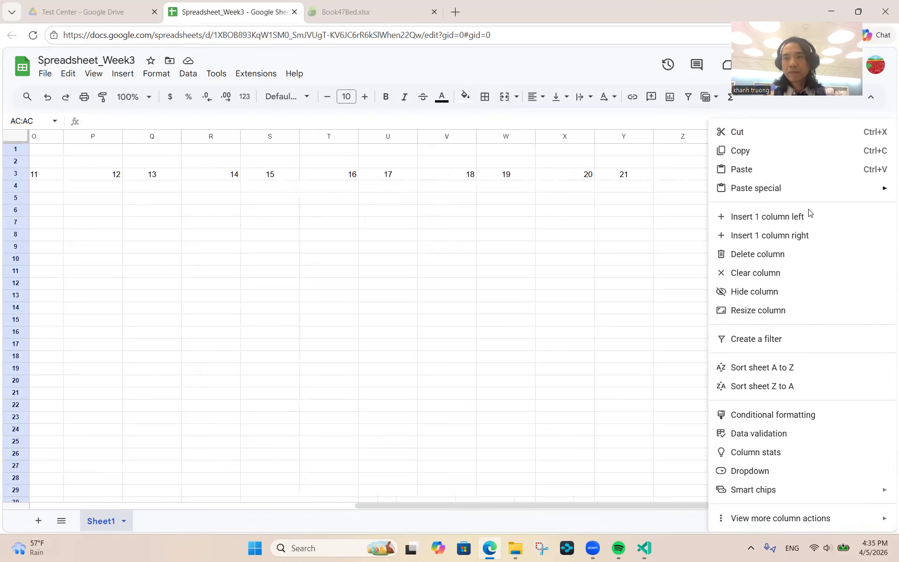
left_click(681, 140)
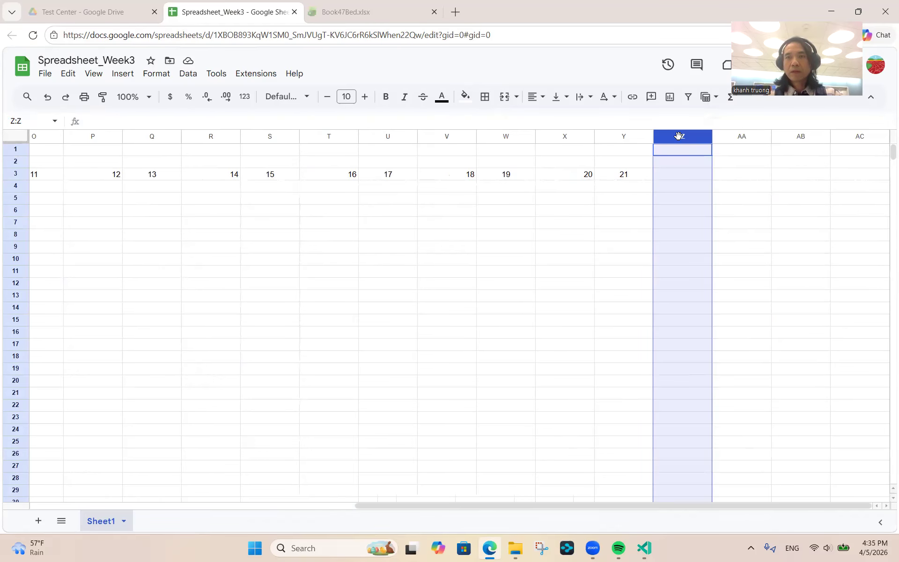
key("shift+Right")
key("shift+Right")
key("shift+Right")
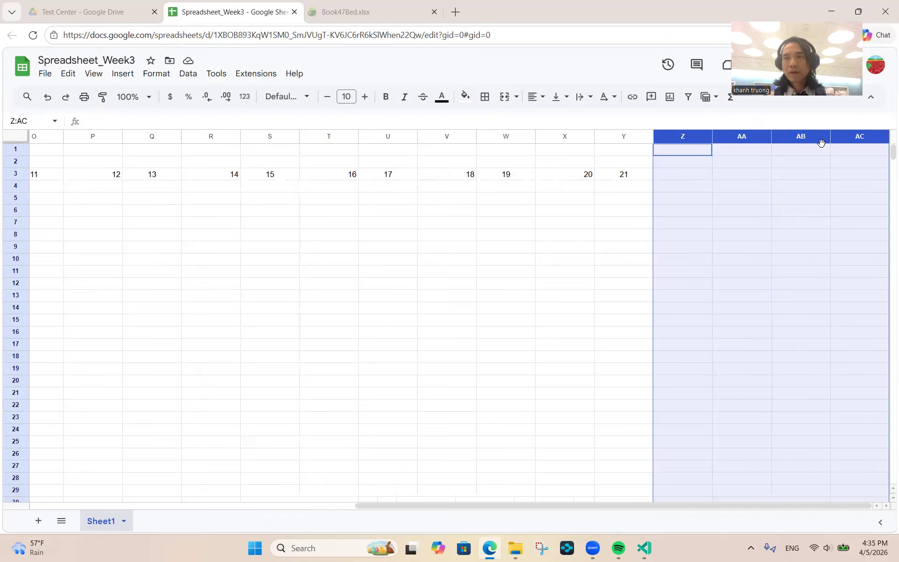
right_click(840, 142)
left_click(777, 218)
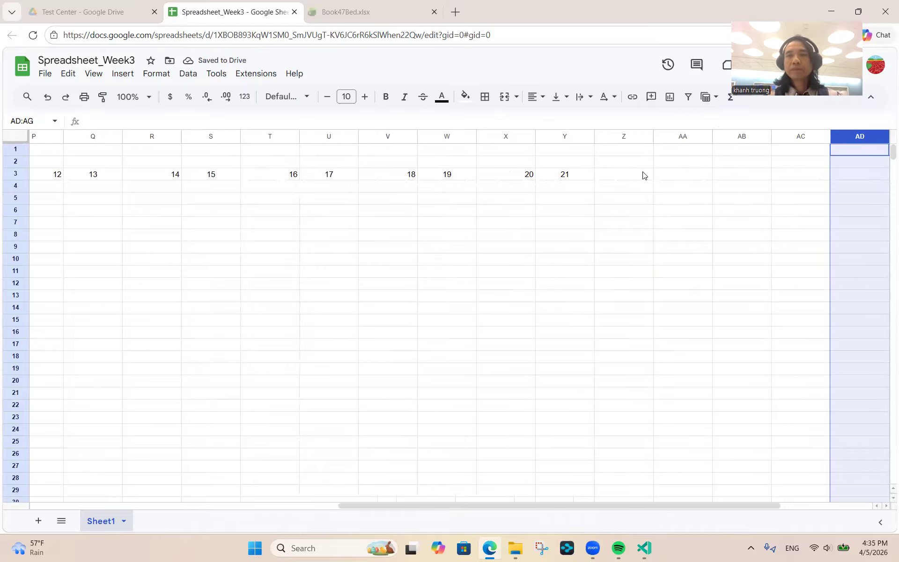
- Select cells Z1 through AG1 to check the new empty columns
left_click(618, 133)
key("Right")
key("Right")
key("Right")
key("Right")
key("Right")
key("Right")
key("Right")
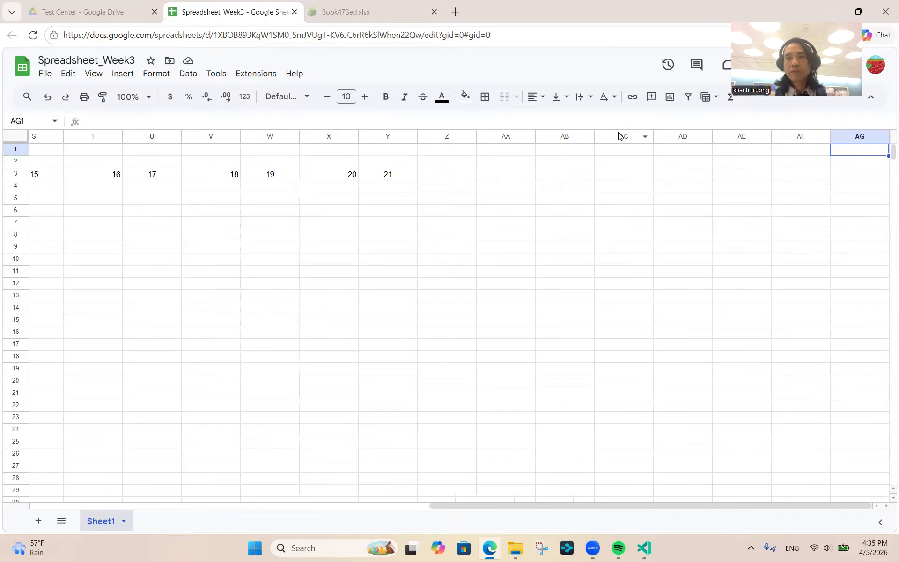
key("Left")
key("Left")
key("Left")
key("Left")
key("Left")
key("Left")
key("Left")
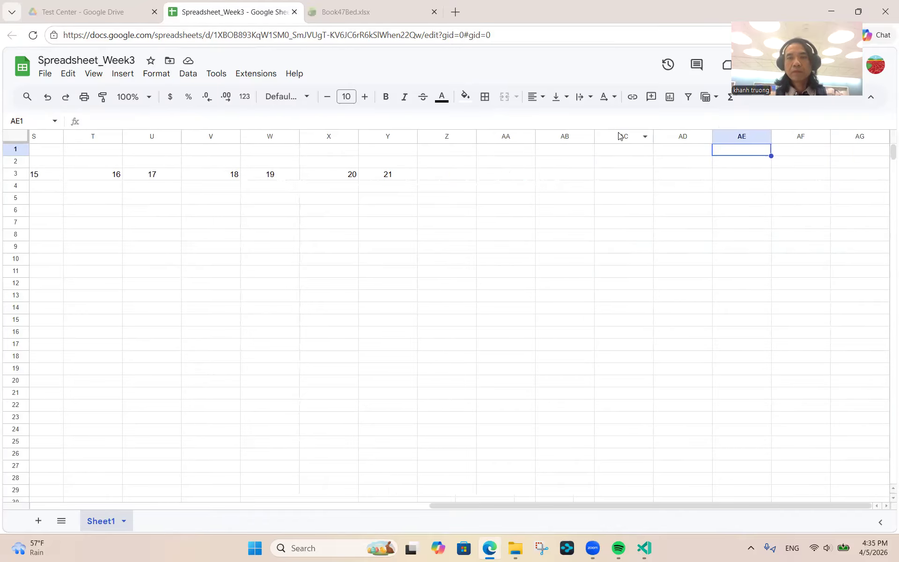
key("Right")
key("Right")
key("Right")
key("Right")
key("Right")
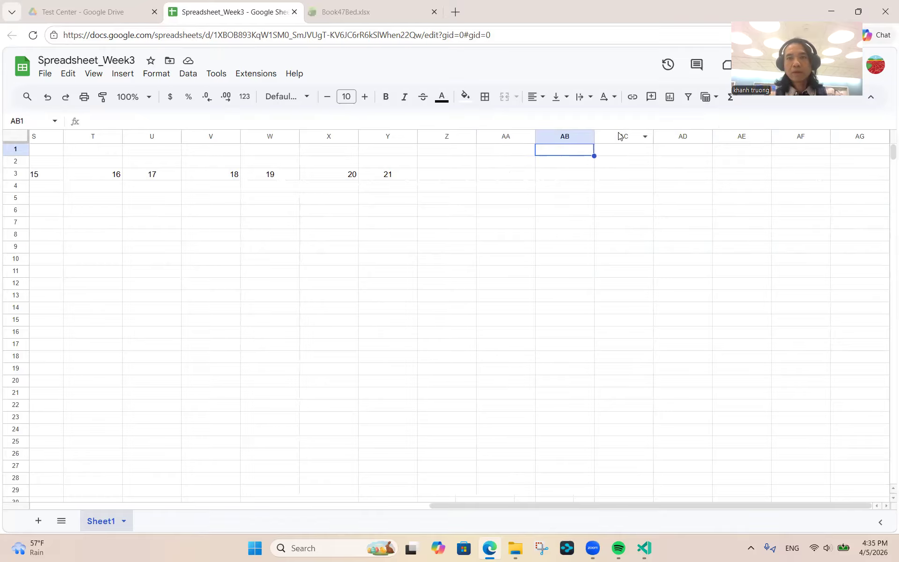
key("Right")
key("Right")
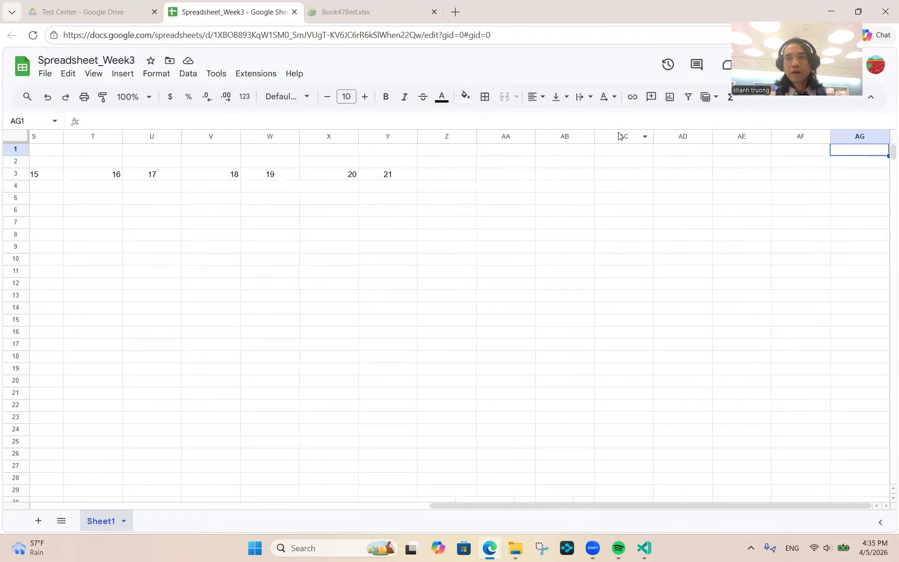
key("Left")
key("Left")
key("Left")
key("Left")
key("Left")
key("Left")
key("Left")
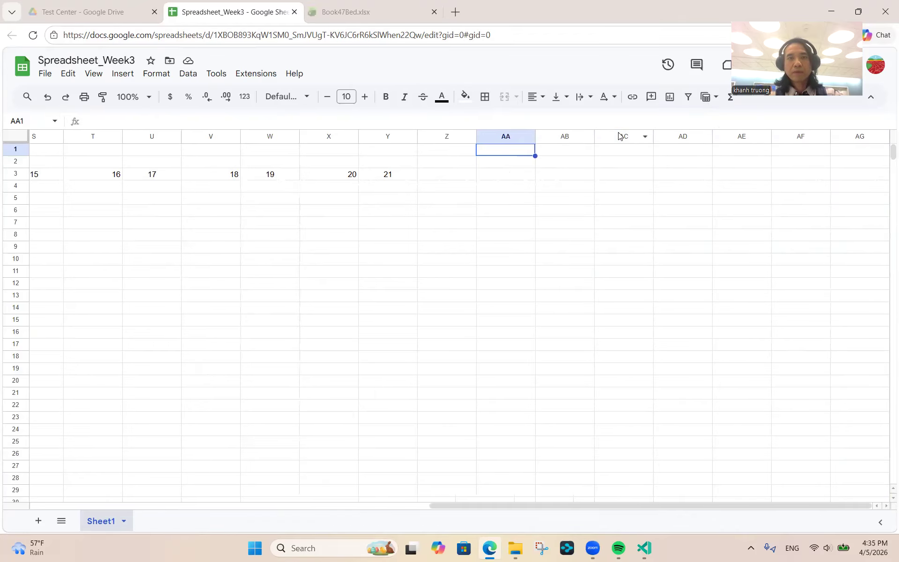
key("Right")
key("Right")
key("Right")
key("Right")
key("Right")
key("Right")
key("Right")
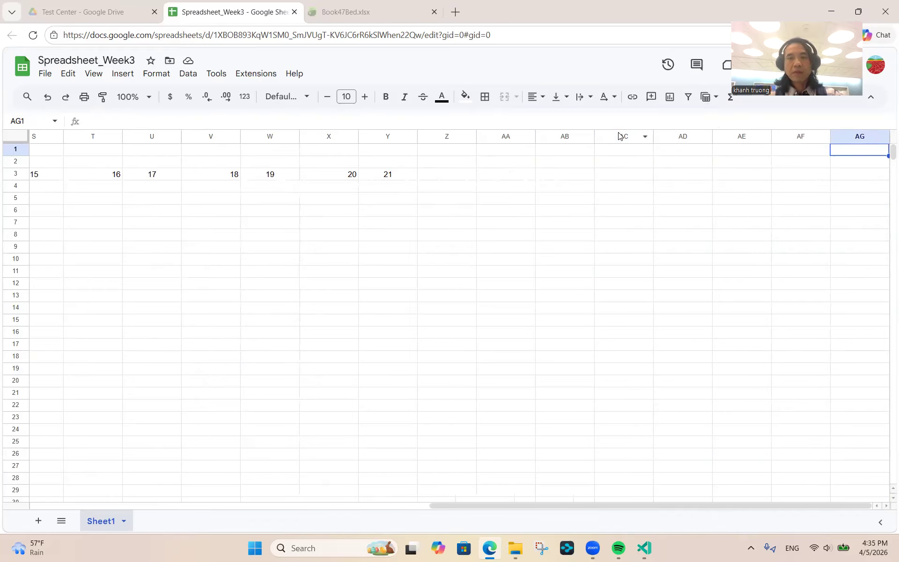
key("Left")
key("Left")
key("Left")
key("Left")
key("Left")
key("Left")
key("Left")
key("Left")
key("Right")
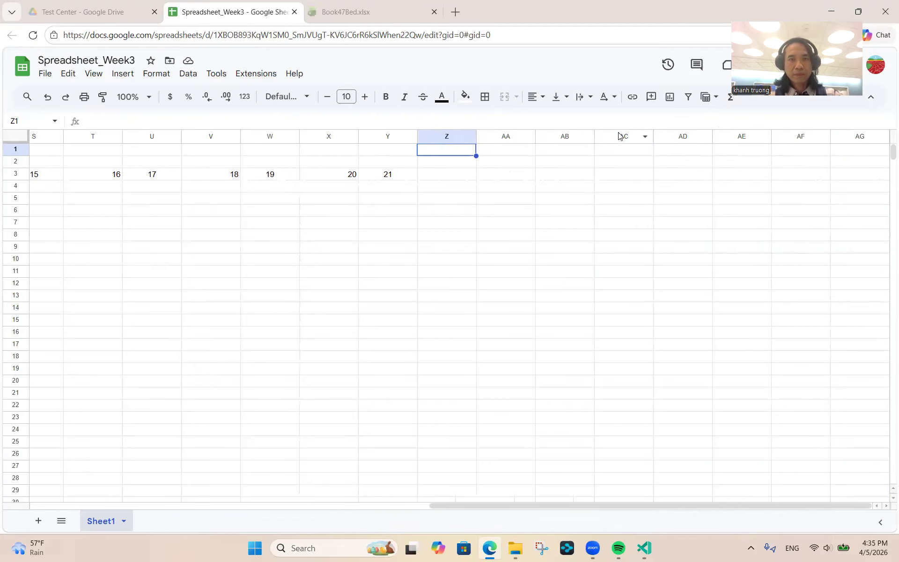
key("shift+Right")
key("shift+Right")
key("shift+Right")
key("shift+Right")
key("shift+Right")
key("shift+Right")
key("shift+Right")
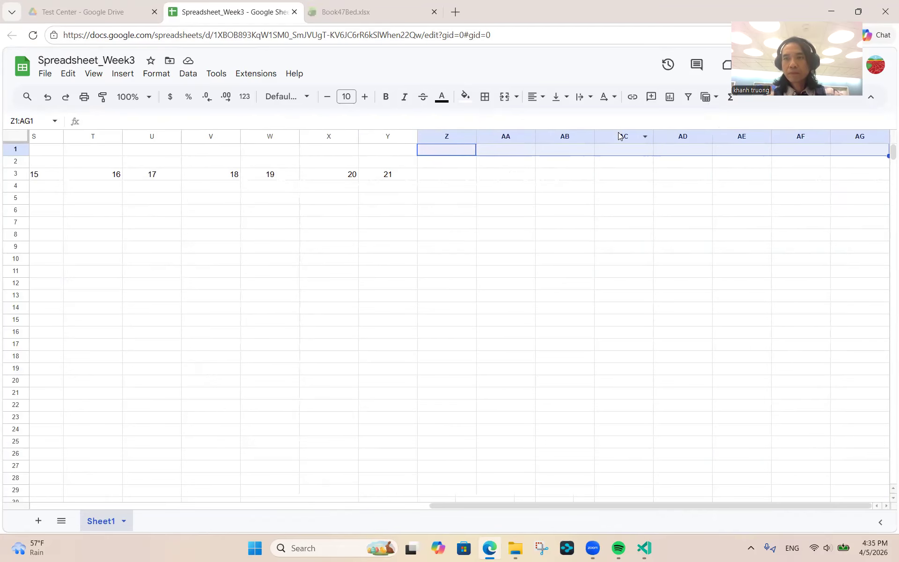
- Select columns Z to AG and insert 8 blank columns to the right of AG
right_click(864, 140)
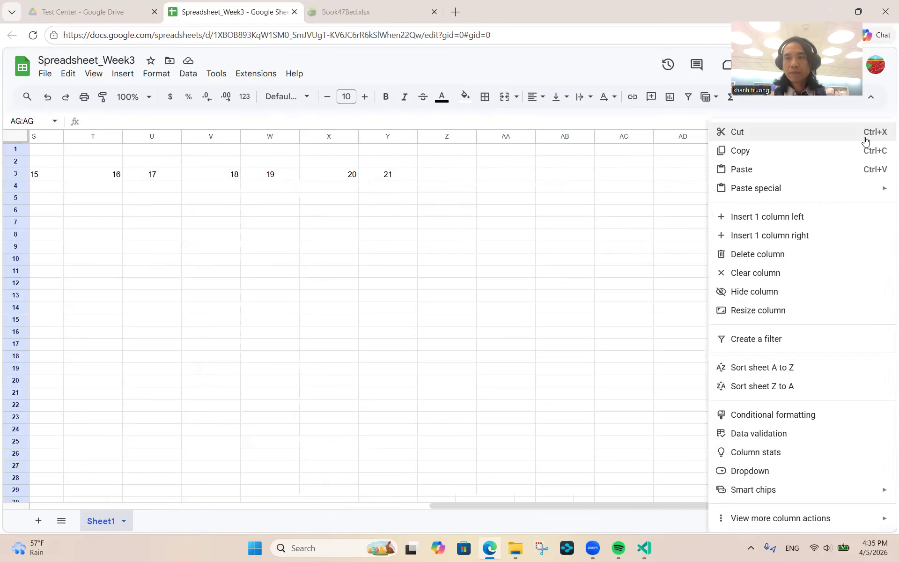
key("Escape")
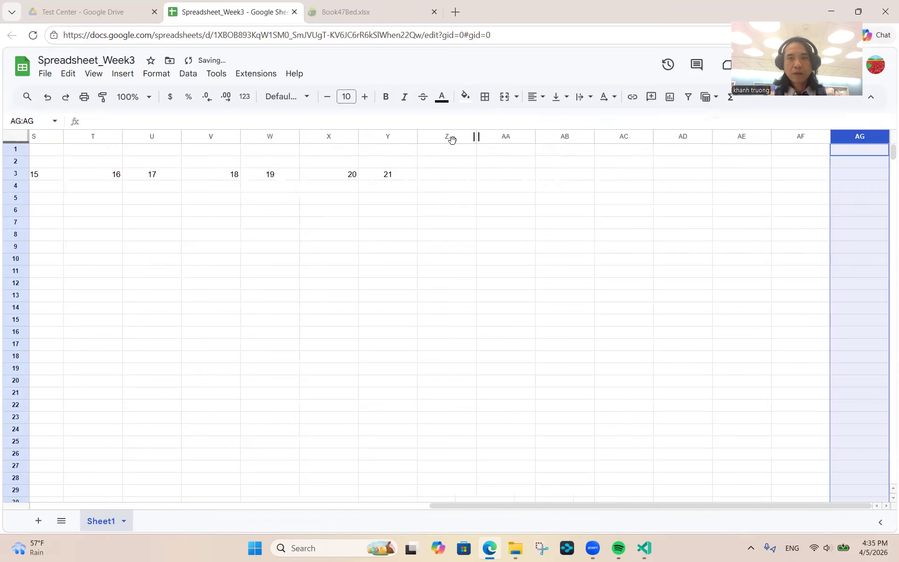
left_click(452, 162)
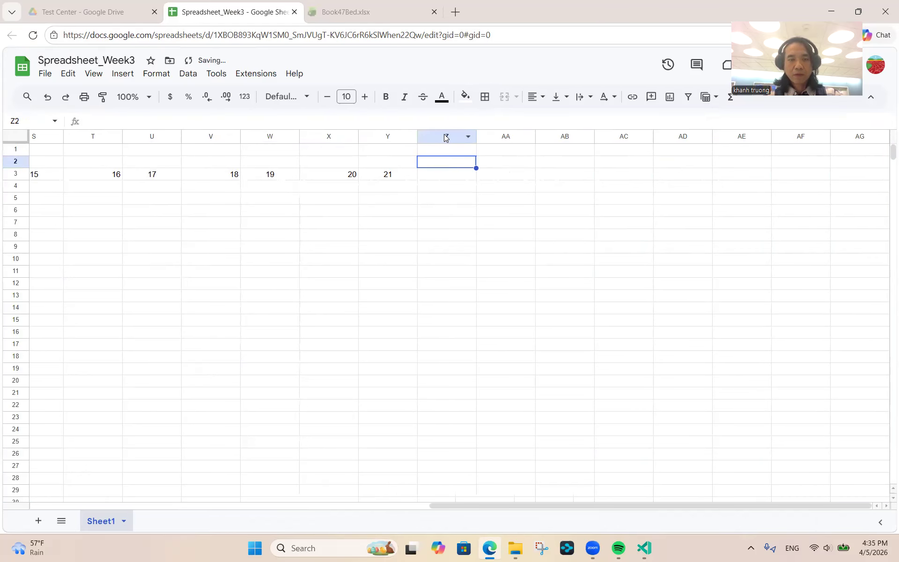
key("shift+Right")
key("shift+Right")
key("shift+Right")
key("shift+Right")
key("shift+Right")
key("shift+Right")
key("shift+Right")
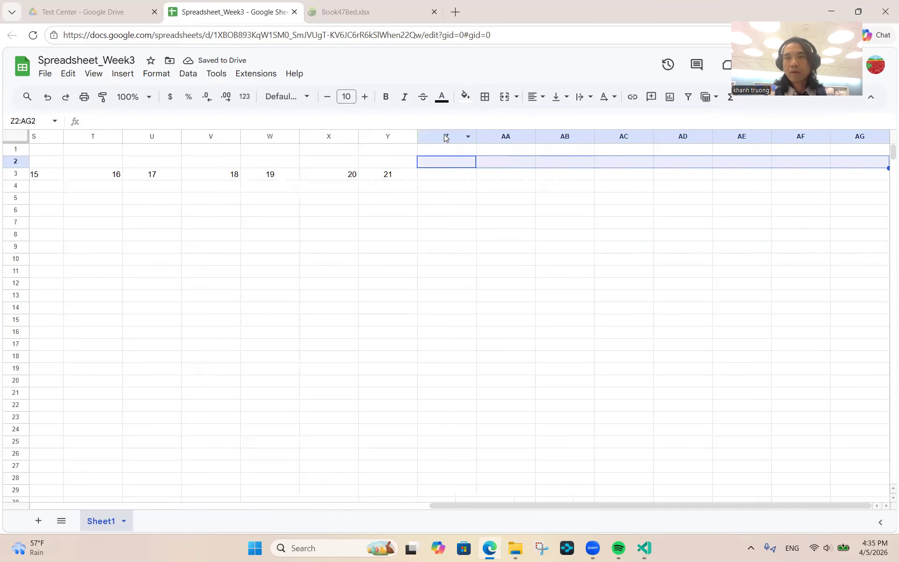
key("Up")
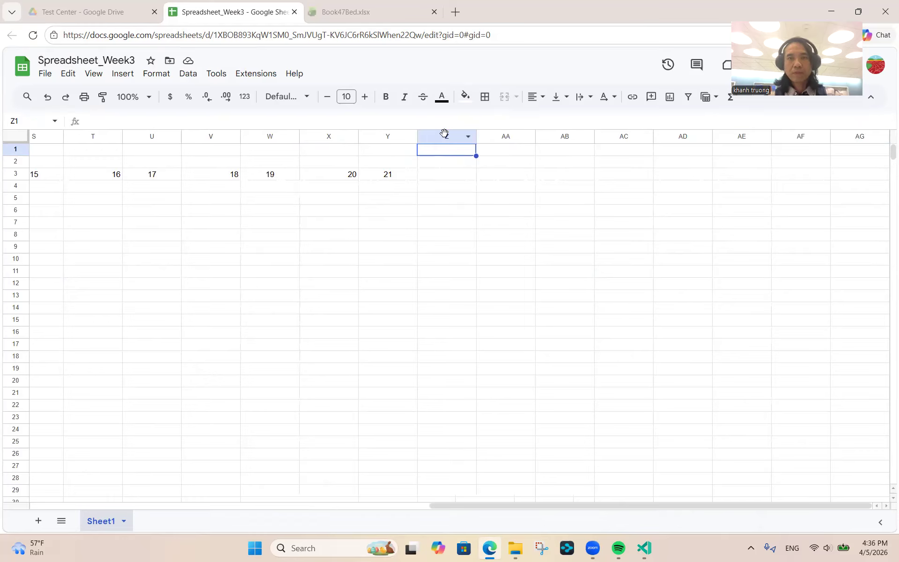
left_click(444, 136)
key("shift+Right")
key("shift+Right")
key("shift+Right")
key("shift+Right")
key("shift+Right")
key("shift+Right")
key("shift+Right")
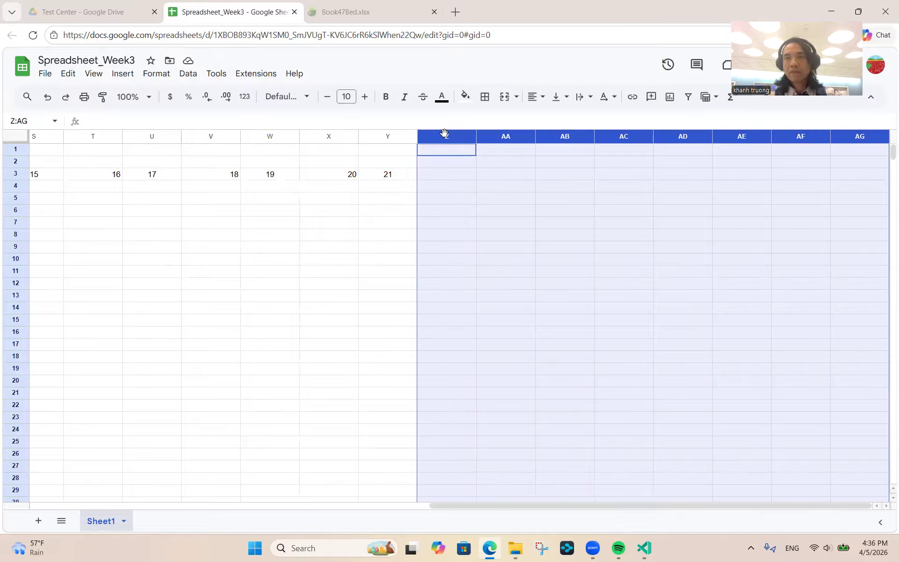
right_click(867, 140)
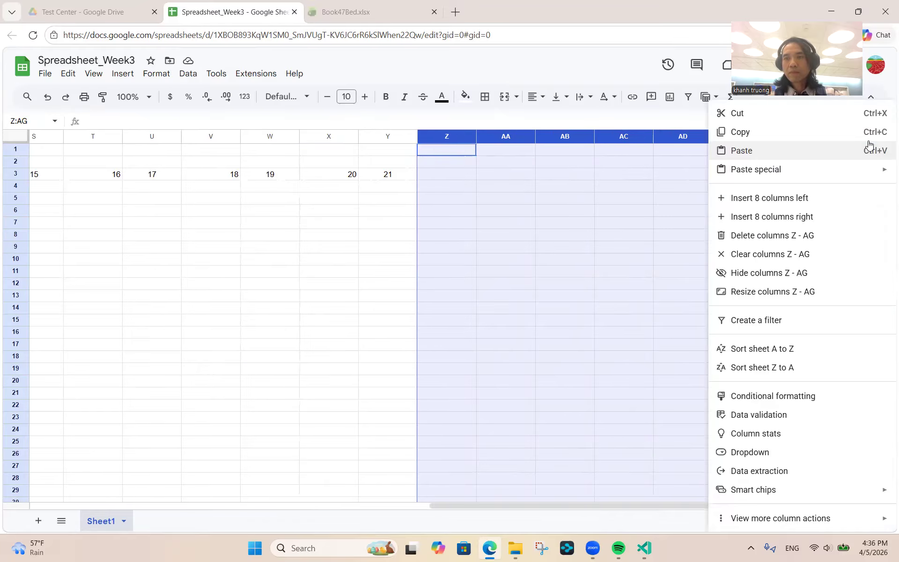
left_click(791, 217)
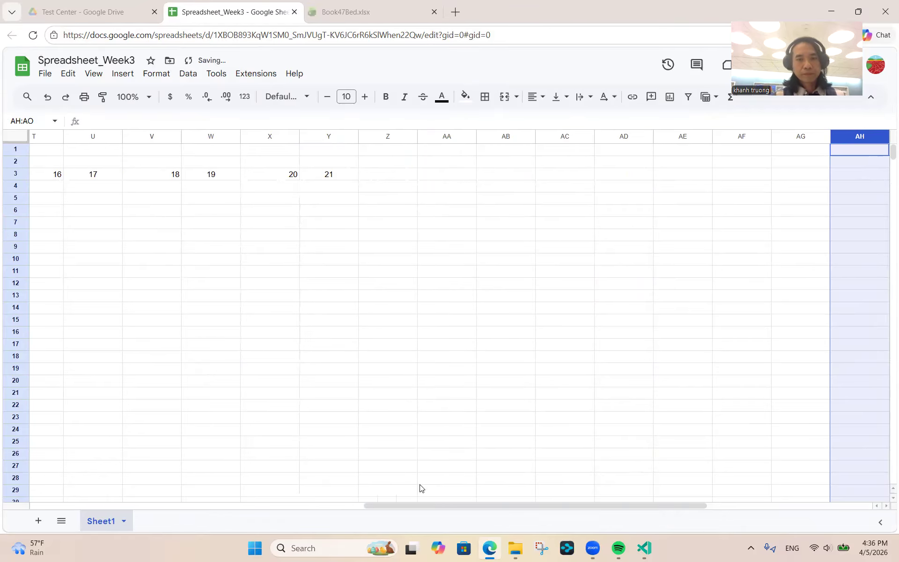
left_click_drag(423, 504, 14, 509)
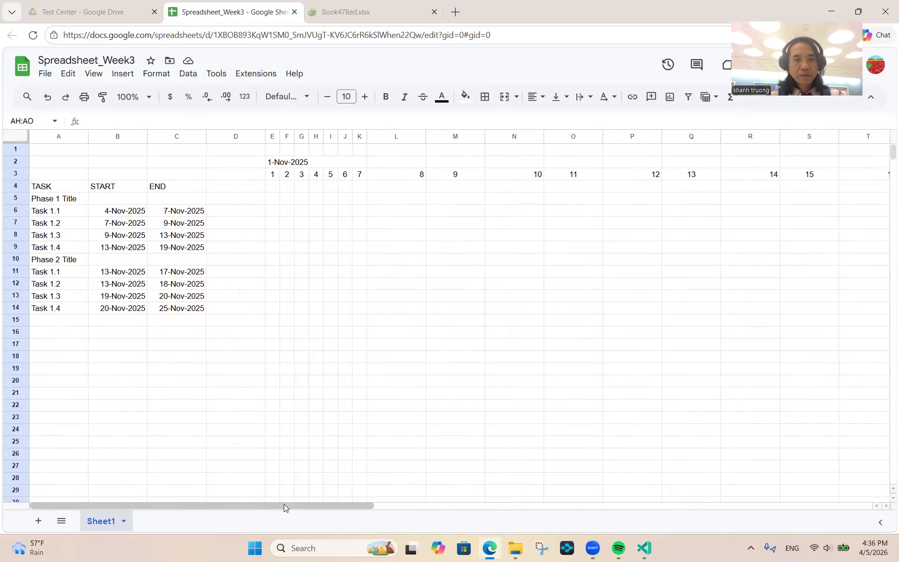
mouse_move(284, 504)
left_mouse_down()
mouse_move(458, 499)
mouse_move(280, 502)
left_mouse_up()
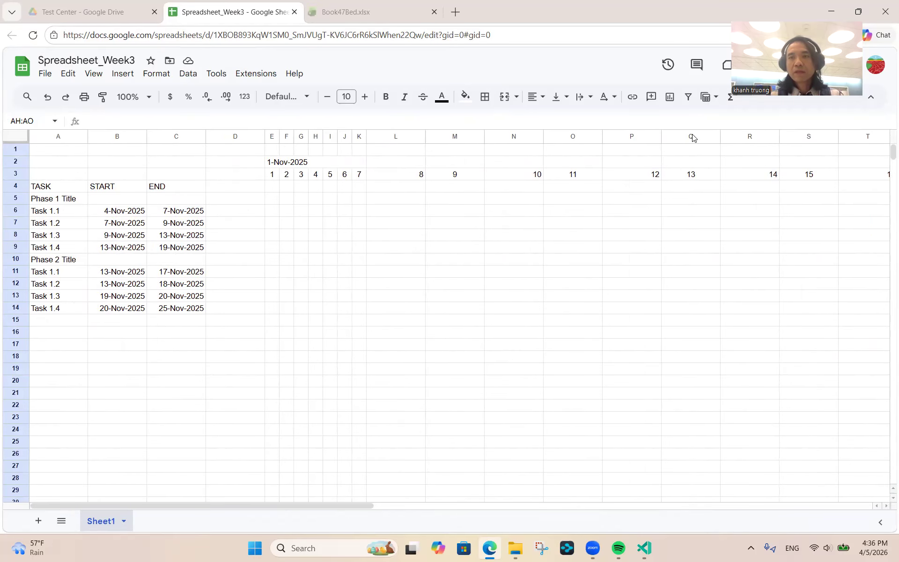
left_click_drag(346, 505, 652, 496)
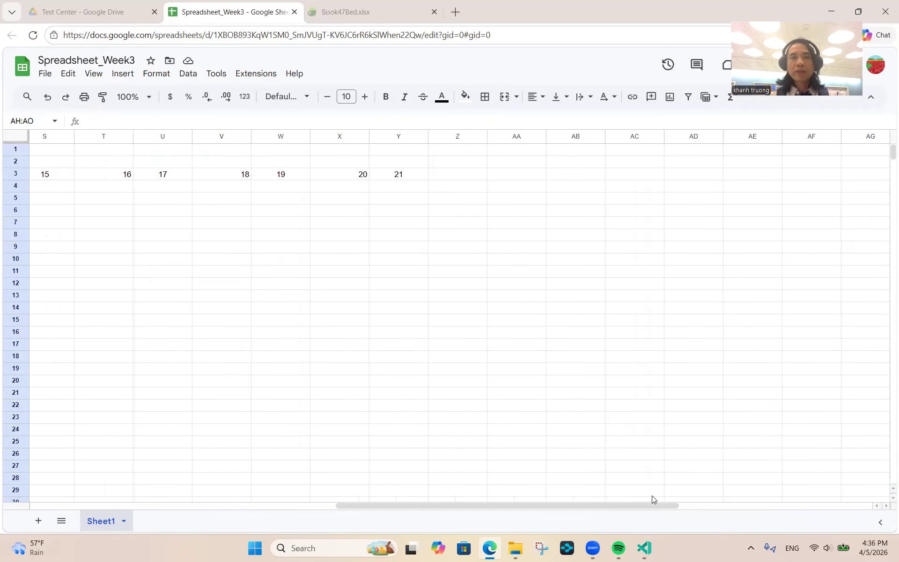
- Fill the day series from X3:Y3 to AF3 (day 28), then from AE3:AF3 to AM3 (30, then 1–5)
left_click(351, 177)
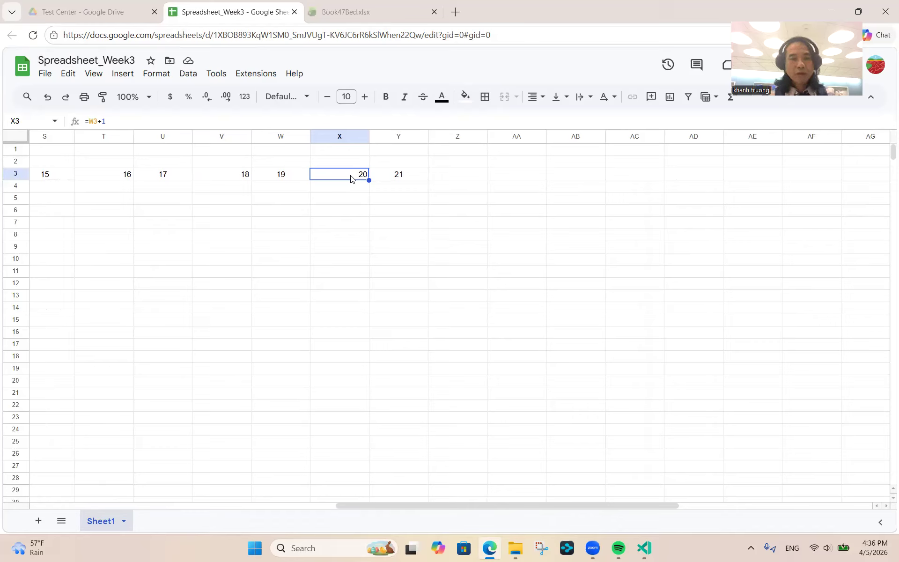
key("shift+Right")
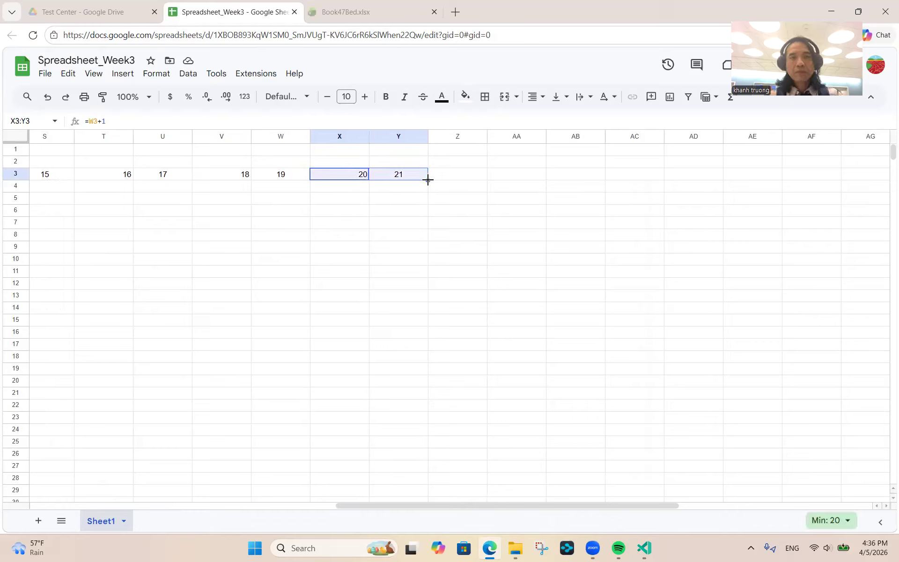
left_click_drag(428, 180, 838, 179)
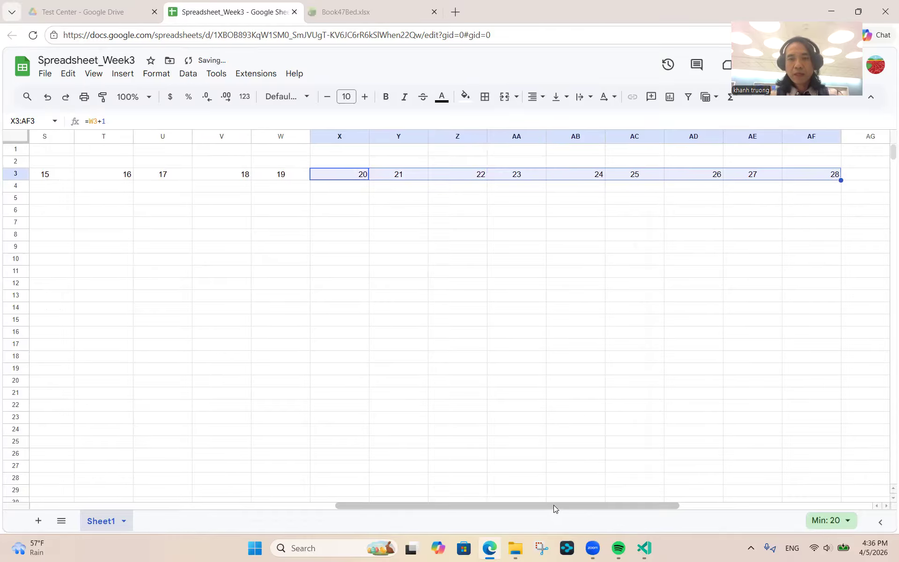
left_click_drag(554, 504, 754, 505)
left_click(279, 179)
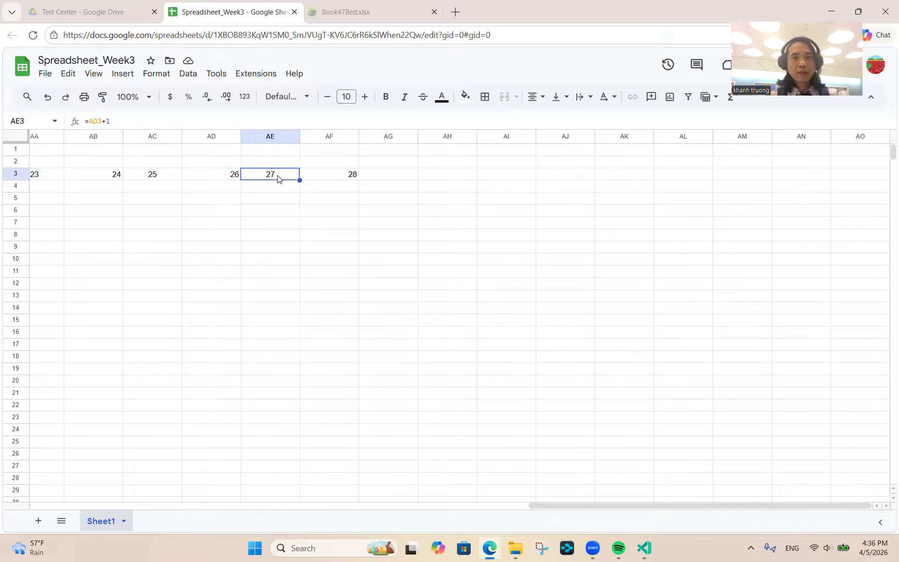
key("shift+Right")
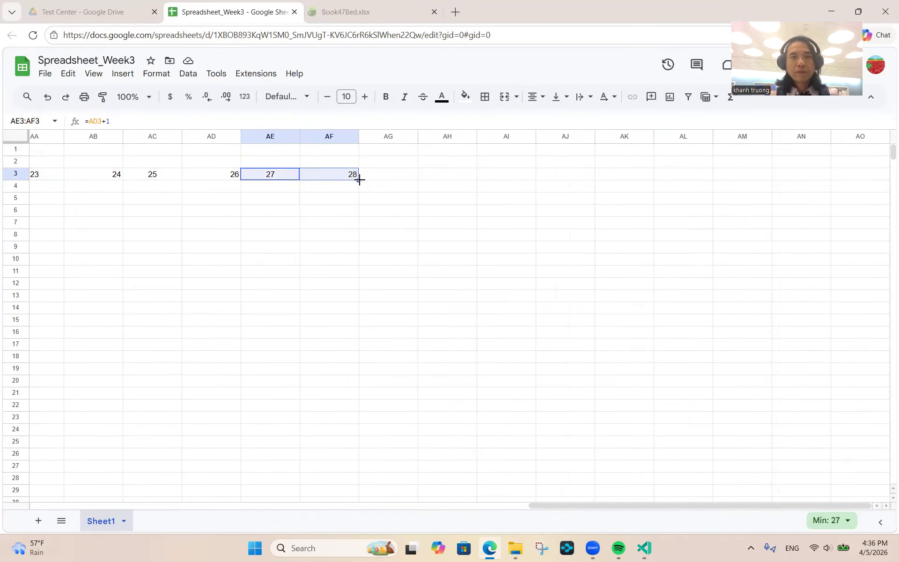
left_click_drag(360, 180, 750, 184)
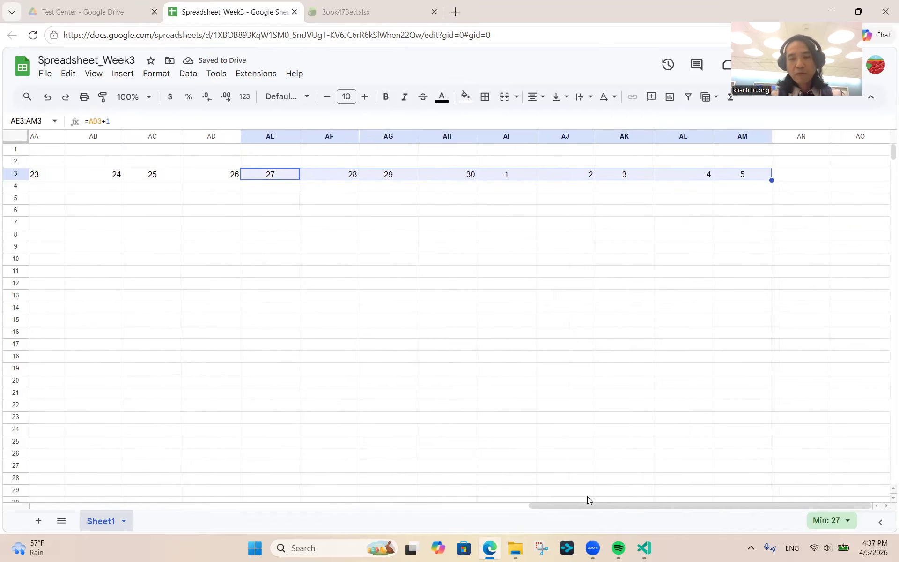
left_click_drag(583, 504, 74, 506)
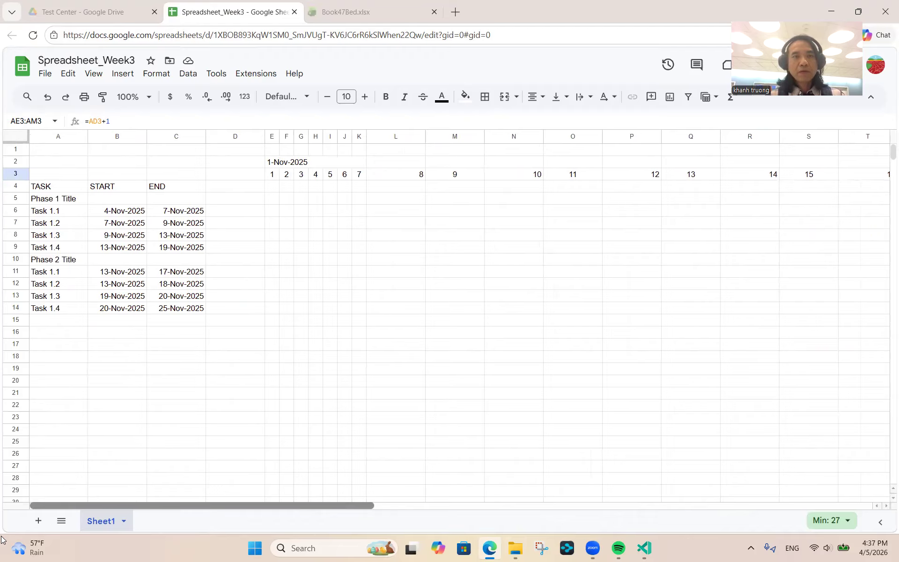
- Narrow columns L to R to match the width of columns E–K
left_click(385, 177)
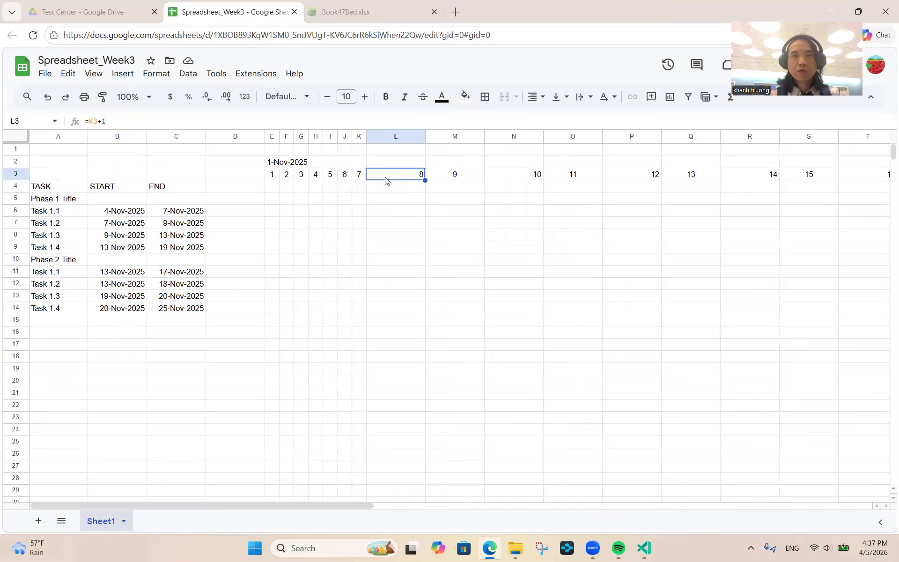
key("shift+Right")
key("shift+Right")
key("shift+Right")
key("shift+Right")
key("shift+Right")
key("shift+Right")
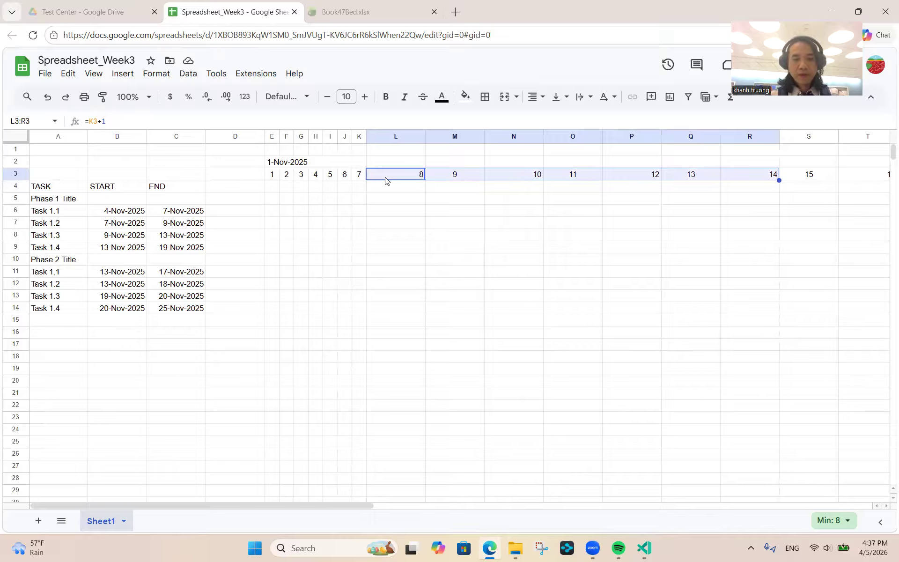
key("shift+Up")
key("ctrl+space")
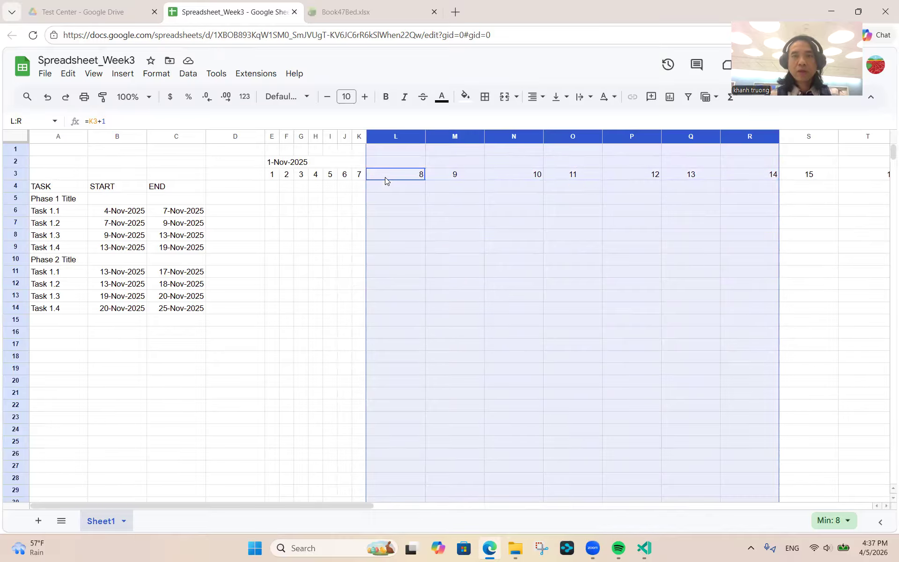
left_click_drag(426, 135, 382, 137)
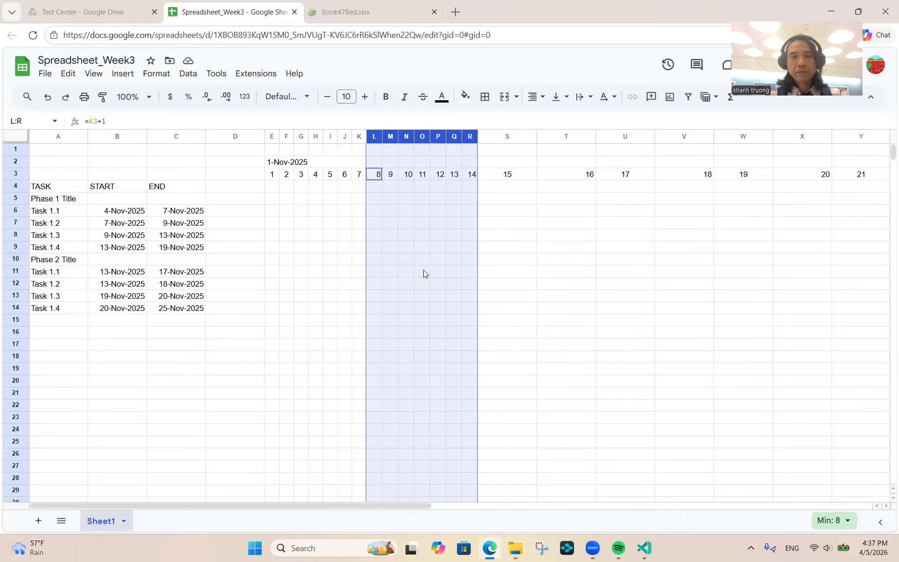
left_click(423, 197)
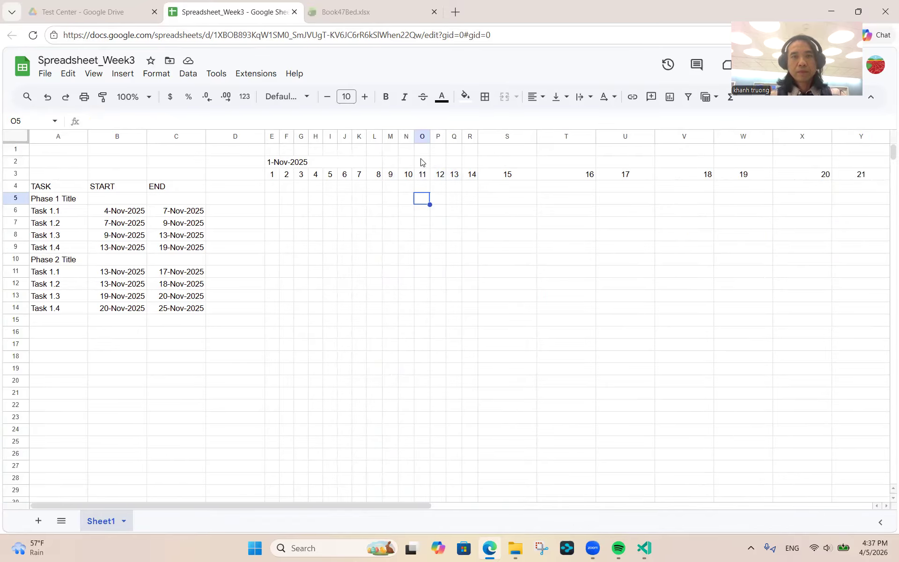
- Narrow columns S through AM to the same day-column width
left_click(493, 136)
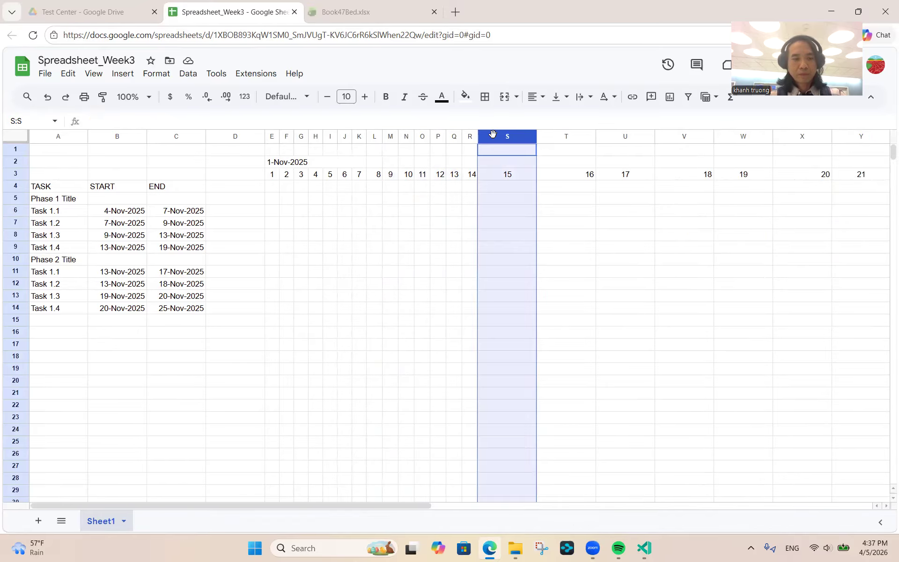
key("shift+Right")
key("shift+Right")
key("shift+Right")
key("shift+Right")
key("shift+Right")
key("shift+Right")
key("shift+Right")
key("shift+Right")
key("shift+Right")
key("shift+Right")
key("shift+Right")
key("shift+Right")
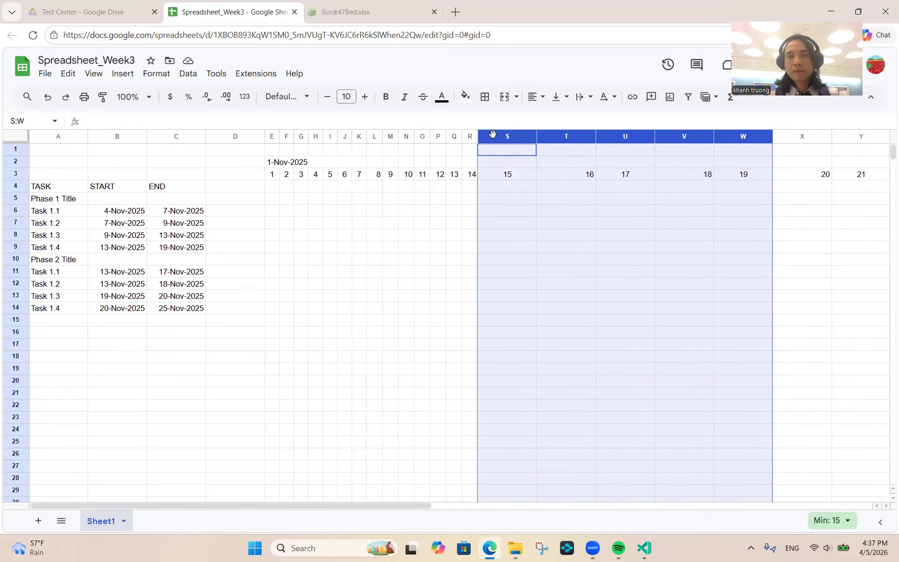
key("shift+Right")
key("shift+Right")
key("shift+Right")
key("shift+Right")
key("shift+Right")
key("shift+Right")
key("shift+Right")
key("shift+Right")
key("shift+Right")
key("shift+Right")
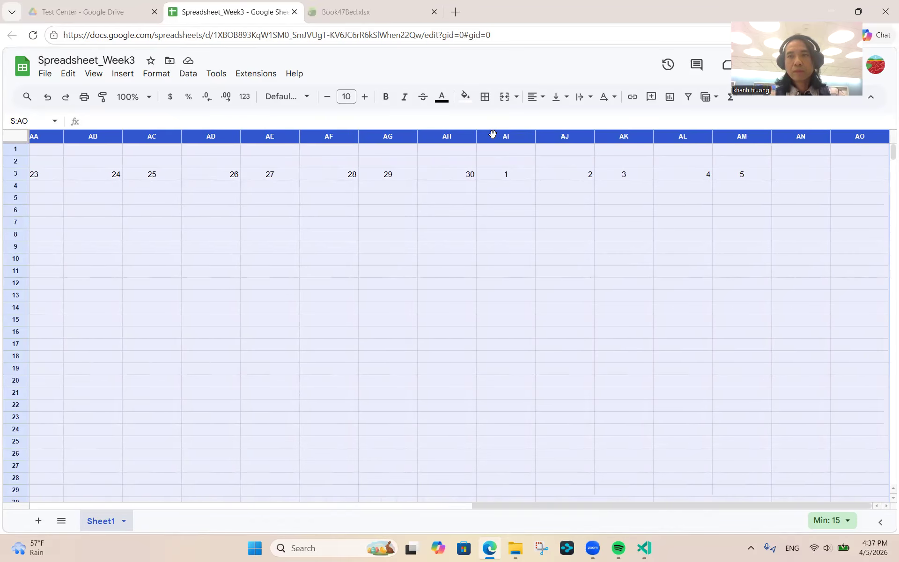
key("shift+Left")
key("shift+Left")
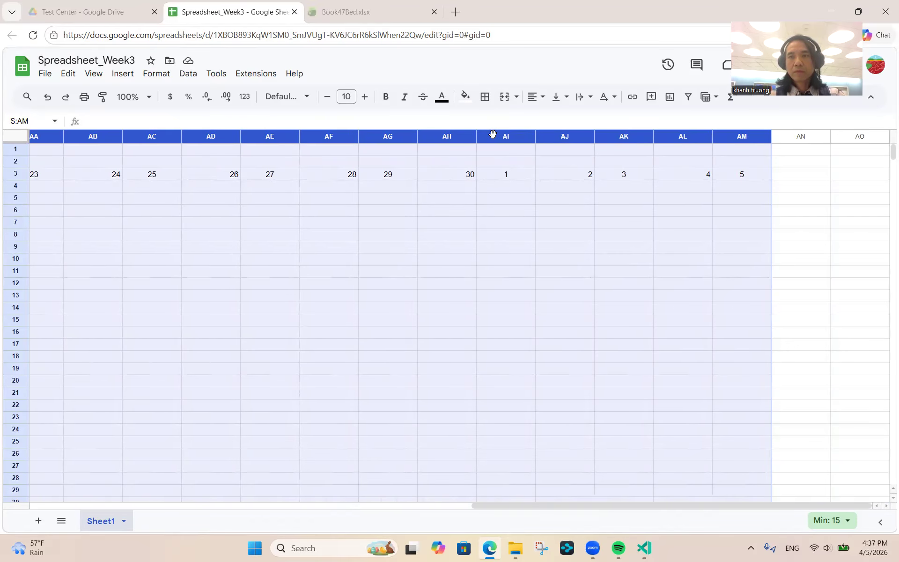
left_click_drag(614, 503, 275, 504)
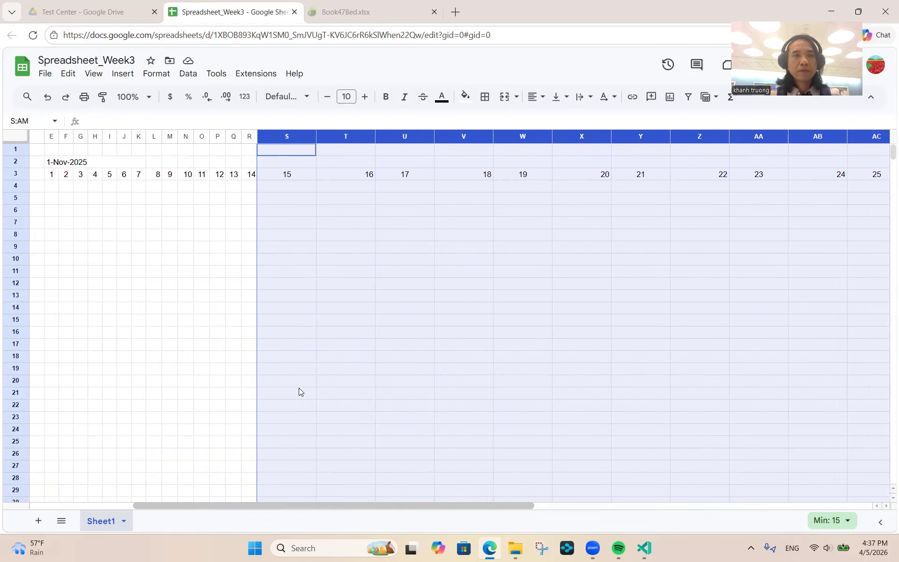
left_click_drag(316, 137, 276, 139)
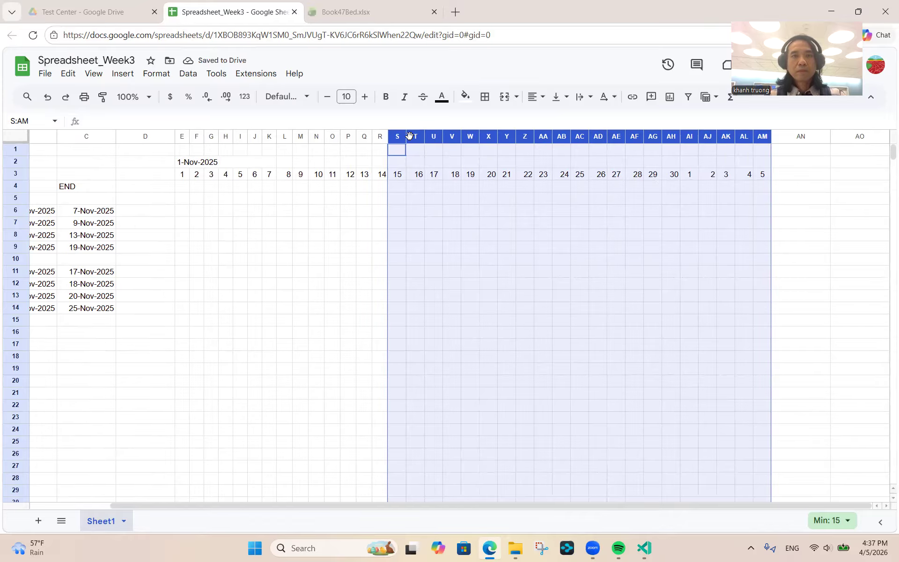
left_click_drag(407, 138, 406, 139)
left_click(357, 175)
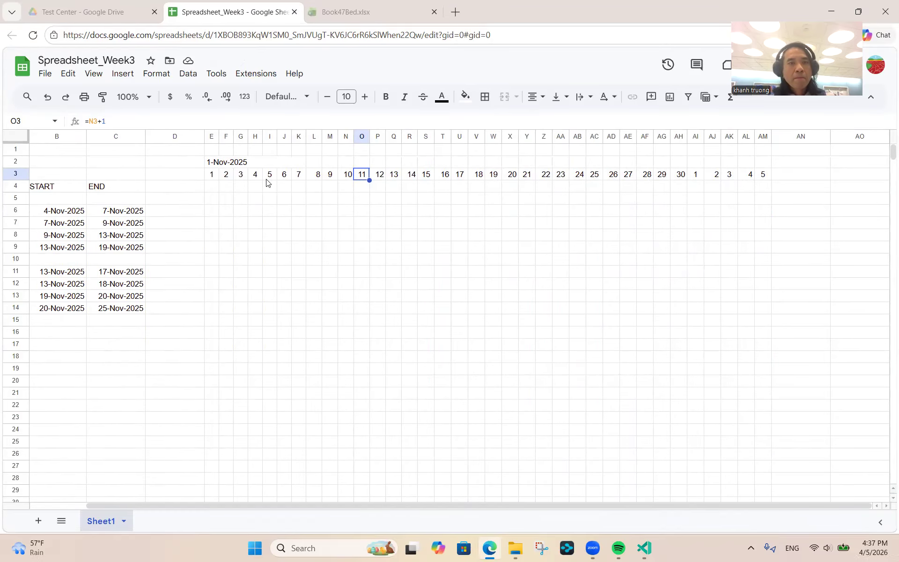
- Merge row-2 cells L2:R2 and S2:Y2 above days 8–14 and 15–21
left_click(281, 167)
left_click(319, 163)
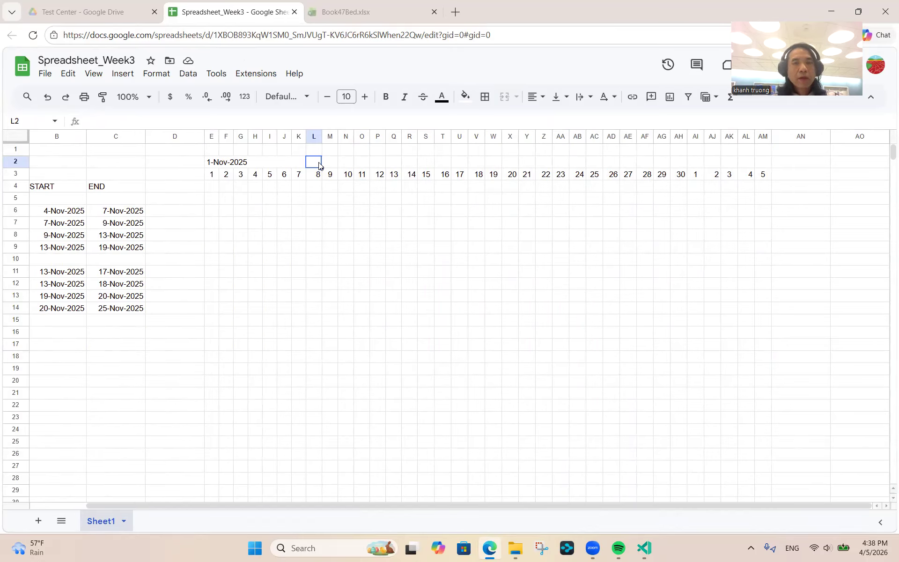
key("shift+Right")
key("shift+Right")
key("shift+Right")
key("shift+Right")
key("shift+Right")
key("shift+Right")
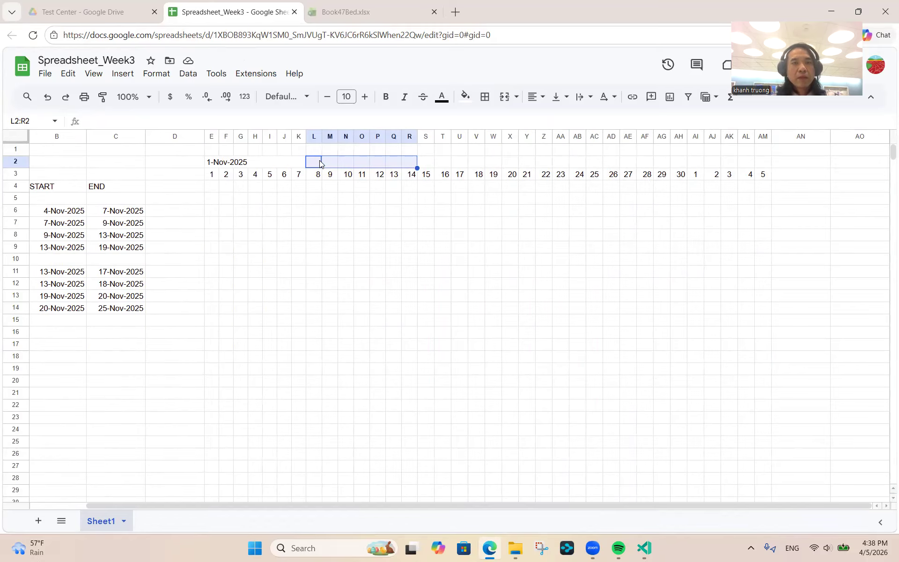
left_click(504, 99)
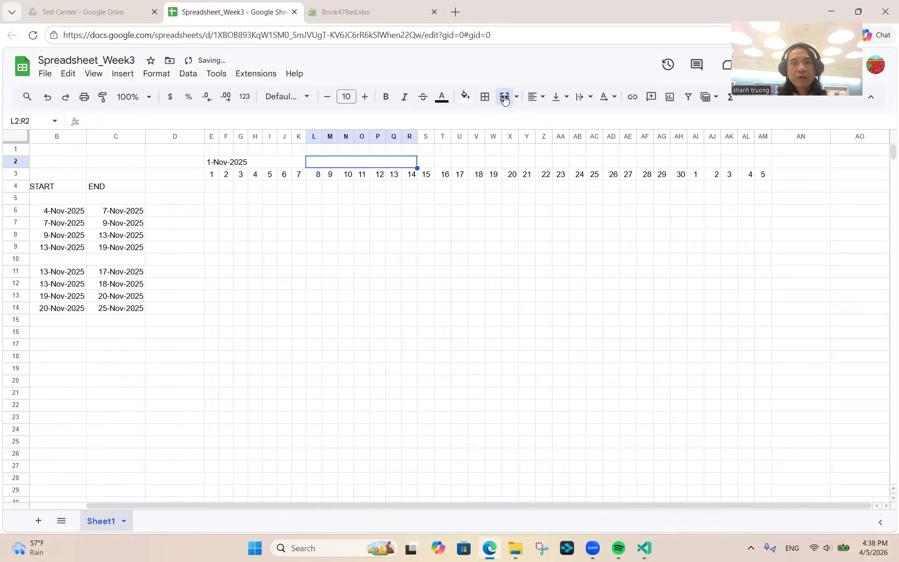
left_click(427, 167)
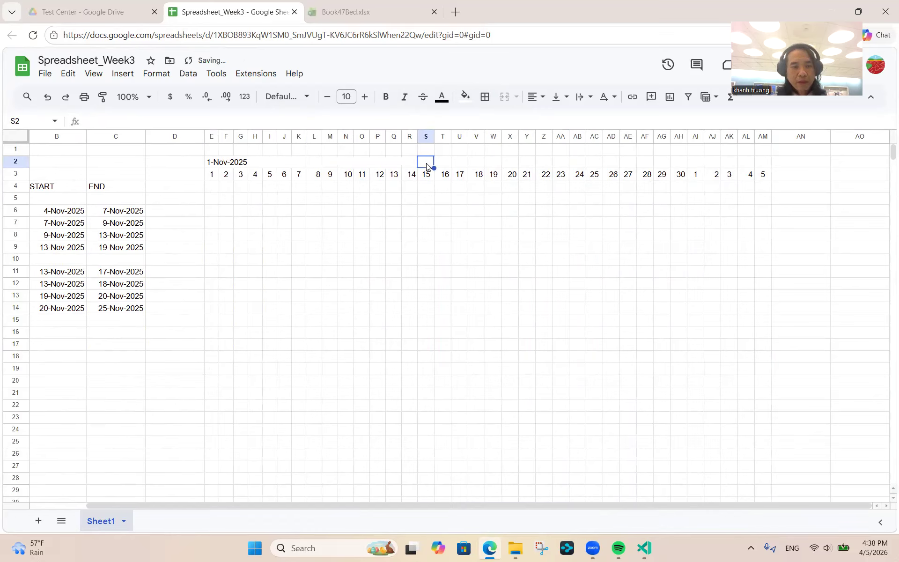
key("shift+Right")
key("shift+Right")
key("shift+Right")
key("shift+Right")
key("shift+Right")
key("shift+Right")
key("shift+Right")
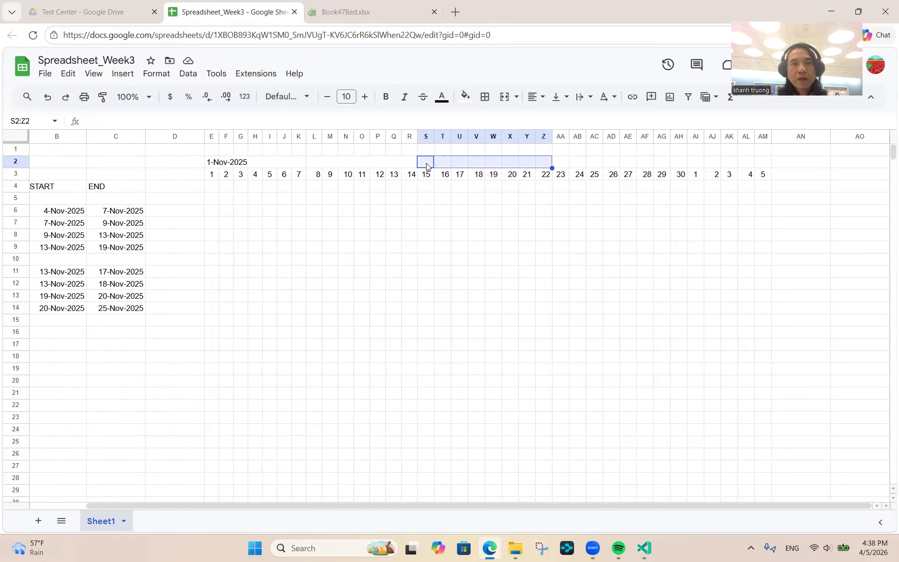
key("Left")
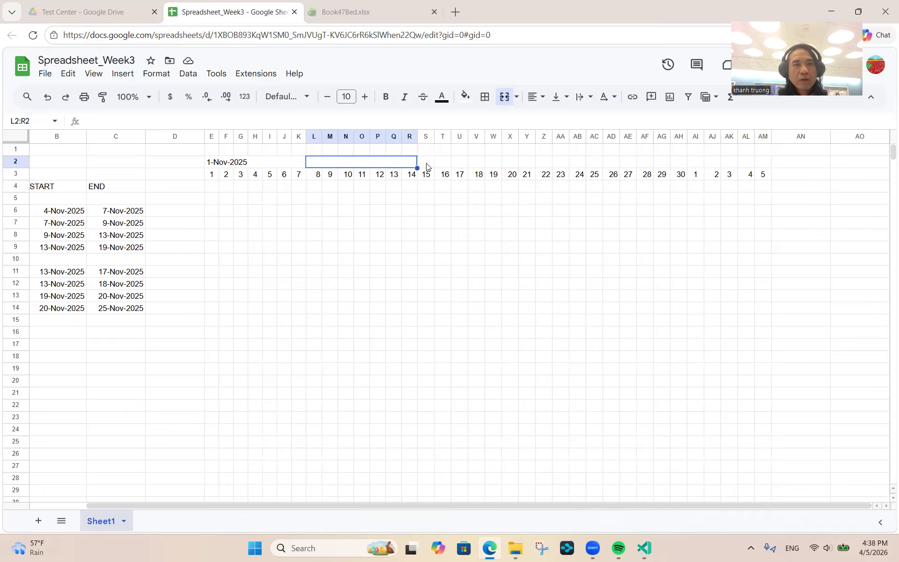
key("Right")
key("Right")
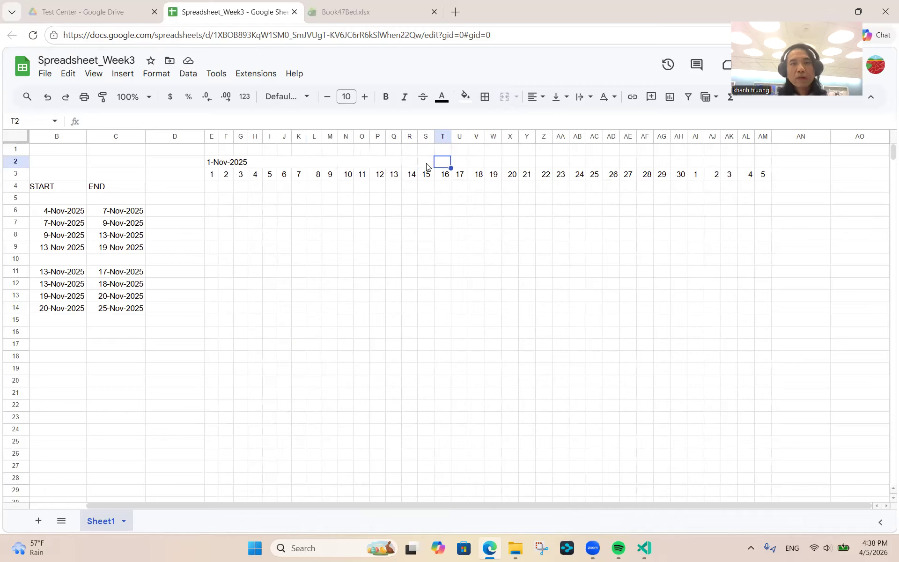
key("Left")
key("shift+Right")
key("shift+Right")
key("shift+Right")
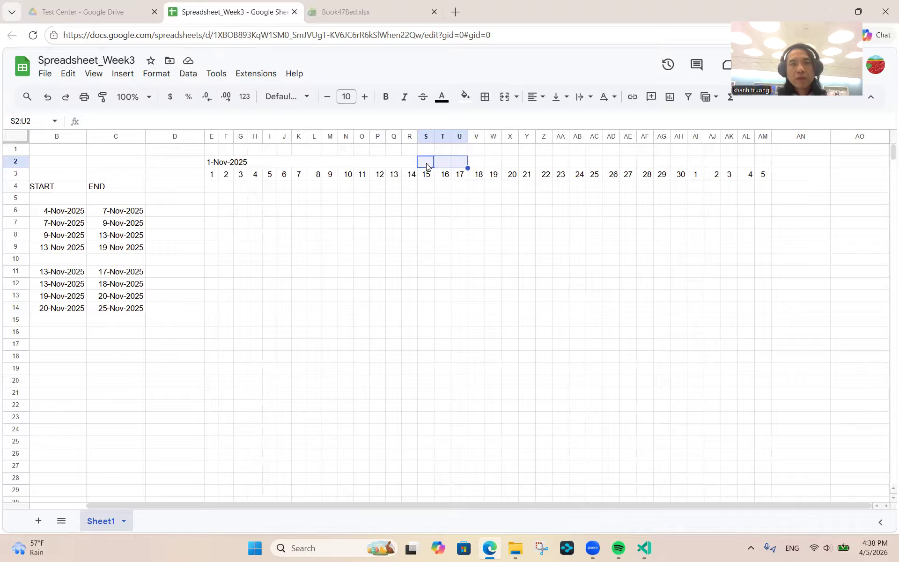
key("shift+Right")
key("shift+Right")
key("shift+Right")
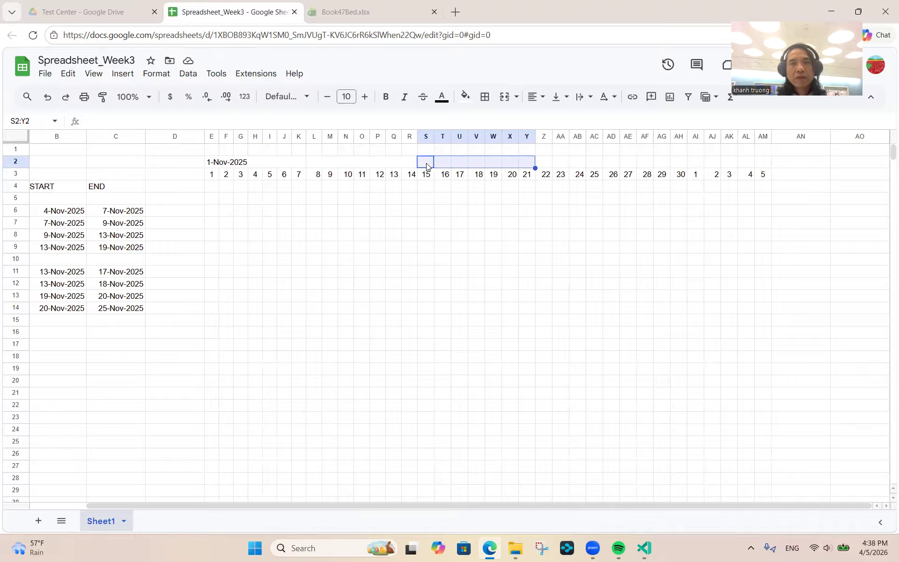
left_click(502, 98)
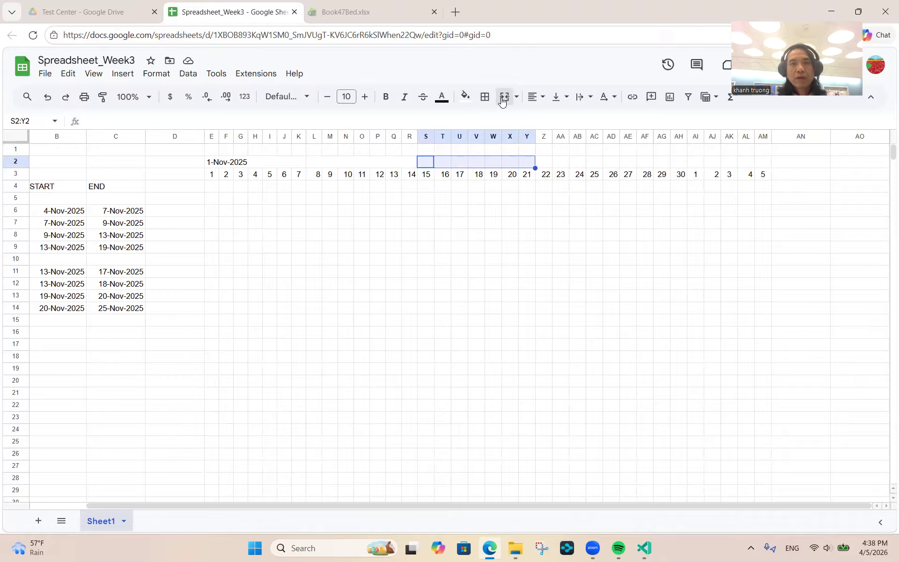
- Merge Z2:AF2 and AG2:AM2 above days 22–28 and 29–5
left_click(545, 166)
key("shift+Right")
key("shift+Right")
key("shift+Right")
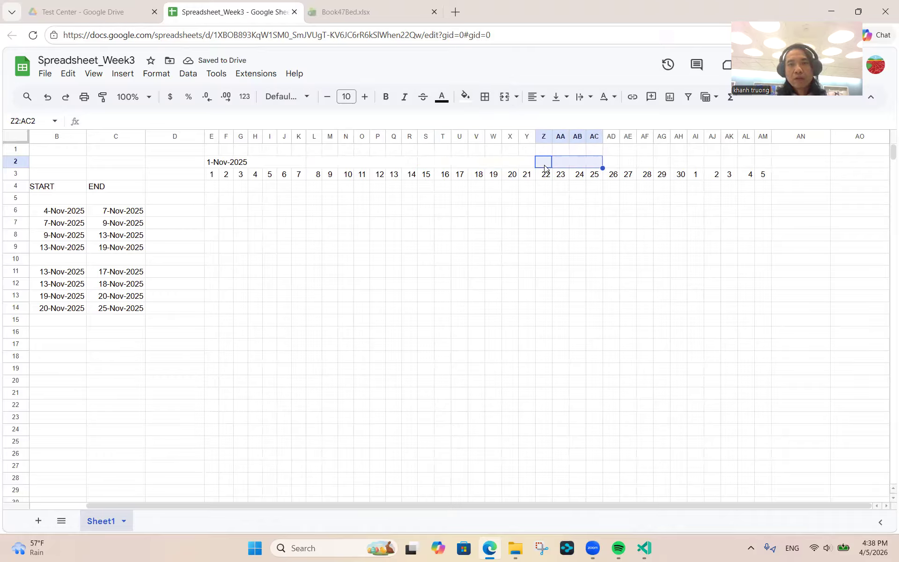
key("shift+Right")
key("shift+Right")
key("shift+Right")
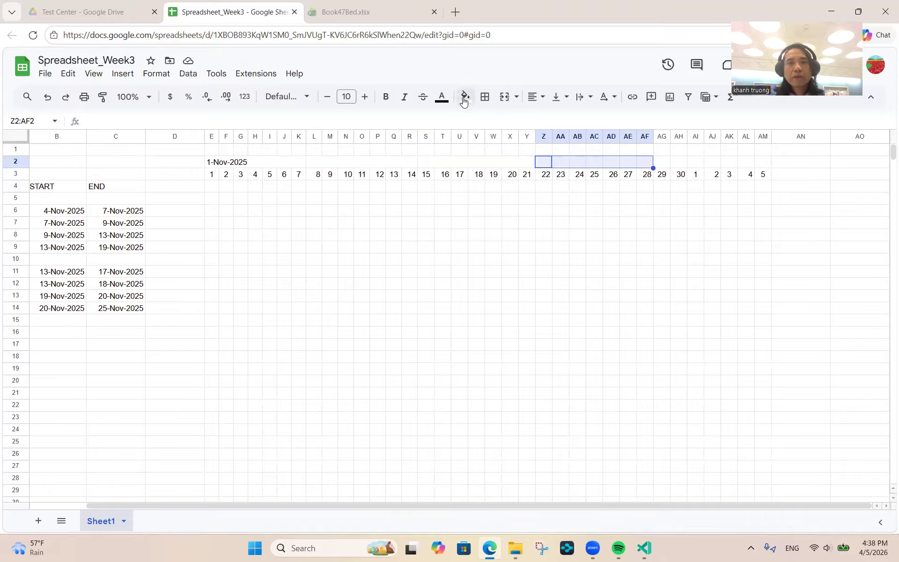
left_click(504, 101)
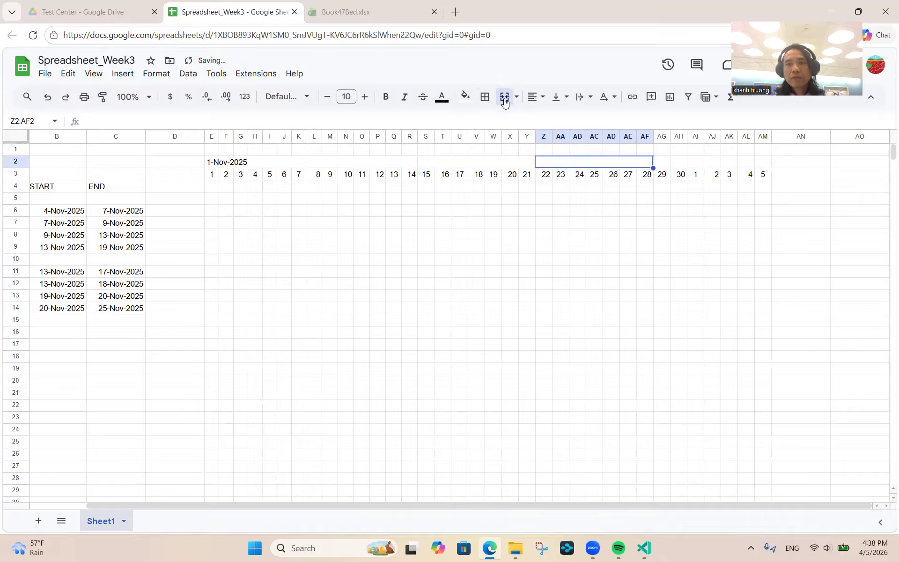
left_click(660, 164)
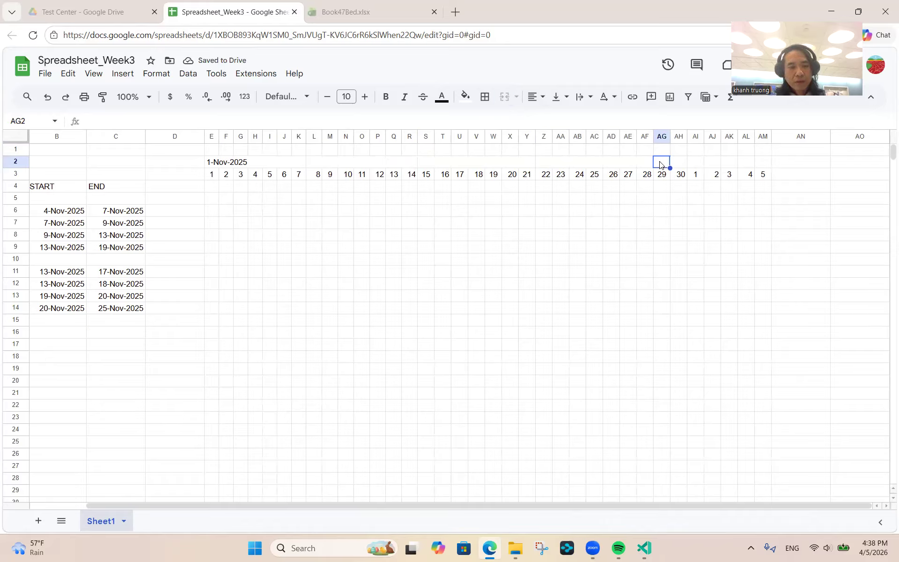
key("shift+Right")
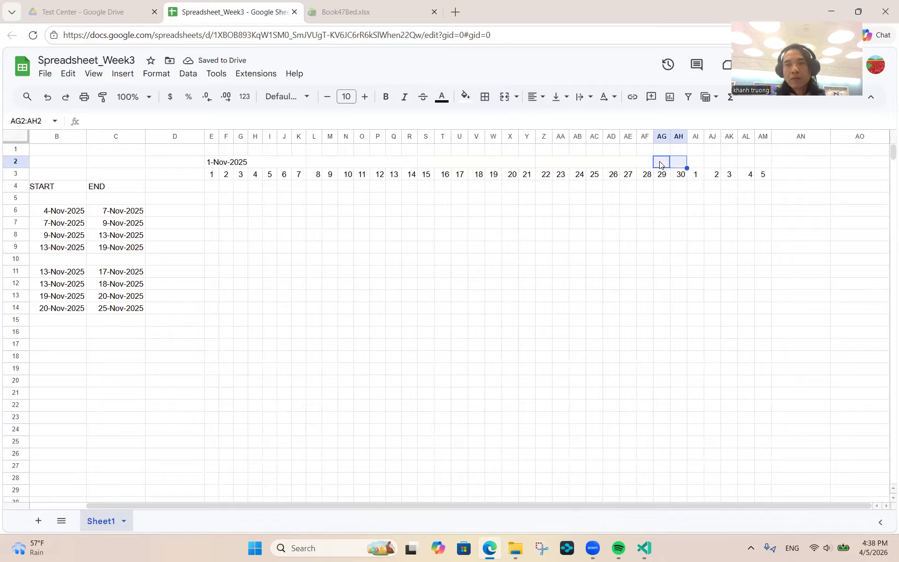
key("shift+Right")
key("shift+Right")
key("shift+Right")
key("shift+Right")
key("shift+Right")
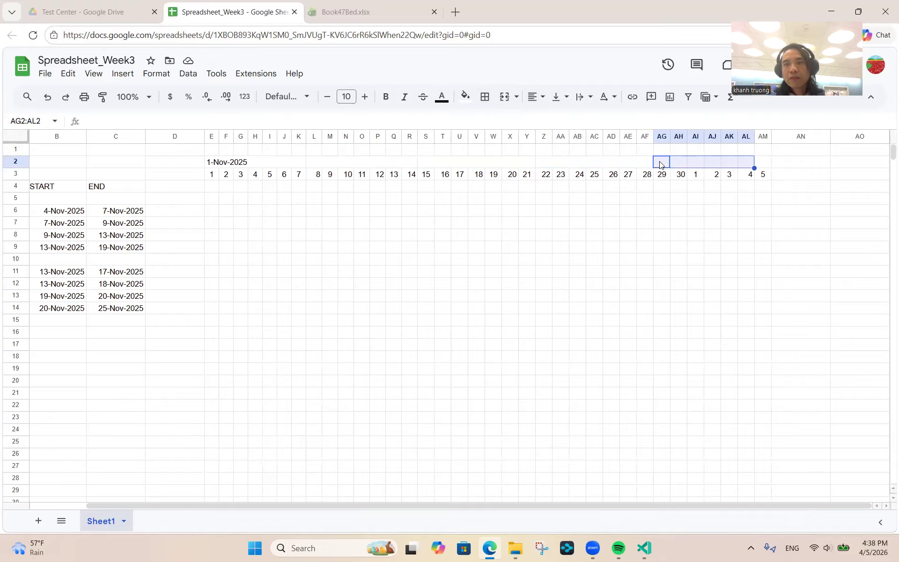
left_click(504, 98)
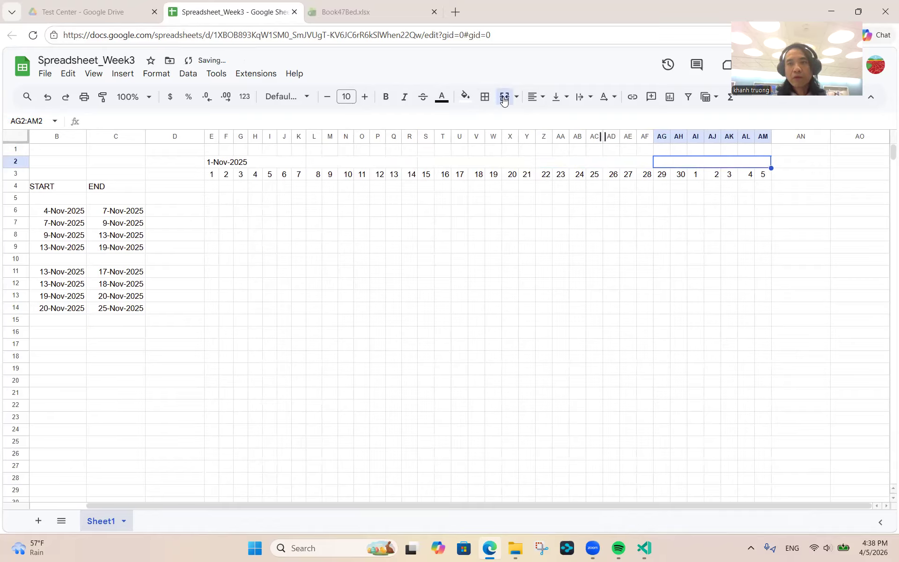
left_click(256, 166)
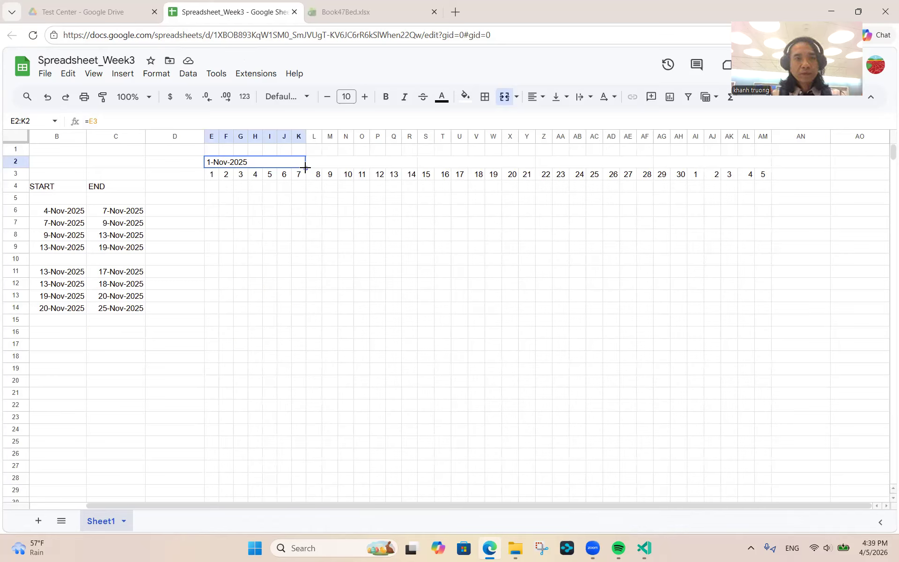
- Fill the week headers L2 to AM2 with 8-Nov-2025 through 29-Nov-2025
left_click_drag(305, 167, 424, 173)
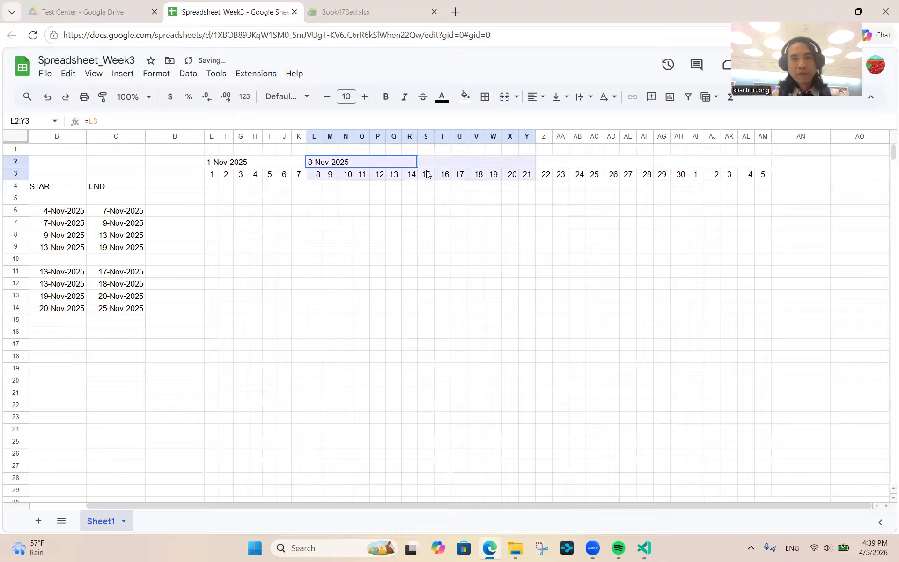
left_click(375, 162)
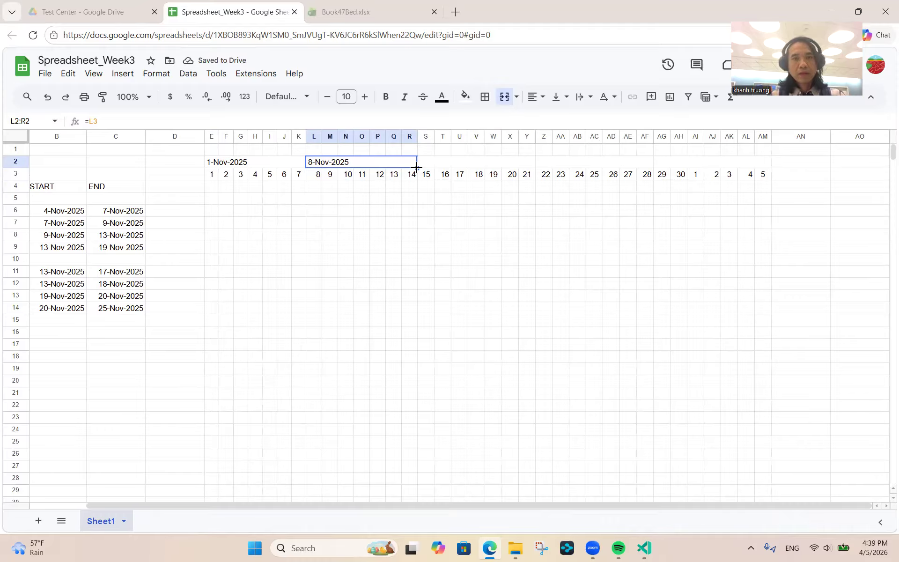
left_click_drag(417, 167, 766, 169)
left_click(567, 200)
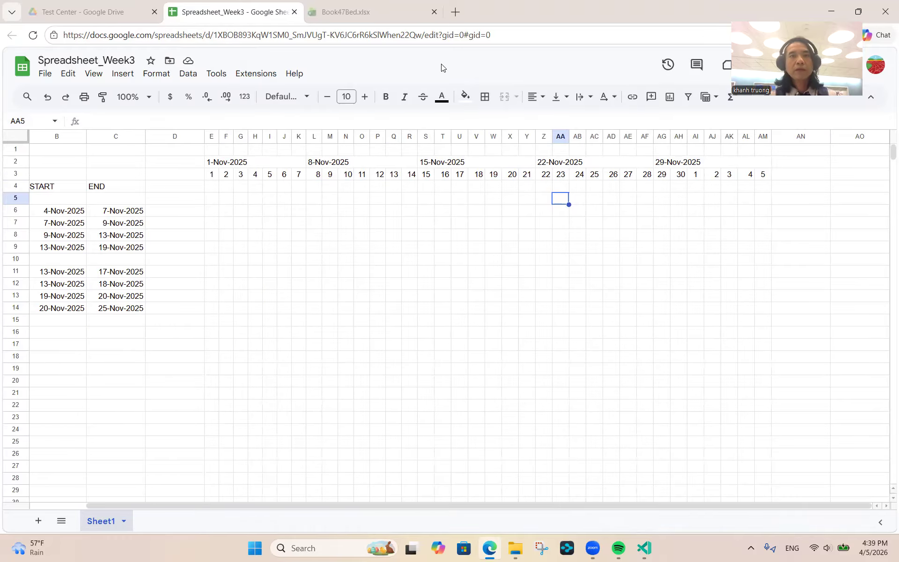
left_click(362, 14)
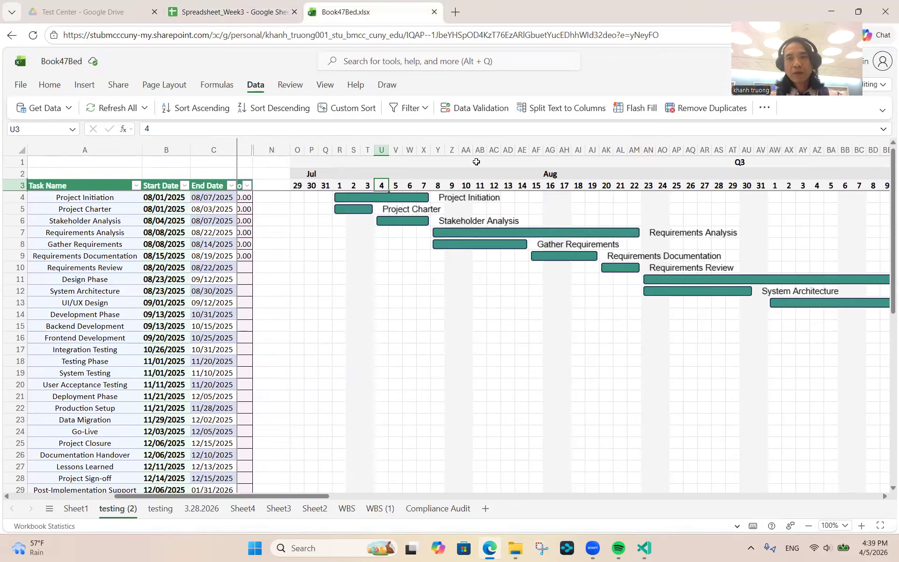
left_click(256, 3)
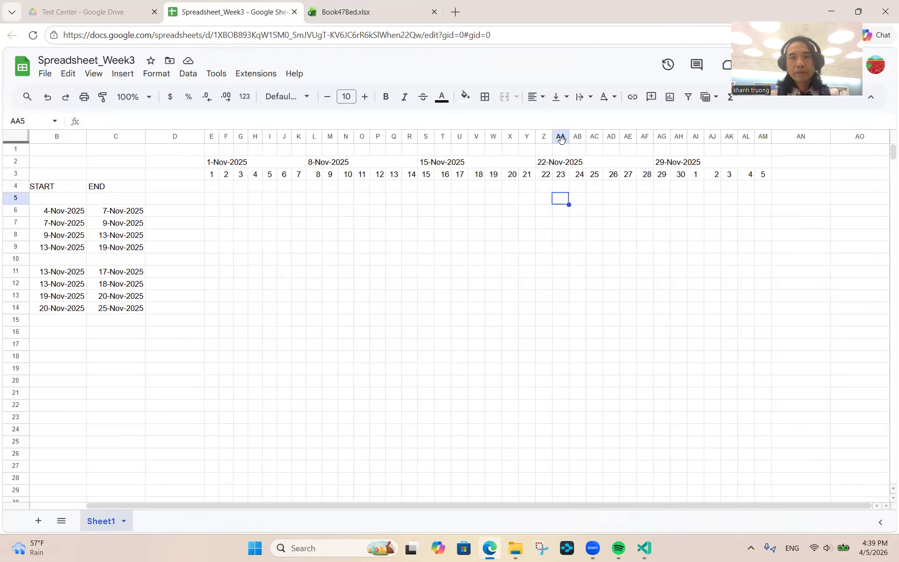
left_click(210, 175)
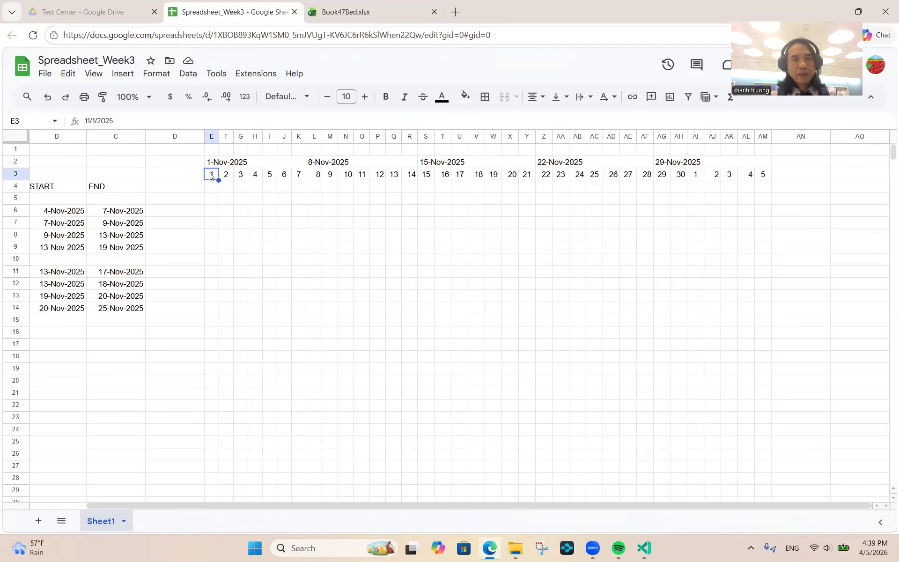
key("Up")
key("shift+Right")
key("shift+Right")
key("shift+Right")
key("shift+Right")
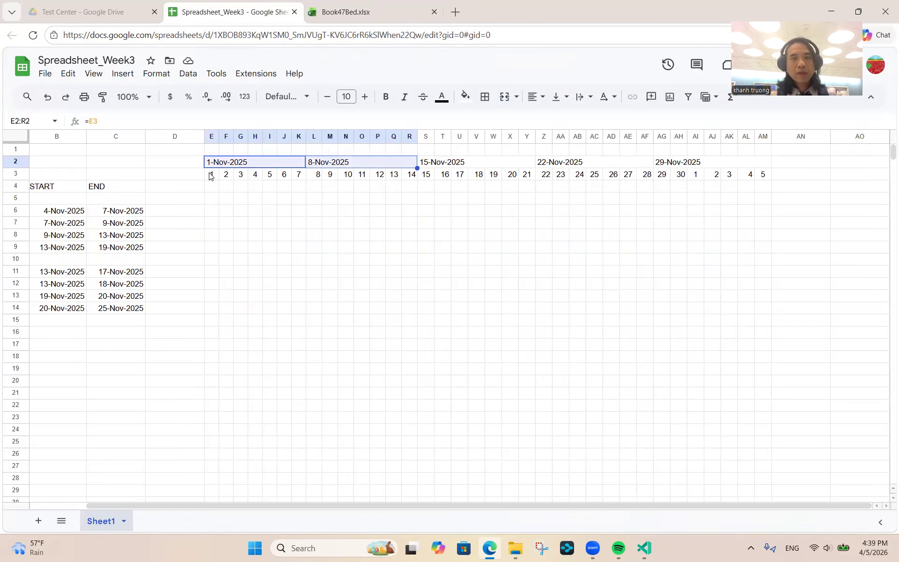
key("ctrl+space")
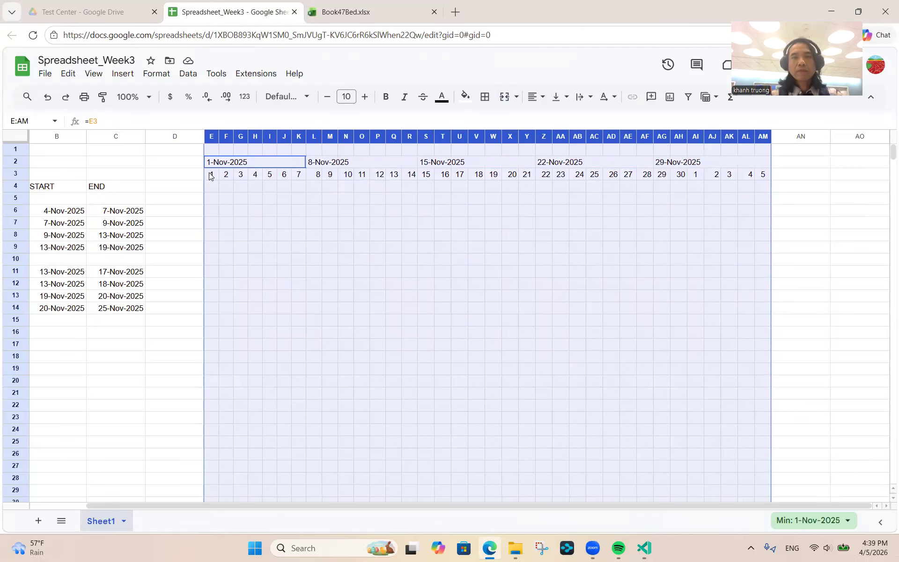
left_click_drag(220, 140, 218, 139)
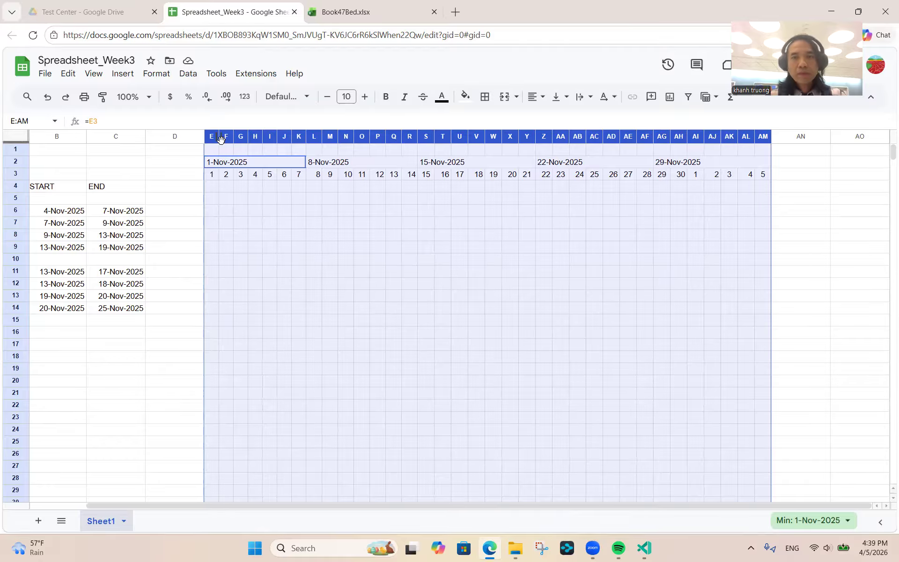
left_click(314, 172)
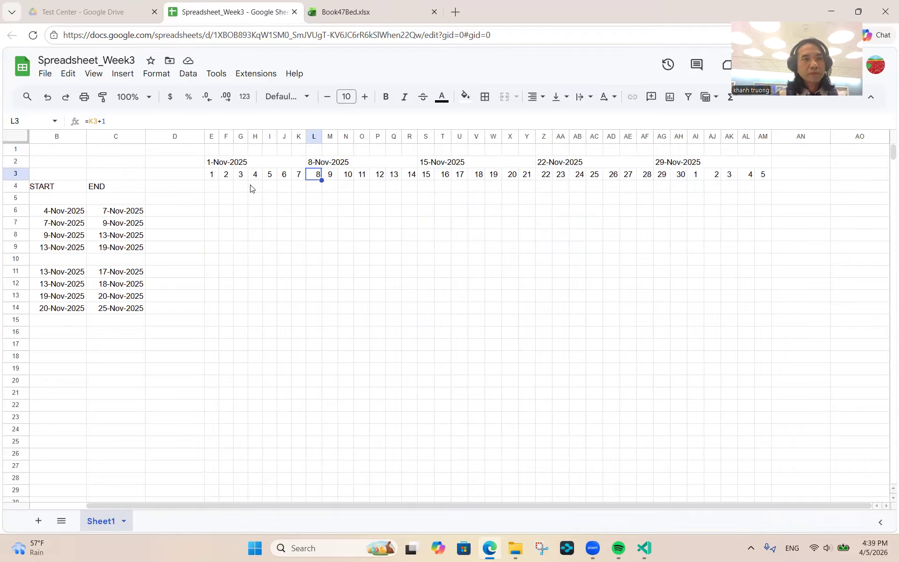
left_click(213, 190)
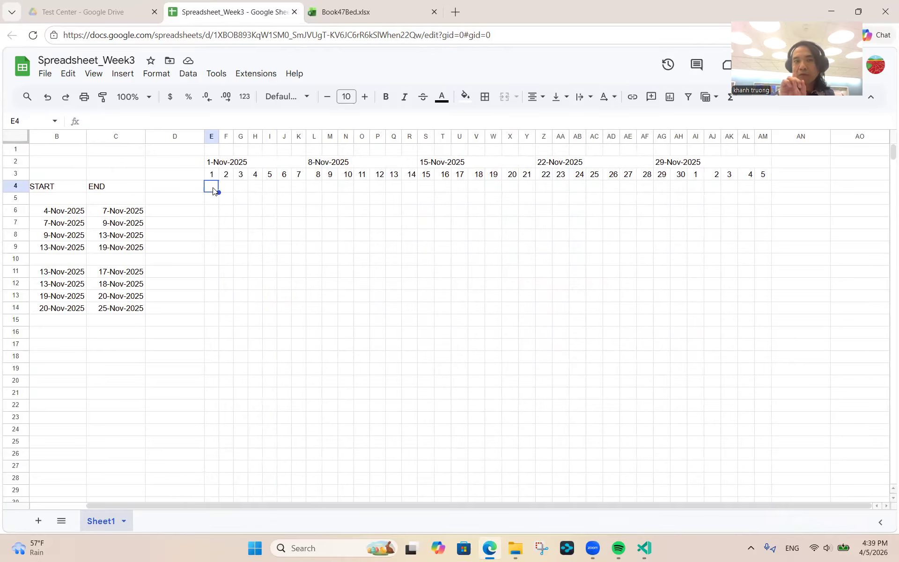
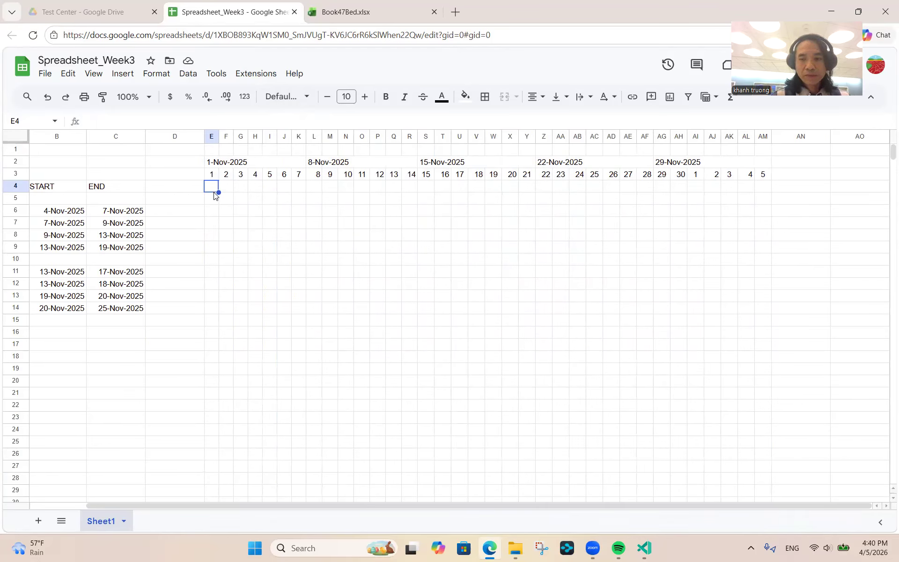
- Enter =TEXT(E3, "ddd") in E4 so it shows the weekday abbreviation Sat
type("=")
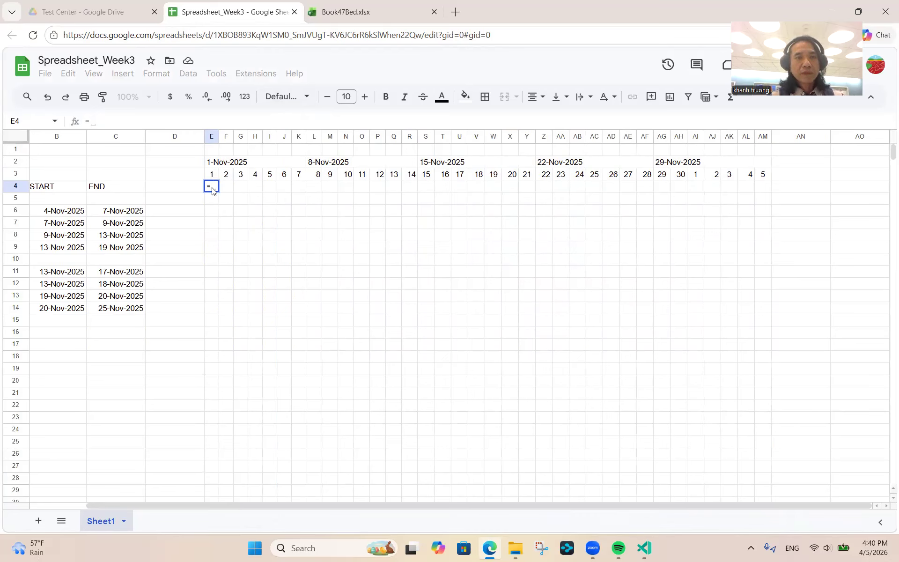
type("TEXT")
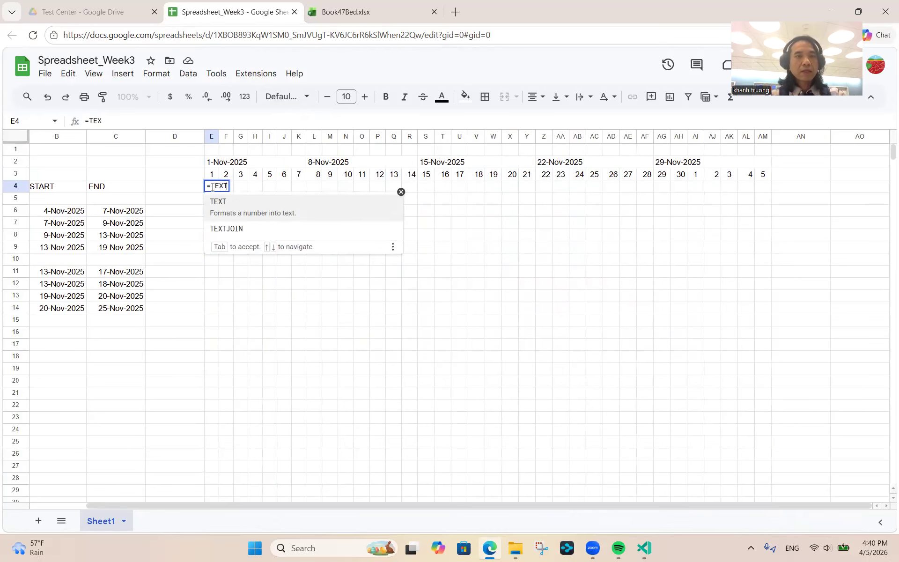
left_click(145, 120)
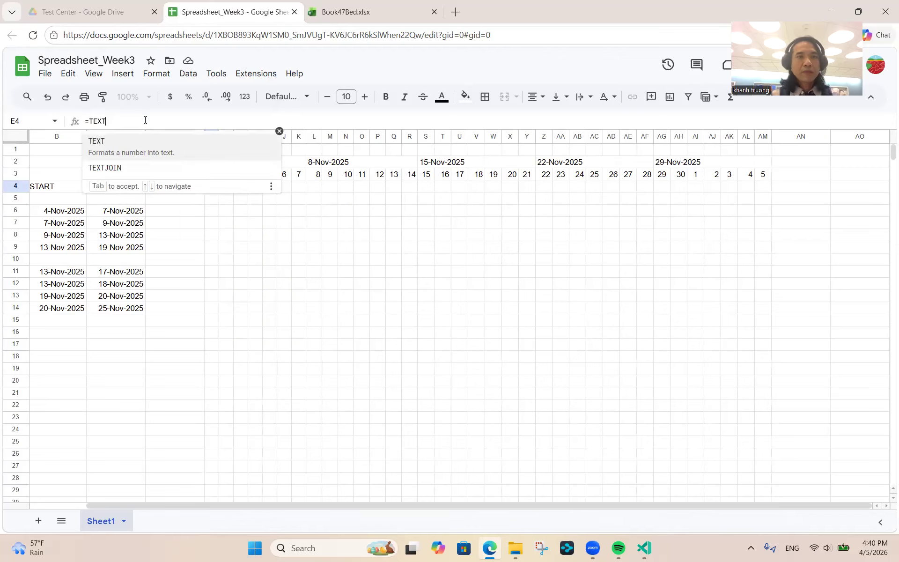
type("(")
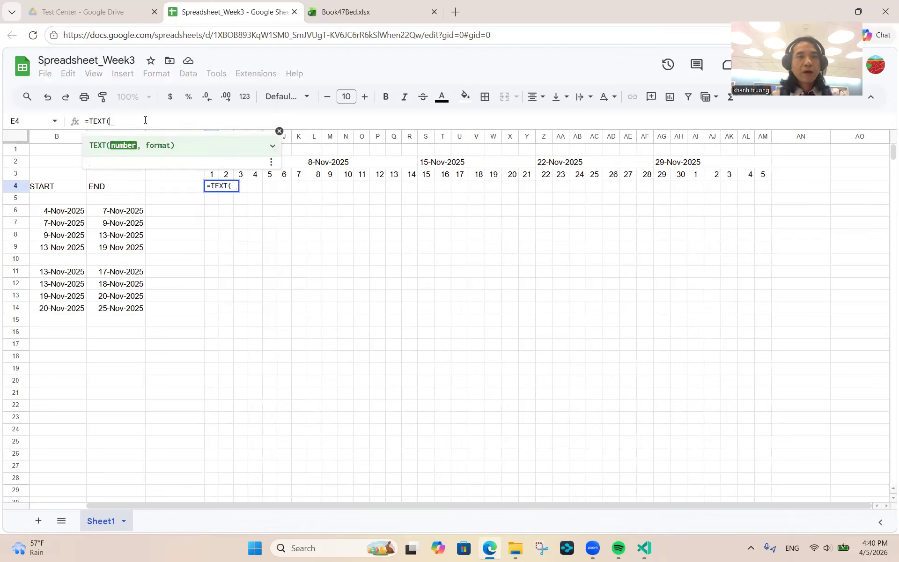
left_click(279, 133)
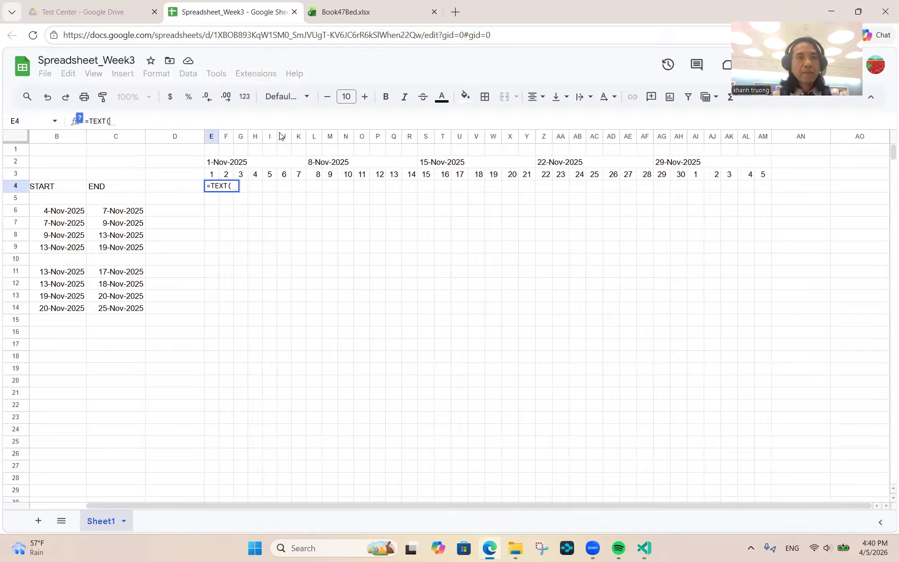
left_click(212, 173)
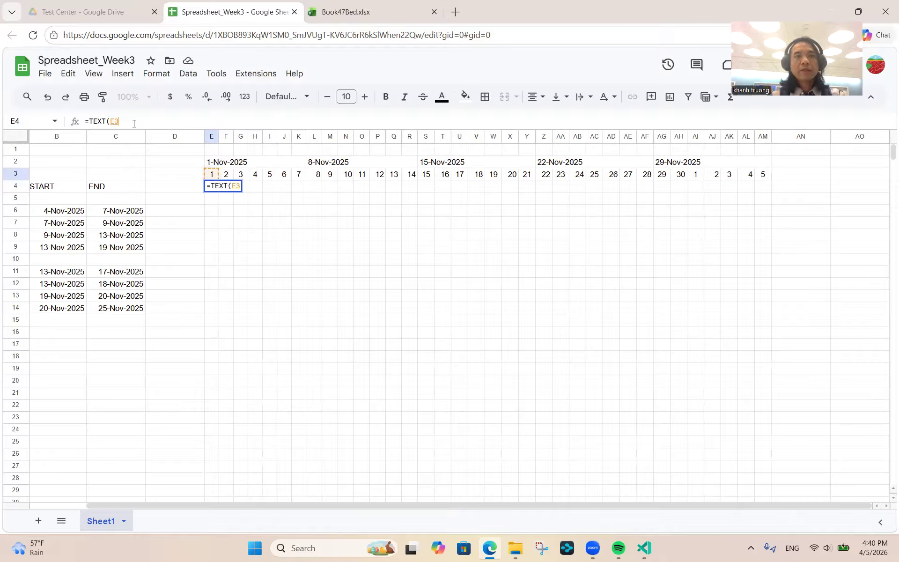
type(",")
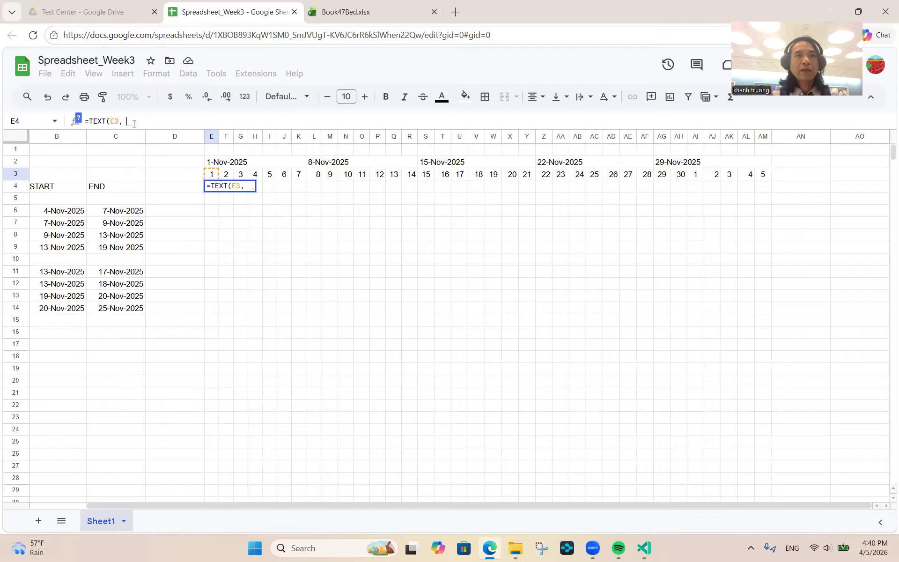
key("BackSpace")
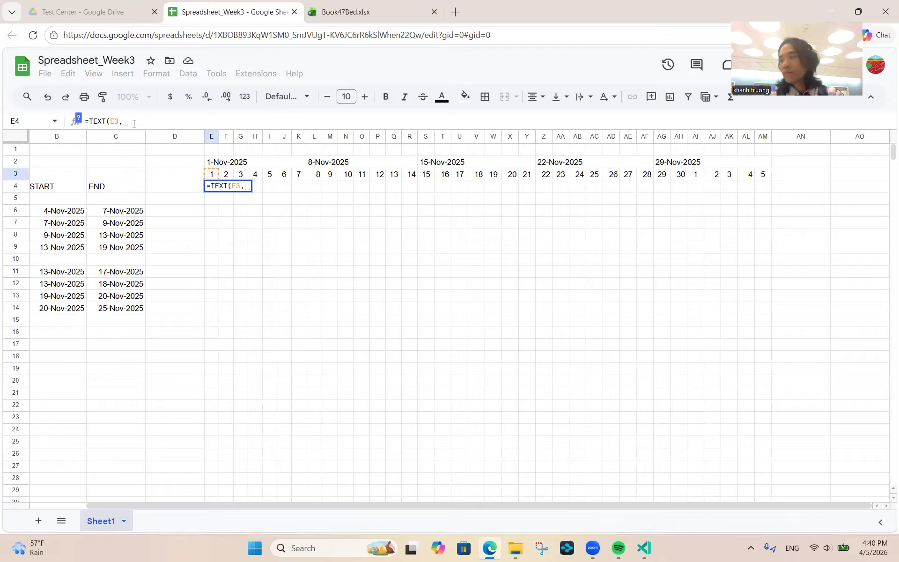
type("\"dd")
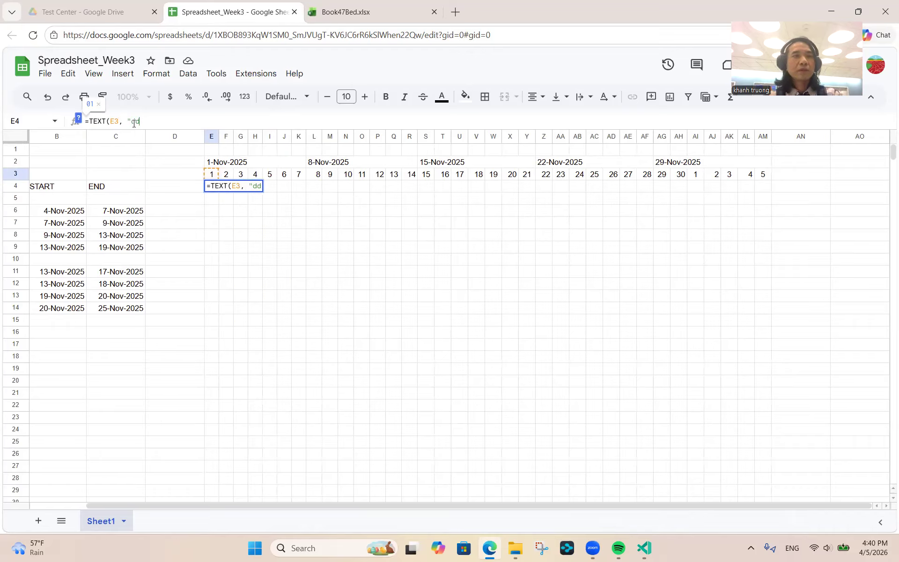
type("d\")")
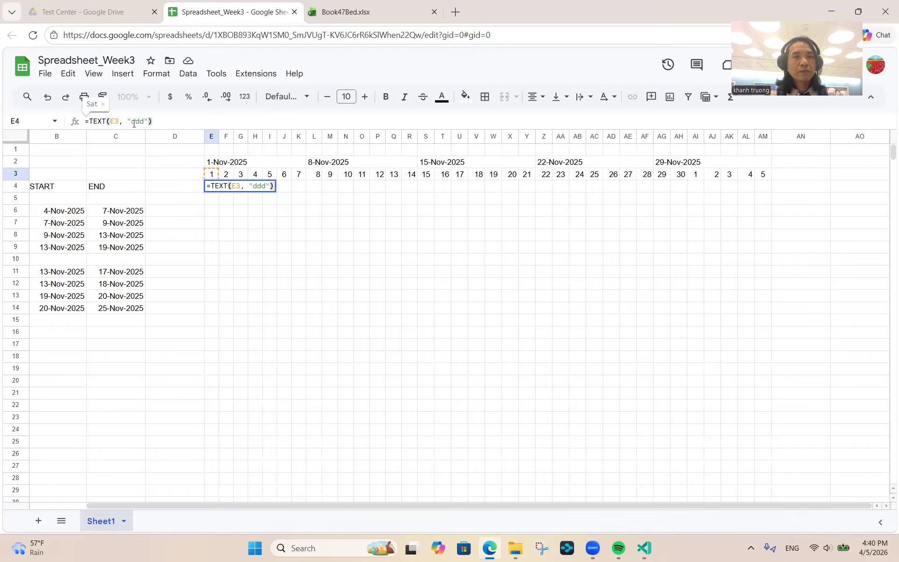
key("Return")
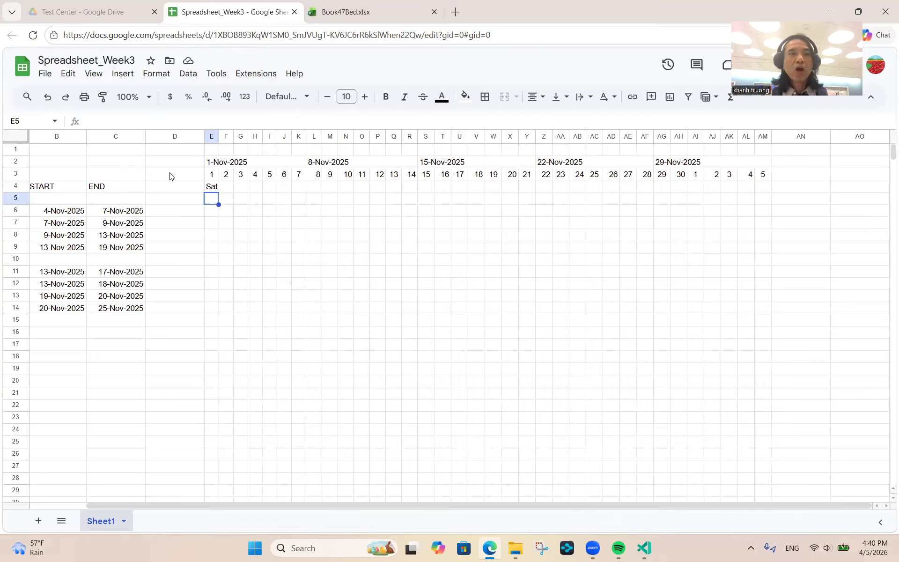
left_click(213, 178)
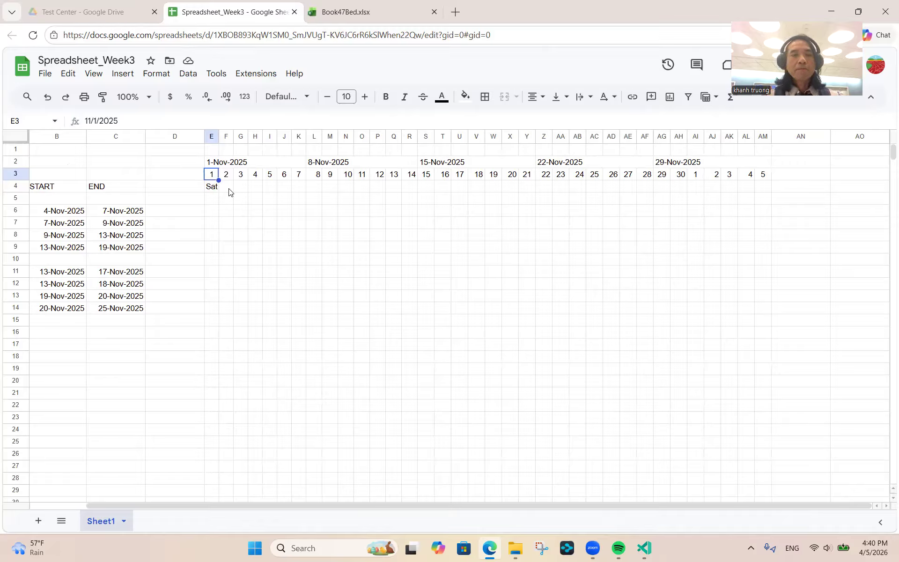
left_click(213, 189)
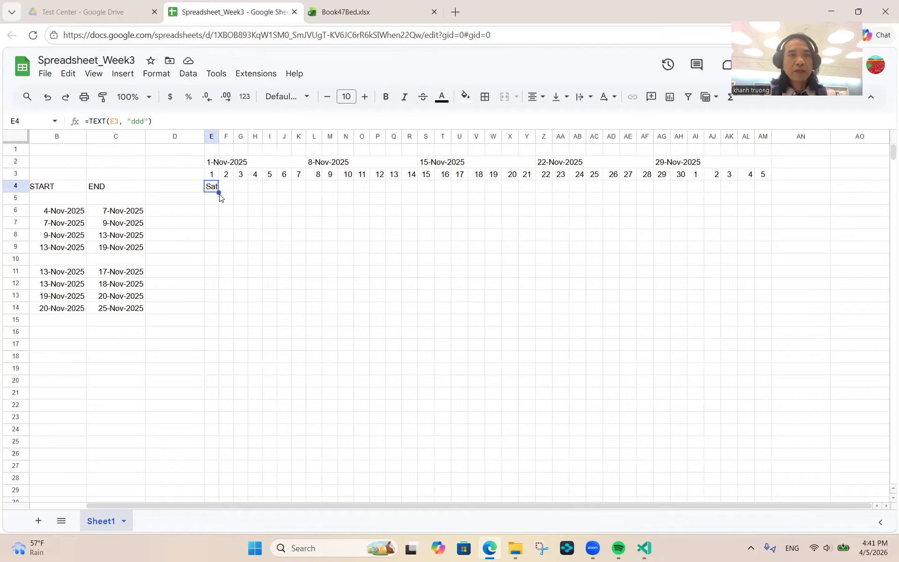
mouse_move(218, 191)
left_mouse_down()
mouse_move(405, 181)
mouse_move(517, 198)
mouse_move(768, 192)
mouse_move(321, 204)
mouse_move(231, 192)
left_mouse_up()
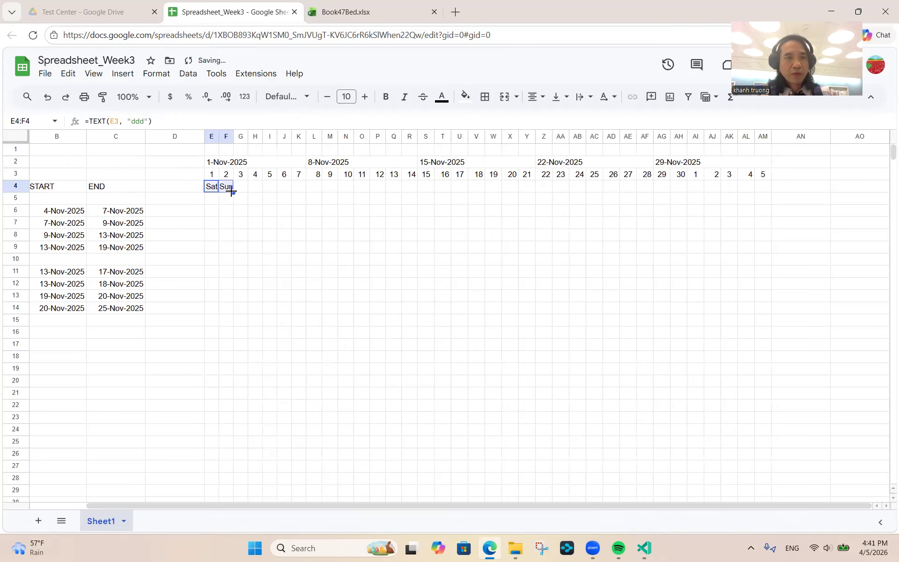
key("ctrl+z")
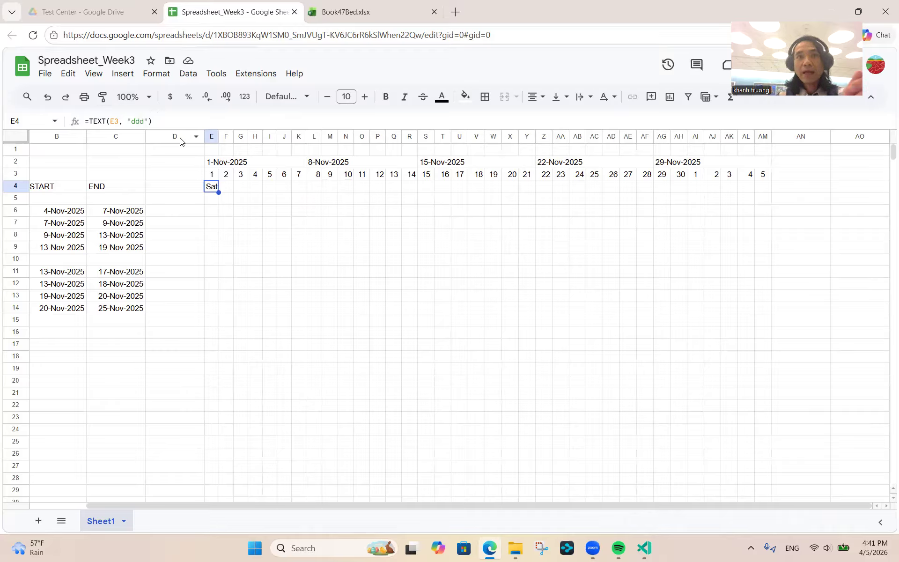
- Wrap E4's formula as =LEFT( TEXT(E3, "ddd"),1) so it shows just S
left_click(91, 119)
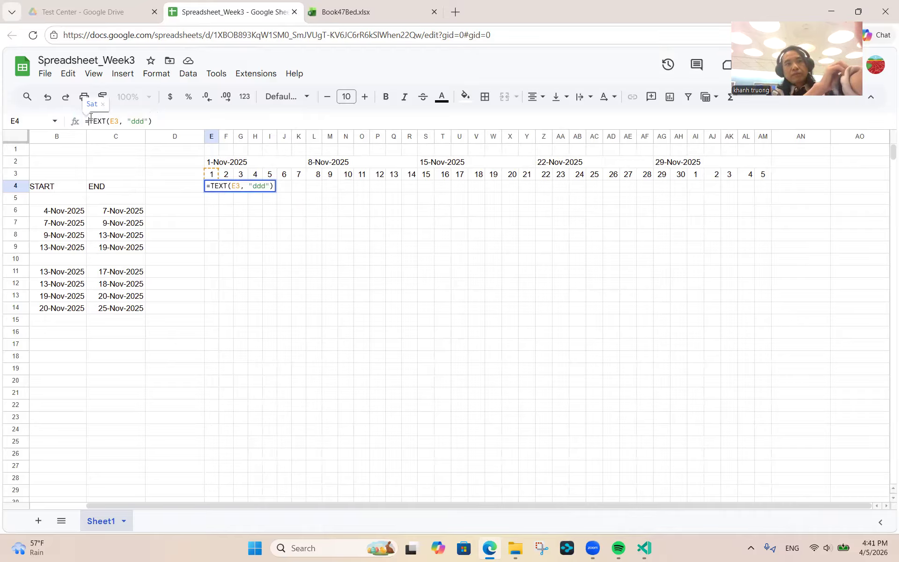
type("L")
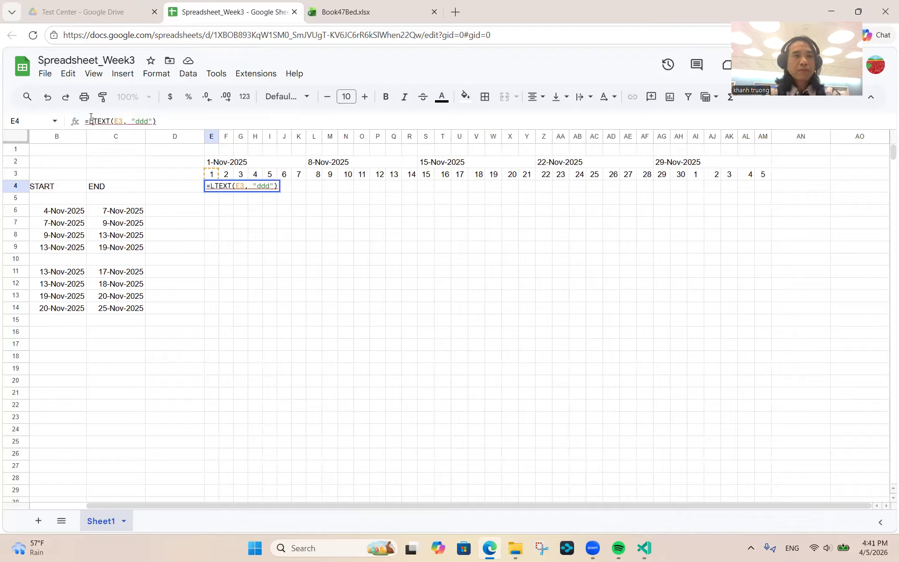
type("EFT")
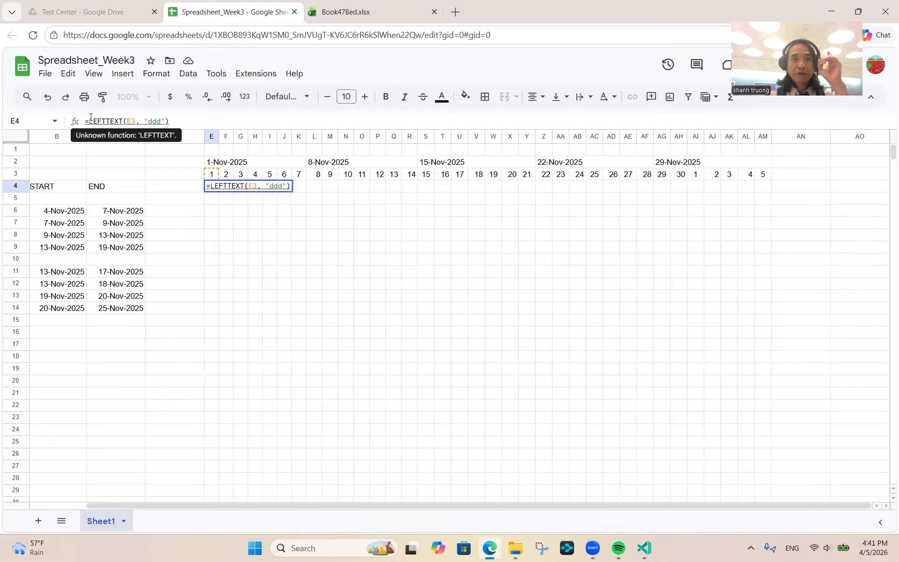
left_click(169, 119)
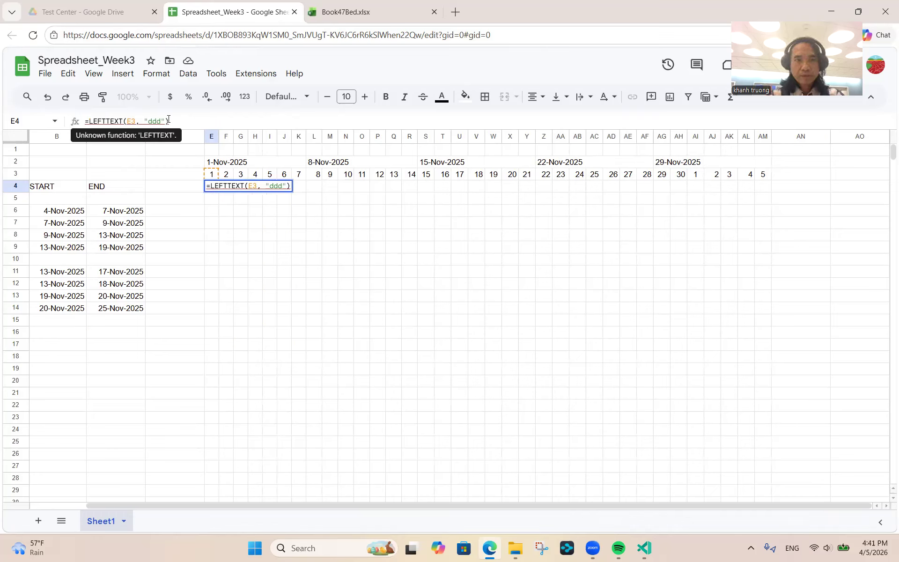
type("(")
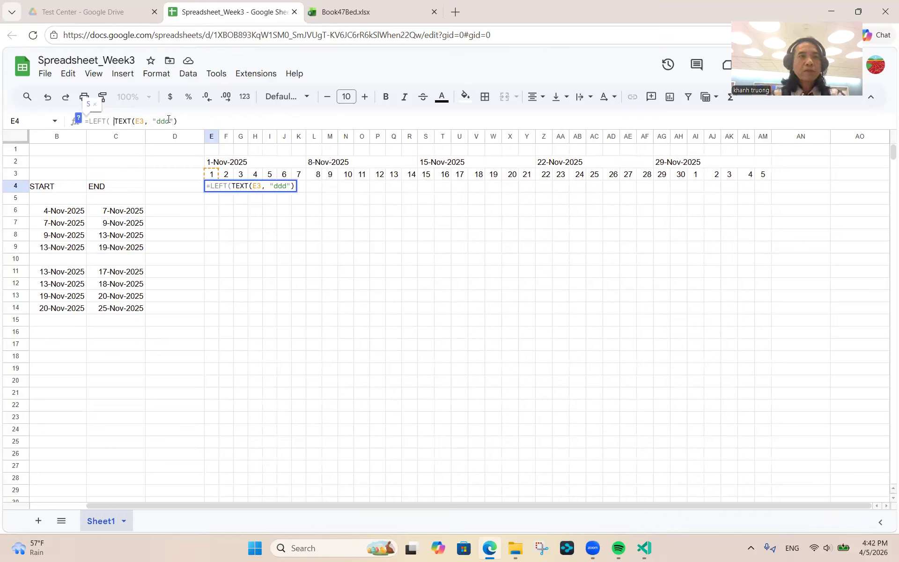
key("Right")
key("Right")
key("Right")
key("Right")
key("Right")
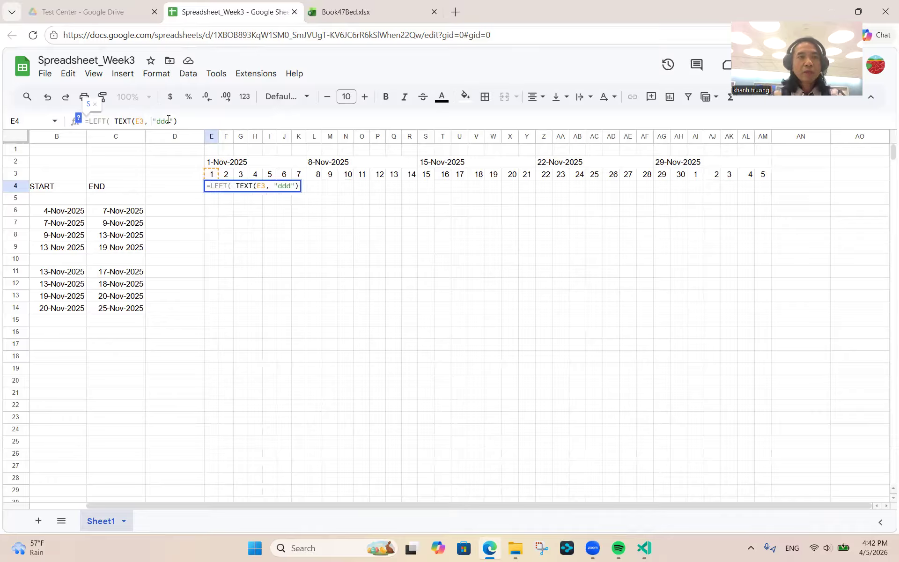
key("Right")
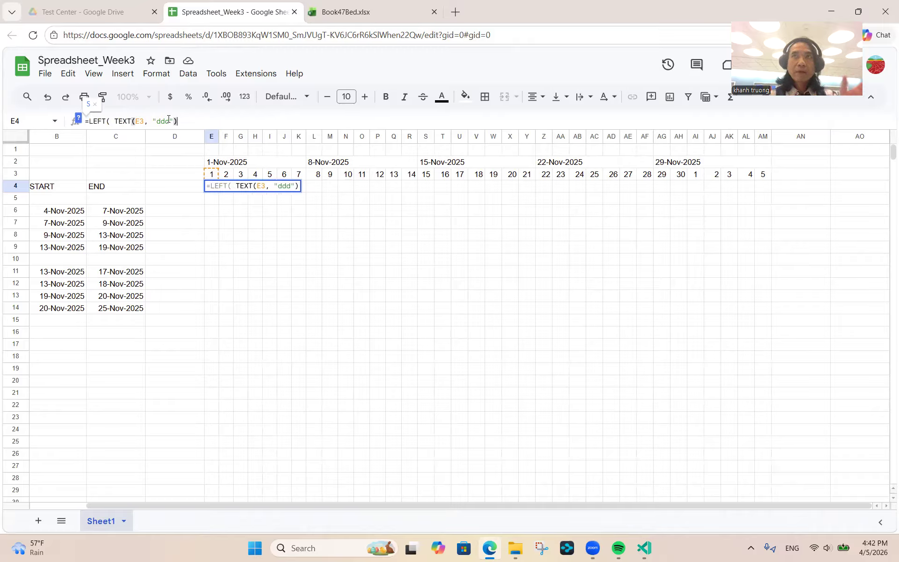
type(",1")
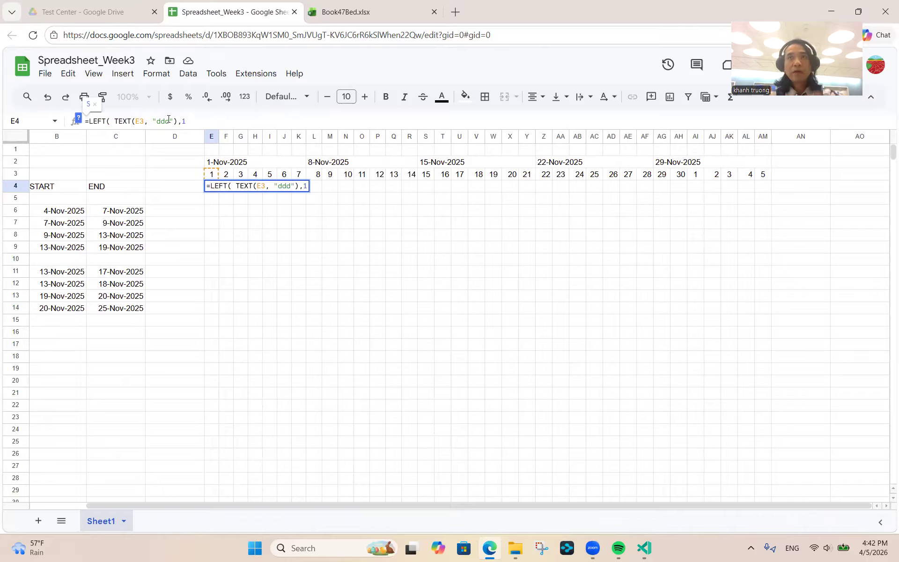
type(")")
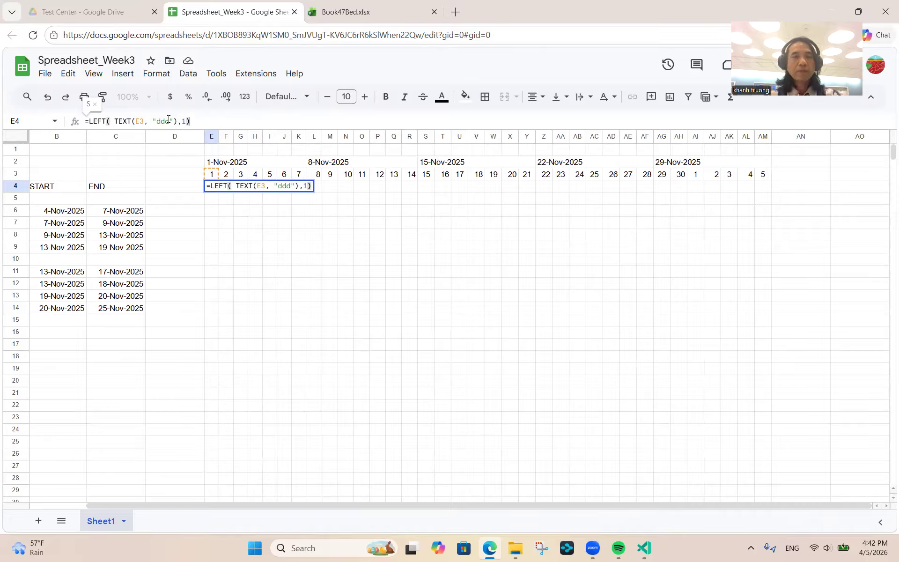
key("Return")
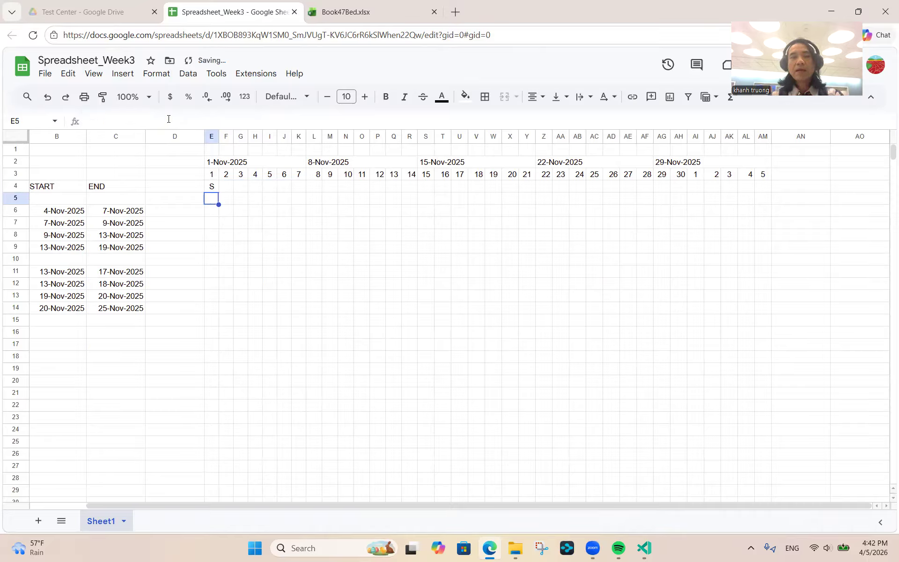
- Fill the weekday-letter formula from E4 across row 4 through column AM
left_click(211, 187)
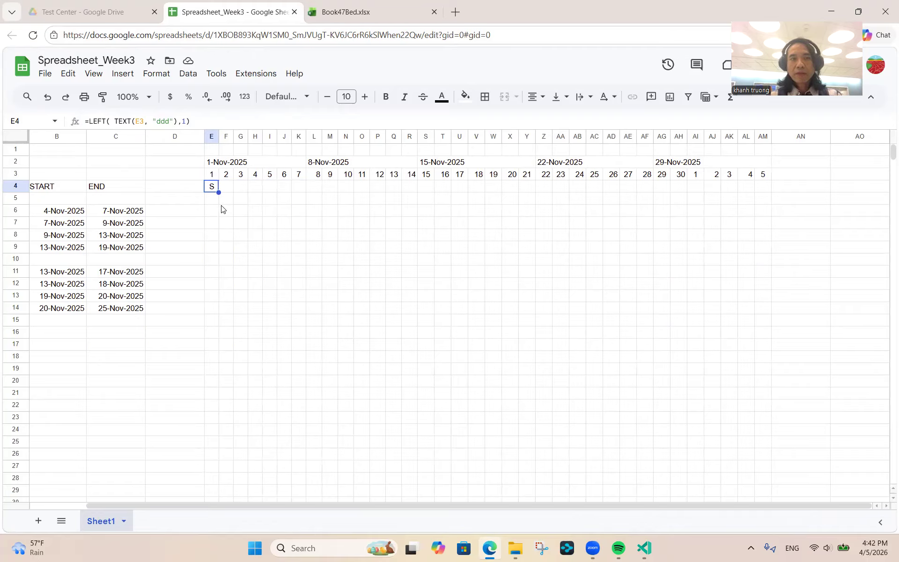
left_click_drag(218, 193, 768, 195)
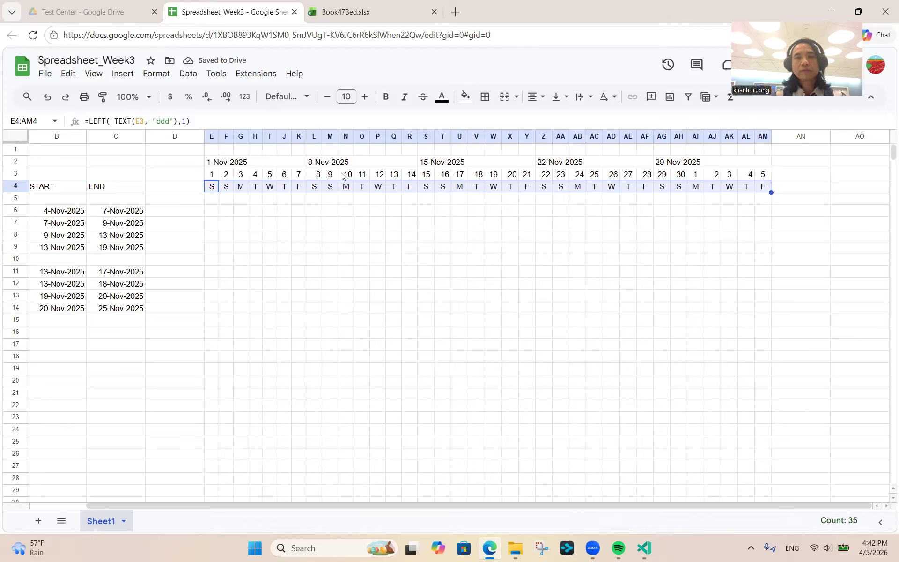
left_click(297, 188)
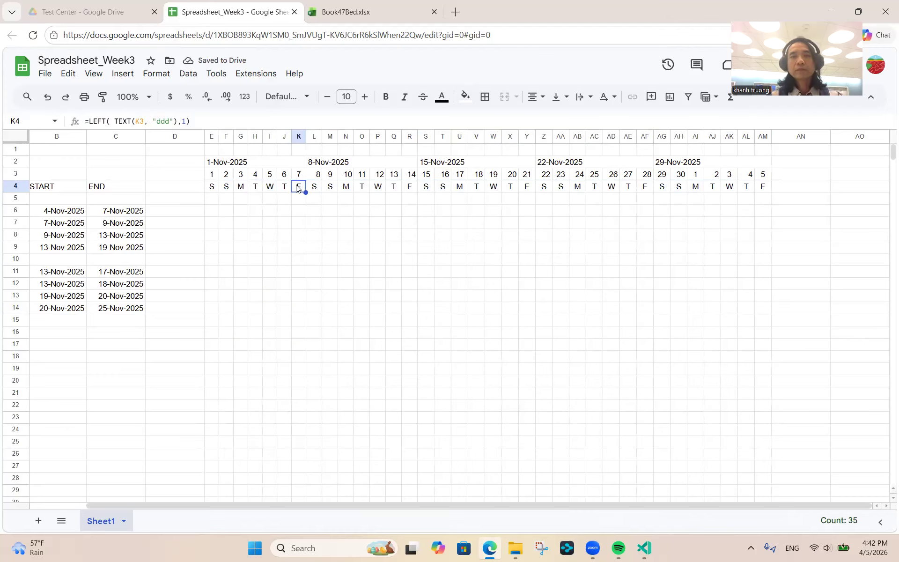
- Reduce the font of the day-number and weekday rows E3:AM4 to size 9
left_click(216, 176)
key("shift+Right")
key("shift+Right")
key("shift+Right")
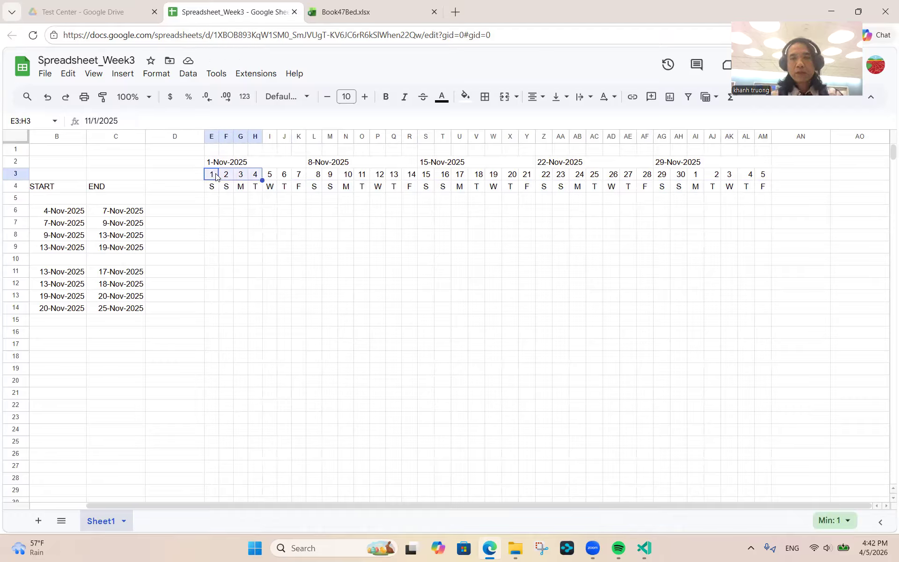
key("shift+Right")
key("shift+Right")
key("shift+Right")
key("shift+Right")
key("shift+Right")
key("shift+Right")
key("shift+Right")
key("shift+Right")
key("shift+Right")
key("shift+Right")
key("shift+Right")
key("shift+Right")
key("shift+Right")
key("shift+Right")
key("shift+Right")
key("shift+Right")
key("shift+Right")
key("shift+Right")
key("shift+Right")
key("shift+Right")
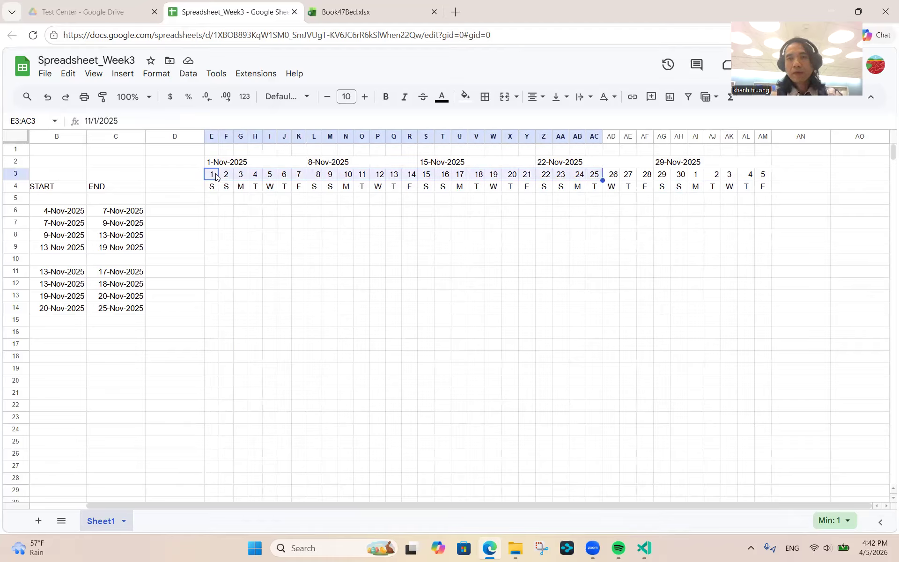
key("shift+Right")
key("shift+Right")
key("shift+Right")
key("shift+Right")
key("shift+Right")
key("shift+Right")
key("shift+Right")
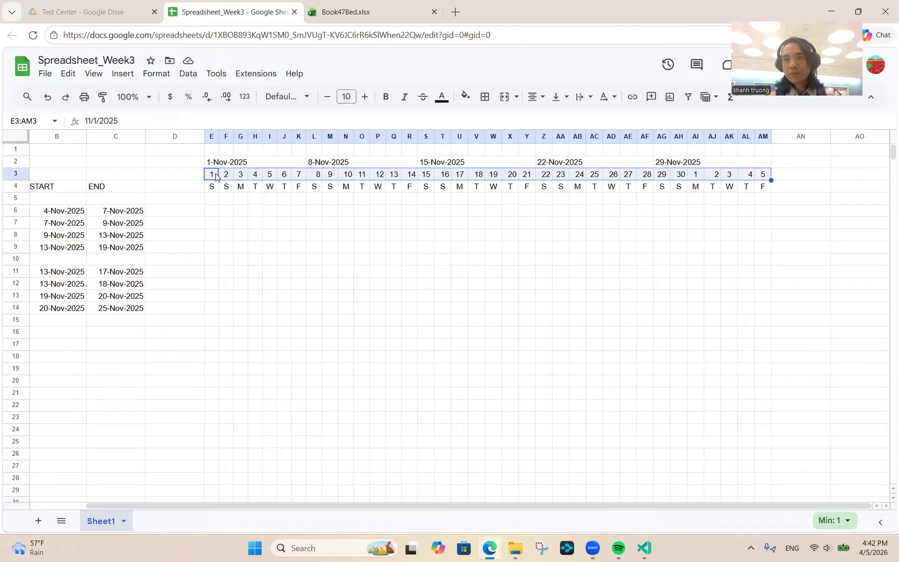
key("shift+Down")
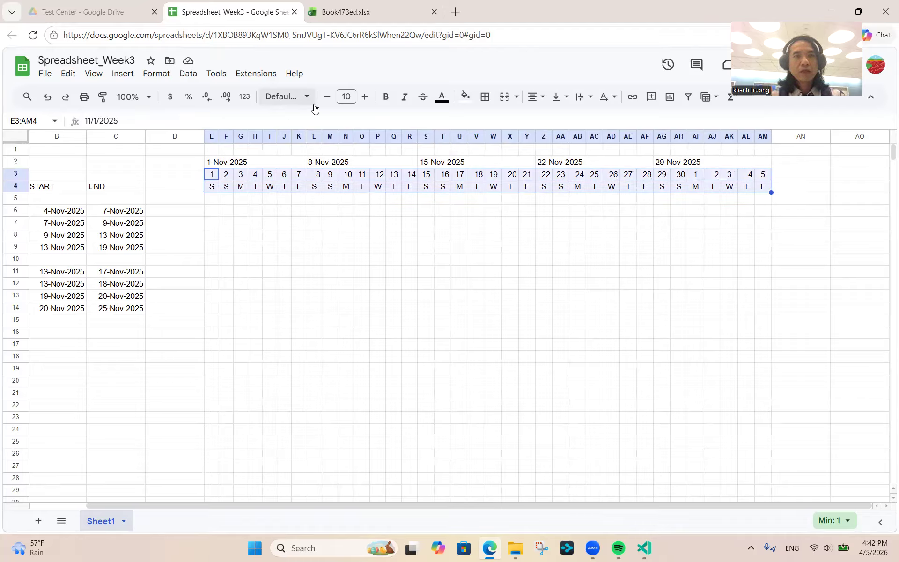
left_click(327, 98)
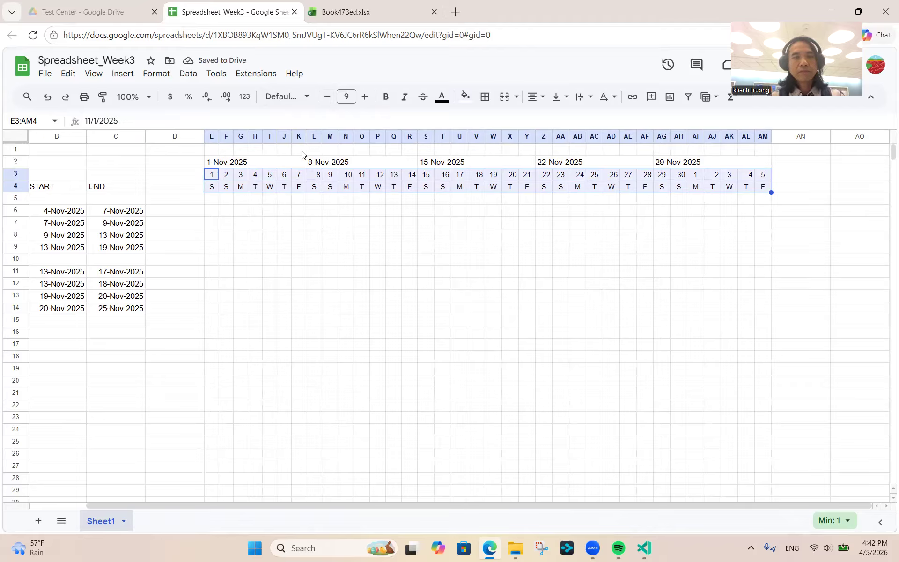
left_click(273, 150)
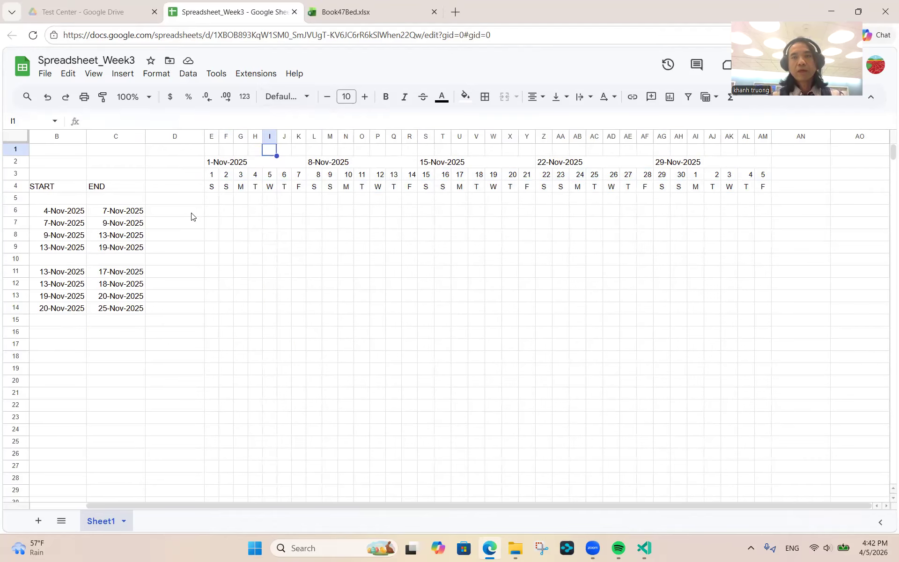
left_click(378, 14)
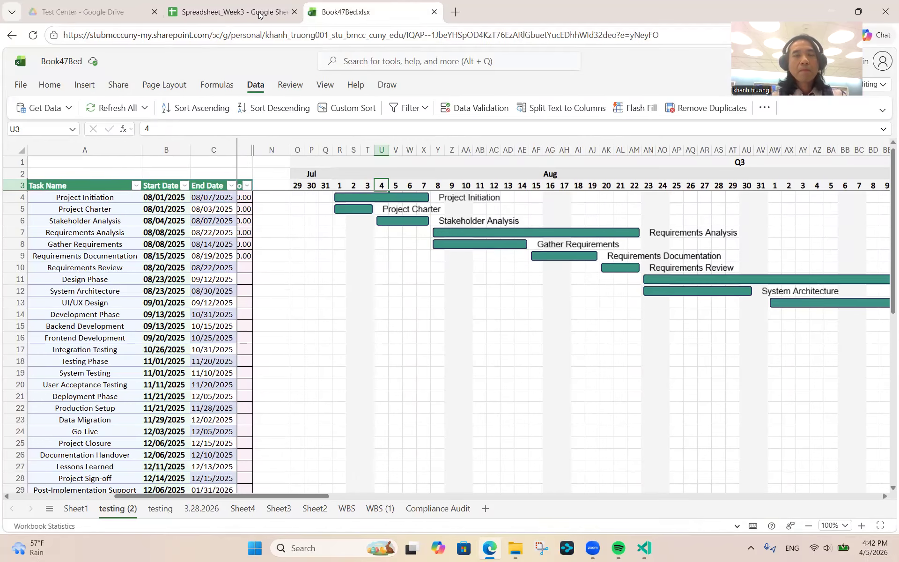
left_click(261, 15)
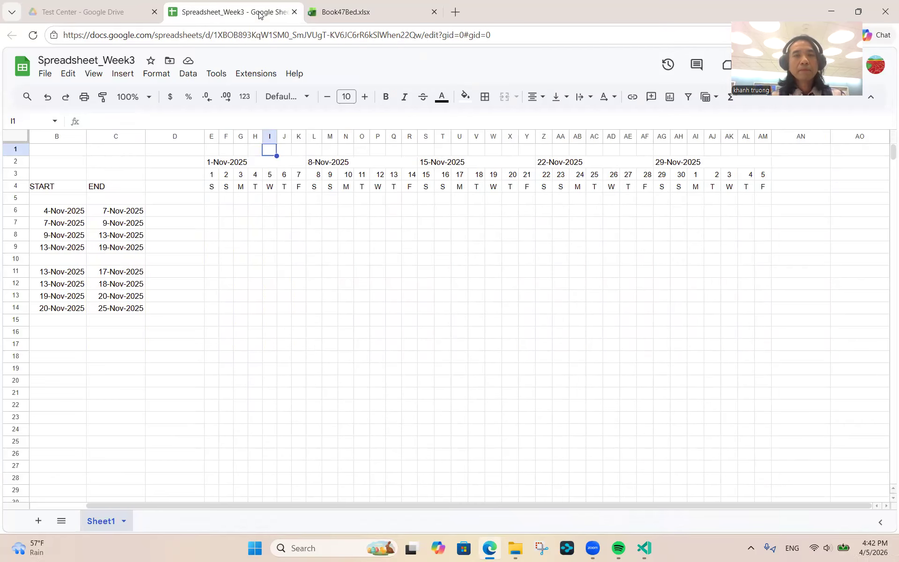
left_click(213, 177)
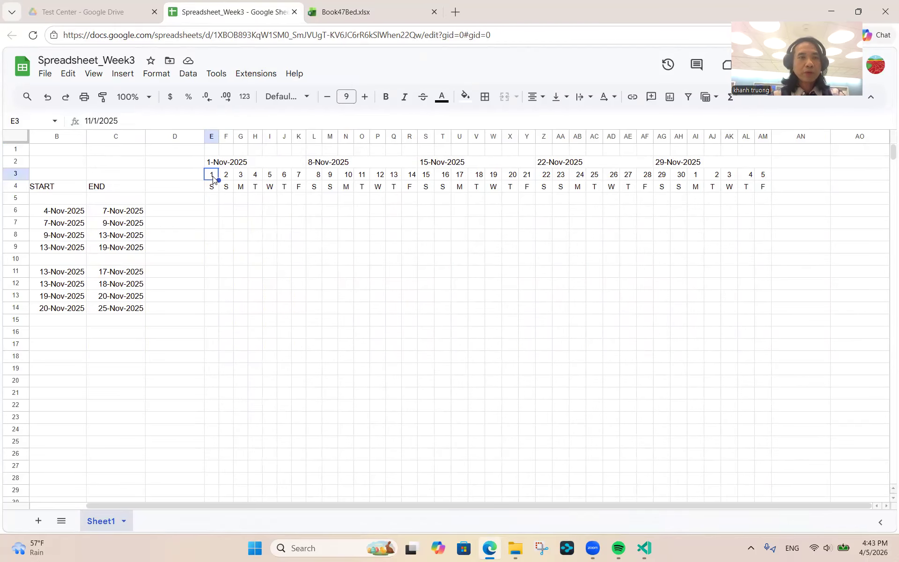
key("Down")
key("Down")
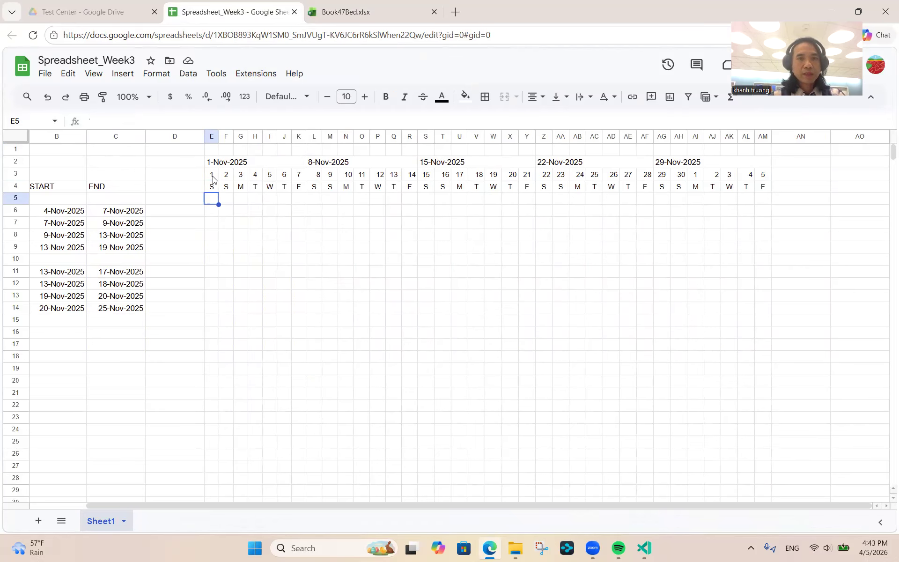
key("Up")
key("Down")
key("Up")
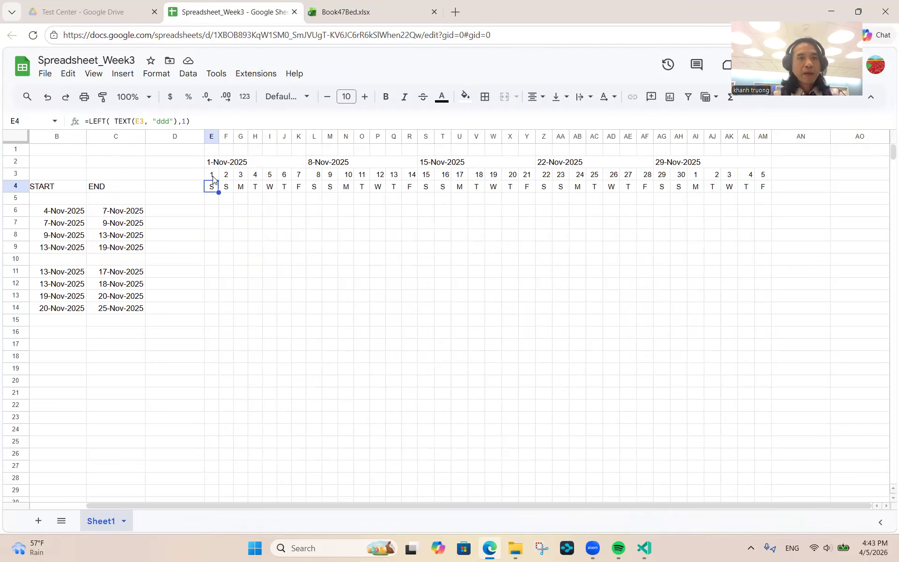
key("Left")
key("Left")
key("Left")
key("Left")
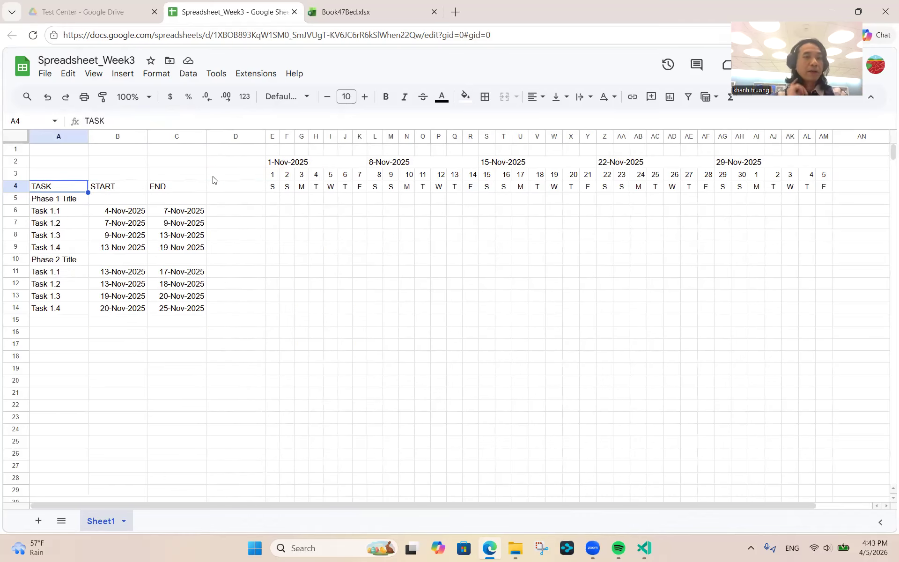
key("shift+Right")
key("shift+Right")
key("shift+Right")
key("shift+Right")
key("shift+Right")
key("shift+Right")
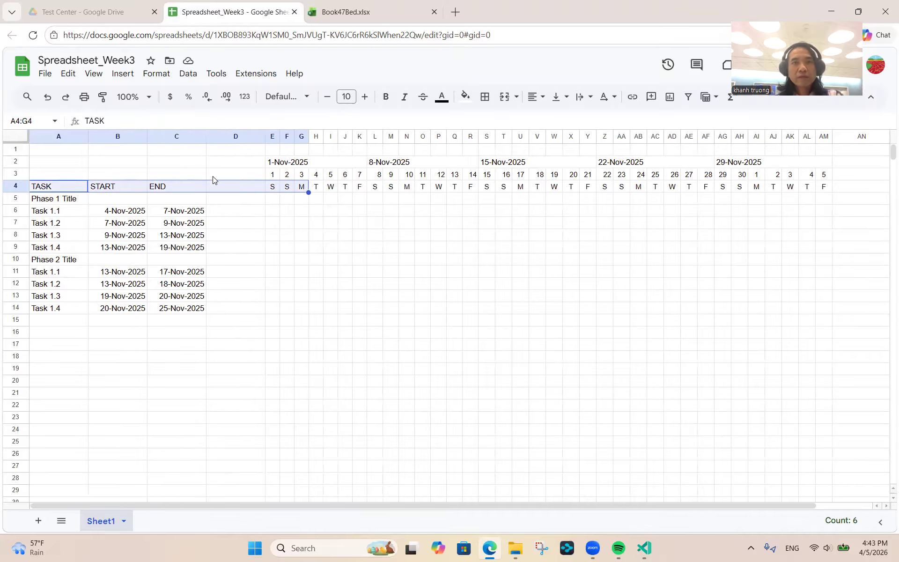
left_click(356, 12)
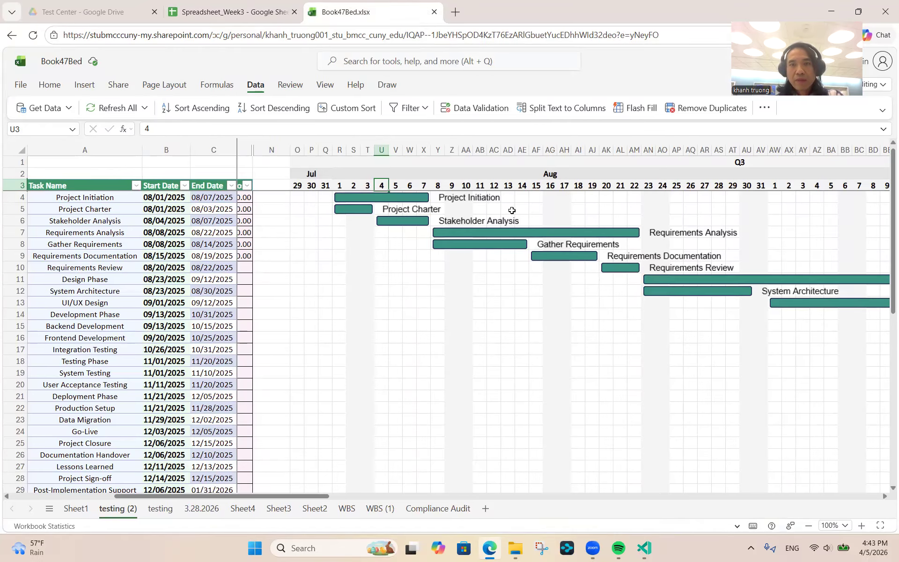
left_click(207, 7)
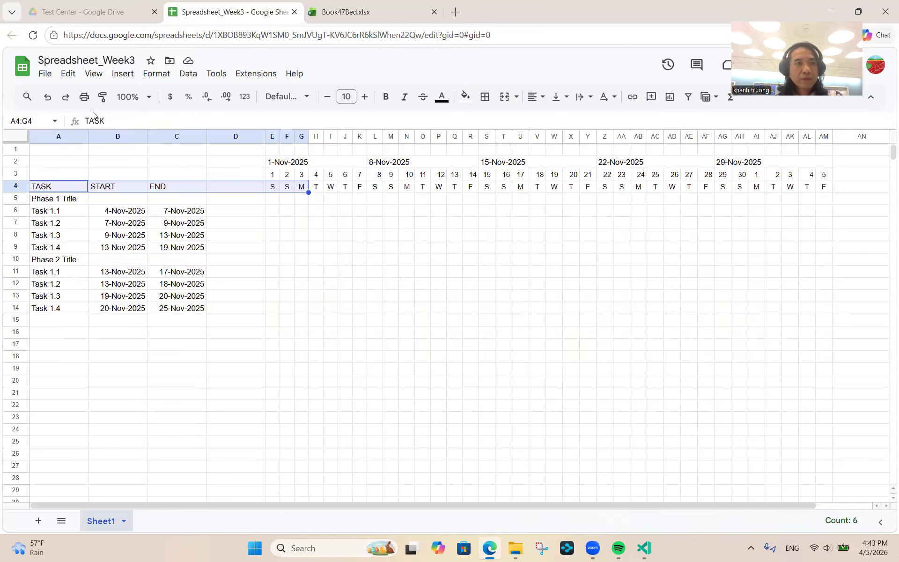
left_click(47, 189)
key("shift+Right")
key("shift+Right")
key("shift+Right")
key("shift+Right")
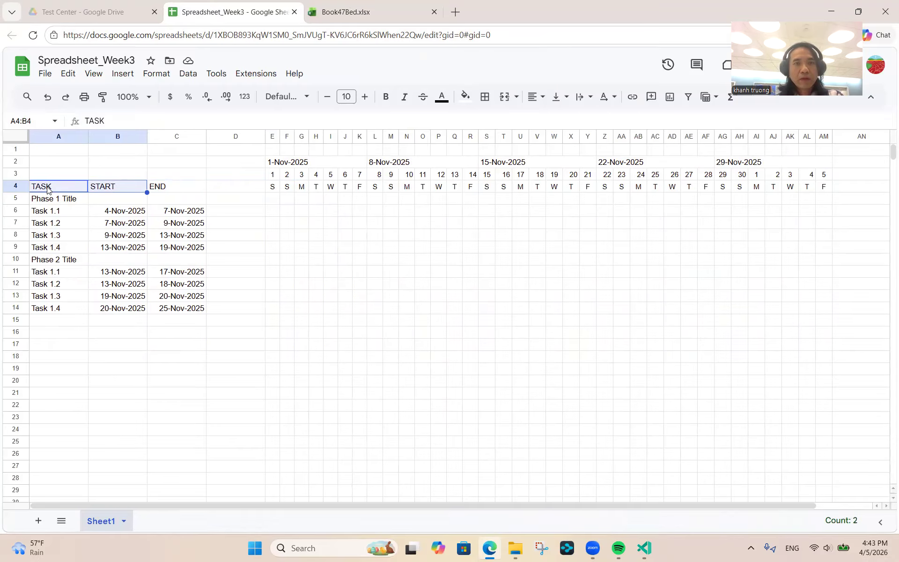
key("shift+Right")
key("shift+Right")
key("shift+Right")
key("shift+Right")
key("shift+Right")
key("shift+Right")
key("shift+Right")
key("shift+Right")
key("shift+Right")
key("shift+Right")
key("shift+Right")
key("shift+Right")
key("shift+Right")
key("shift+Right")
key("shift+Right")
key("shift+Right")
key("shift+Right")
key("shift+Right")
key("shift+Right")
key("shift+Right")
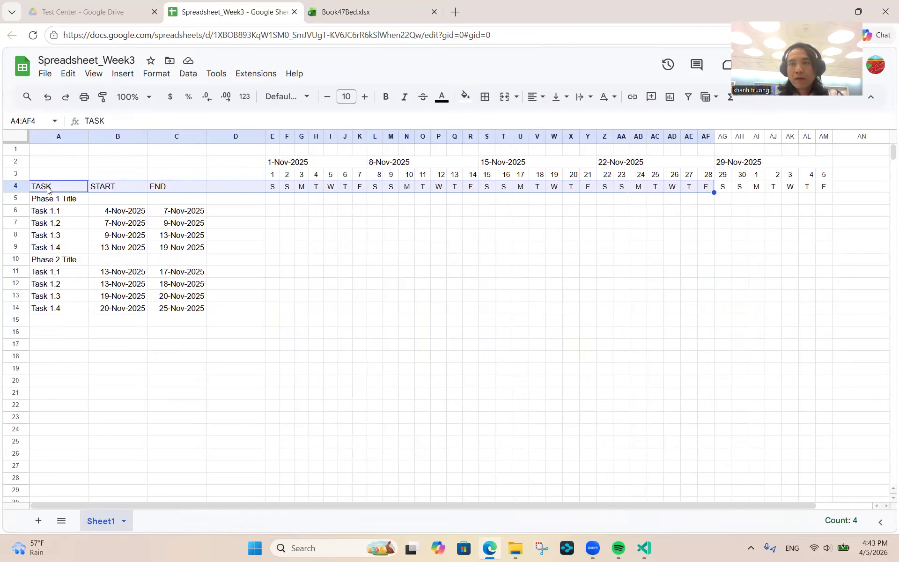
key("shift+Right")
key("shift+Right")
key("shift+Right")
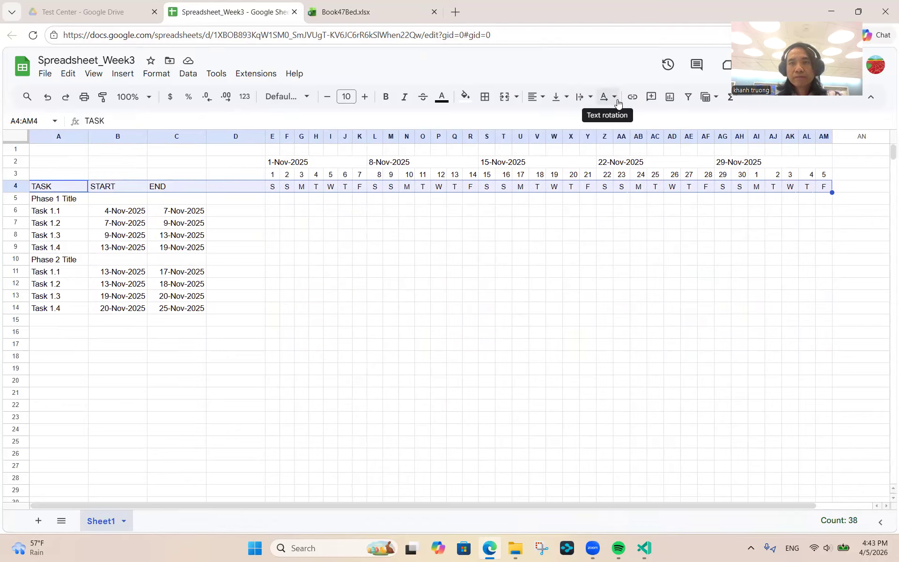
- Give header row A4:AM4 a dark gray 2 fill and white text
left_click(463, 100)
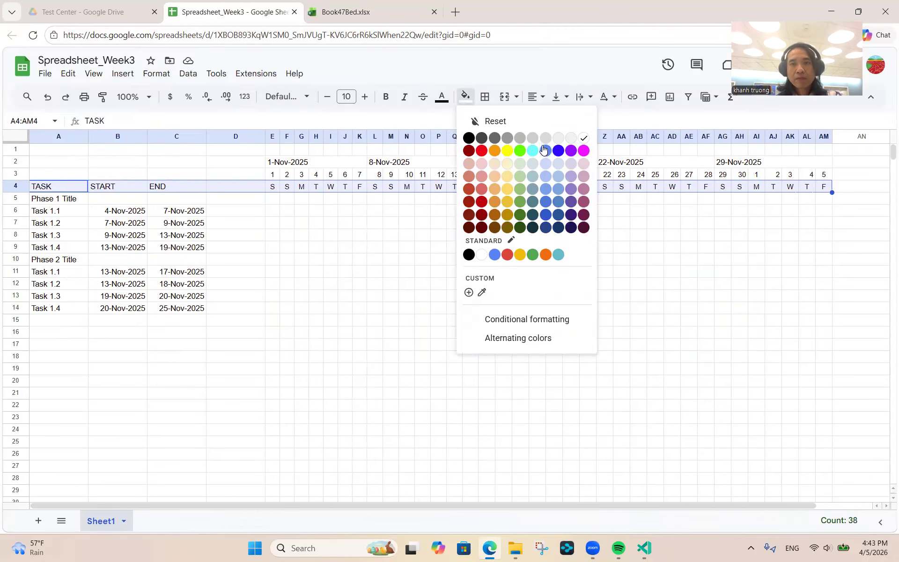
left_click(506, 139)
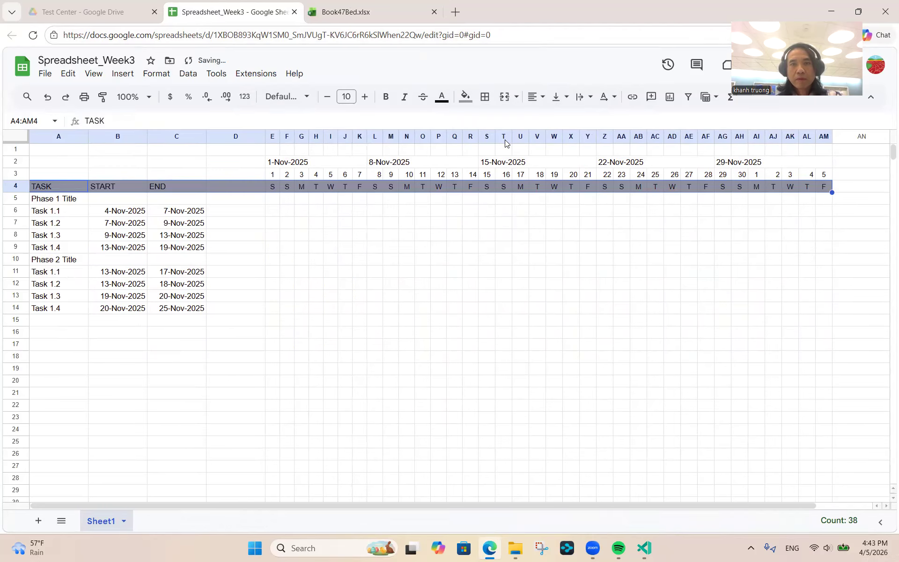
left_click(469, 97)
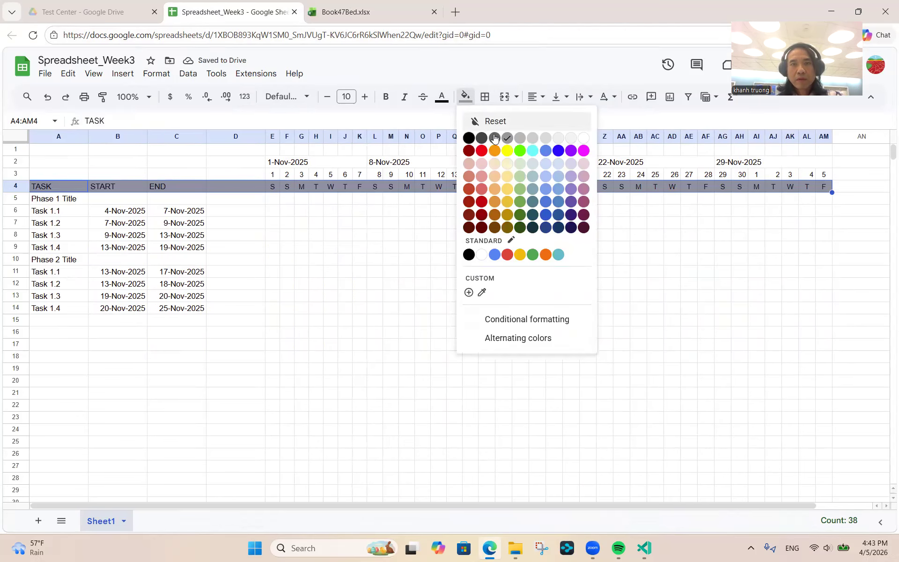
left_click(495, 139)
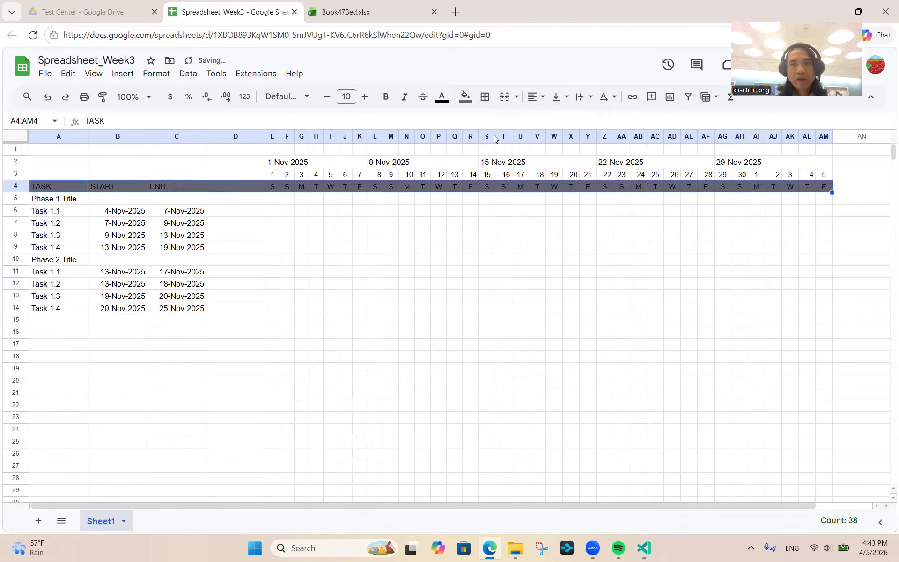
left_click(442, 97)
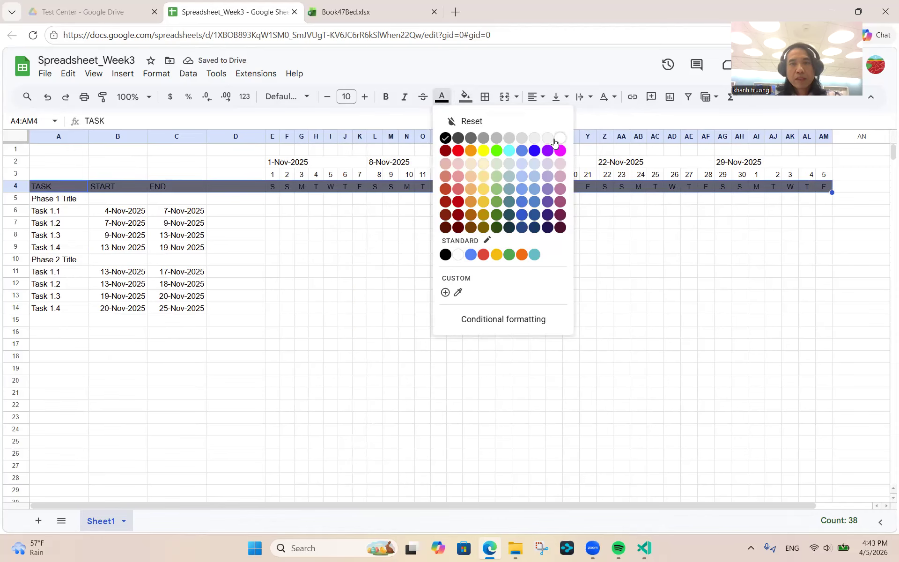
left_click(560, 139)
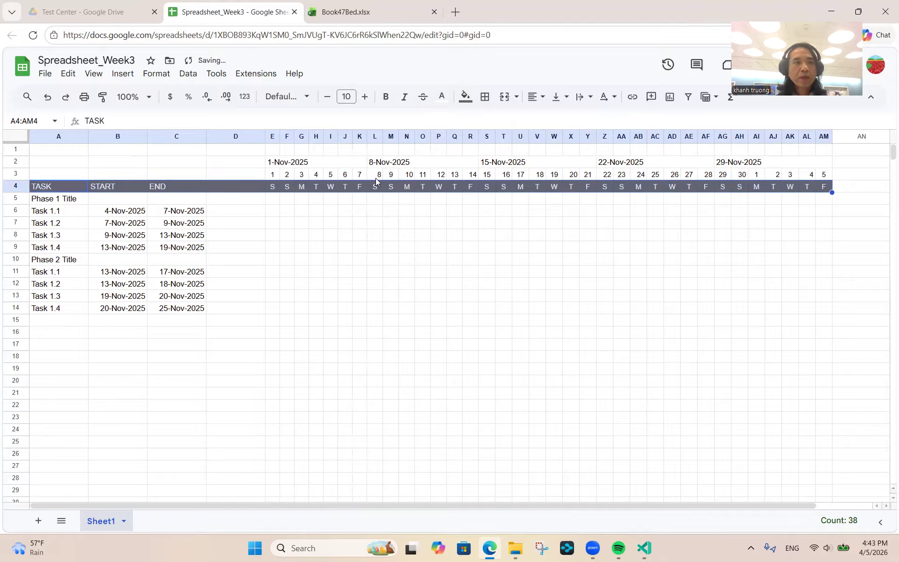
left_click(283, 191)
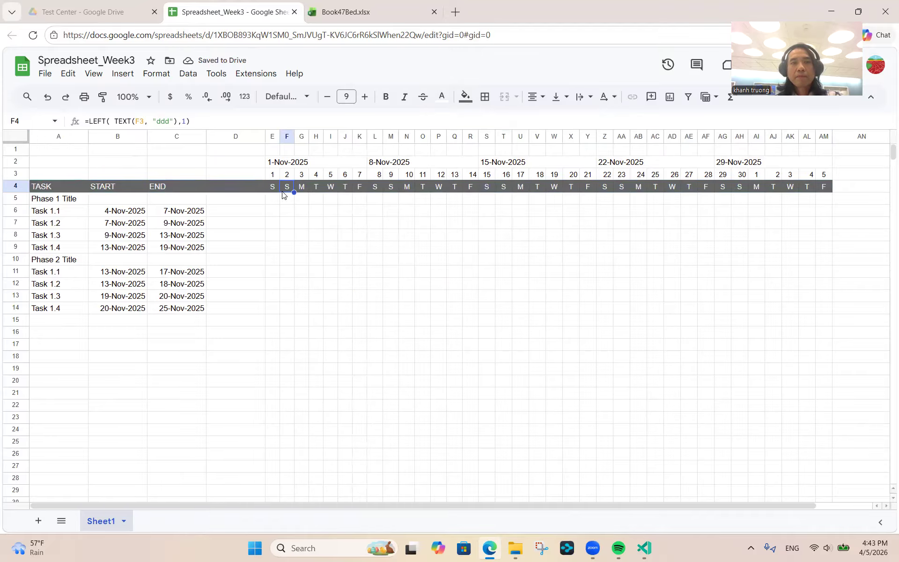
- Shade the first week block E2:K3, 1-Nov-2025 with days 1–7, light gray
left_click(272, 162)
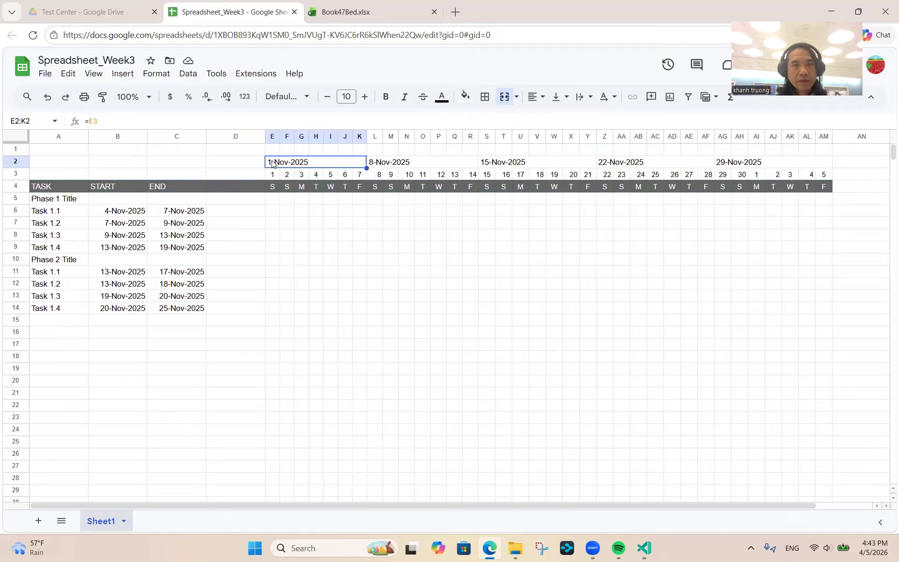
key("shift+Down")
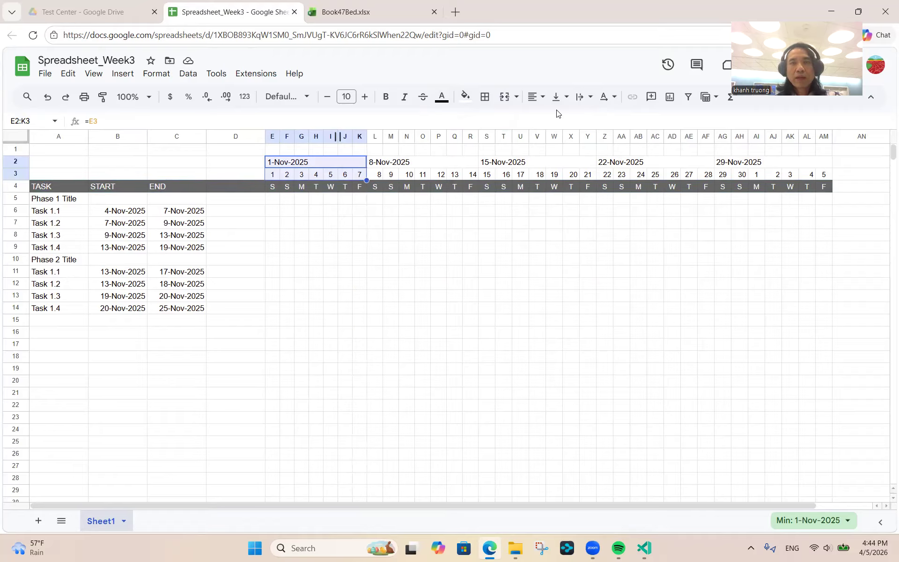
left_click(464, 102)
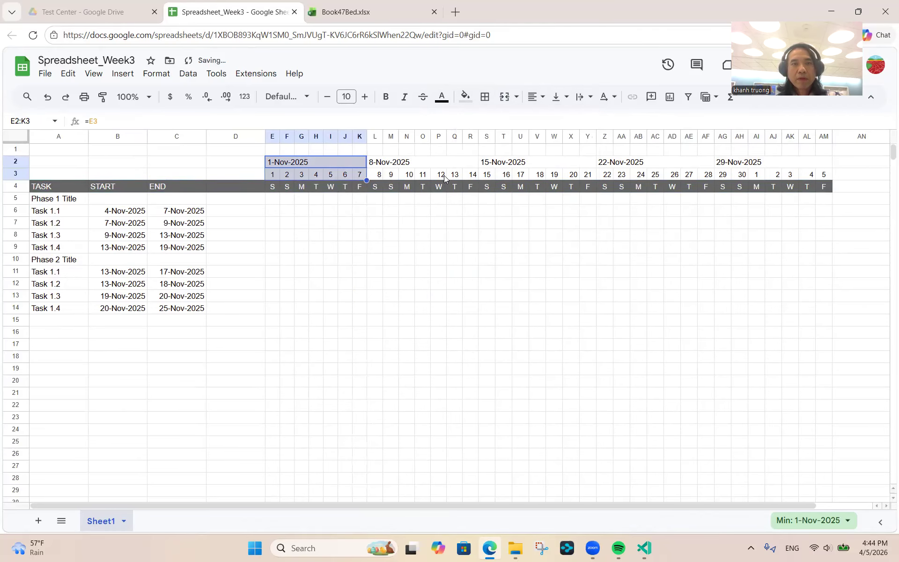
left_click(422, 210)
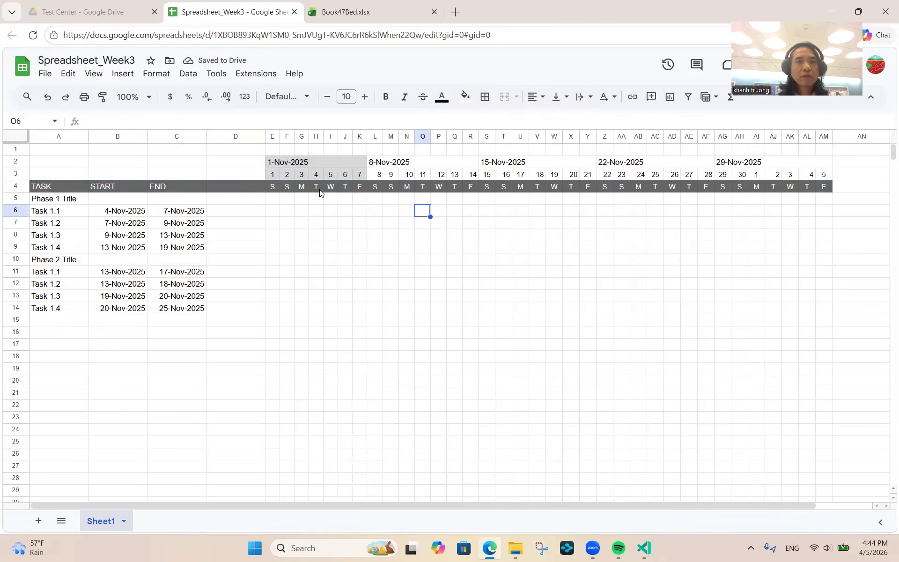
left_click(308, 162)
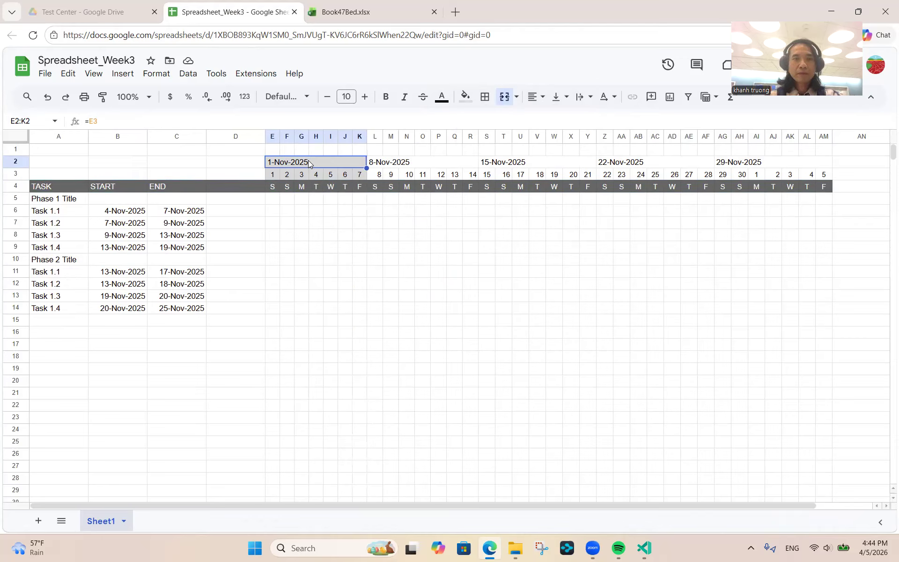
key("shift+Down")
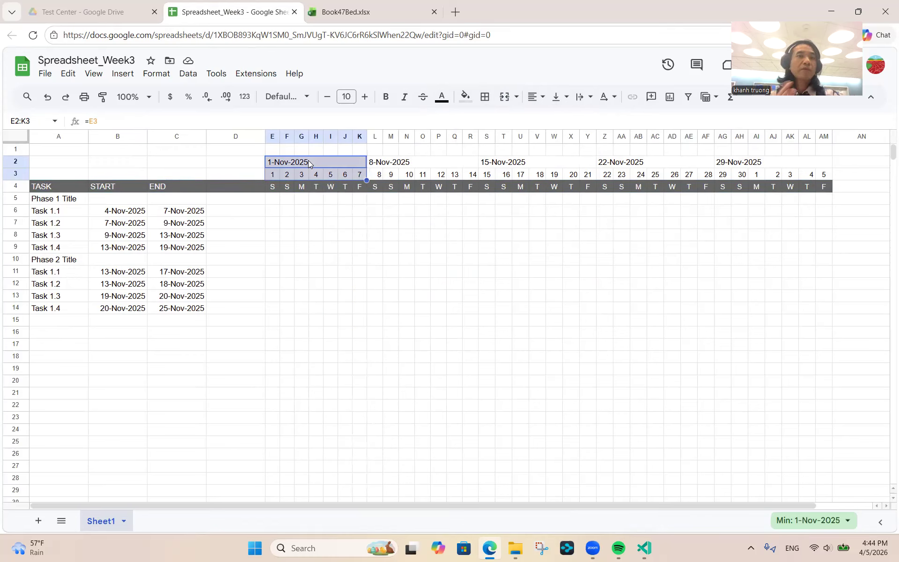
- Paint the first week's header format onto the 8-Nov-2025 block L2:R3
left_click(103, 100)
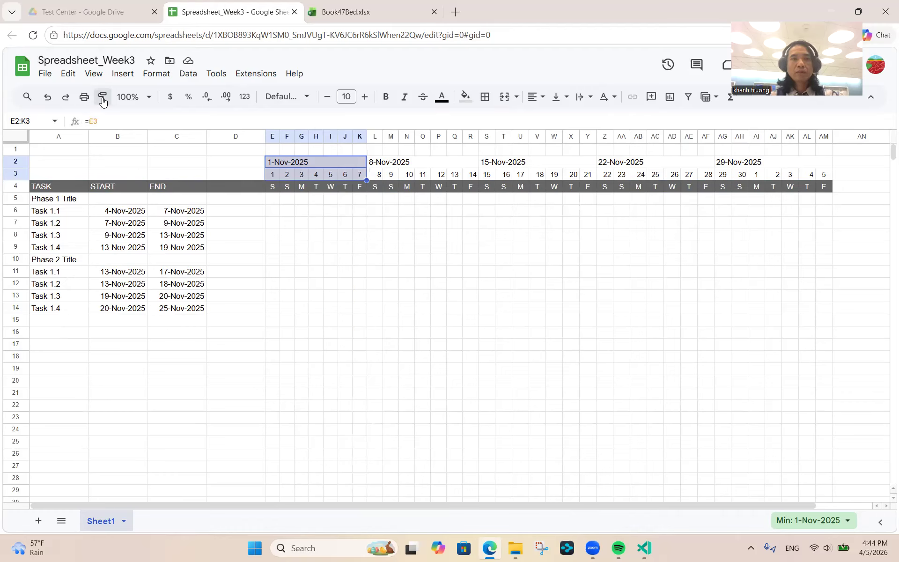
left_click(407, 164)
double_click(407, 163)
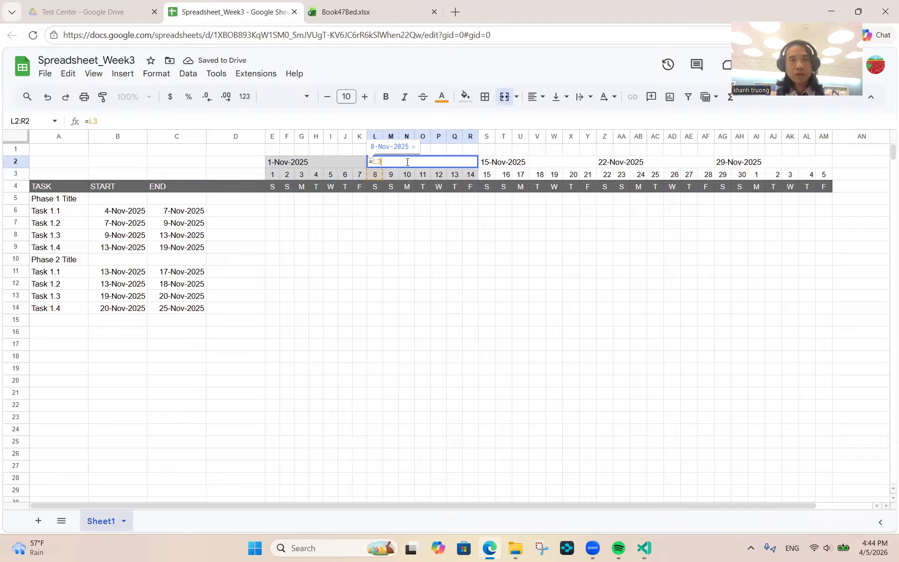
key("Escape")
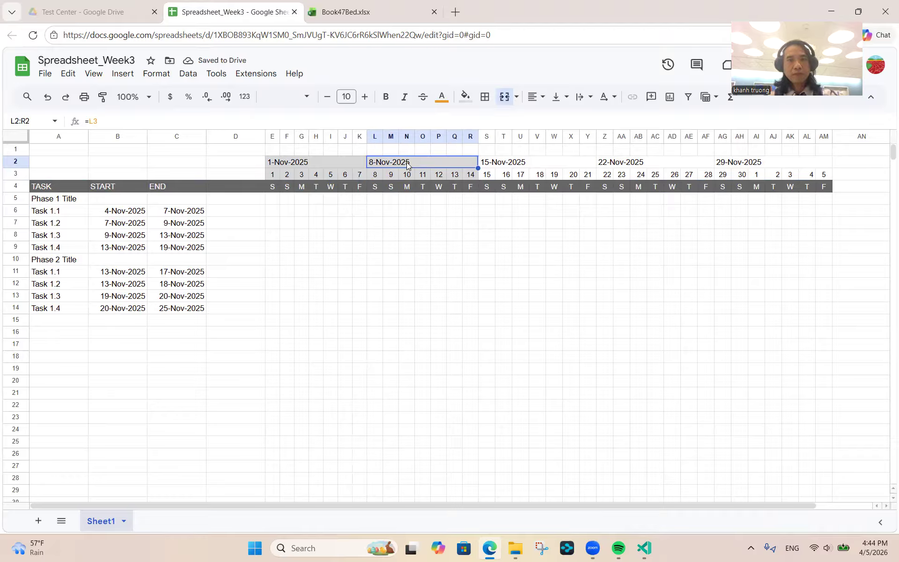
left_click(376, 175)
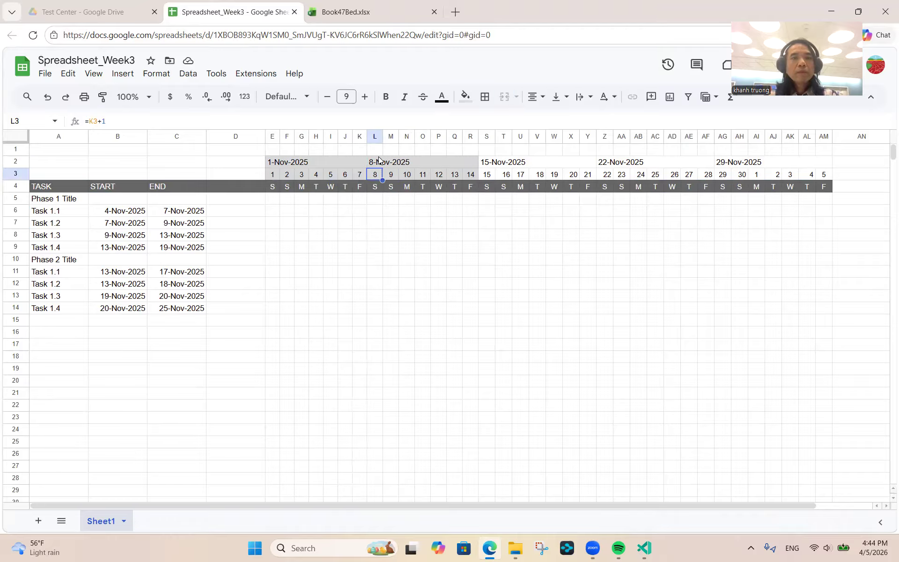
left_click(379, 164)
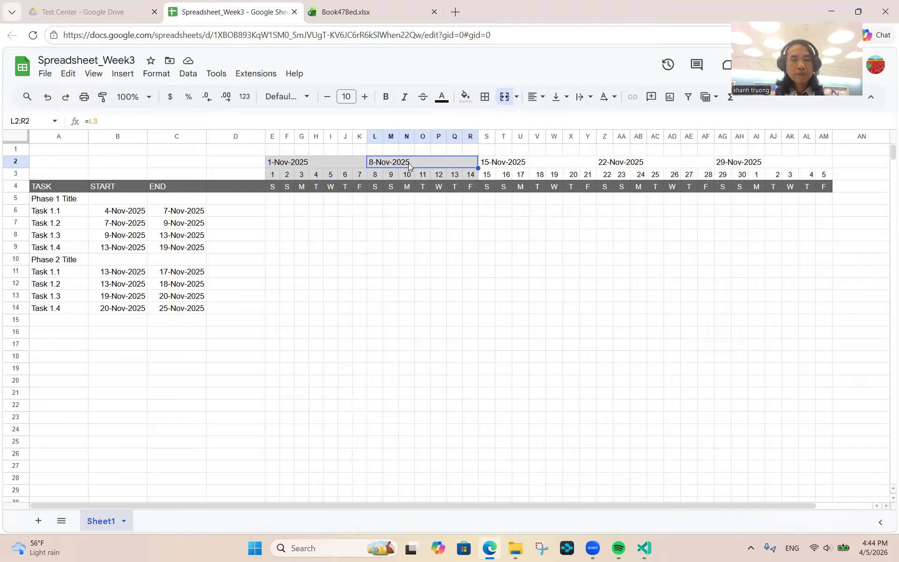
key("shift+Down")
- Paint the same header style onto the 15-, 22- and 29-Nov-2025 week blocks
left_click(104, 98)
left_click(511, 163)
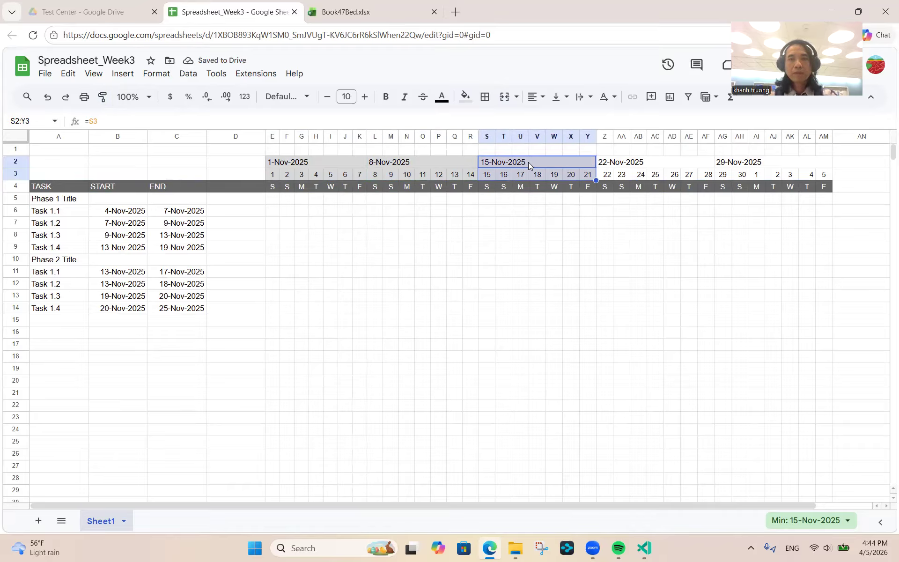
double_click(563, 157)
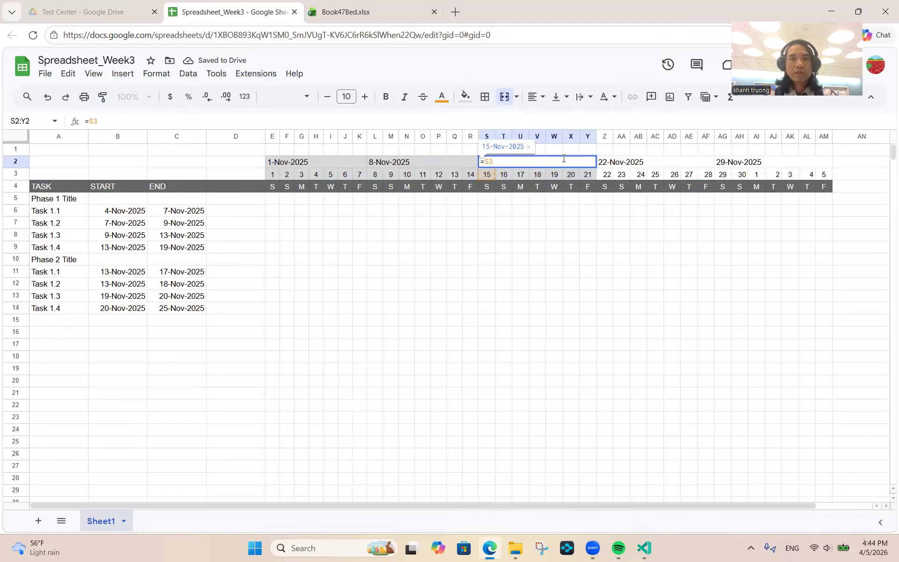
key("Escape")
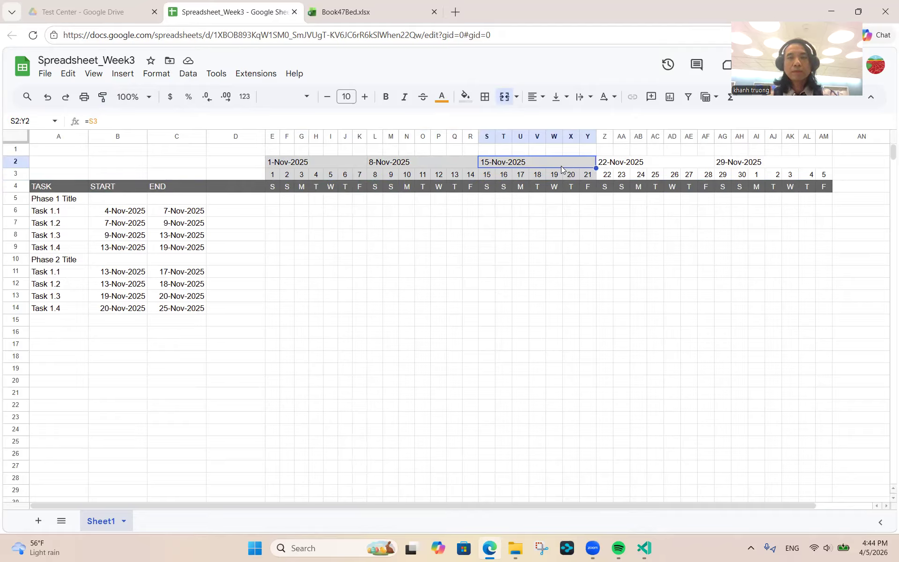
key("shift+Down")
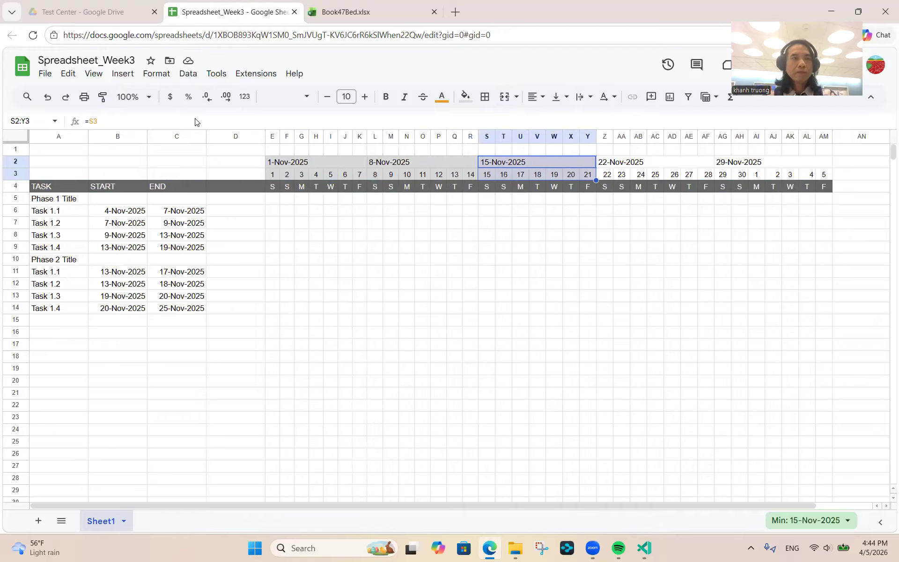
left_click(102, 97)
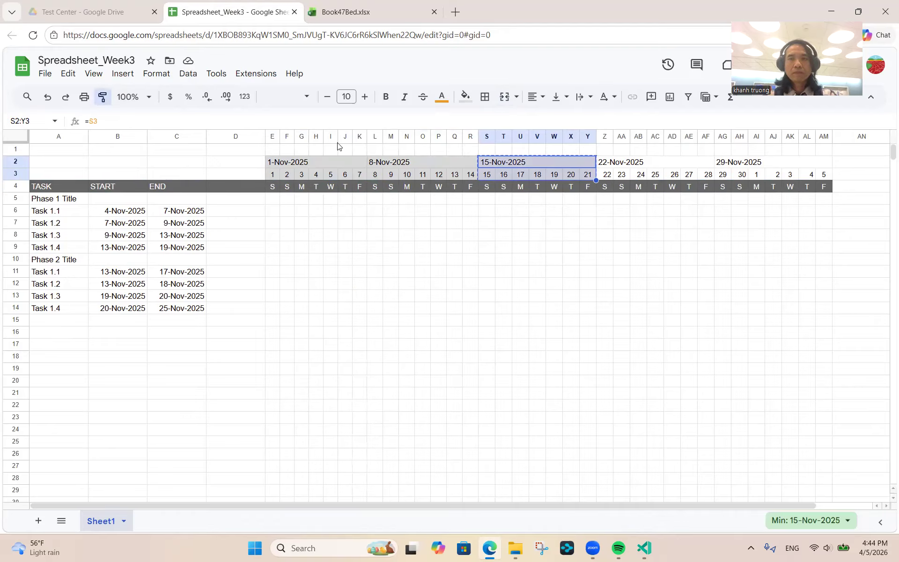
left_click(621, 160)
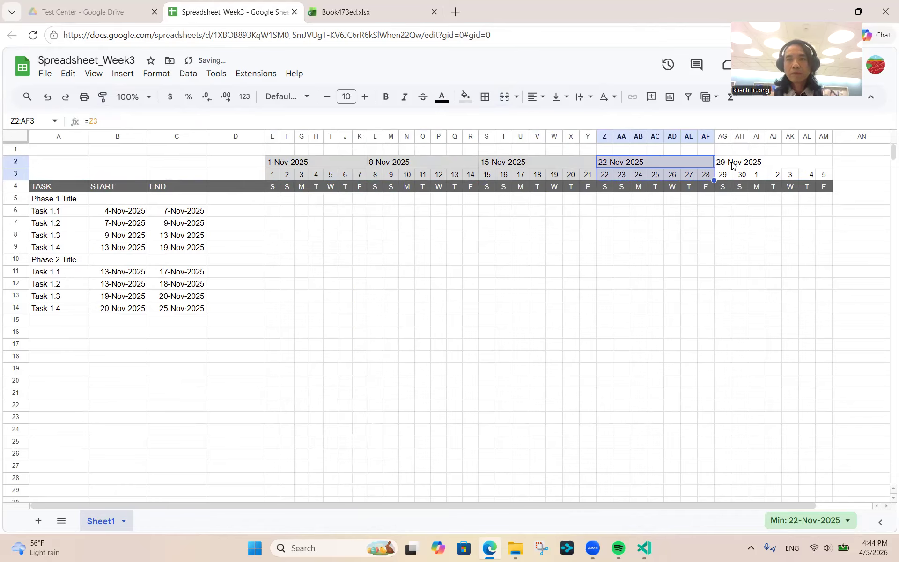
left_click(100, 100)
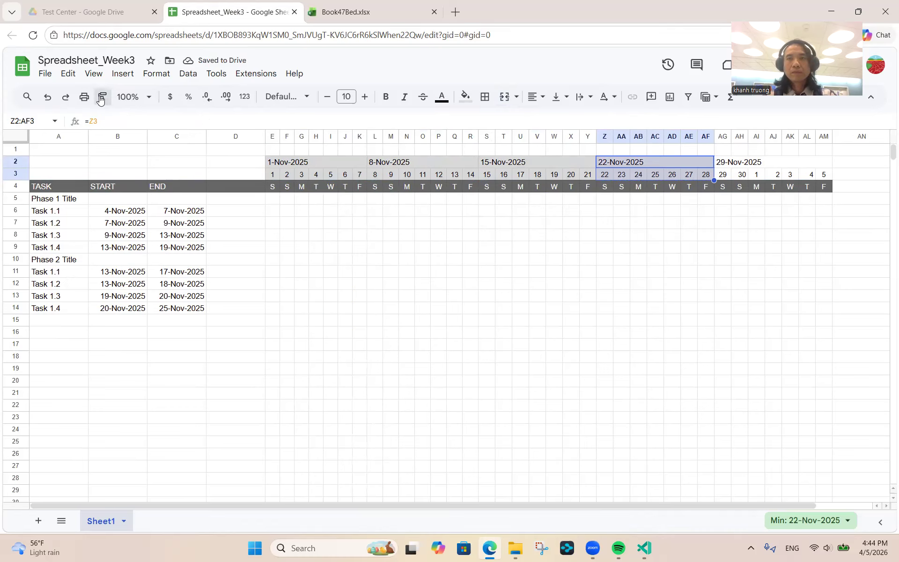
left_click(734, 163)
left_click(646, 226)
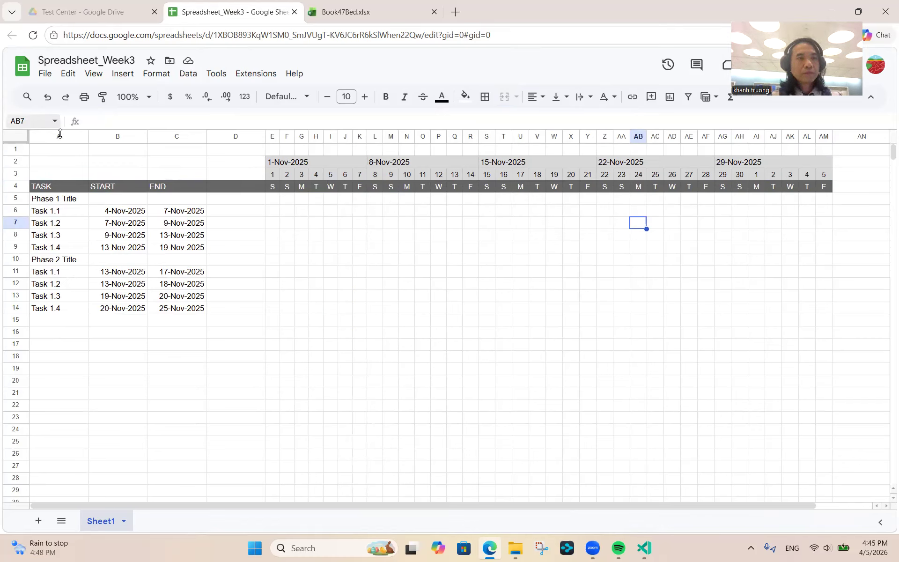
- Enter the label 'Project start' in A1 and the date 11/1/2025 in B1
left_click(55, 154)
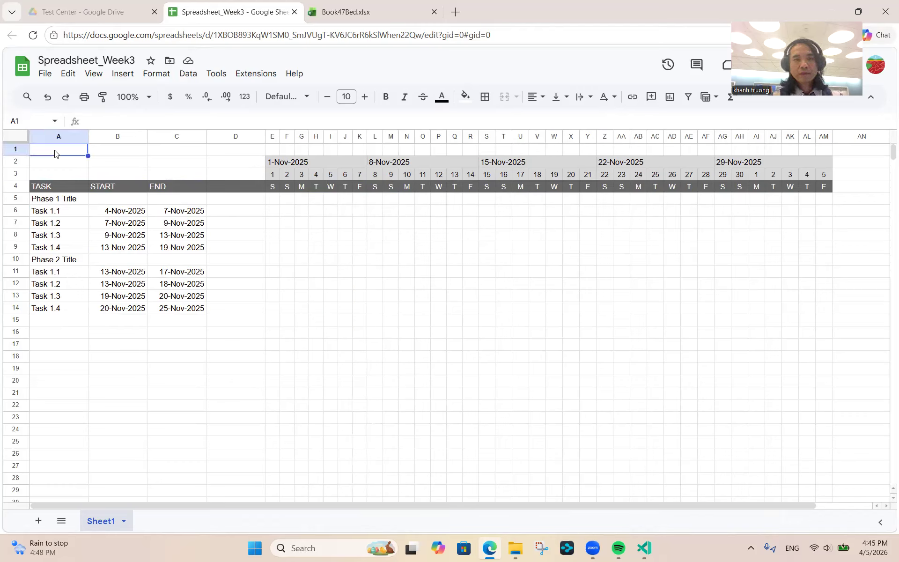
type("Proje")
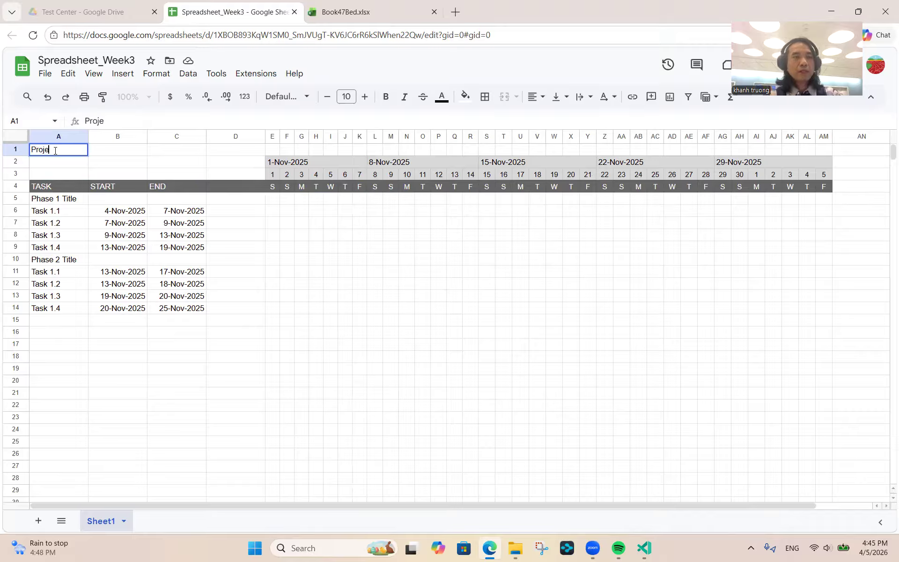
type("ct start")
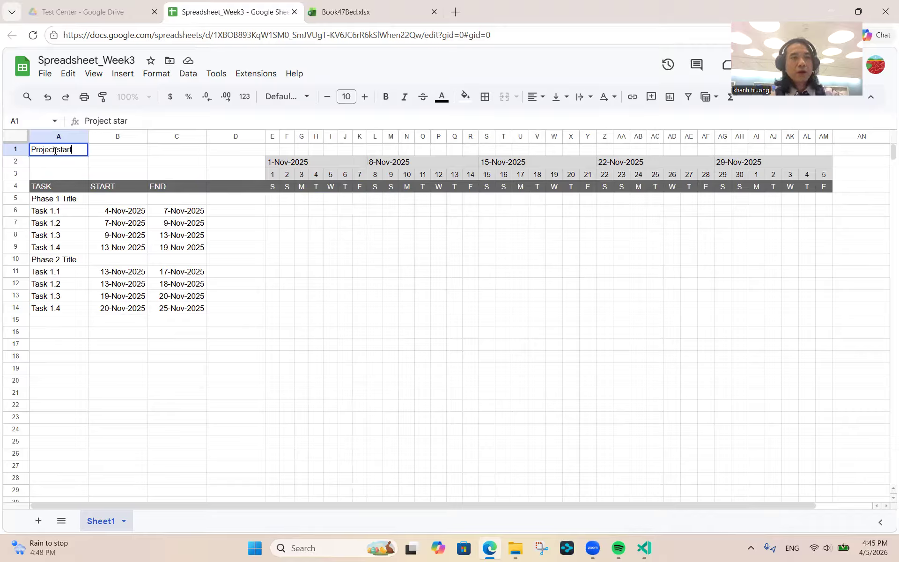
key("Tab")
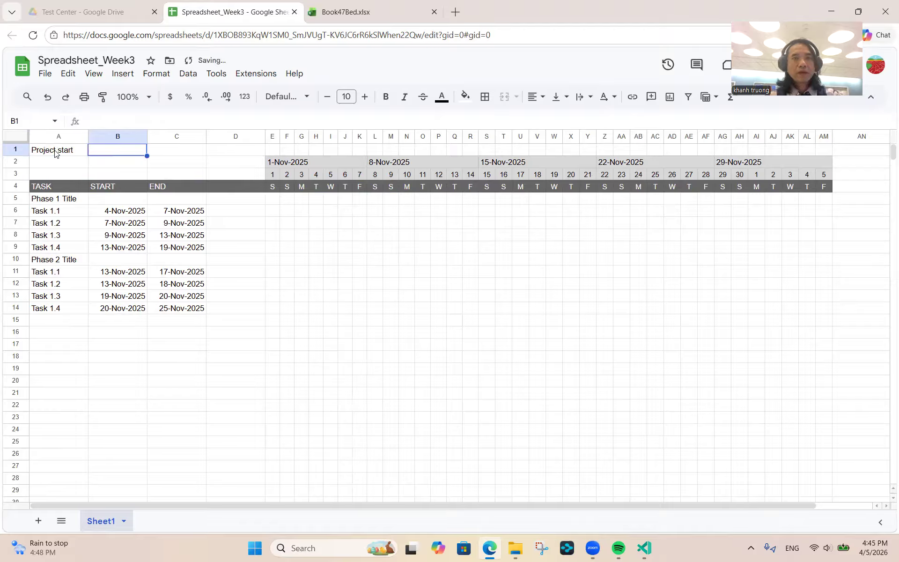
type("11")
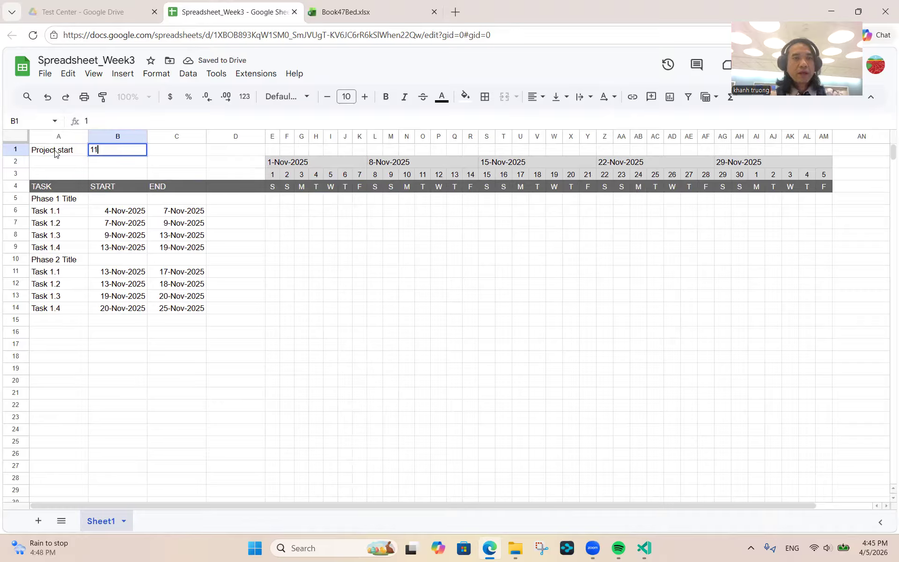
type("/1/2025")
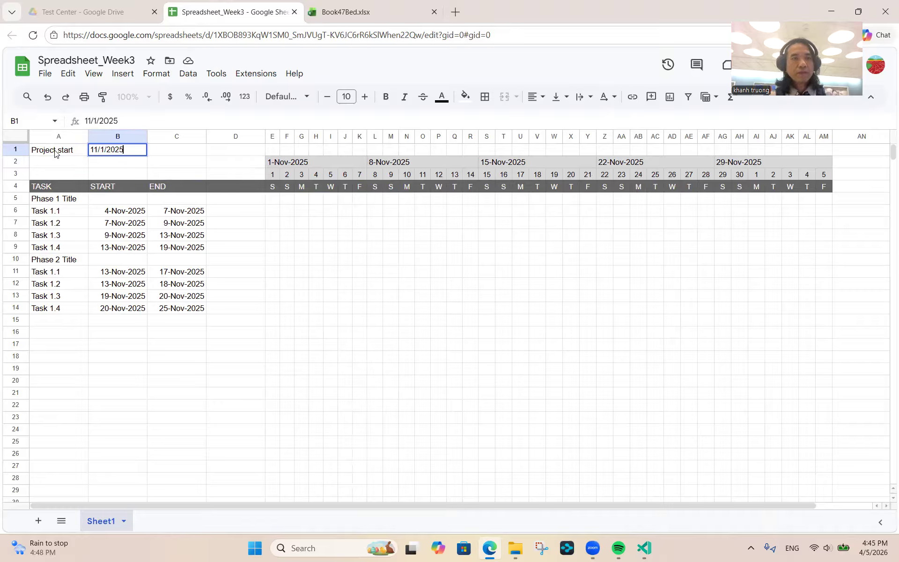
key("Return")
key("Up")
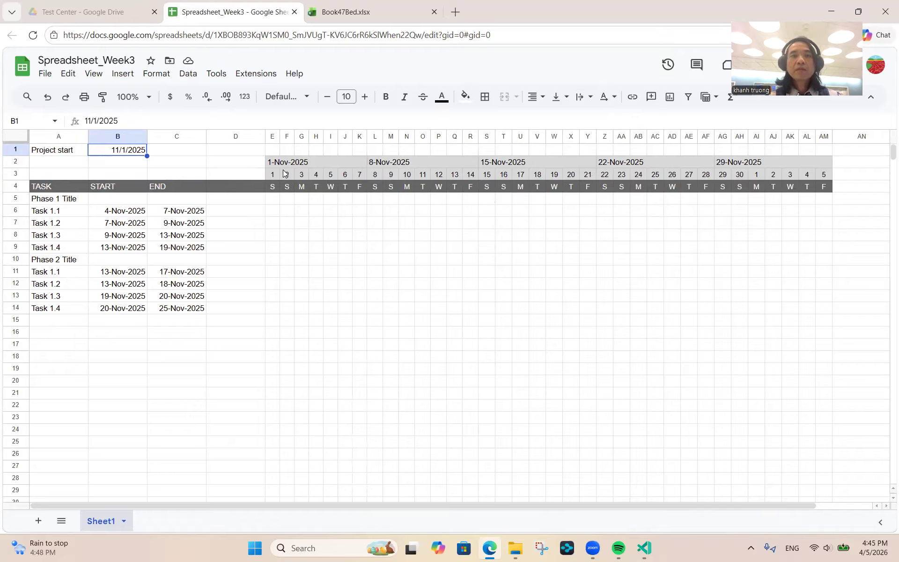
- Set E3 to =$B$1 so the first timeline date follows the project start
left_click(270, 178)
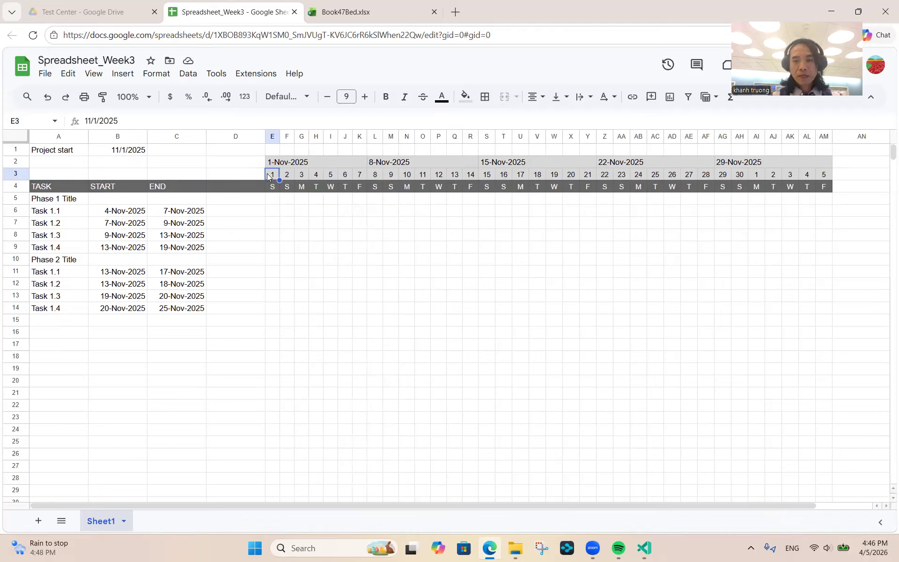
type("=")
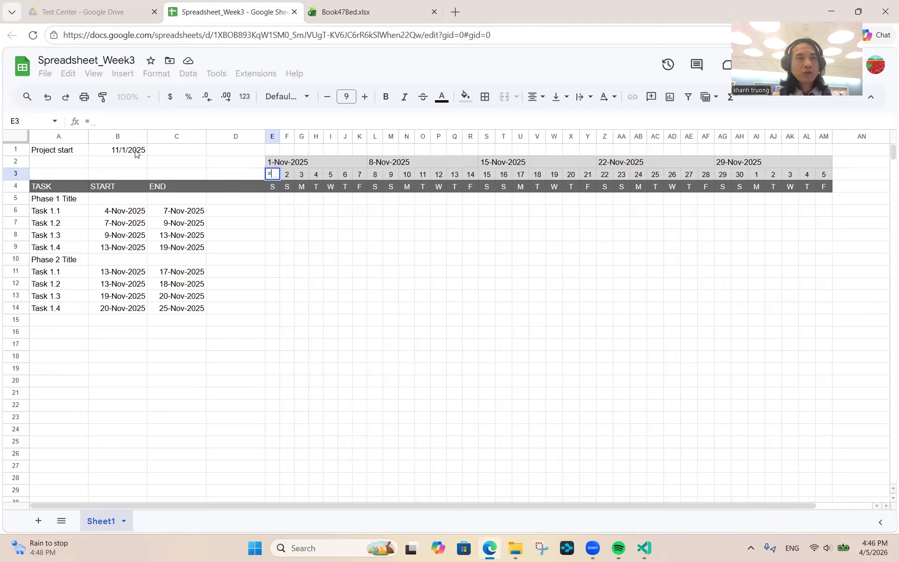
left_click(136, 152)
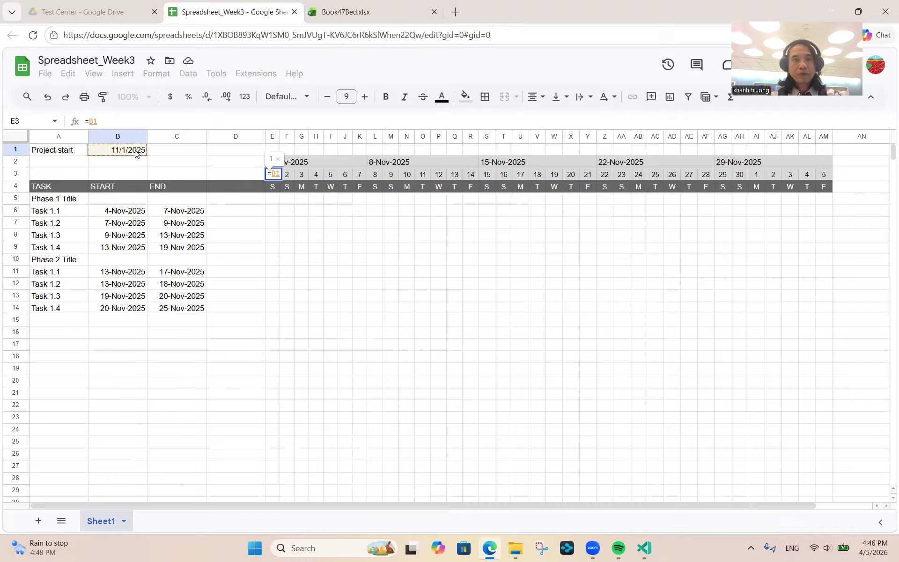
key("Down")
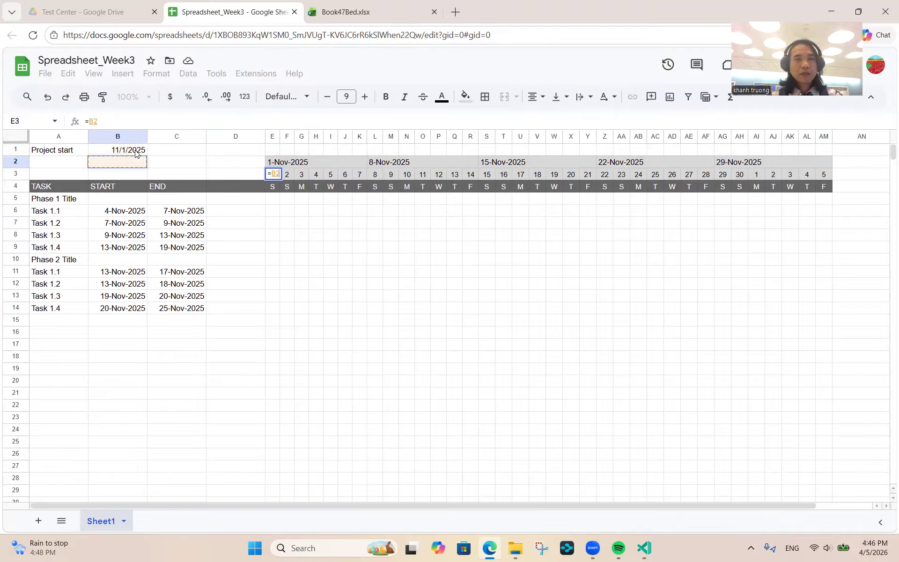
key("Right")
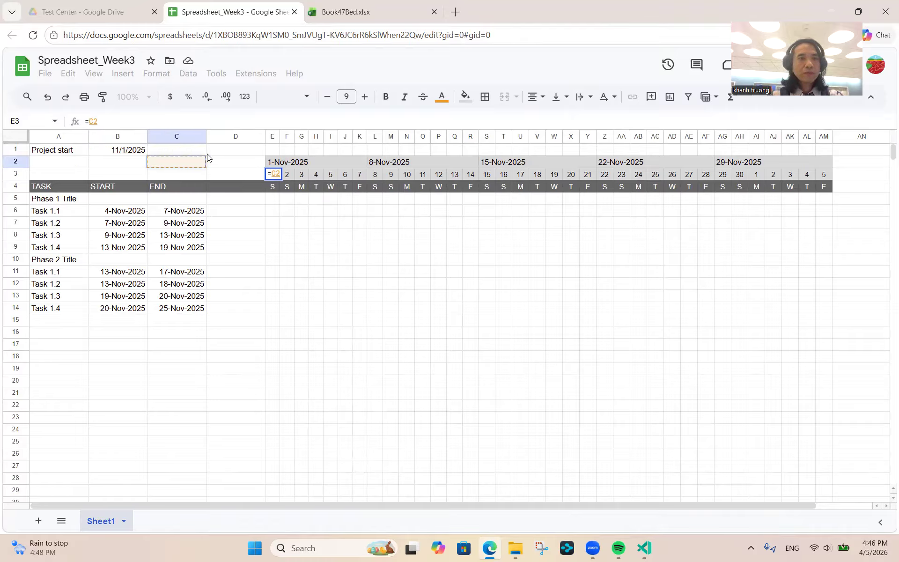
left_click(120, 152)
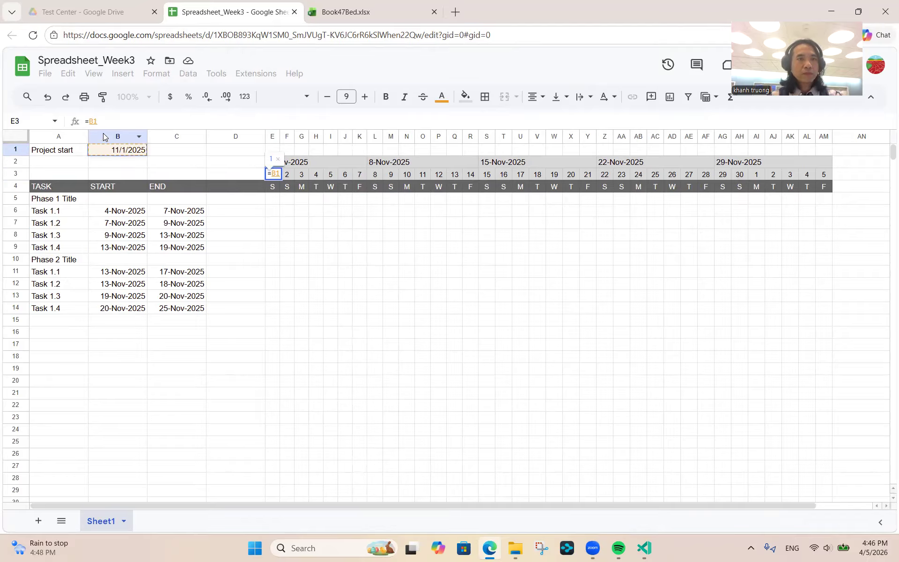
left_click(98, 122)
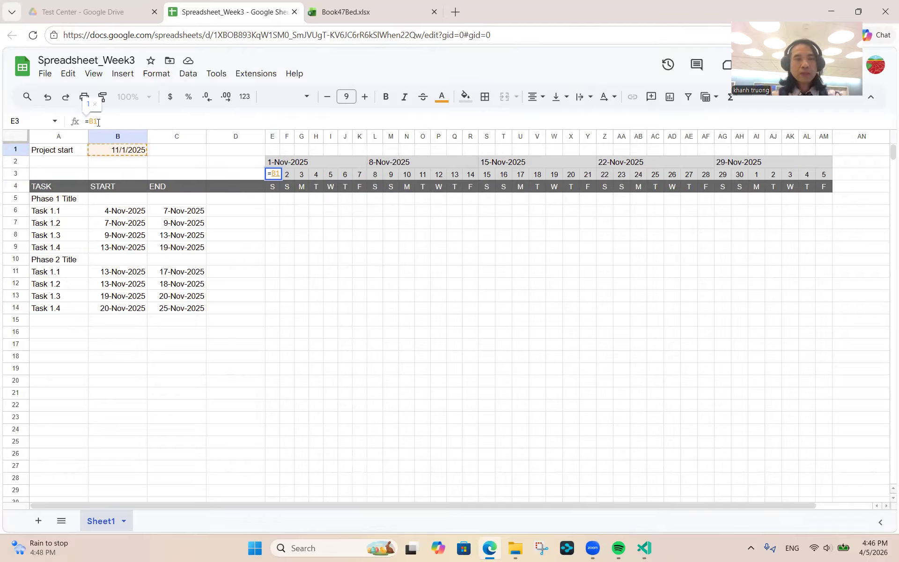
key("Left")
key("Left")
type("$")
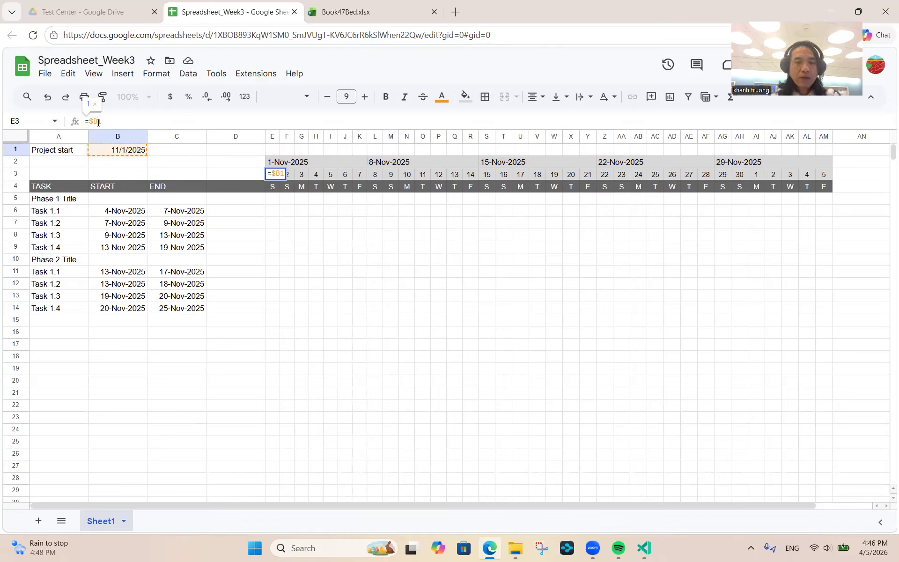
type("$")
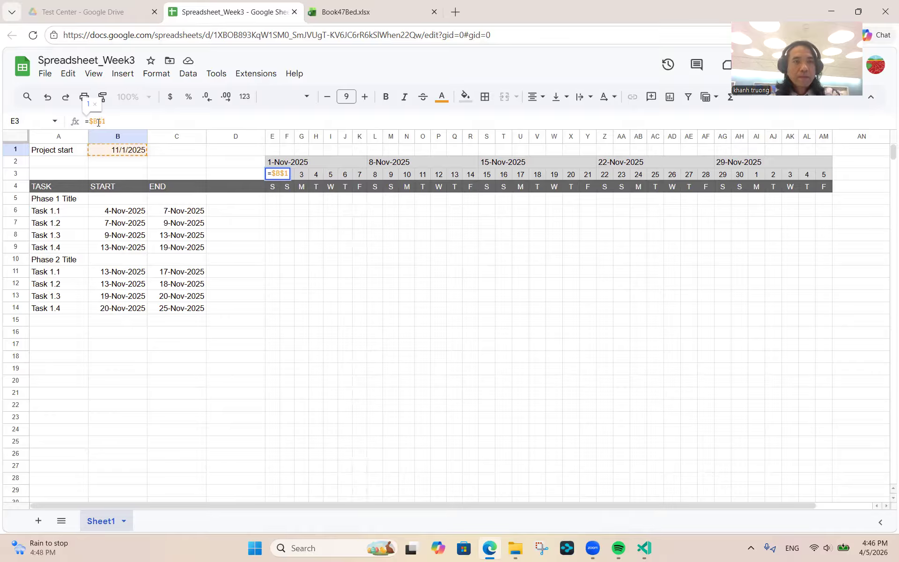
key("Return")
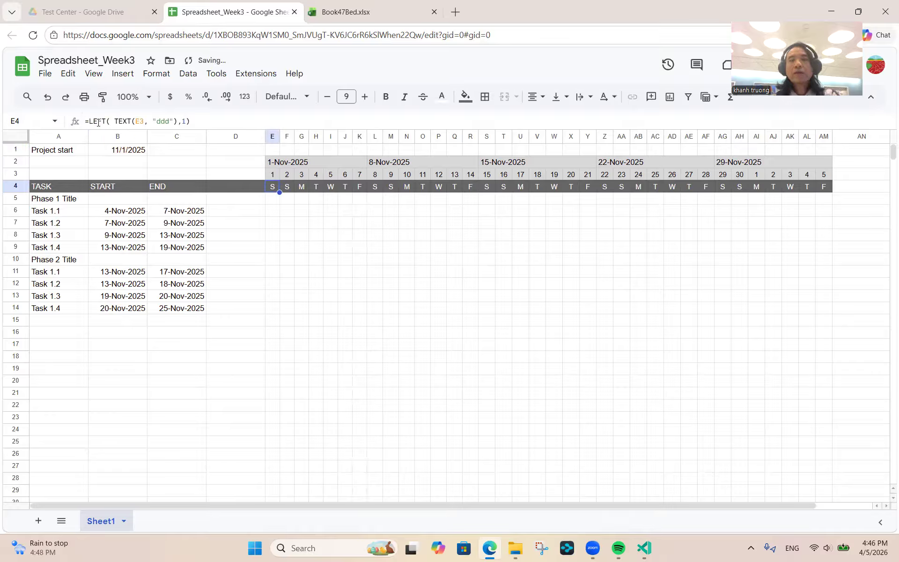
- Begin retyping the project start date in B1
left_click(115, 153)
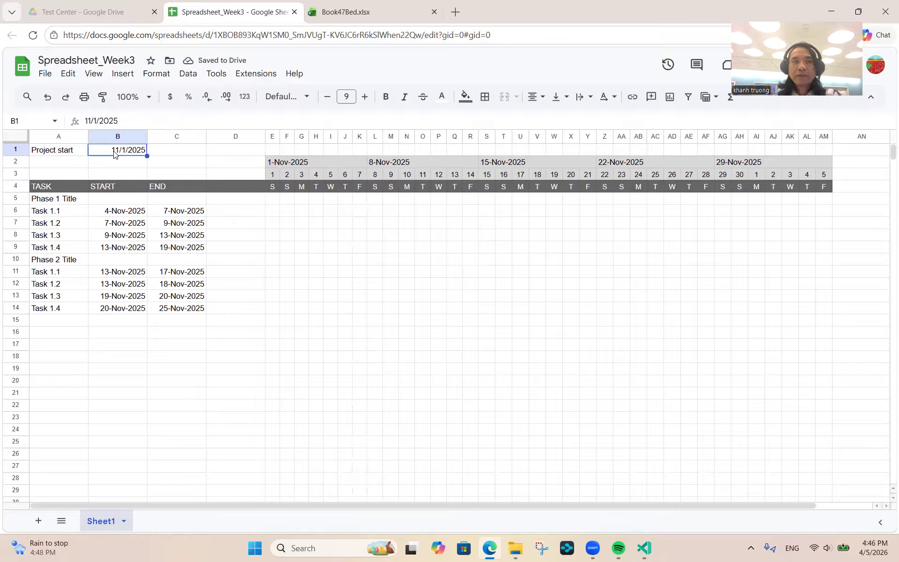
type("11")
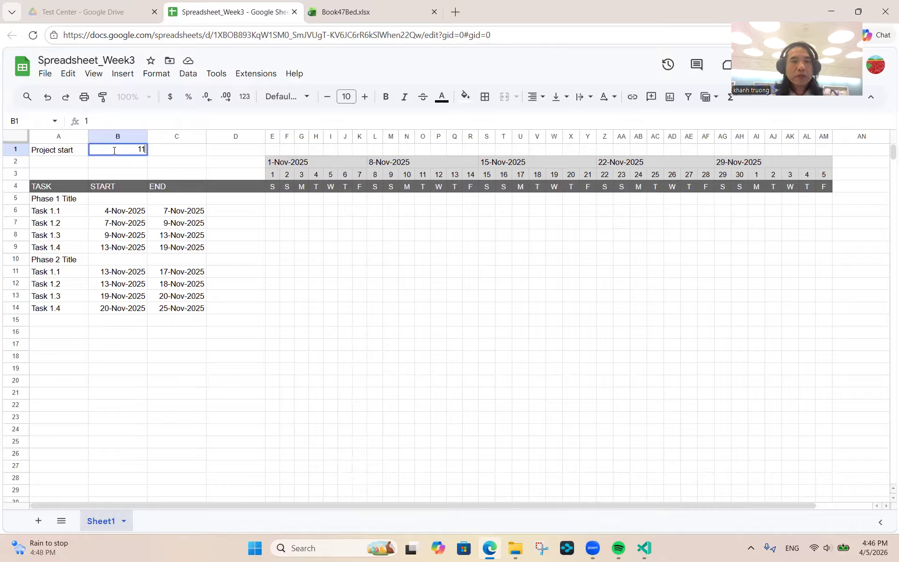
type("/25/")
key("BackSpace")
key("BackSpace")
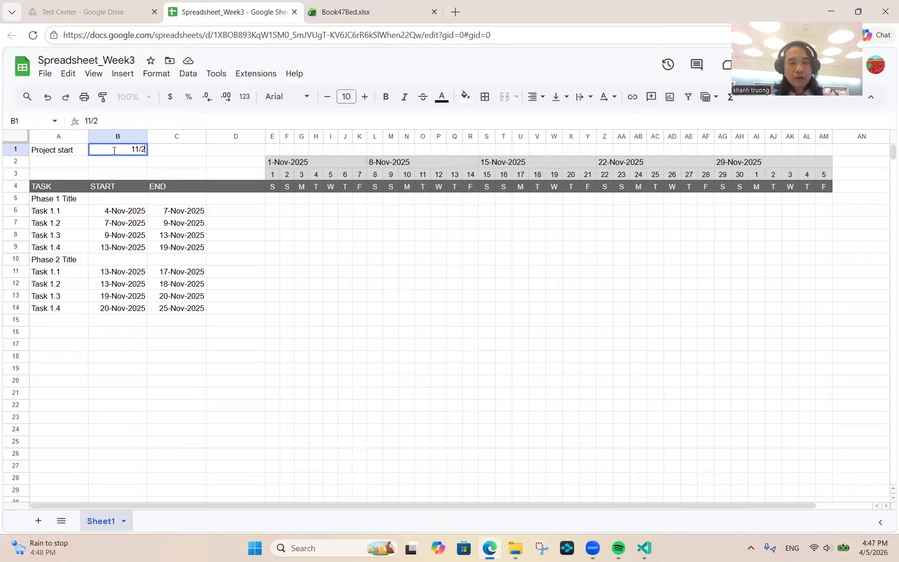
- Try project start dates 11/1/2025 and then 4/2/2026 in B1
type("5")
key("BackSpace")
key("BackSpace")
type("1")
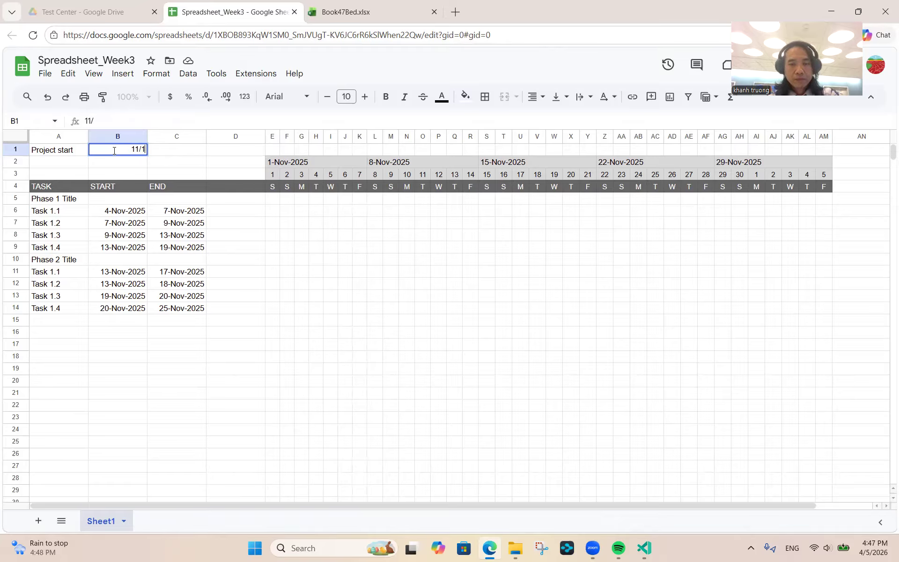
type("/2025")
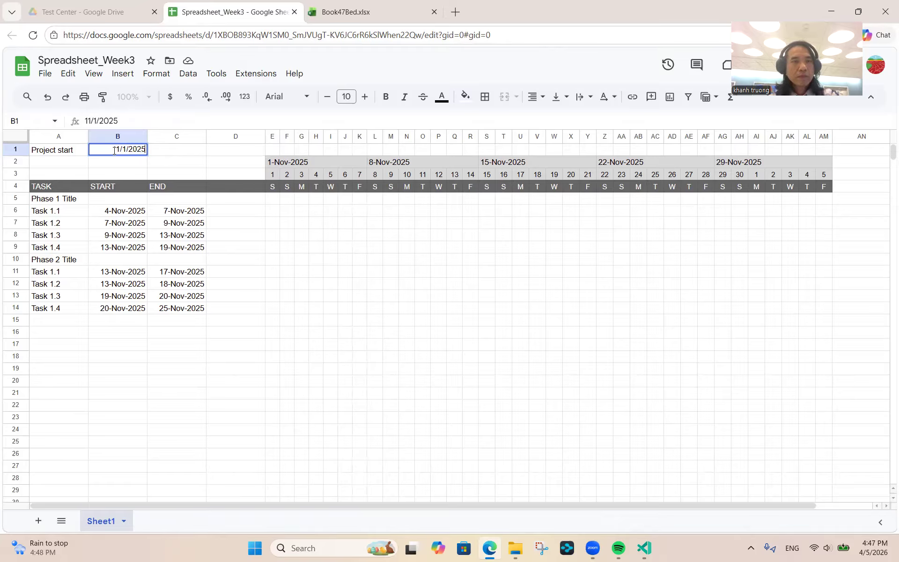
key("Return")
left_click(114, 154)
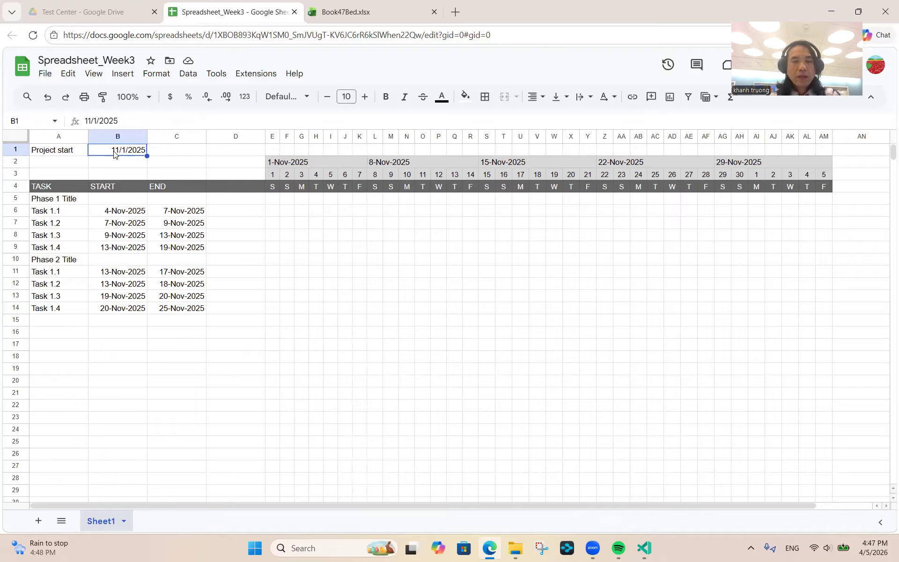
type("4")
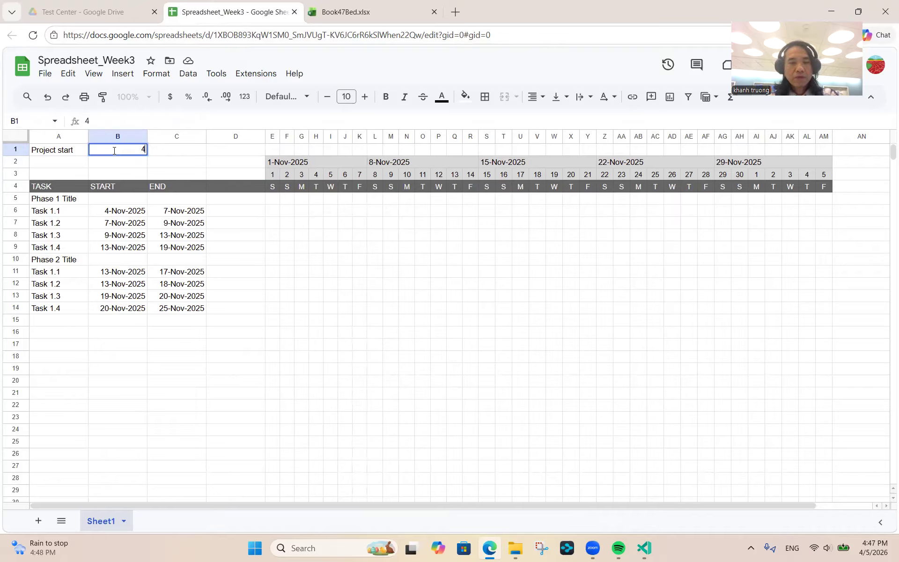
type("/2/2")
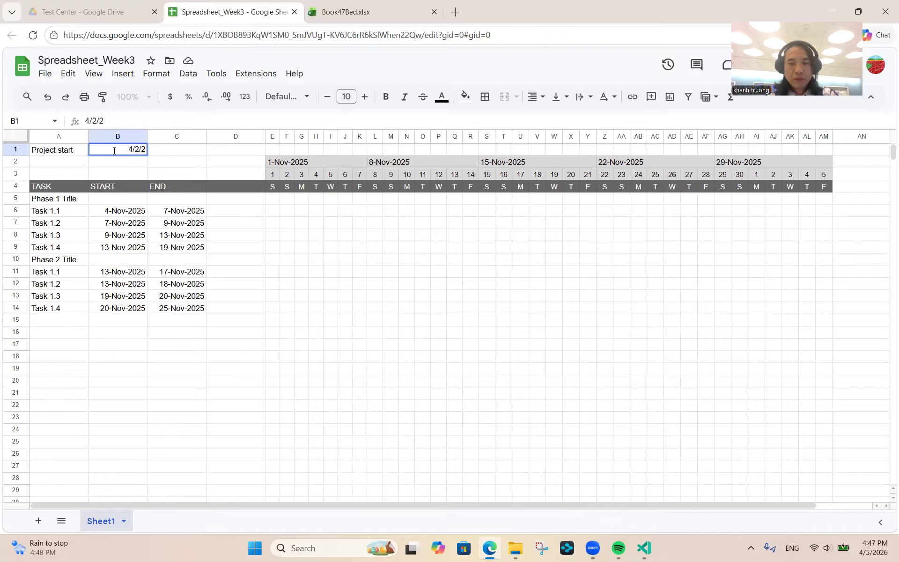
type("026")
key("Return")
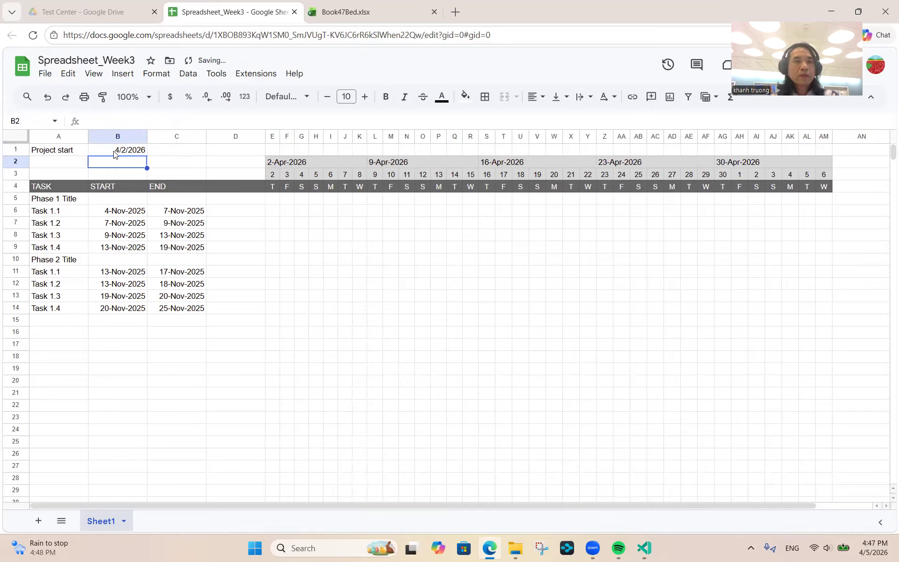
- Change the project start in B1 to 3/26/2026
left_click(114, 151)
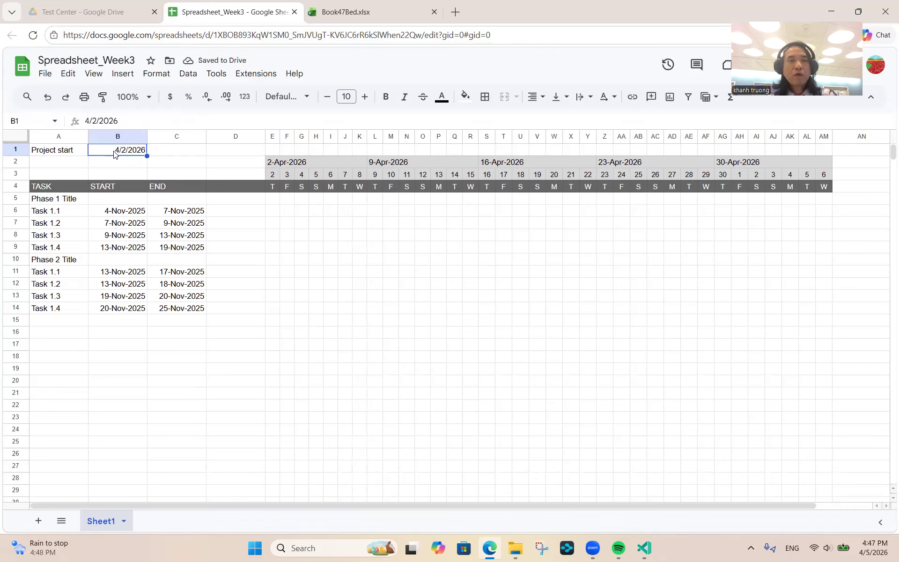
type("4/")
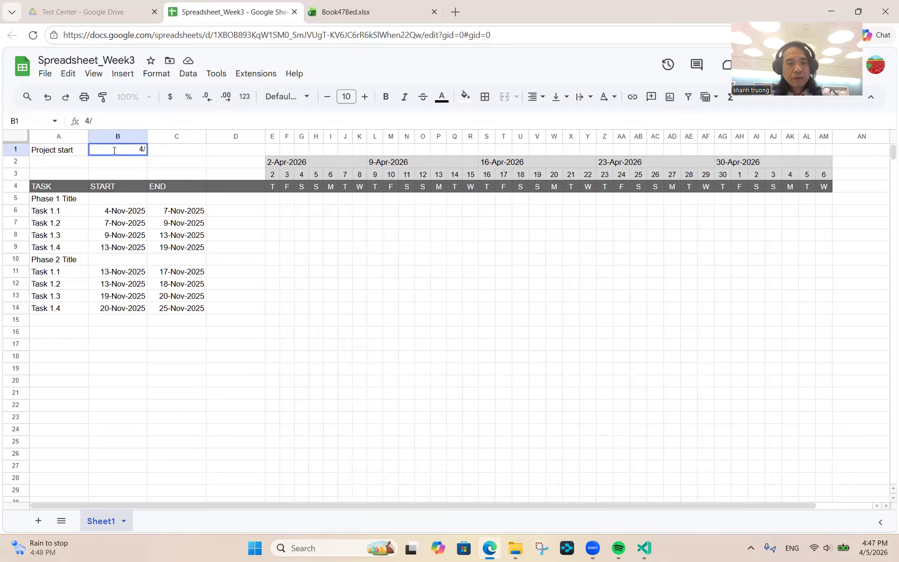
key("BackSpace")
key("BackSpace")
type("3/1")
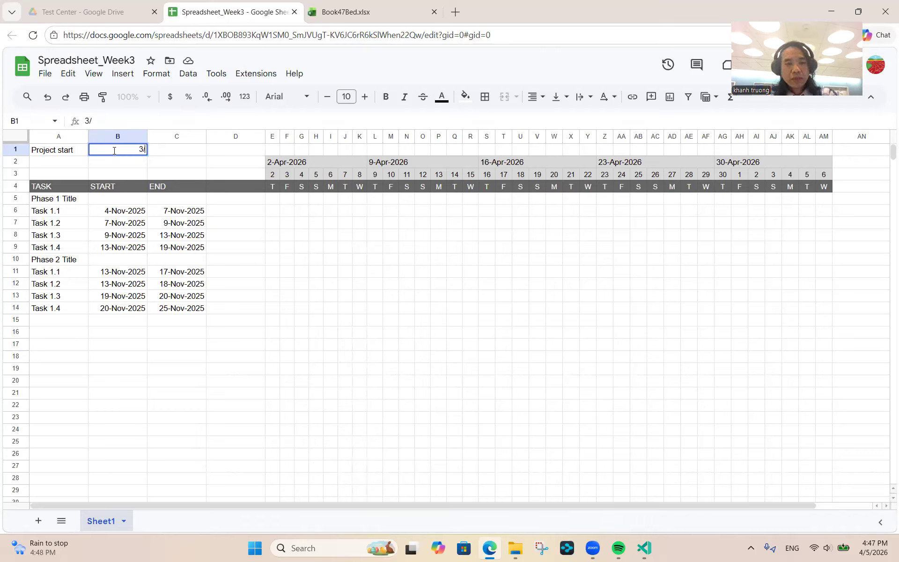
key("BackSpace")
type("6/2026")
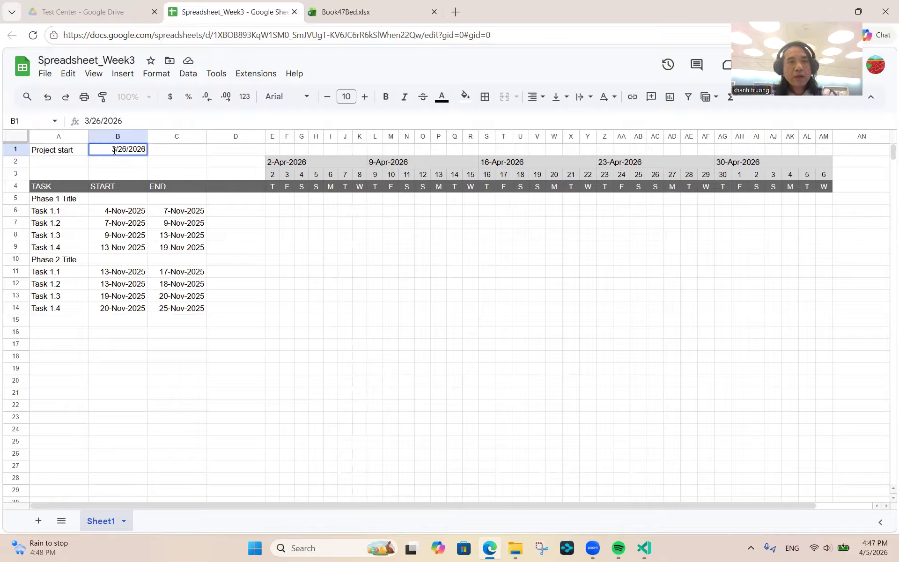
key("Return")
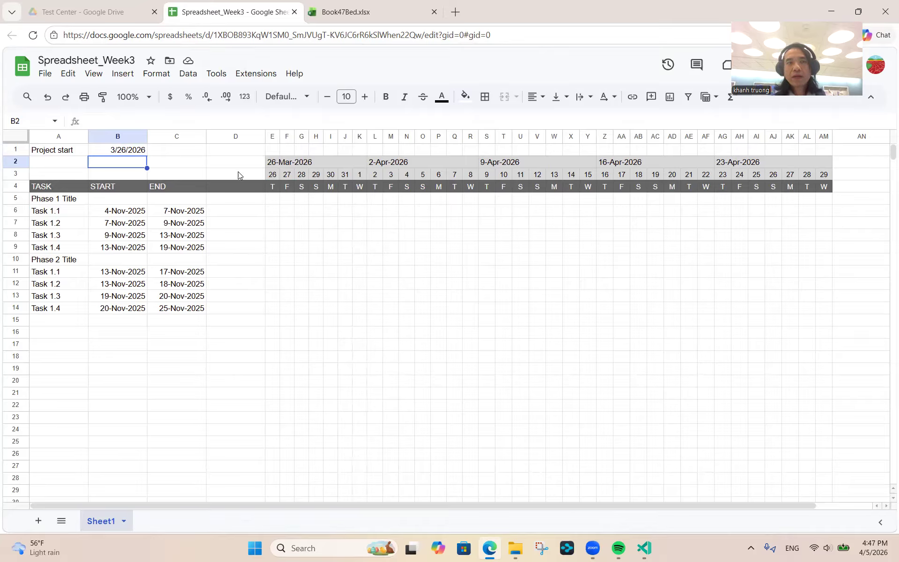
- Compare the project start in B1 with the first timeline date formula in E3
left_click(130, 153)
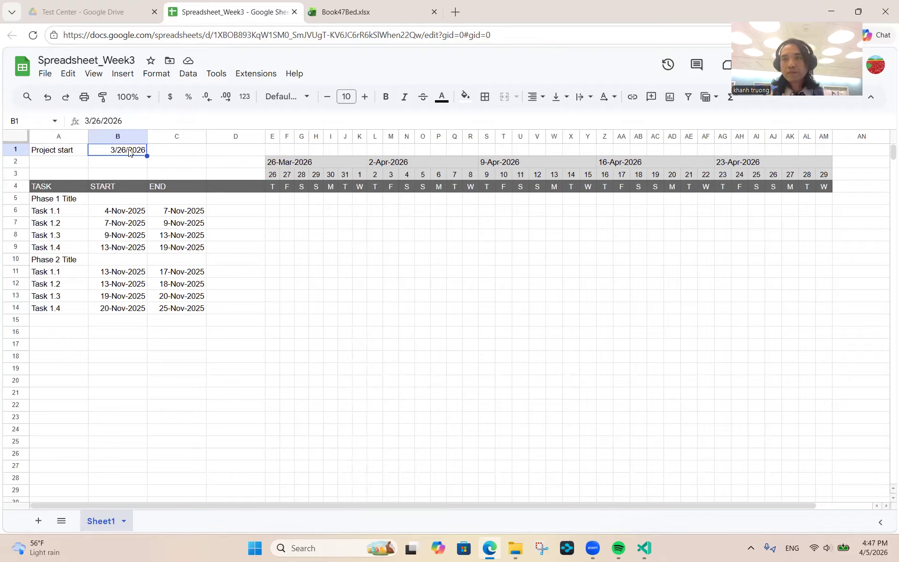
left_click(270, 177)
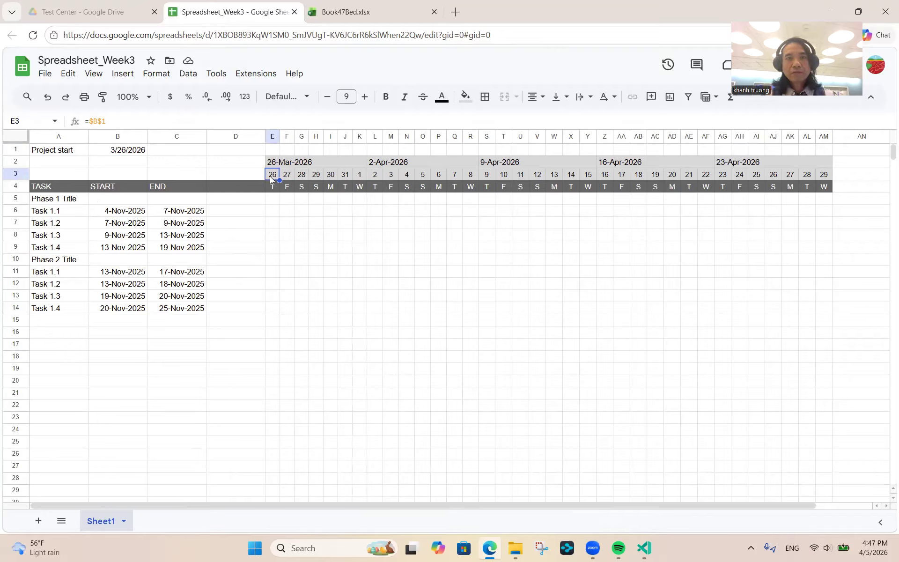
left_click(120, 154)
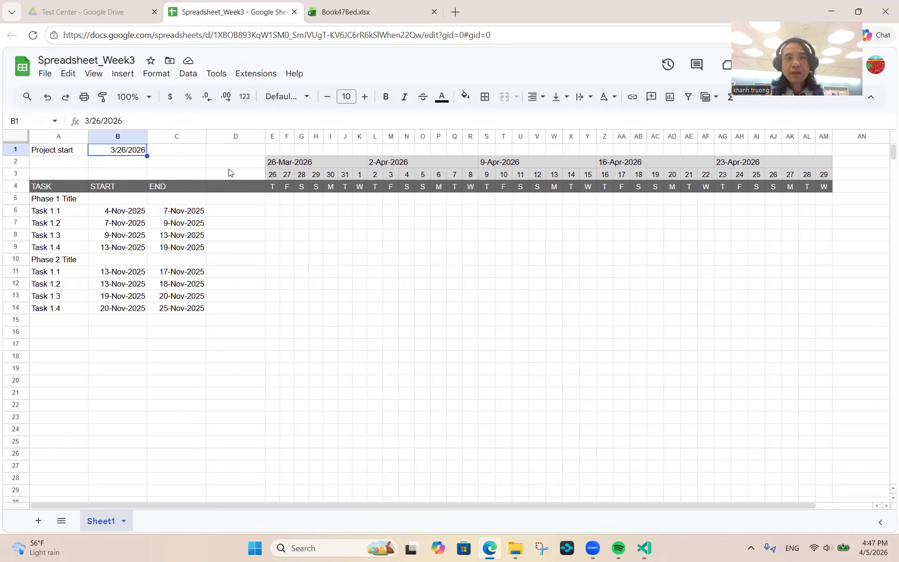
left_click(270, 177)
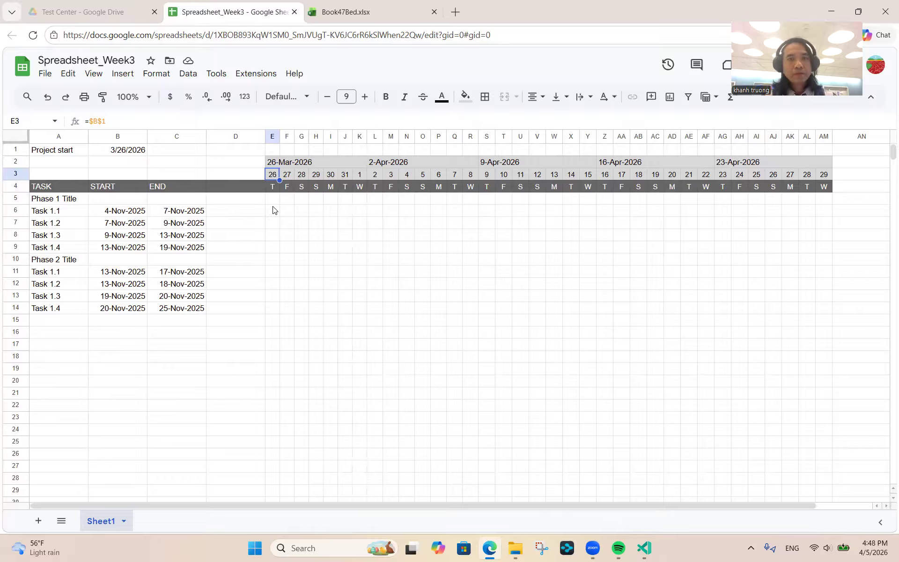
- Select Phase 1's task names, Task 1.1 to Task 1.4, in A6:A9
left_click(40, 215)
key("shift+Down")
key("shift+Down")
key("shift+Down")
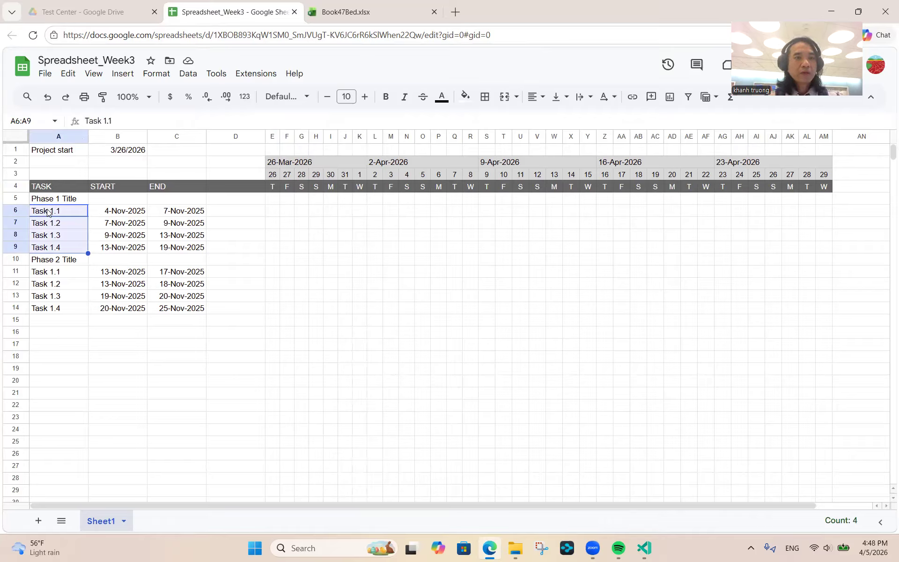
left_click(32, 215)
double_click(32, 214)
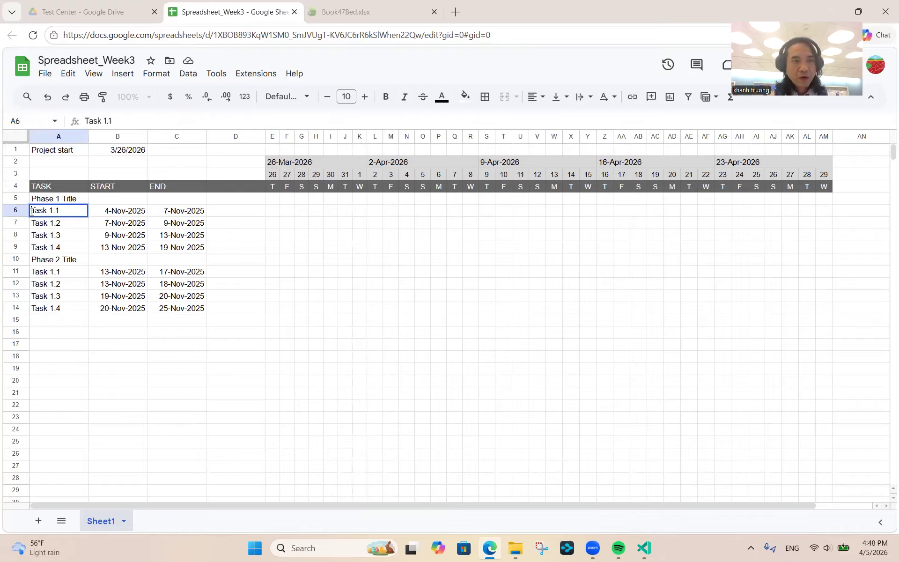
left_click(37, 226)
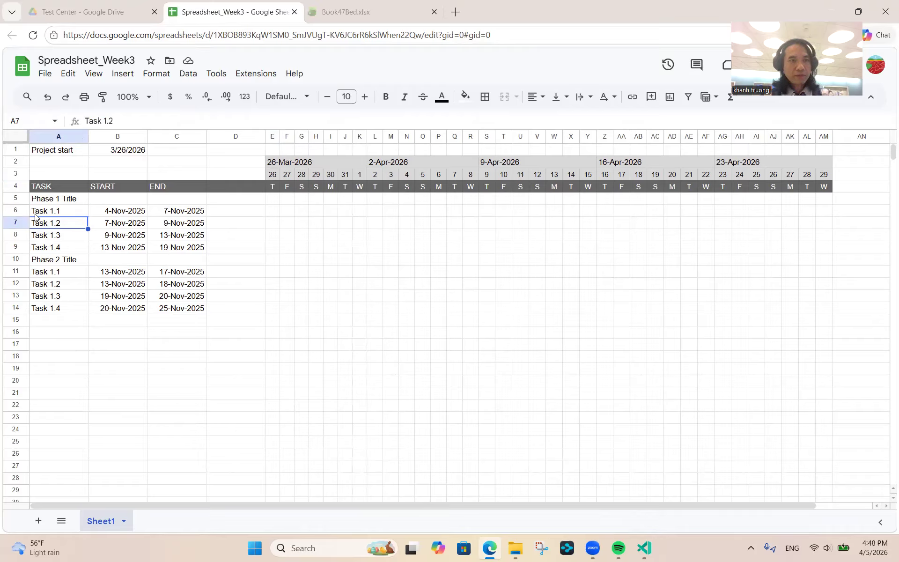
left_click(35, 215)
key("shift+Down")
key("shift+Down")
key("shift+Down")
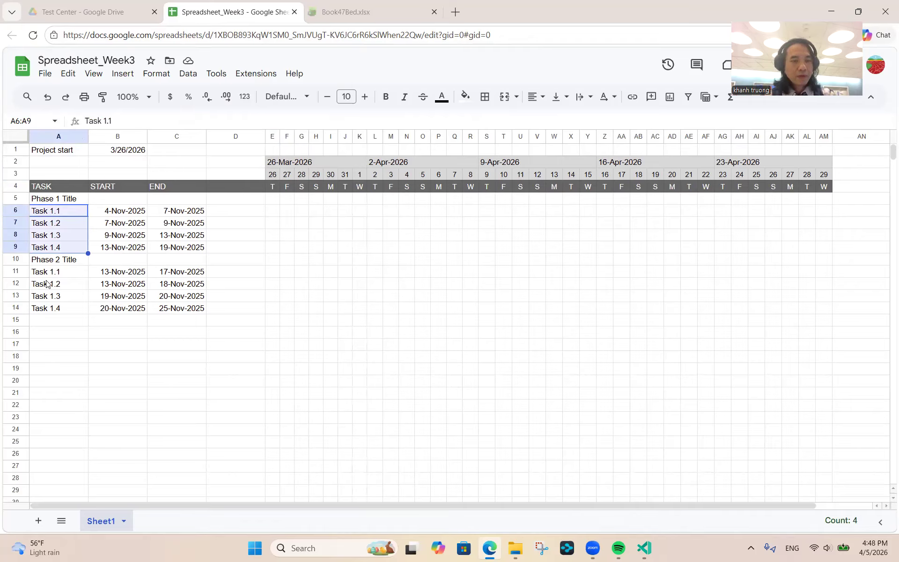
left_click(56, 272, "ctrl")
key("ctrl+Down")
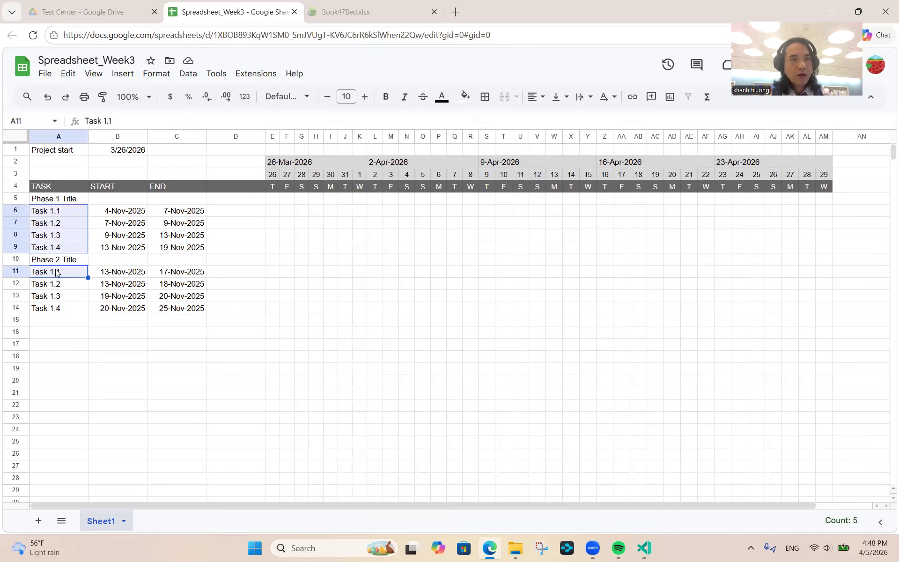
left_click(56, 214)
key("shift+Right")
key("shift+Left")
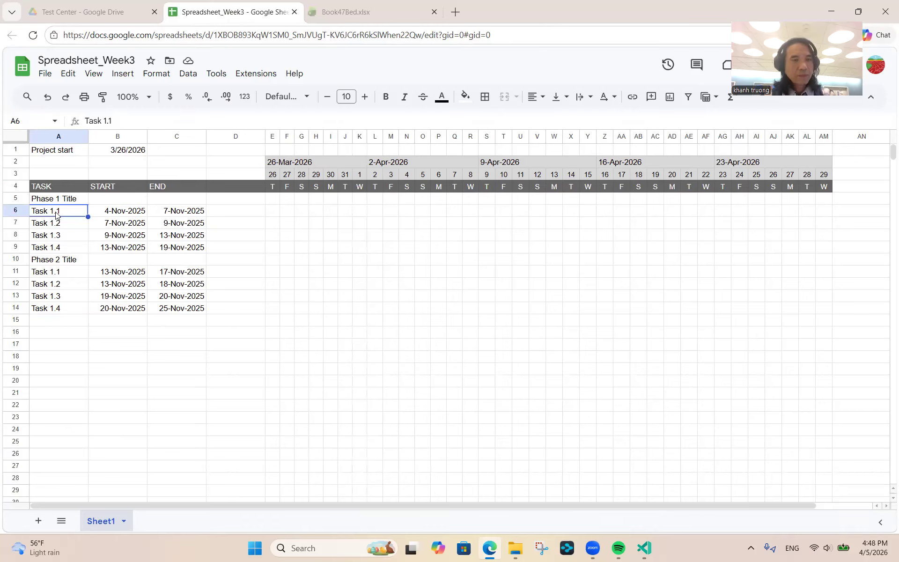
key("shift+Down")
key("shift+Down")
key("shift+Down")
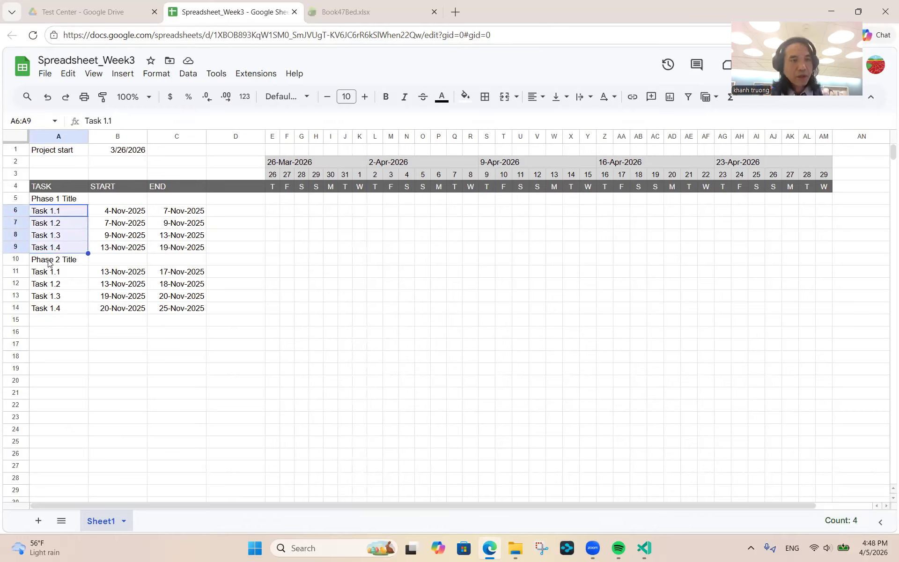
- Add Phase 2's Task 1.1 to Task 1.4 in A11:A14 to the selection
left_click(50, 274, "ctrl")
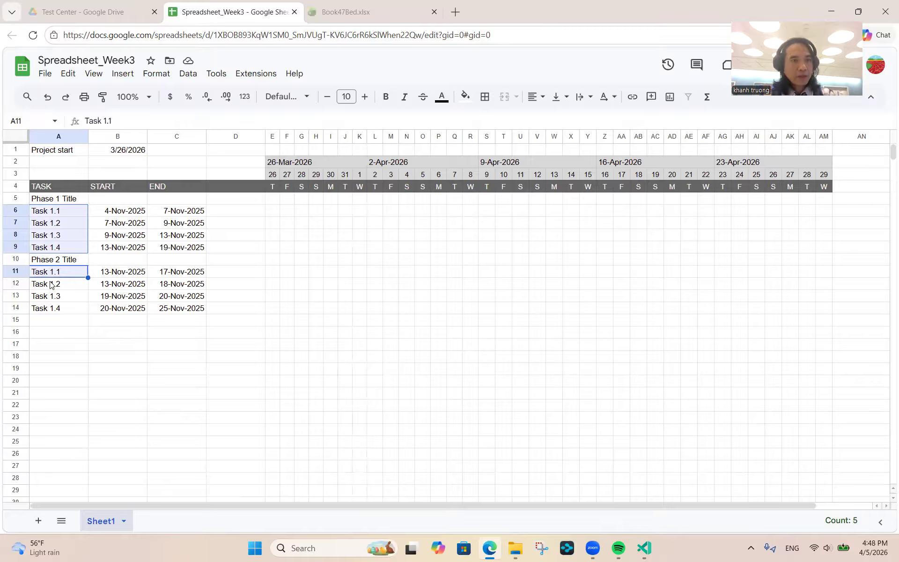
left_click(50, 284, "shift")
left_click(50, 299, "shift")
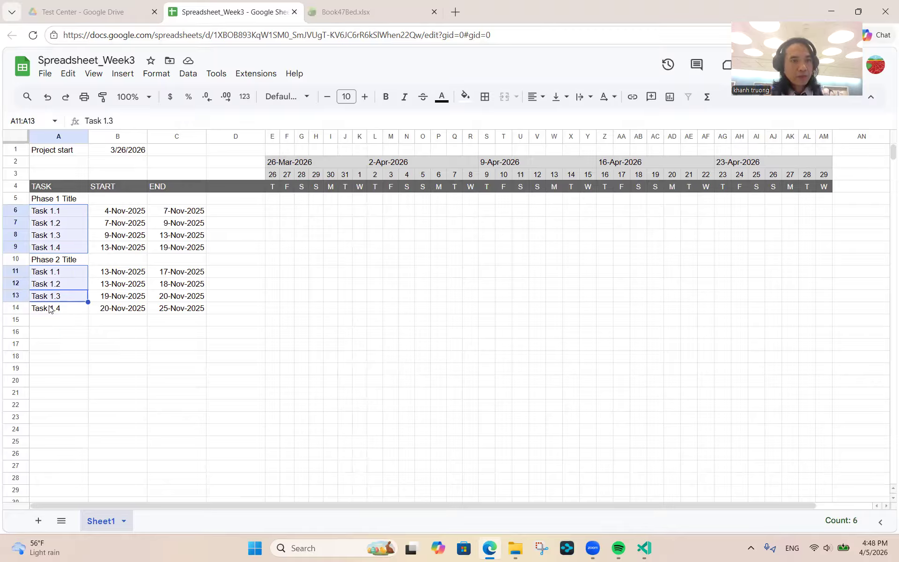
left_click(50, 310, "shift")
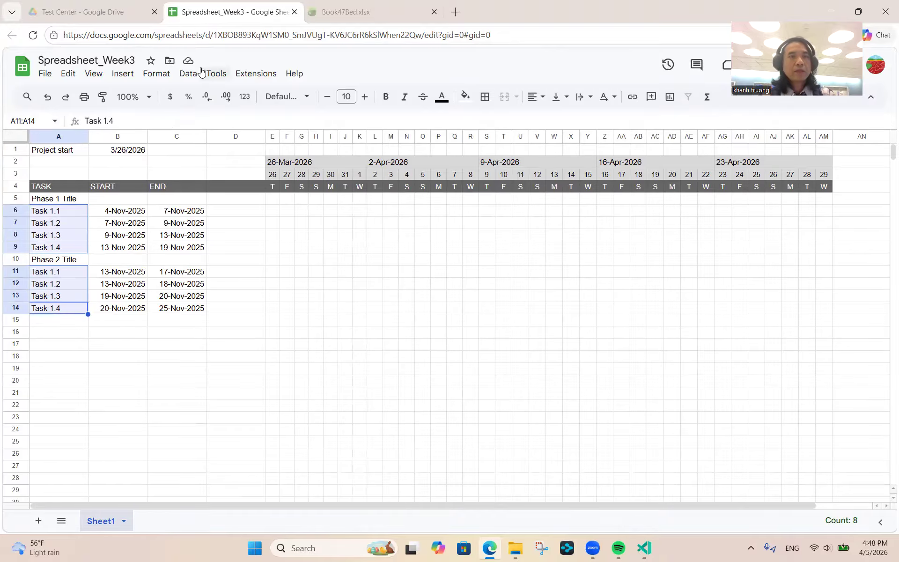
- Apply a custom number format with leading spaces before @ to indent the task names
left_click(167, 77)
mouse_move(199, 123)
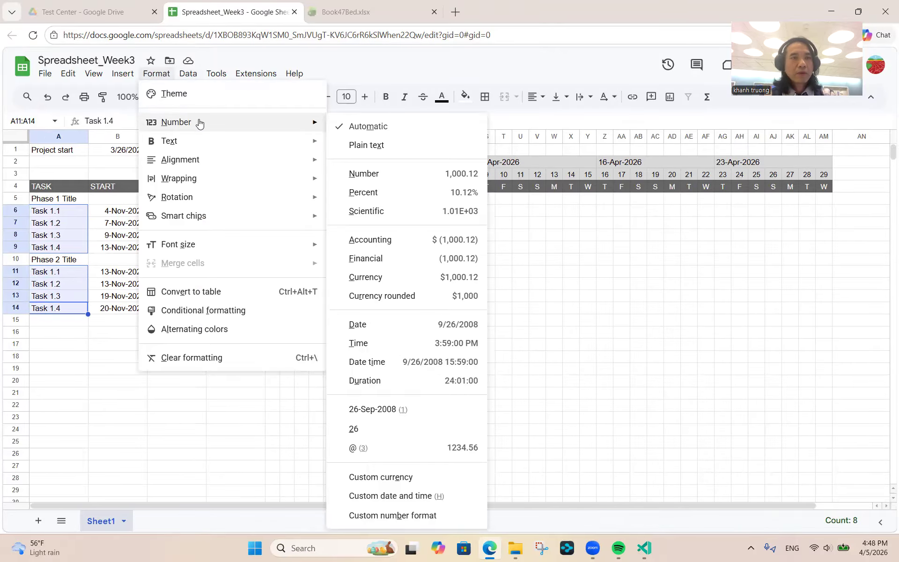
left_click(412, 515)
left_click(345, 170)
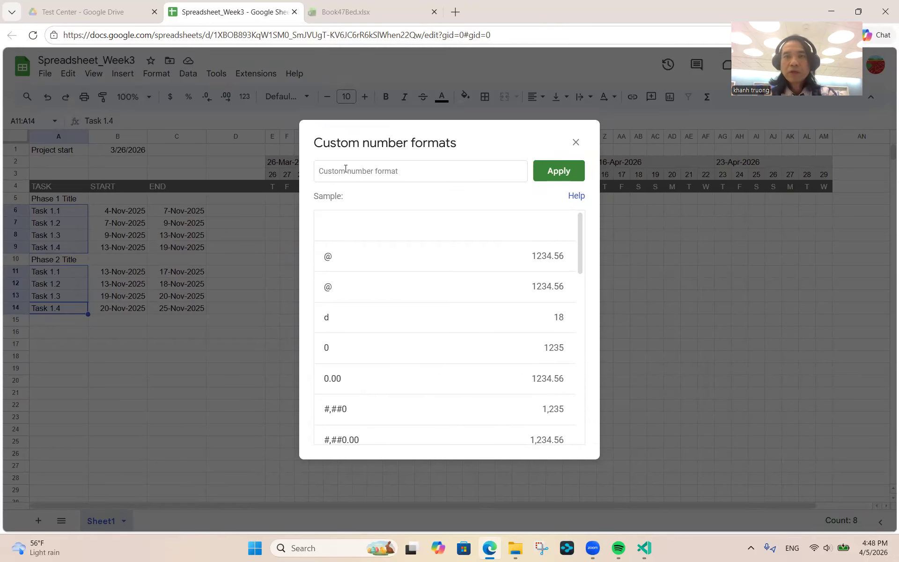
left_click(345, 170)
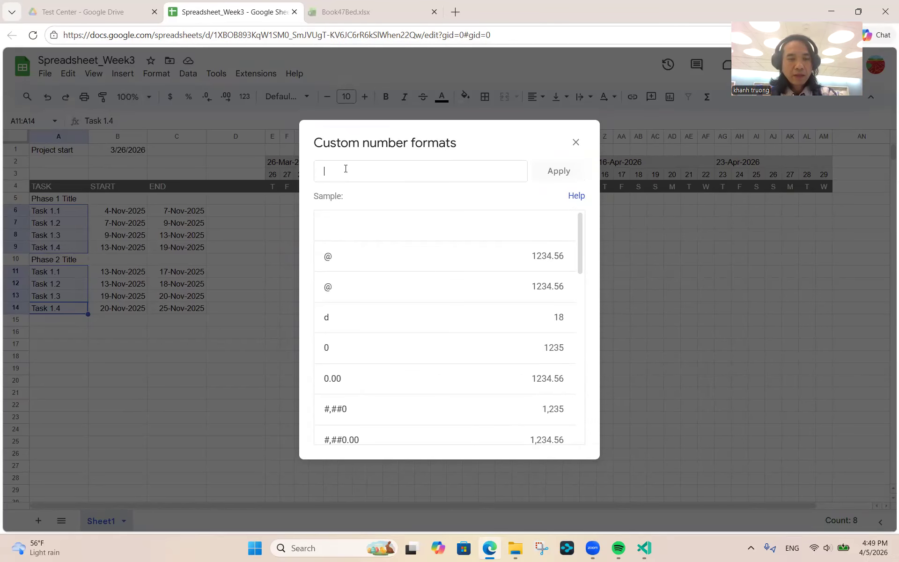
type("@")
left_click(563, 171)
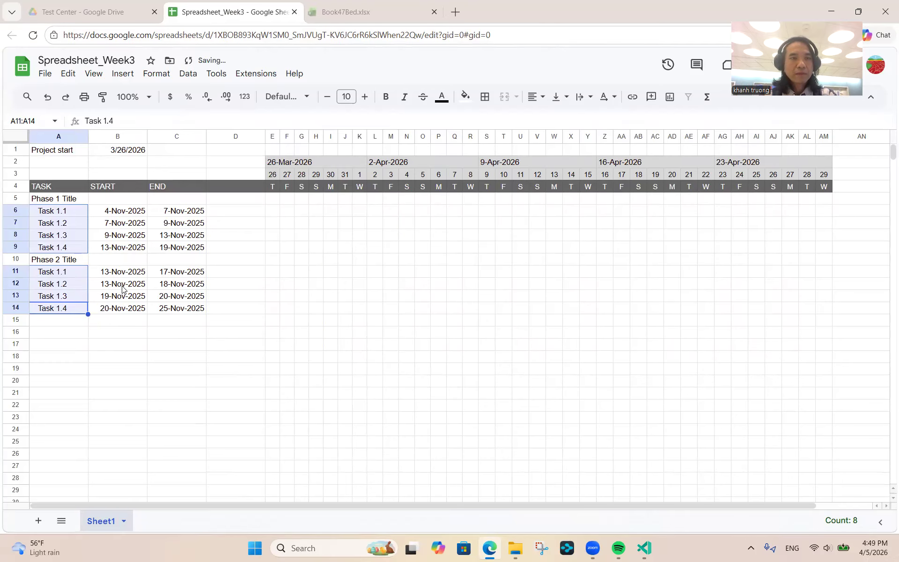
left_click(119, 296)
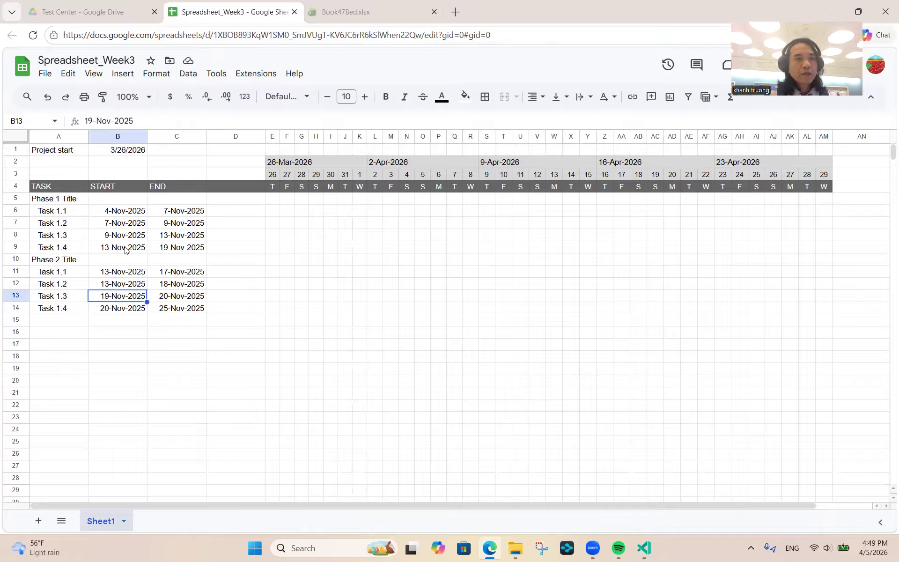
- Check Task 1.1's start and end dates against the reference Gantt chart workbook
left_click(140, 213)
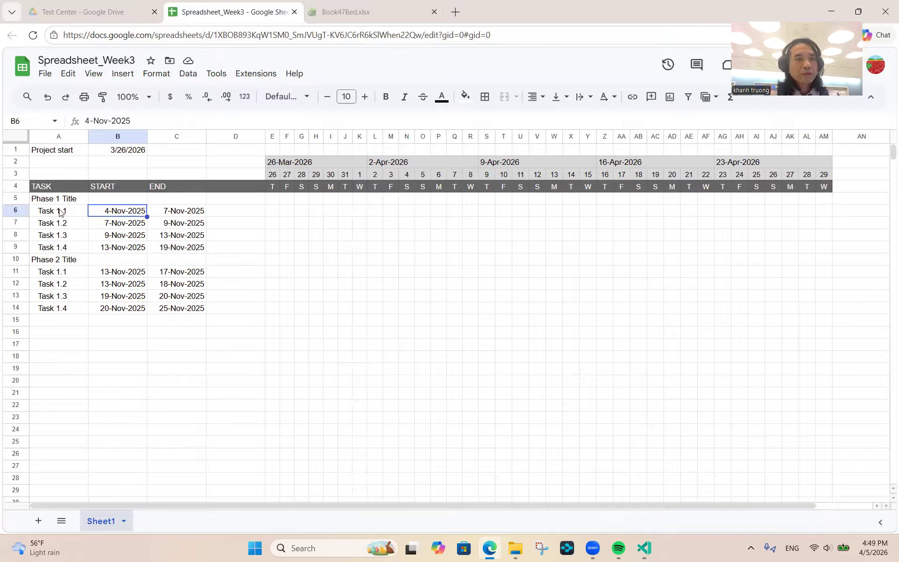
left_click_drag(56, 213, 177, 220)
left_click(186, 217)
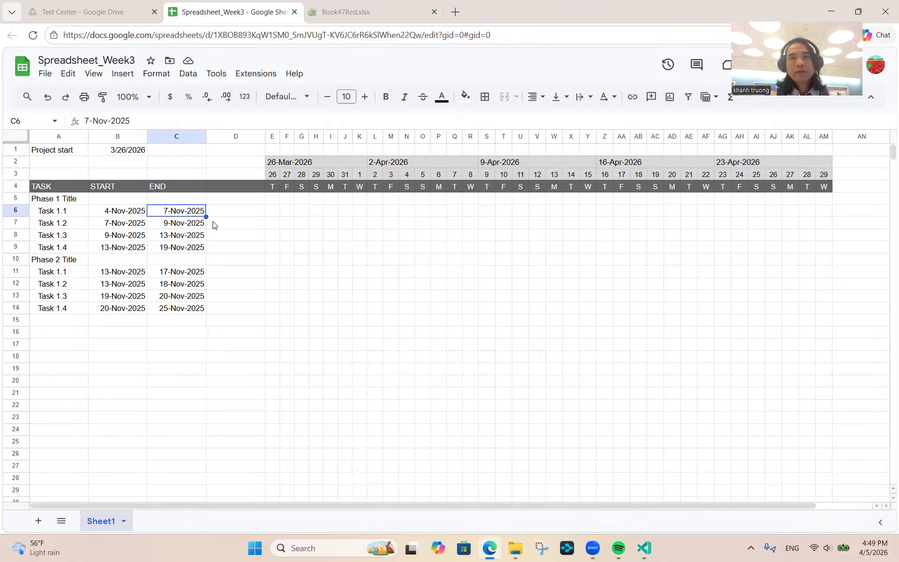
left_click(348, 18)
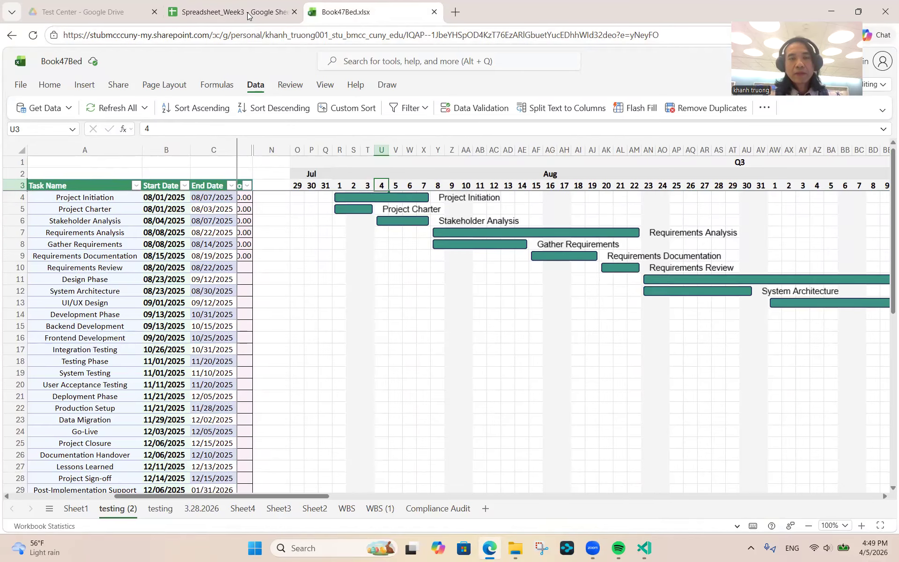
left_click(249, 17)
left_click(132, 155)
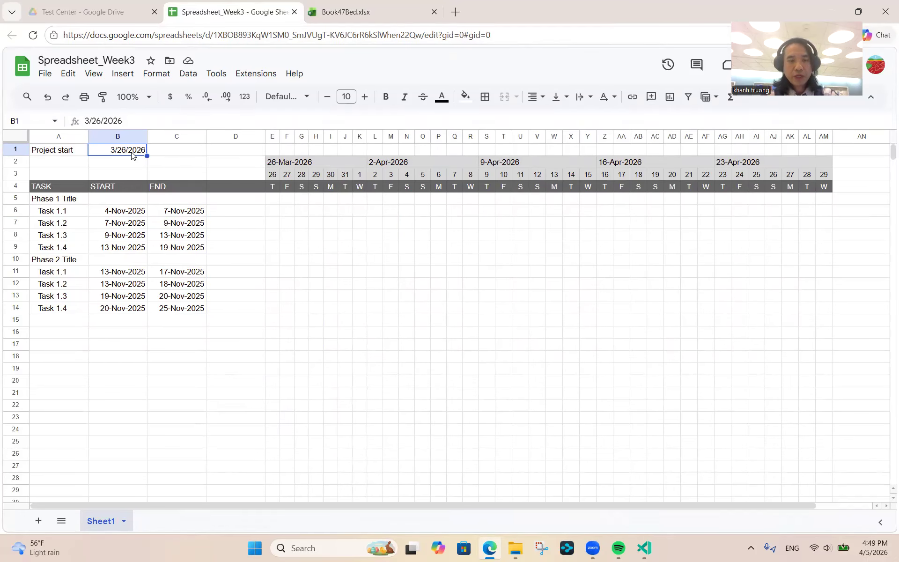
- Enter 11/20/2025, then 3/29/2026, as the project start date in B1
type("11/20/2025")
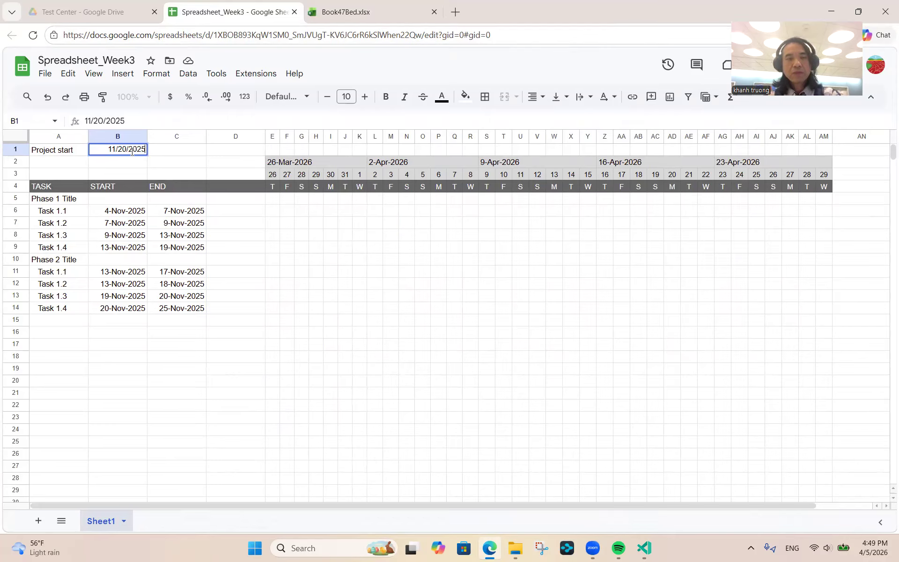
key("Return")
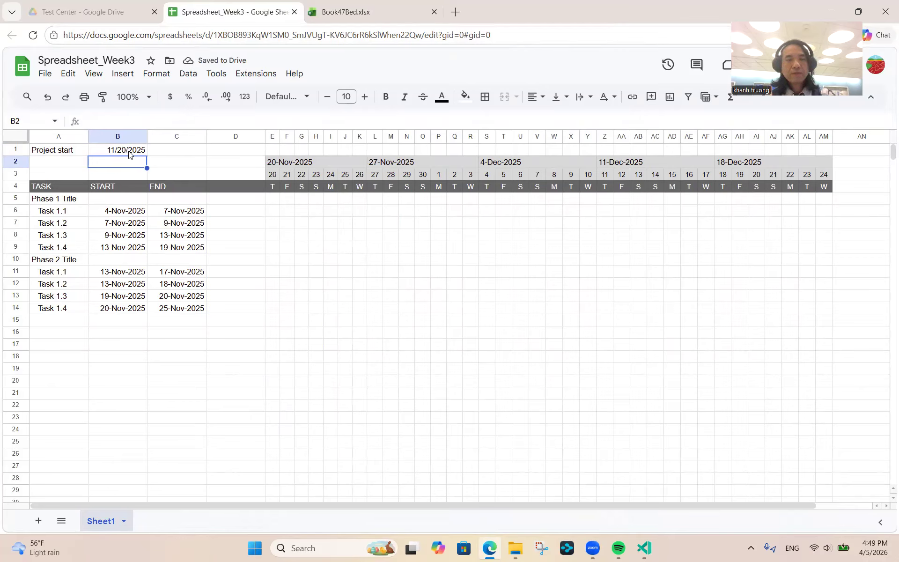
left_click(118, 154)
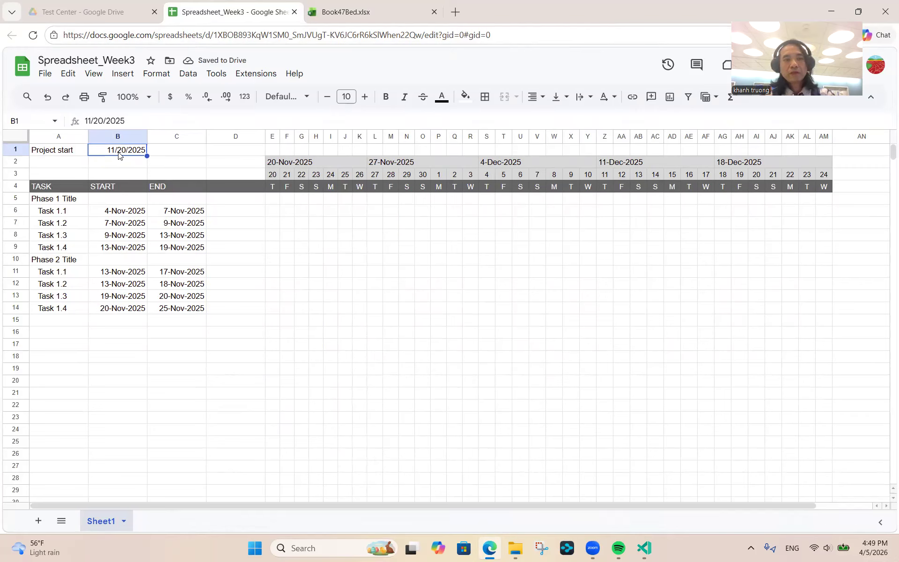
type("3/29/2026")
key("Return")
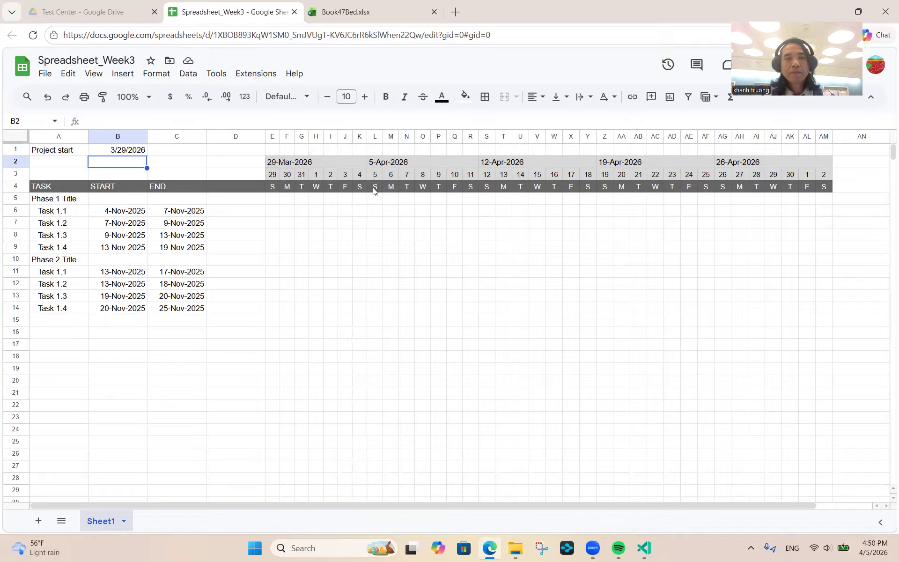
left_click(374, 177)
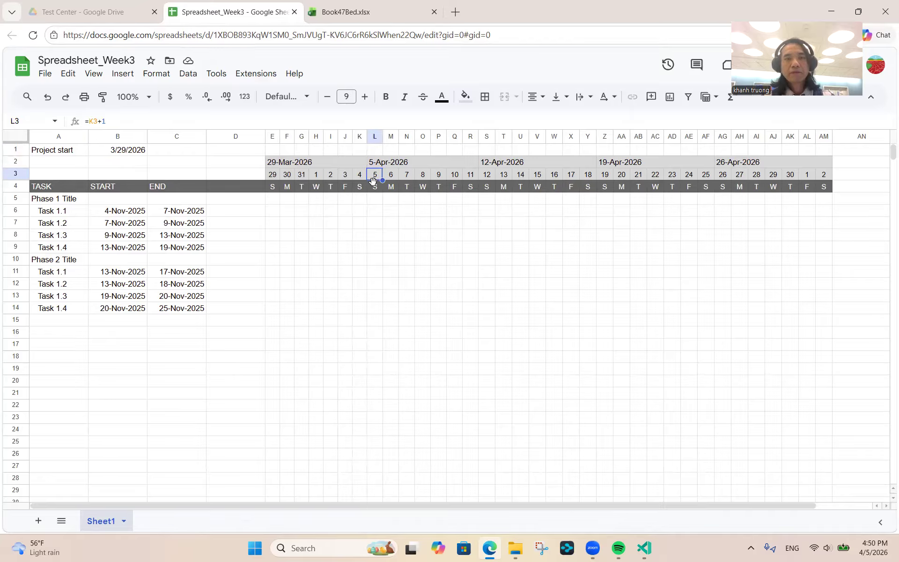
left_click(377, 190)
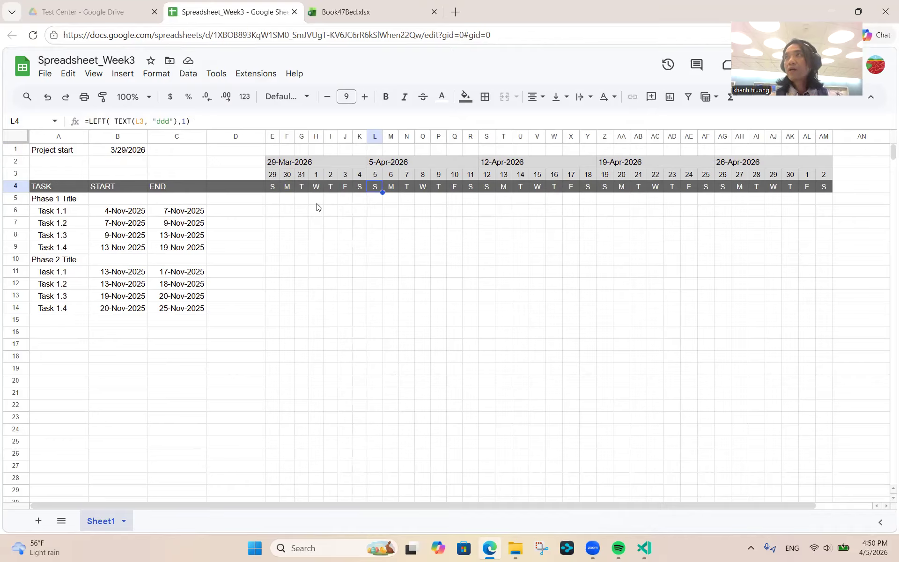
left_click(123, 150)
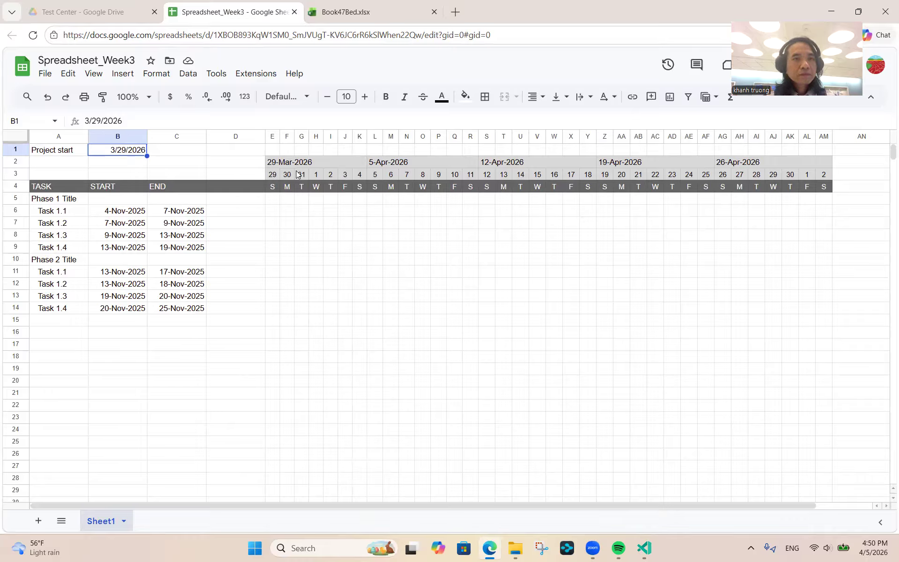
- Change E3 to =$B$1-WEEKDAY($B$1,3) so the timeline starts Monday 23-Mar-2026
left_click(272, 175)
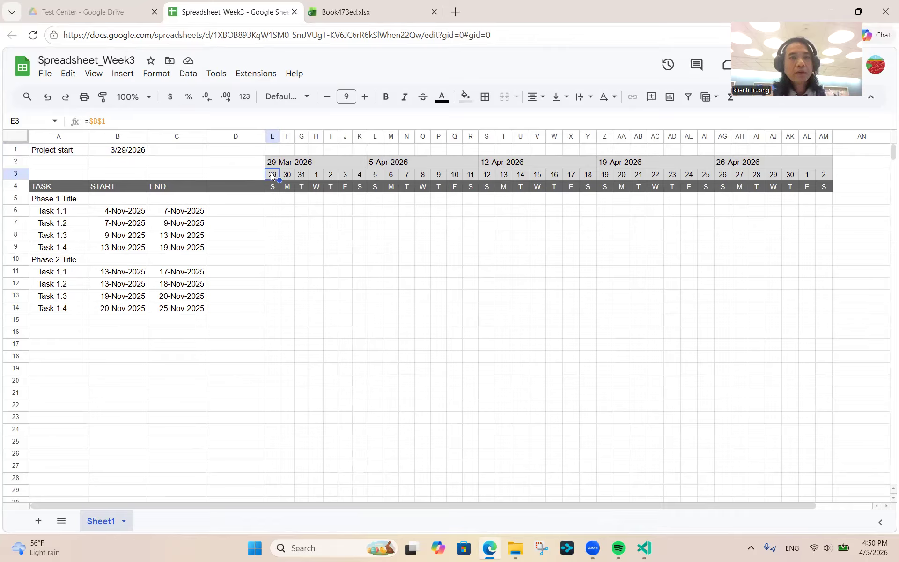
left_click(143, 121)
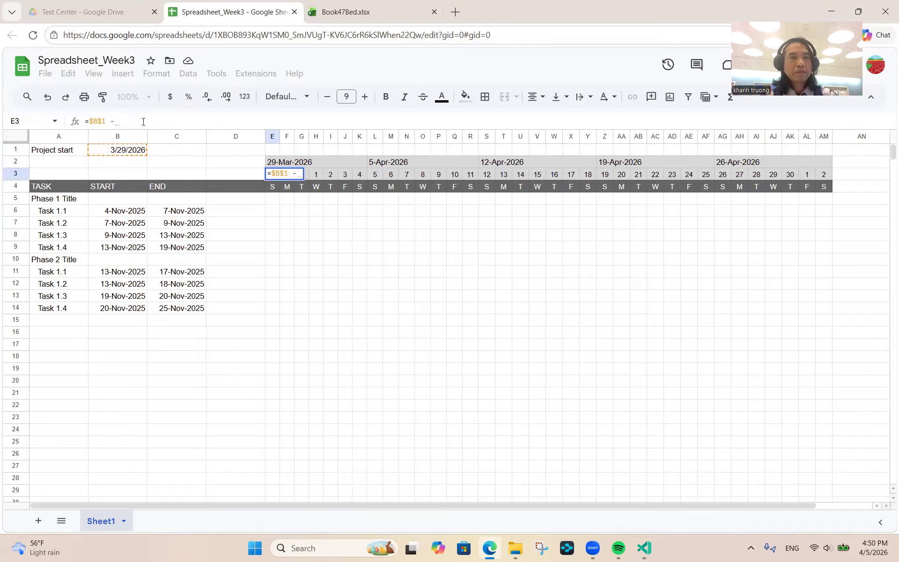
type("WEEK")
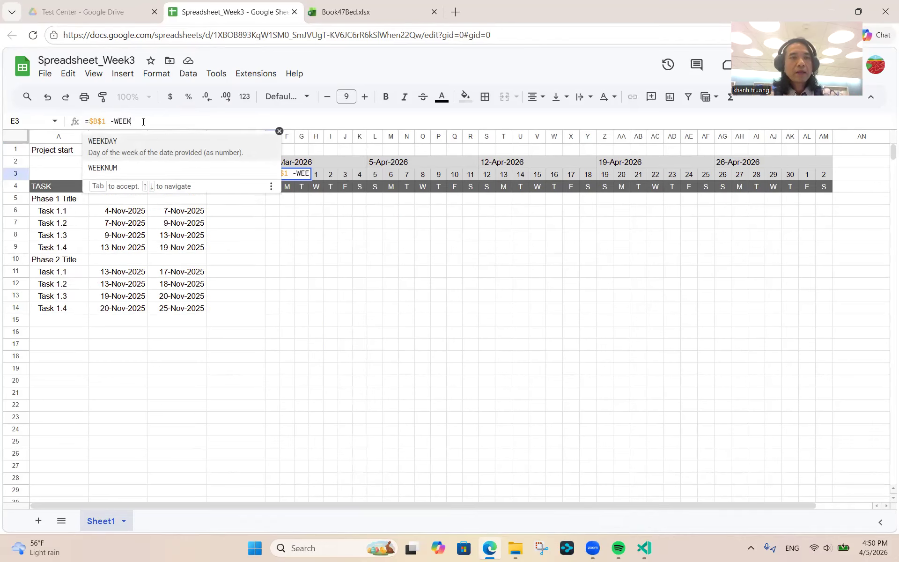
type("DAY")
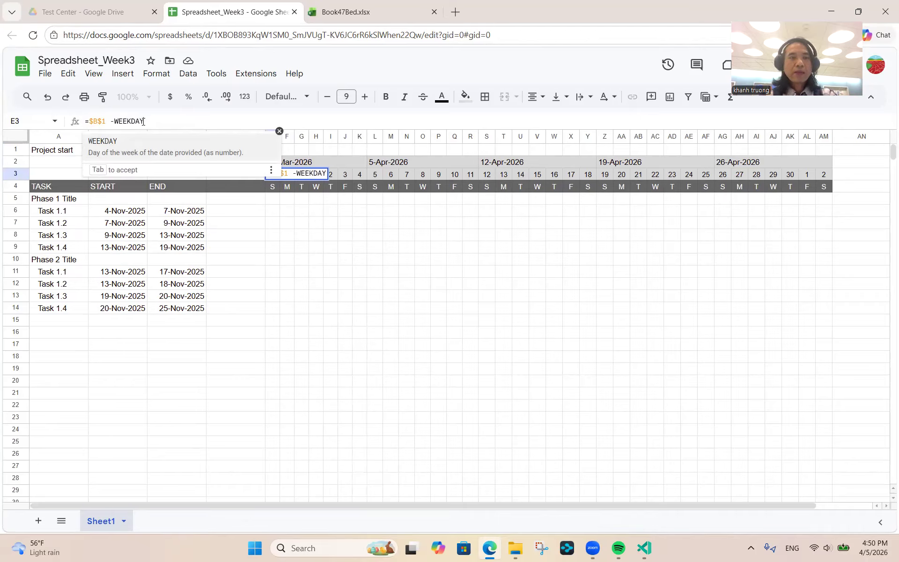
type("(")
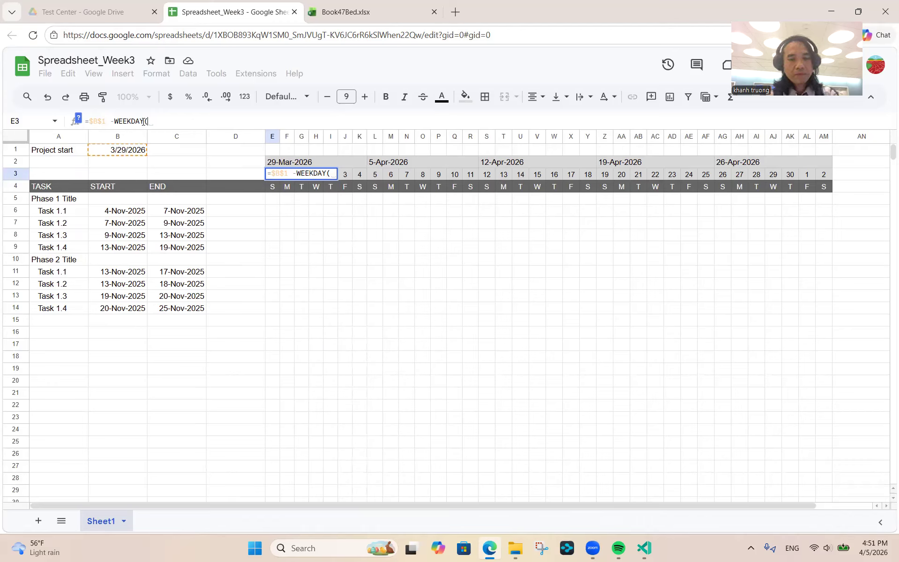
type("$B")
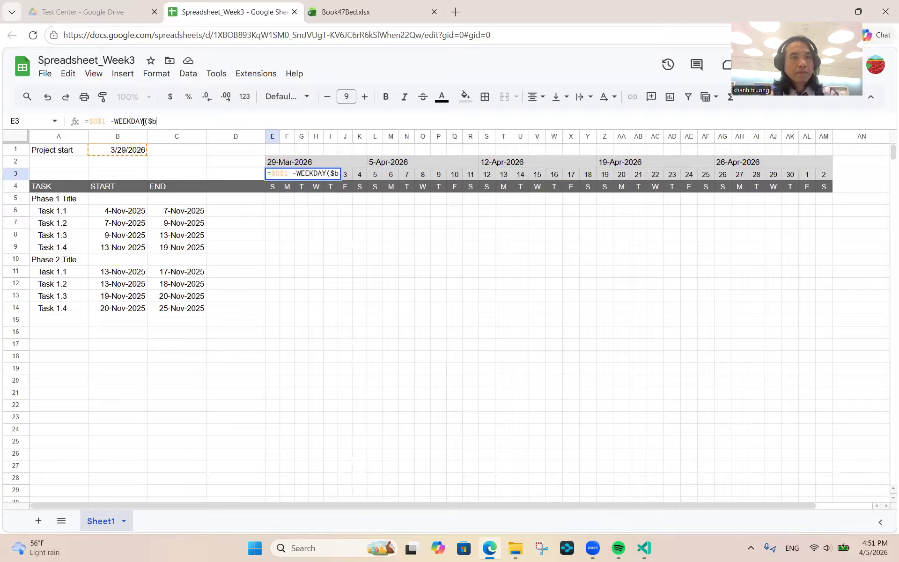
type("$1")
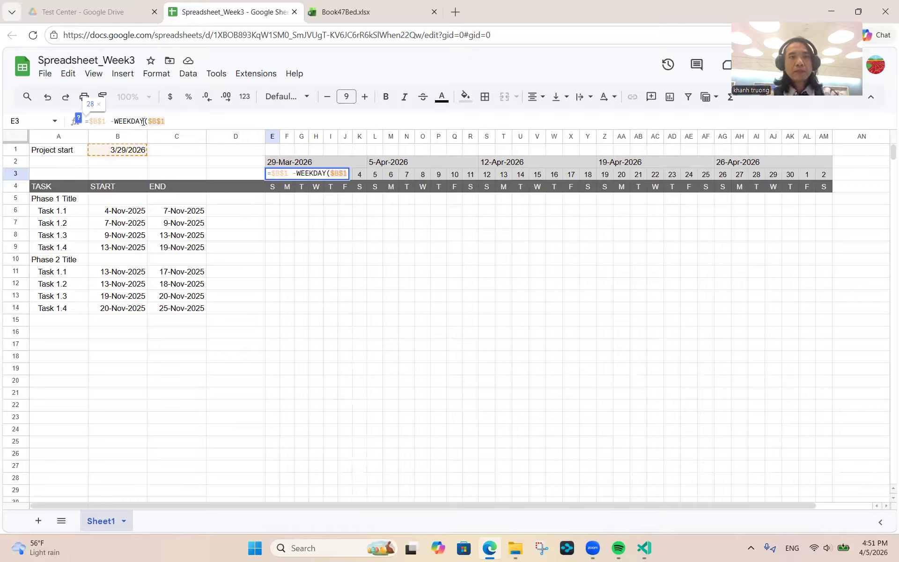
type(",")
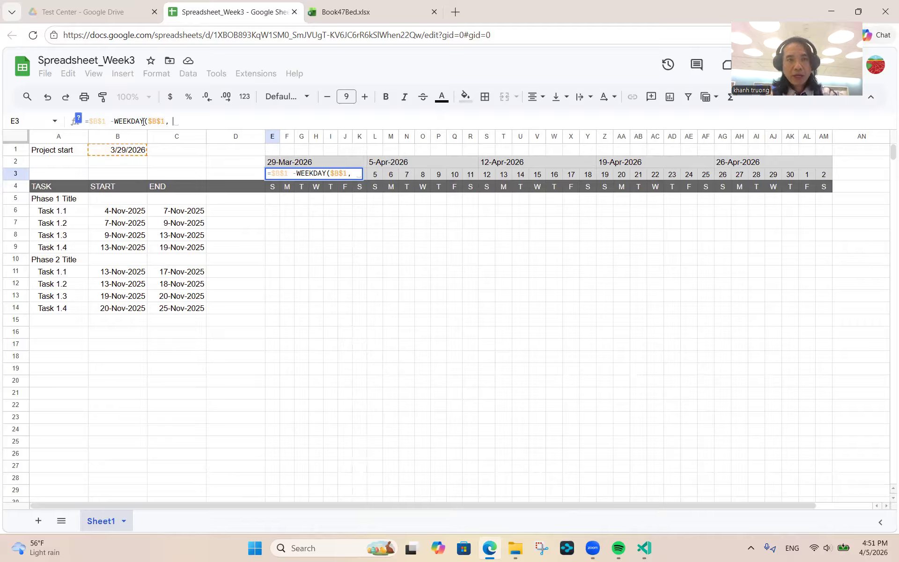
key("BackSpace")
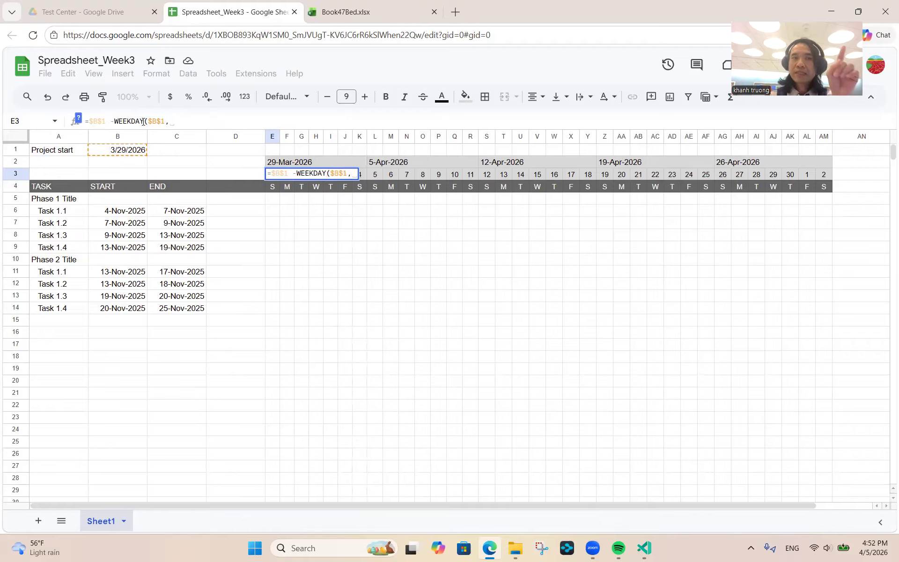
type("3")
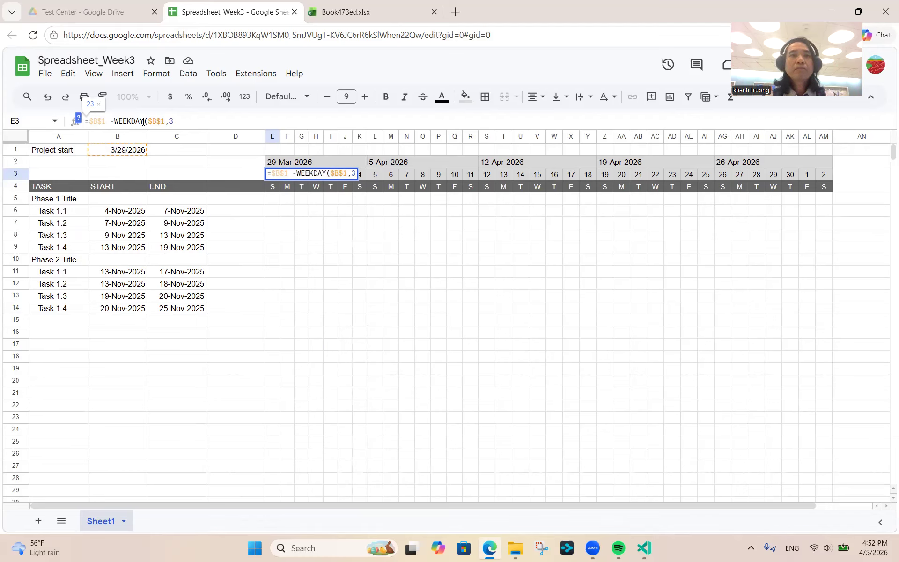
type(")")
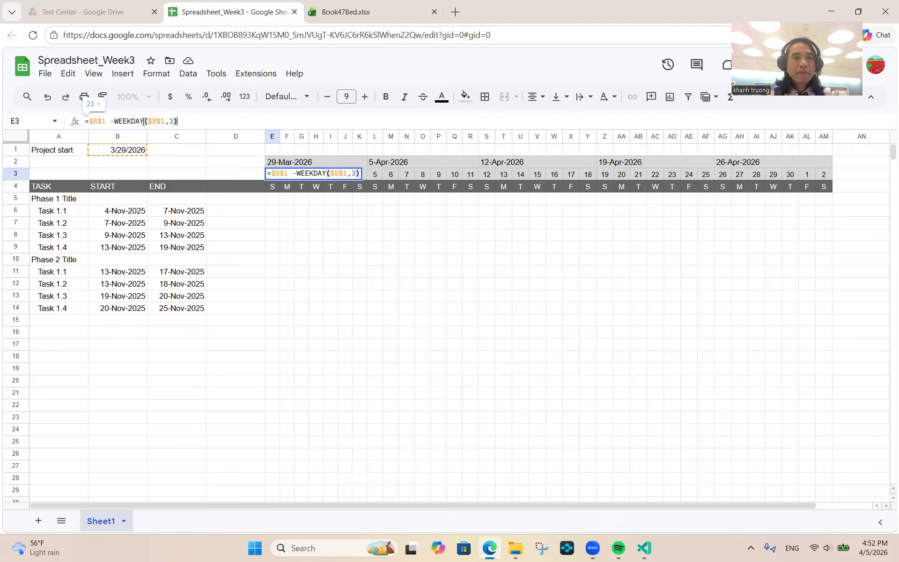
key("Return")
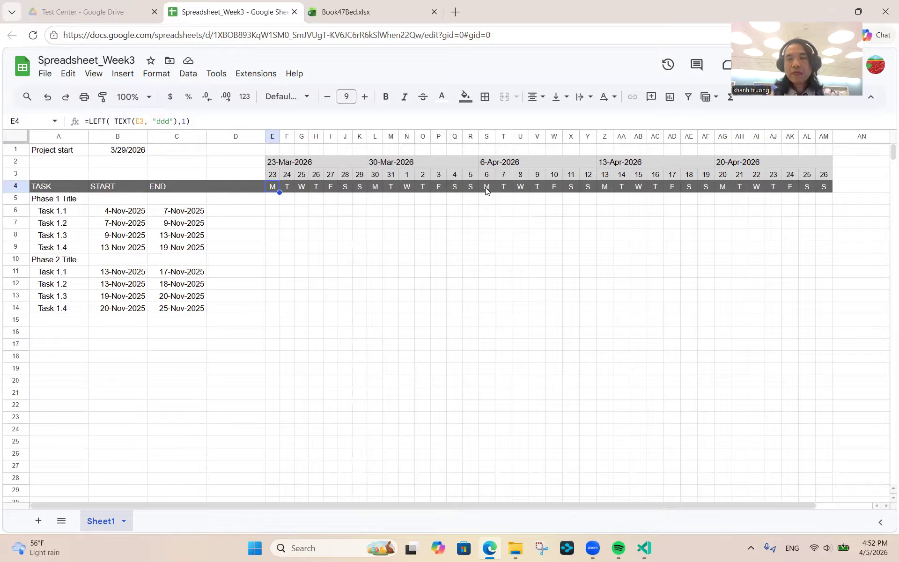
- Reduce the font size of the E3:AM4 date header rows from 9 to 8
left_click(272, 175)
key("shift+Right")
key("shift+Right")
key("shift+Right")
key("shift+Right")
key("shift+Right")
key("shift+Right")
key("shift+Right")
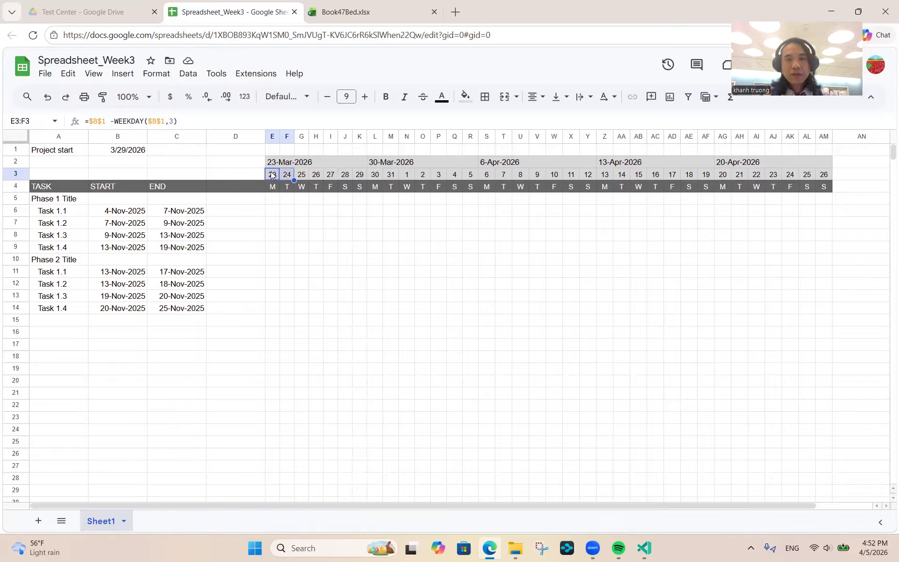
key("shift+Right")
key("shift+Right")
key("shift+Right")
key("shift+Right")
key("shift+Right")
key("shift+Right")
key("shift+Right")
key("shift+Right")
key("shift+Right")
key("shift+Right")
key("shift+Right")
key("shift+Right")
key("shift+Right")
key("shift+Right")
key("shift+Right")
key("shift+Right")
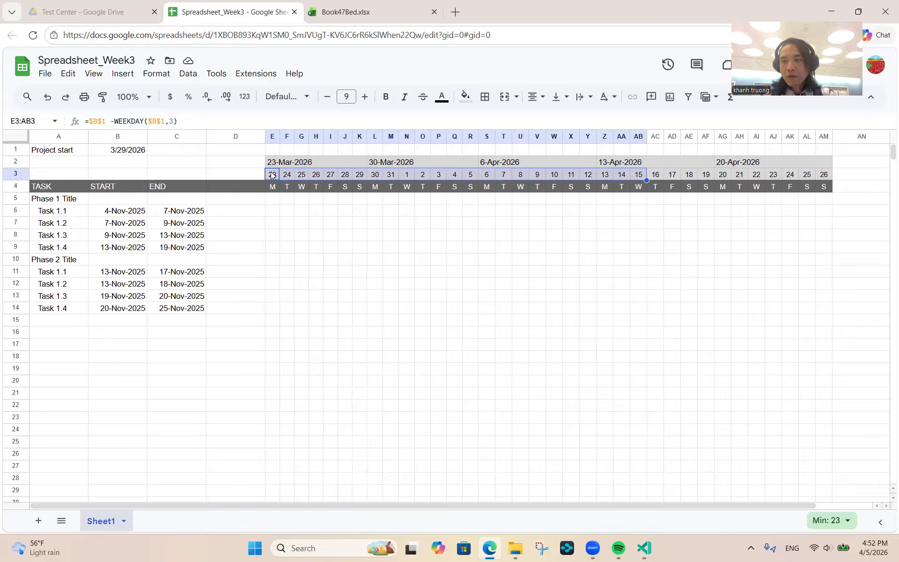
key("shift+Right")
key("shift+Right")
key("shift+Right")
key("shift+Right")
key("shift+Right")
key("shift+Right")
key("shift+Right")
key("shift+Right")
key("shift+Right")
key("shift+Right")
key("shift+Right")
key("shift+Down")
left_click(327, 98)
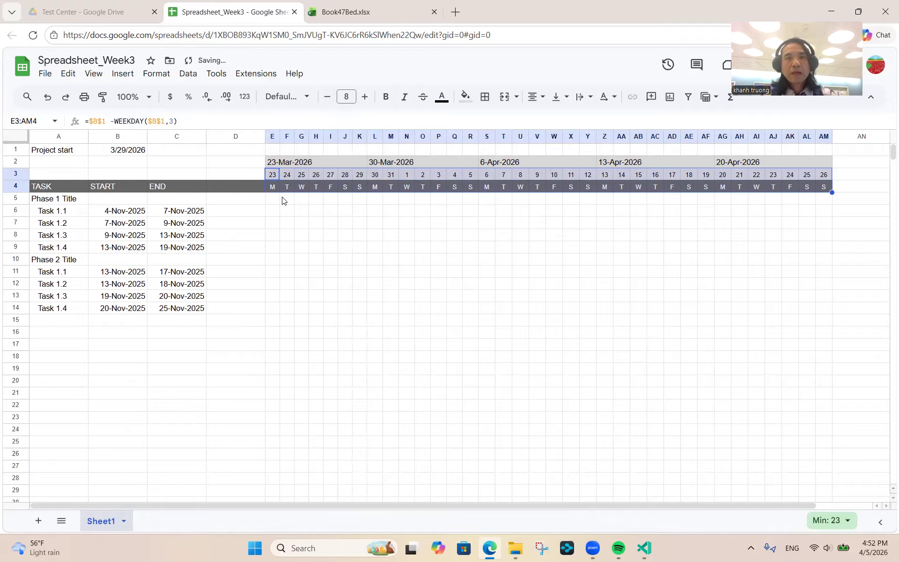
- Centre the header rows horizontally and vertically, comparing with the Book47Bed Excel Gantt
left_click(543, 98)
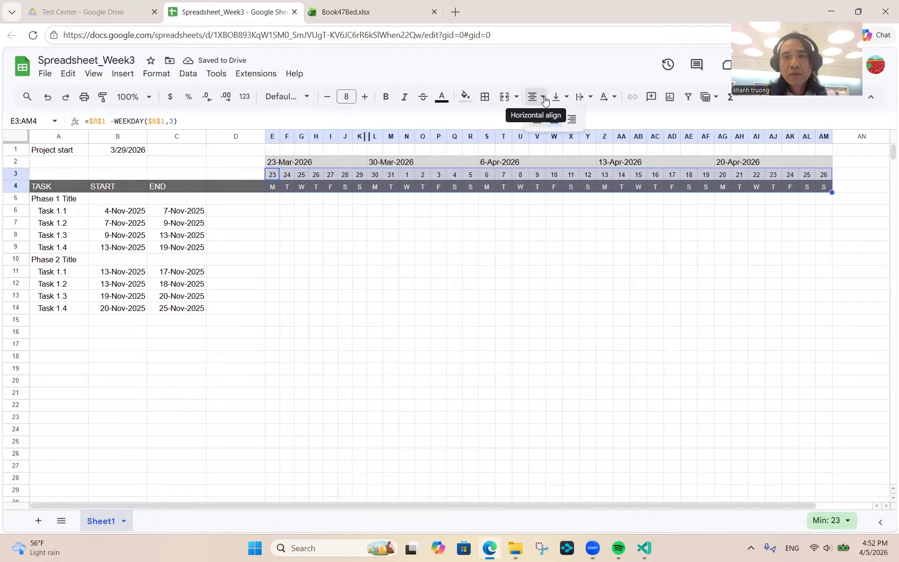
left_click(553, 119)
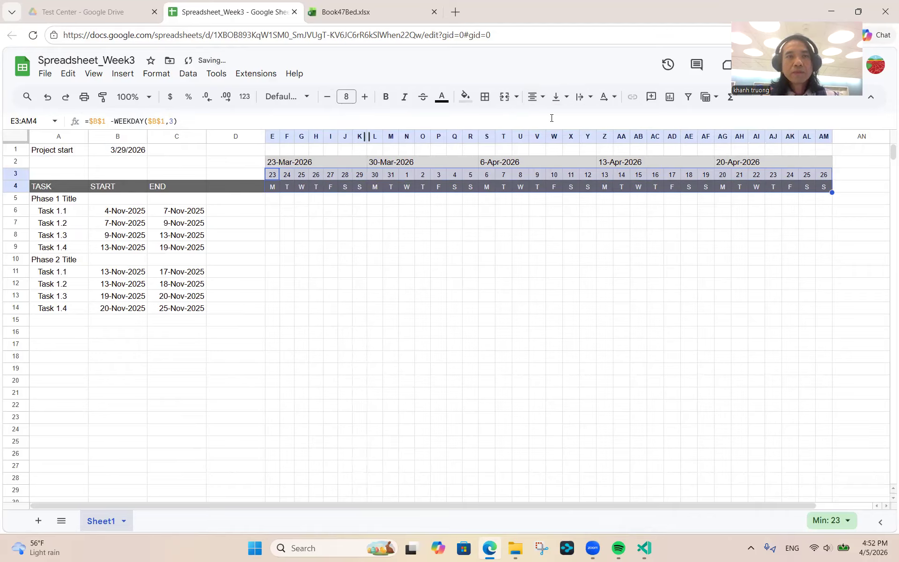
left_click(568, 97)
left_click(578, 119)
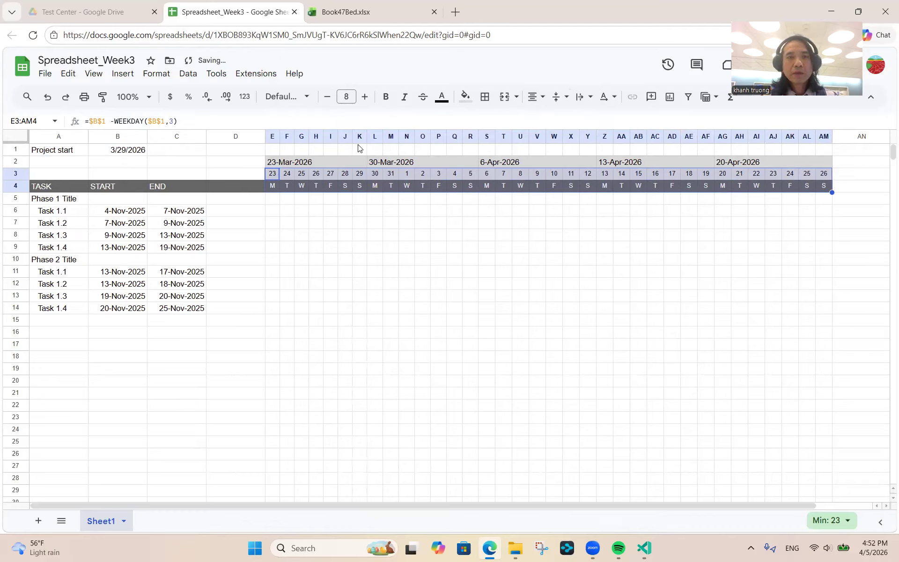
left_click(225, 152)
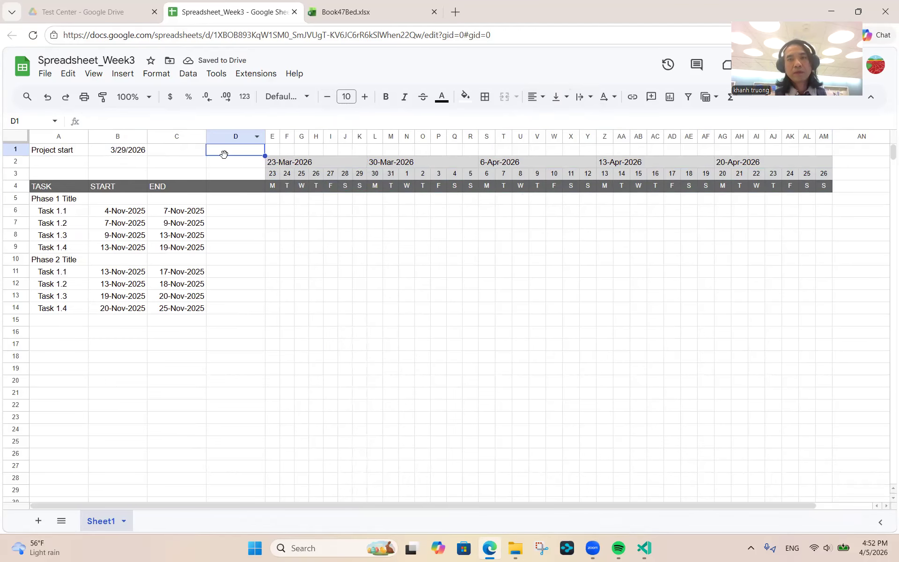
left_click(363, 12)
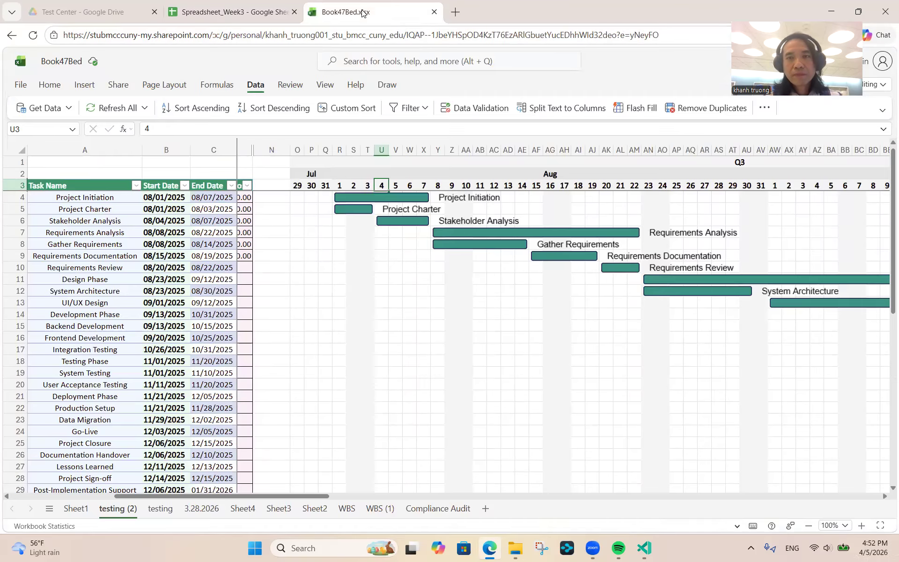
left_click(220, 16)
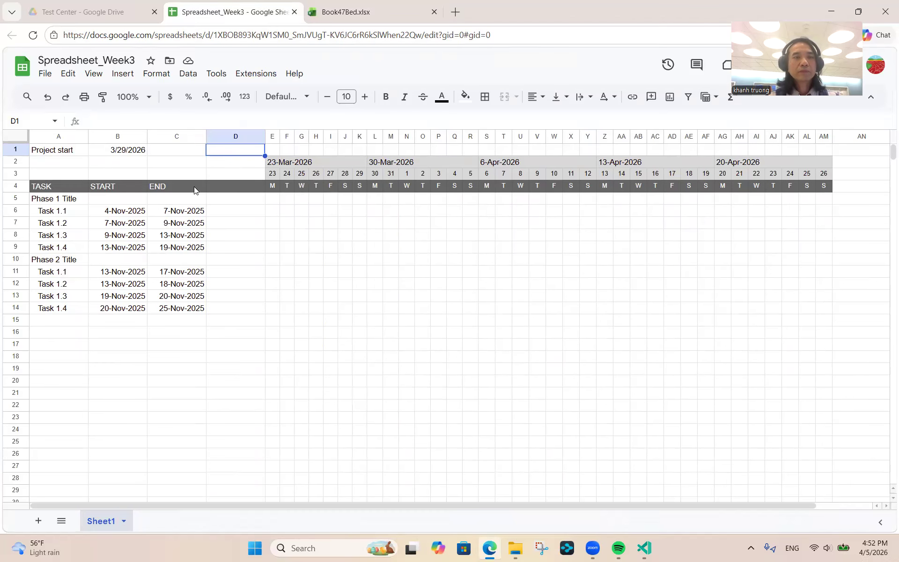
- Change the B1 project start date to 4/29/2026 and verify the dates against the system calendar
left_click(121, 153)
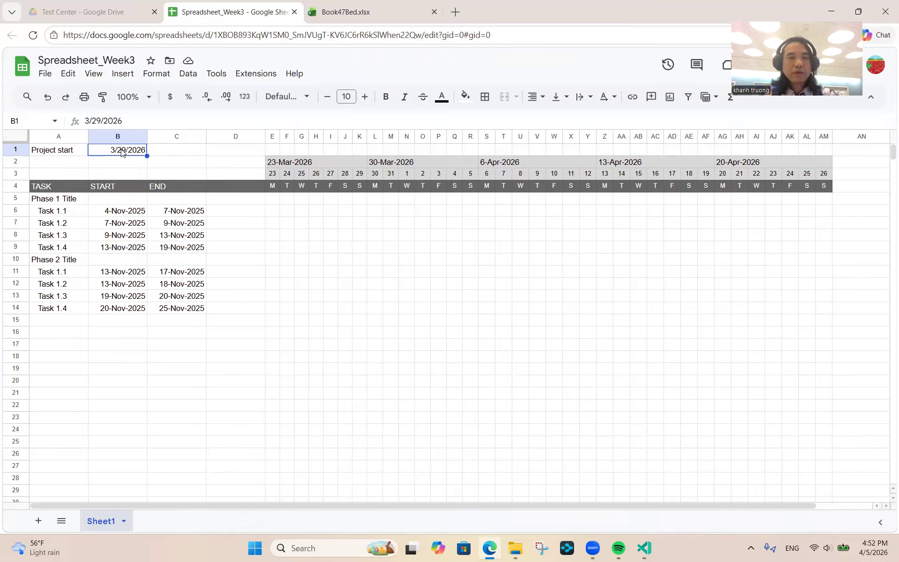
type("5/")
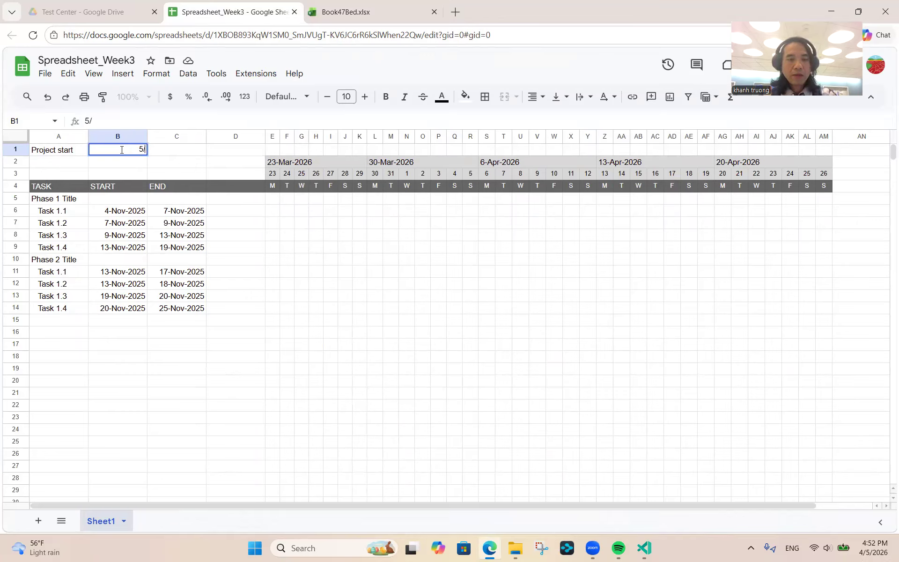
key("BackSpace")
key("BackSpace")
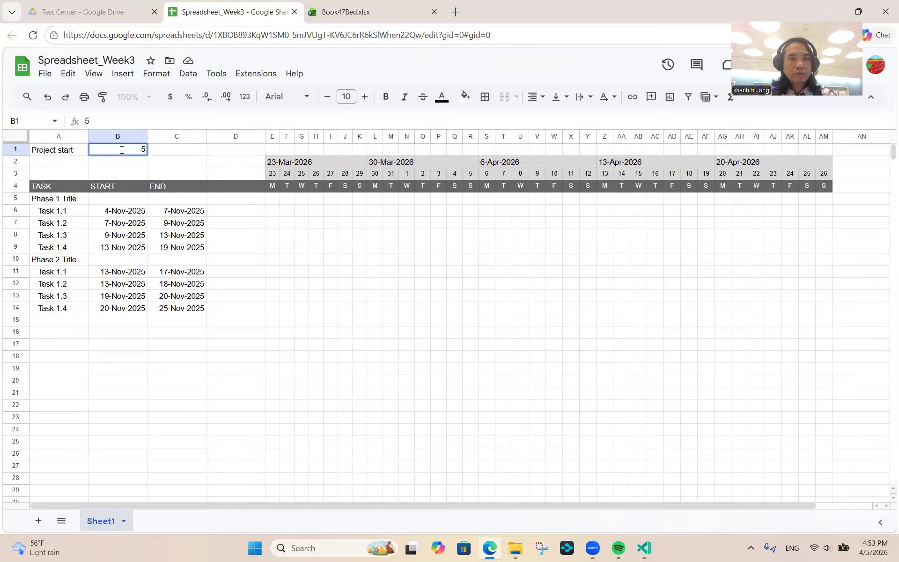
type("4/")
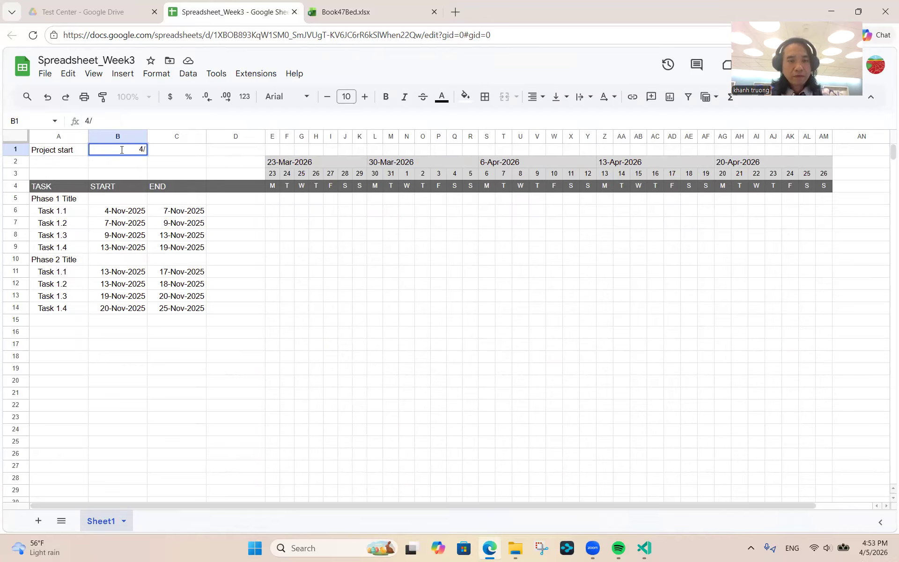
type("29/2026")
key("Return")
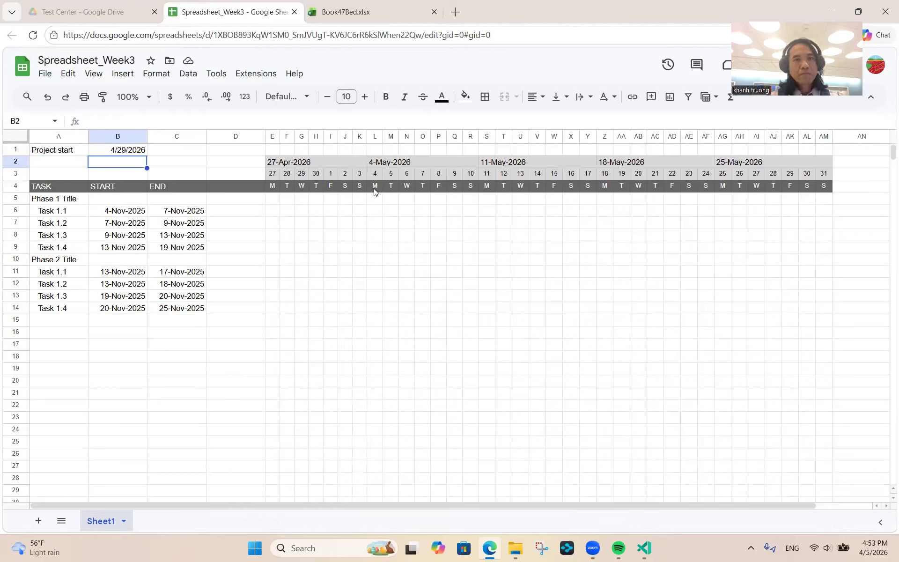
left_click(870, 551)
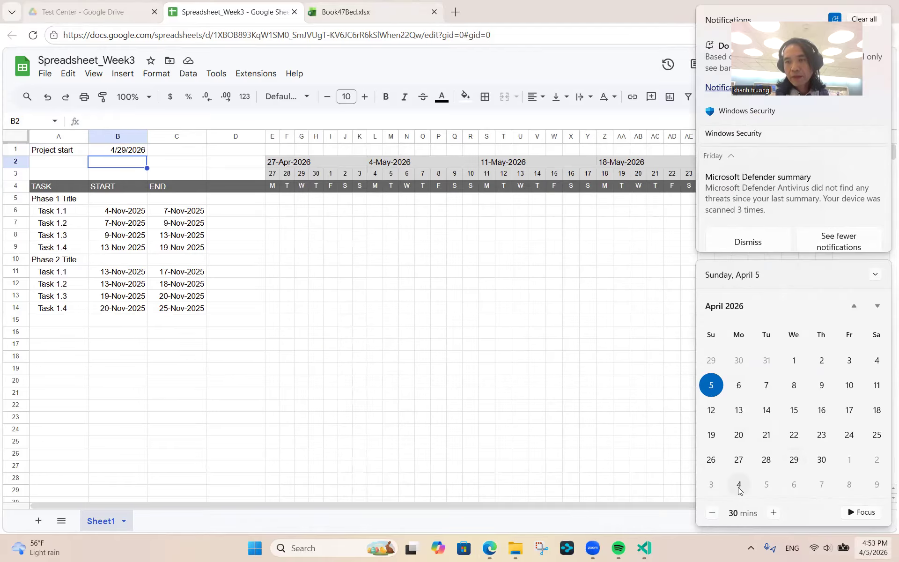
left_click(305, 203)
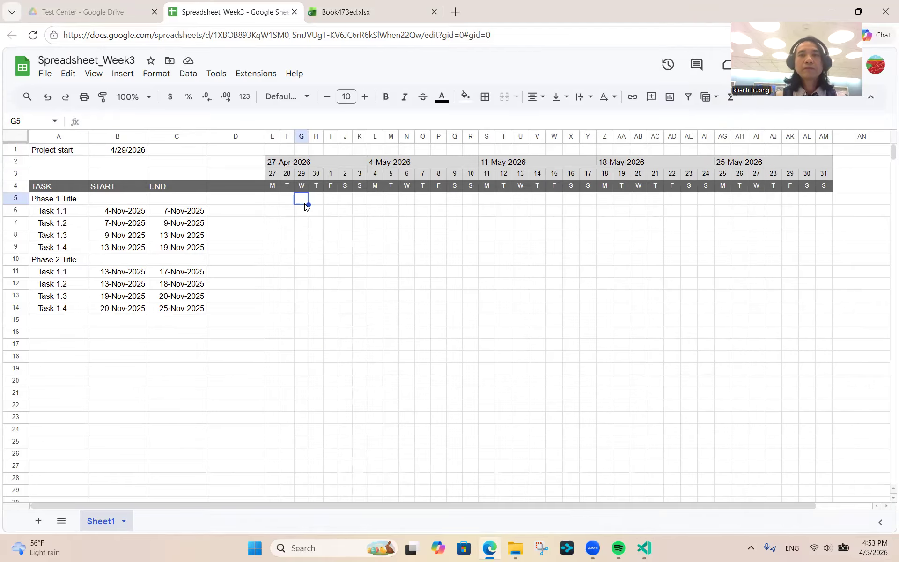
left_click(268, 202)
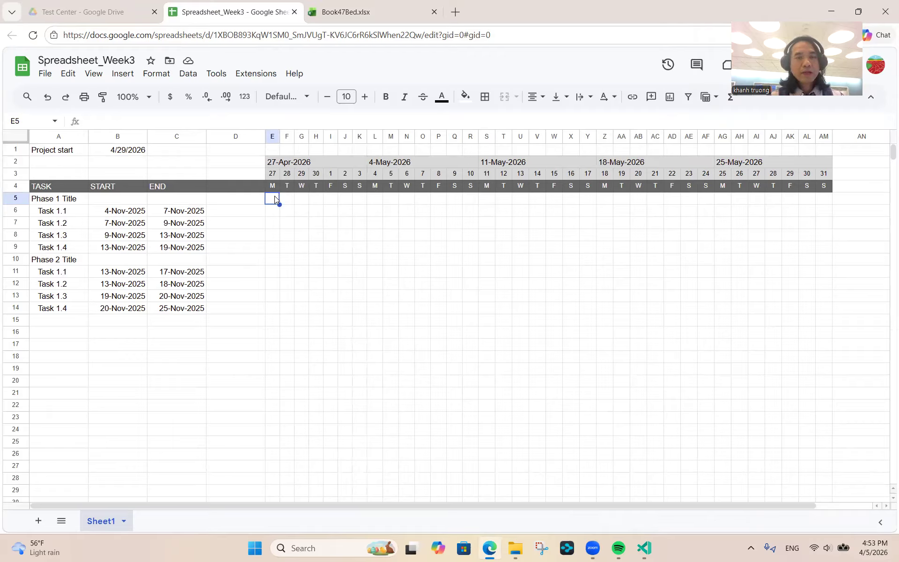
left_click(376, 17)
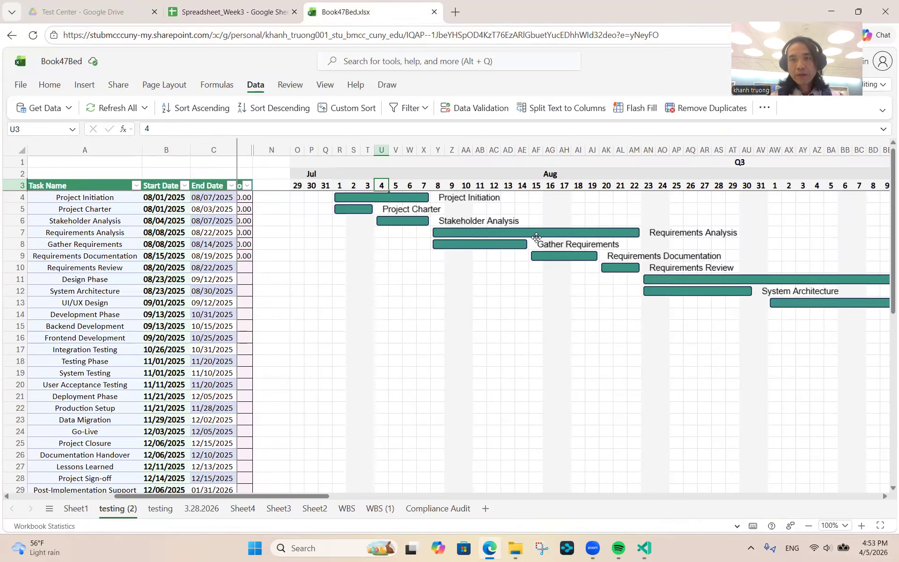
left_click(215, 16)
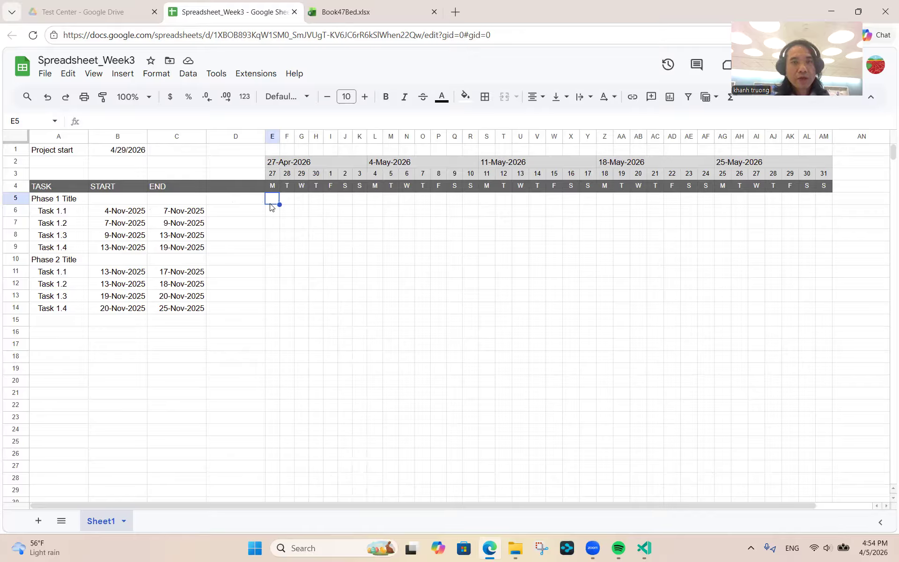
- Inspect the first header date formula and Task 1.1's start date
key("Right")
key("Right")
key("Right")
key("Right")
key("Right")
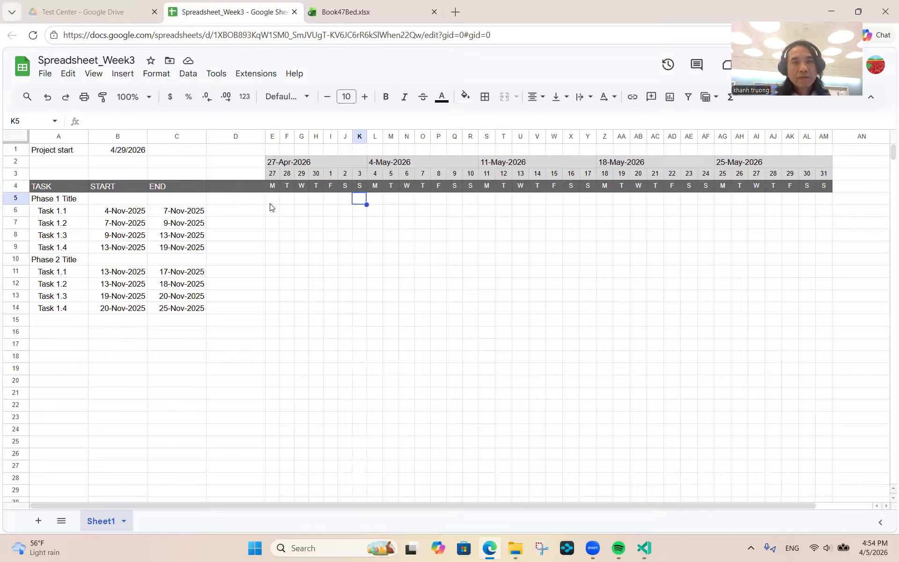
key("Down")
key("Left")
key("Left")
key("Left")
key("Left")
key("Left")
key("Left")
key("Left")
key("Left")
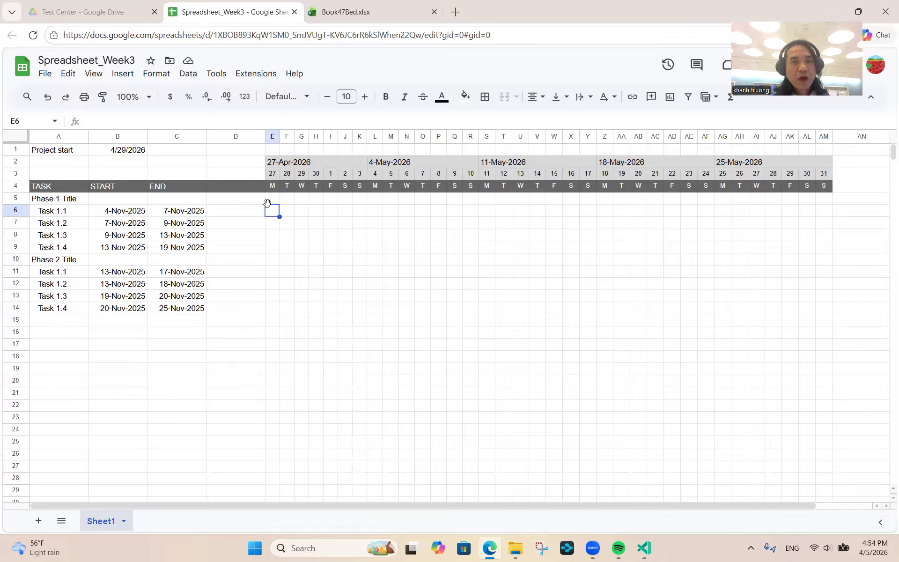
left_click(271, 175)
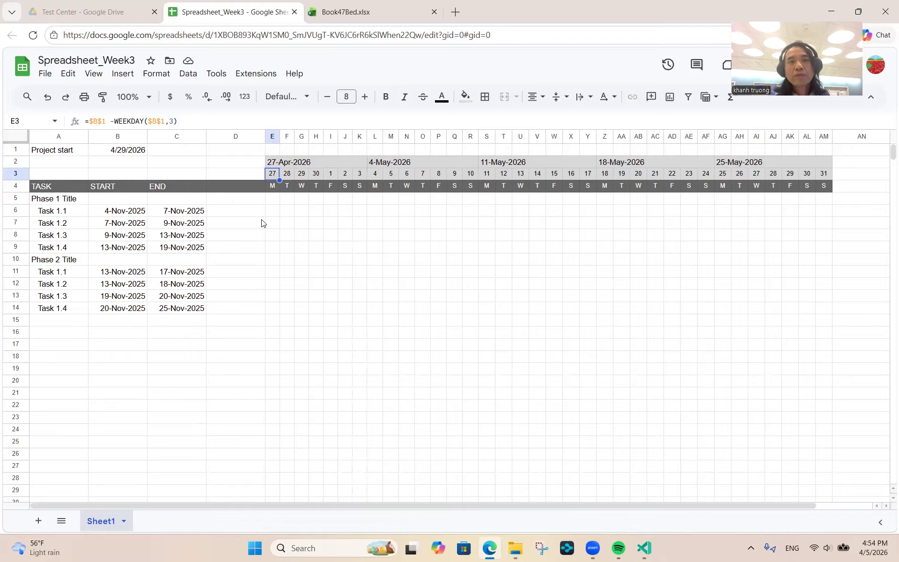
left_click(123, 214)
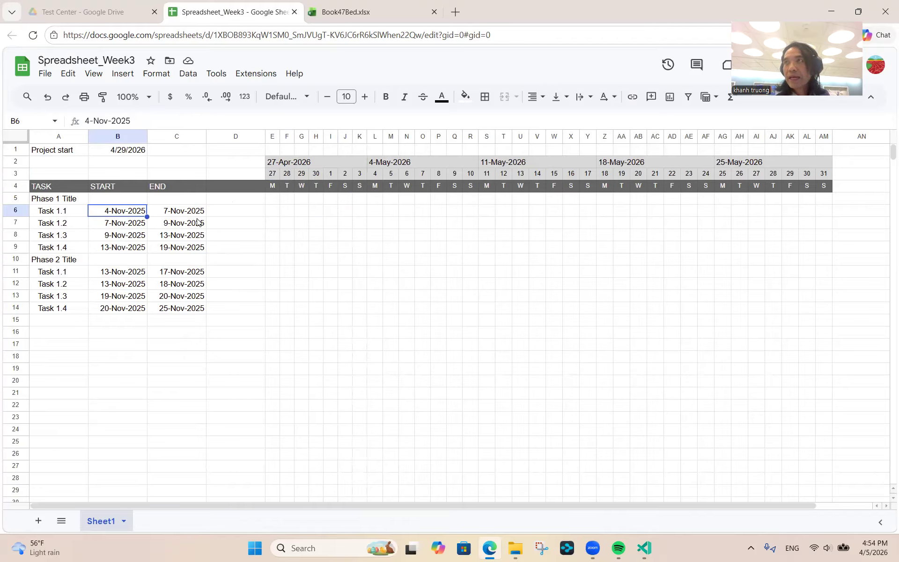
- Set the project start date in B1 to 11/1/2025 and recheck the header dates
left_click(127, 152)
type("11")
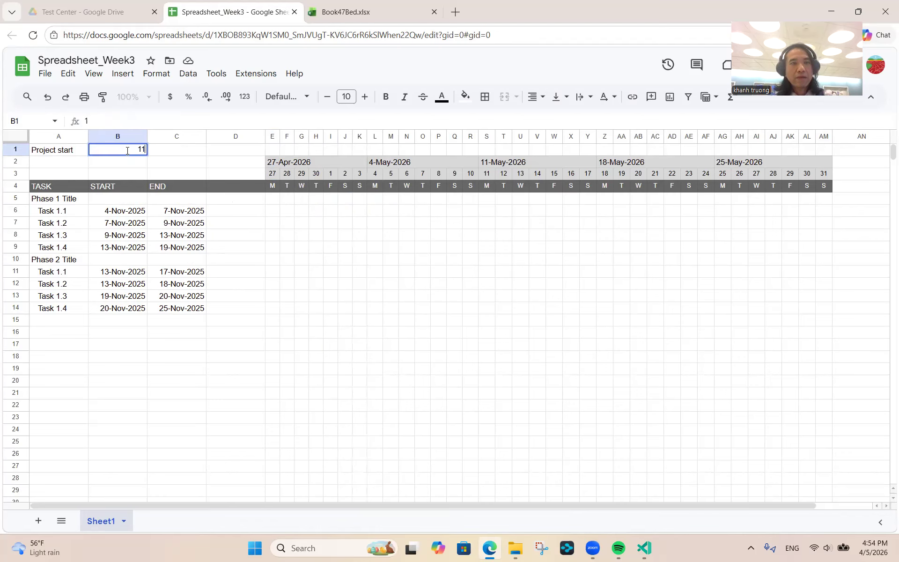
type("/1/")
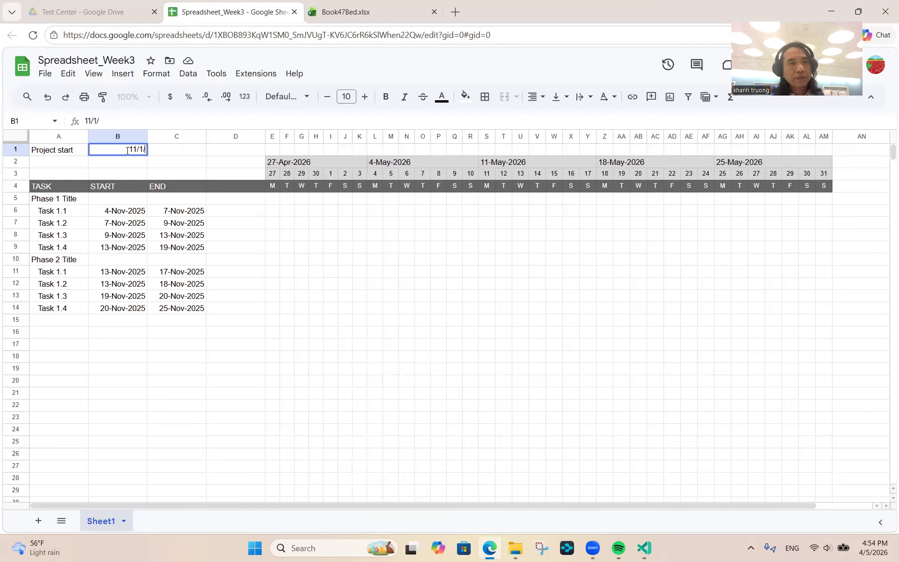
type("2025")
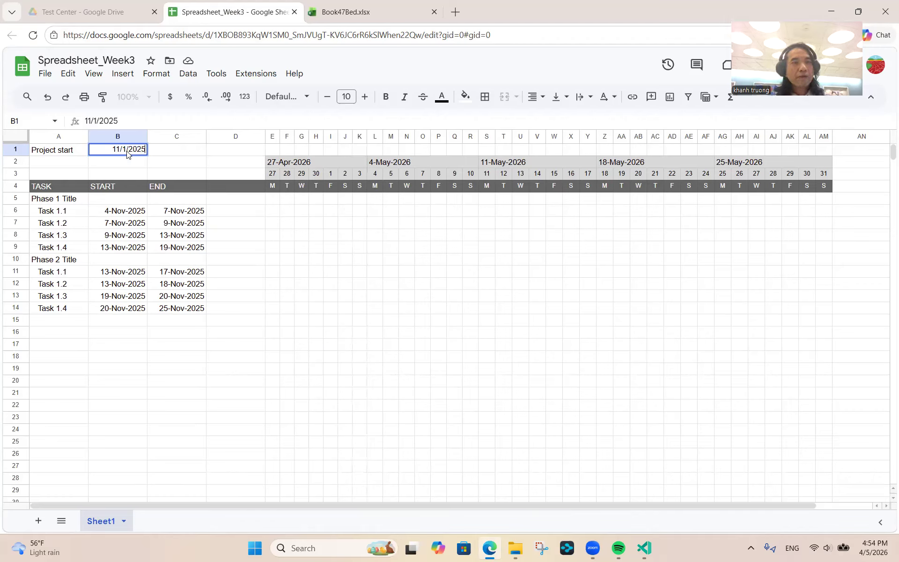
key("Return")
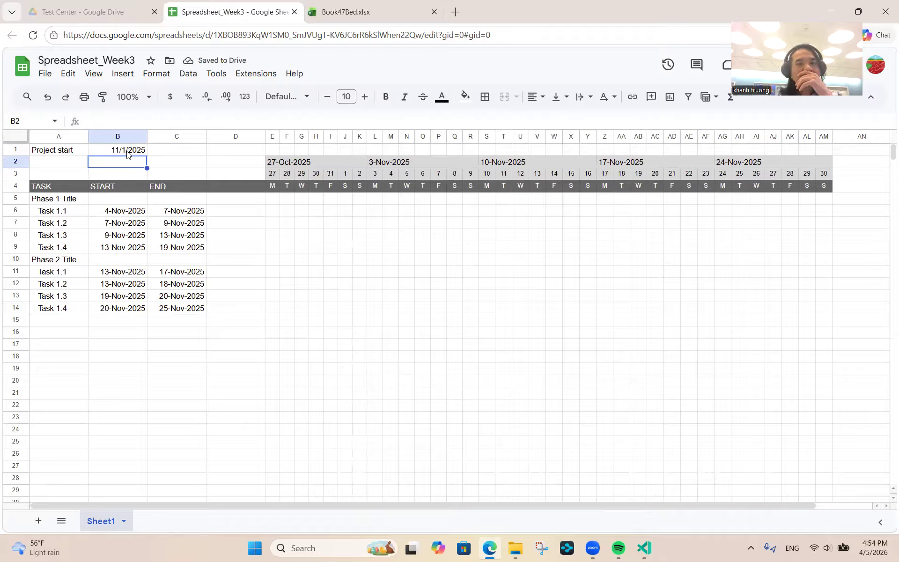
left_click(270, 213)
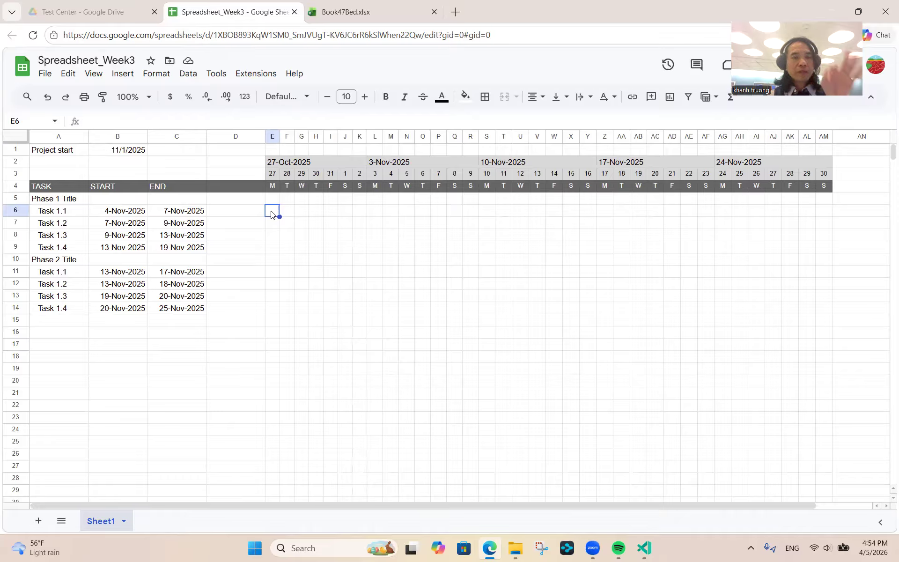
left_click(271, 174)
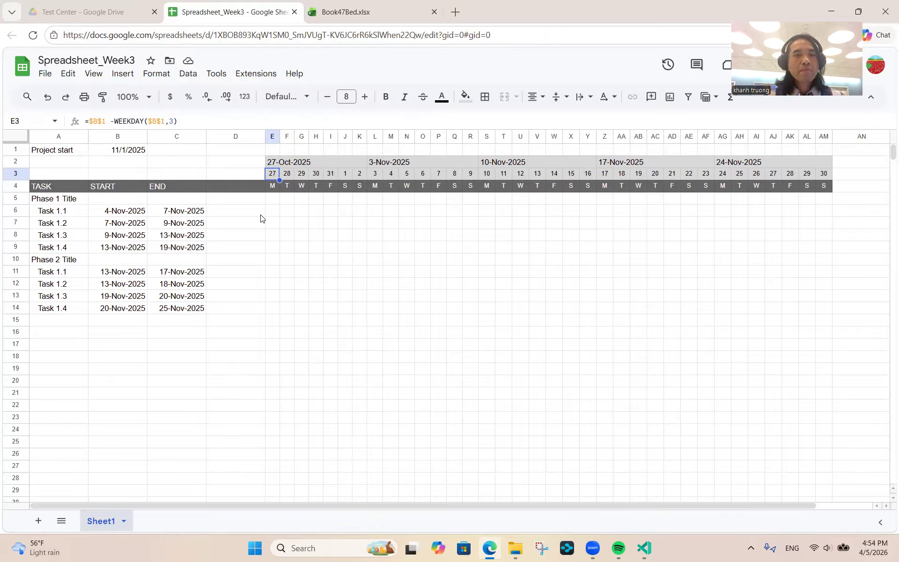
- Select the timeline grid from E5 and bring up the conditional formatting rules
left_click(275, 201)
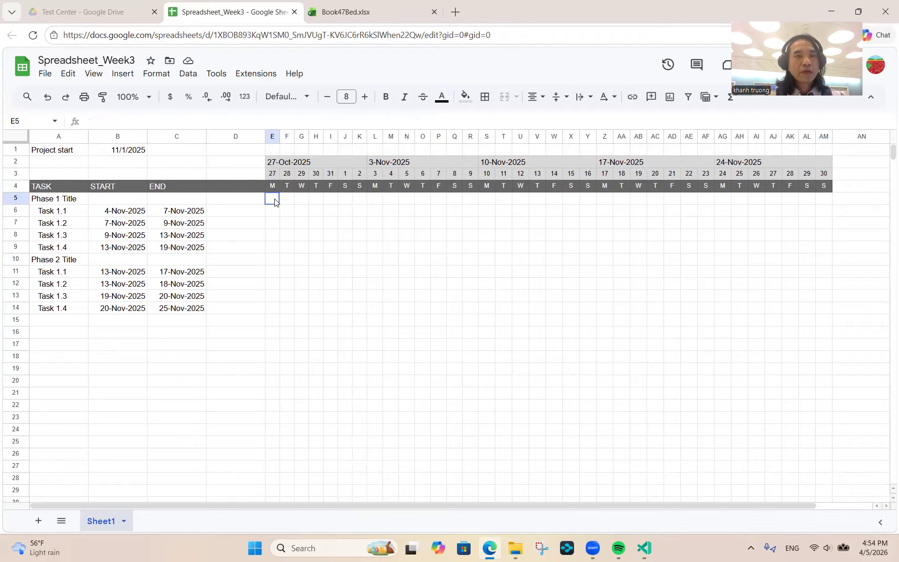
key("shift+Right")
key("shift+Right")
key("shift+Right")
key("shift+Right")
key("shift+Right")
key("shift+Right")
key("shift+Right")
key("shift+Right")
key("shift+Right")
key("shift+Right")
key("shift+Right")
key("shift+Right")
key("shift+Right")
key("shift+Right")
key("shift+Right")
key("shift+Right")
key("shift+Right")
key("shift+Right")
key("shift+Right")
key("shift+Right")
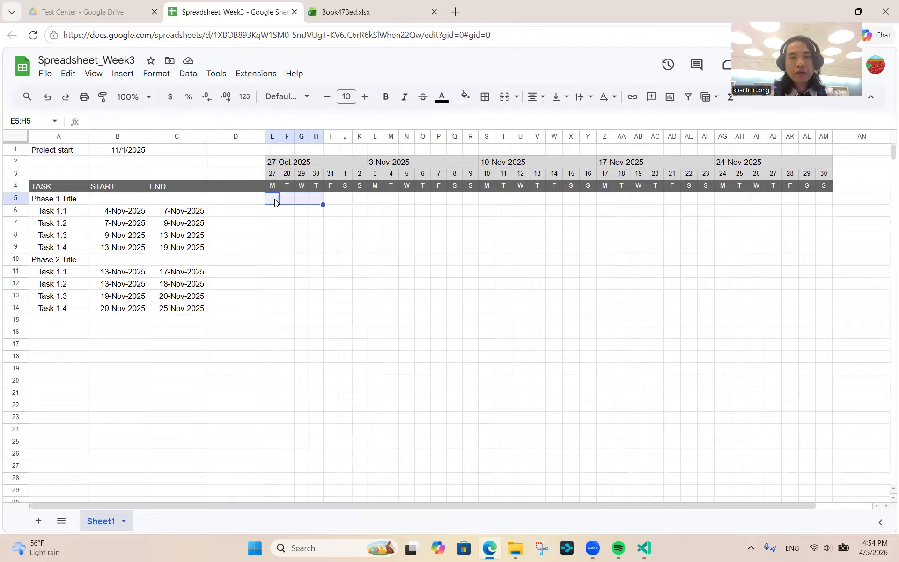
key("shift+Right")
key("shift+Right")
key("shift+Right")
key("shift+Right")
key("shift+Right")
key("shift+Right")
key("shift+Right")
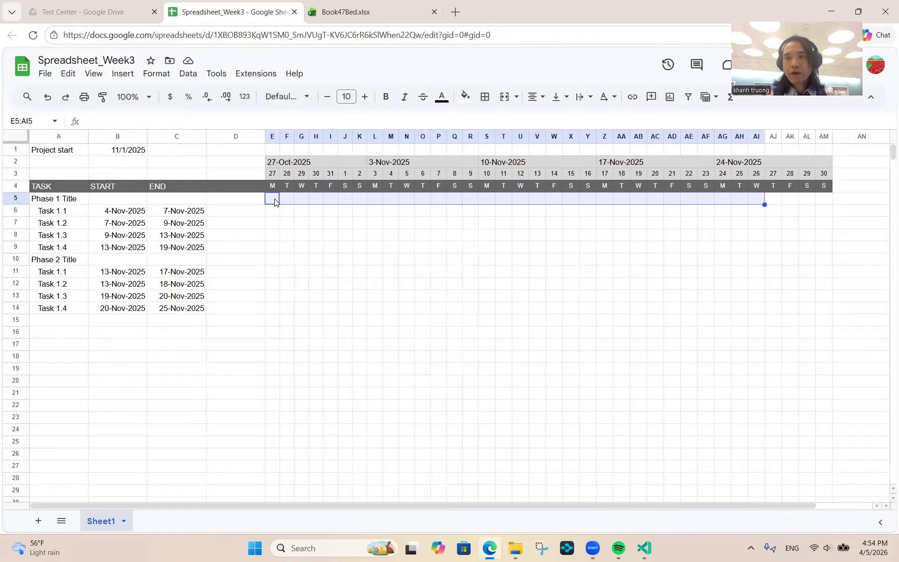
key("shift+Down")
key("shift+Down")
key("shift+Down")
key("shift+Down")
key("shift+Down")
key("shift+Down")
key("shift+Down")
key("shift+Down")
key("shift+Down")
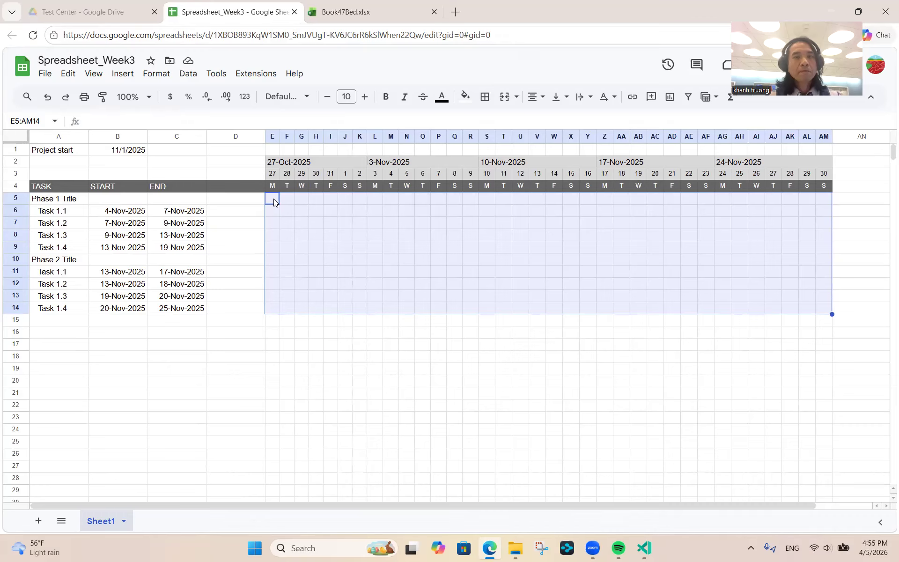
left_click(150, 79)
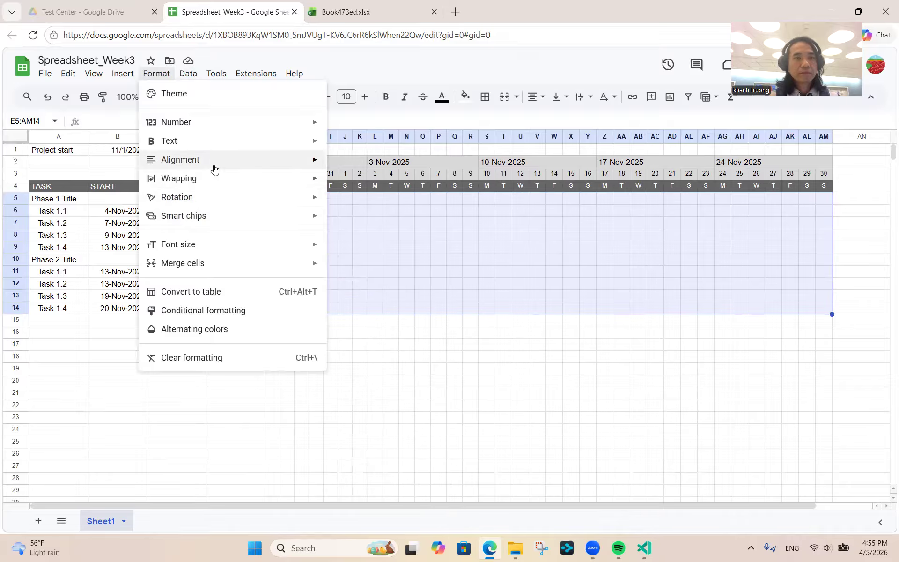
left_click(213, 311)
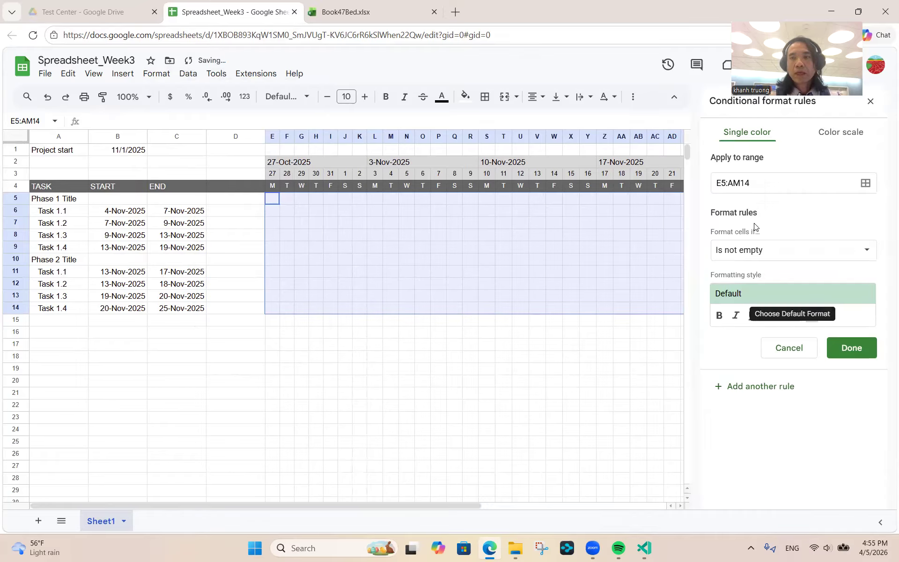
- Set the rule's Apply to range to E5:AM14 and confirm it
left_click(863, 189)
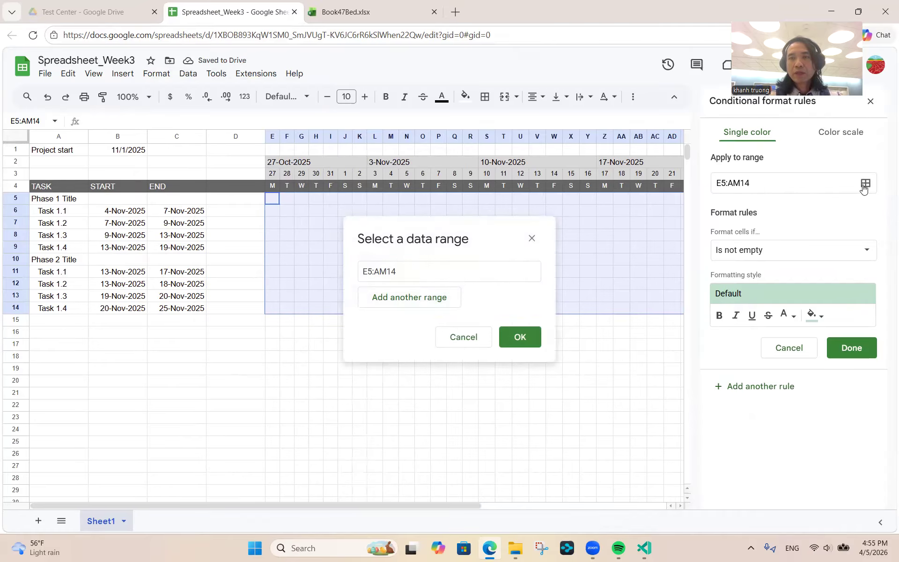
left_click(411, 272)
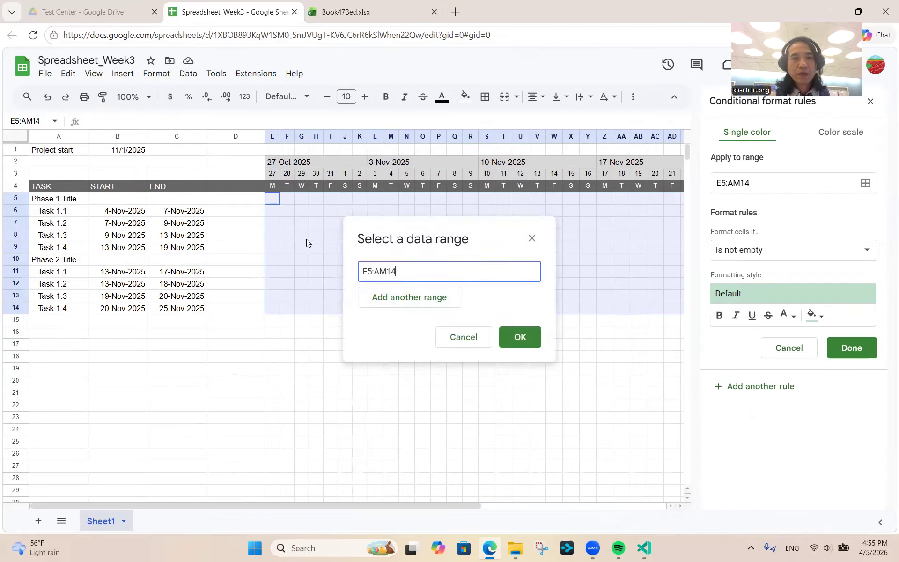
left_click(273, 201)
key("shift+Right")
key("shift+Right")
key("shift+Right")
key("shift+Right")
key("shift+Right")
key("shift+Right")
key("shift+Right")
key("shift+Right")
key("shift+Right")
key("shift+Right")
key("shift+Right")
key("shift+Right")
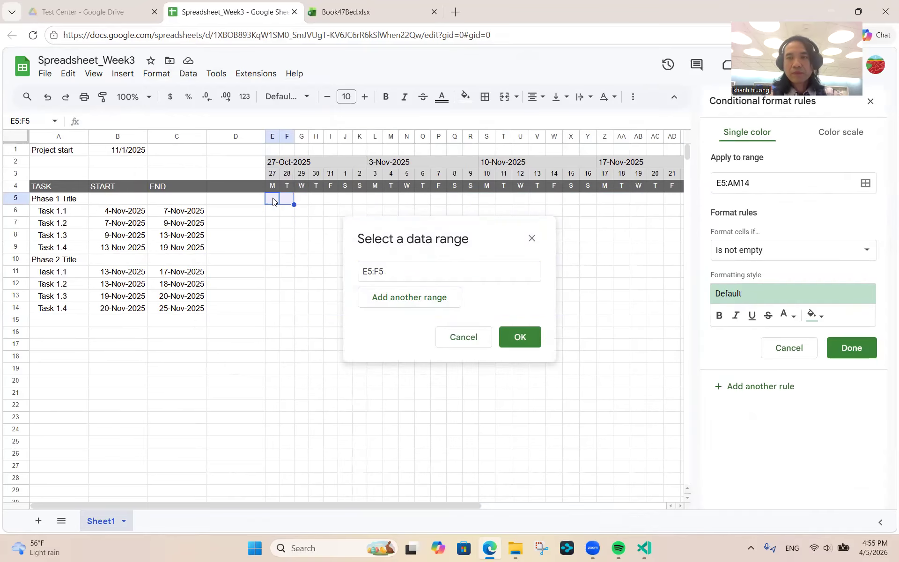
key("shift+Right")
key("shift+Right")
key("shift+Right")
key("shift+Right")
key("shift+Right")
key("shift+Right")
key("shift+Right")
key("shift+Right")
key("shift+Right")
key("shift+Right")
key("shift+Right")
key("shift+Right")
key("shift+Right")
key("shift+Right")
key("shift+Right")
key("shift+Right")
key("shift+Right")
key("shift+Right")
key("shift+Right")
key("shift+Right")
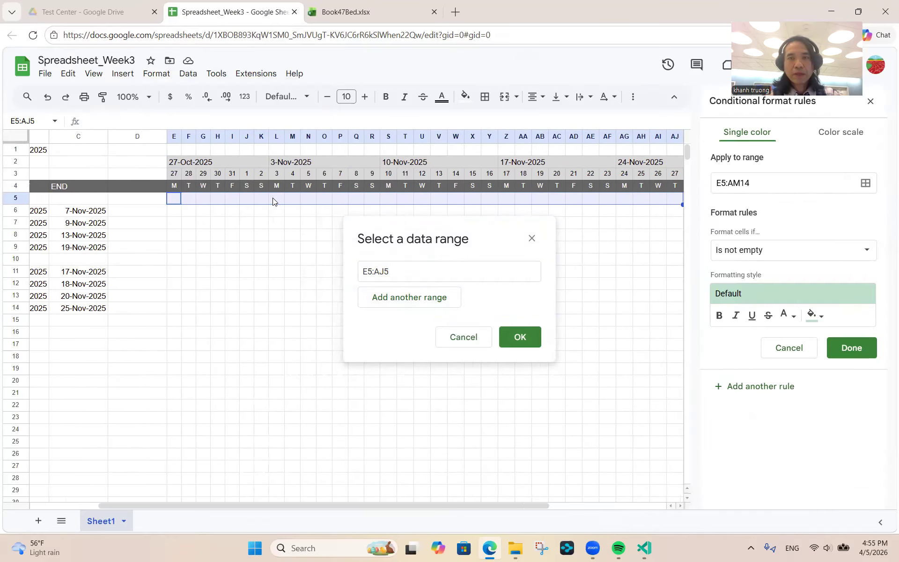
key("shift+Right")
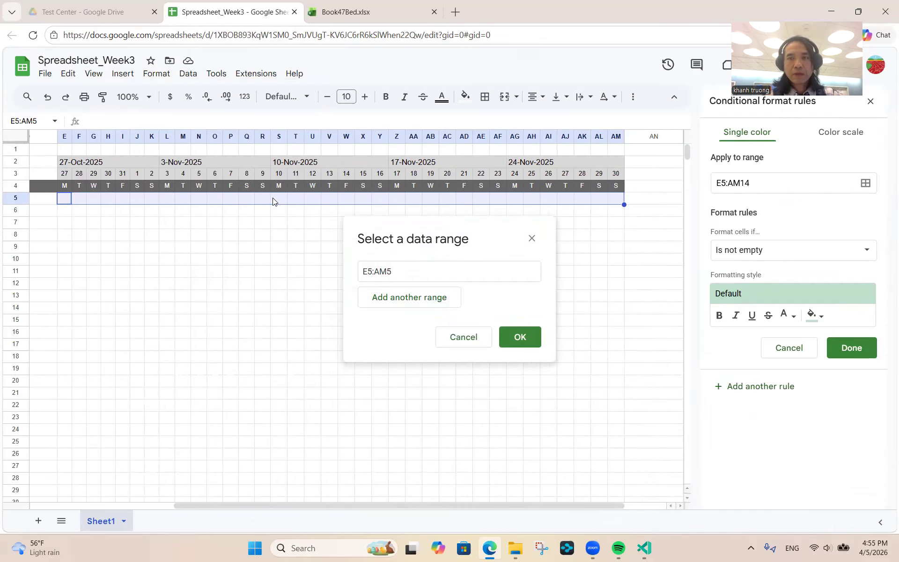
key("shift+Down")
key("shift+Down")
key("shift+Down")
key("shift+Down")
key("shift+Down")
key("shift+Down")
key("shift+Down")
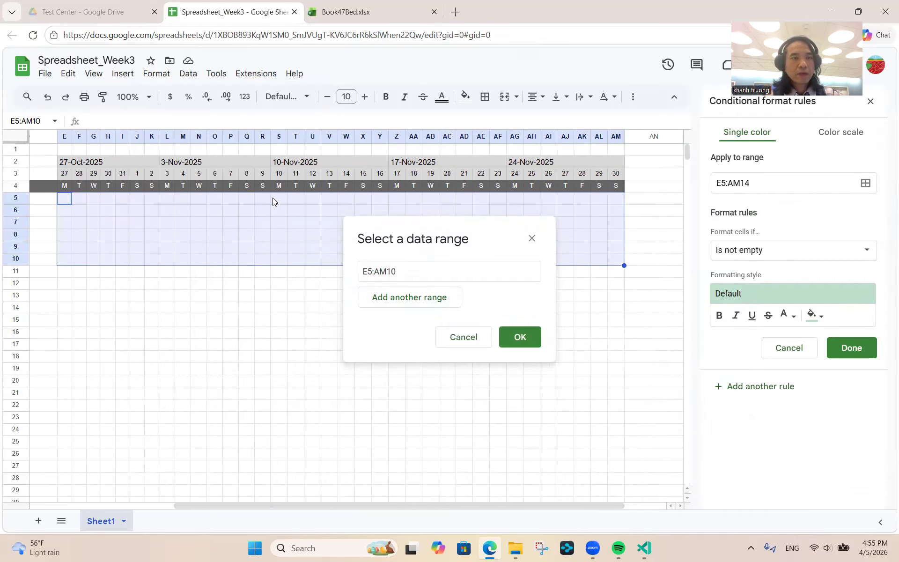
key("shift+Down")
key("shift+Down")
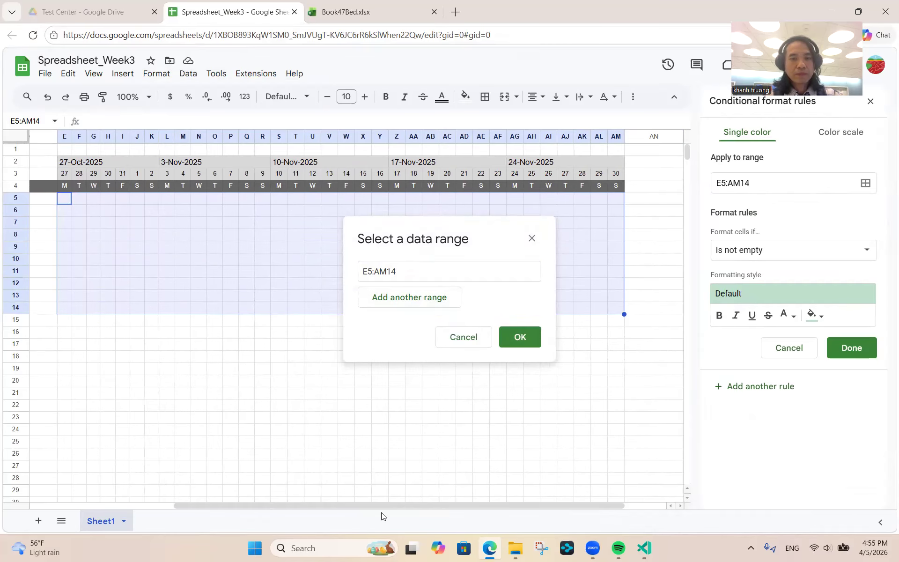
left_click_drag(381, 504, 190, 497)
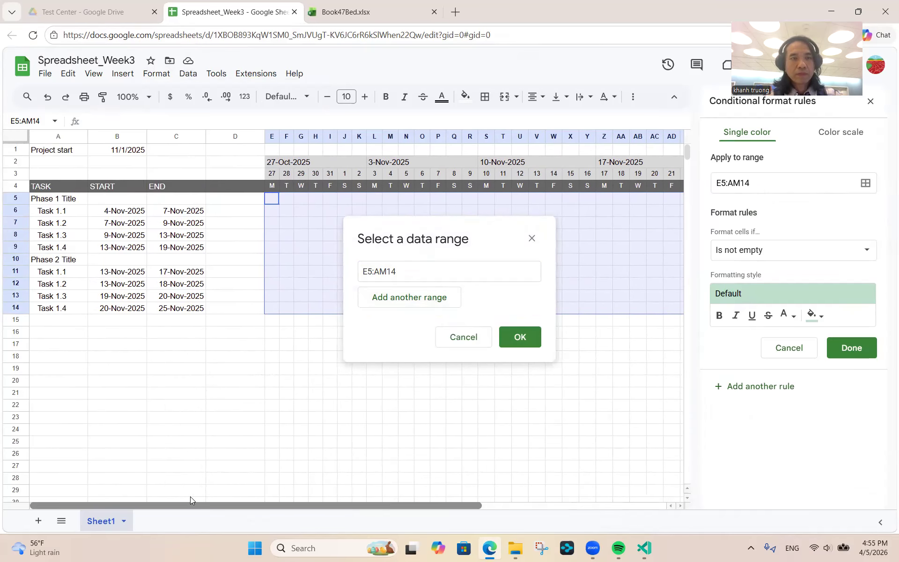
left_click(529, 337)
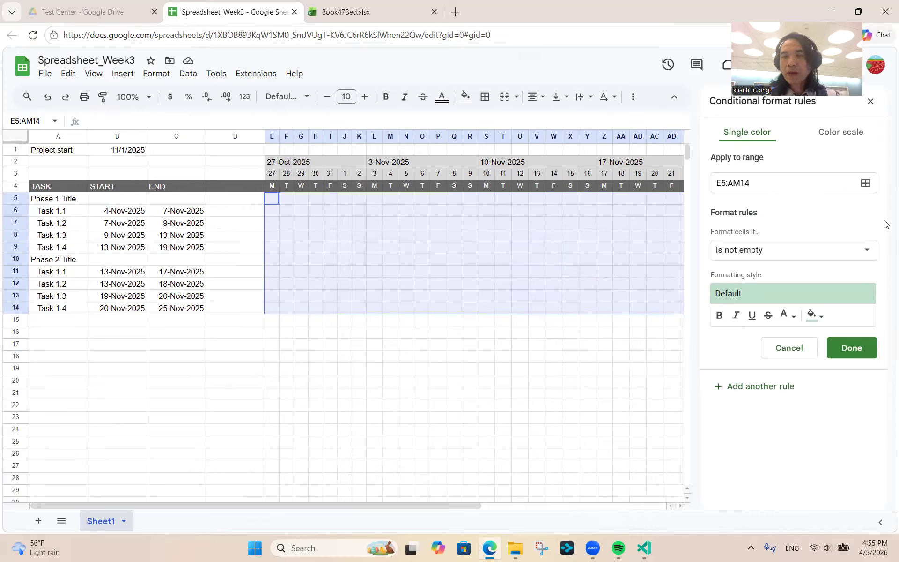
- Set the rule's condition to 'Custom formula is'
left_click(818, 253)
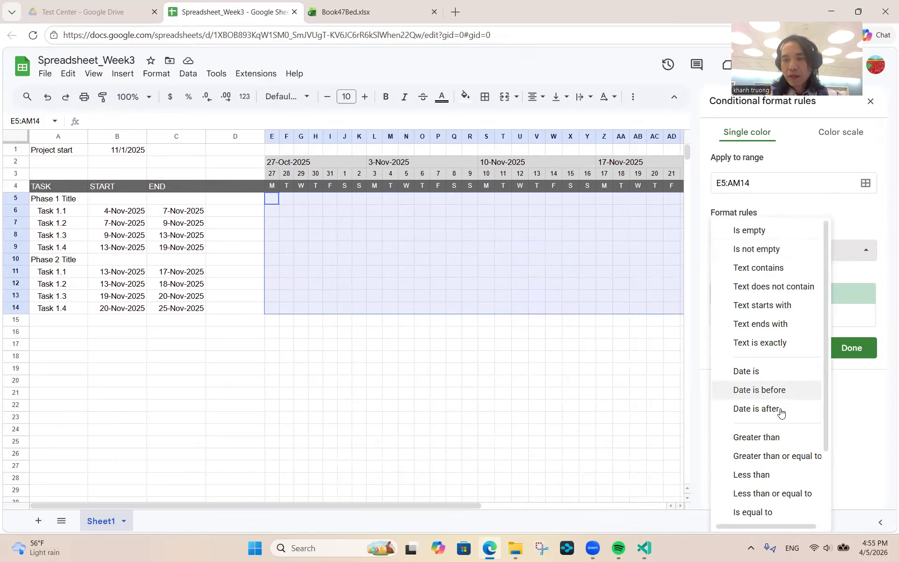
scroll(779, 412, "down", 3)
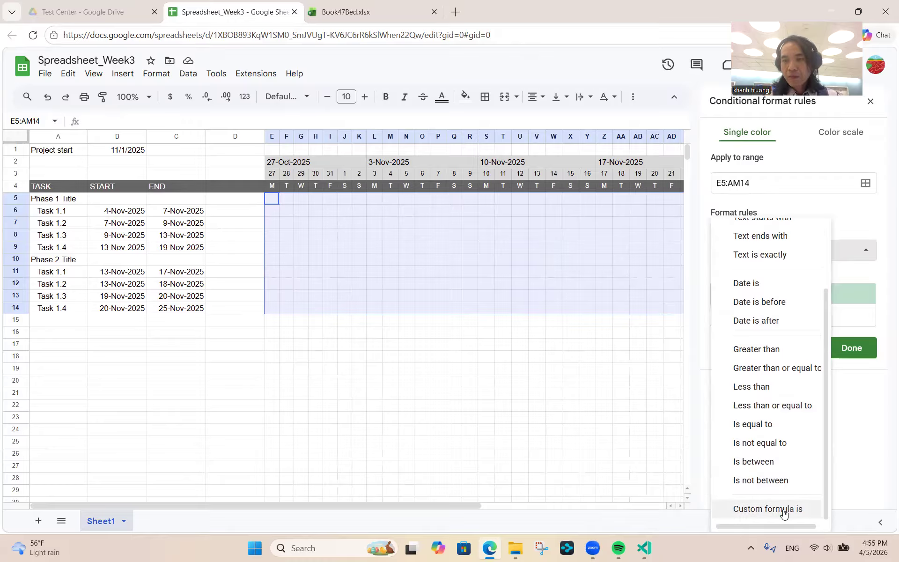
left_click(781, 508)
- Begin the custom formula as =AND (E3>=
left_click(755, 276)
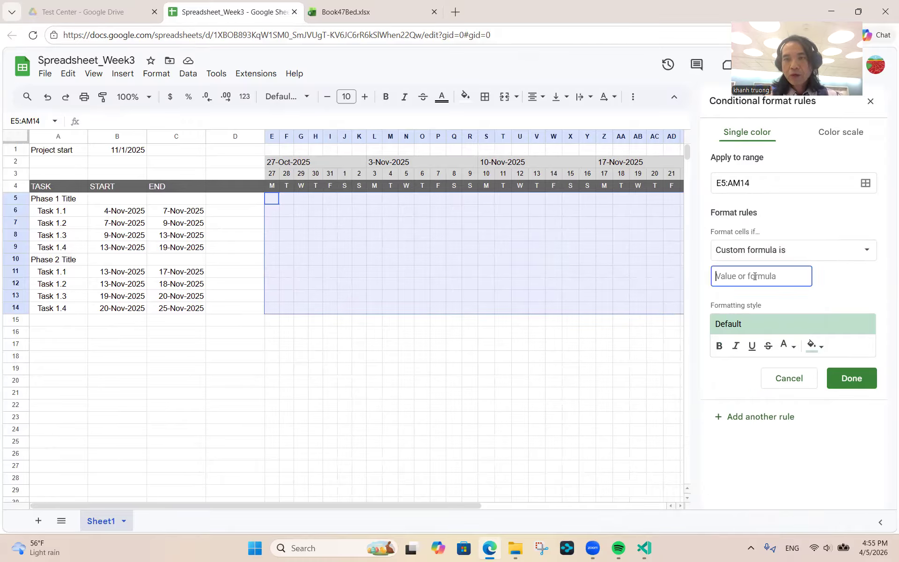
type("=")
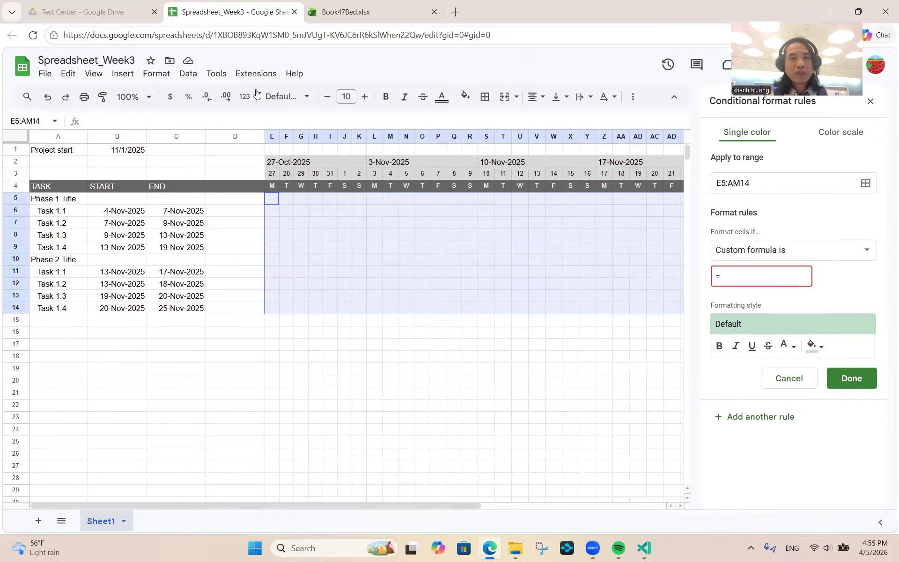
left_click(271, 174)
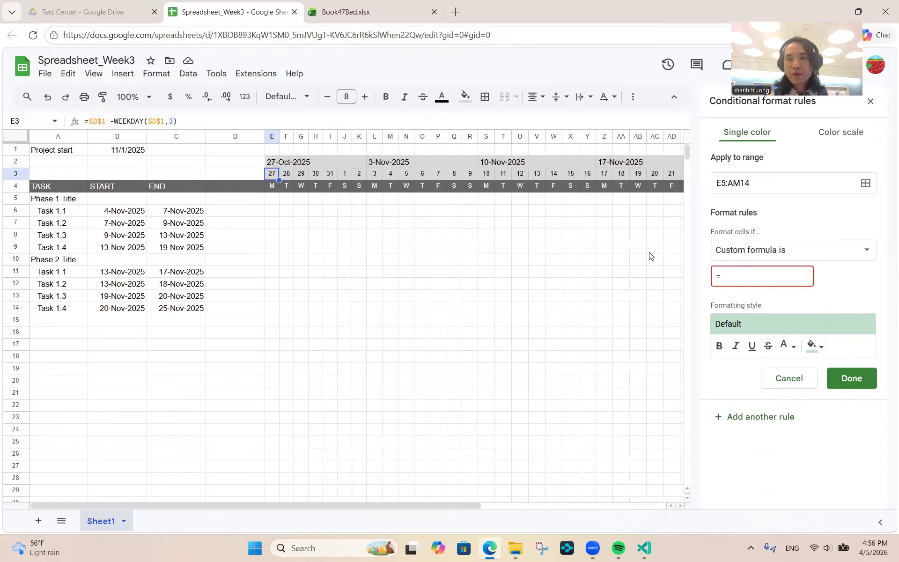
left_click(730, 278)
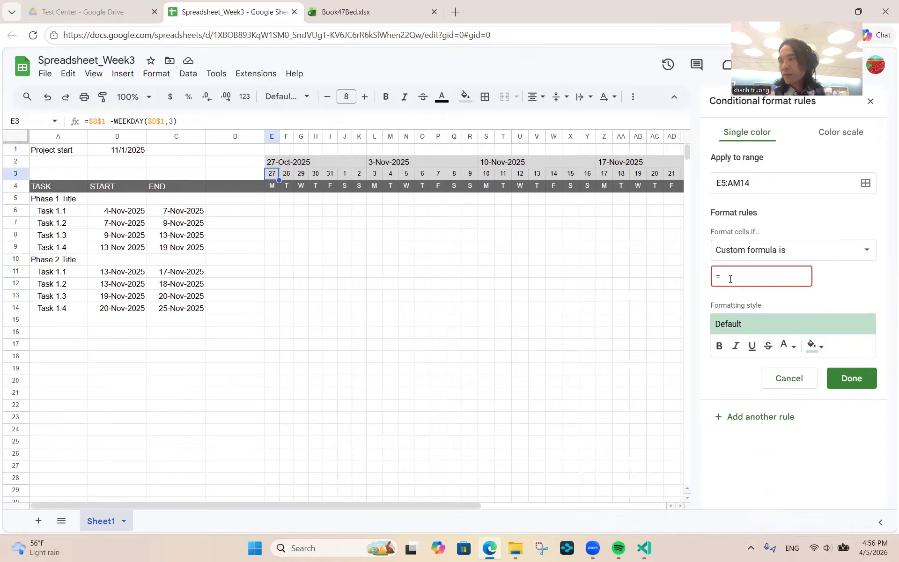
type("e")
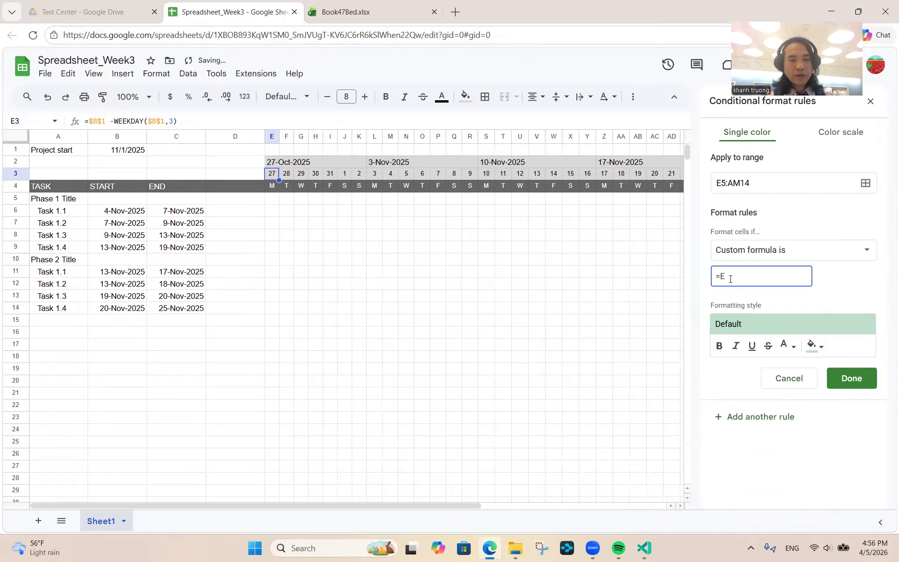
key("BackSpace")
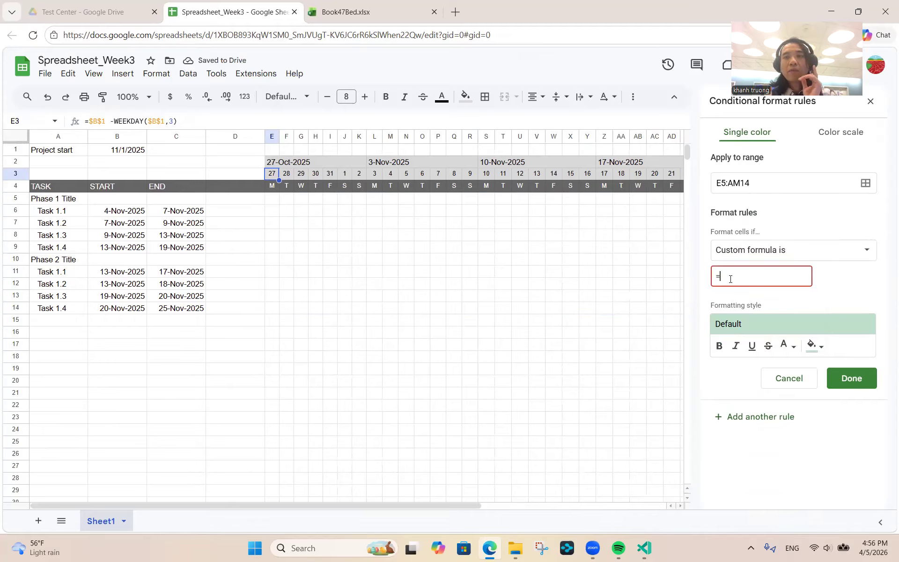
type("A")
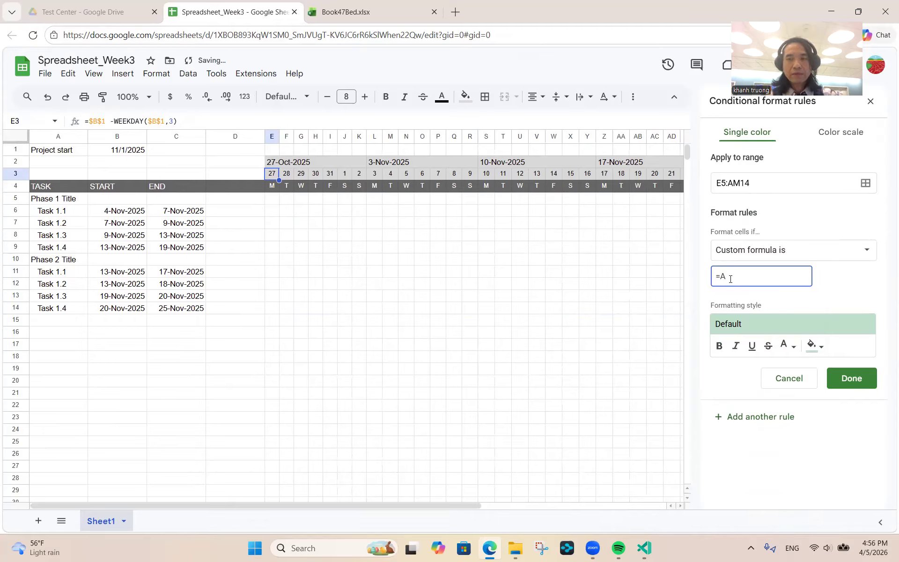
type("ND (")
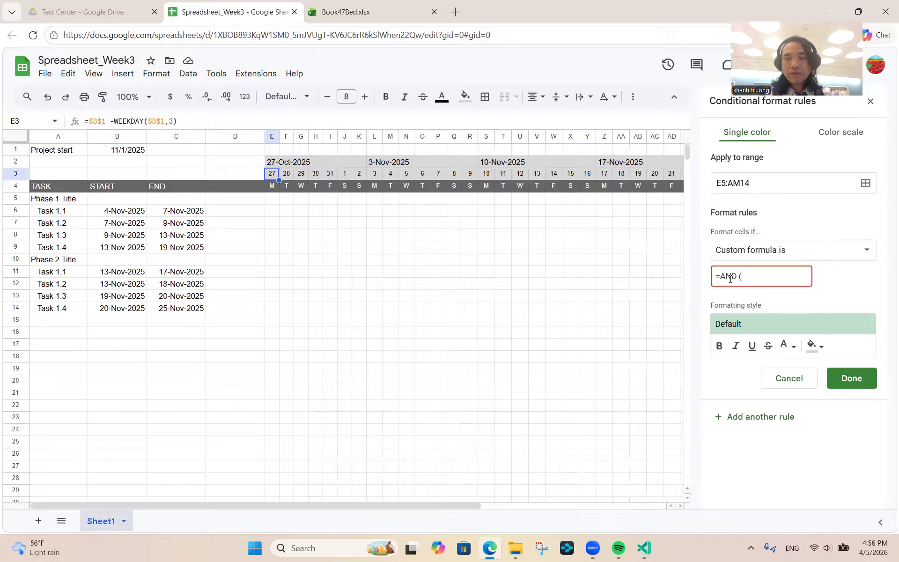
type("E3")
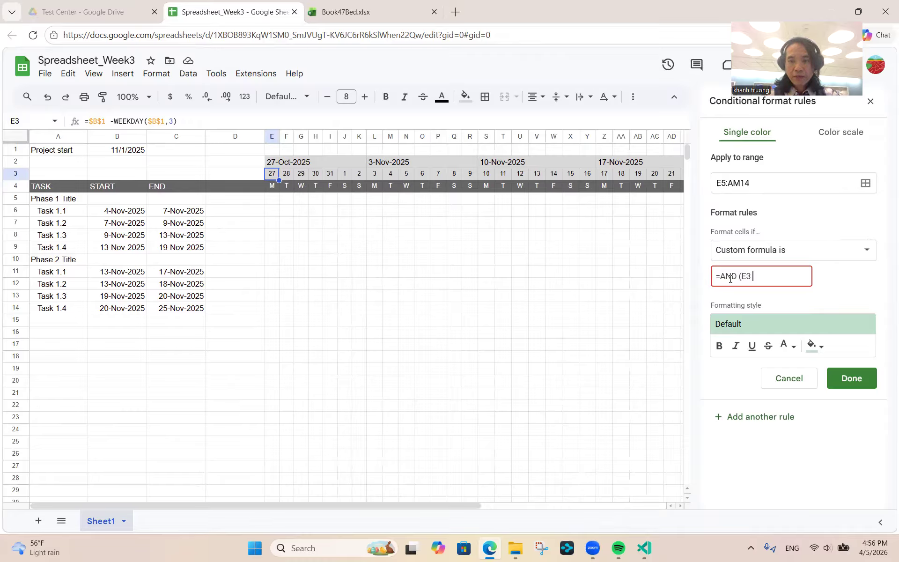
type(">=")
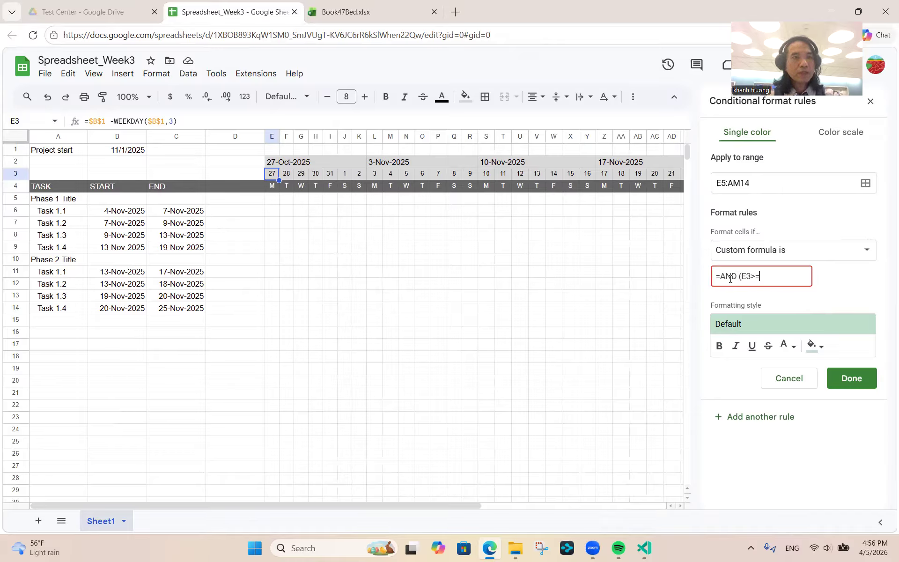
- Finish the custom formula as =AND (E3>=B5,E3<=C5)
left_click(118, 200)
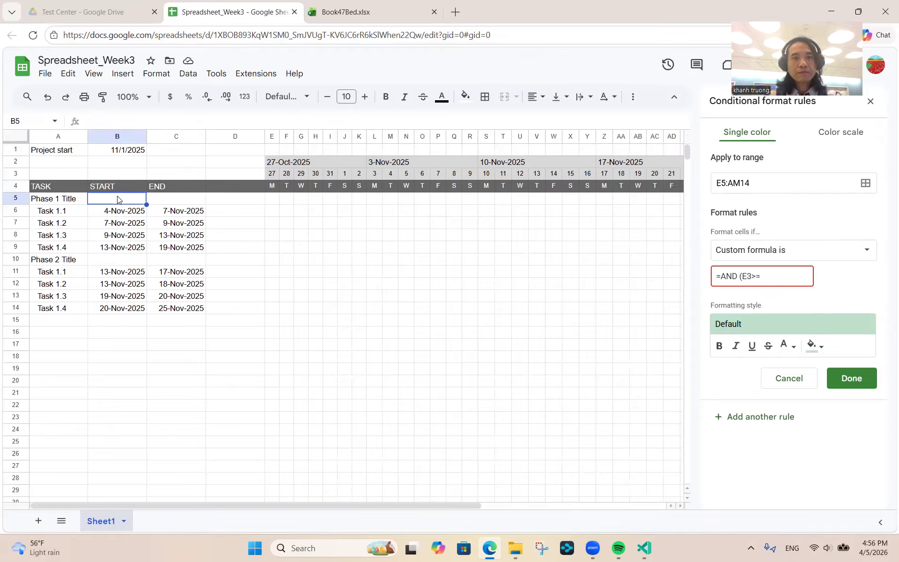
left_click(768, 279)
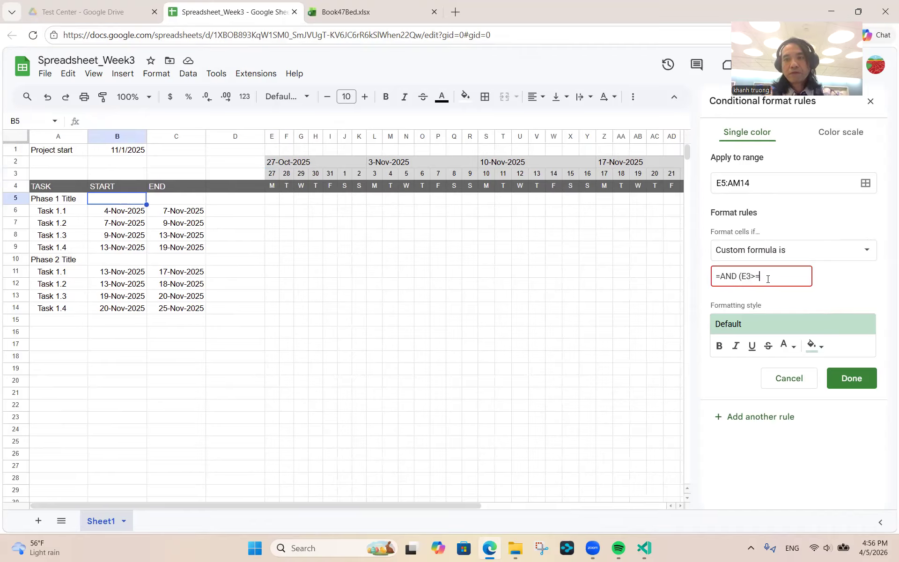
type("B5")
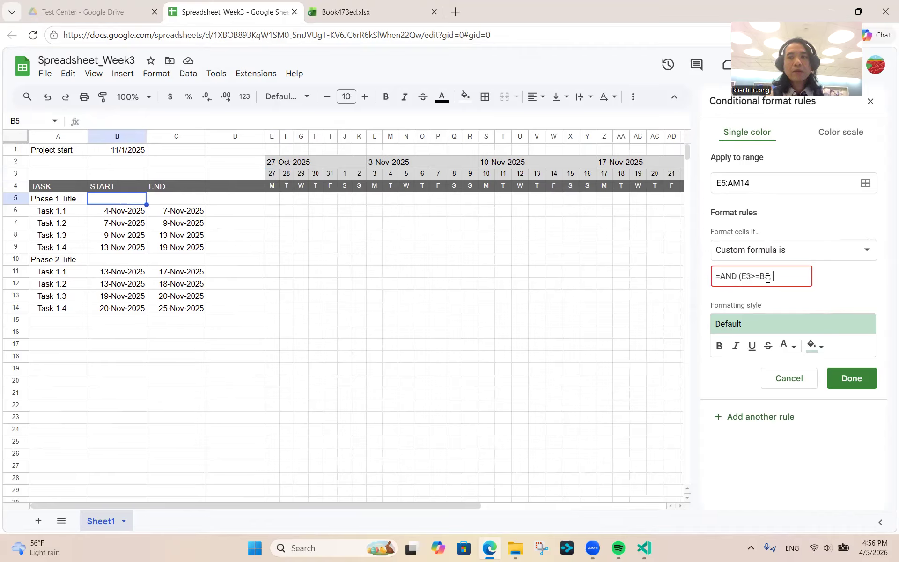
type(",E3")
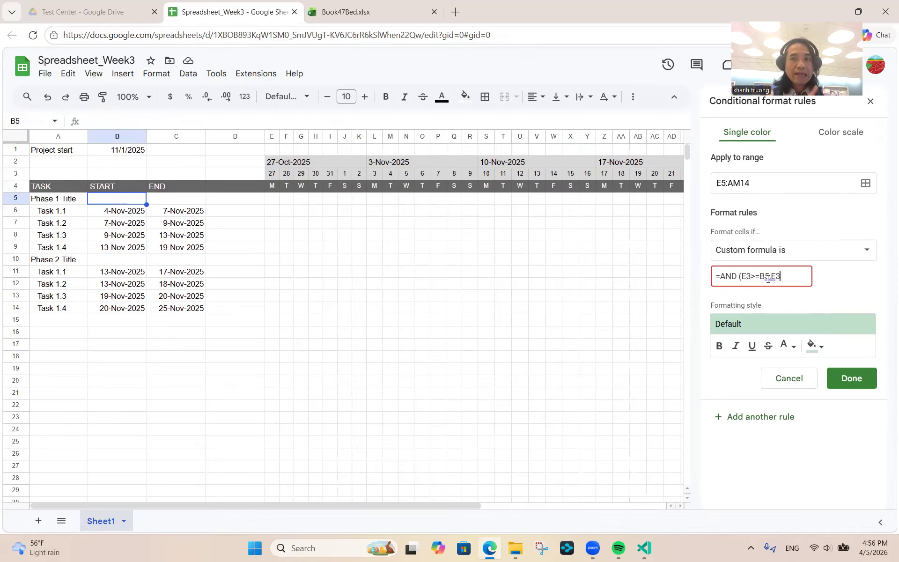
type("<=")
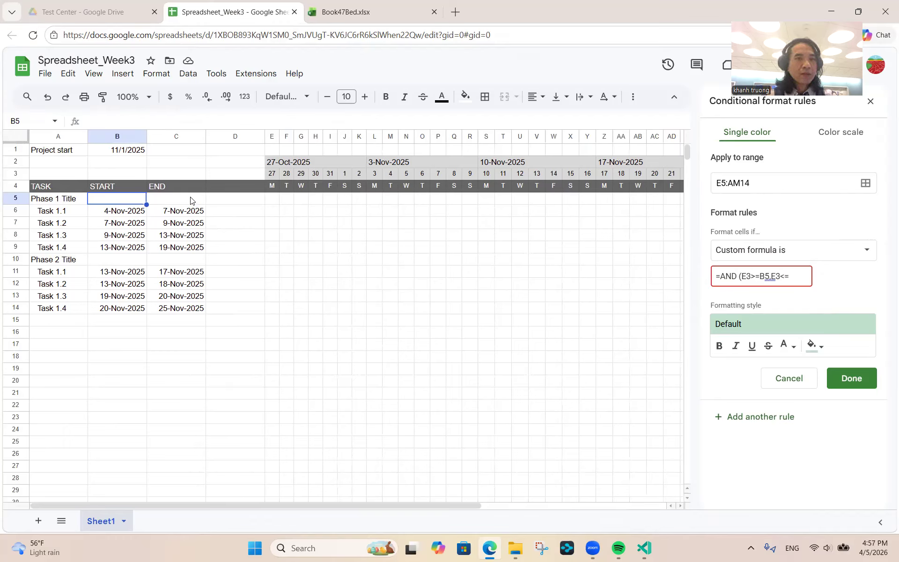
type("C5")
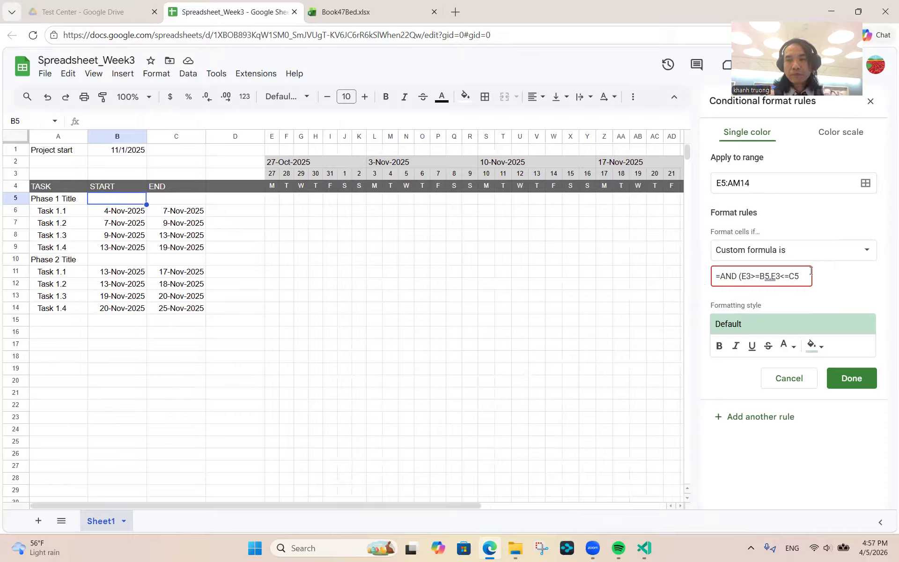
type(")")
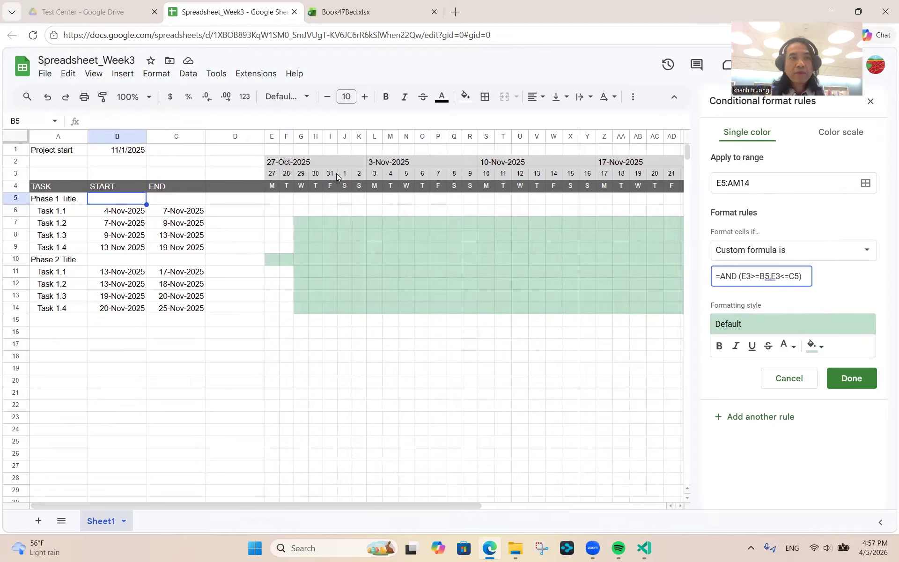
- Add $ anchors so the rule reads =AND (E$3>=$B5,E$3<=$C5)
left_click(745, 275)
type("$")
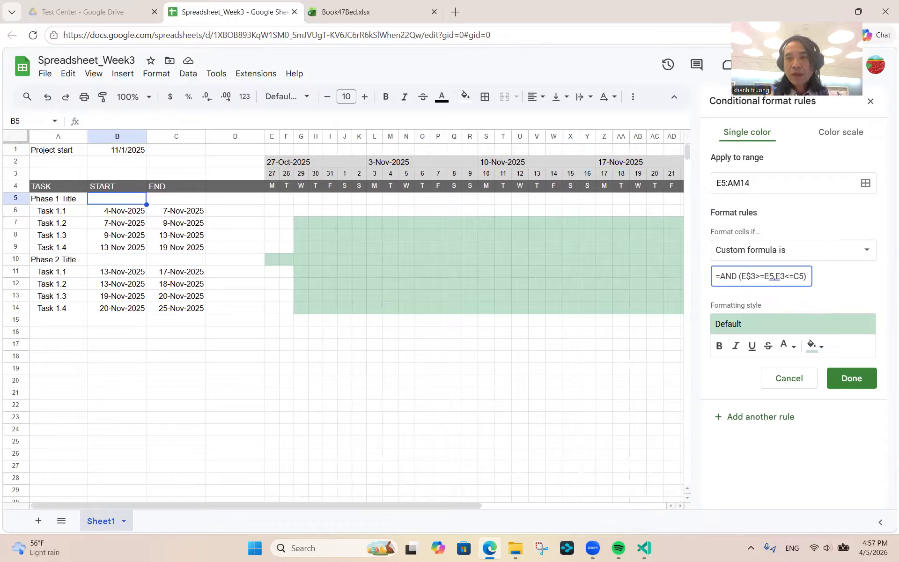
left_click(764, 275)
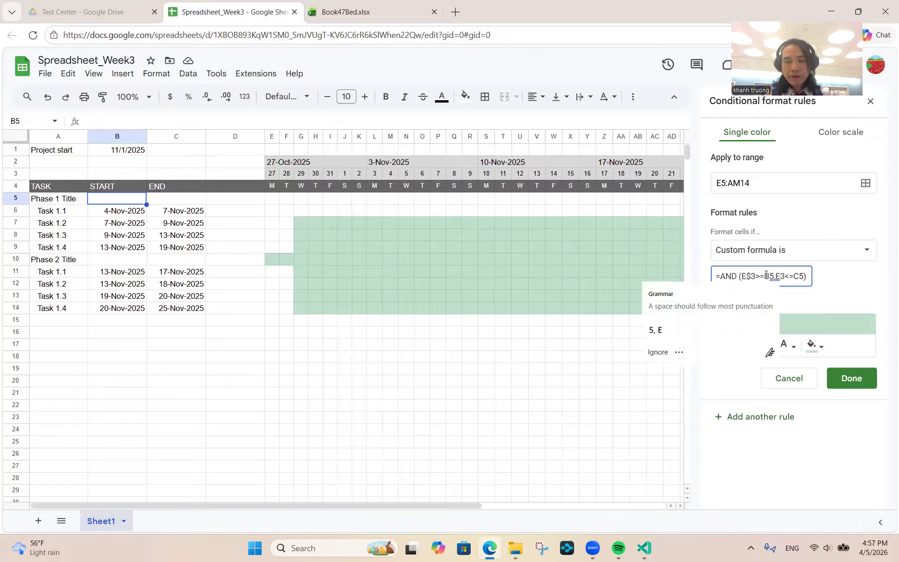
type("B")
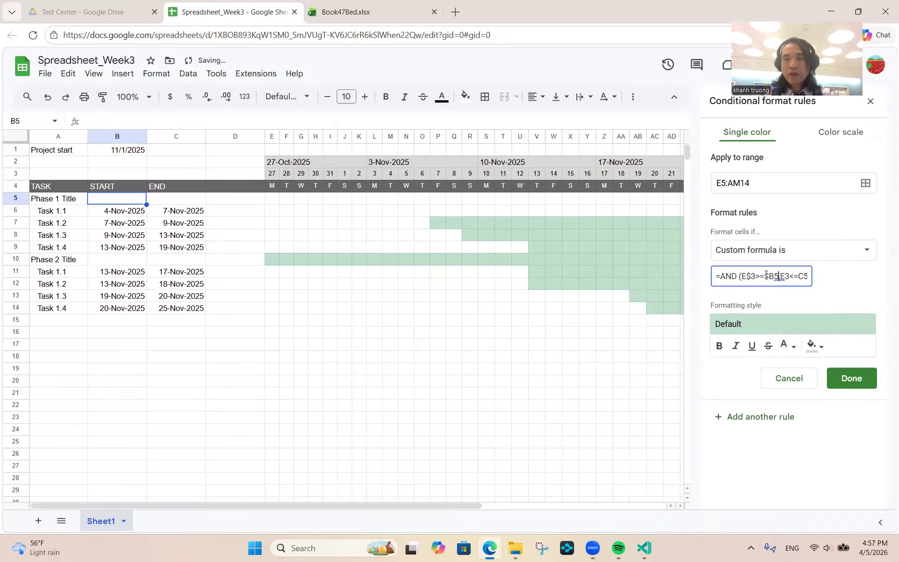
key("Right")
key("Right")
key("Right")
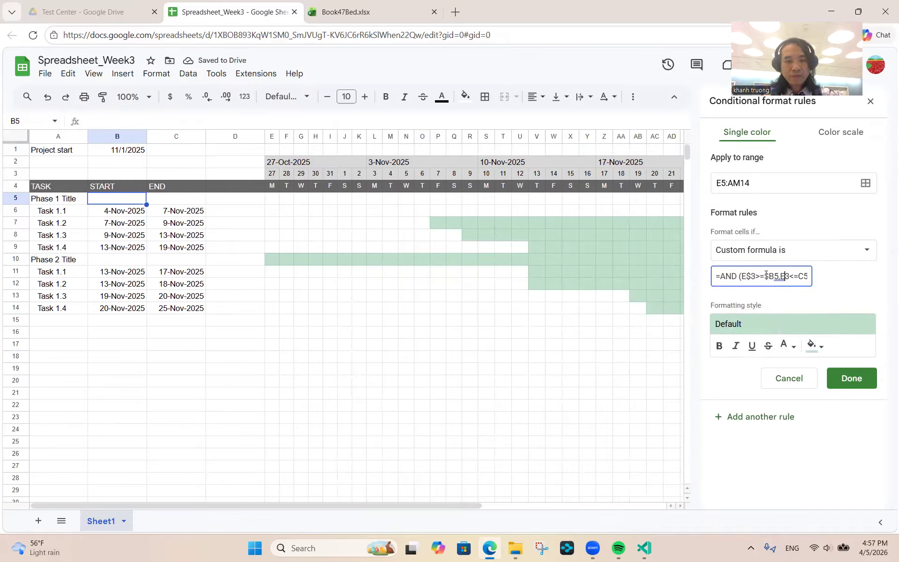
type("$3>=")
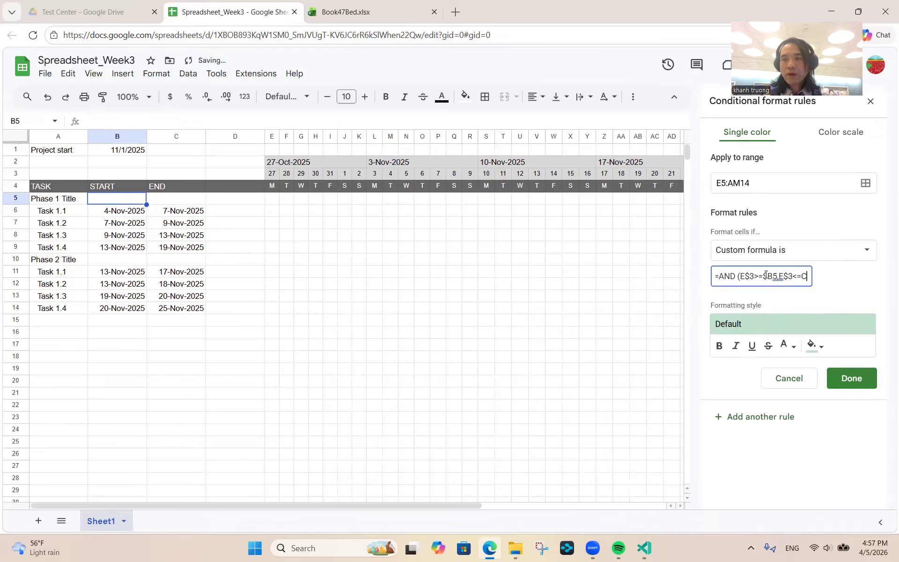
type("$")
key("End")
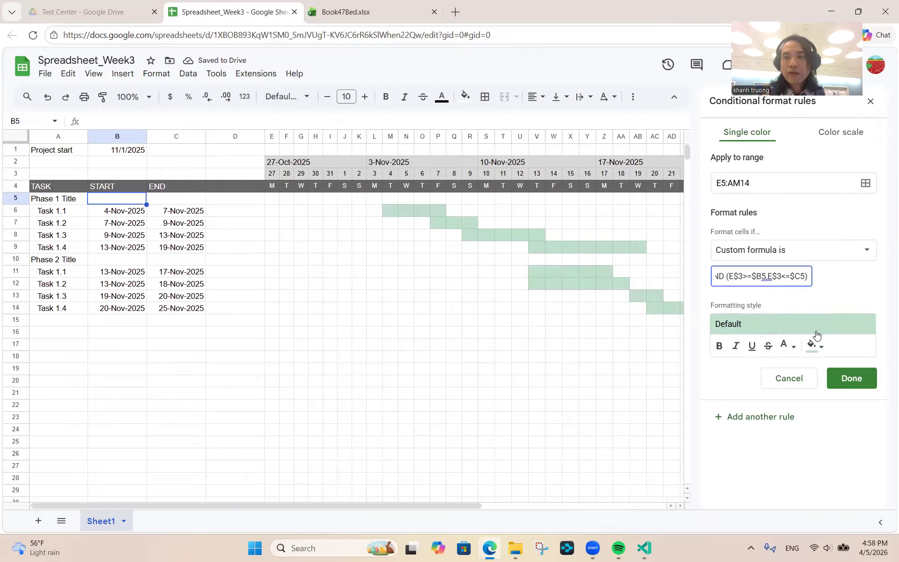
- After trying light and dark grey, give the rule a purple fill, then save and close the rules sidebar
left_click(820, 347)
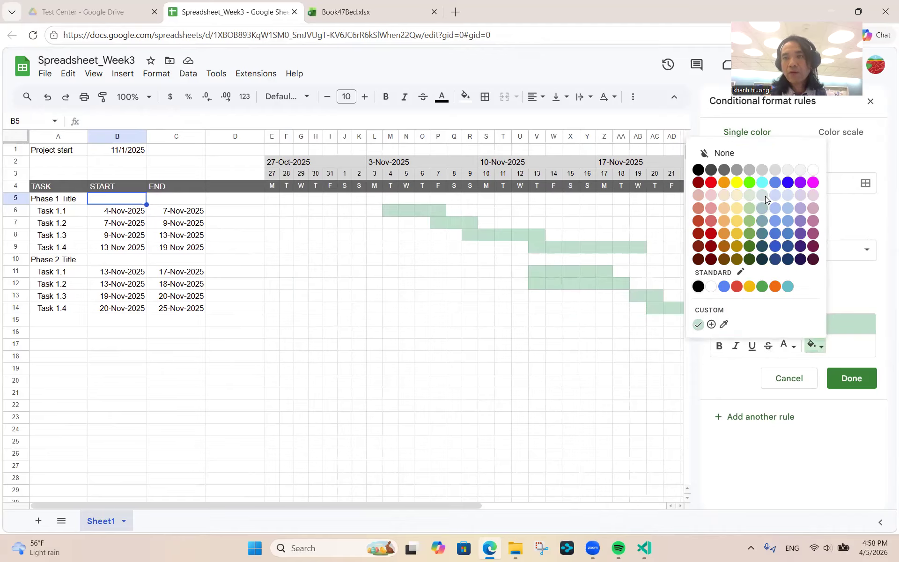
left_click(762, 172)
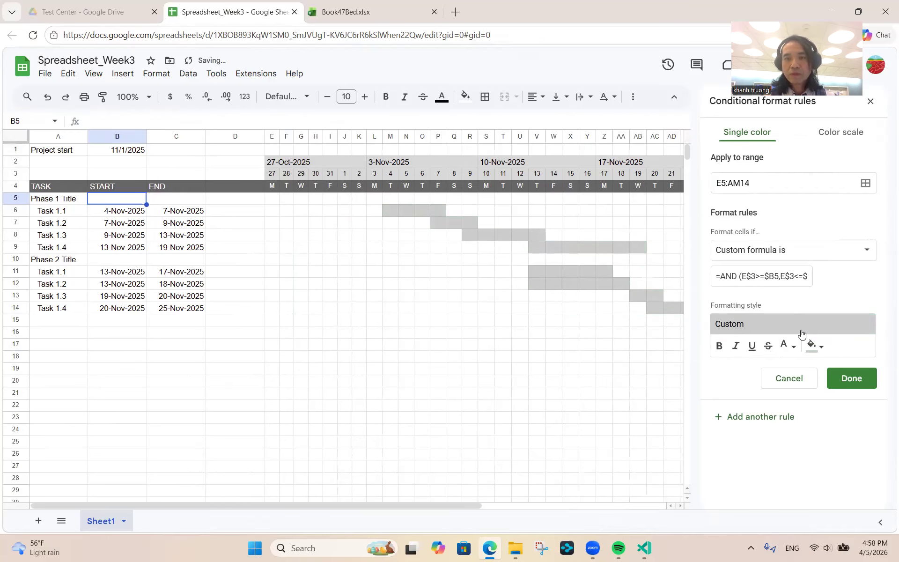
left_click(820, 352)
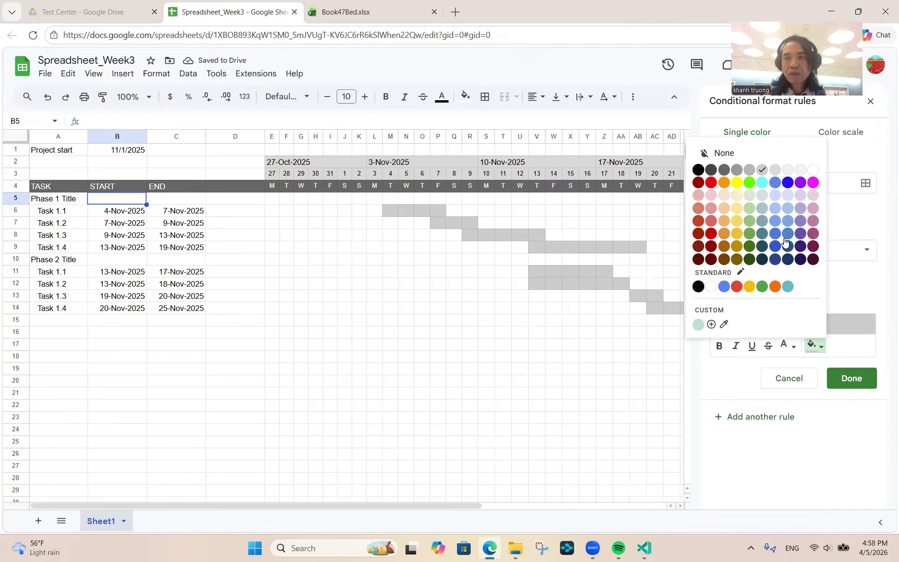
left_click(746, 172)
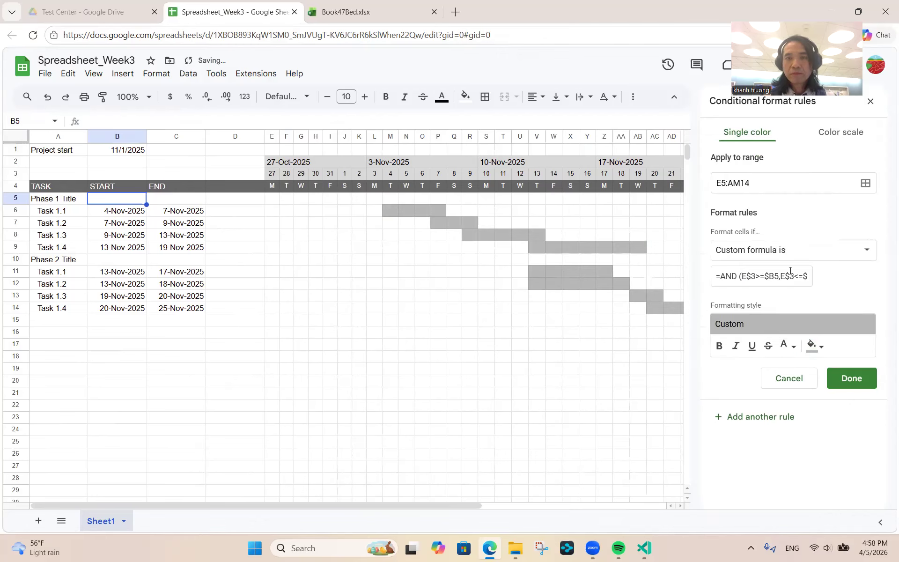
left_click(816, 347)
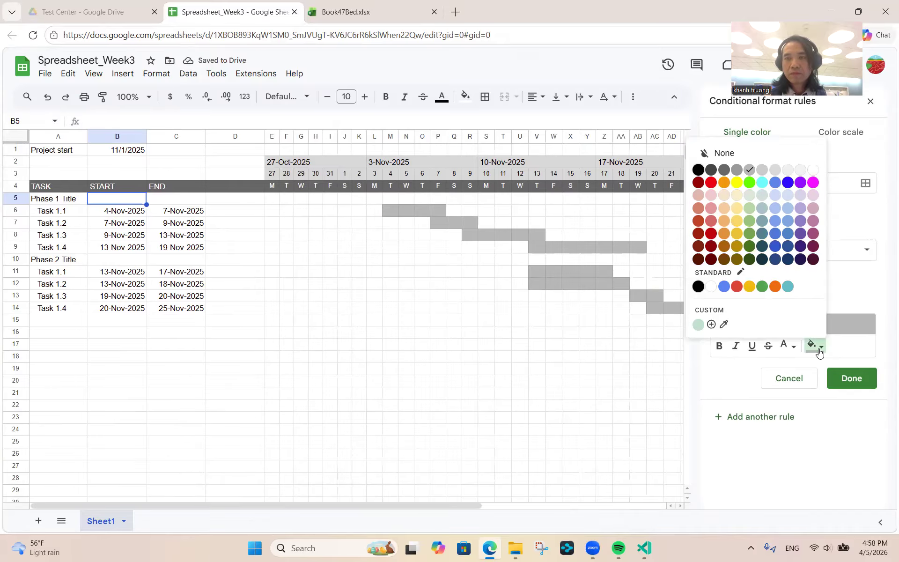
left_click(799, 183)
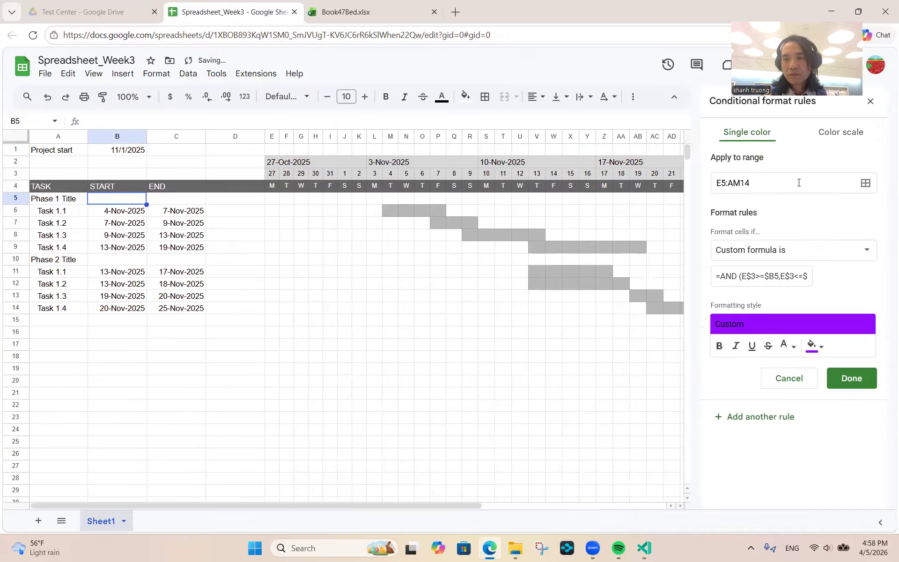
left_click(856, 383)
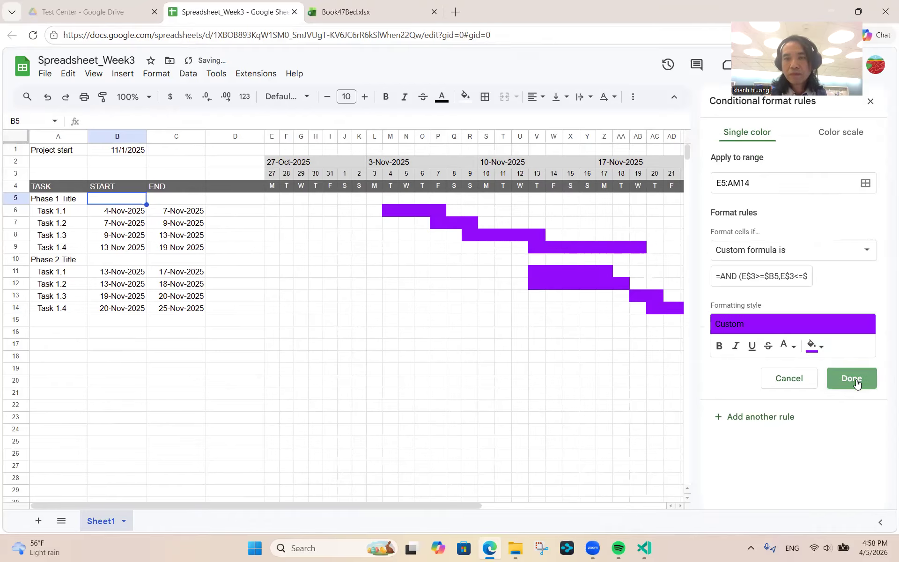
left_click(871, 102)
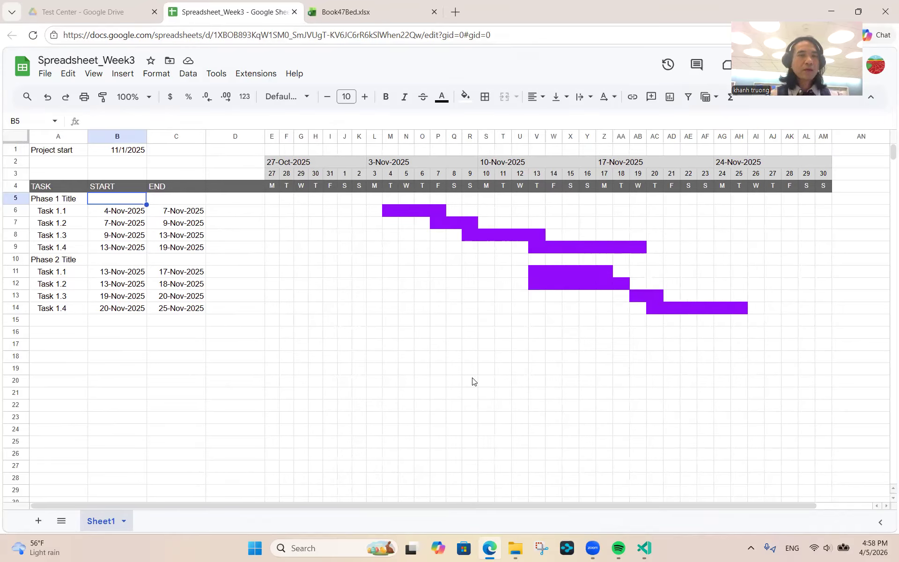
- Check that Task 1.1 and Task 1.2 bars start and end on their dates
left_click(112, 215)
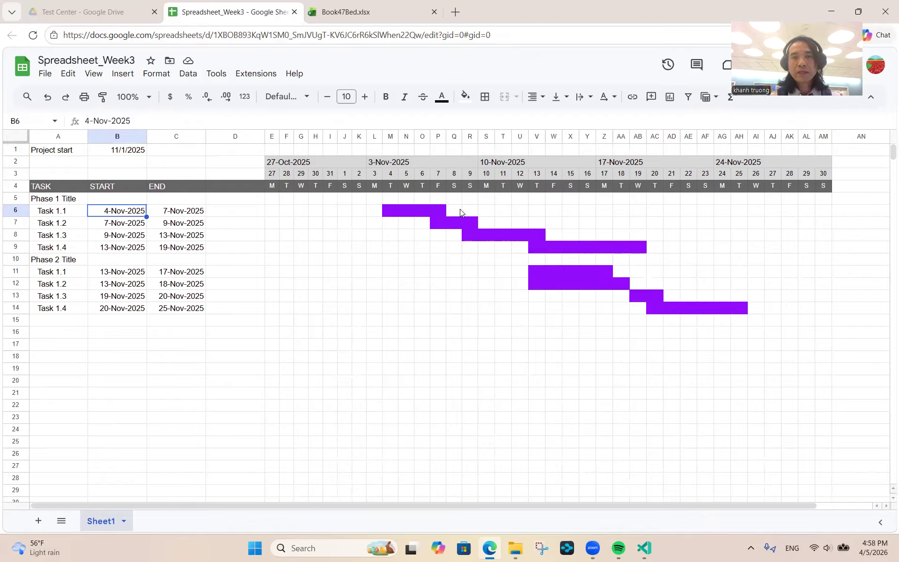
left_click(436, 211)
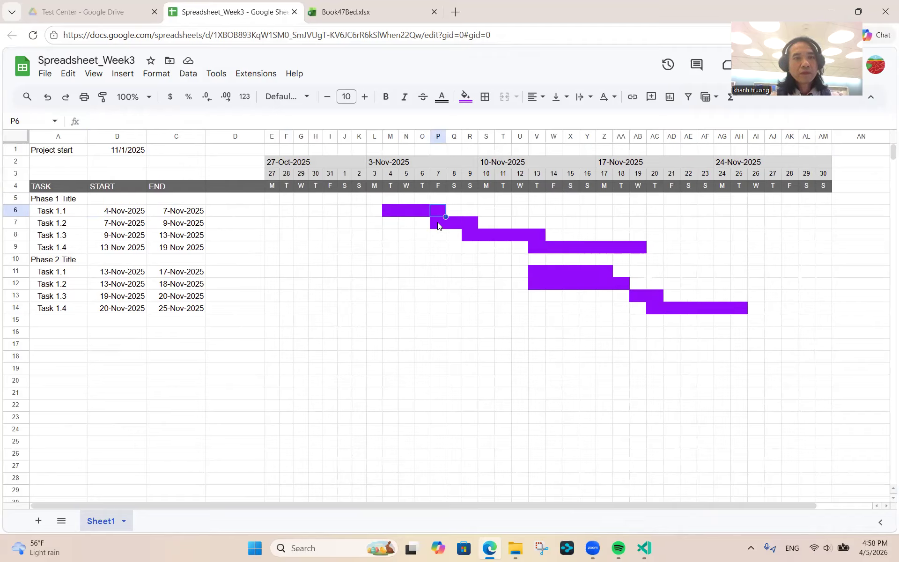
left_click(438, 223)
left_click(470, 224)
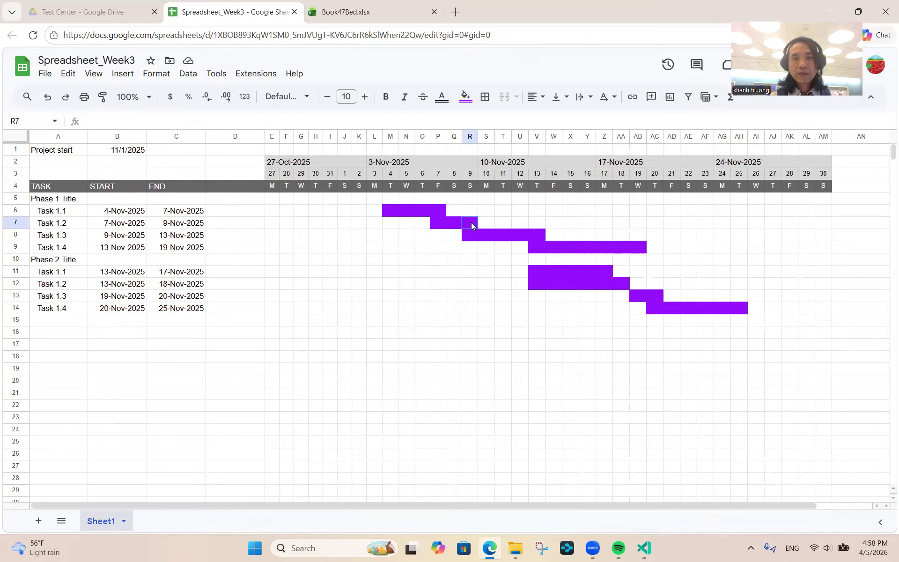
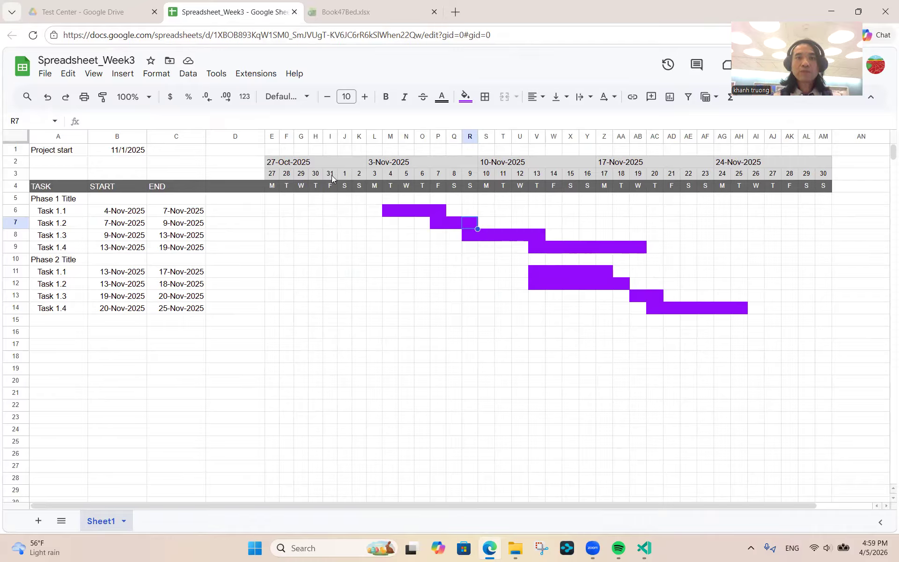
- Review the row 3 day formulas, Task 1.1's start date and the merged week header formula
left_click(272, 174)
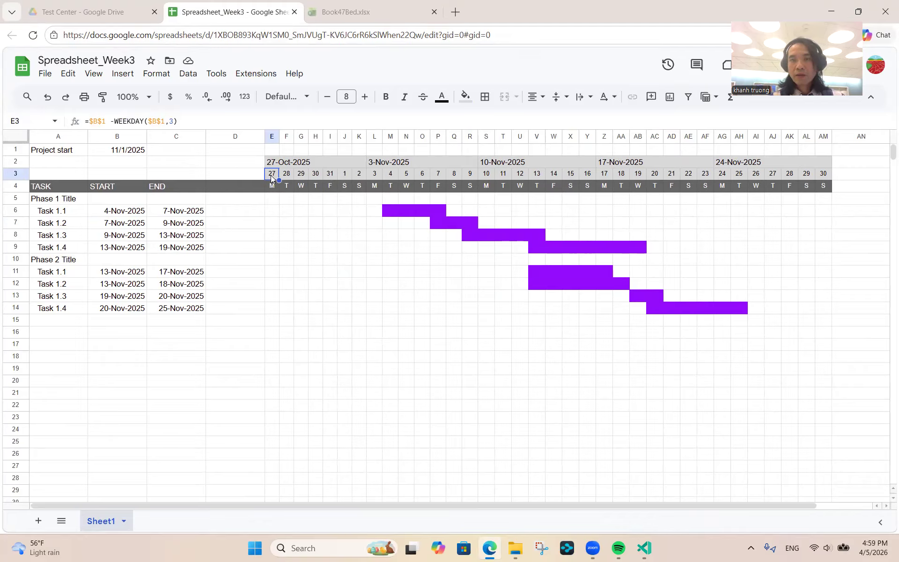
key("Right")
key("Right")
key("Right")
key("Right")
key("Right")
key("Right")
key("Right")
key("Right")
key("Right")
key("Right")
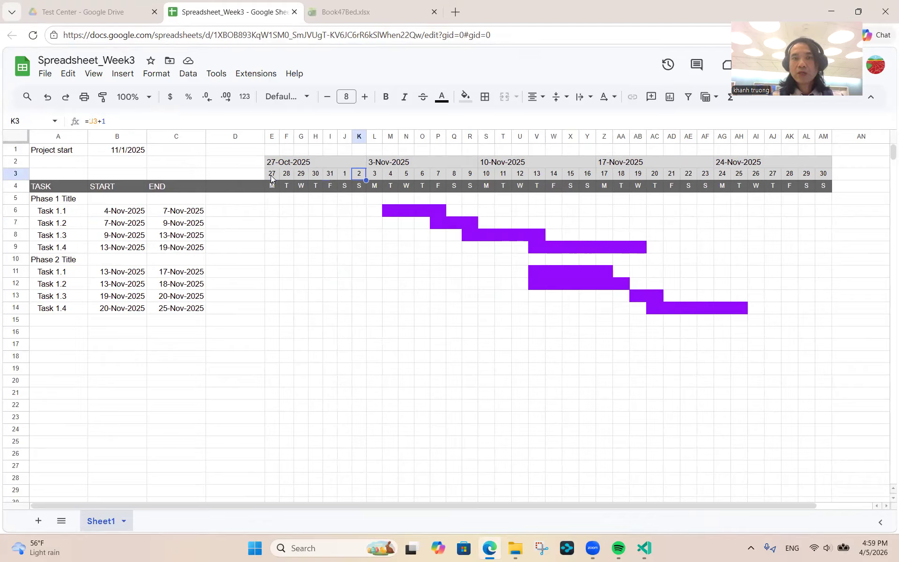
key("Right")
key("Right")
key("Right")
key("Right")
key("Right")
key("Right")
key("Right")
key("Right")
key("Right")
key("Right")
key("Right")
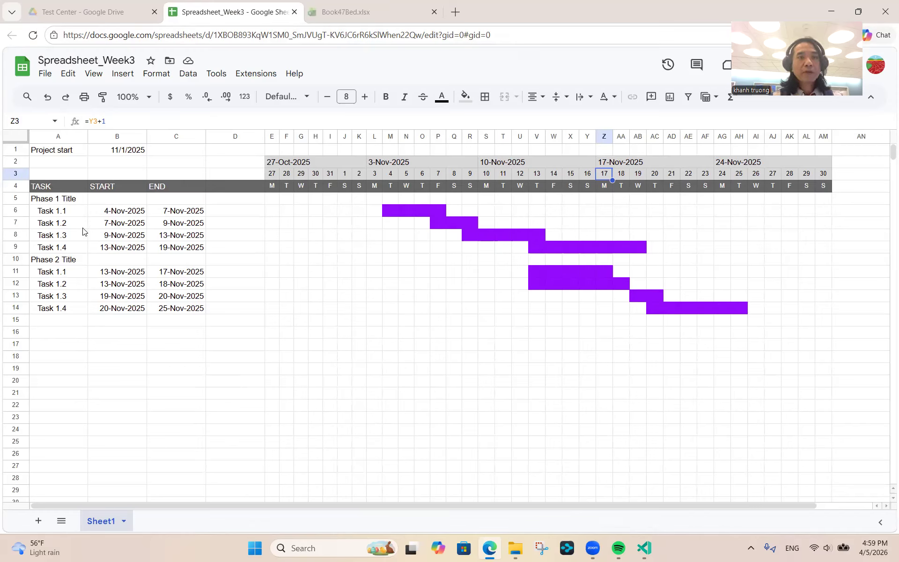
left_click(109, 217)
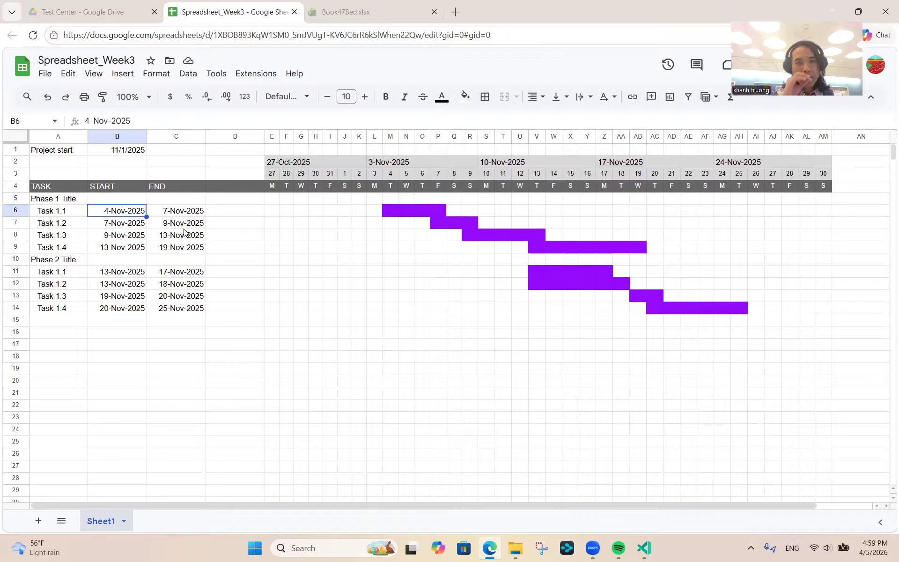
left_click(346, 297)
key("Up")
key("Up")
key("Up")
key("Up")
key("Up")
key("Up")
key("Up")
key("Up")
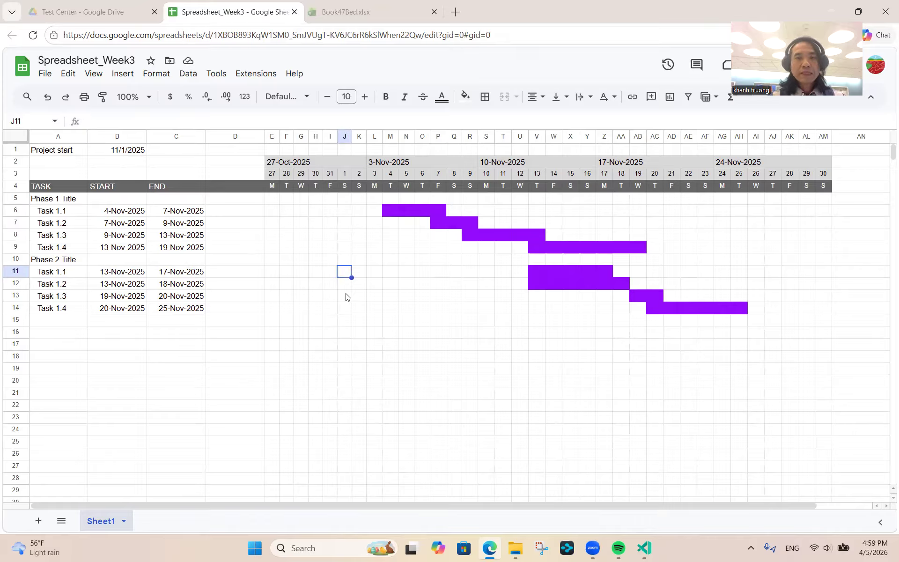
key("Up")
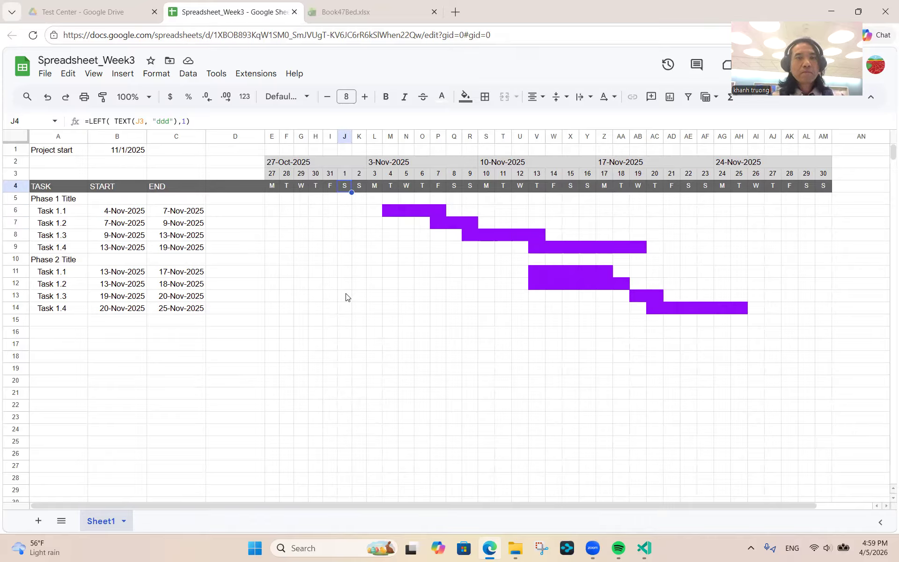
key("Up")
key("Up")
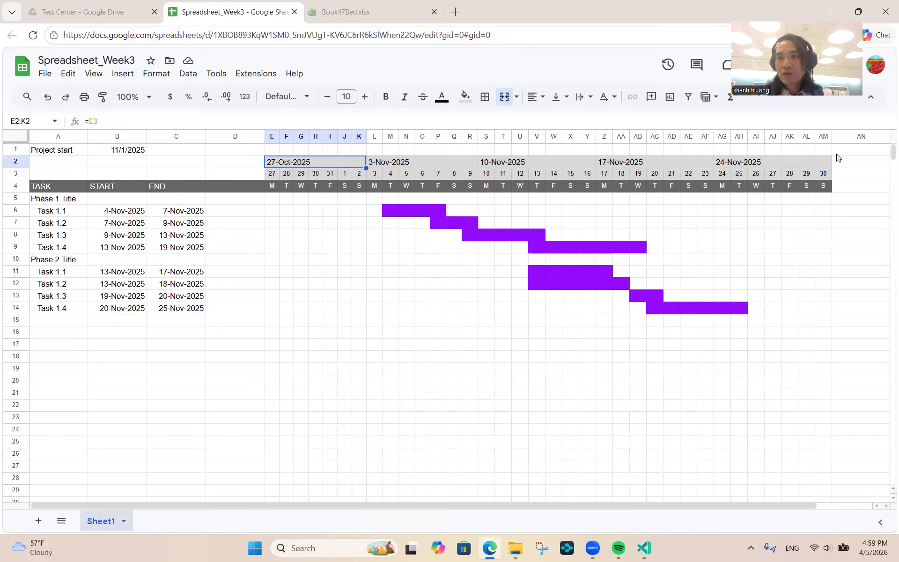
- Enter the label 'Display Week' in A2 and the value 1 in B2
left_click(46, 164)
type("dIS")
key("BackSpace")
key("BackSpace")
key("BackSpace")
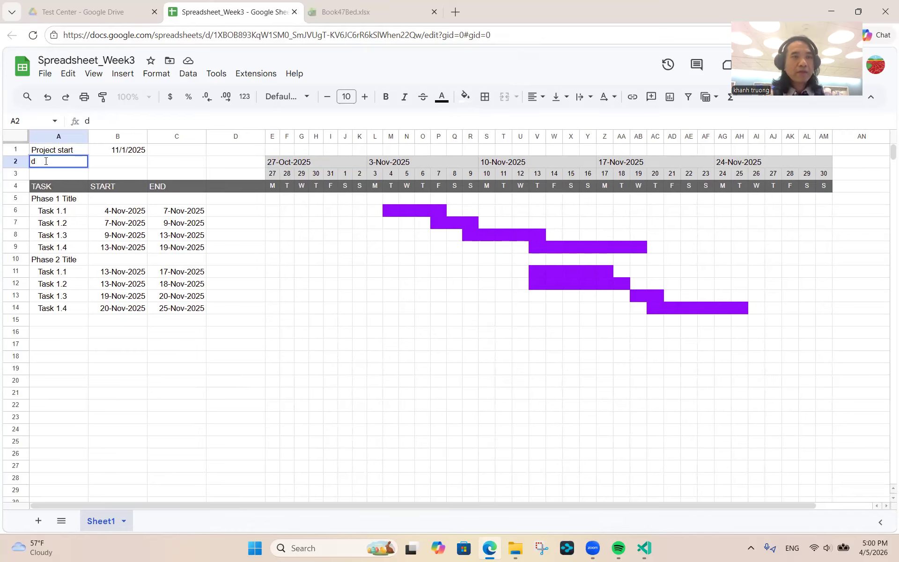
type("Display")
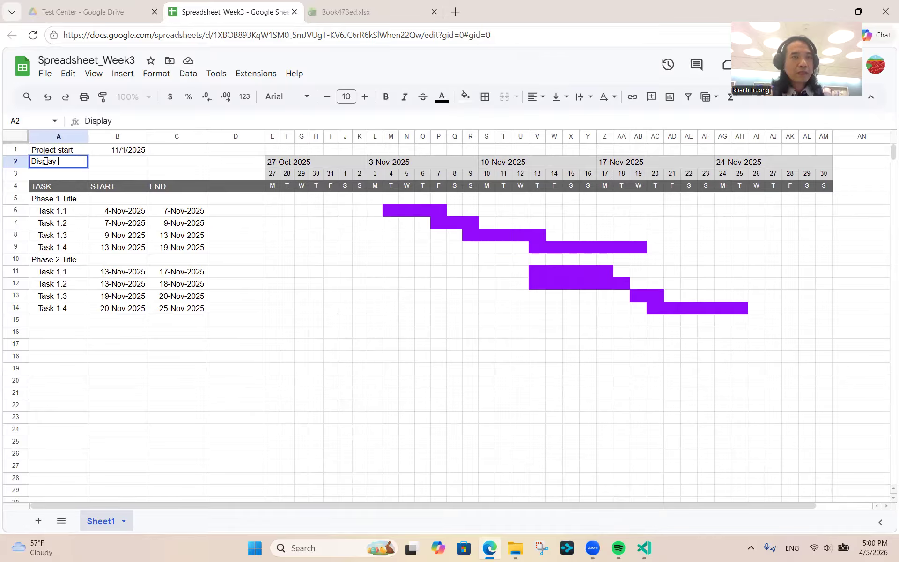
type(" Week")
key("Tab")
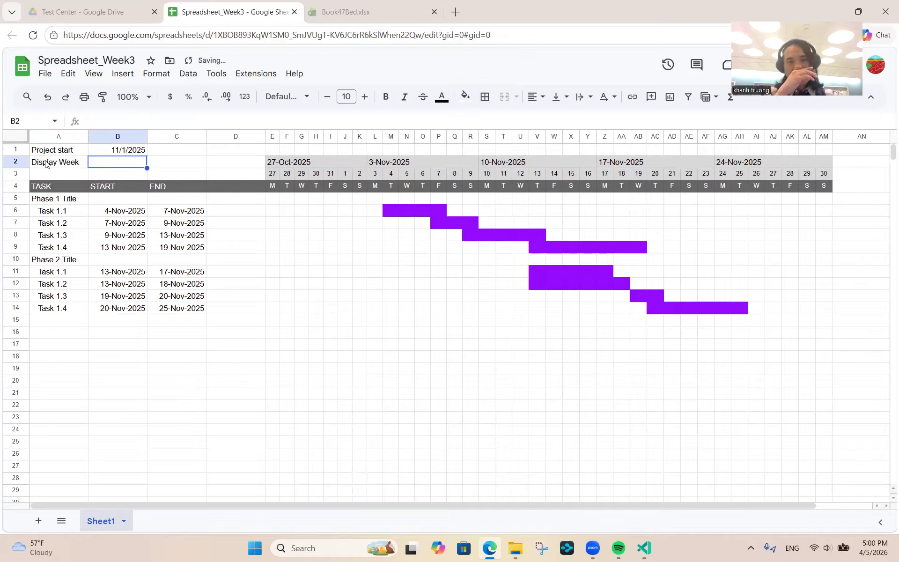
type("1")
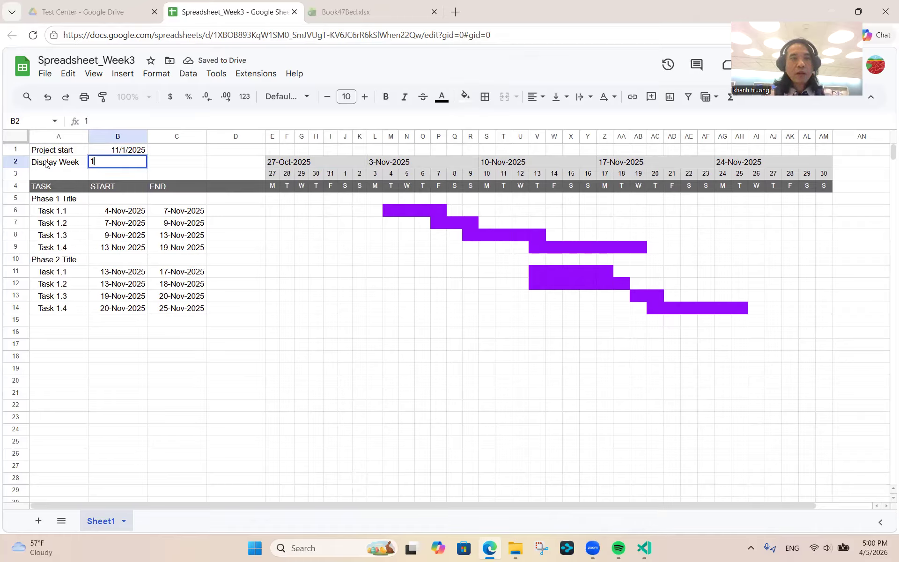
key("Return")
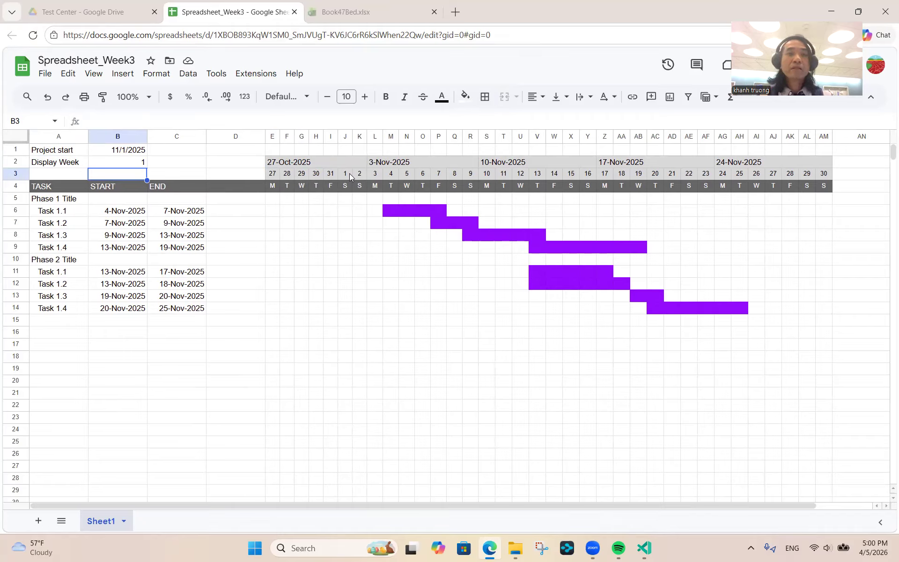
left_click(274, 175)
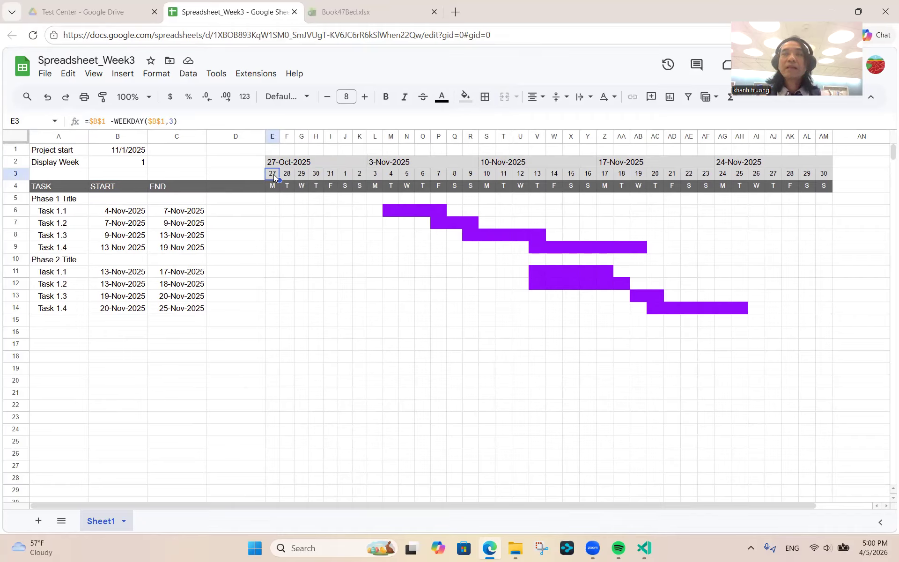
left_click(120, 167)
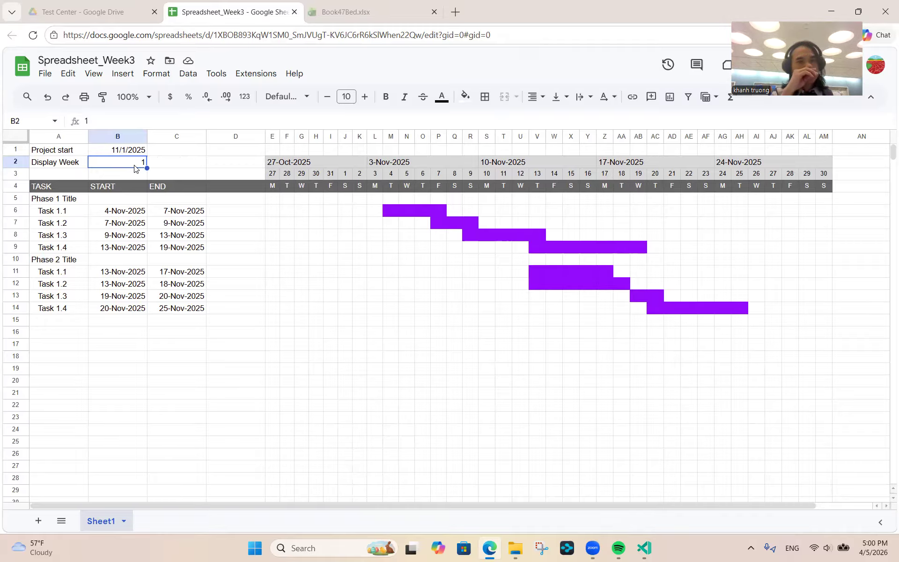
left_click(268, 175)
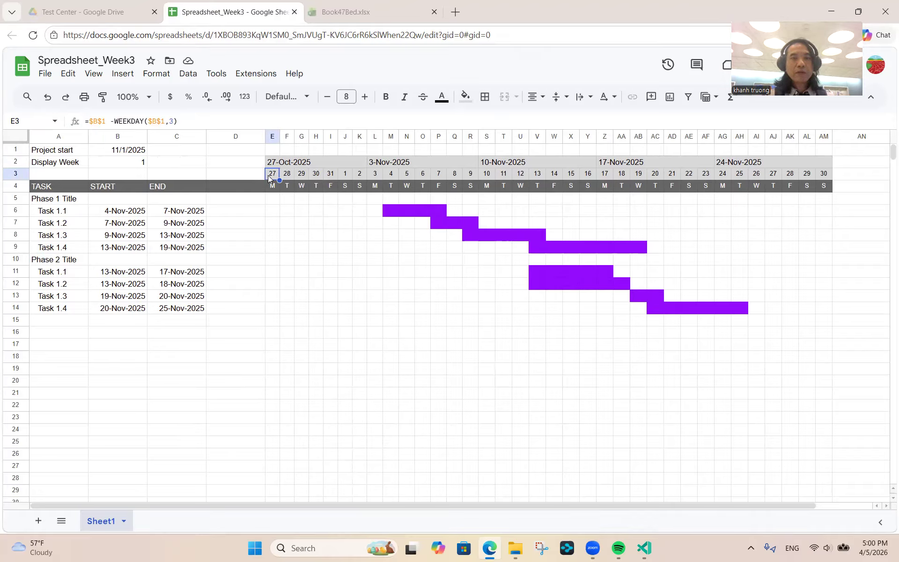
left_click(215, 123)
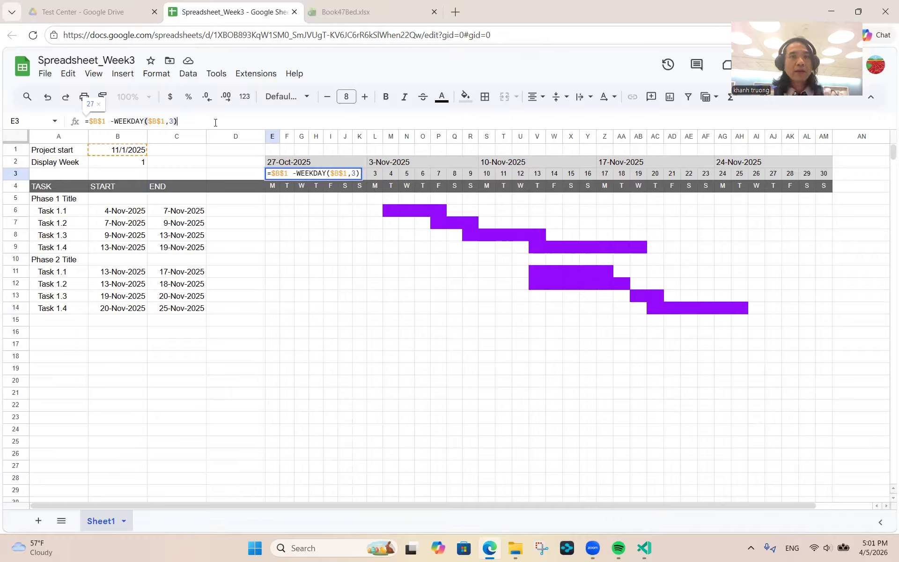
type("+")
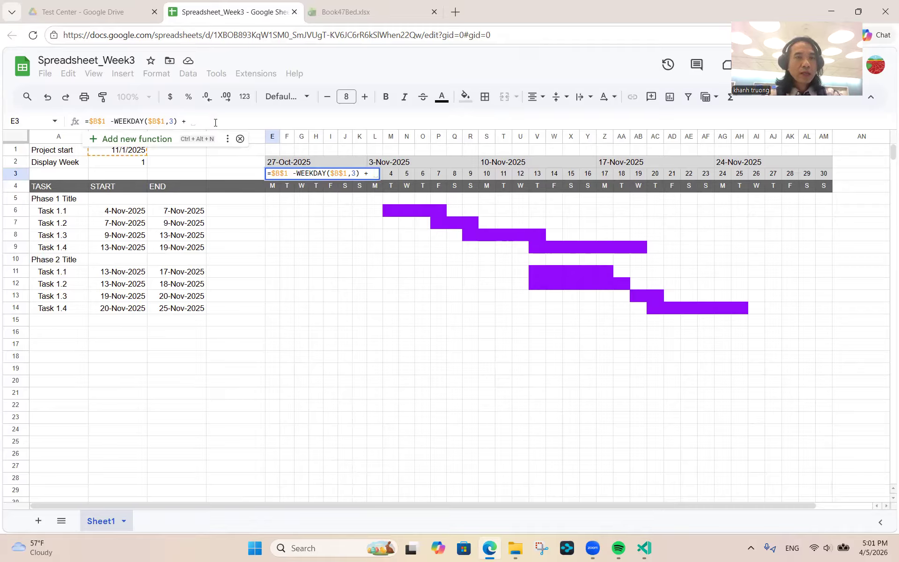
key("BackSpace")
key("BackSpace")
key("BackSpace")
key("Escape")
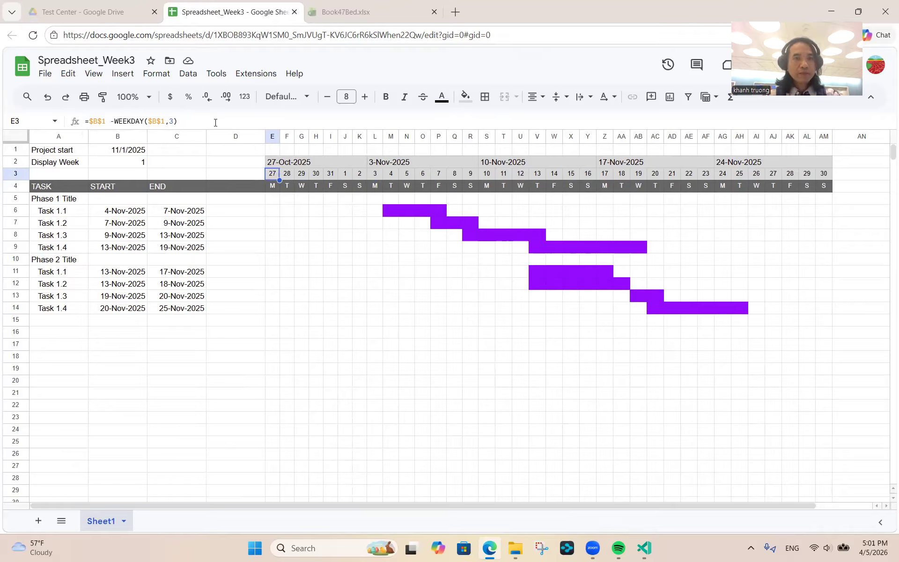
left_click(126, 162)
- Name cell B2 'display_week' in the Name box and confirm the name is applied
left_click(31, 120)
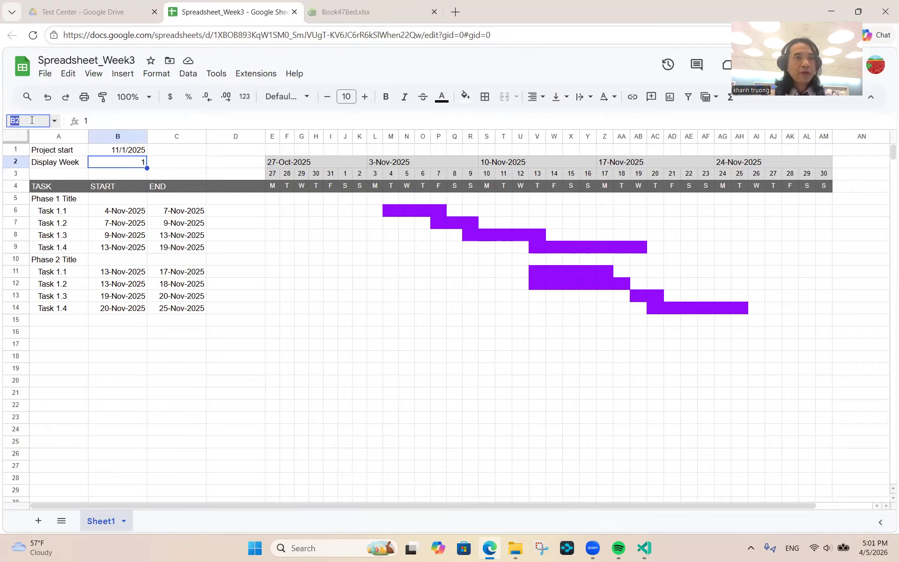
type("display")
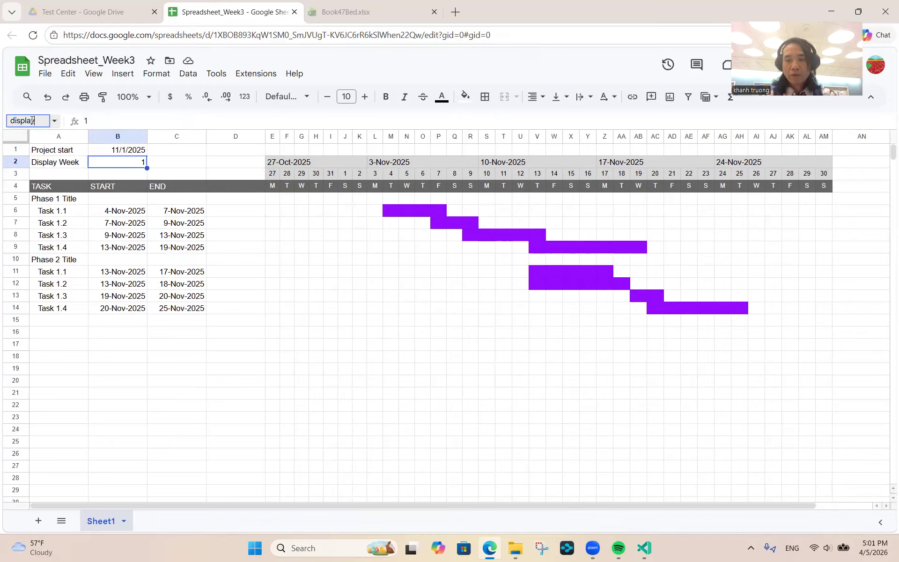
type("_week")
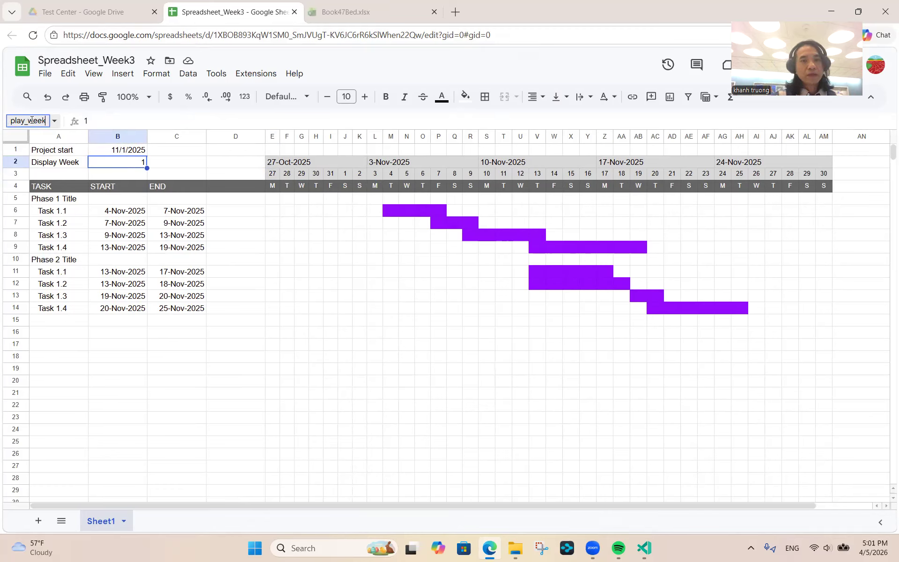
key("BackSpace")
key("BackSpace")
key("BackSpace")
key("BackSpace")
key("BackSpace")
key("BackSpace")
key("BackSpace")
key("BackSpace")
key("BackSpace")
key("BackSpace")
key("BackSpace")
key("BackSpace")
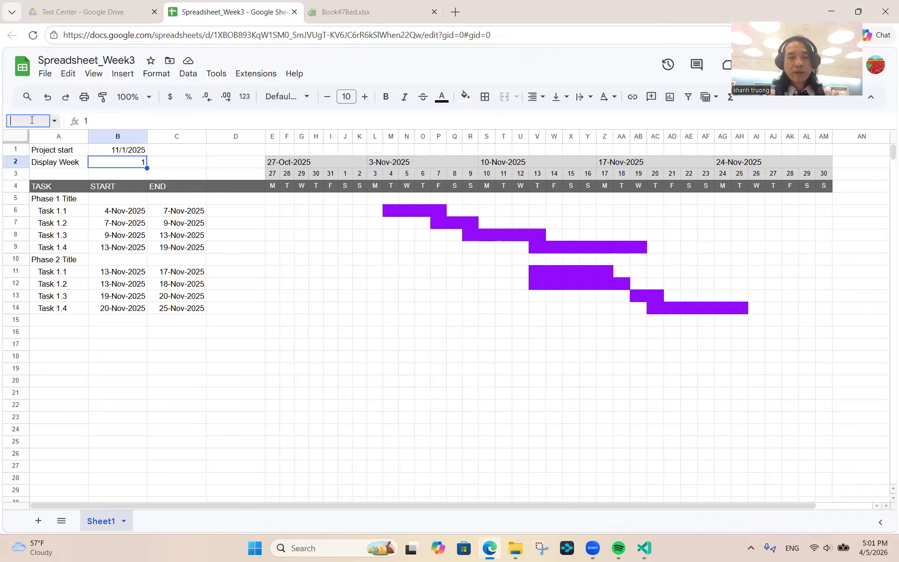
type("display")
type("_week")
key("Return")
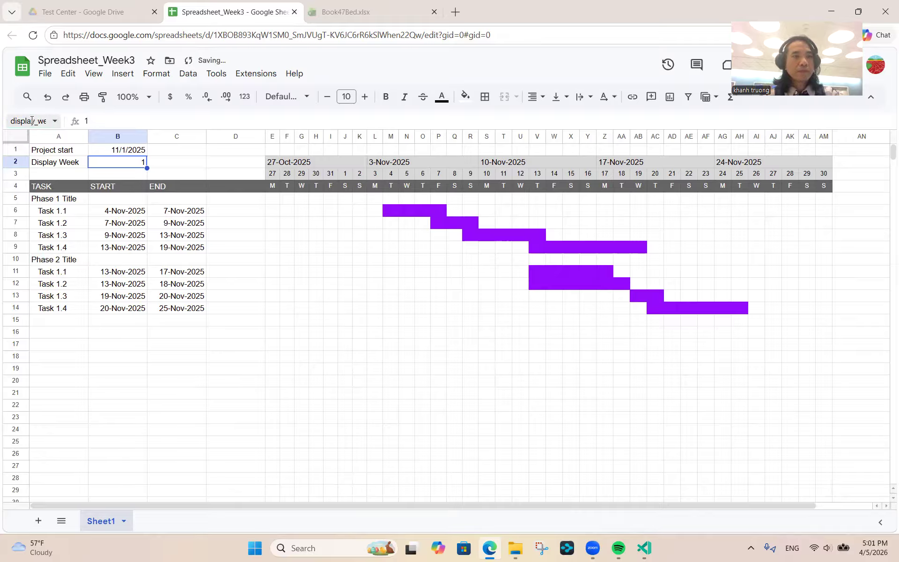
left_click(70, 165)
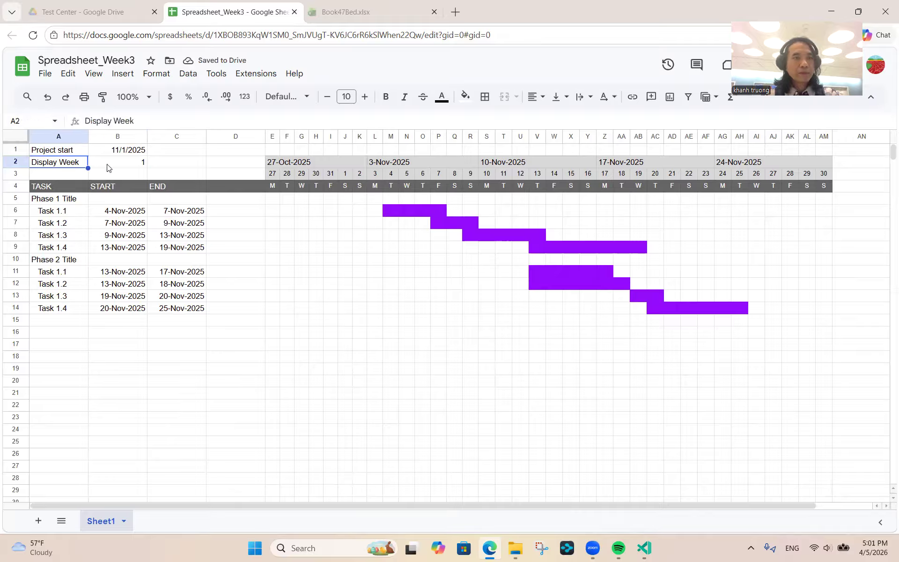
left_click(119, 165)
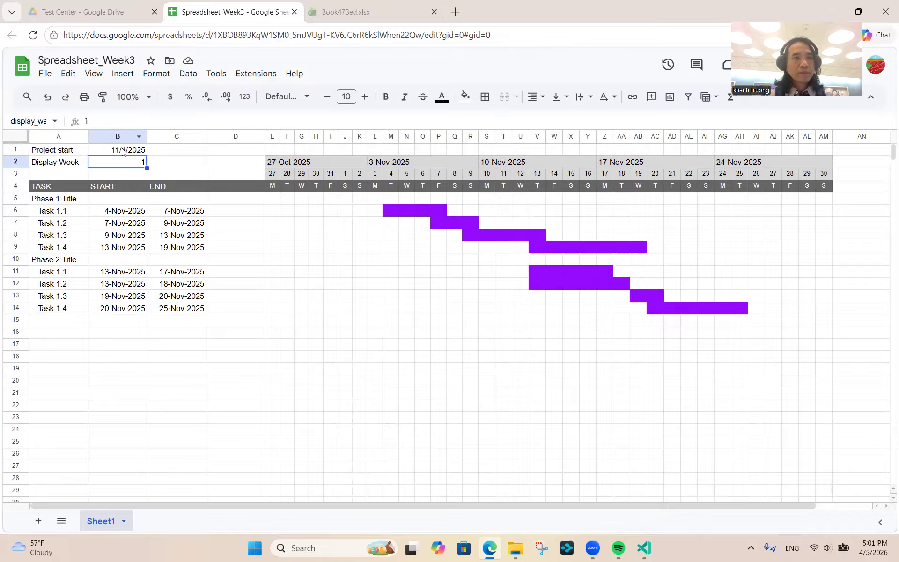
- Start editing the E3 date formula, cancel, and check B2's display_week name
left_click(272, 175)
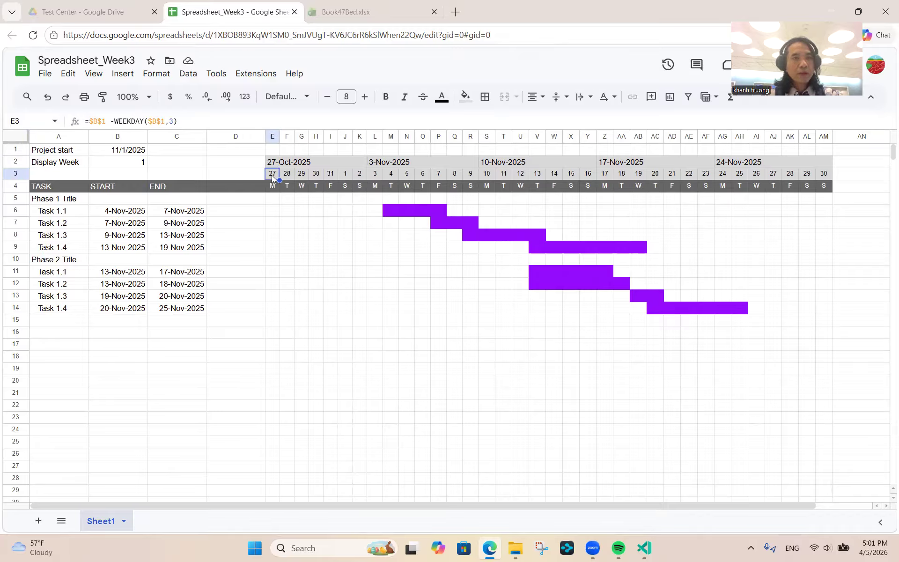
left_click(187, 123)
type("+ (dis")
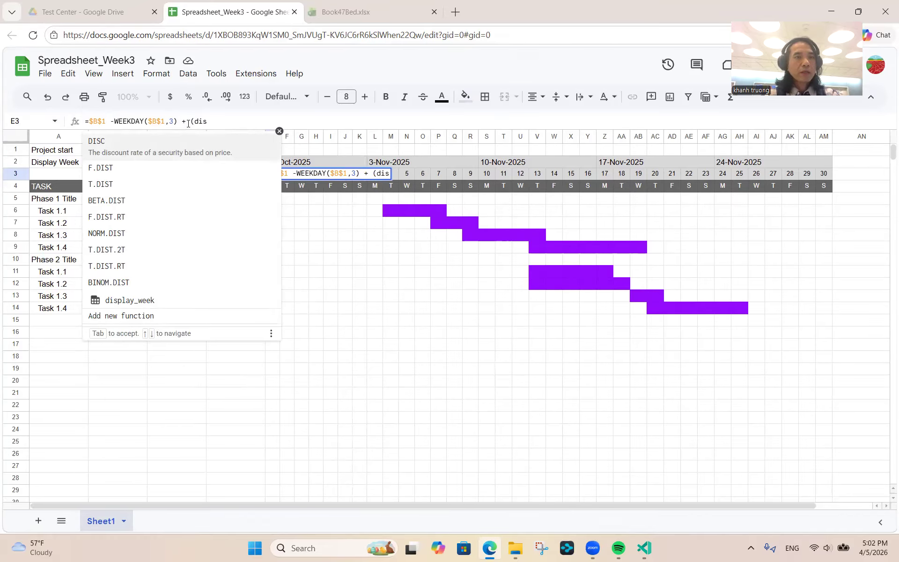
key("BackSpace")
key("BackSpace")
key("BackSpace")
key("BackSpace")
key("BackSpace")
key("BackSpace")
key("BackSpace")
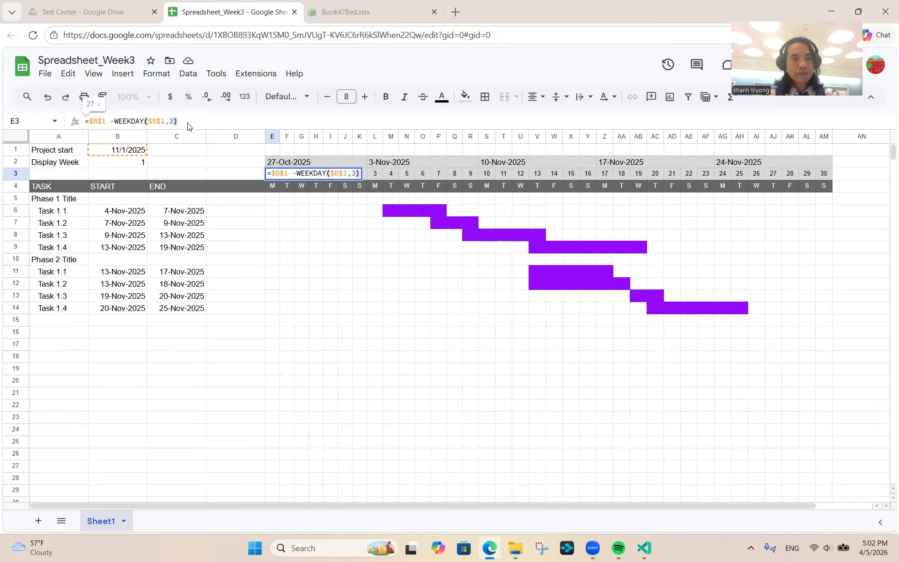
key("Escape")
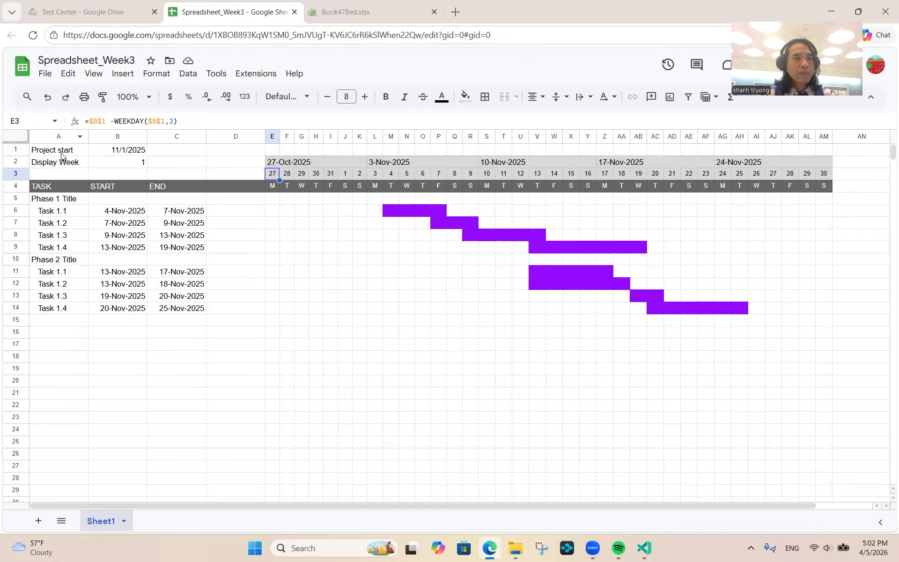
left_click(104, 162)
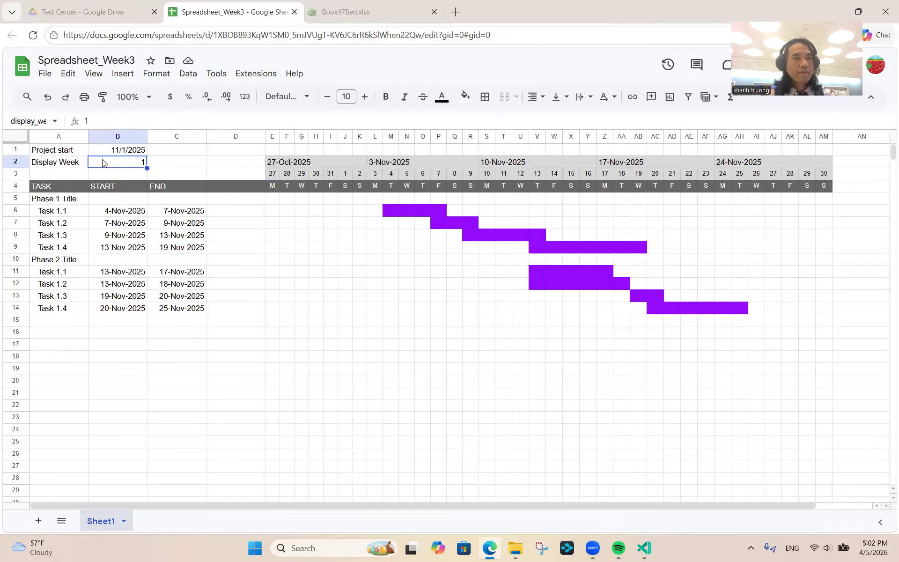
left_click(35, 121)
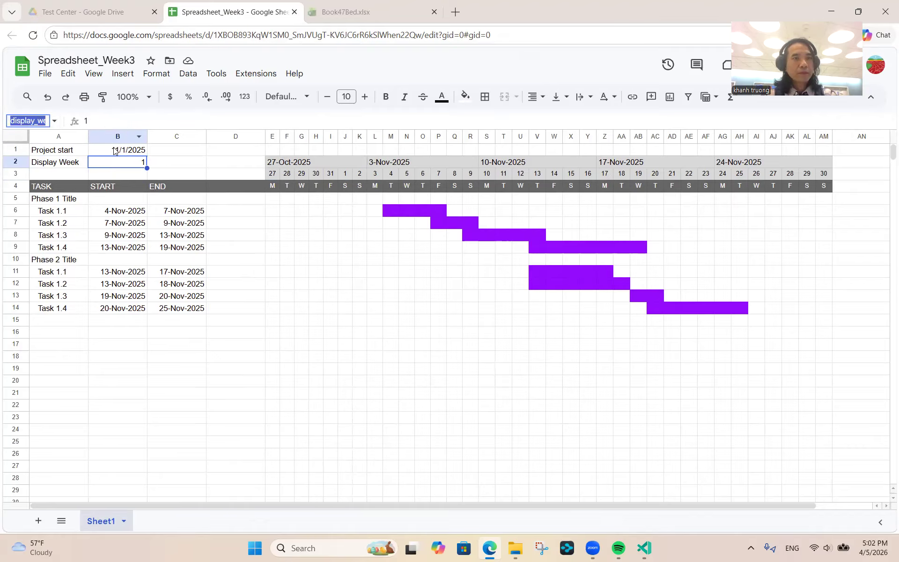
- Append + (display_week-1)*7 to the first timeline date formula in E3
left_click(271, 179)
left_click(205, 120)
type("+")
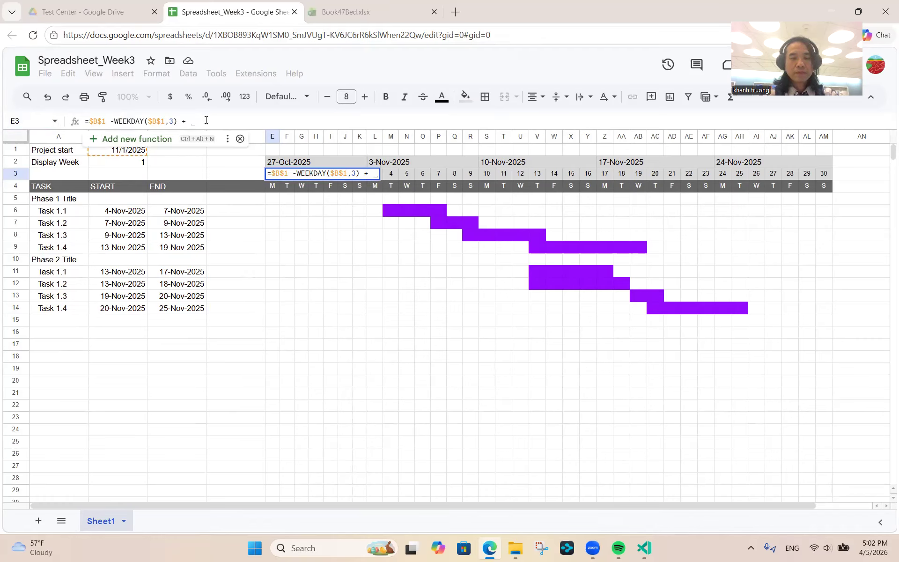
type(" (display")
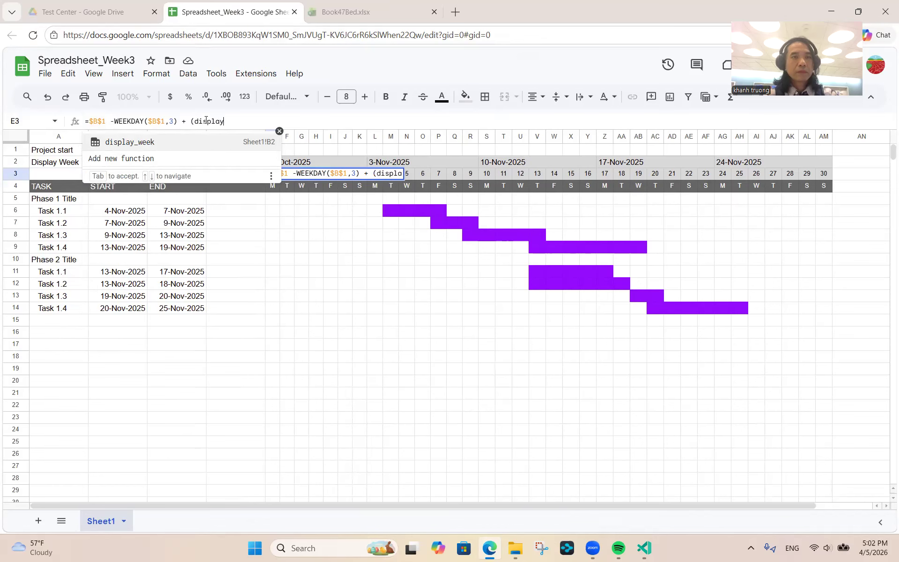
type("_")
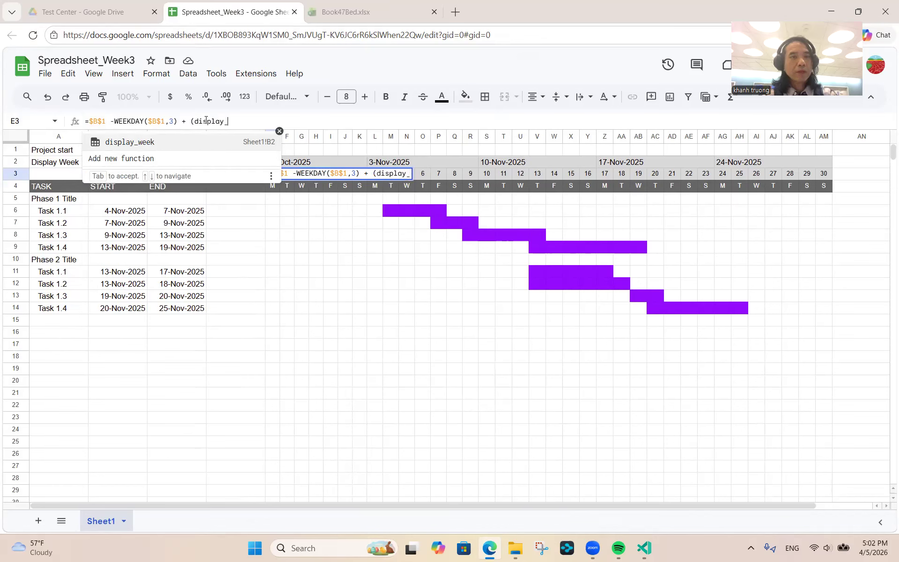
key("Tab")
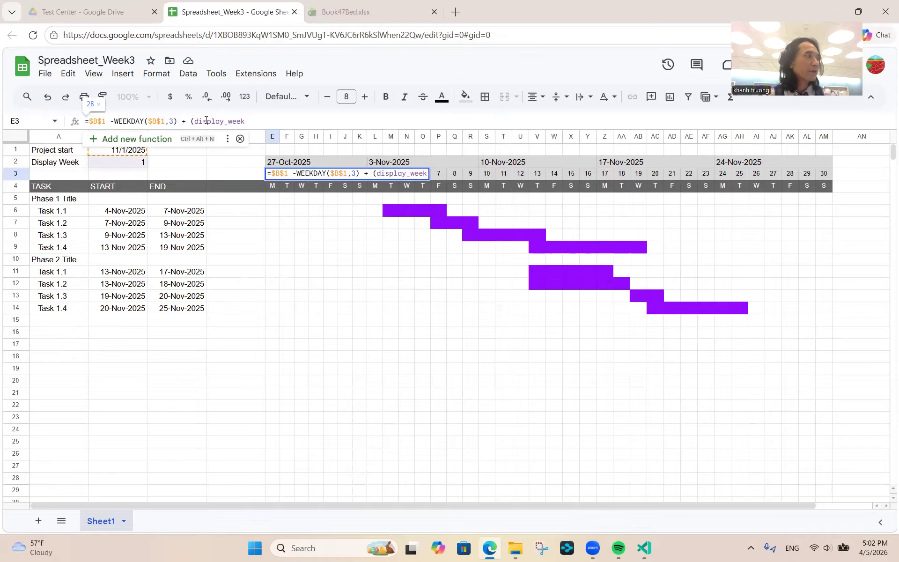
type("-1)")
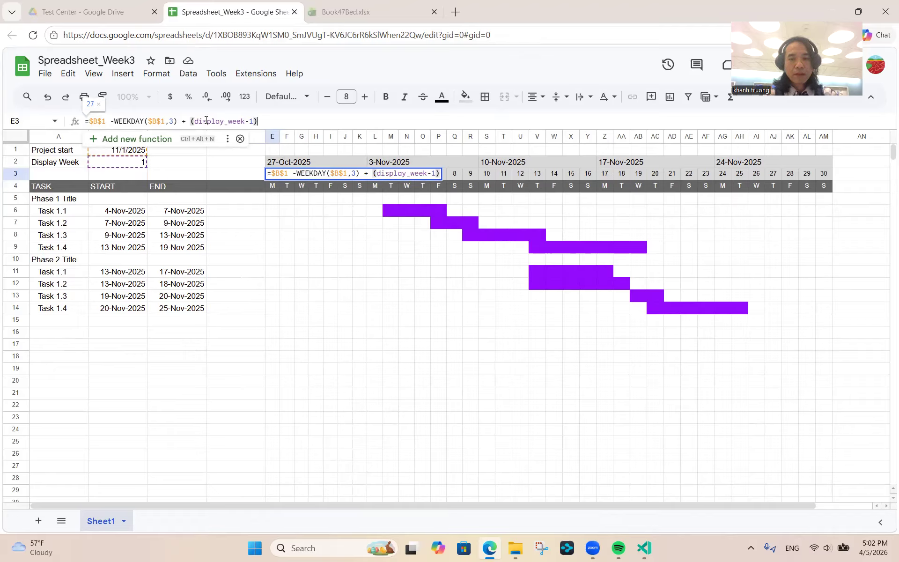
type("*7")
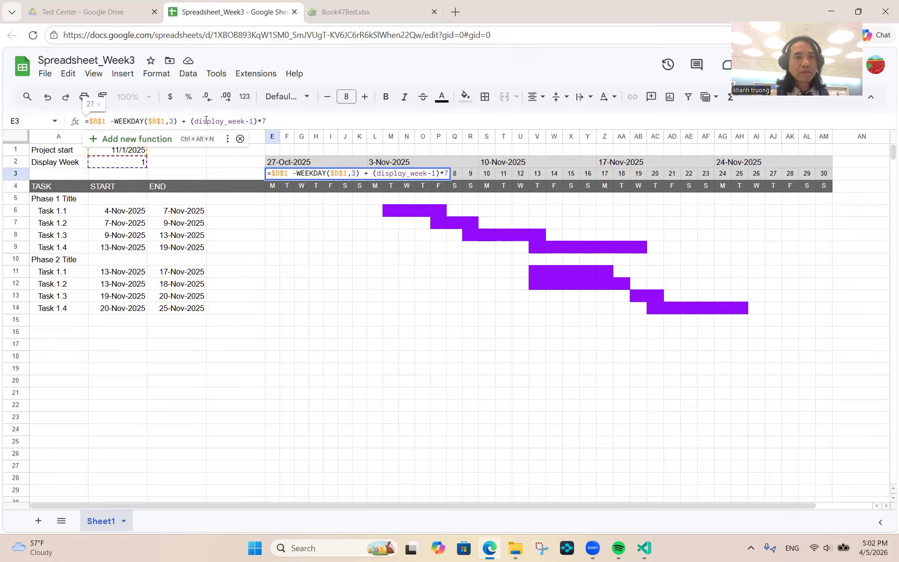
key("Return")
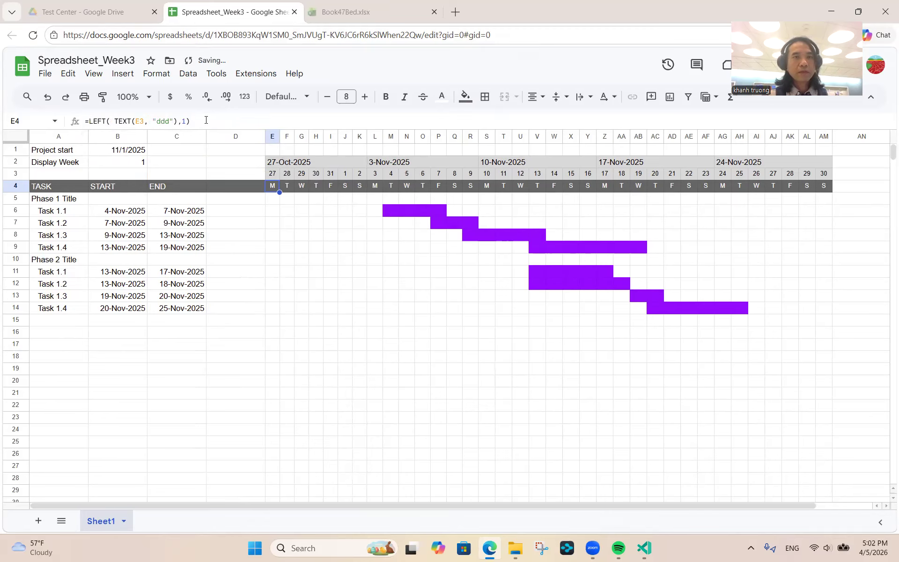
key("Up")
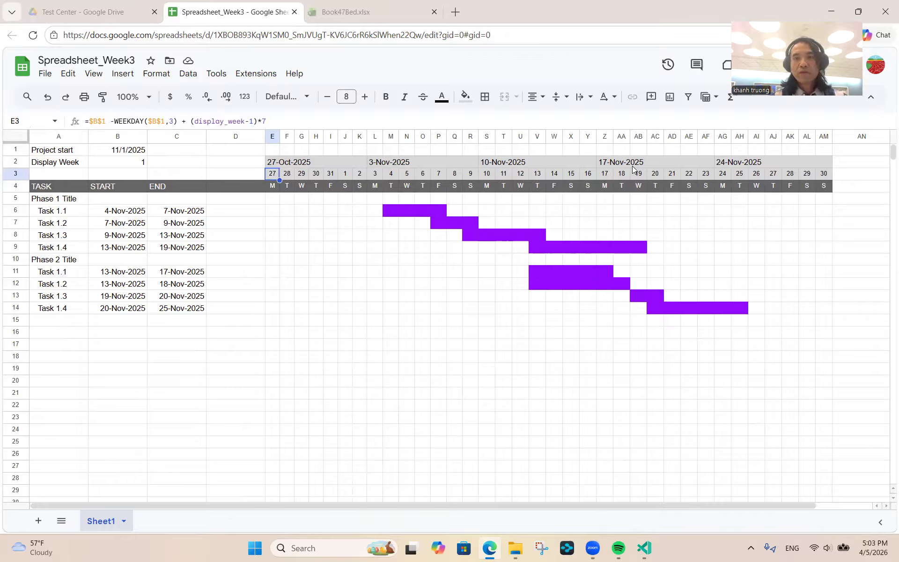
left_click(142, 163)
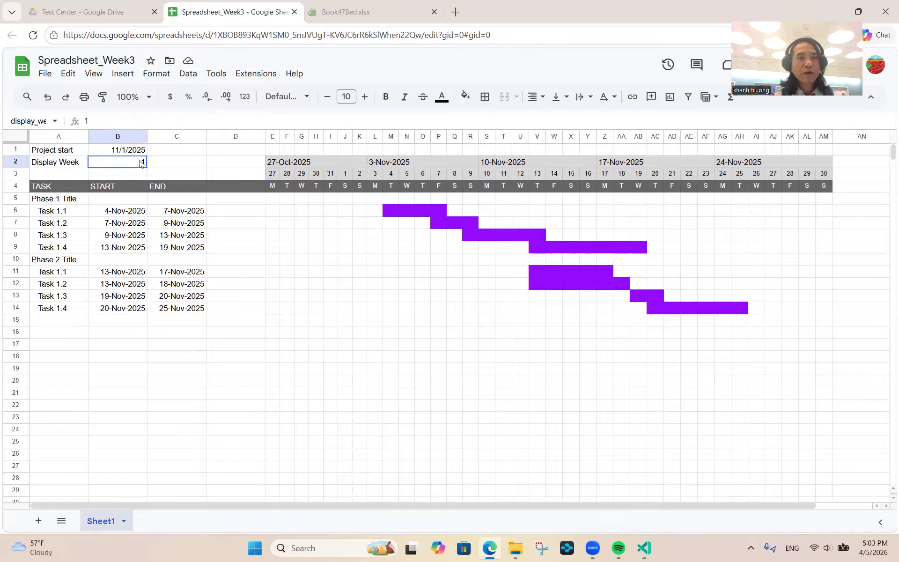
type("5")
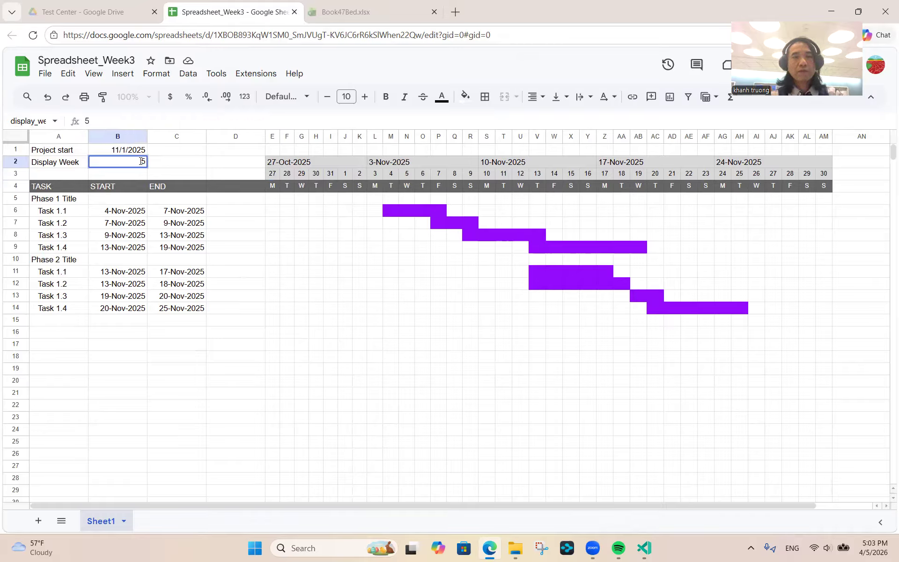
key("Return")
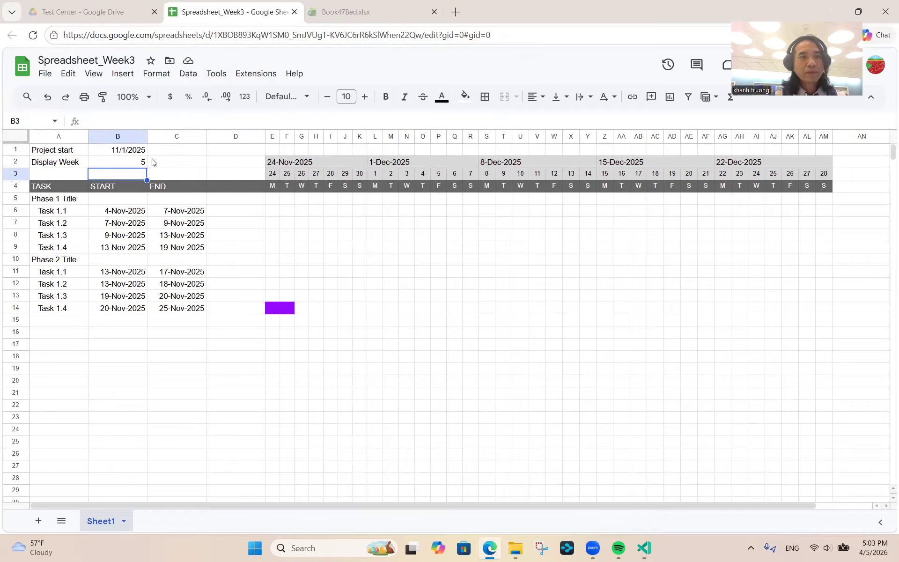
left_click(127, 166)
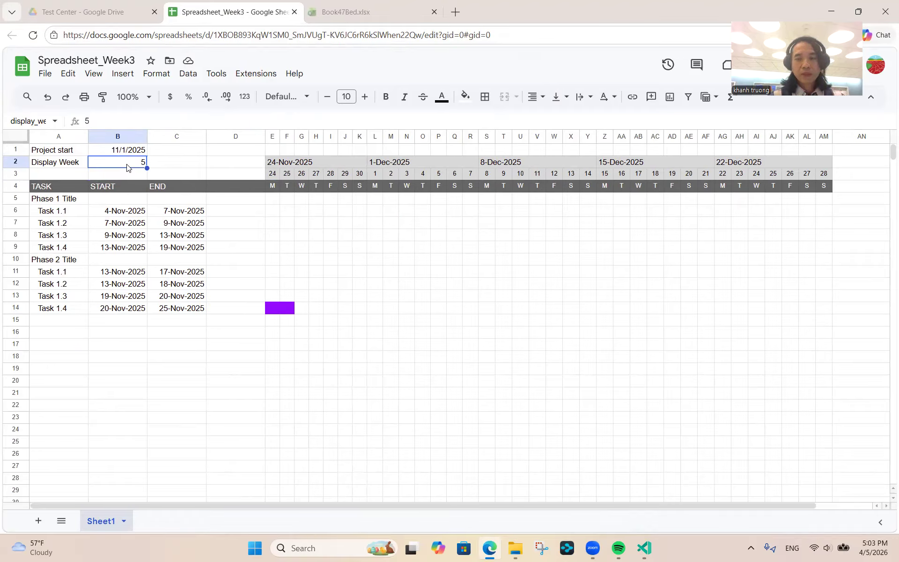
type("1")
key("Return")
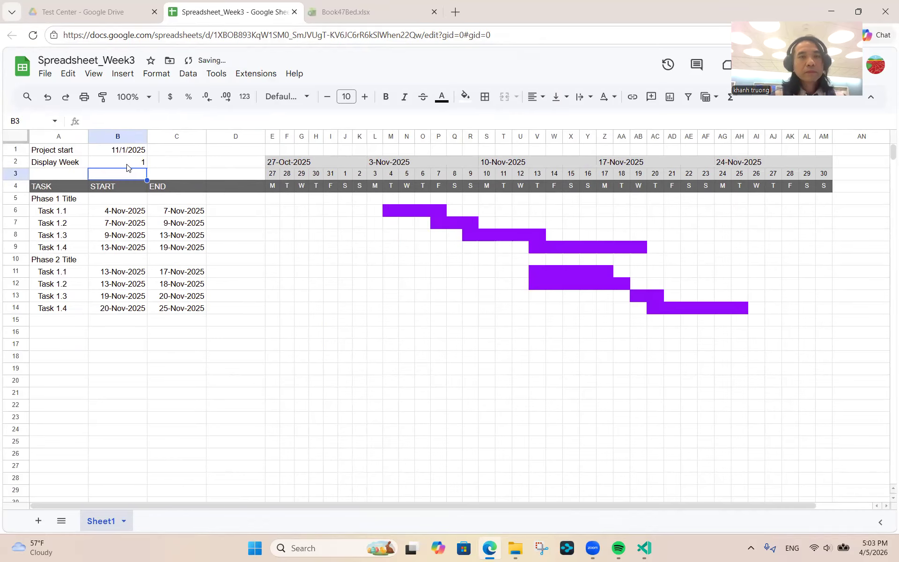
left_click(126, 165)
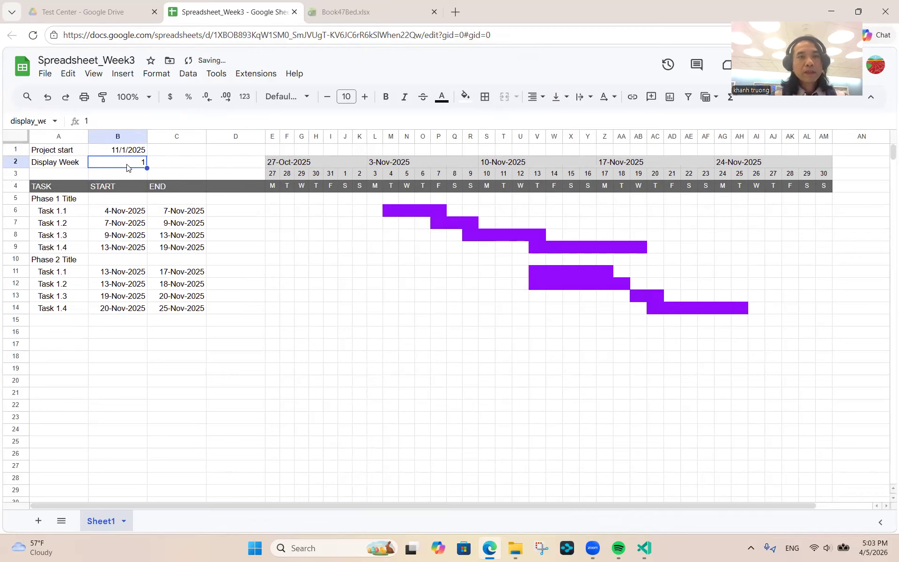
left_click(273, 149)
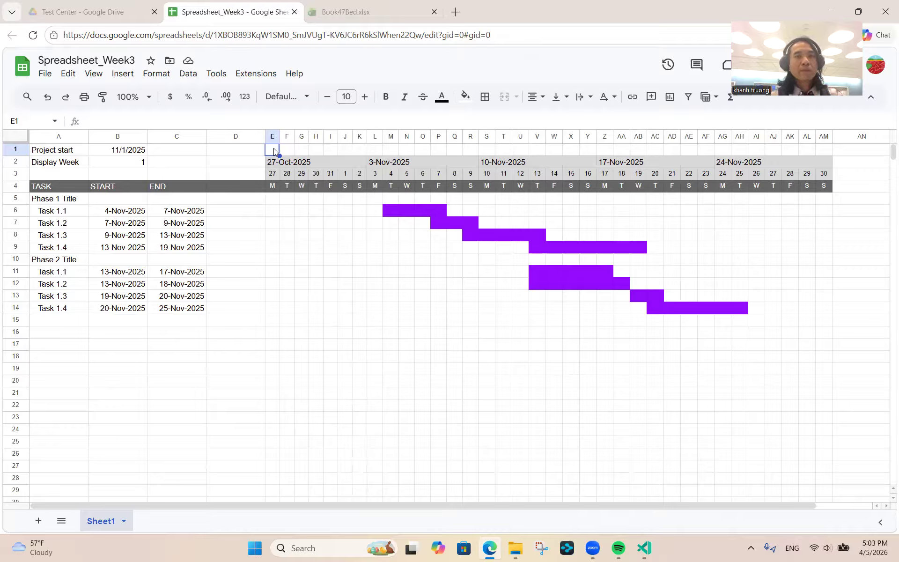
- Set E1 to =B2 and merge E1:K1 as the first week's label
type("=")
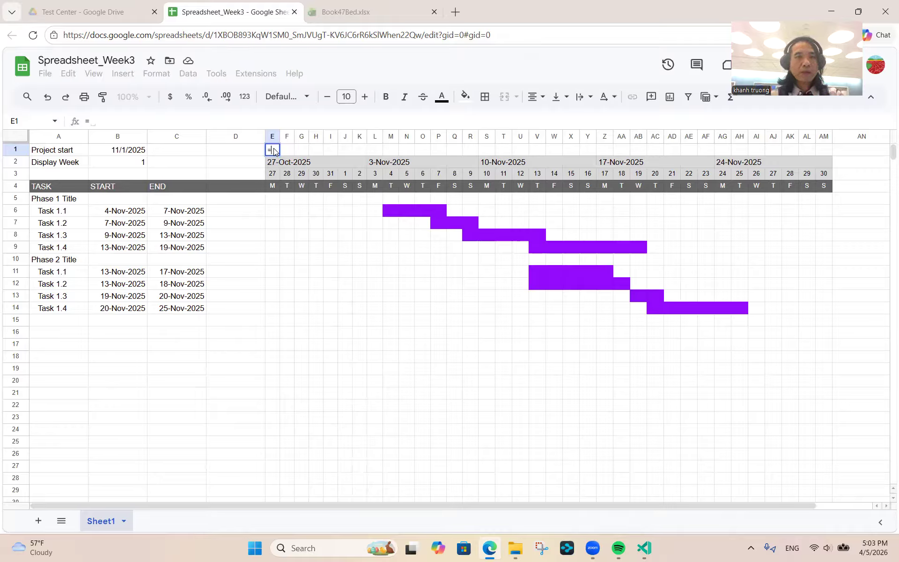
left_click(136, 167)
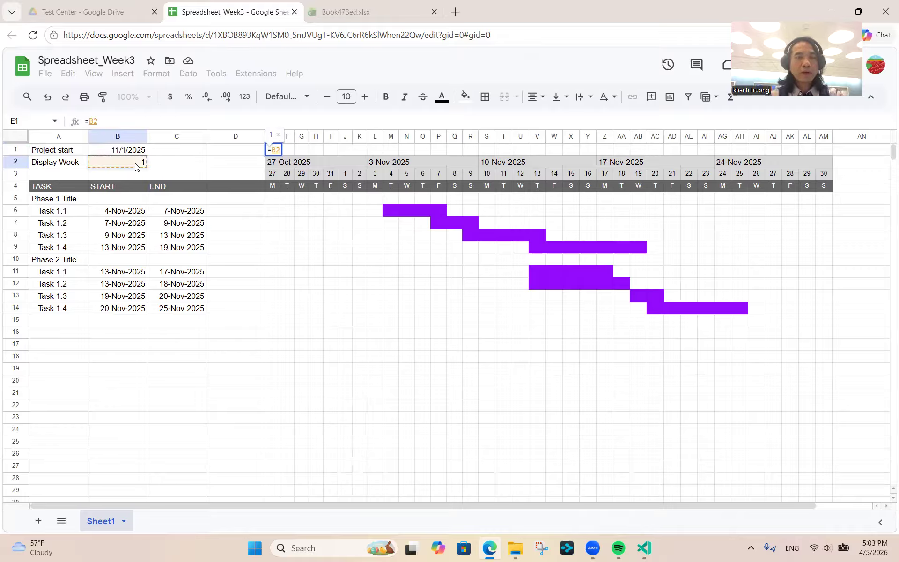
key("Return")
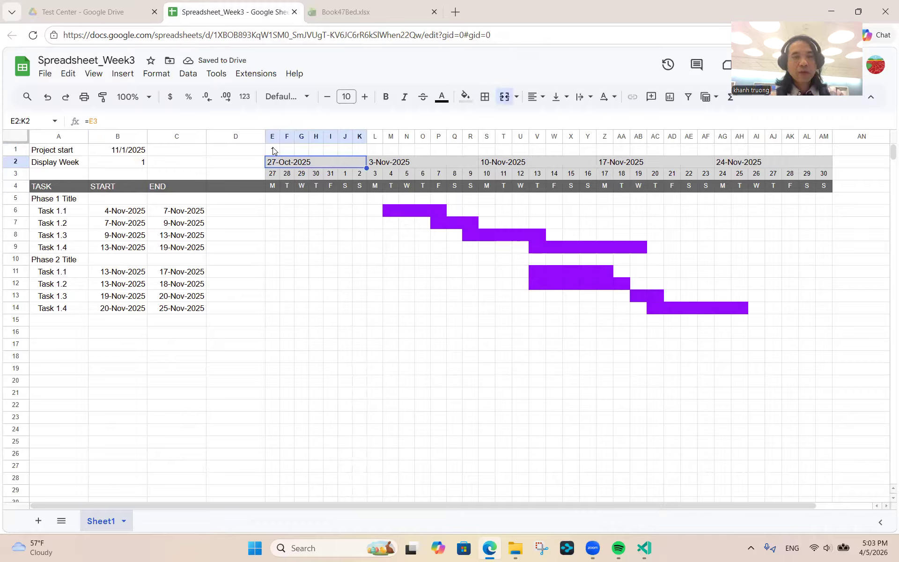
left_click(271, 149)
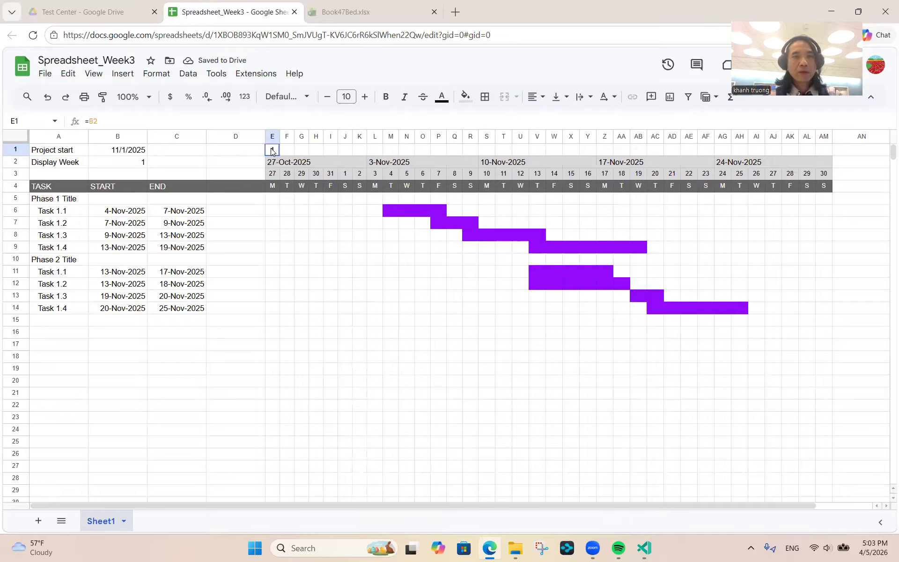
key("shift+Right")
key("shift+Right")
key("shift+Right")
key("shift+Right")
key("shift+Right")
key("shift+Right")
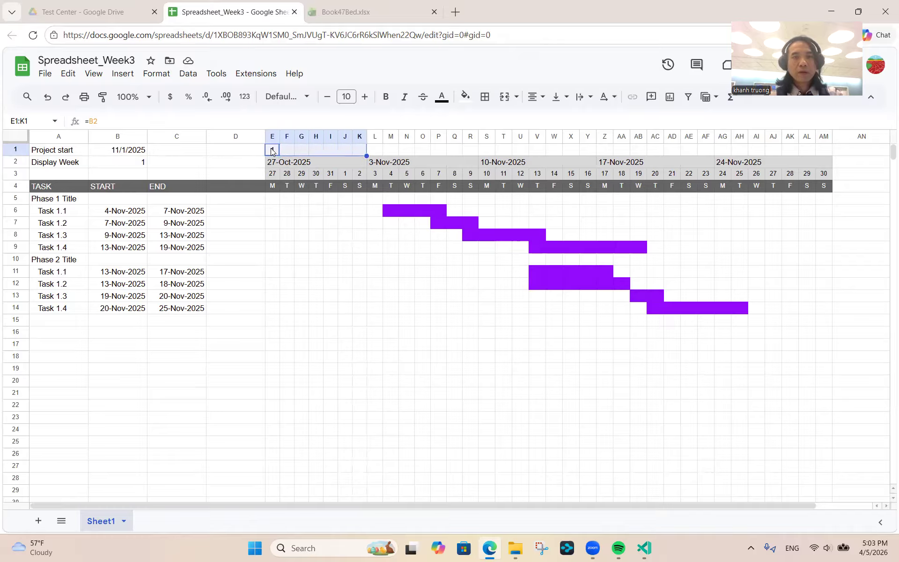
left_click(503, 98)
- Merge the row 1 cells for the remaining weeks: L1:R1, S1:Y1, Z1:AF1 and the final week
left_click(376, 153)
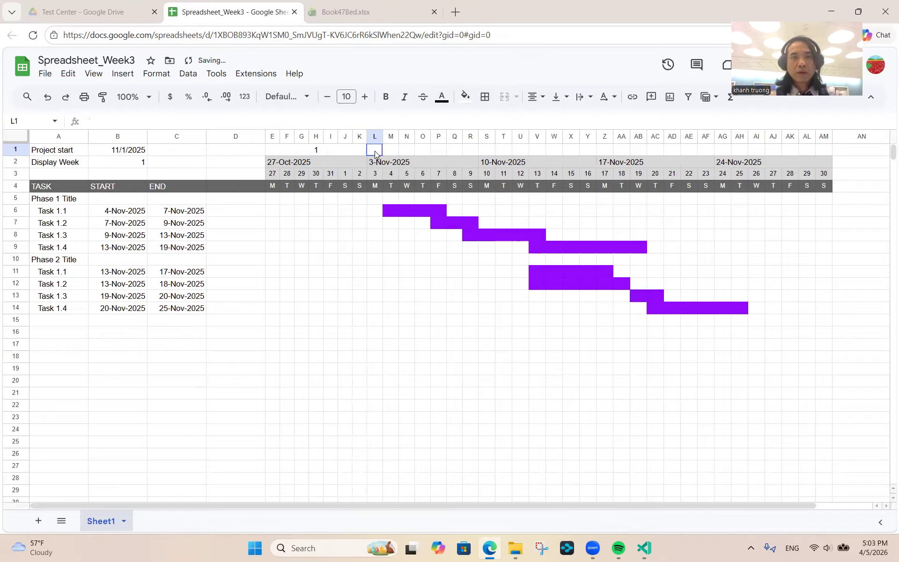
key("shift+Right")
key("shift+Right")
key("shift+Right")
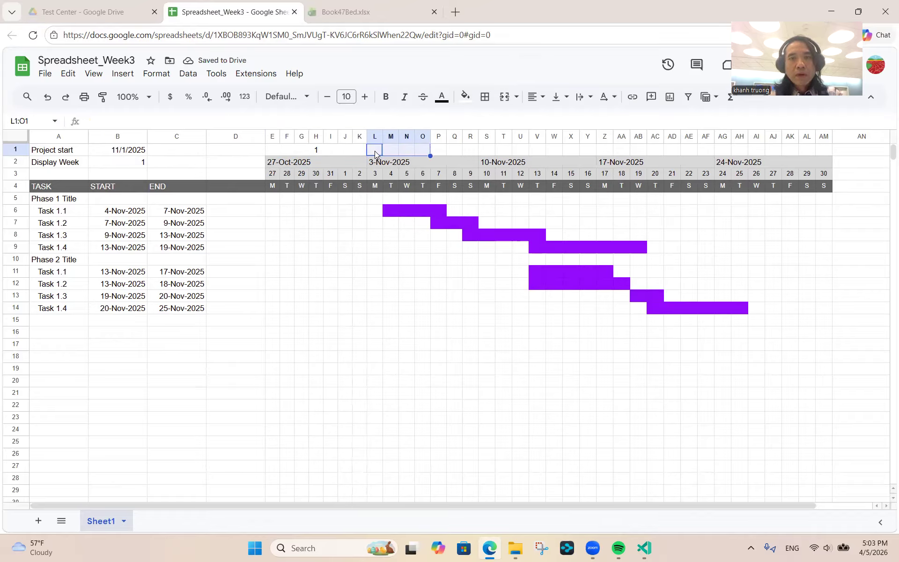
key("shift+Right")
key("shift+Right")
key("shift+Right")
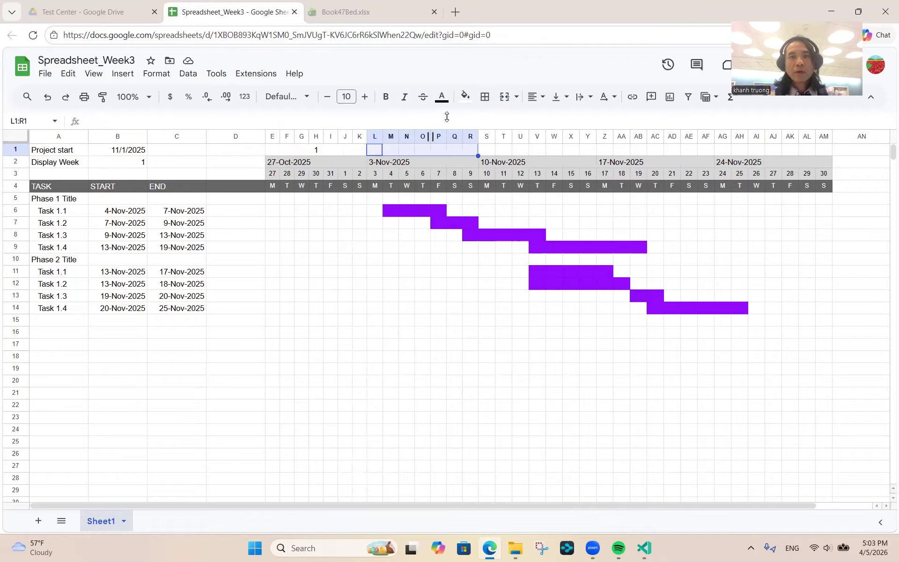
left_click(503, 98)
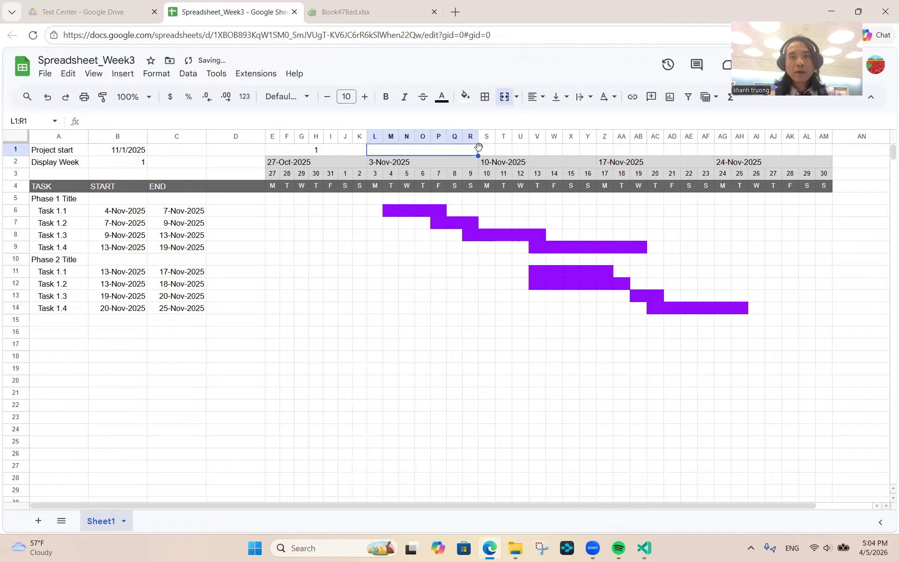
left_click(488, 150)
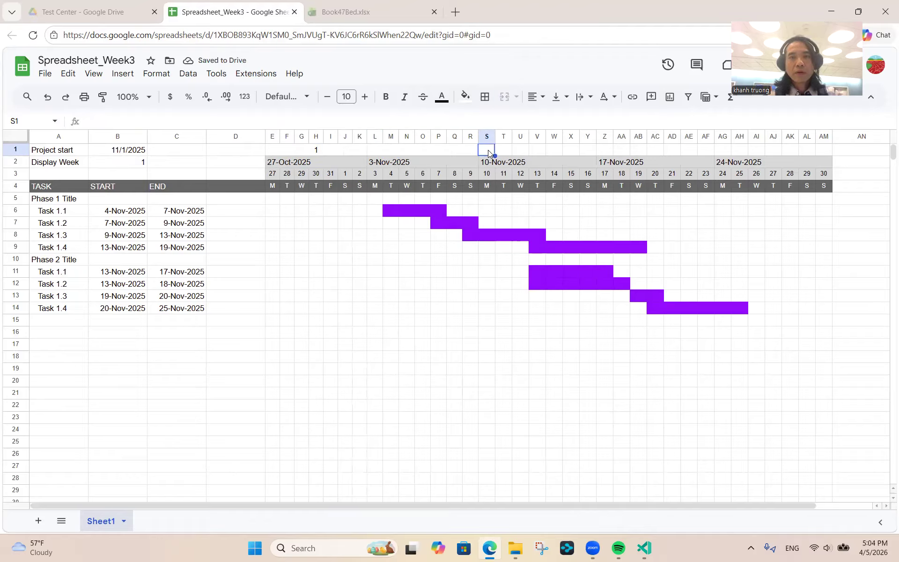
key("shift+Right")
key("shift+Right")
key("shift+Right")
key("shift+Right")
key("shift+Right")
key("shift+Right")
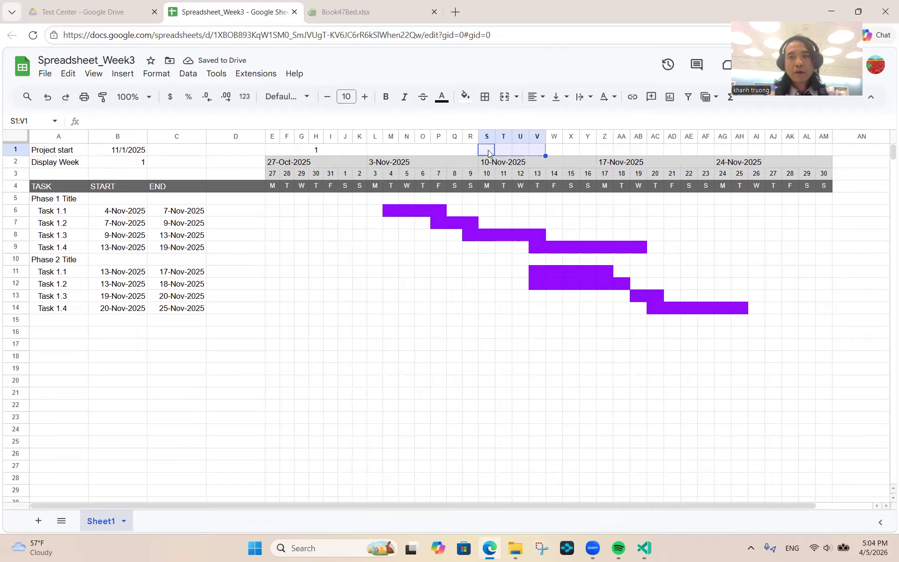
left_click(504, 96)
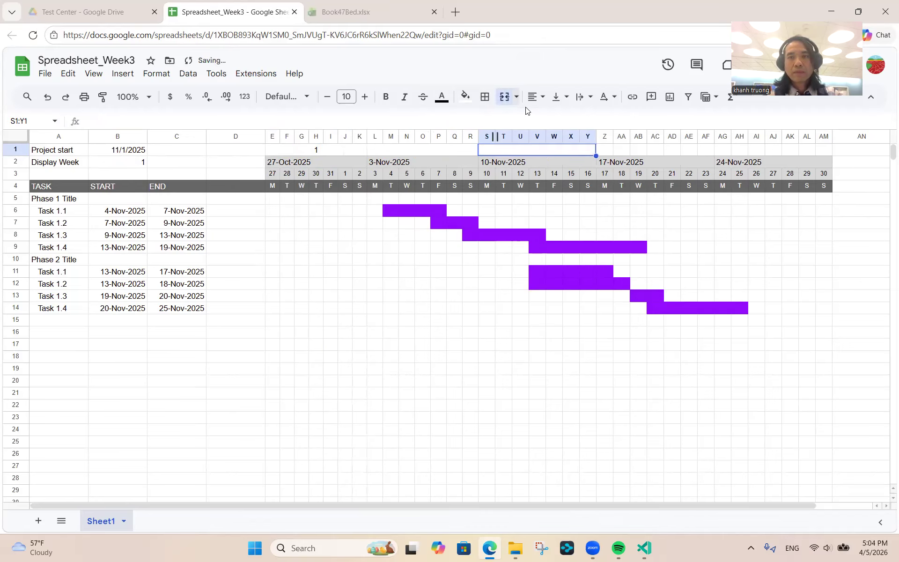
left_click(605, 151)
key("shift+Right")
key("shift+Right")
key("shift+Right")
key("shift+Right")
key("shift+Right")
key("shift+Right")
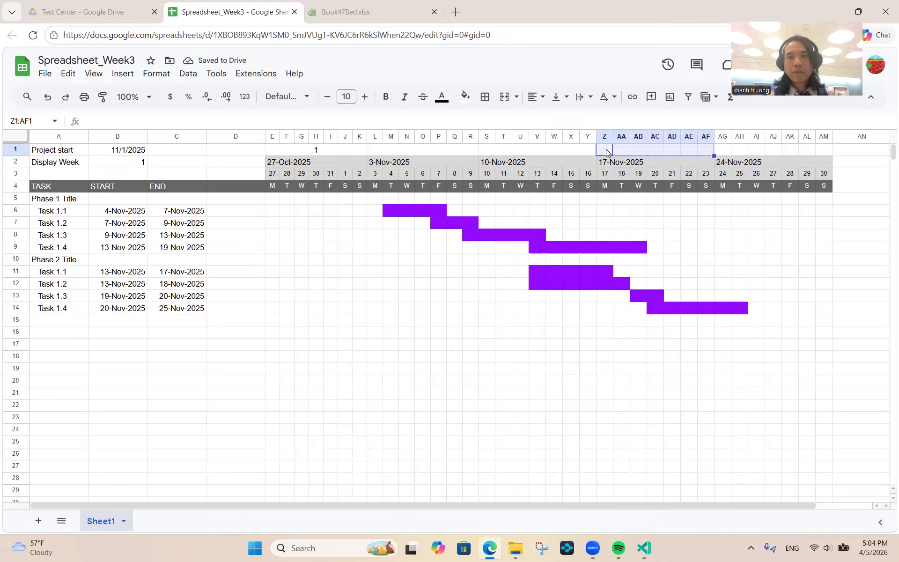
left_click(503, 97)
left_click(721, 153)
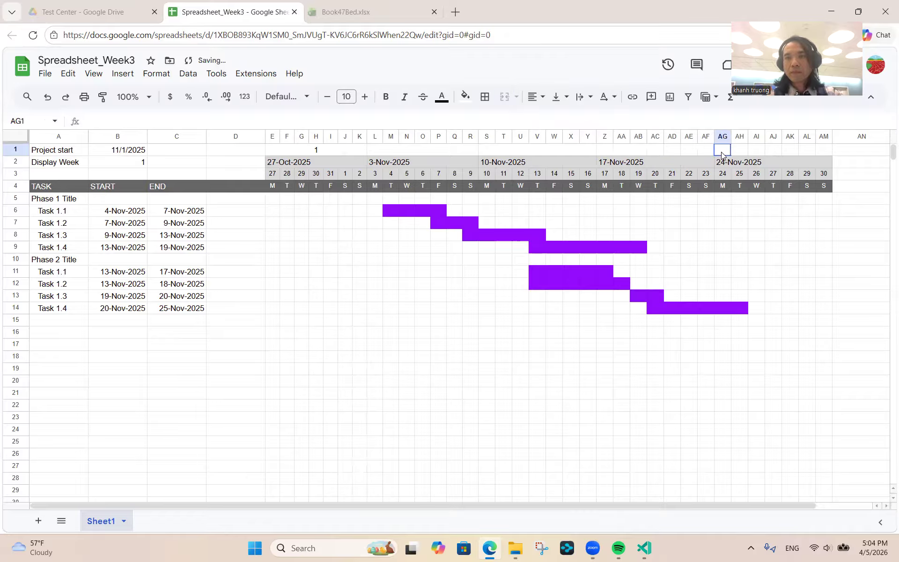
key("shift+Right")
key("shift+Right")
key("shift+Right")
key("shift+Right")
key("shift+Right")
key("shift+Right")
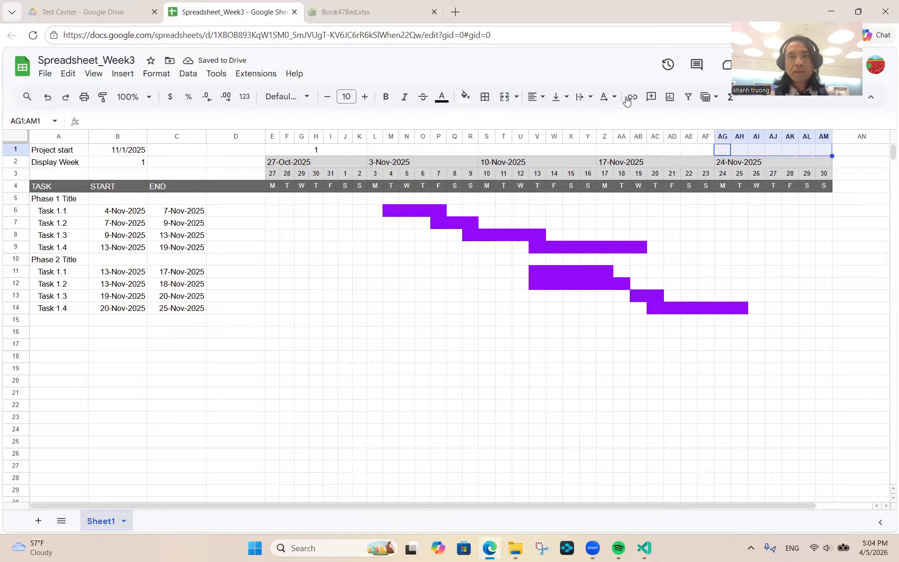
left_click(504, 102)
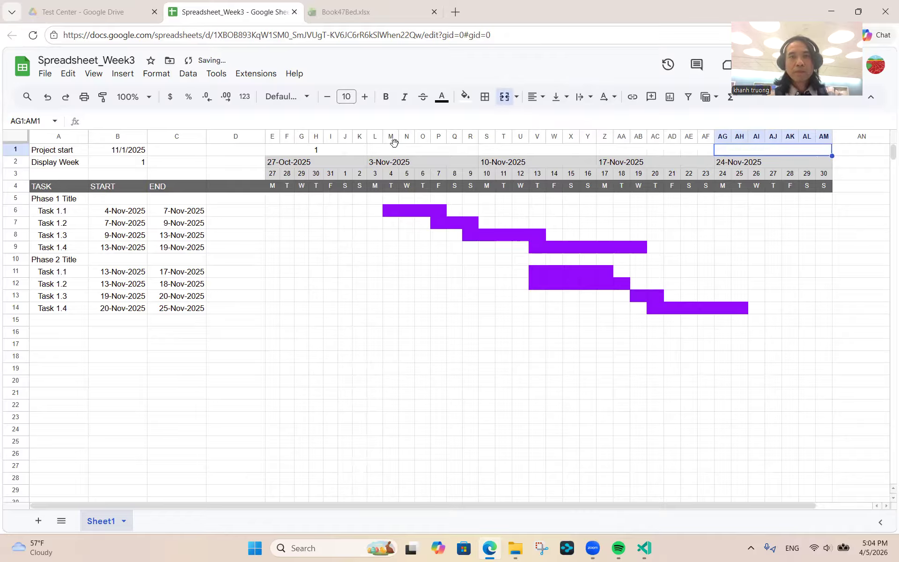
left_click(347, 153)
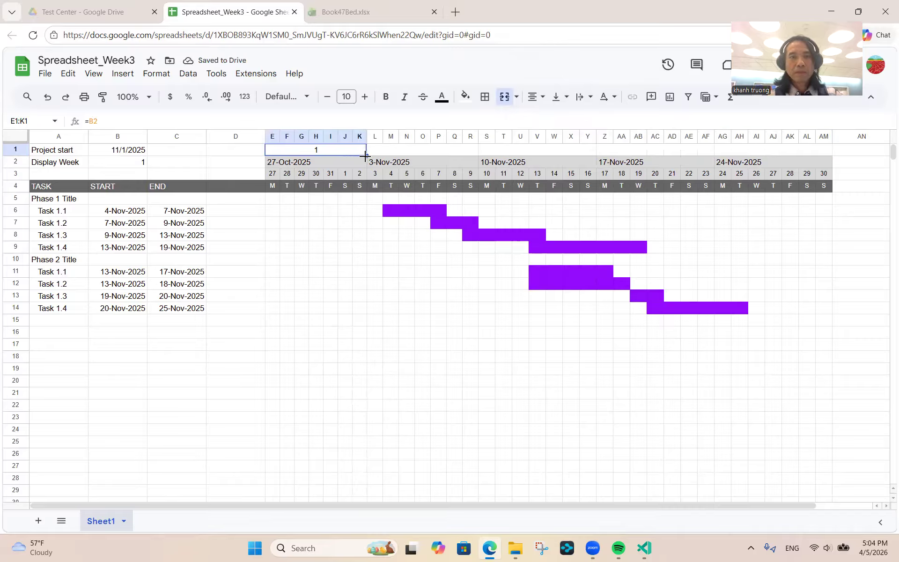
left_click_drag(363, 154, 706, 158)
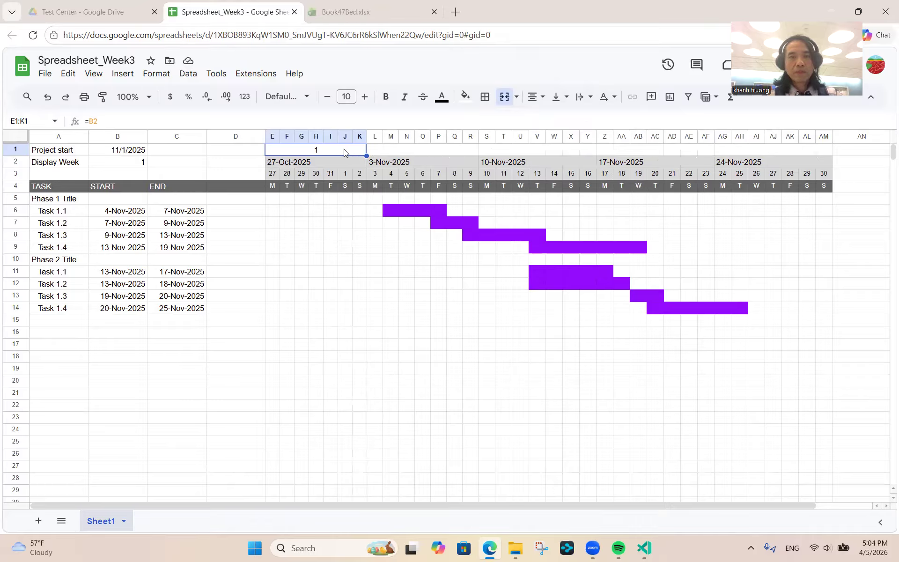
- Enter =E1+1 in L1 and fill it across row 1 to number weeks 2–5
left_click(376, 150)
type("=")
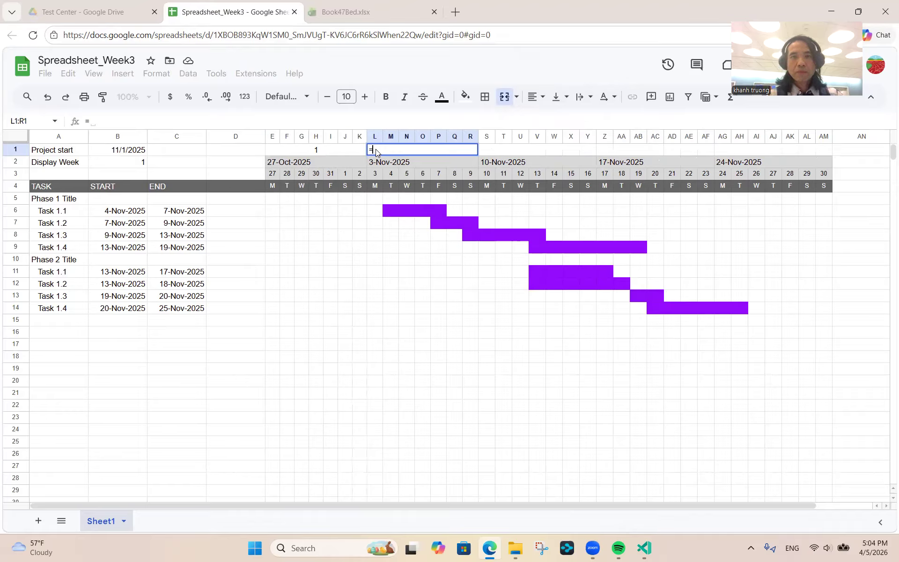
left_click(323, 150)
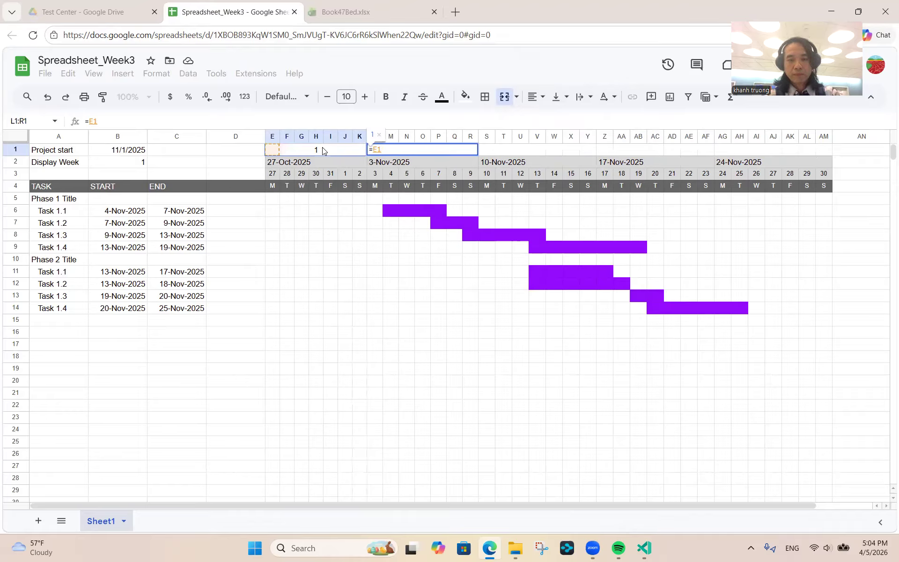
type("+1")
key("Return")
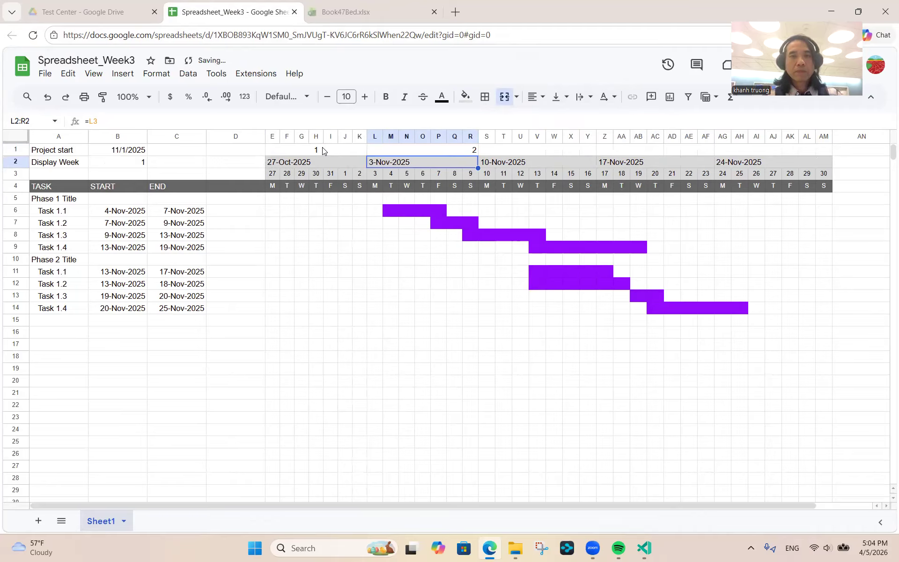
left_click(460, 150)
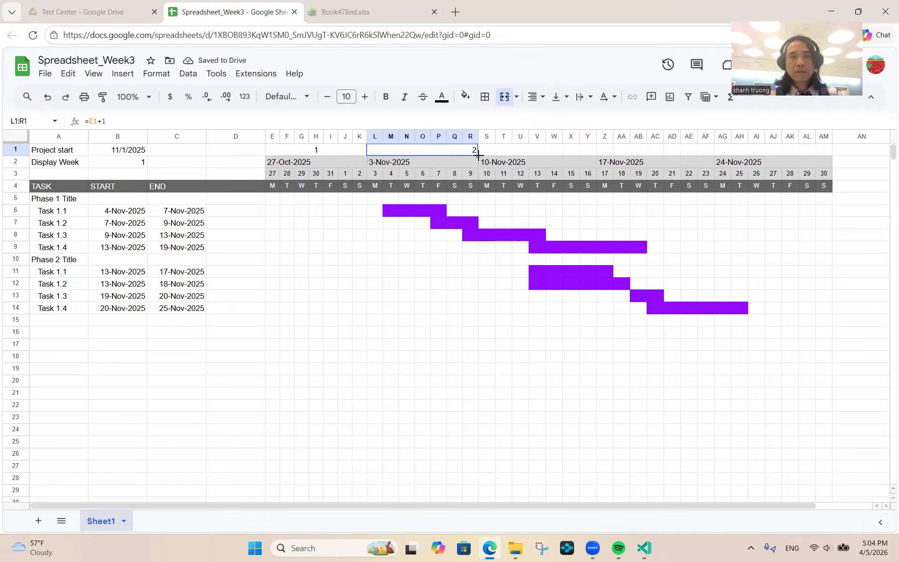
left_click_drag(478, 155, 824, 156)
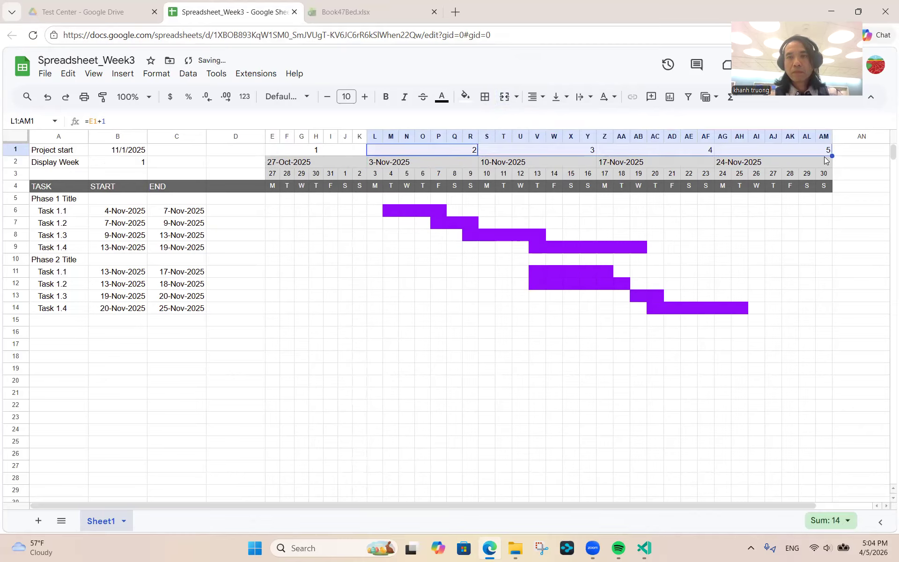
- Centre the week numbers in row 1 over their timeline weeks
left_click(307, 148)
key("shift+Right")
key("shift+Right")
key("shift+Right")
key("shift+Right")
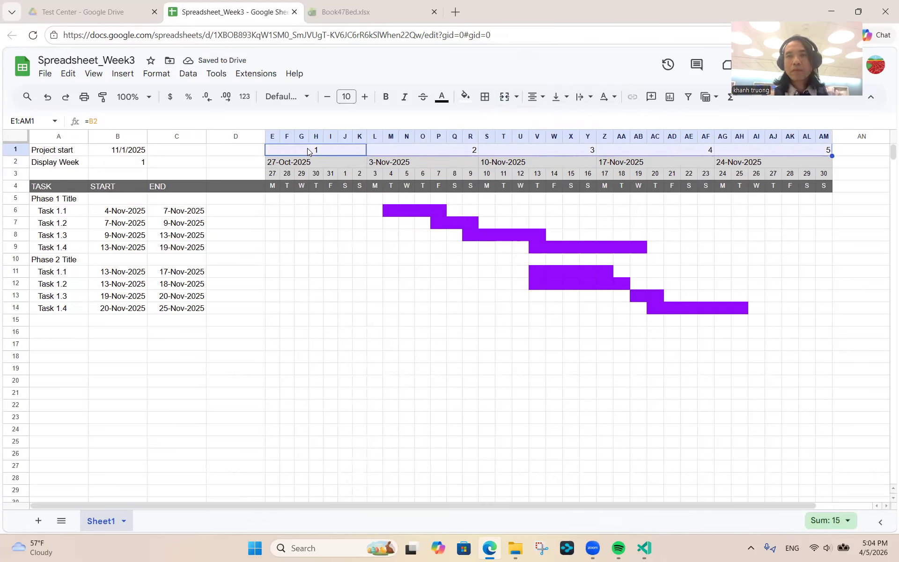
left_click(535, 98)
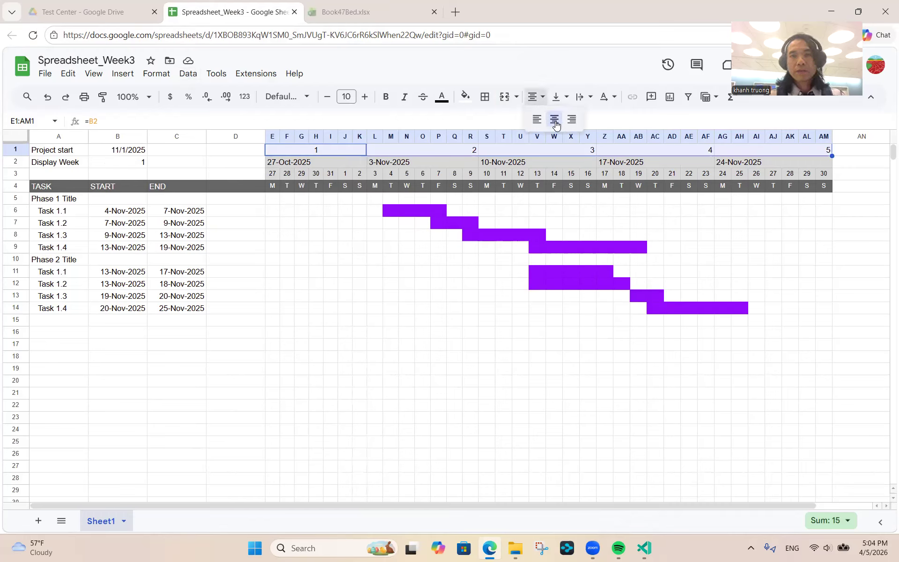
left_click(555, 120)
left_click(426, 162)
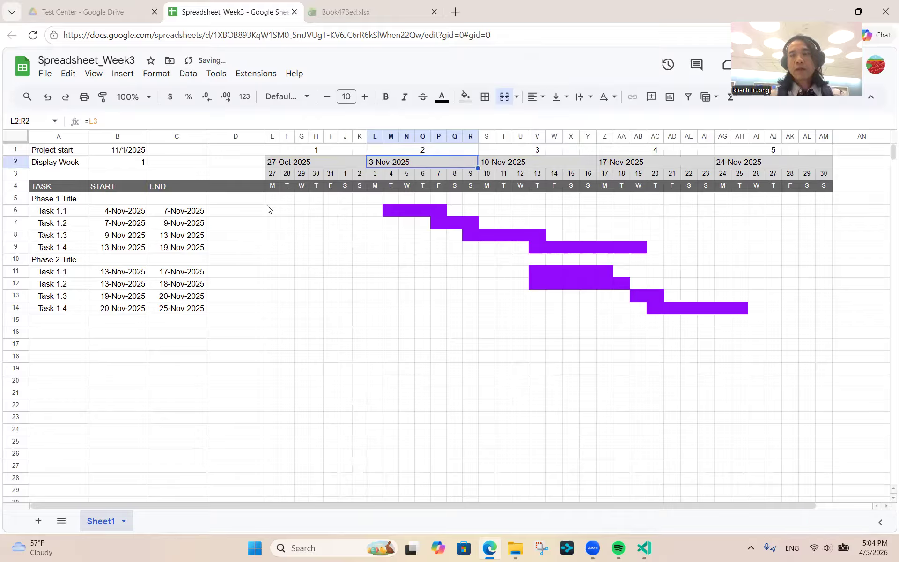
- Centre-align the Display Week value in B2
left_click(120, 163)
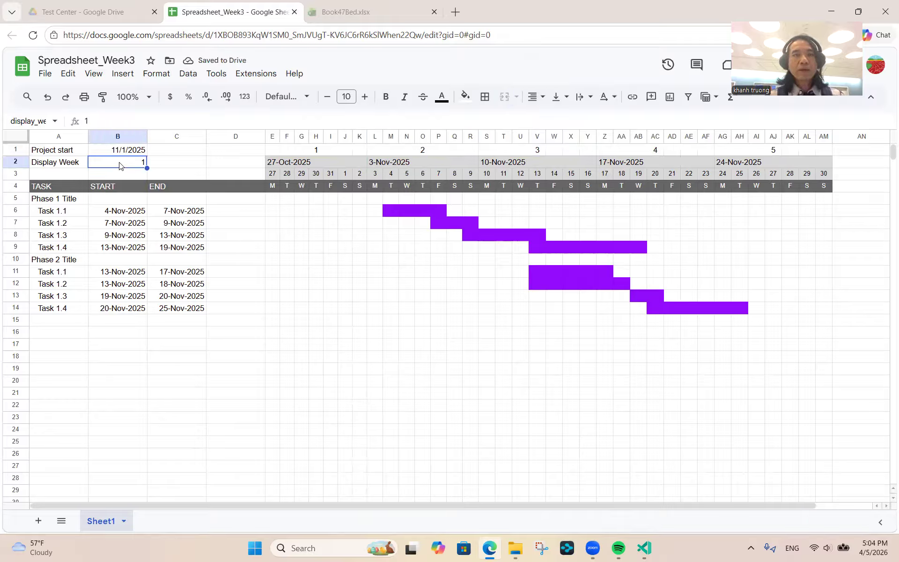
left_click(535, 97)
left_click(553, 120)
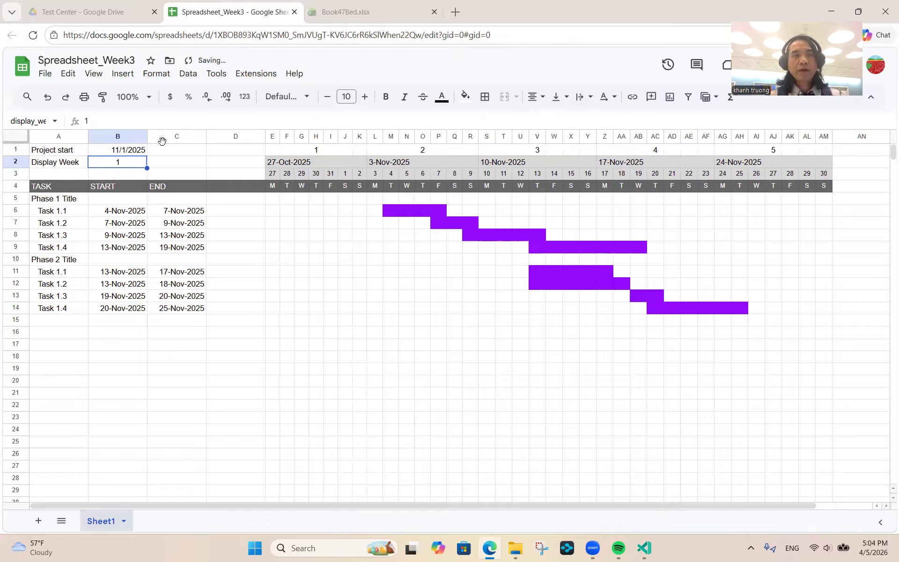
- Test Display Week values 3 and 6, reset it to 1, then switch to Book47Bed.xlsx
type("3")
key("Return")
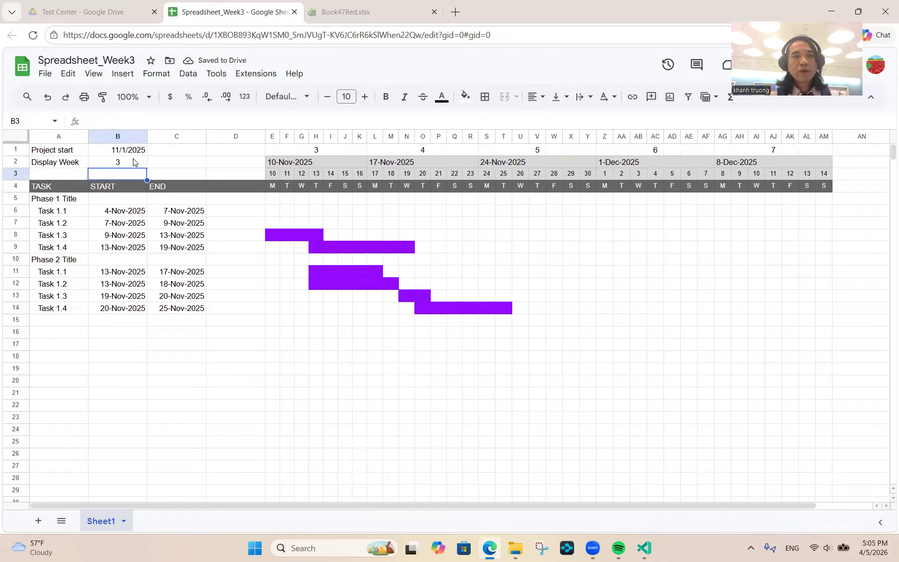
left_click(130, 164)
type("6")
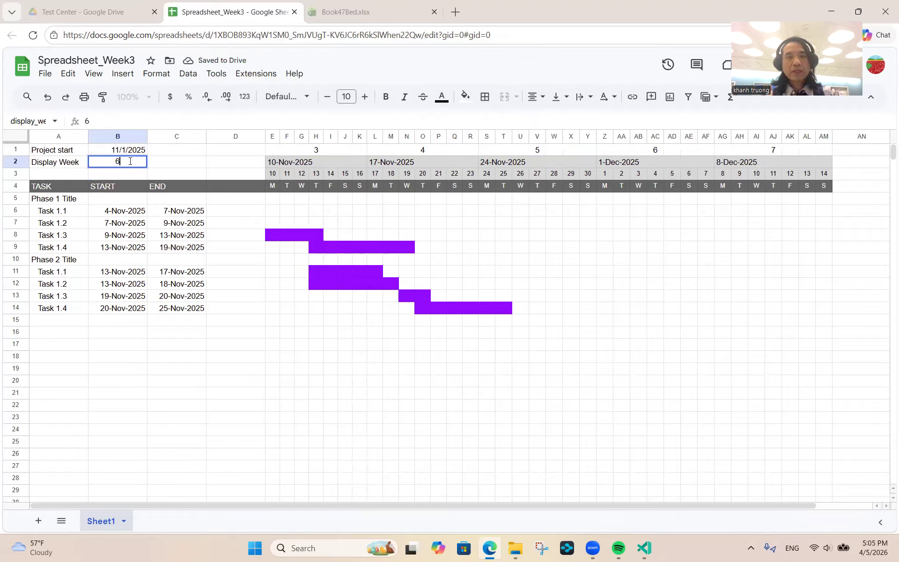
key("Return")
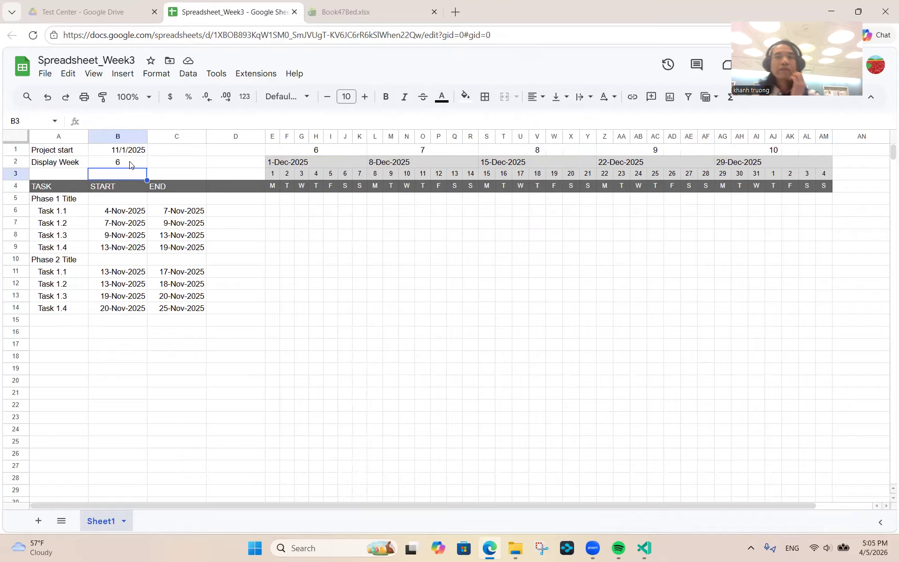
left_click(111, 164)
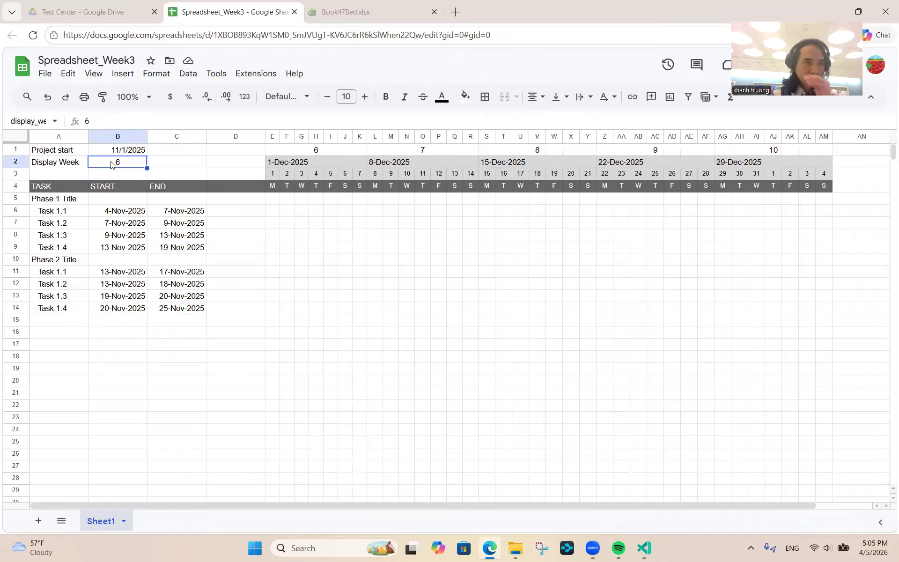
type("1")
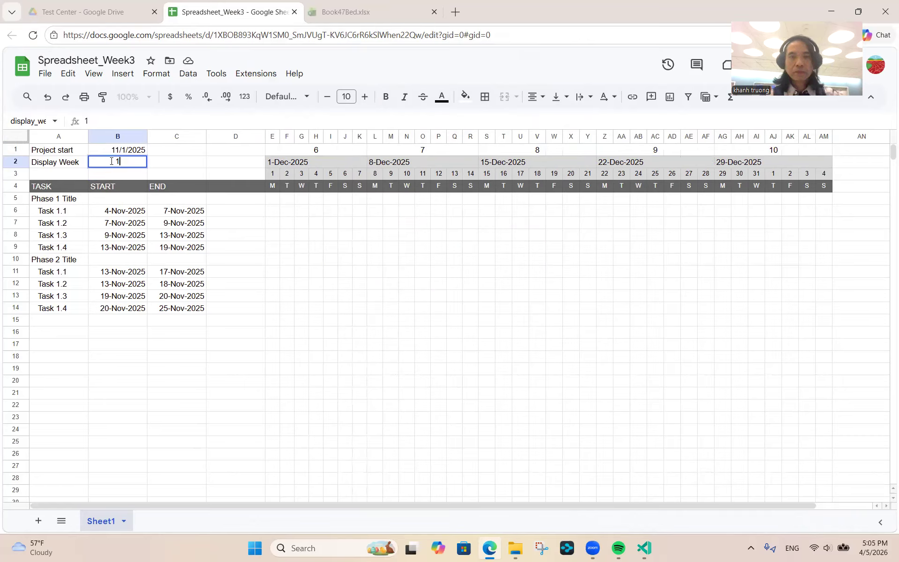
key("Return")
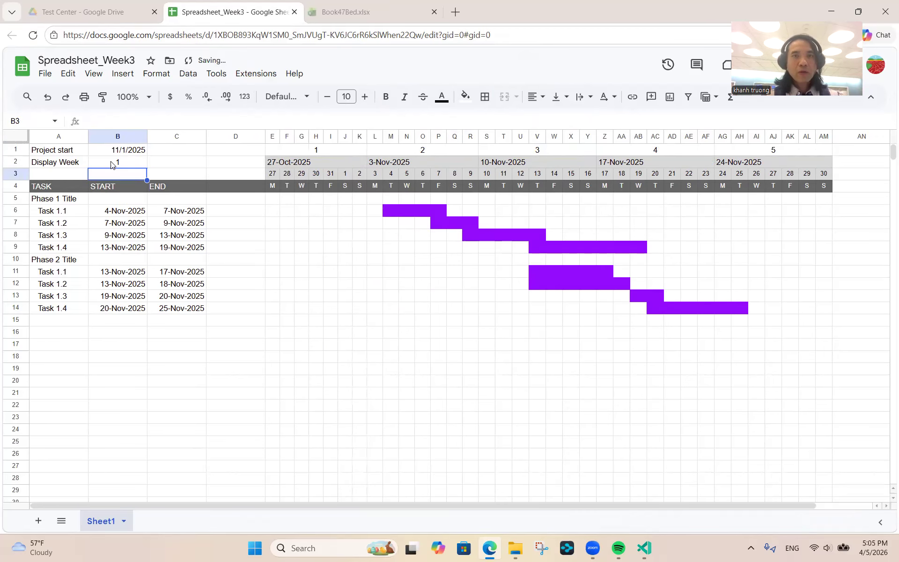
left_click(354, 12)
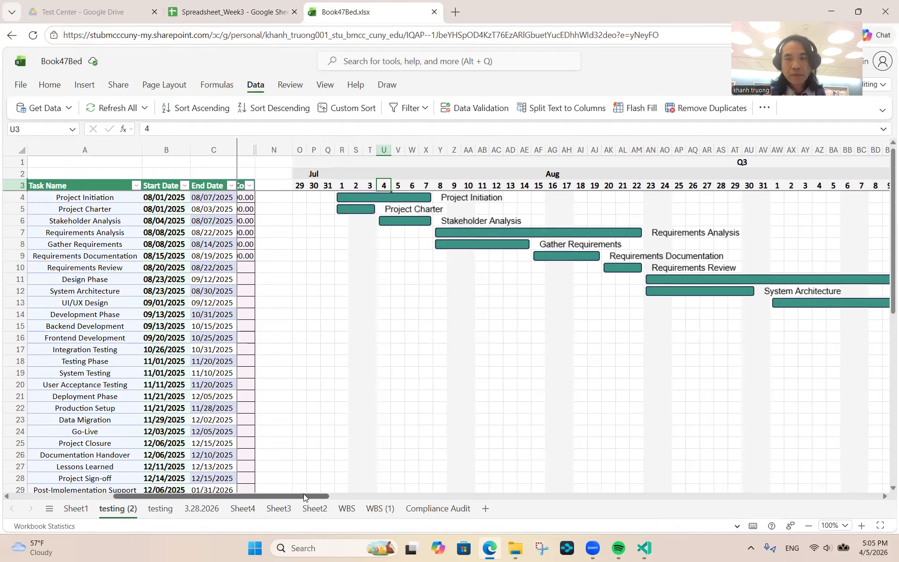
- Scroll across the Book47Bed Gantt bars and task table, then return to Spreadsheet_Week3
scroll(479, 488, "right", 5)
left_click_drag(478, 488, 231, 491)
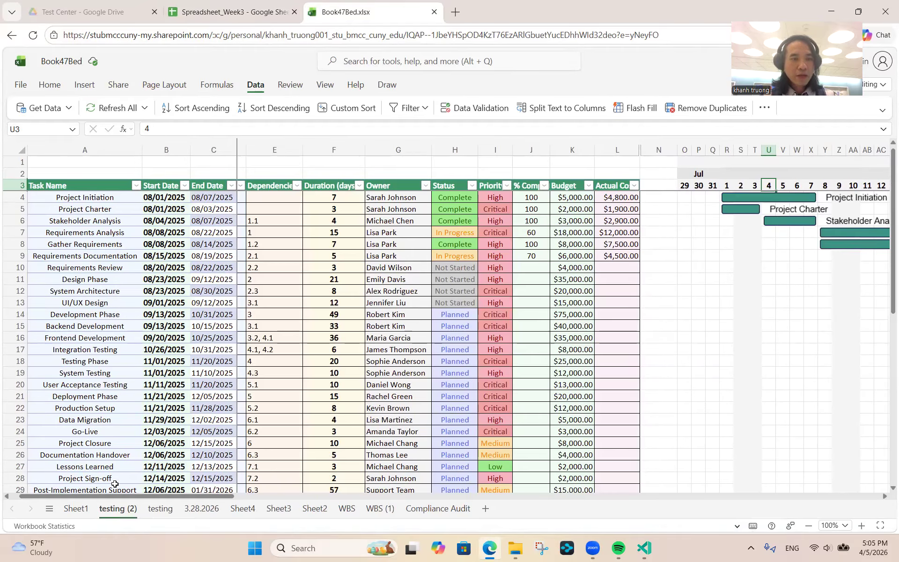
left_click_drag(117, 496, 1, 497)
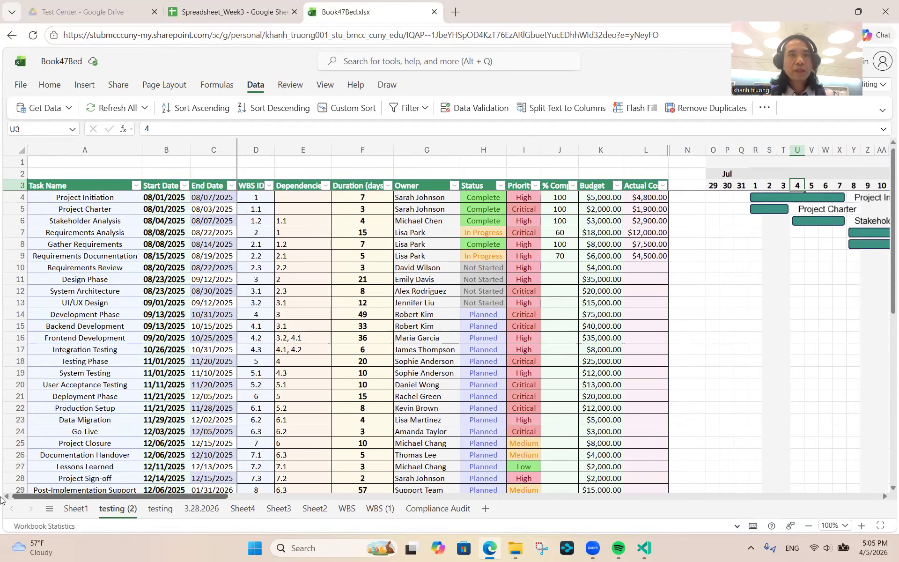
left_click(233, 15)
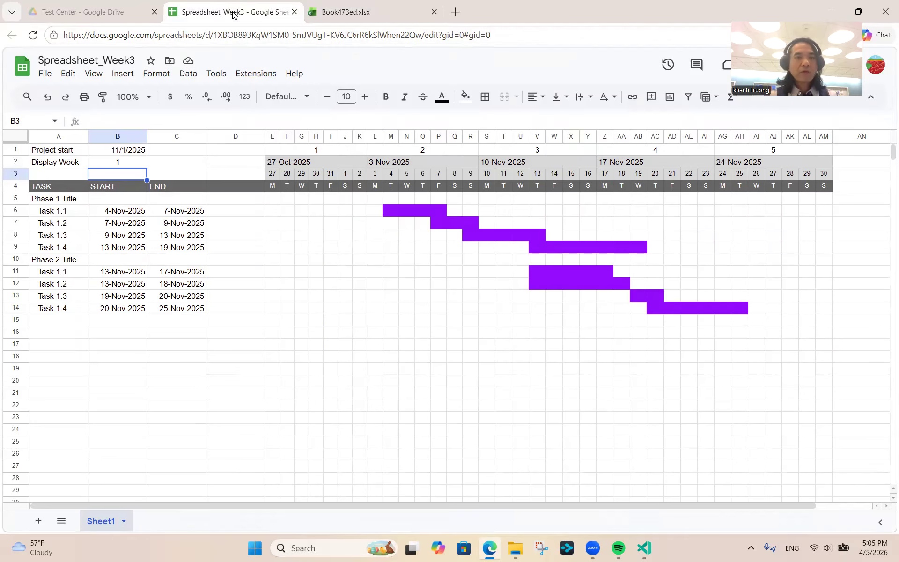
- Insert two blank rows at rows 1–2, pushing Project start down to row 3
left_click(15, 150)
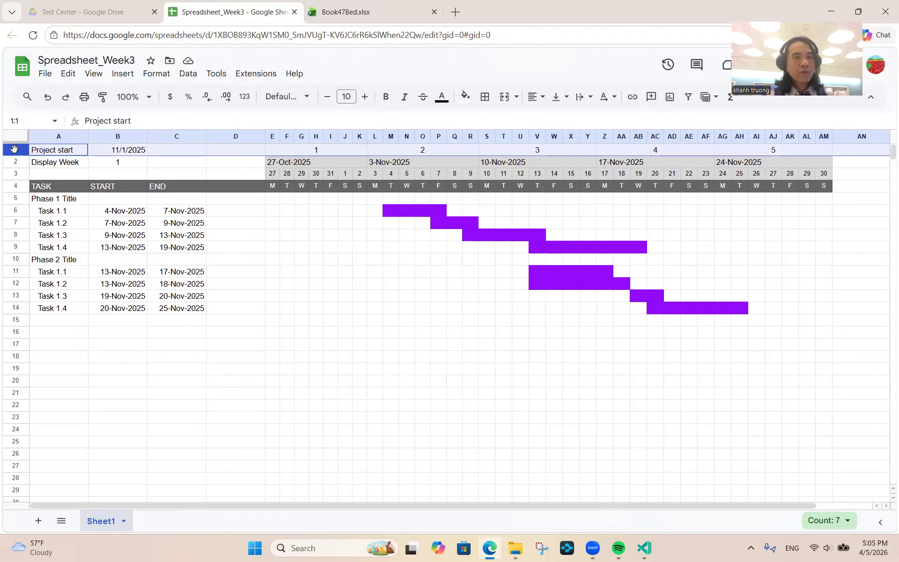
key("shift+Down")
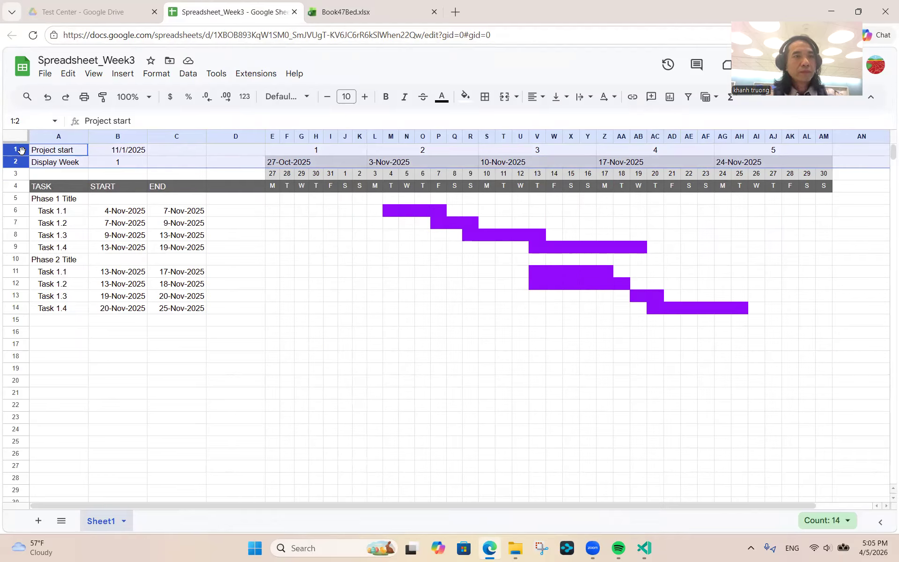
right_click(20, 150)
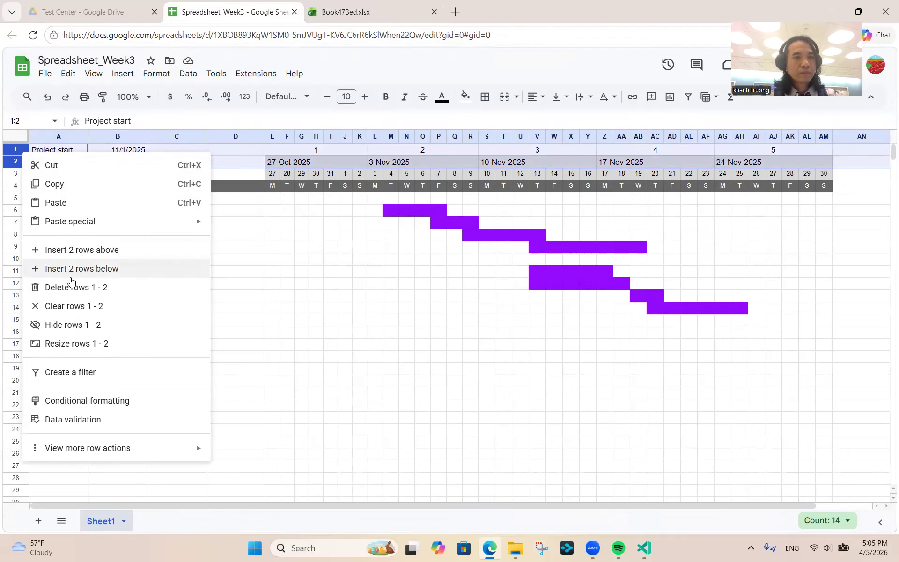
left_click(84, 251)
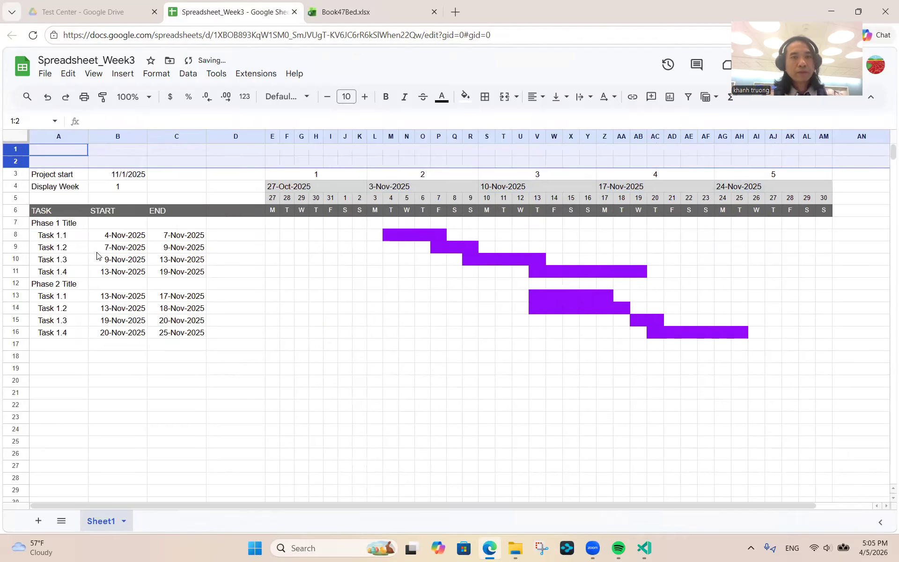
left_click(139, 180)
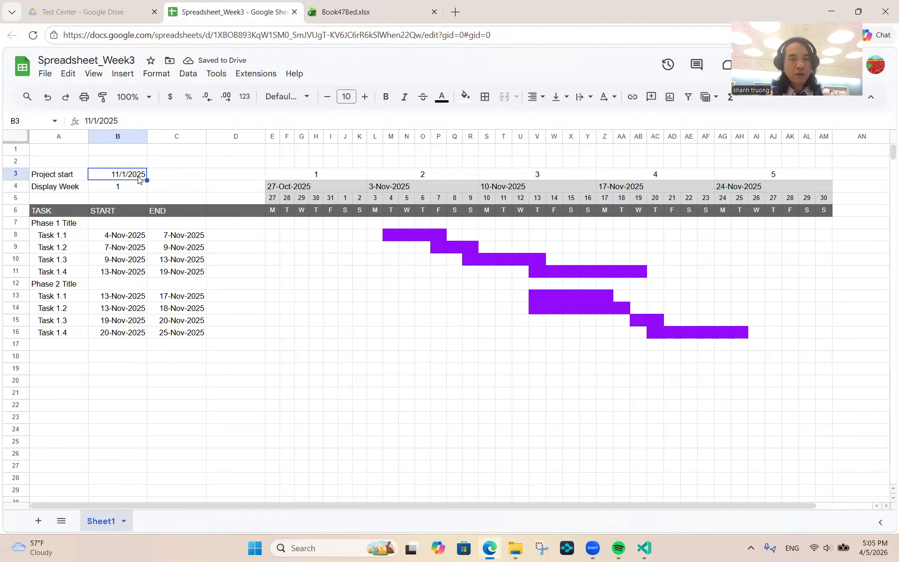
type("14/")
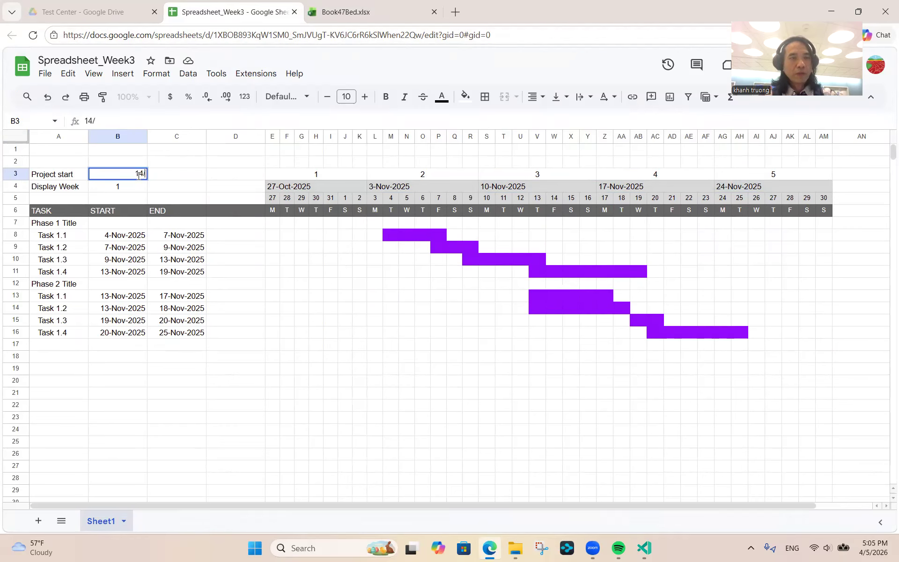
key("BackSpace")
key("BackSpace")
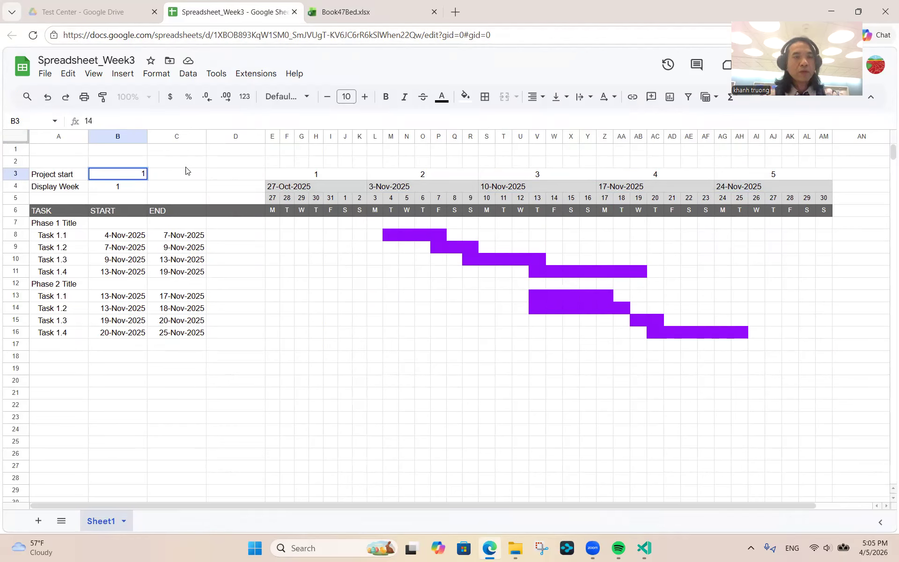
key("BackSpace")
type("4/2")
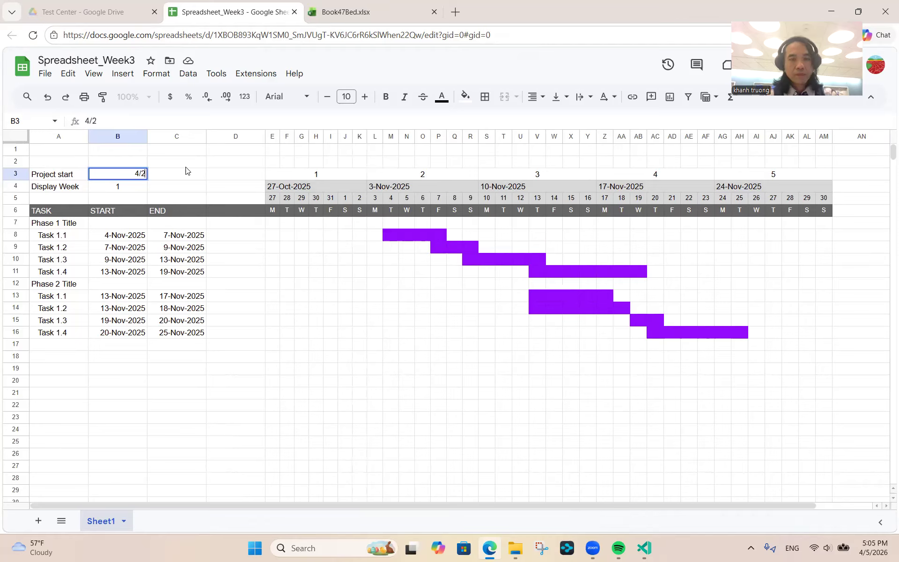
type("/202")
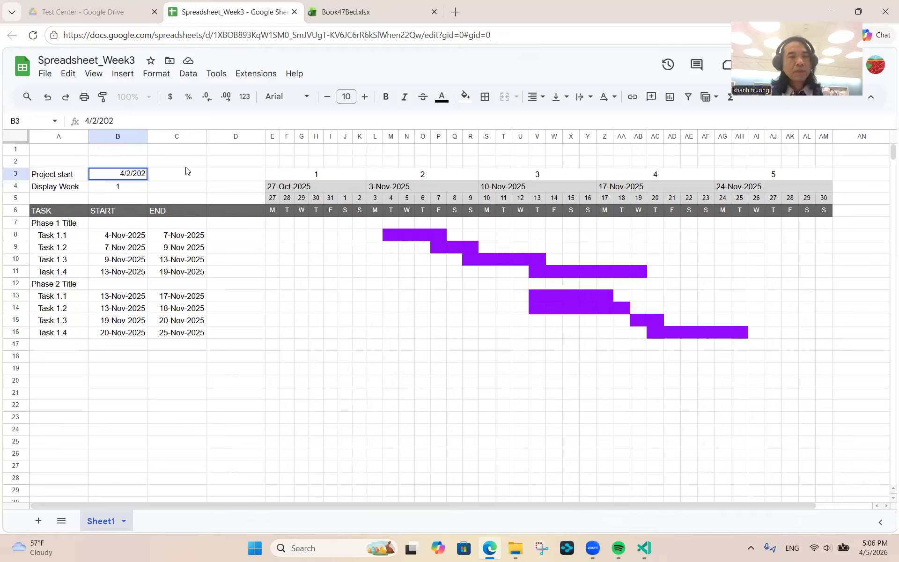
type("6")
key("Return")
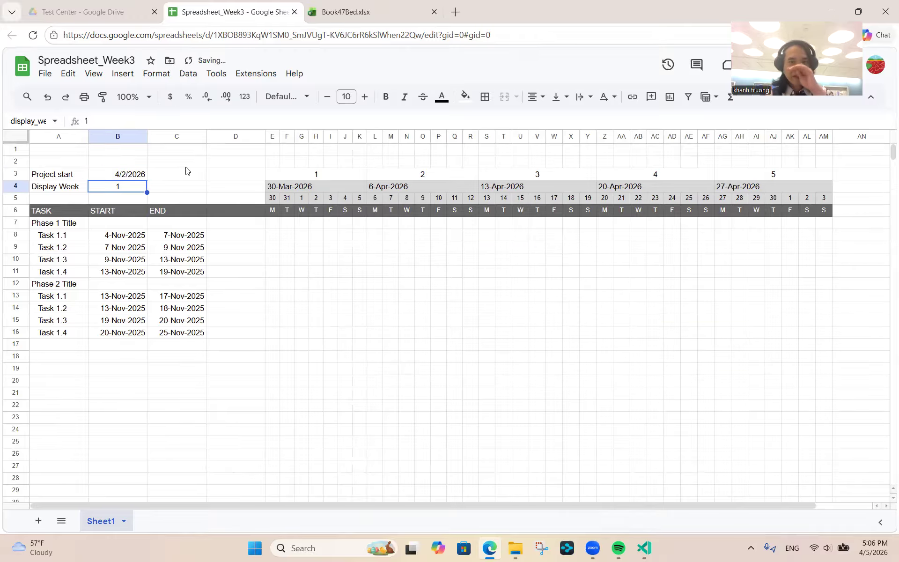
key("Up")
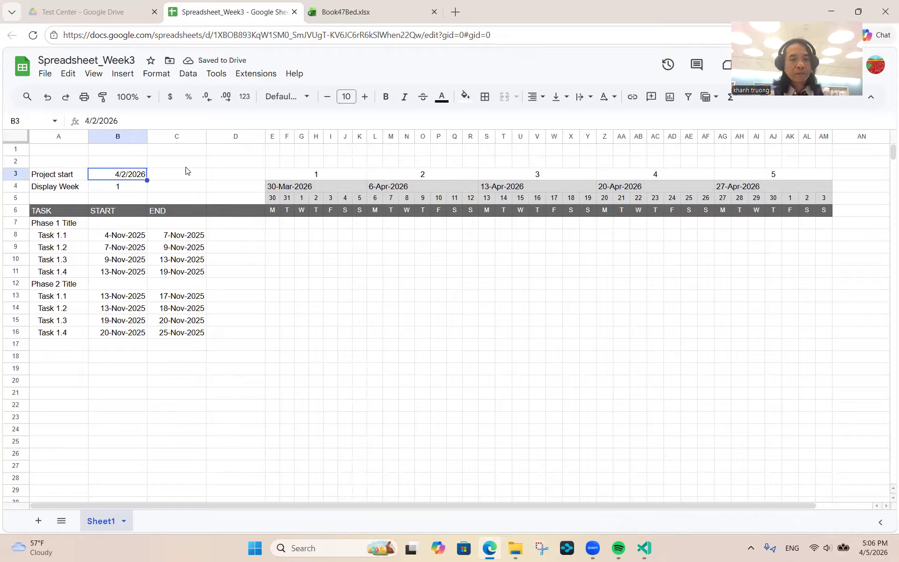
key("ctrl+z")
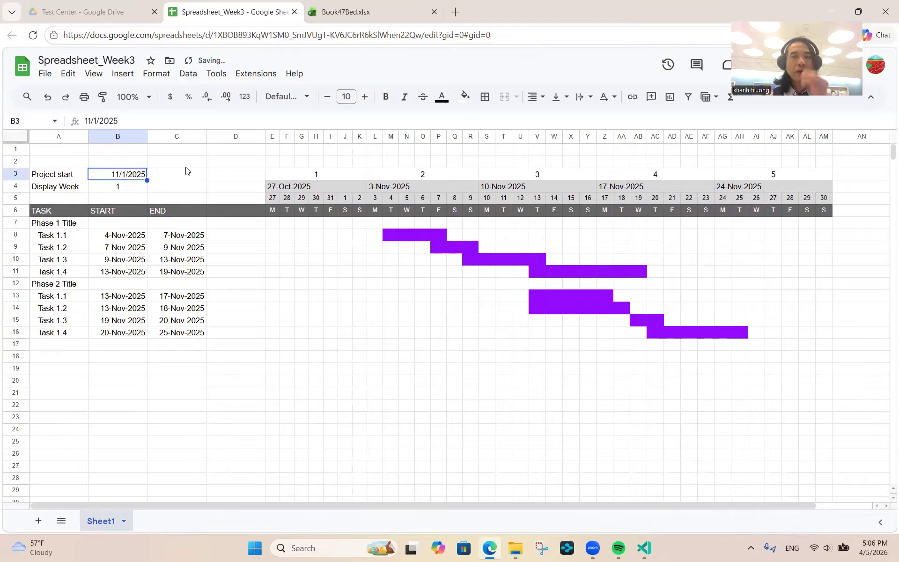
- Change Display Week in B4 to 2 so the timeline starts 3-Nov-2025
left_click(112, 192)
type("2")
key("Return")
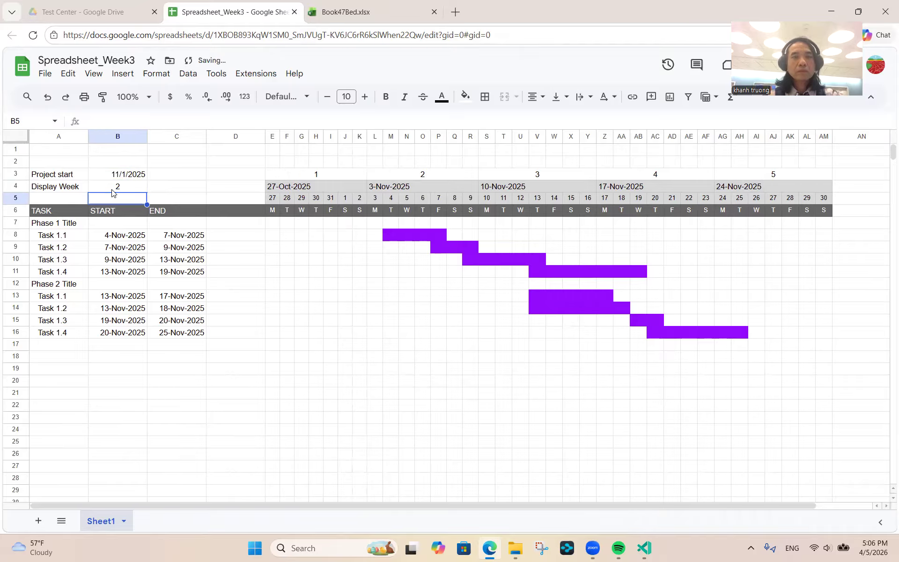
key("Down")
key("Down")
key("Down")
key("Down")
key("Down")
key("Down")
key("Down")
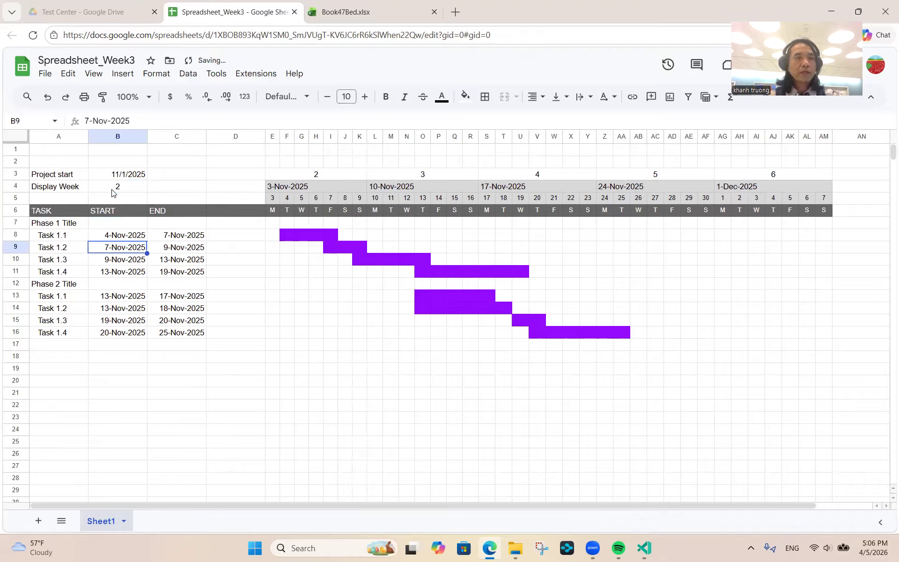
key("Up")
key("Up")
key("Up")
key("Up")
key("Up")
key("Up")
key("Up")
key("Up")
key("Up")
key("Up")
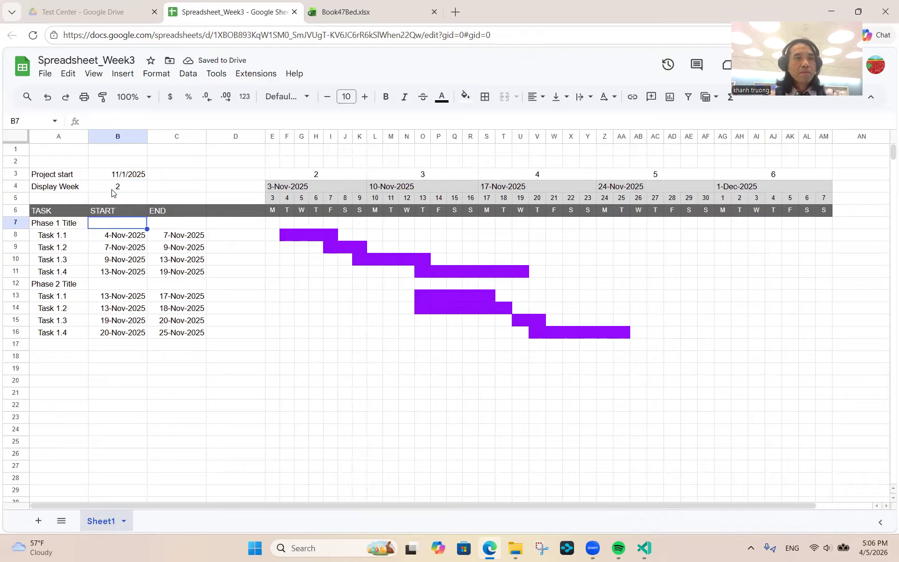
key("Up")
key("Left")
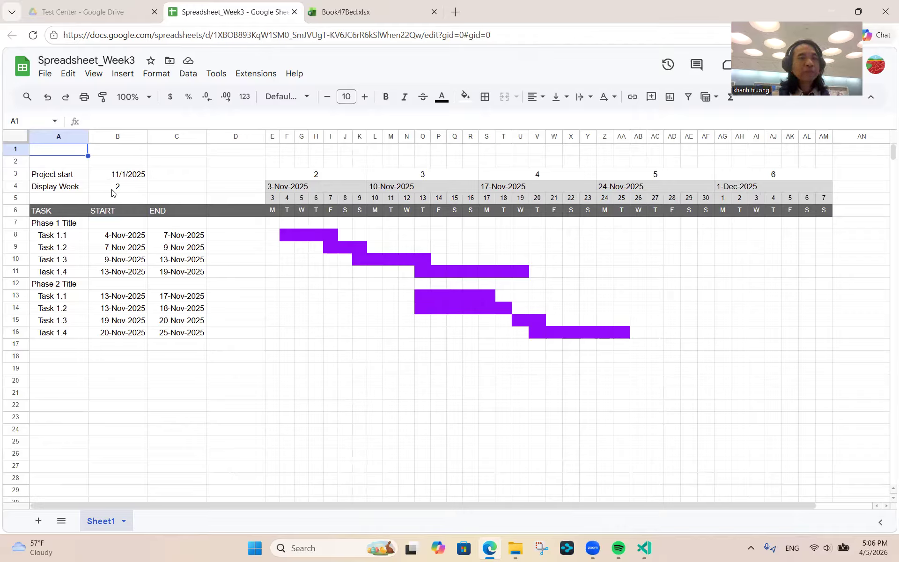
- Select columns B:C holding the START and END dates
left_click(110, 135)
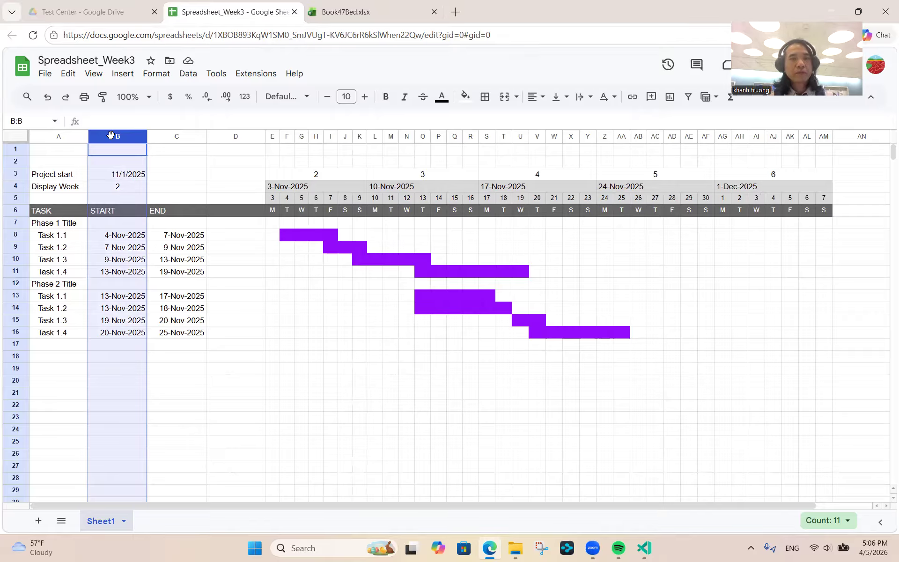
key("shift+Right")
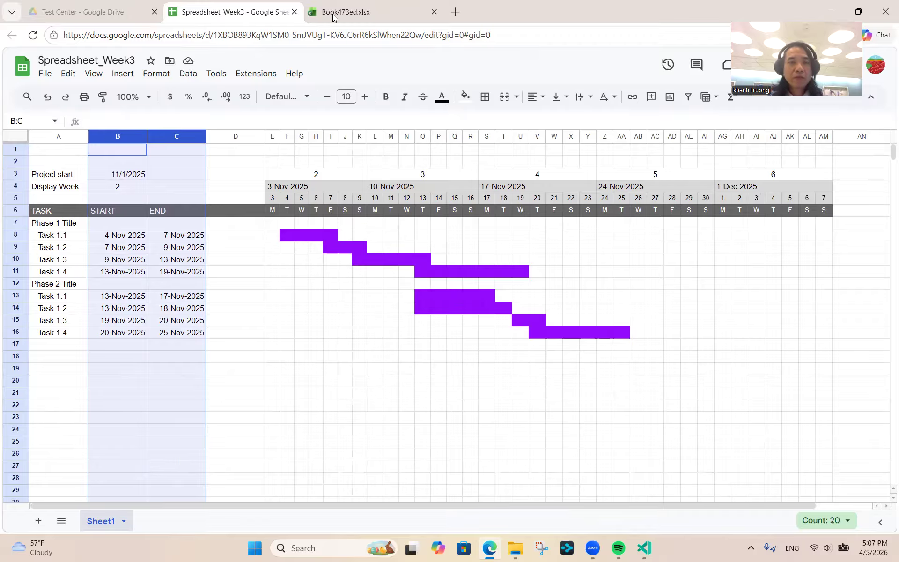
- Switch to the Book47Bed.xlsx workbook and look over its % Complete, Duration and Owner cells
left_click(332, 14)
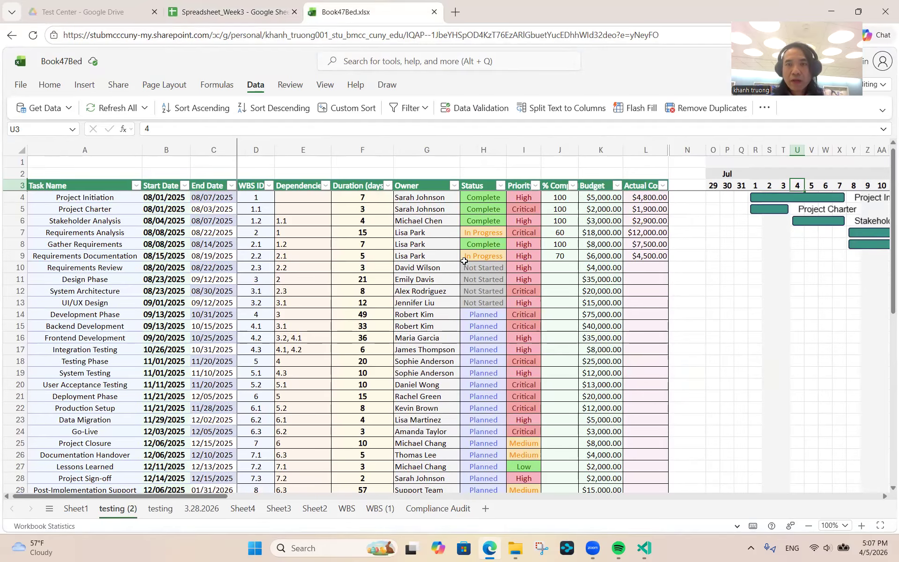
left_click(561, 198)
key("Down")
key("Down")
key("Down")
key("Down")
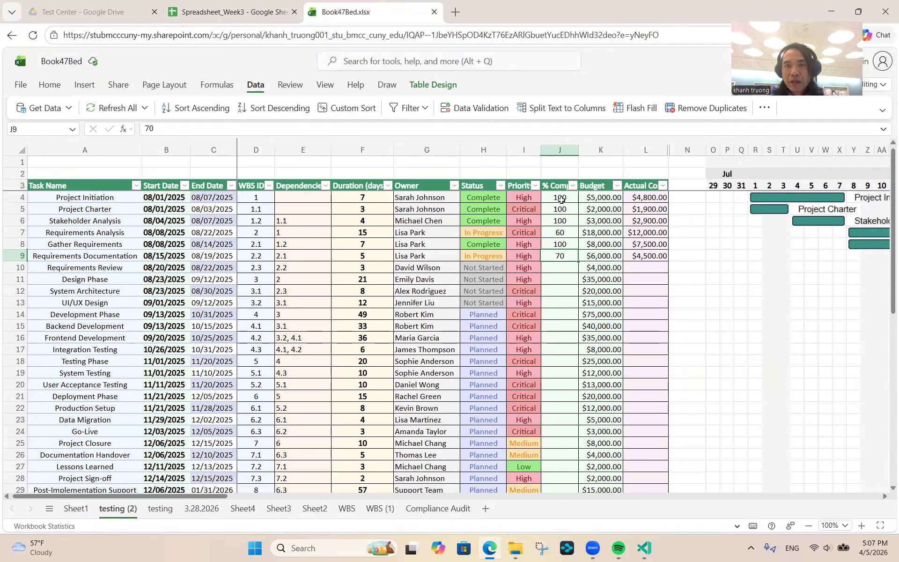
key("Up")
key("Left")
key("Left")
key("Left")
key("Left")
key("Up")
key("Up")
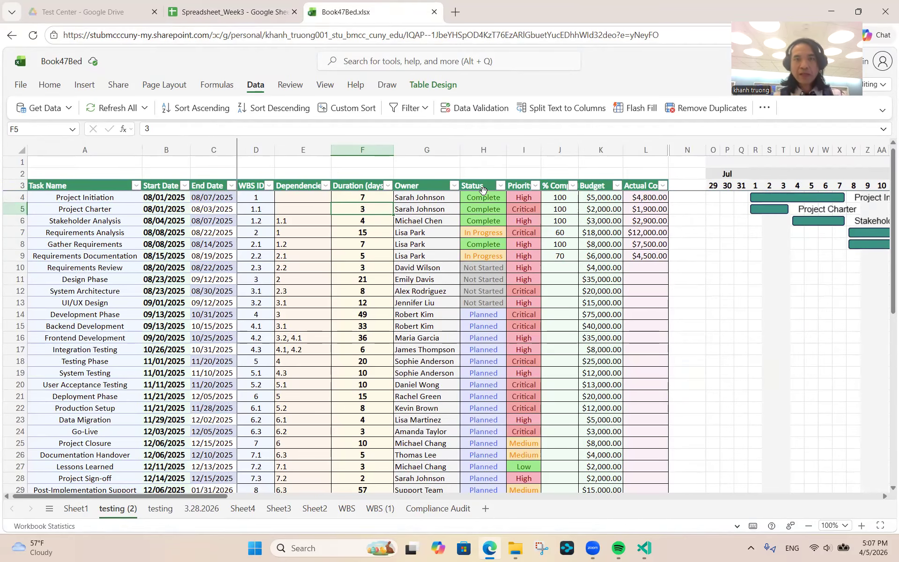
left_click(414, 187)
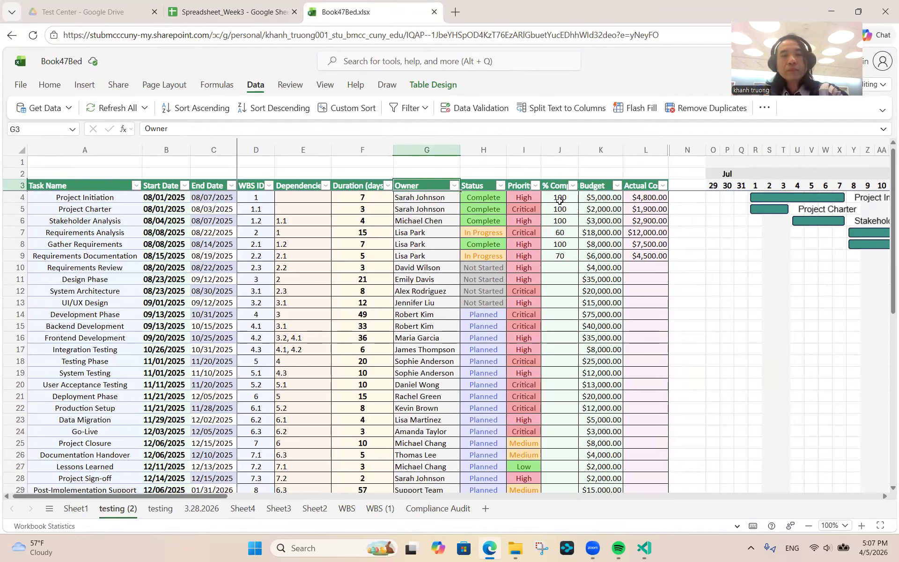
- Back in Spreadsheet_Week3, insert two empty columns to the left of START
left_click(243, 11)
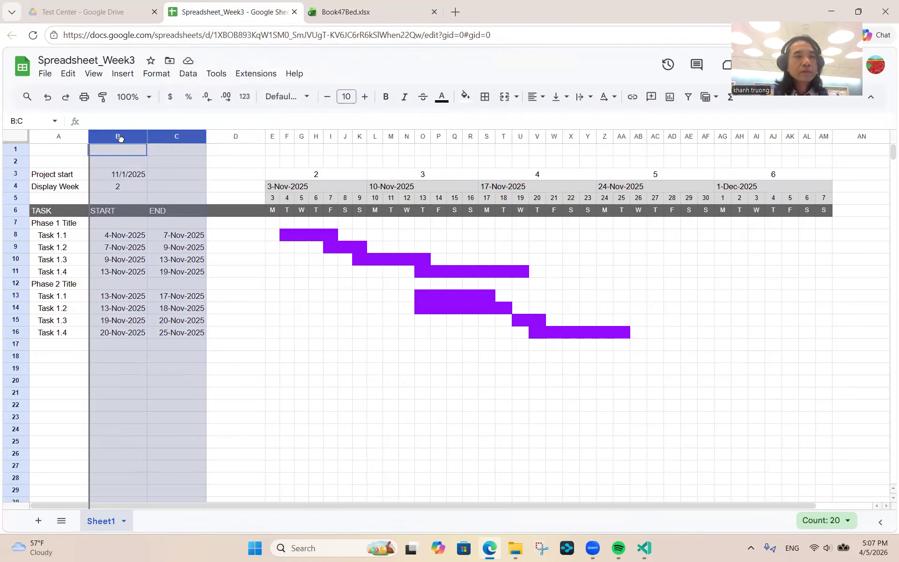
key("ctrl+Home")
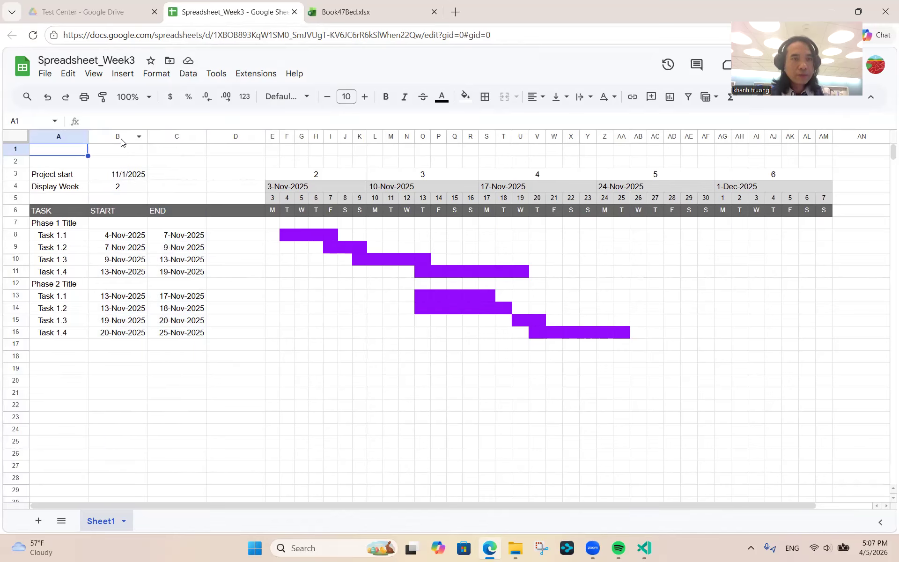
left_click(121, 137)
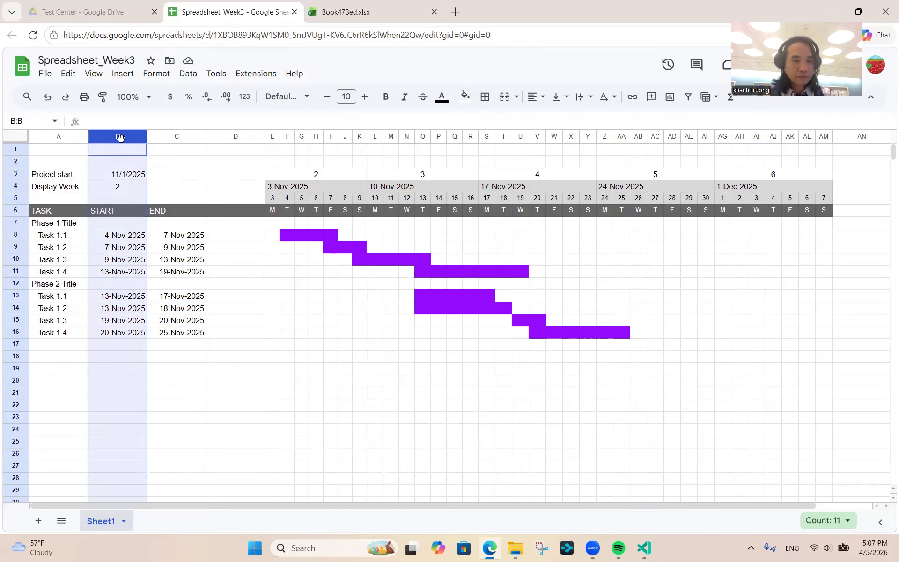
key("shift+Right")
right_click(121, 137)
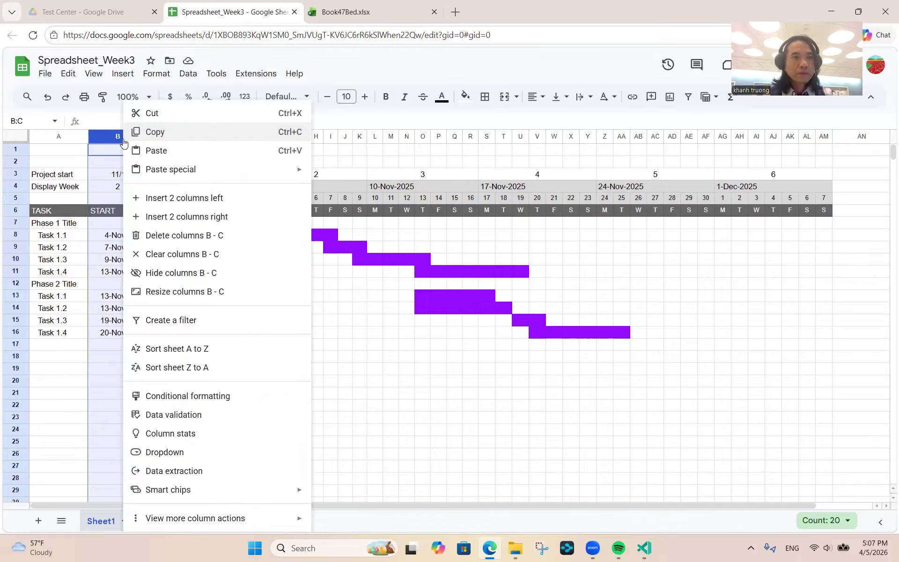
left_click(204, 198)
- Head the new columns ASSIGNED TO and PROGRESS
left_click(141, 170)
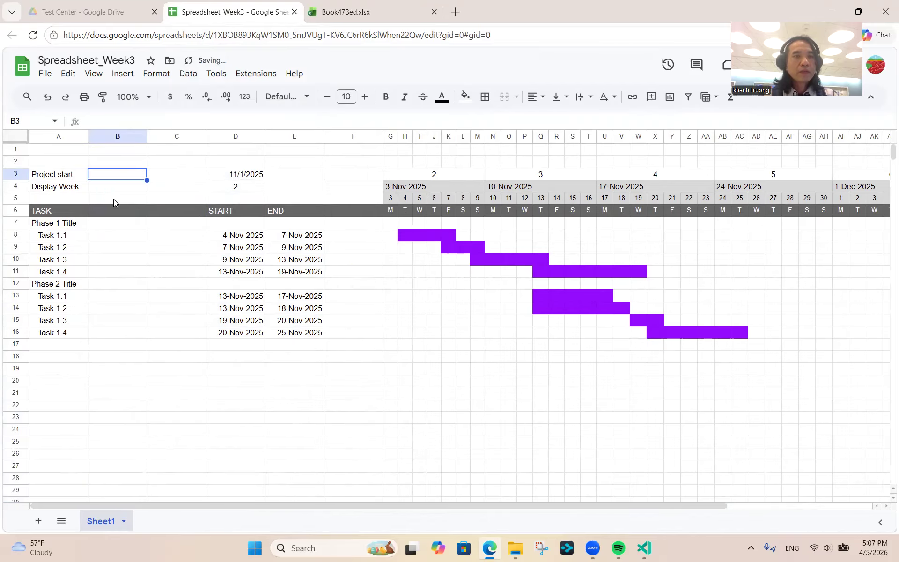
left_click(109, 211)
type("Ass")
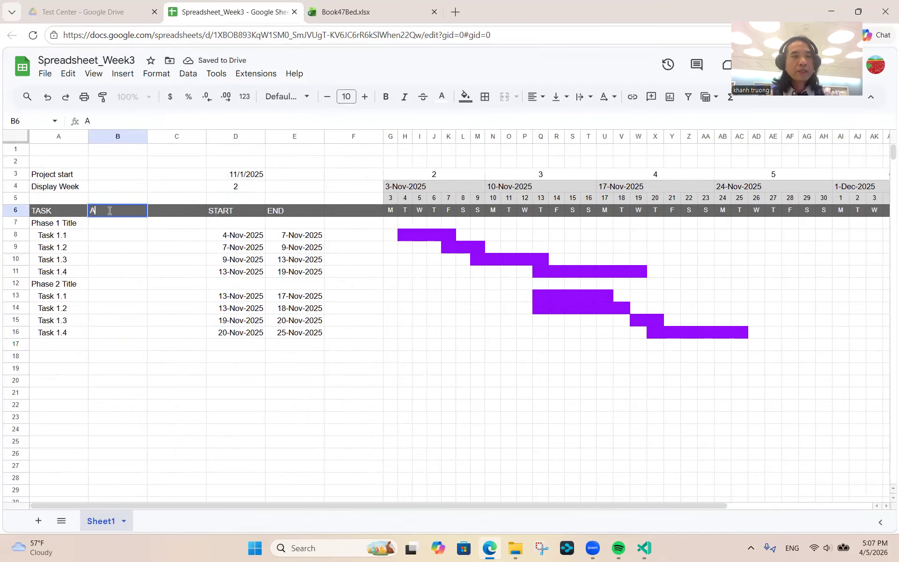
key("BackSpace")
key("BackSpace")
type("SS")
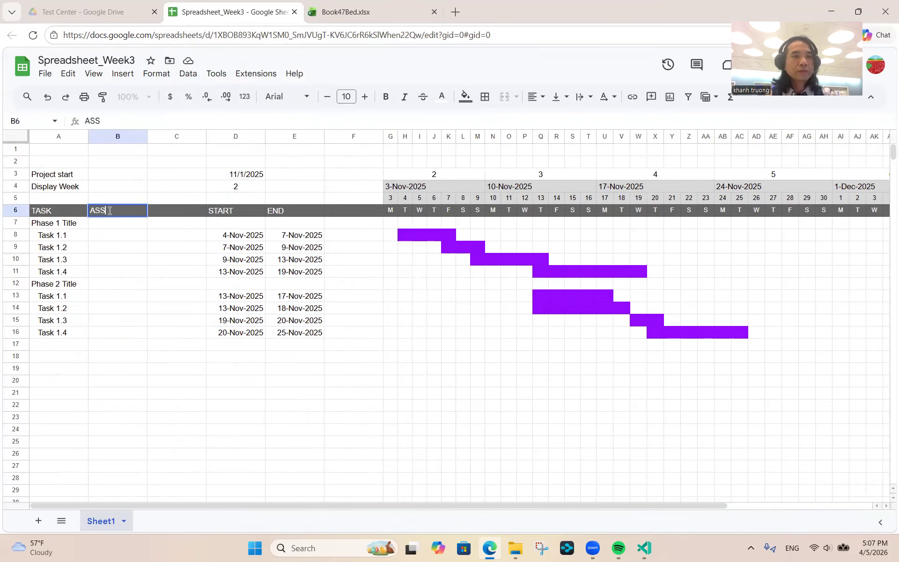
type("IGNED TO")
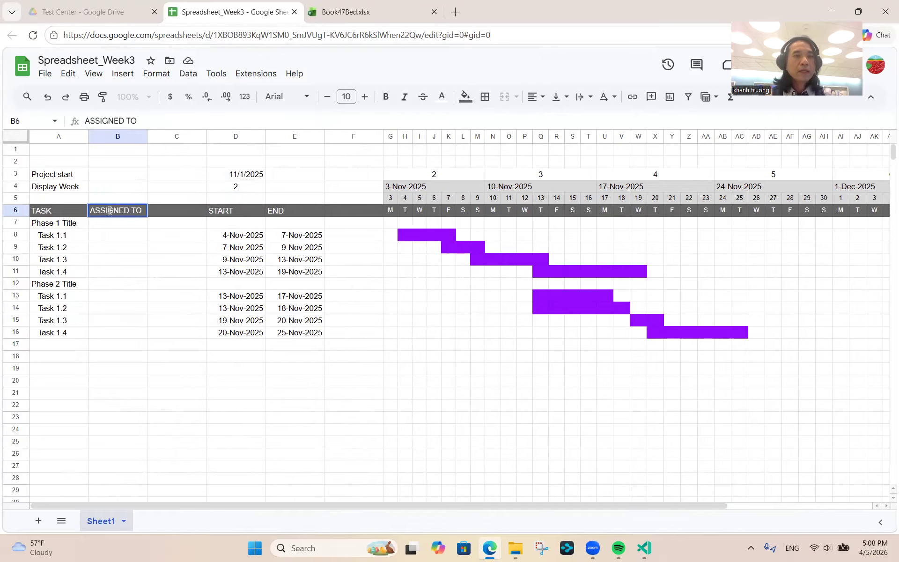
key("Tab")
type("PROGRESS")
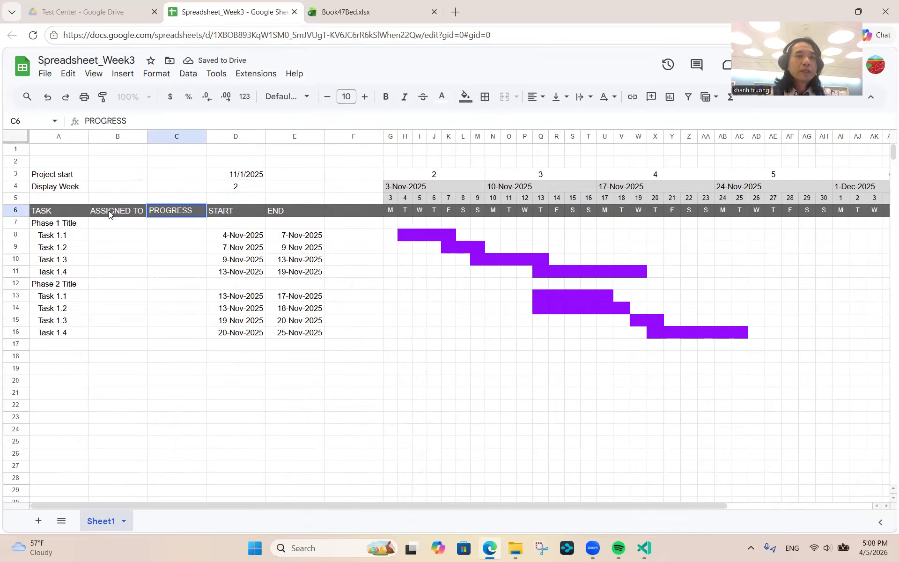
key("Return")
key("Return")
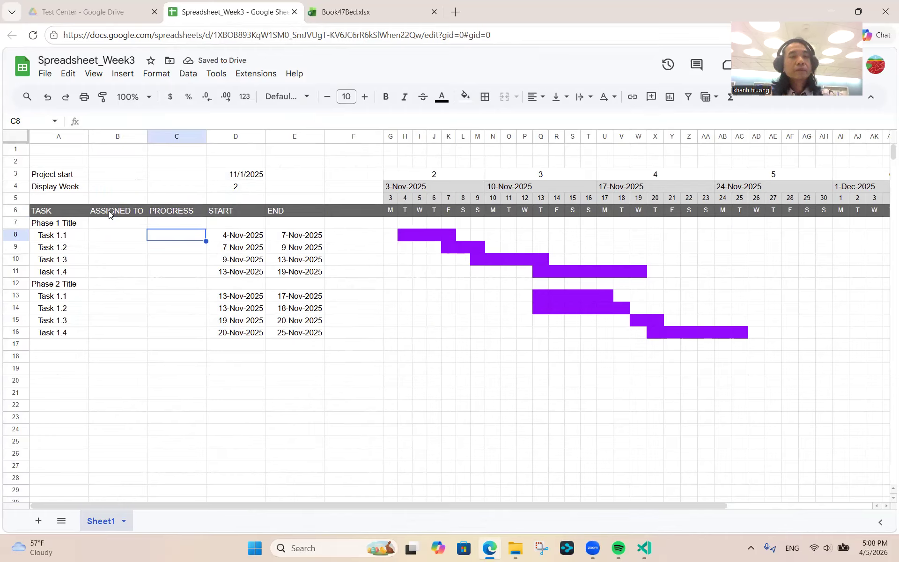
- Enter Phase 1 progress values 50%, 100%, 75% and 25% for Tasks 1.1–1.4
type("50%")
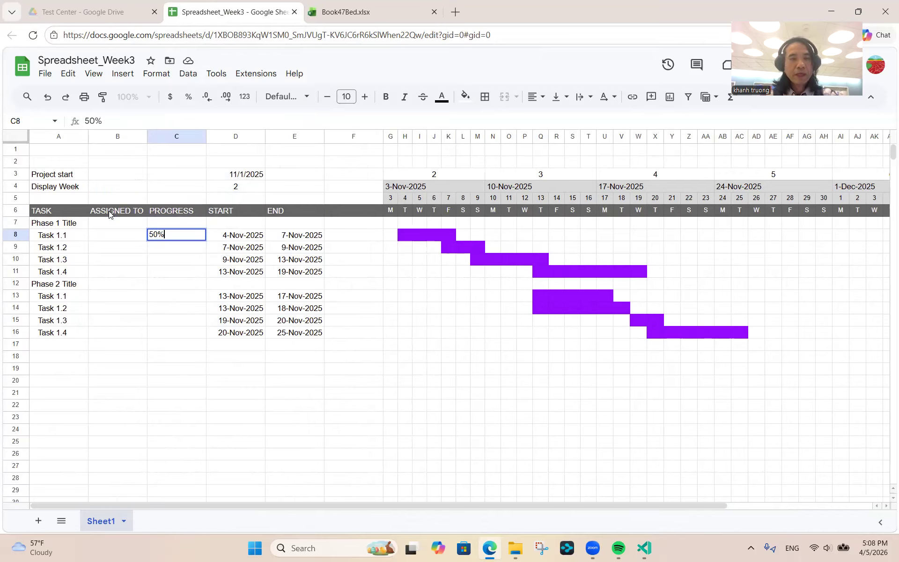
key("Return")
type("100%")
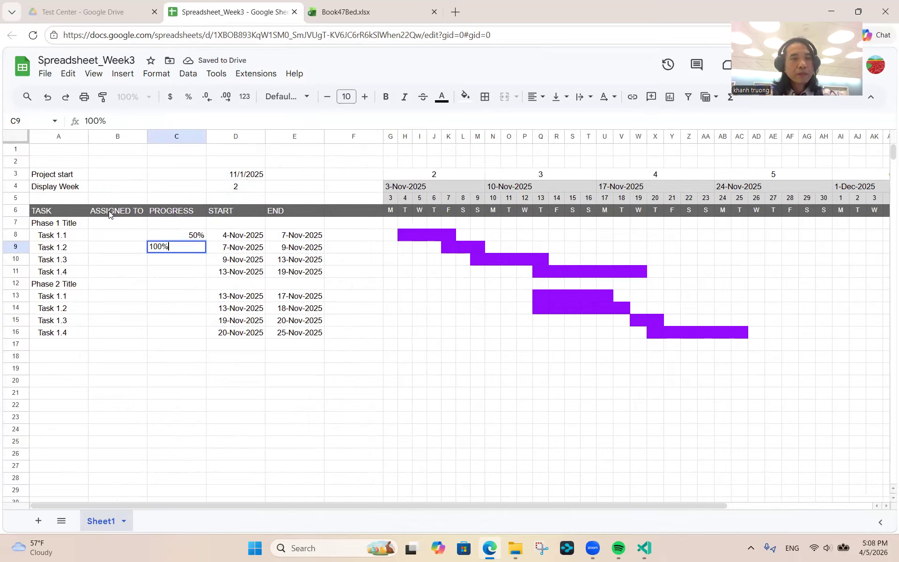
key("Return")
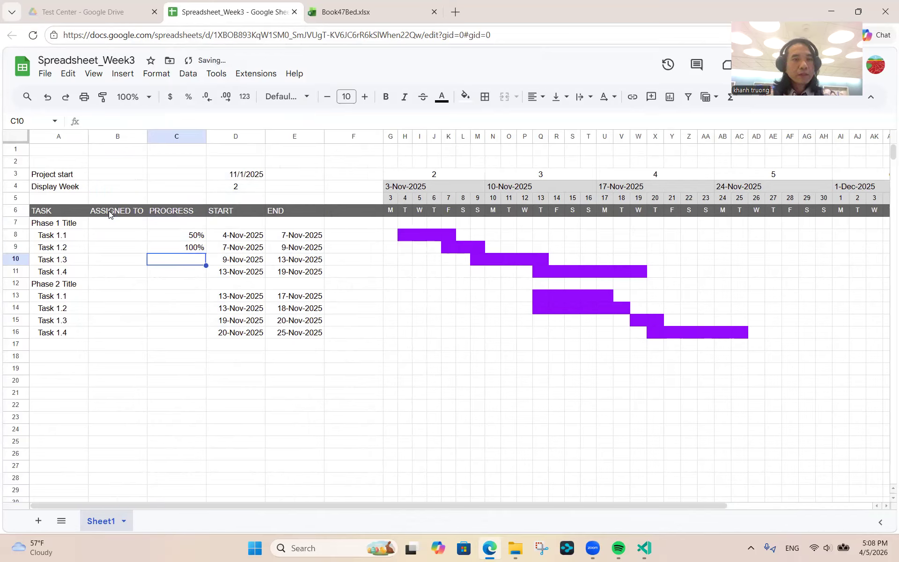
type("75%")
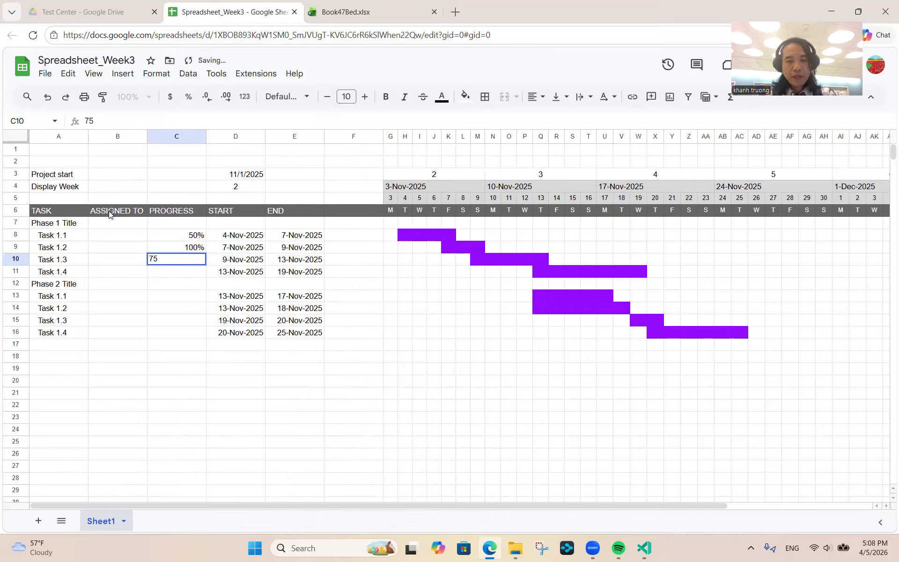
key("Return")
type("25%")
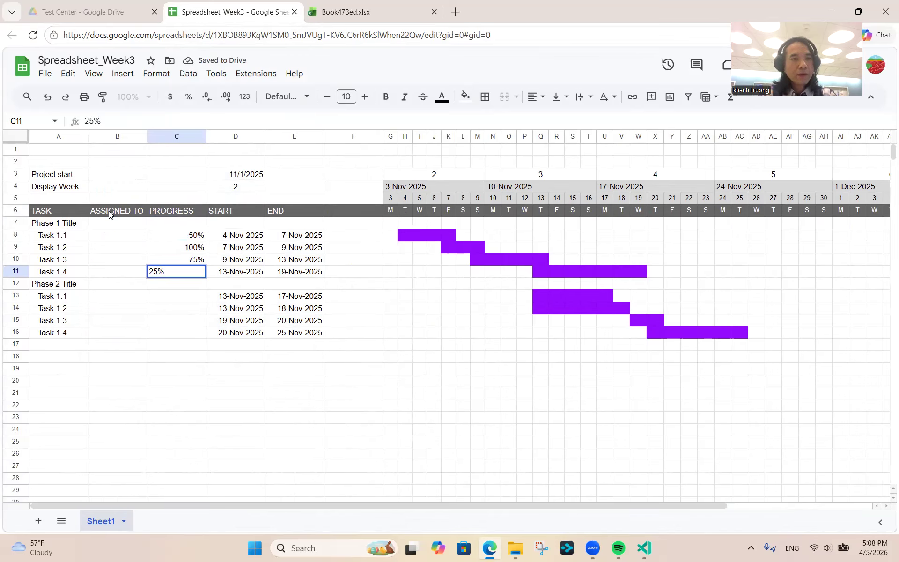
key("Return")
- Copy the four progress values into the Phase 2 tasks, then select C8:C16
key("Down")
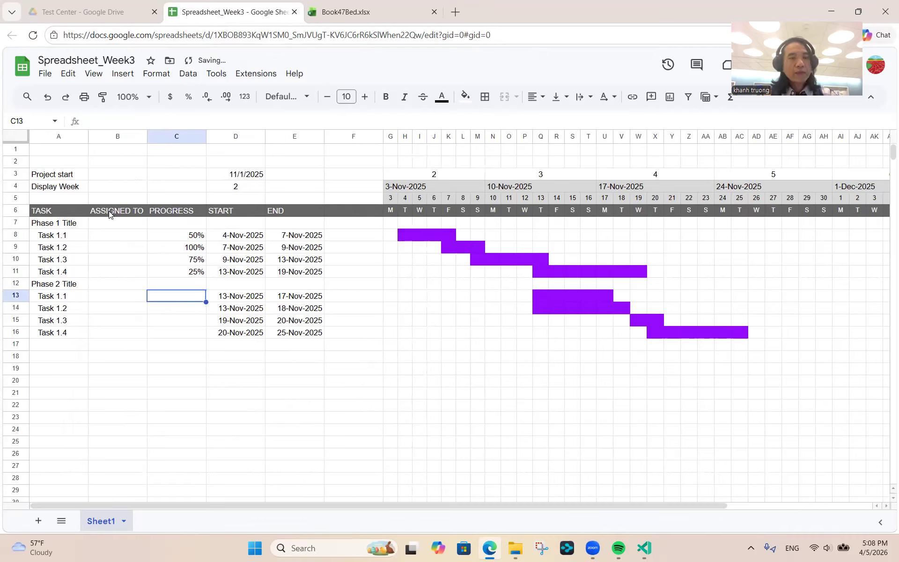
left_click(183, 236)
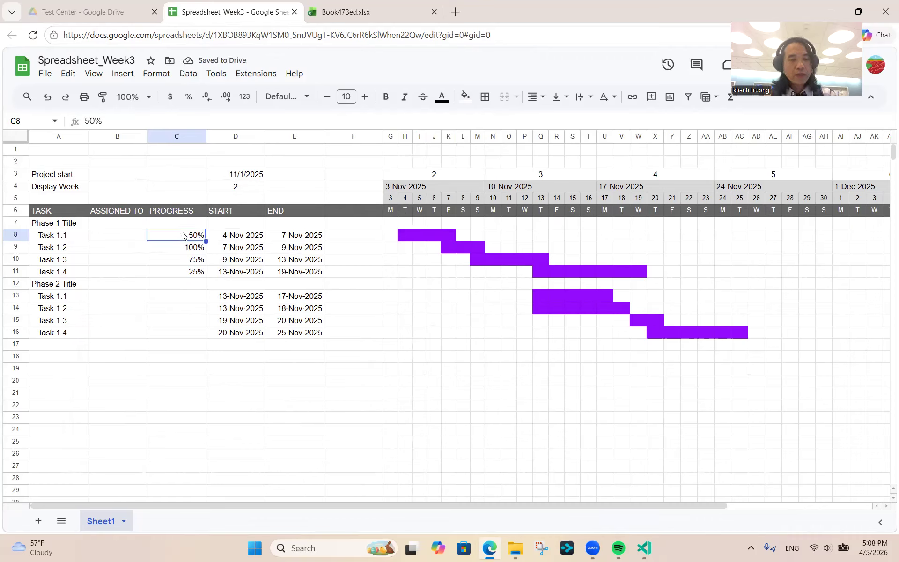
key("shift+Down")
key("shift+Down")
key("shift+Down")
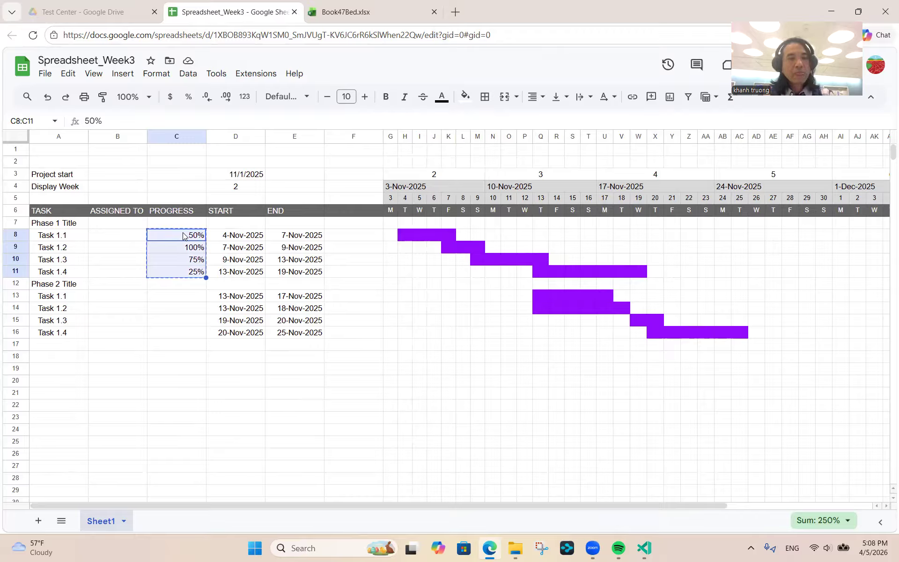
key("Down")
key("Down")
key("Down")
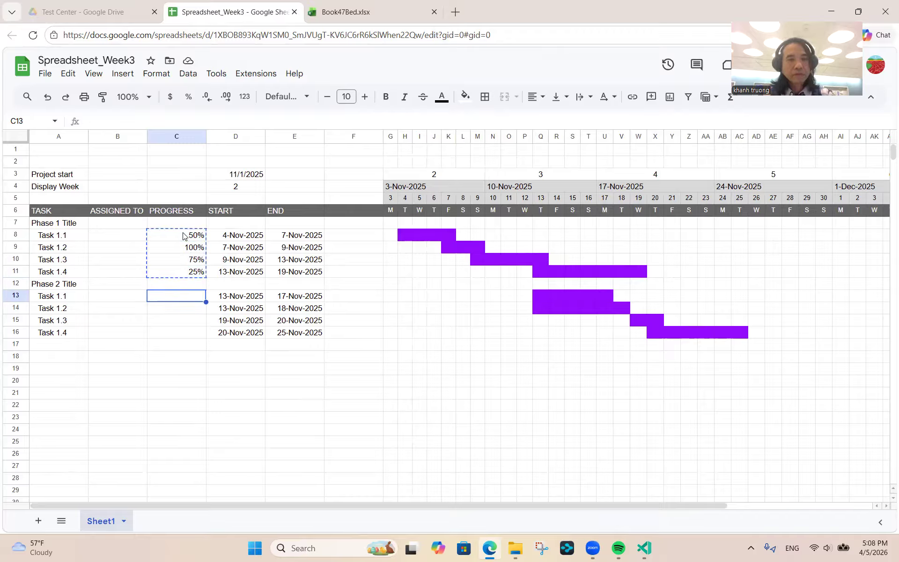
key("ctrl+v")
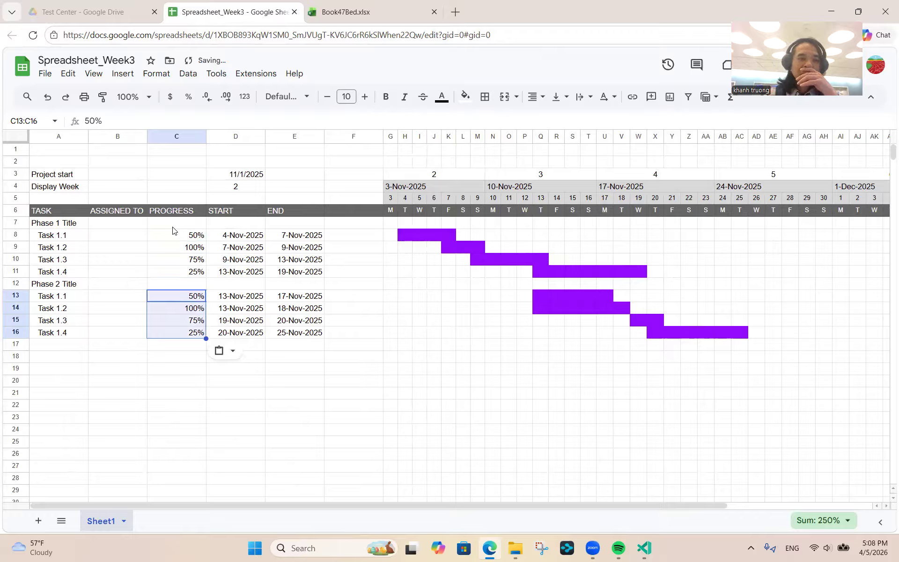
left_click(176, 235)
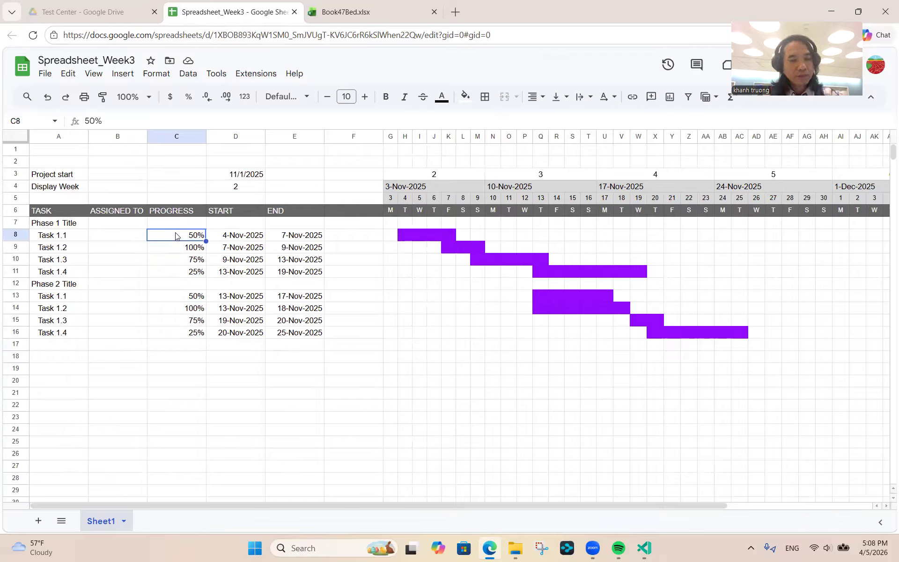
key("shift+Down")
key("shift+Down")
key("shift+Down")
key("shift+Down")
key("shift+Down")
key("shift+Down")
key("shift+Down")
key("shift+Down")
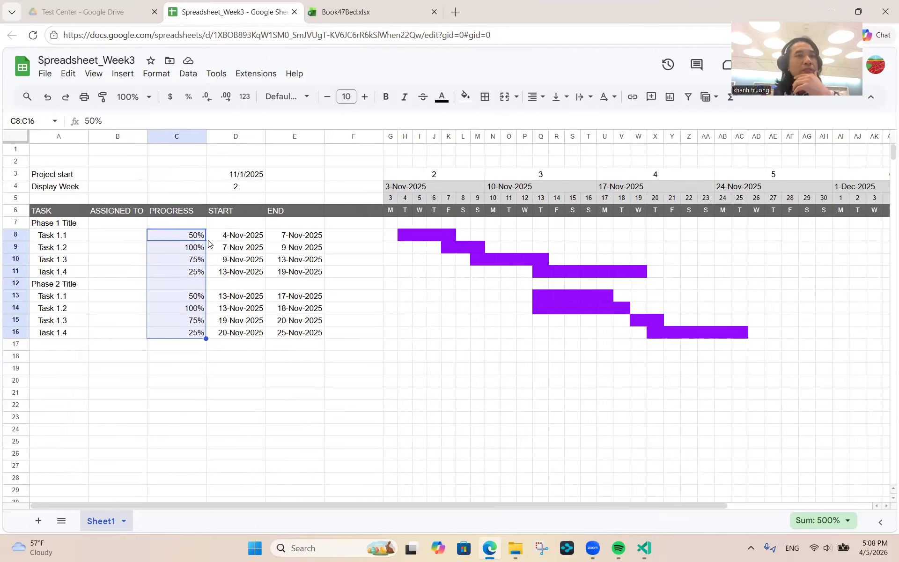
- Start a conditional formatting colour-scale rule on the progress values, keeping the default green preset
left_click(157, 76)
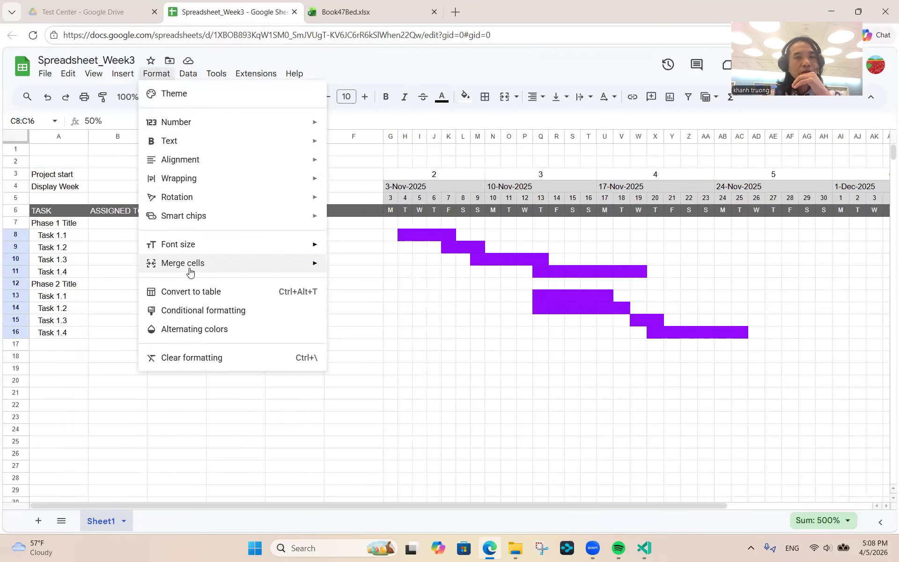
left_click(195, 312)
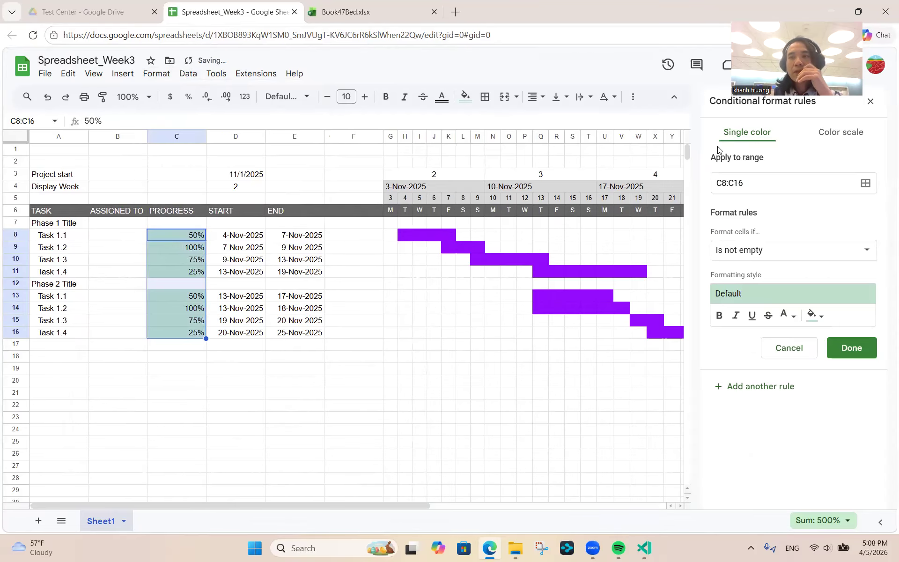
left_click(852, 133)
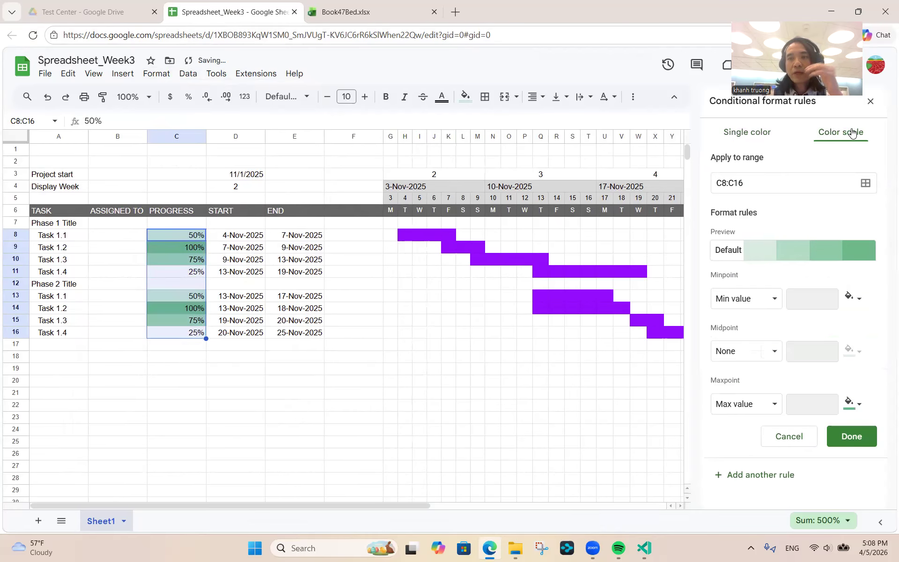
left_click(724, 254)
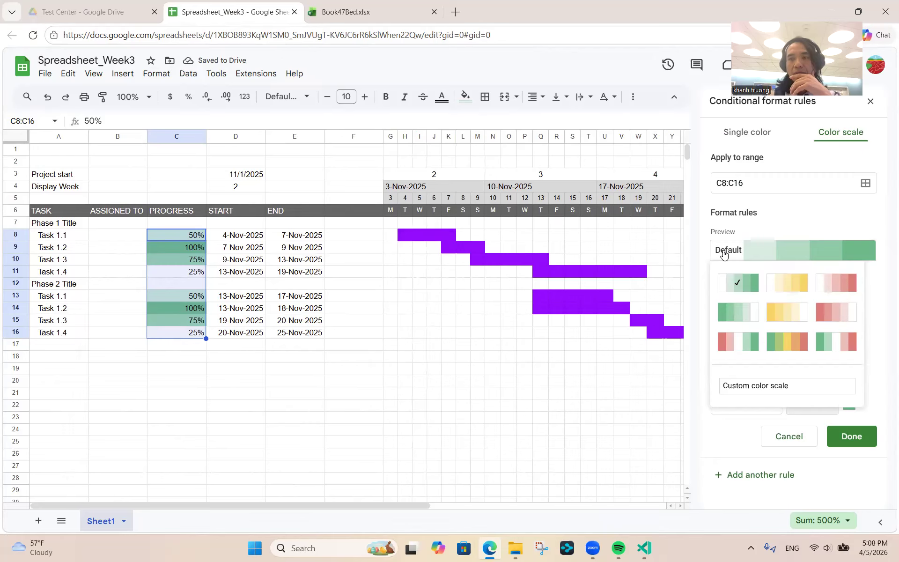
left_click(733, 290)
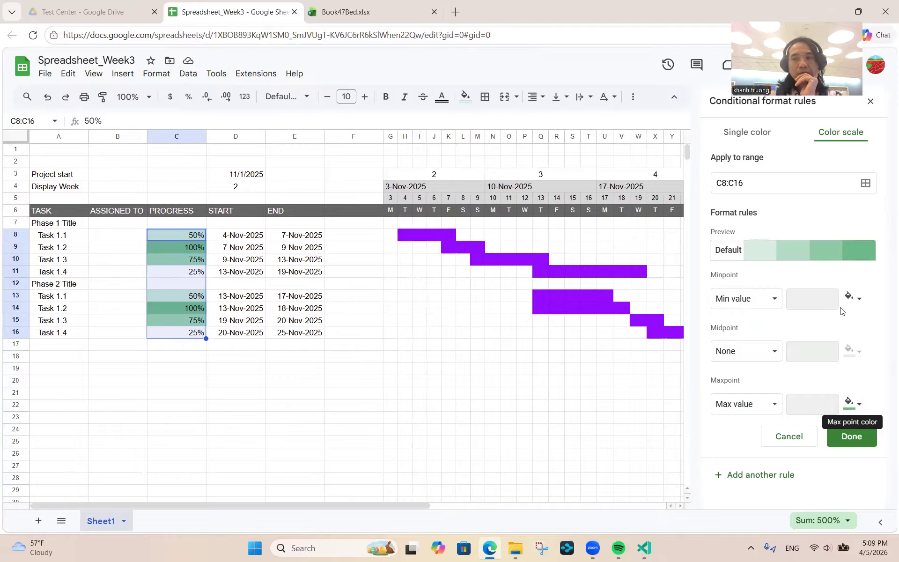
- Set the colour scale's minpoint to Number 0 and maxpoint to Number 1, then save it
left_click(775, 299)
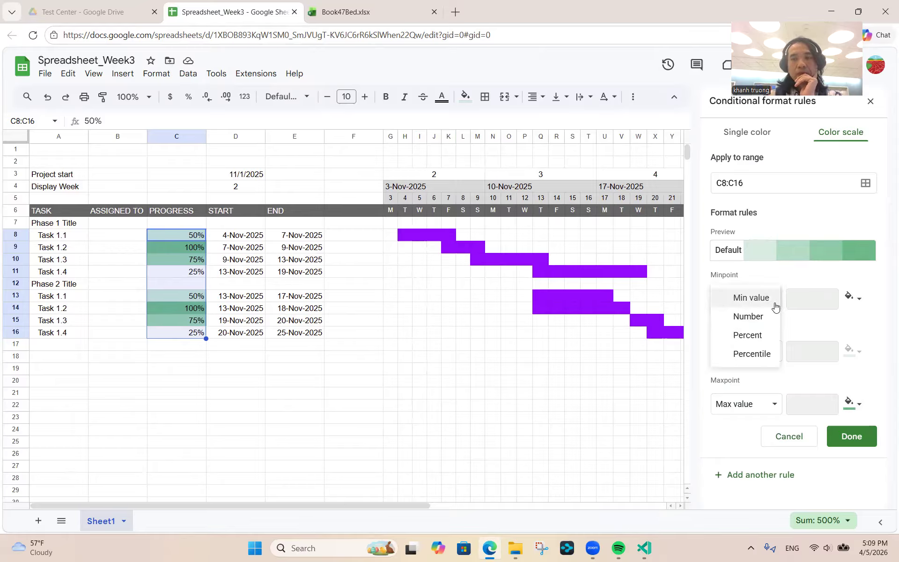
left_click(751, 315)
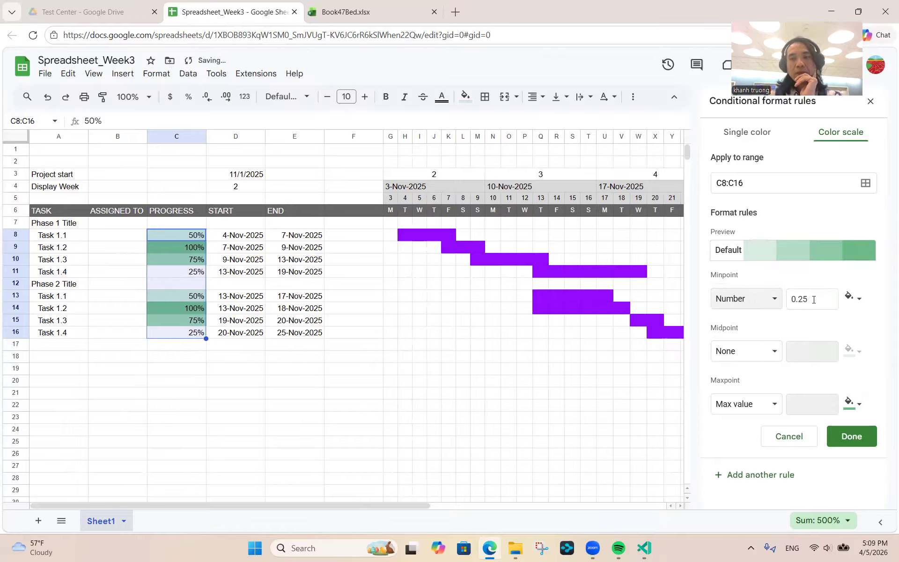
left_click(813, 300)
key("BackSpace")
key("BackSpace")
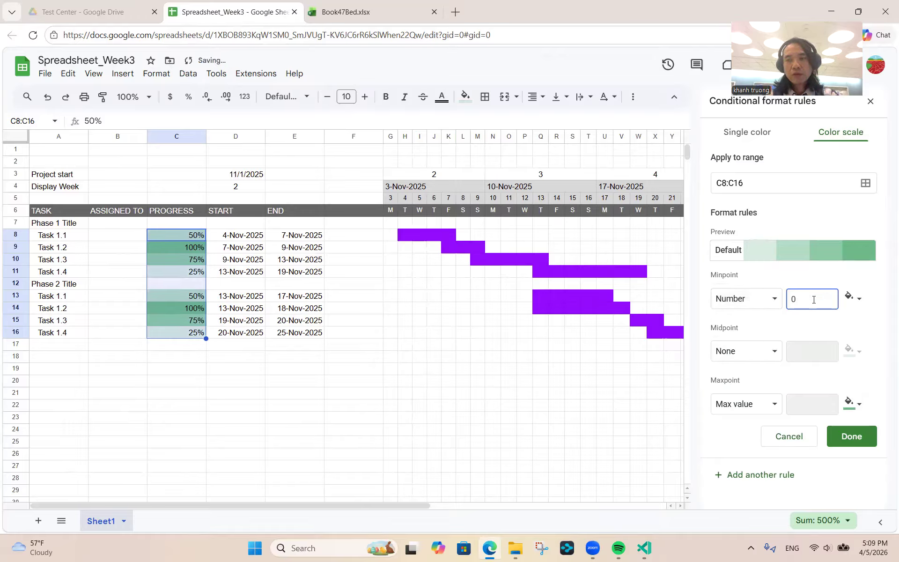
left_click(773, 410)
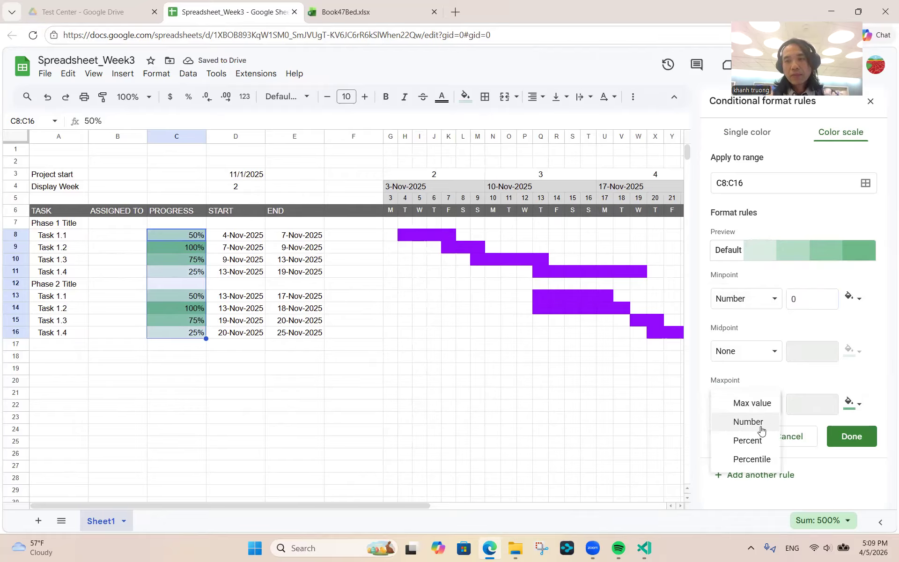
left_click(759, 426)
left_click(809, 406)
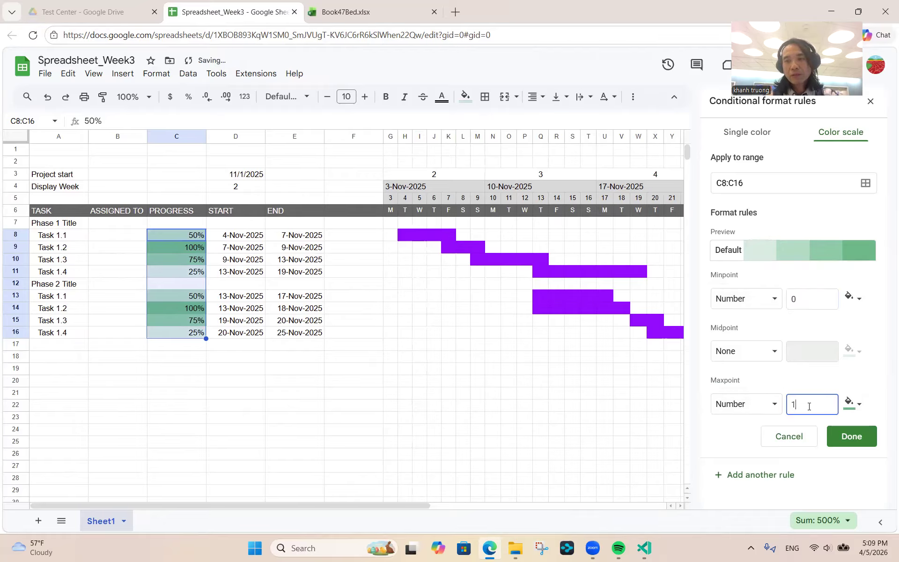
left_click(842, 441)
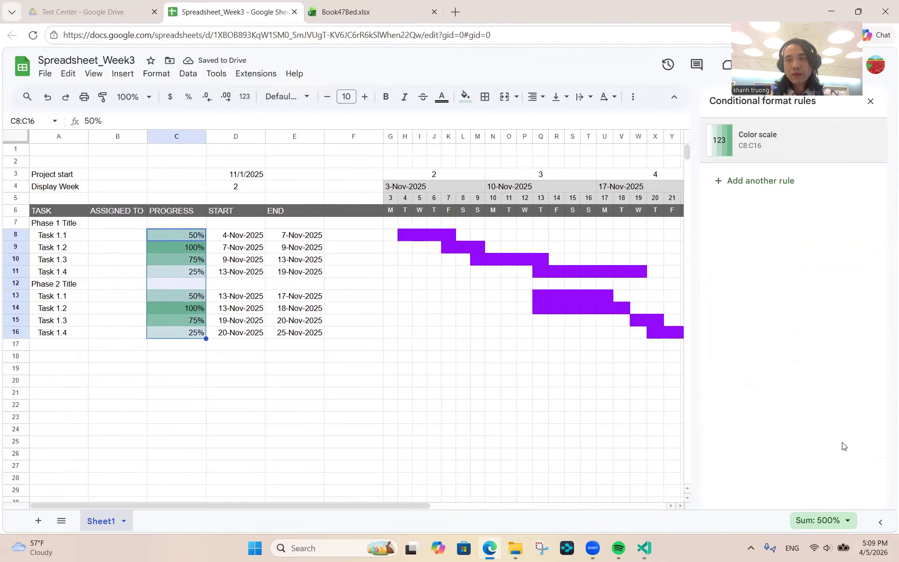
left_click(871, 102)
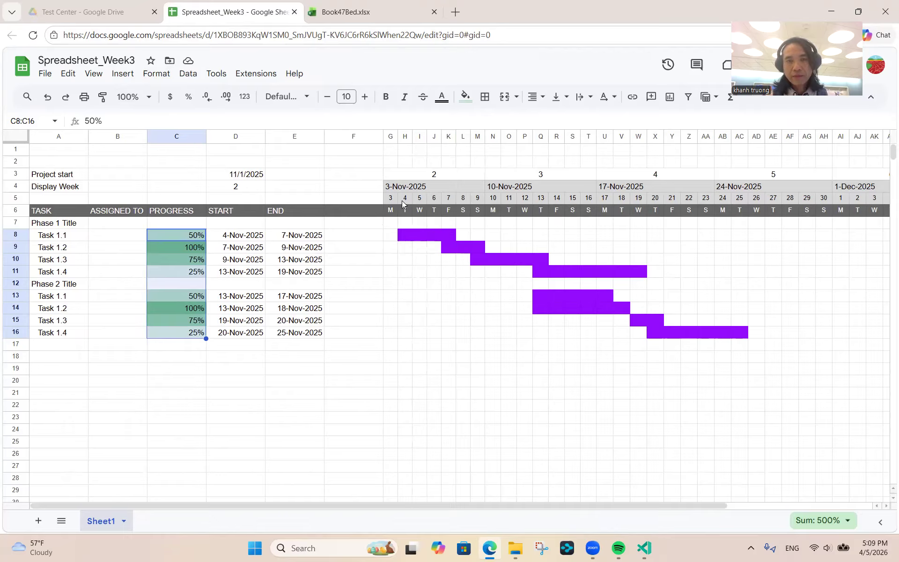
left_click(389, 200)
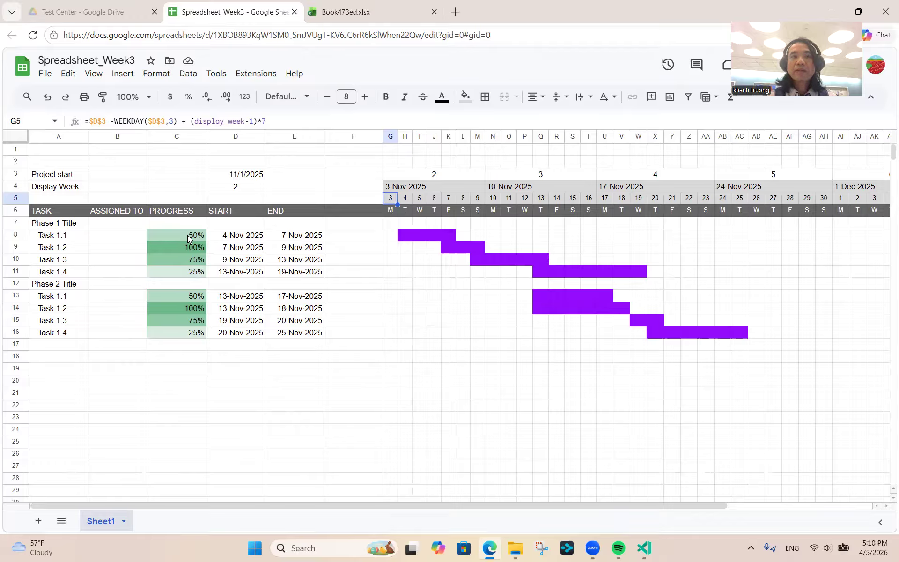
left_click(187, 235)
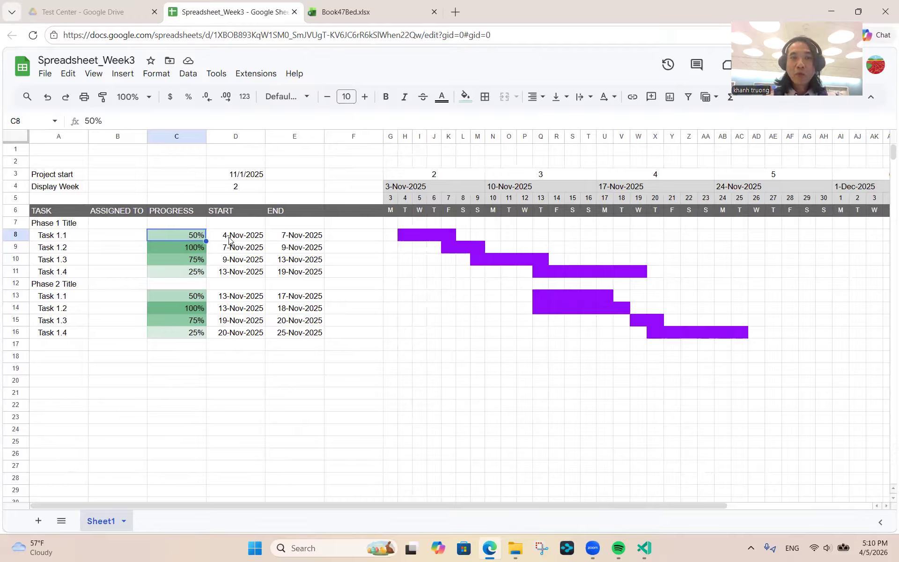
- Select the task-bar range G7:AO16, anchored at G7 and extended right and down
left_click(406, 239)
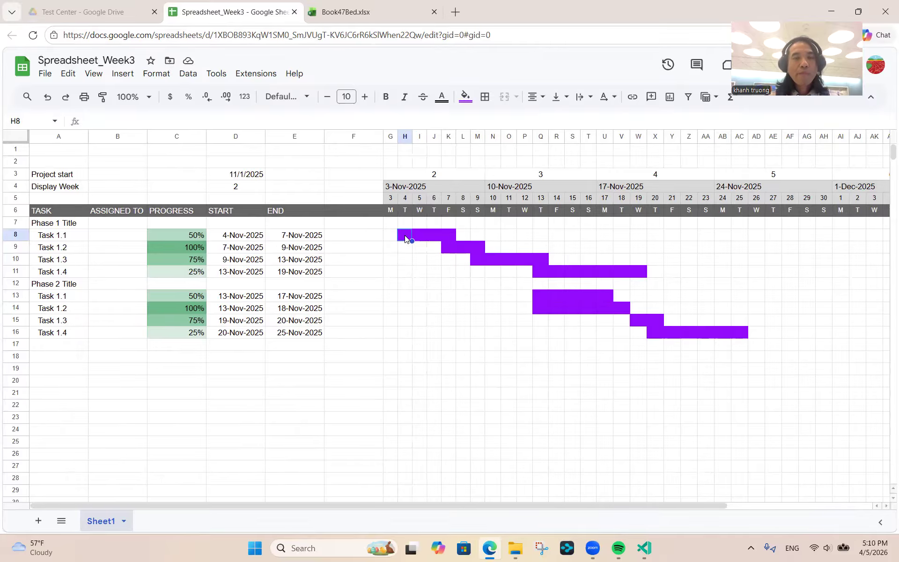
left_click(387, 225)
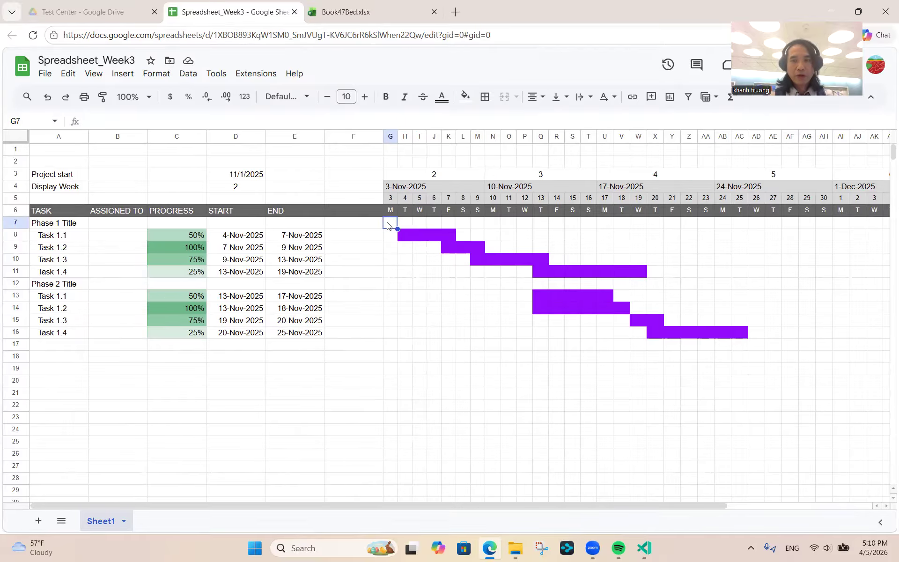
key("shift+Right")
key("shift+Right")
key("shift+Right")
key("shift+Right")
key("shift+Right")
key("shift+Right")
key("shift+Right")
key("shift+Right")
key("shift+Right")
key("shift+Right")
key("shift+Right")
key("shift+Right")
key("shift+Right")
key("shift+Right")
key("shift+Right")
key("shift+Right")
key("shift+Right")
key("shift+Right")
key("shift+Right")
key("shift+Right")
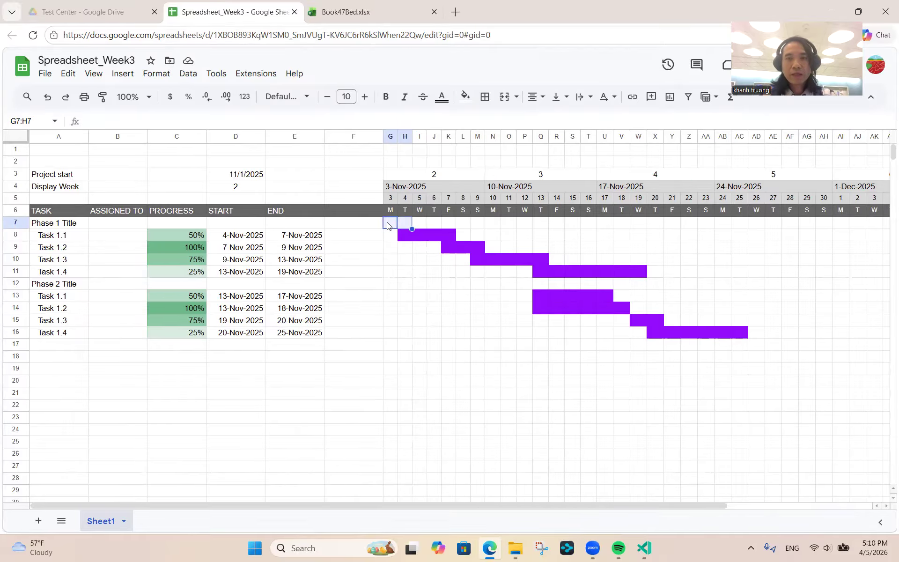
key("shift+Left")
key("shift+Left")
key("shift+Left")
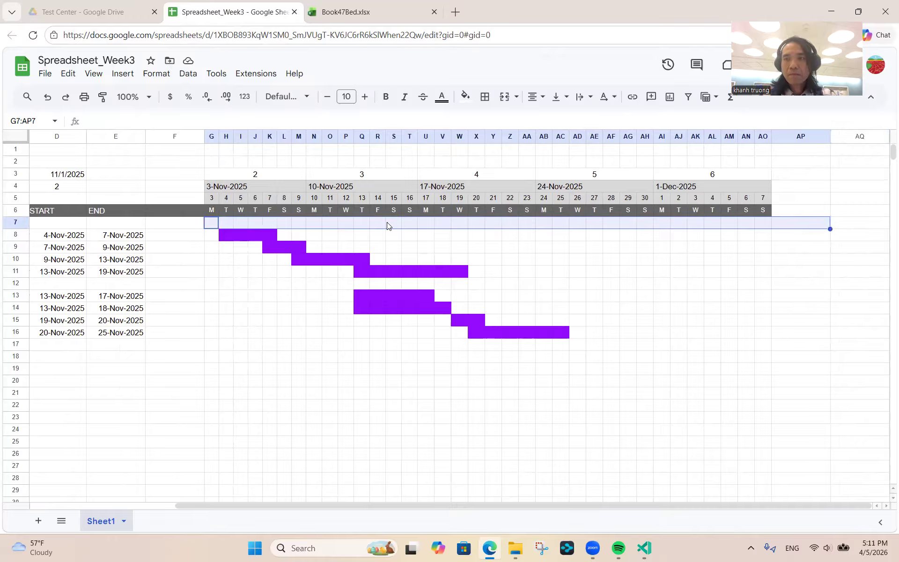
key("shift+Right")
key("shift+Down")
key("shift+Down")
key("shift+Down")
key("shift+Down")
key("shift+Down")
key("shift+Down")
key("shift+Down")
key("shift+Down")
key("shift+Down")
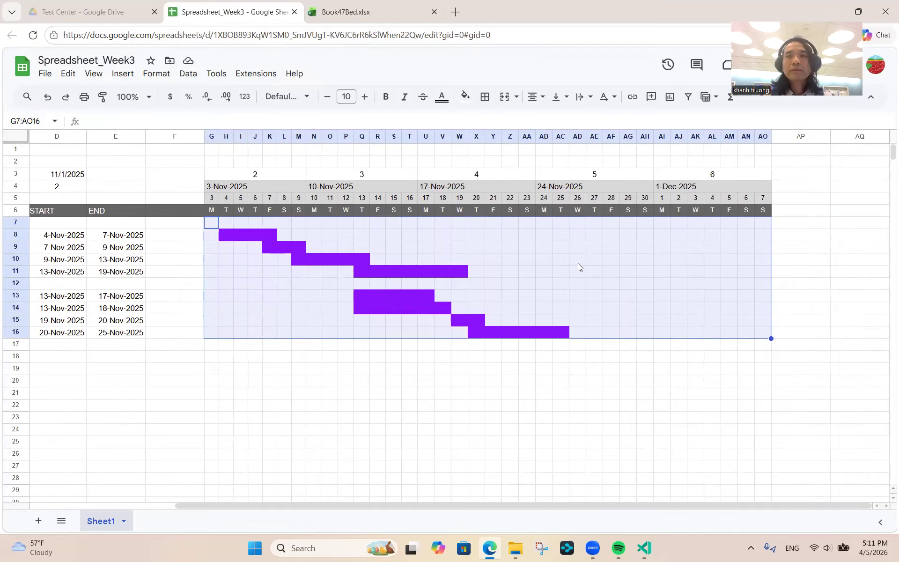
- Add another conditional formatting rule for G7:AO16 using the 'Custom formula is' condition
left_click(158, 77)
mouse_move(183, 193)
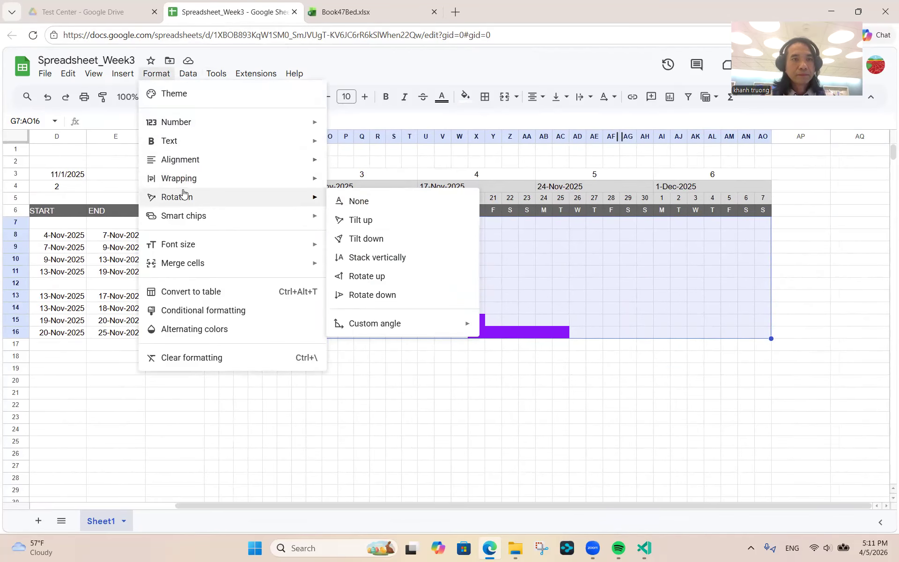
left_click(209, 311)
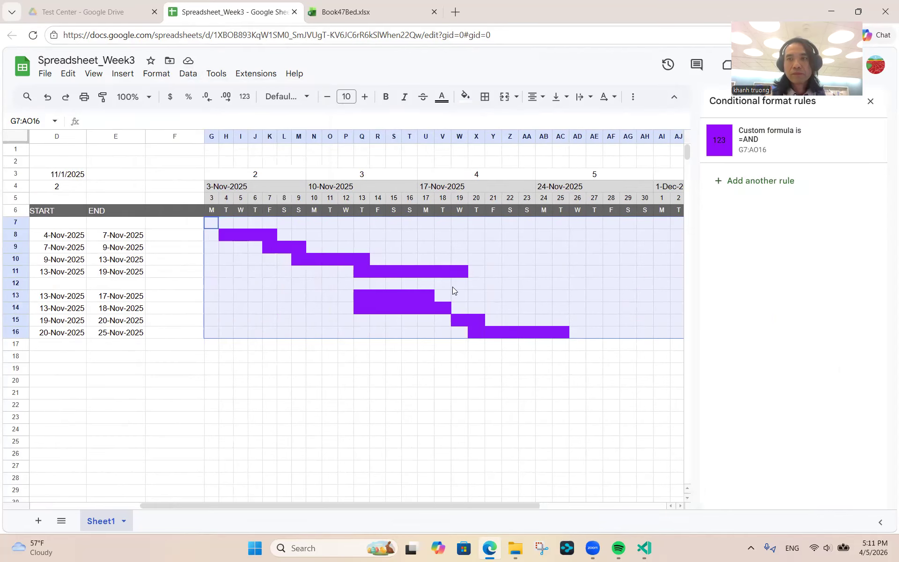
left_click(771, 185)
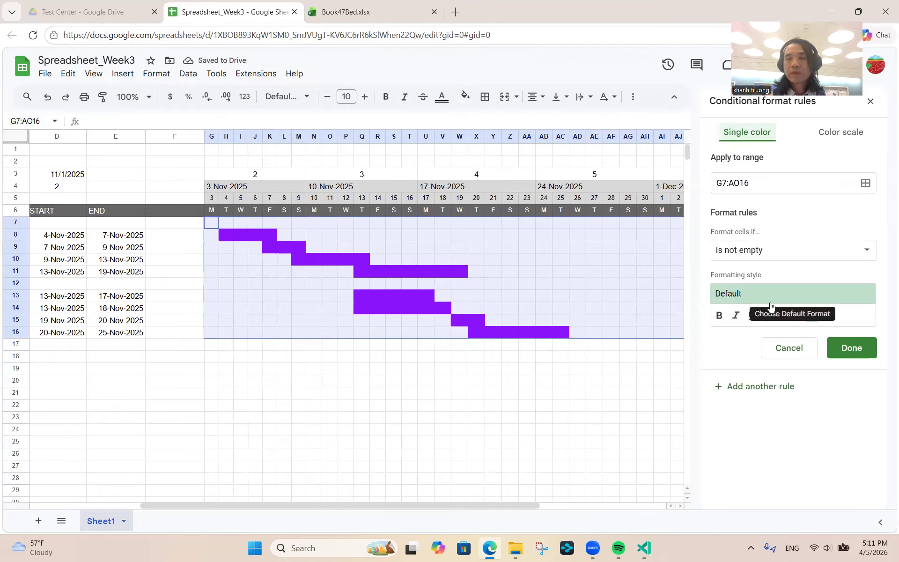
left_click(777, 250)
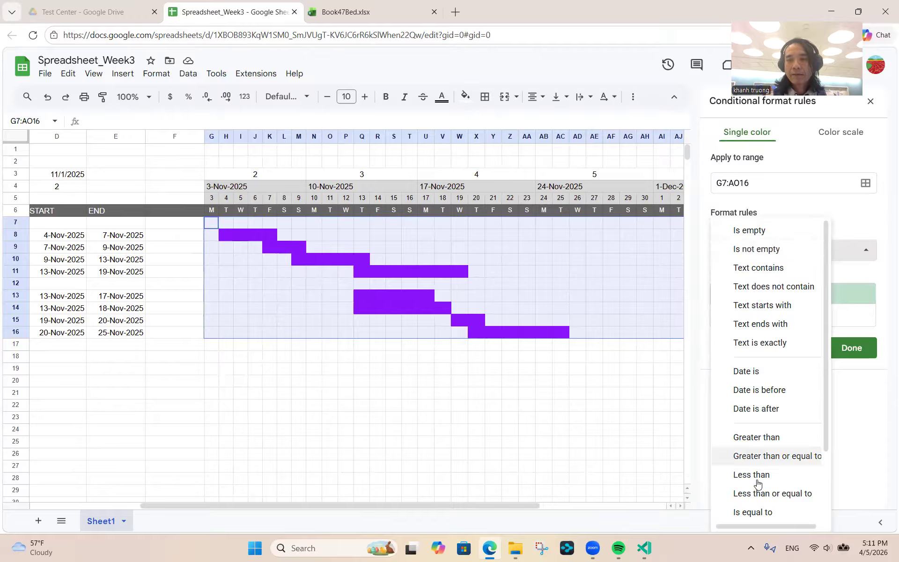
scroll(755, 496, "down", 2)
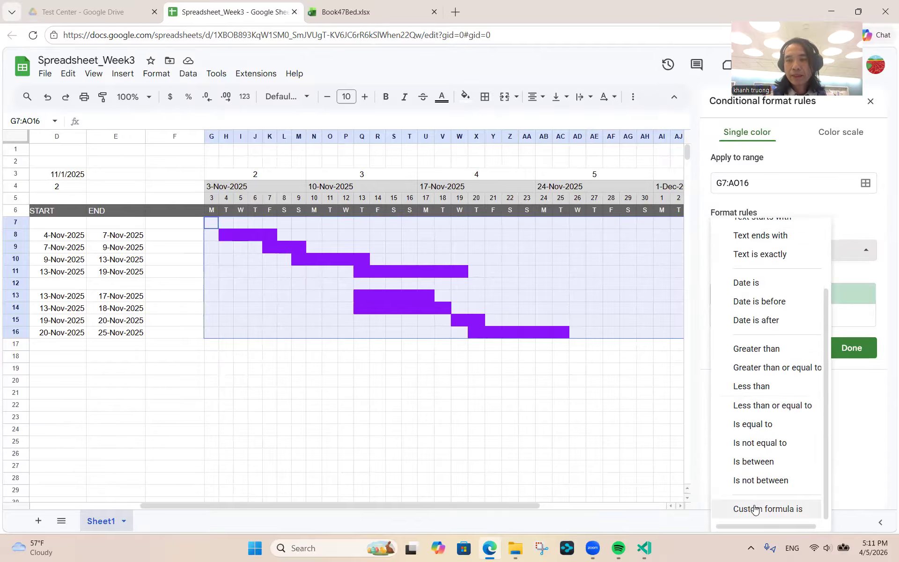
left_click(755, 509)
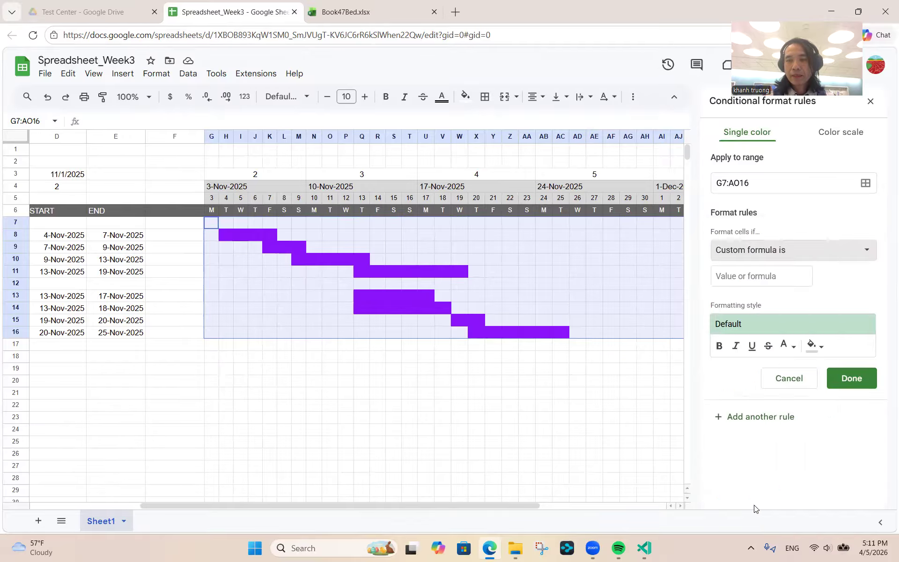
left_click(750, 279)
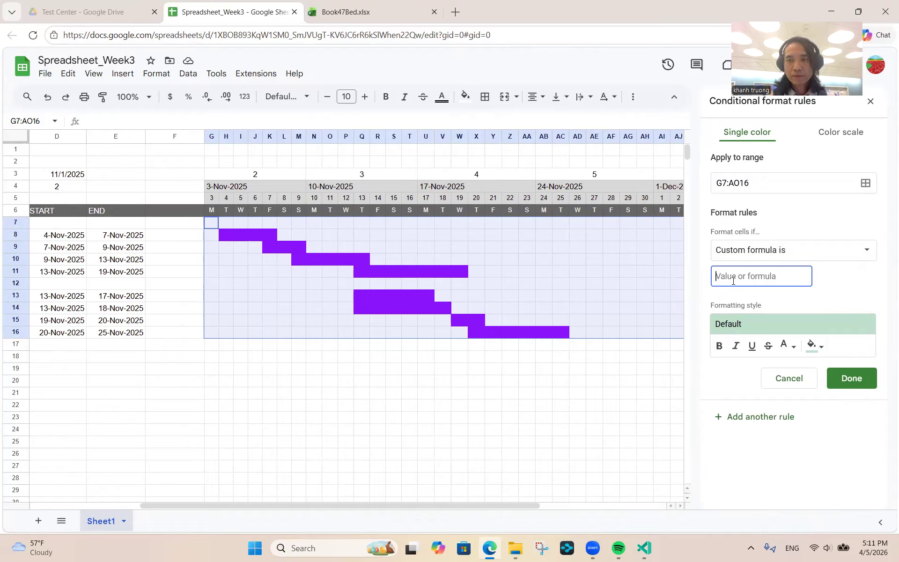
type("=")
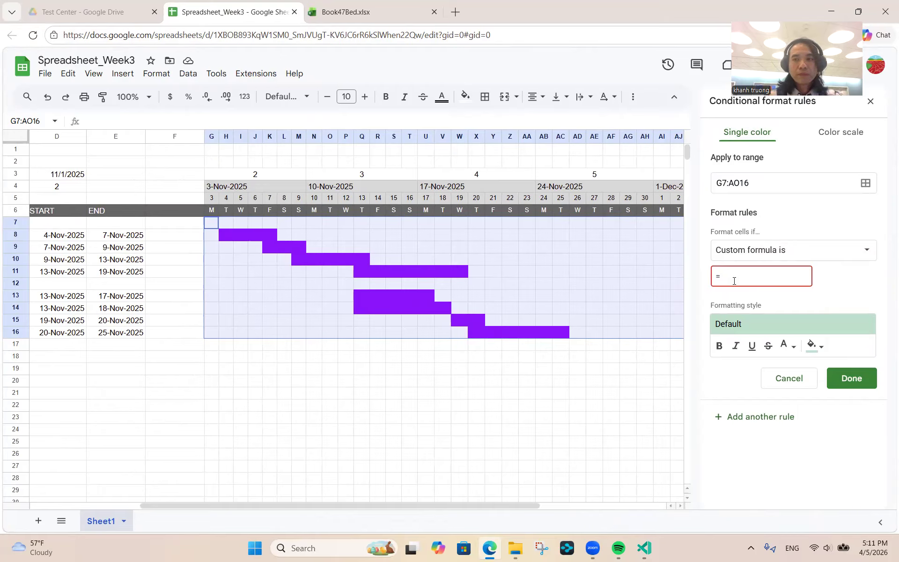
type("AND(")
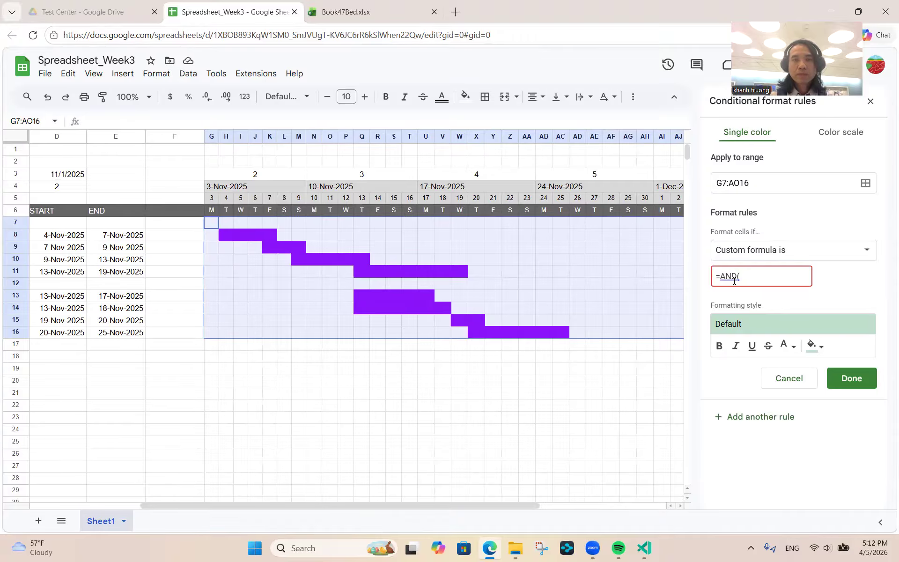
key("BackSpace")
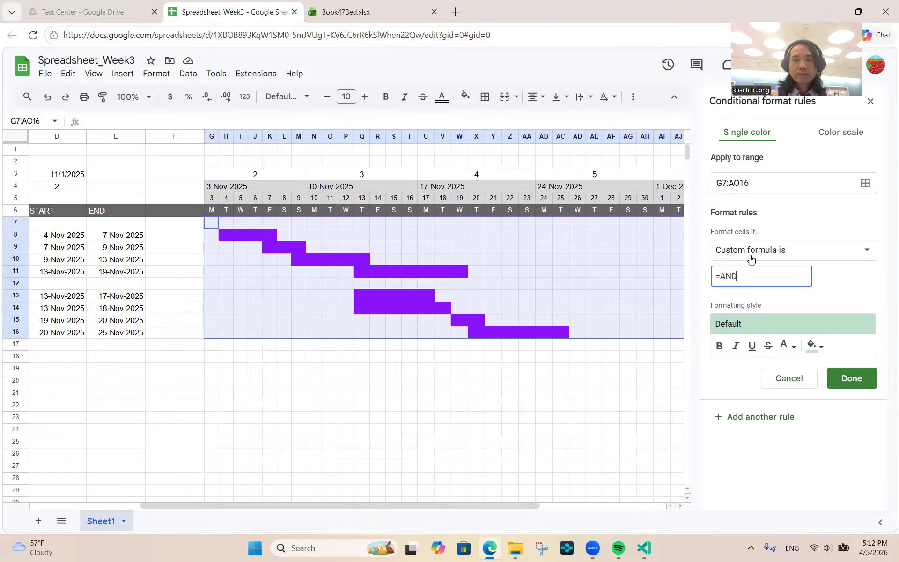
key("BackSpace")
key("BackSpace")
key("BackSpace")
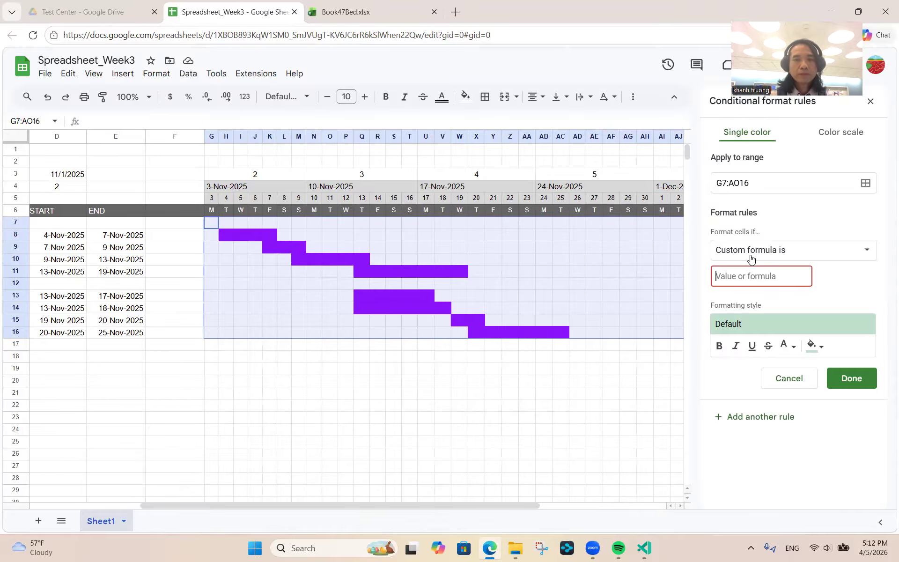
left_click(642, 551)
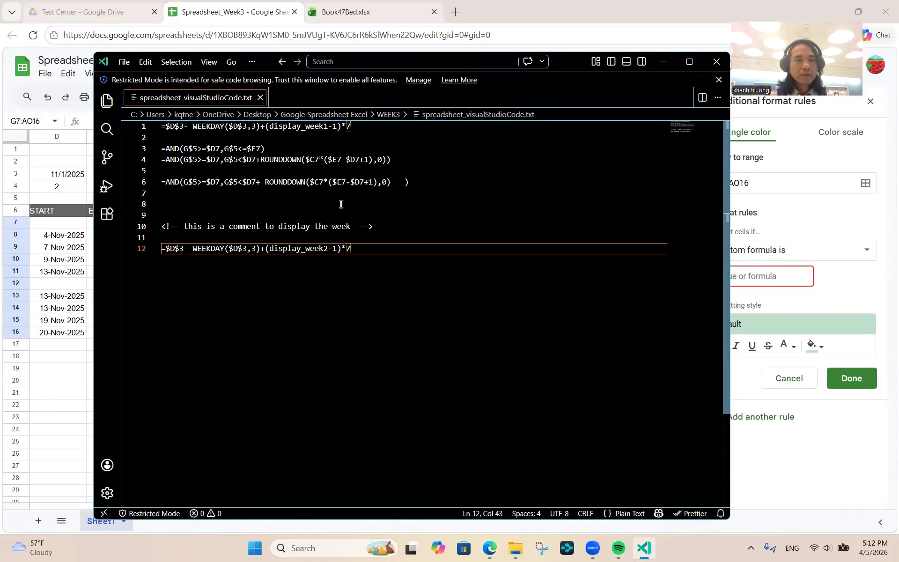
- Copy the line-4 =AND(...ROUNDDOWN...) progress formula and minimize VS Code
left_click(396, 160)
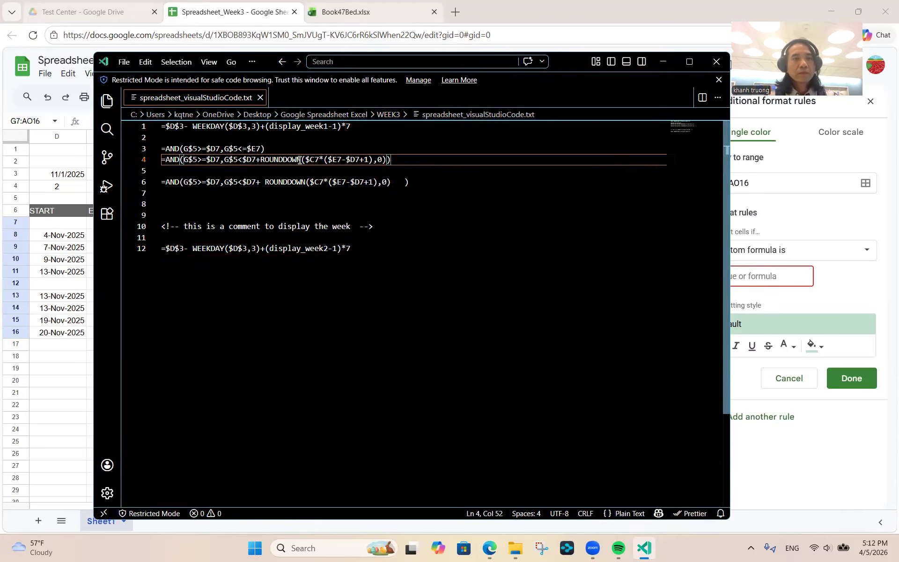
left_click(159, 161, "shift")
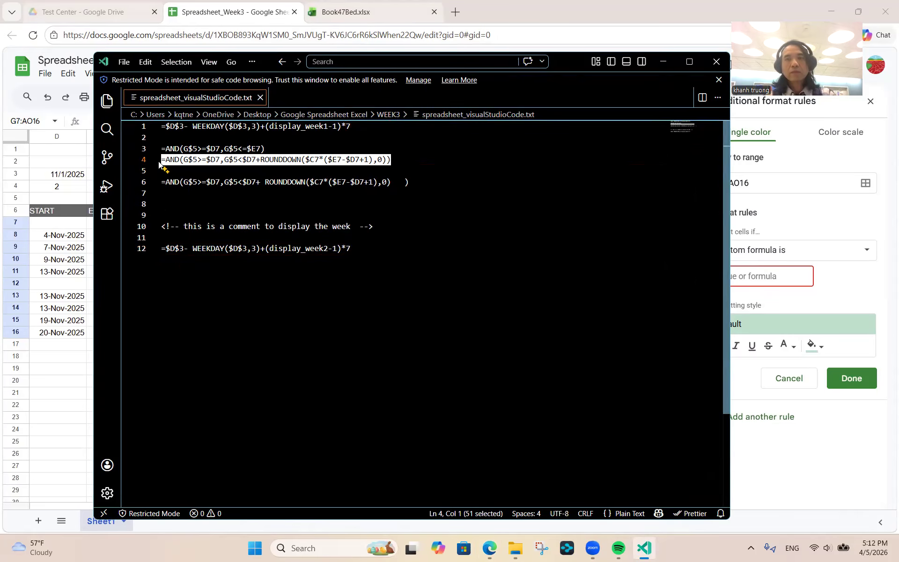
left_click(664, 61)
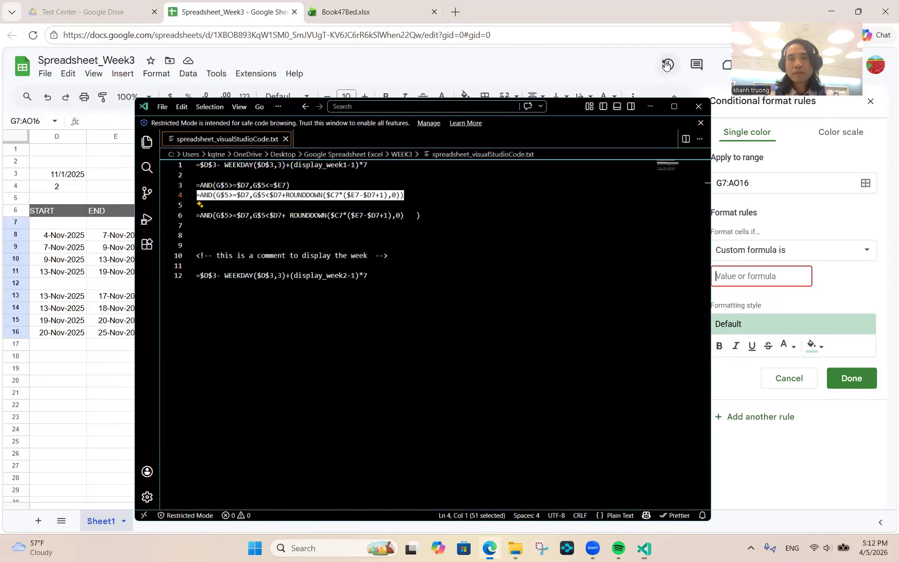
- Paste the progress formula into the custom rule with a bright green fill and save it
left_click(742, 276)
key("ctrl+v")
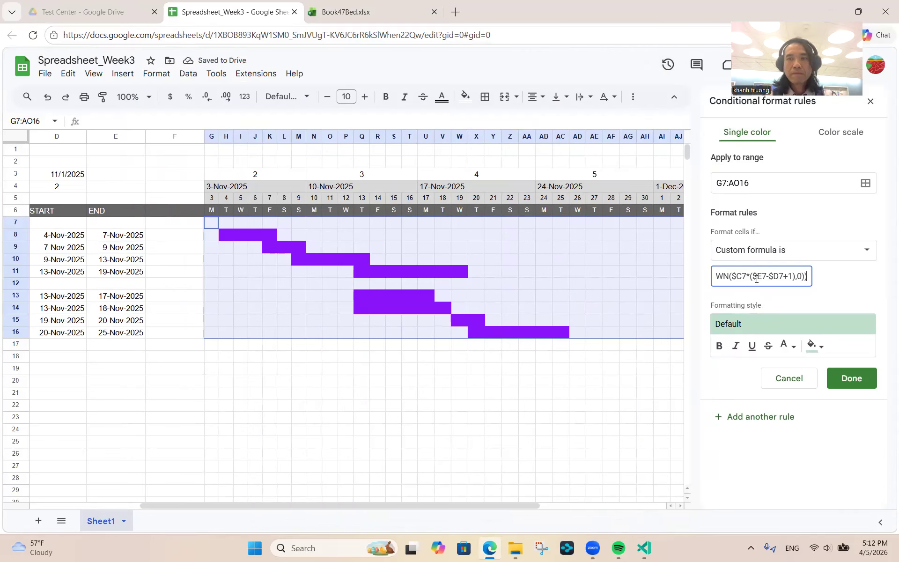
left_click(814, 346)
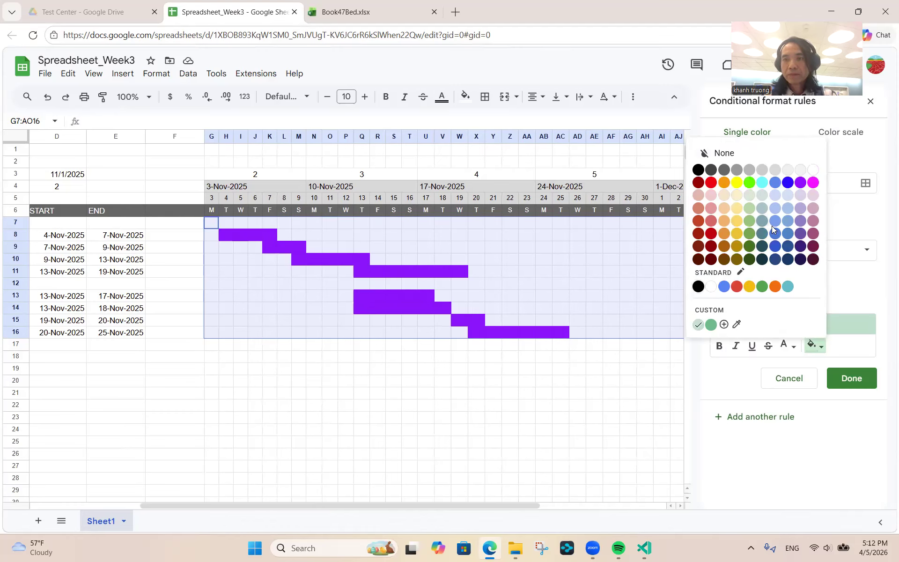
left_click(749, 183)
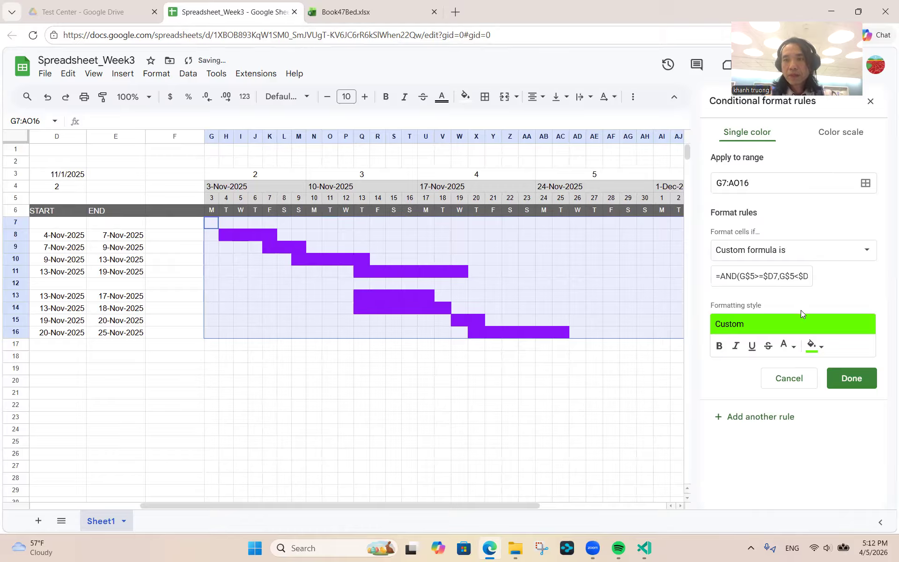
left_click(850, 379)
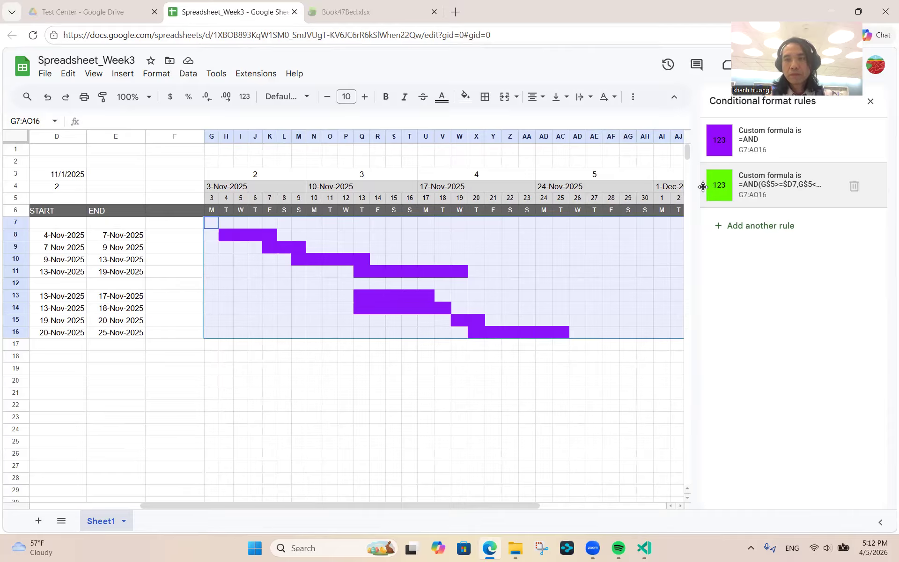
- Move the green rule above the purple rule and refine its fill to a custom green
left_click_drag(703, 186, 700, 146)
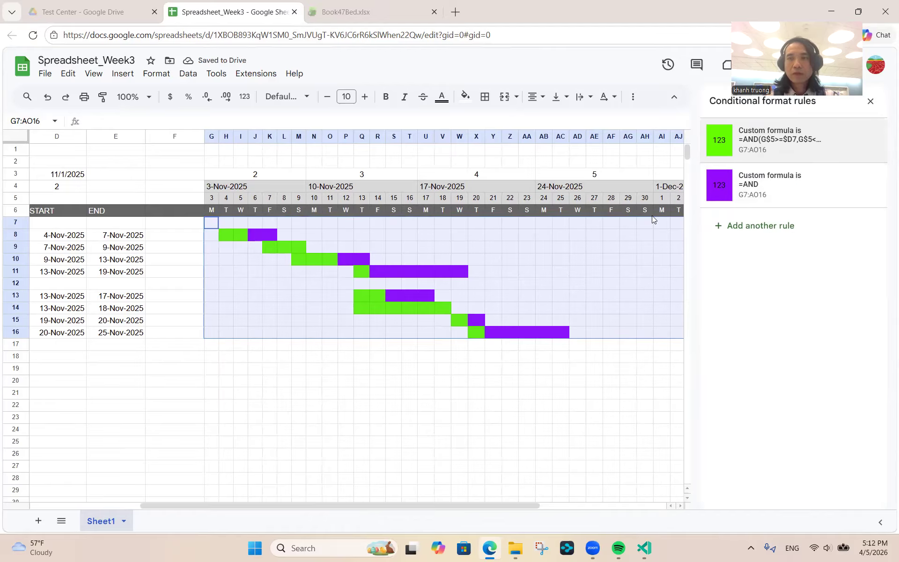
left_click(727, 147)
left_click(813, 346)
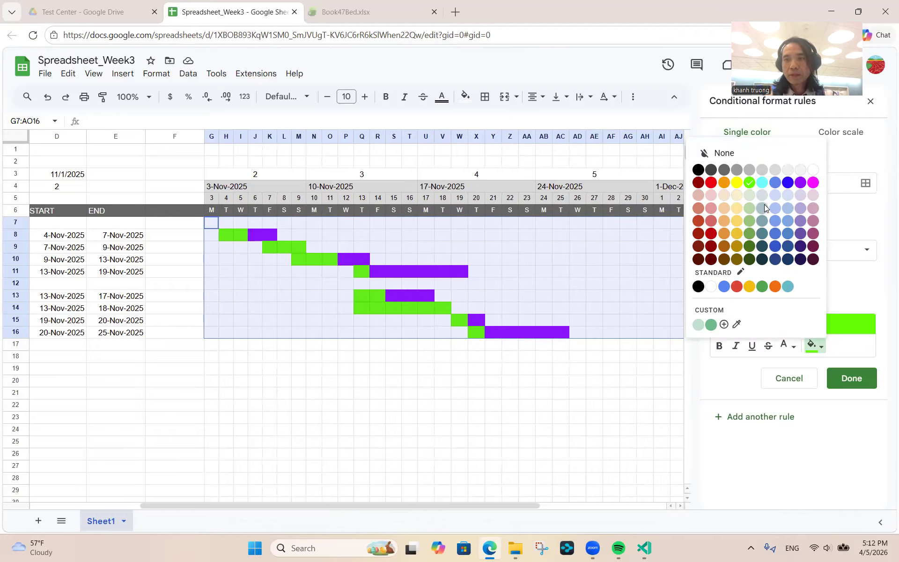
left_click(750, 234)
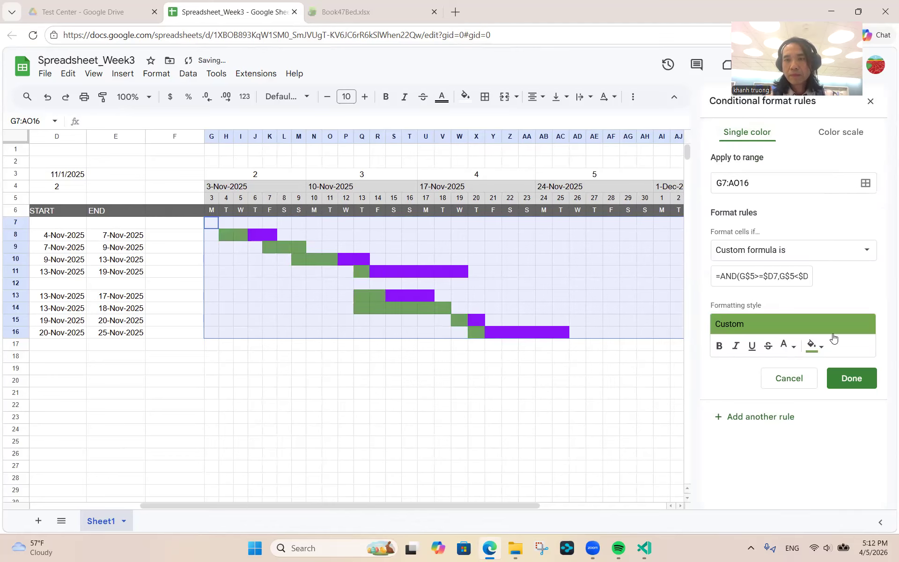
left_click(852, 378)
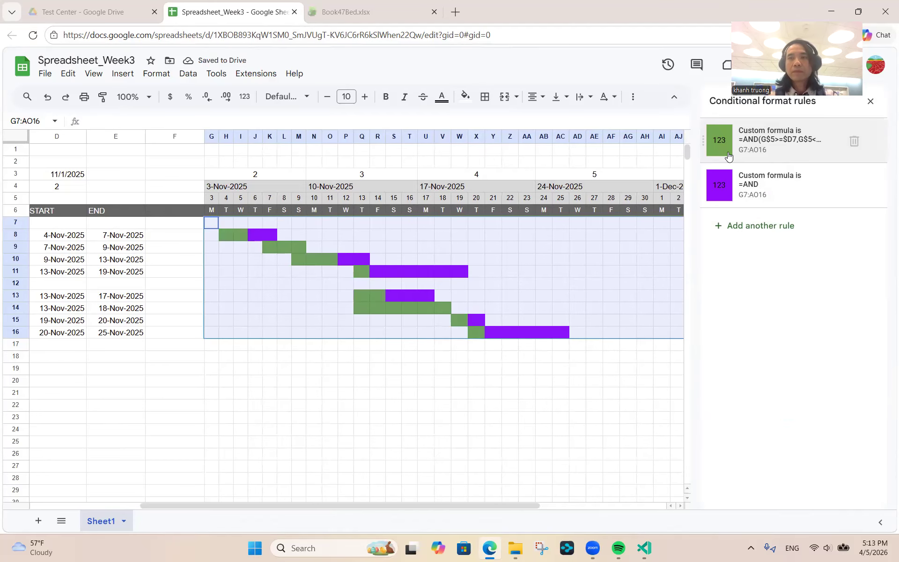
left_click(726, 153)
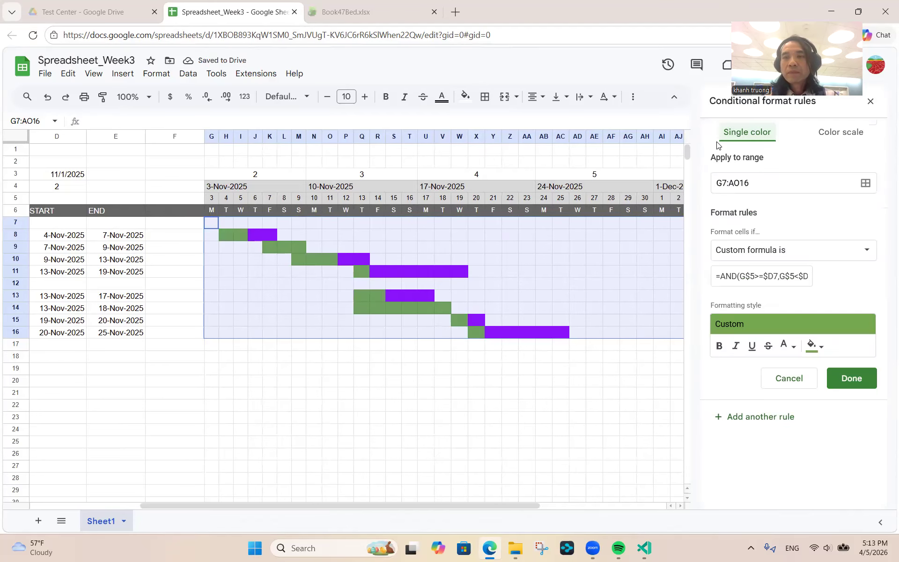
left_click(816, 347)
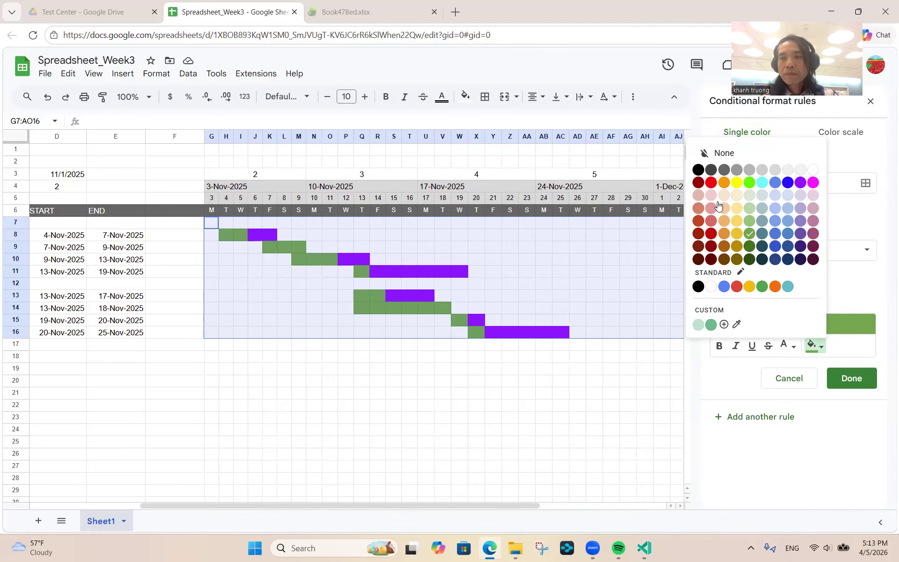
left_click(750, 222)
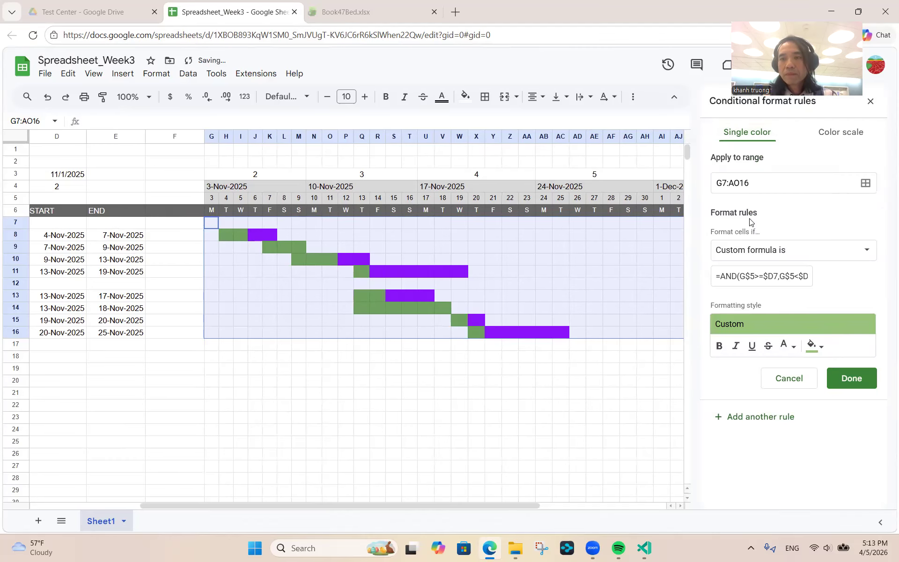
left_click(813, 347)
left_click(712, 323)
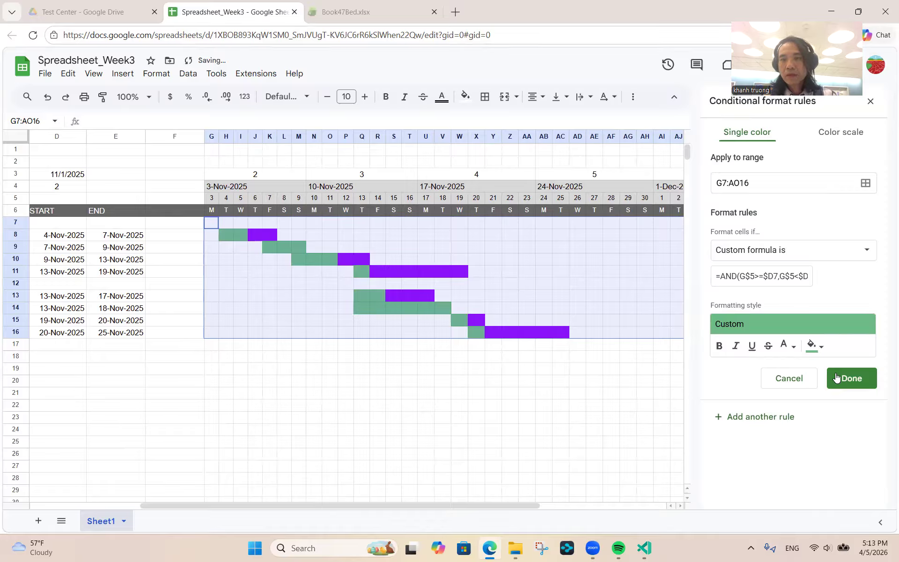
left_click(851, 378)
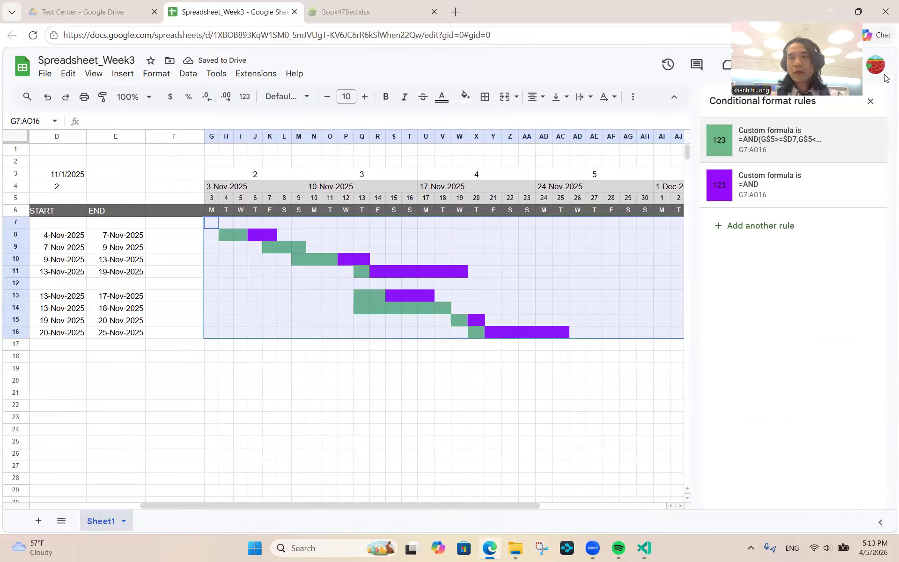
- Close the rules panel and set Phase 2 Task 1.4's progress in C16 to 50%
left_click(870, 102)
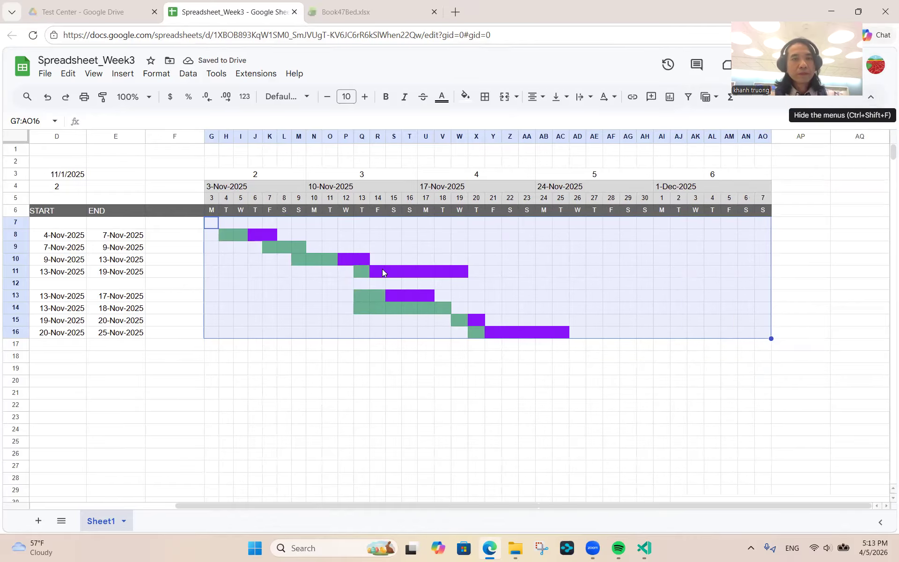
scroll(96, 329, "left", 5)
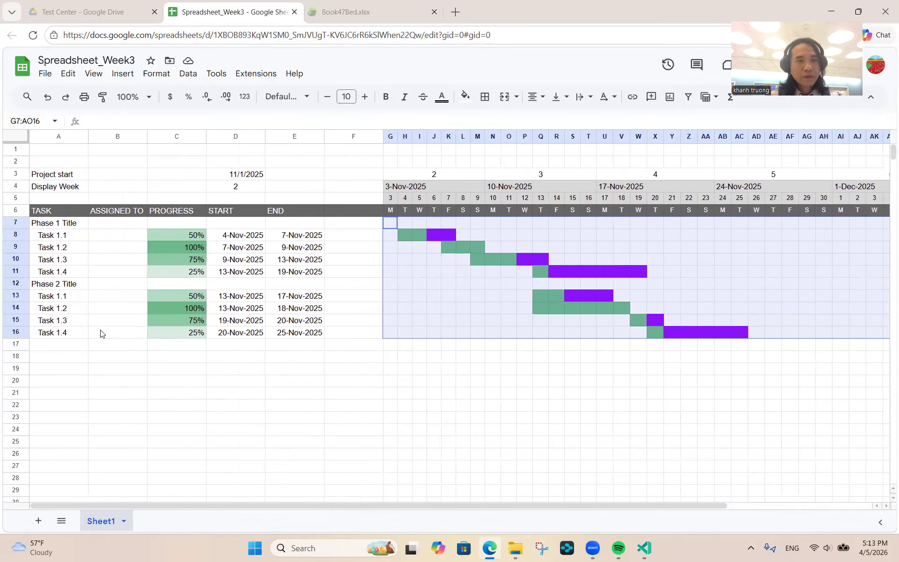
left_click(175, 331)
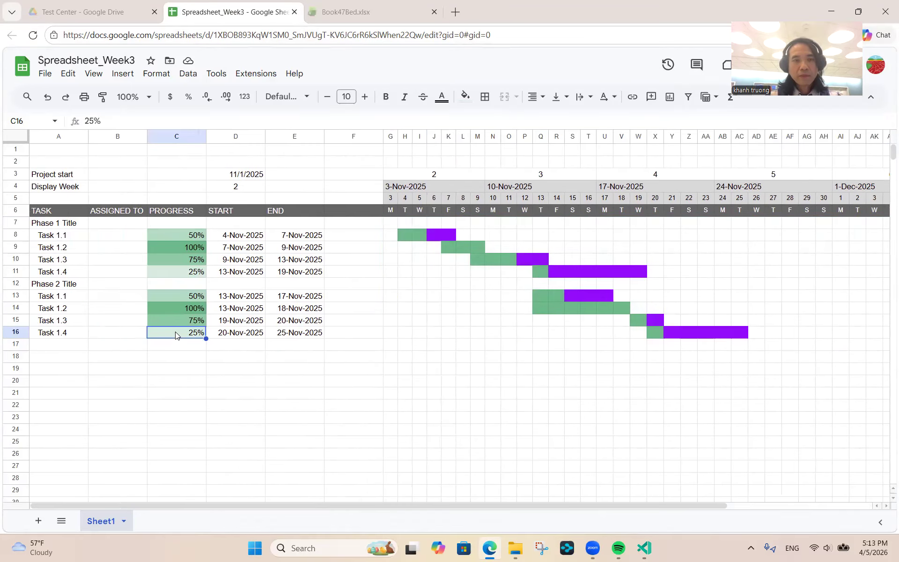
type("50")
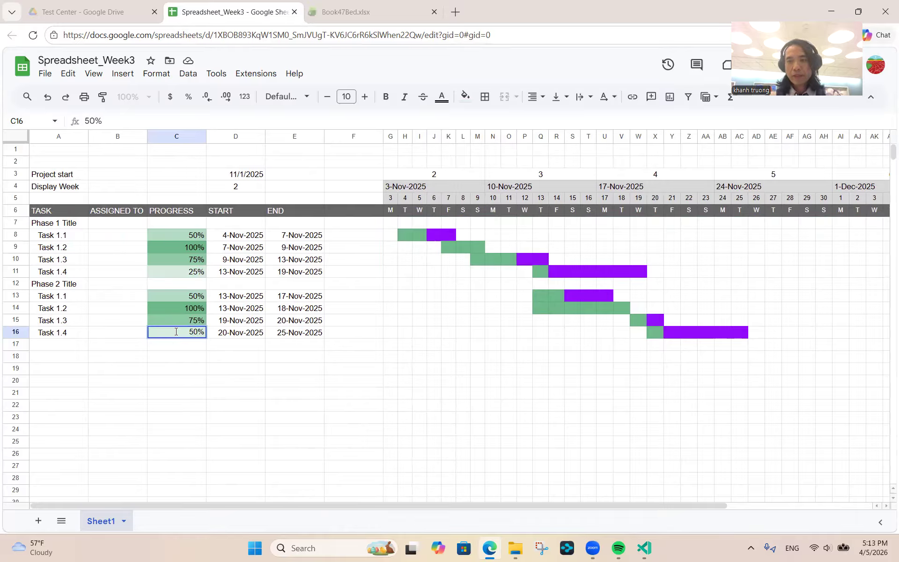
key("Return")
- Try 75% and 100% in C16 to watch the bar turn green, then restore 50%
left_click(175, 332)
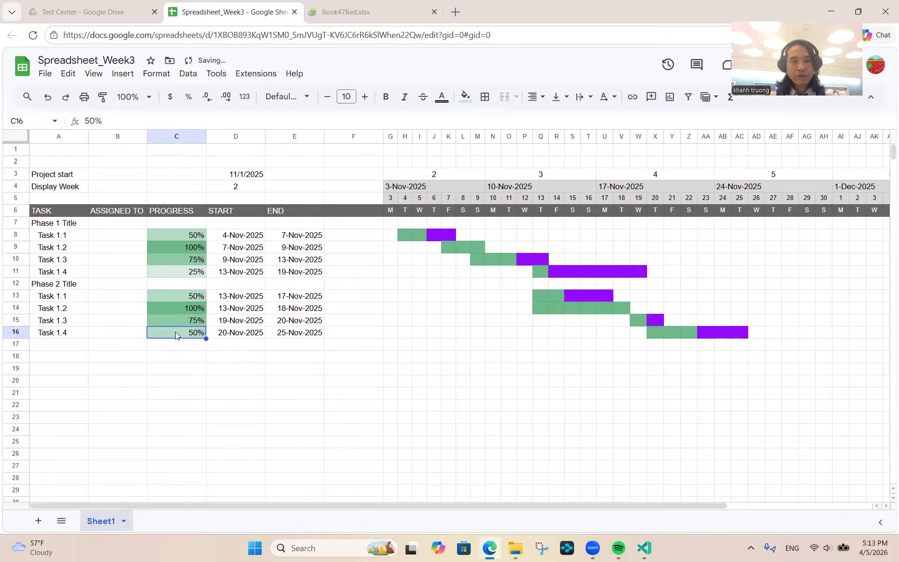
type("75")
key("Return")
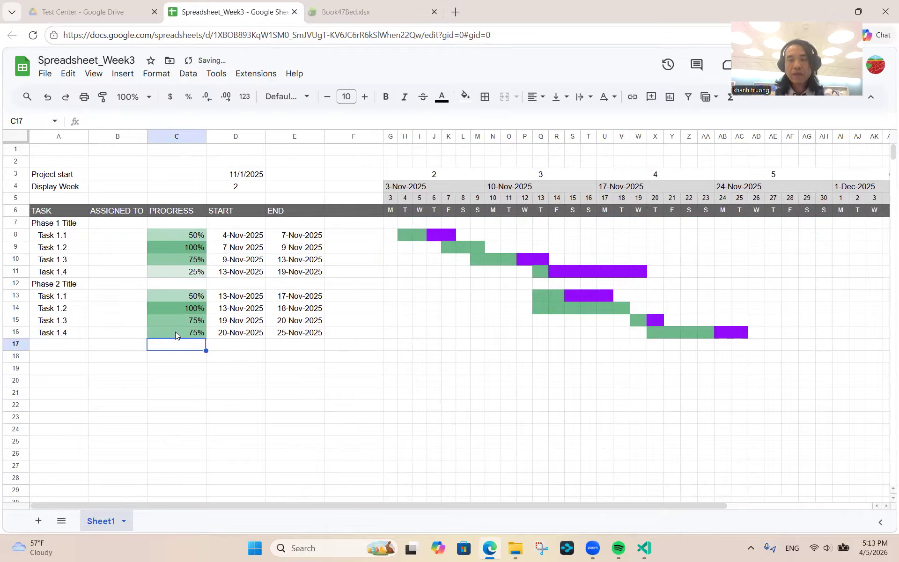
key("Up")
key("Up")
key("Up")
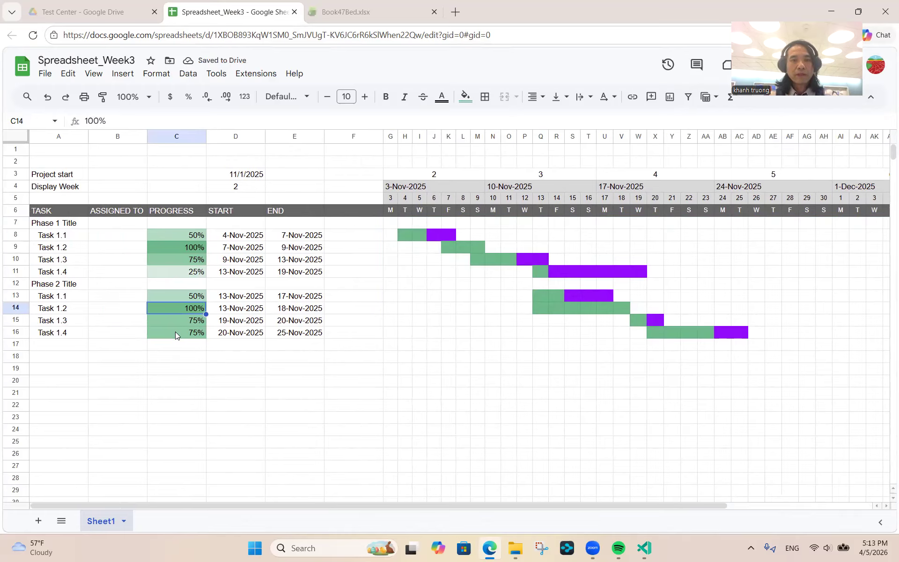
key("Down")
key("Down")
type("100")
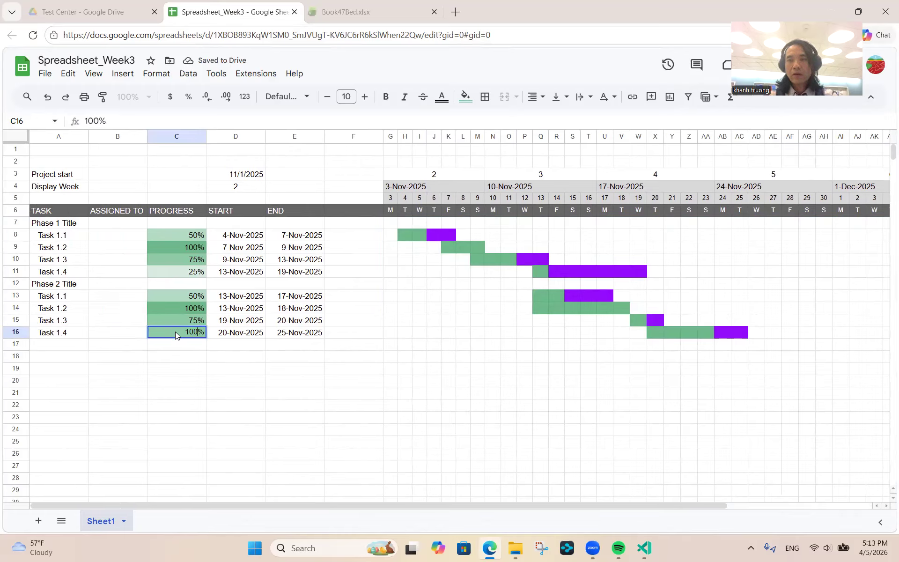
key("Return")
key("Up")
key("Up")
key("Down")
type("50")
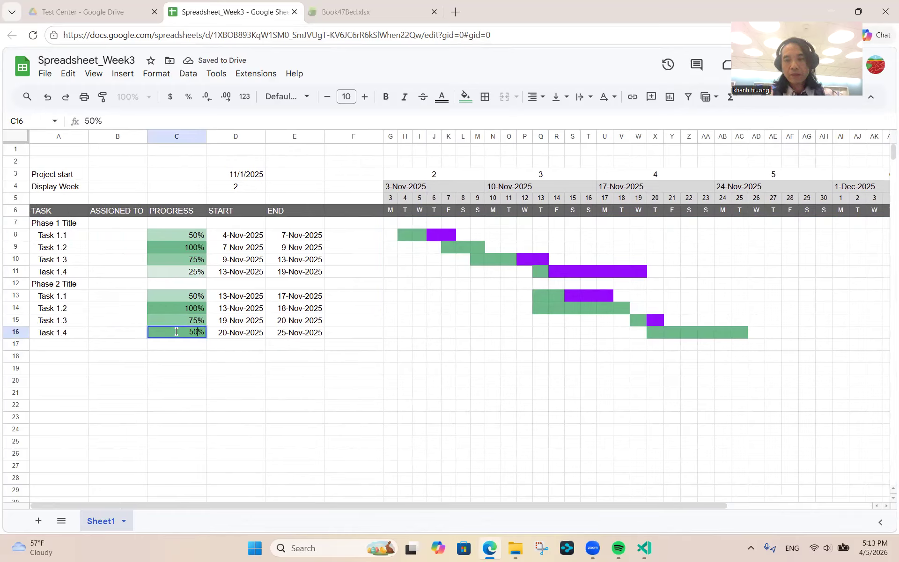
key("Return")
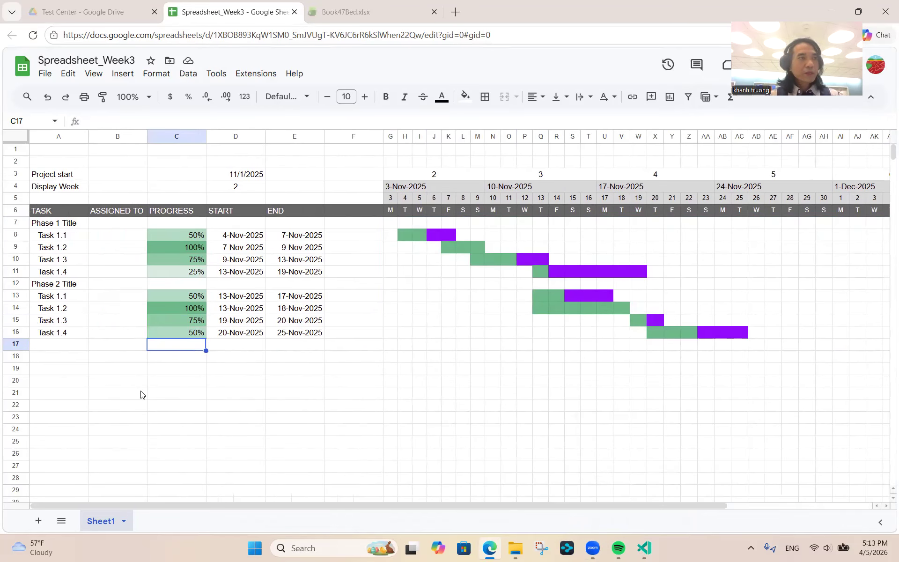
- Bring the VS Code notes file to the front after a brief notepad search
left_click(299, 549)
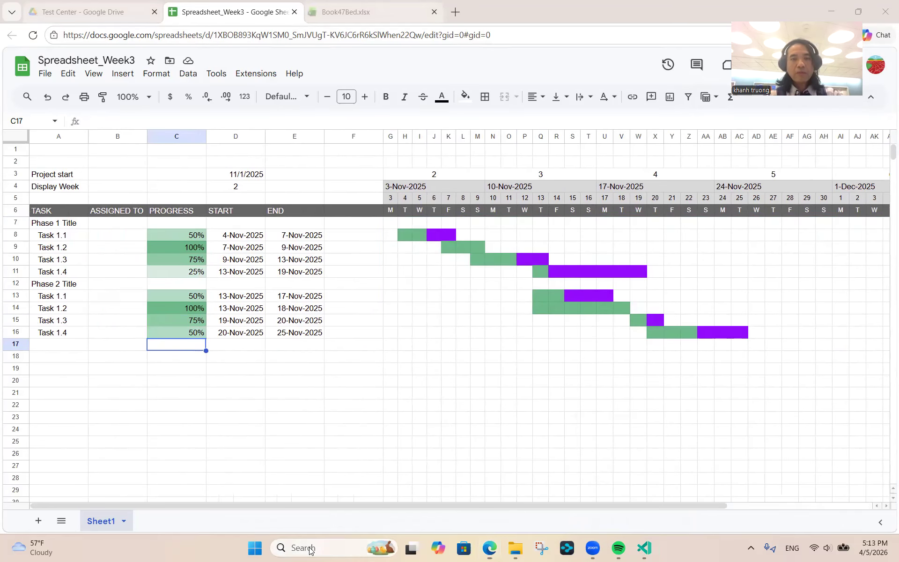
type("notepad")
key("BackSpace")
key("BackSpace")
key("BackSpace")
key("BackSpace")
key("BackSpace")
key("BackSpace")
key("BackSpace")
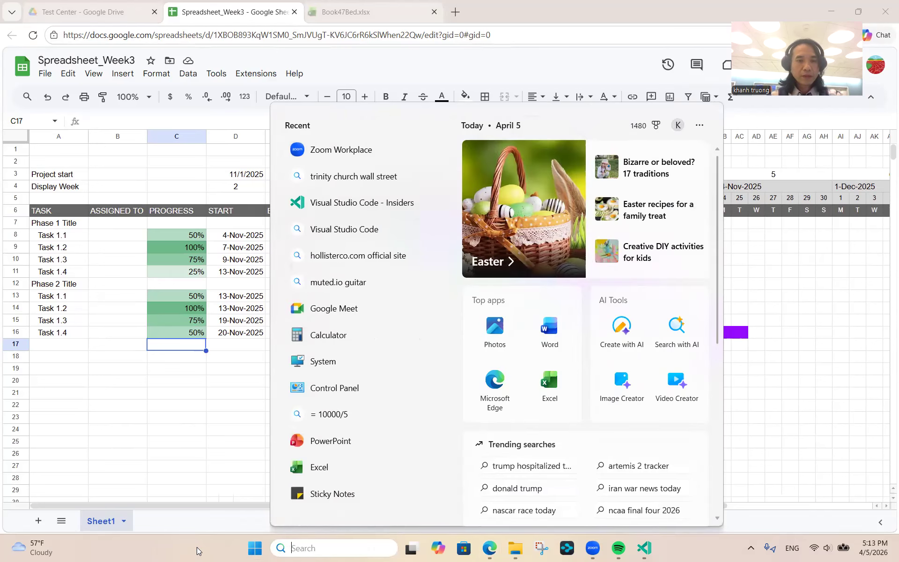
left_click(199, 547)
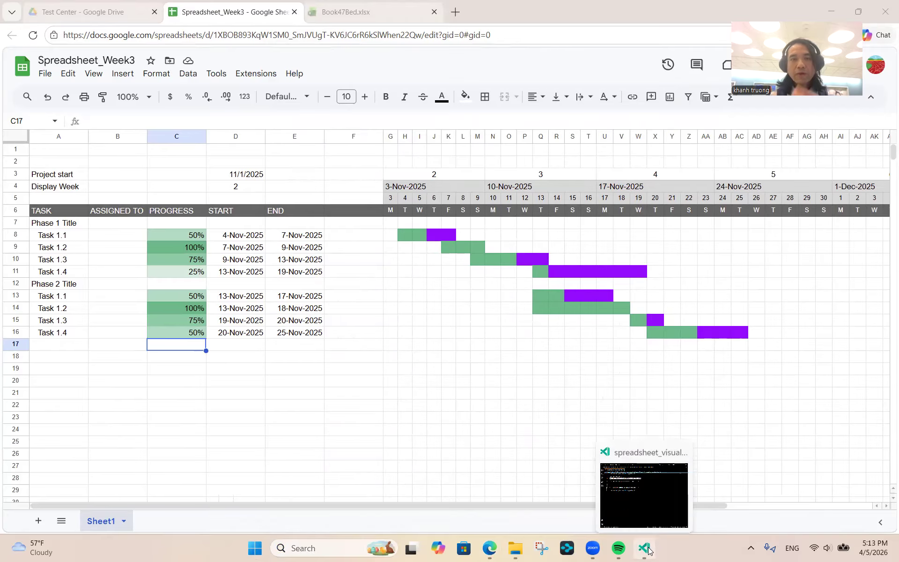
left_click(648, 551)
- Copy the line-4 progress formula, add blank lines after line 12, then search Windows for Word
left_click(412, 165)
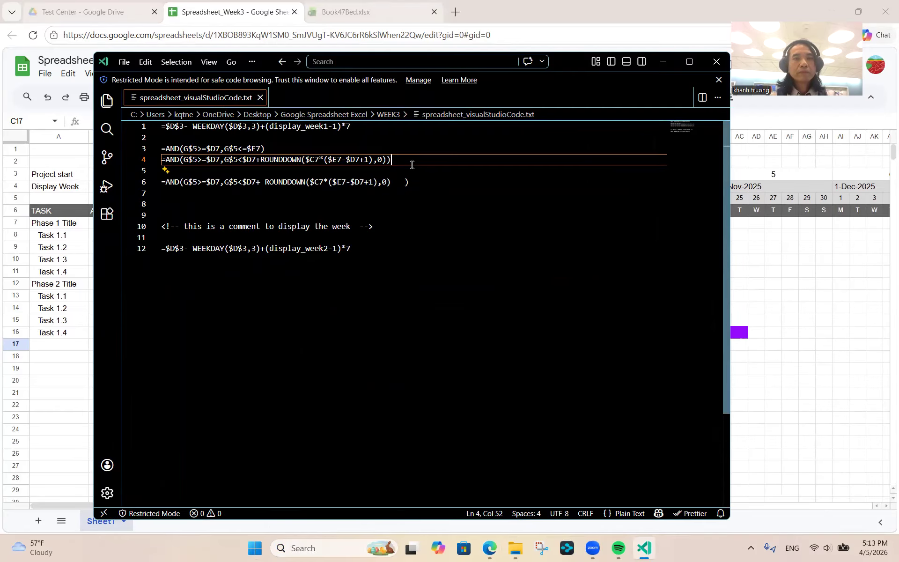
left_click_drag(412, 165, 162, 160)
key("ctrl+c")
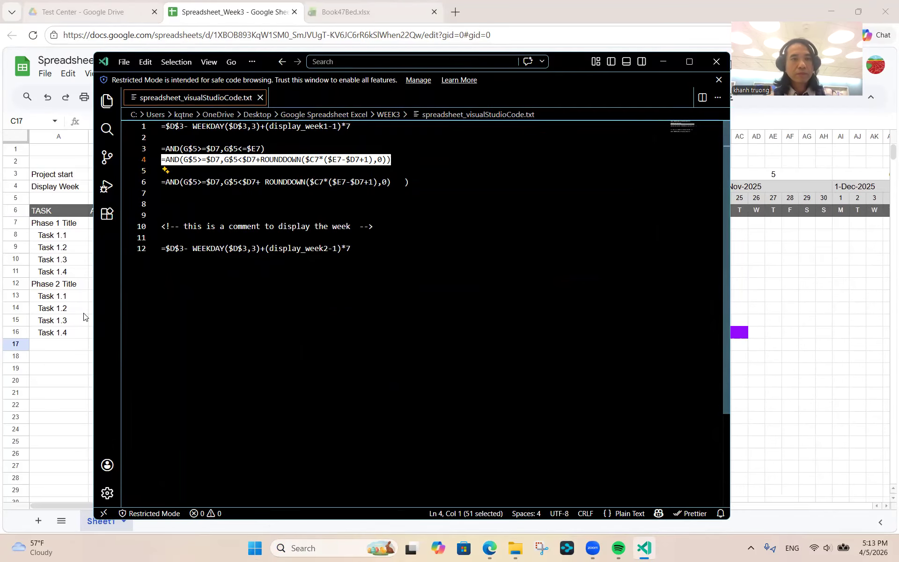
left_click_drag(161, 248, 168, 264)
left_click(169, 264)
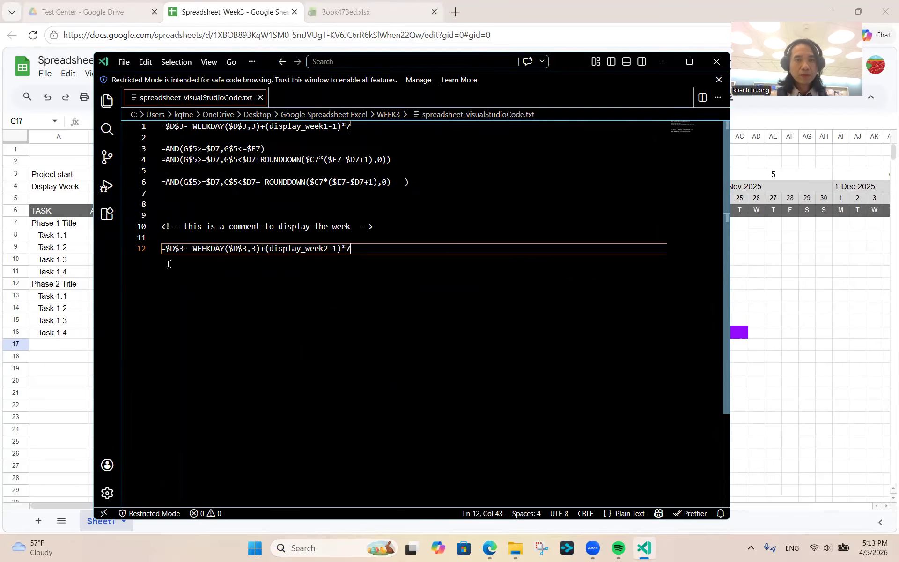
key("Return")
key("Return")
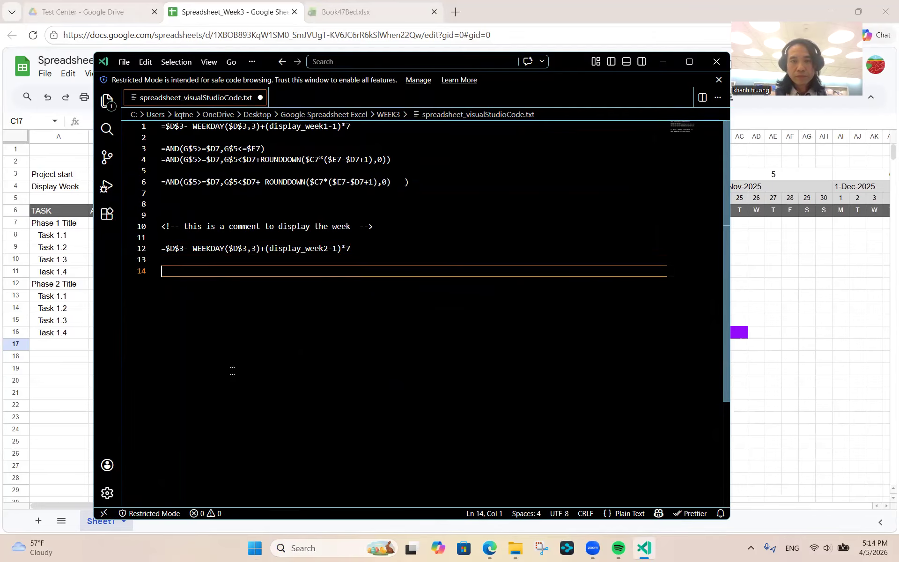
left_click(296, 548)
type("d")
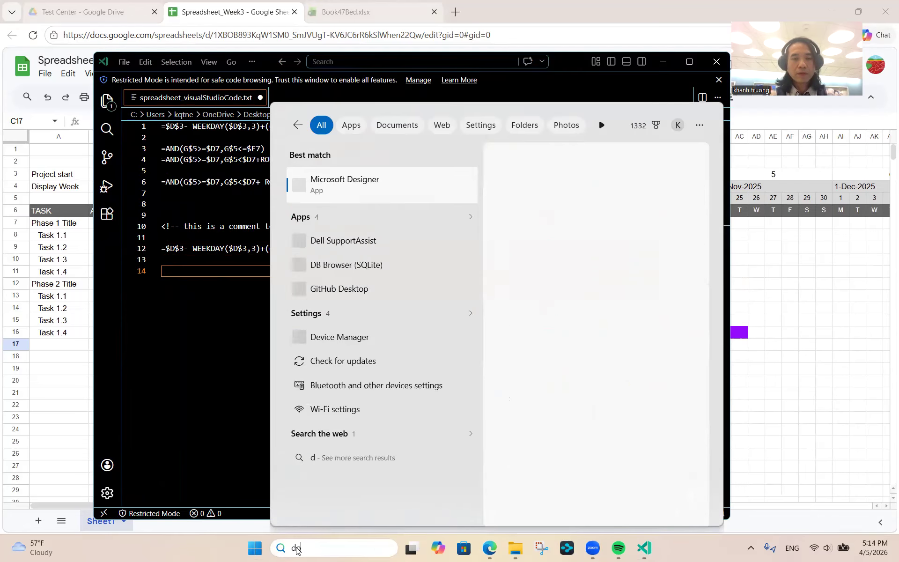
type("oc")
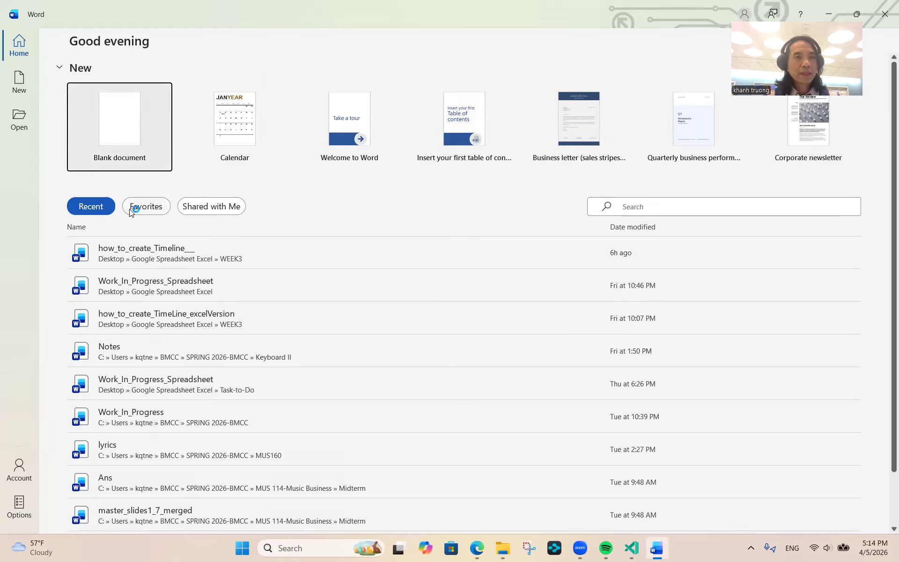
- Create a blank Word document and paste the copied bar formula into it
left_click(123, 151)
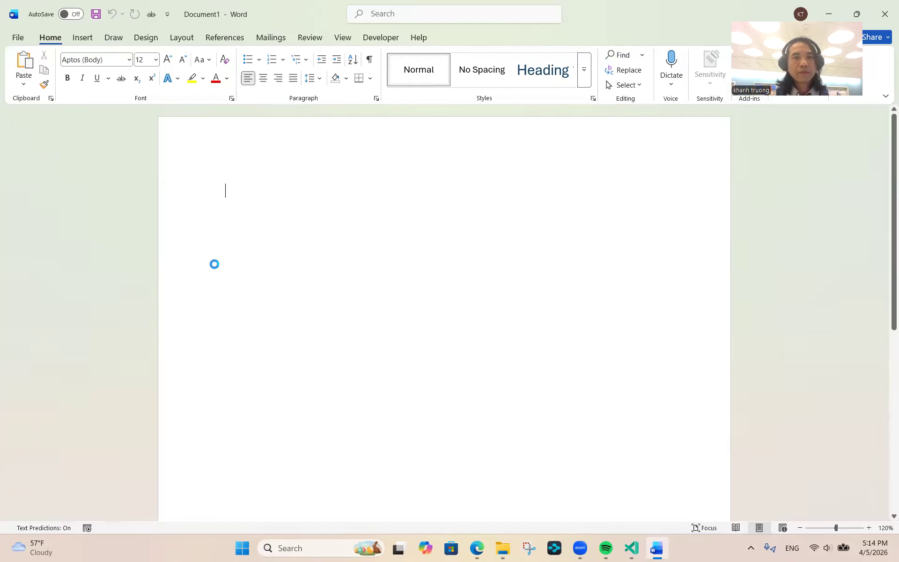
right_click(261, 203)
key("ctrl+v")
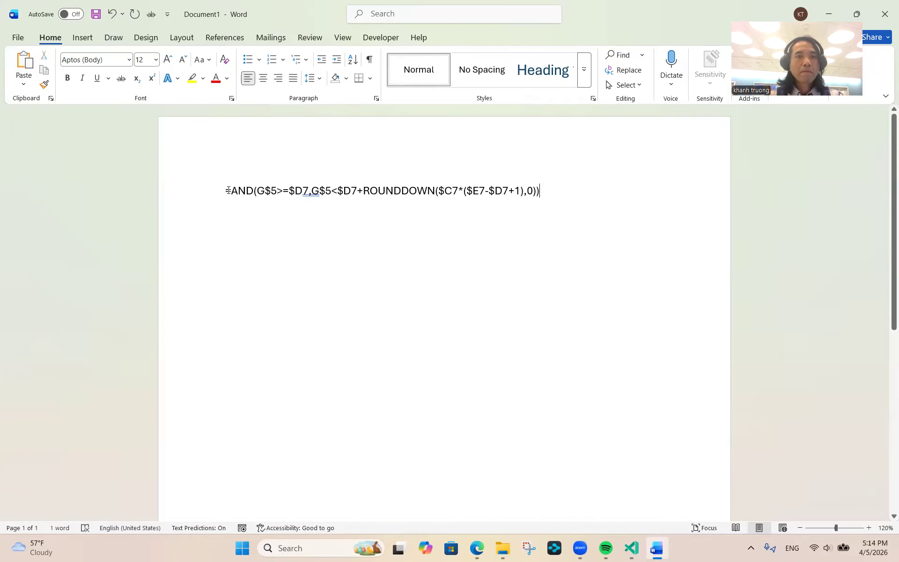
- Enlarge the pasted formula line to 14 pt and minimize Word
left_click_drag(225, 190, 582, 189)
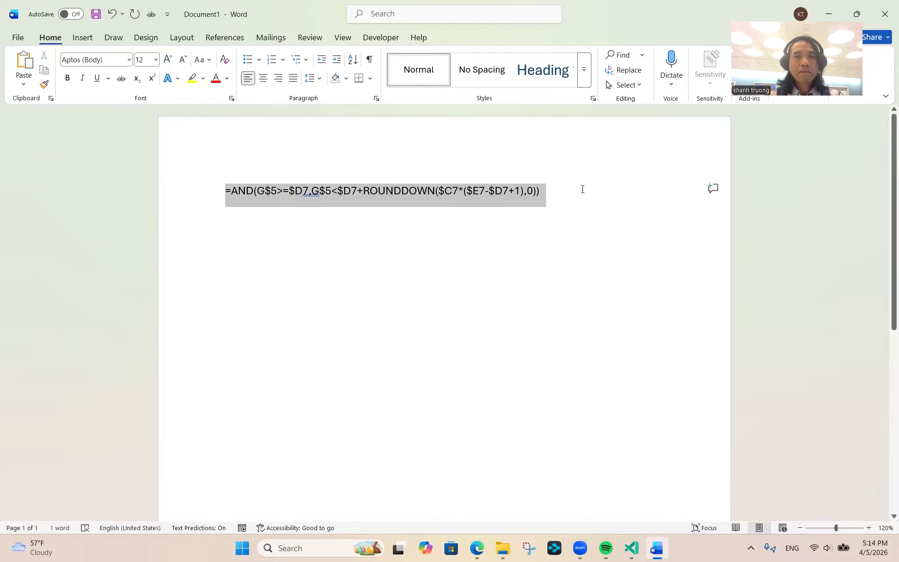
left_click(156, 60)
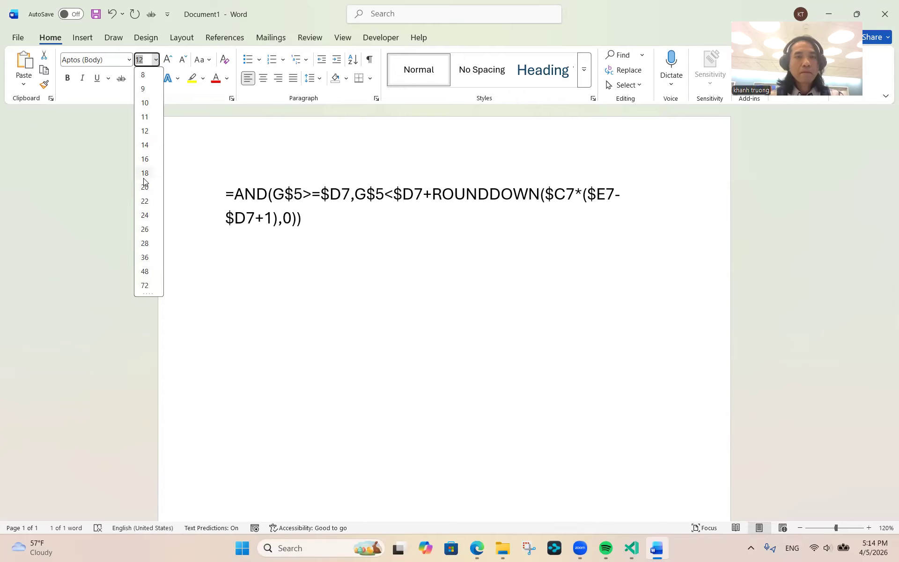
left_click(145, 145)
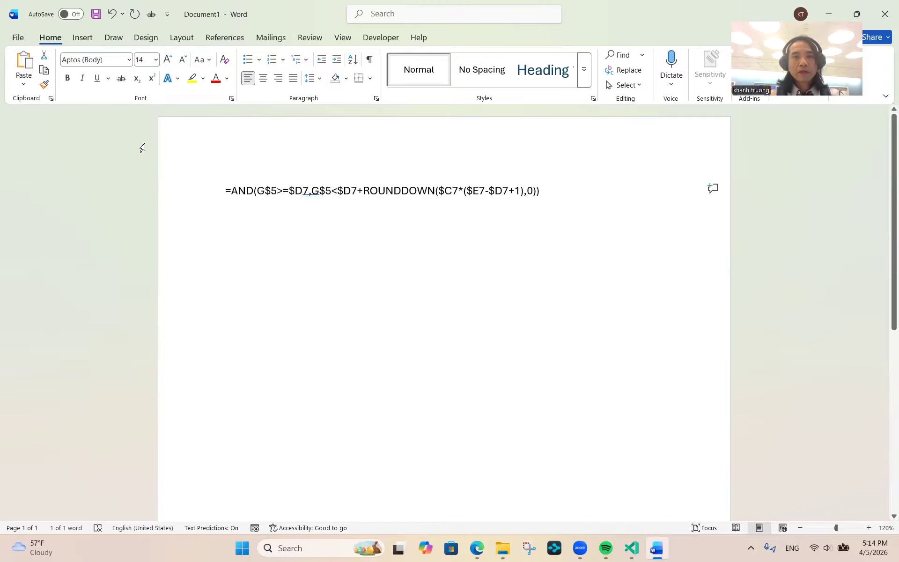
left_click(285, 191)
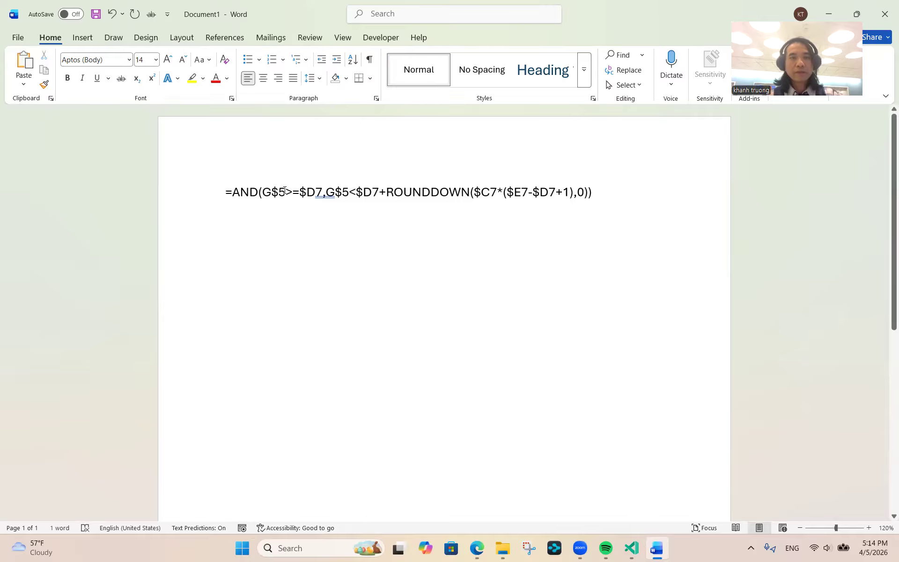
left_click(827, 14)
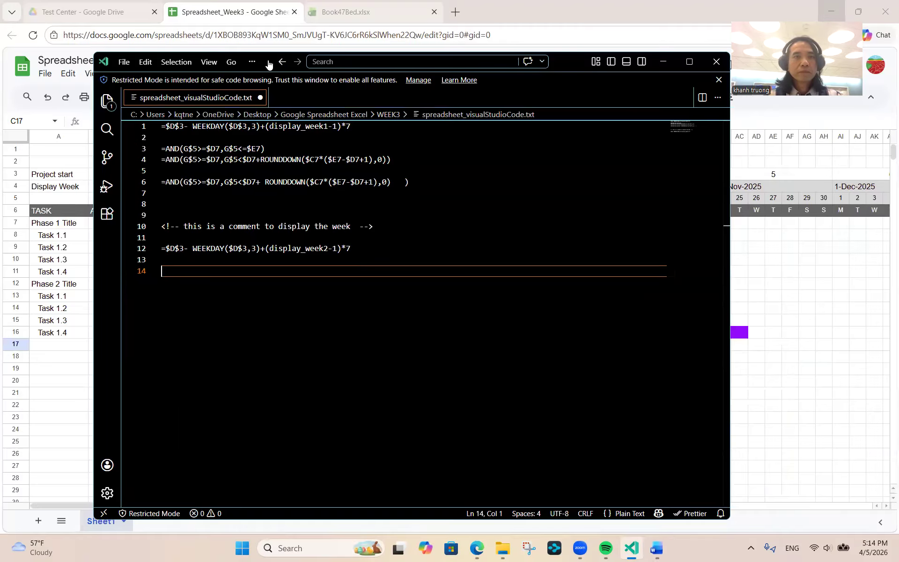
- Minimize the code editor, select timeline cell G7, and bring the Word notes back up
left_click_drag(272, 61, 275, 140)
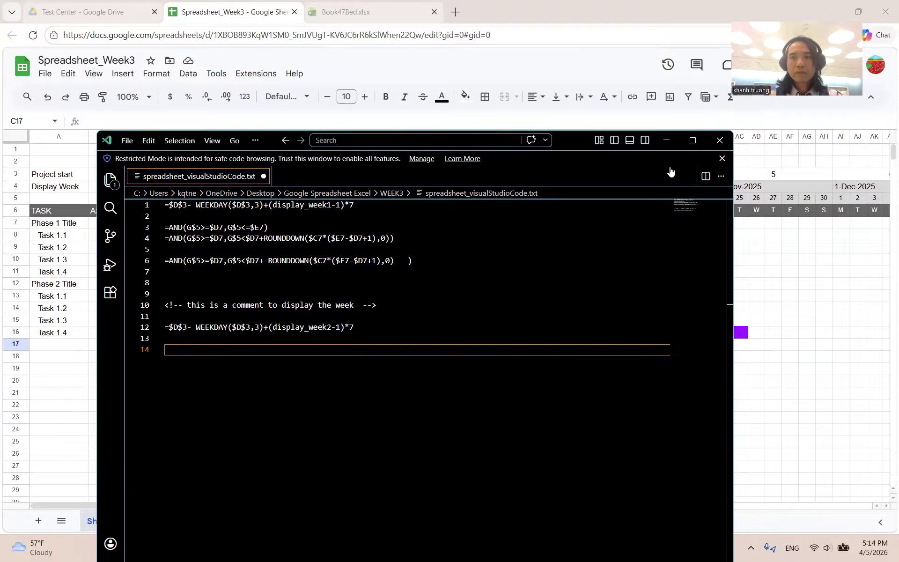
left_click(666, 140)
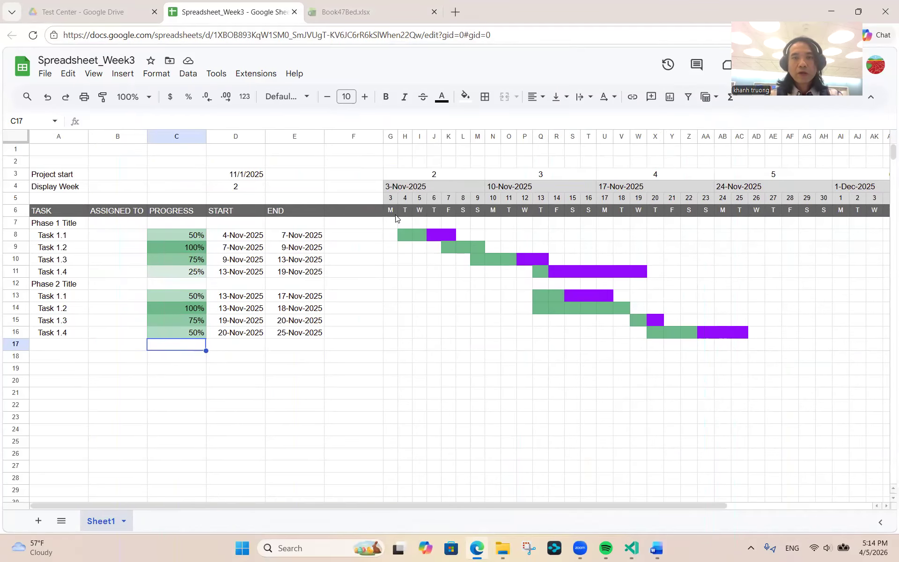
left_click(390, 224)
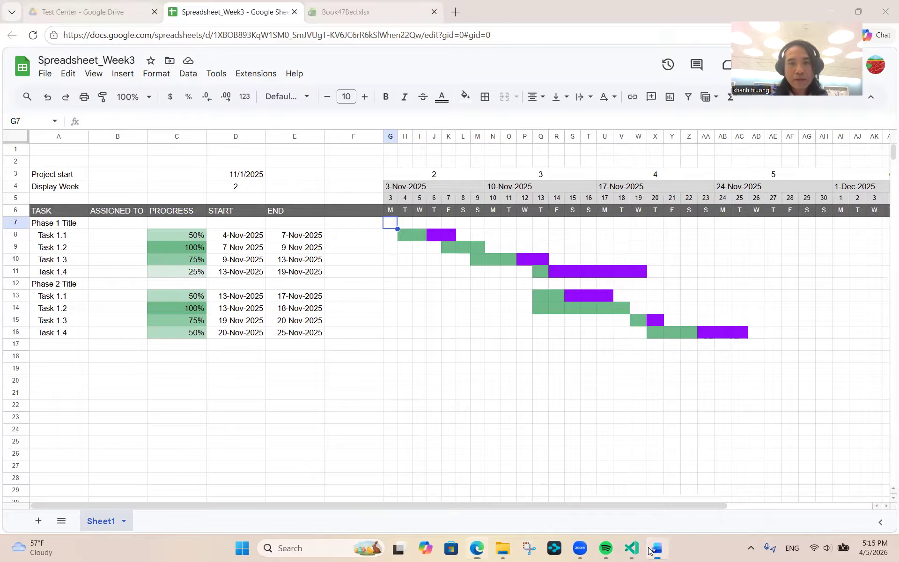
left_click(653, 548)
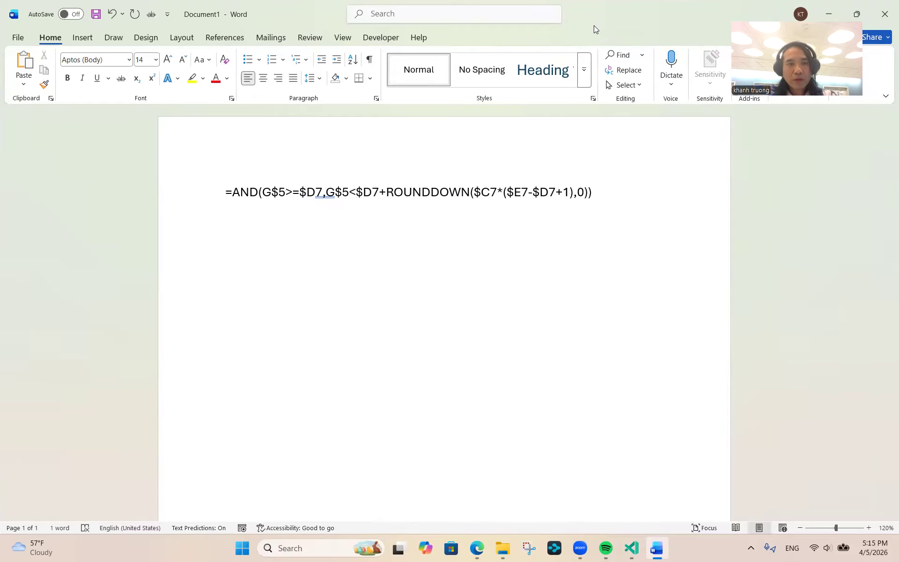
- Shrink the Word window, move it lower, and start a new line with =AND(
key("super+Down")
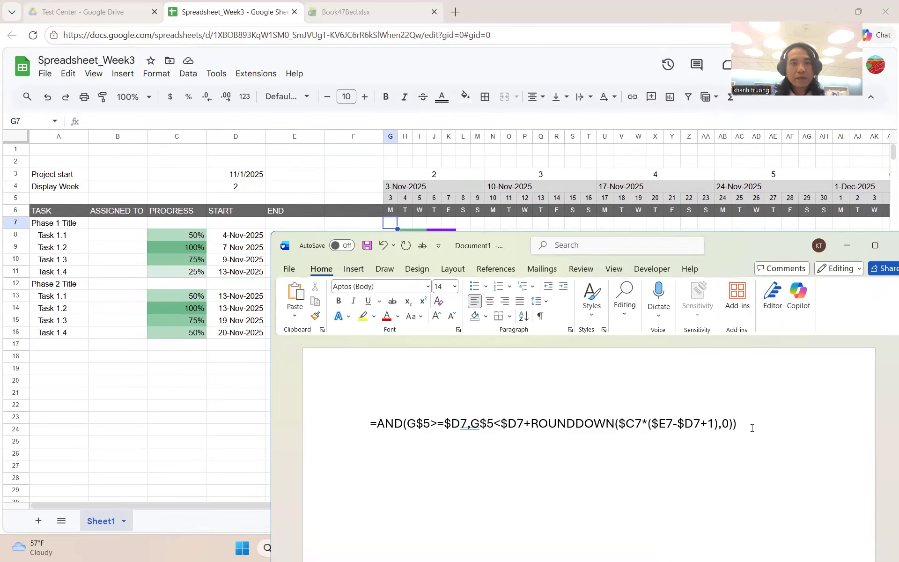
left_click_drag(728, 244, 683, 302)
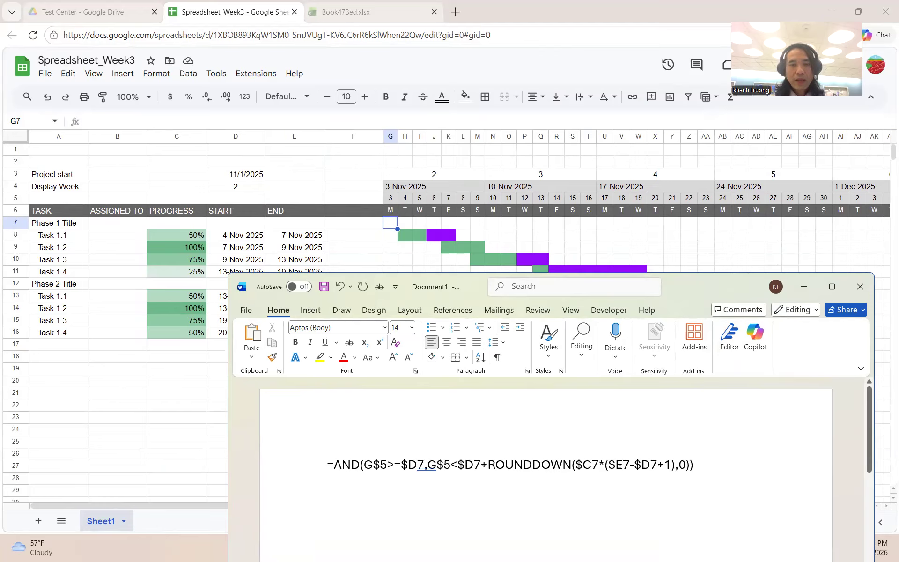
type("=AMD")
key("BackSpace")
key("BackSpace")
type("ND")
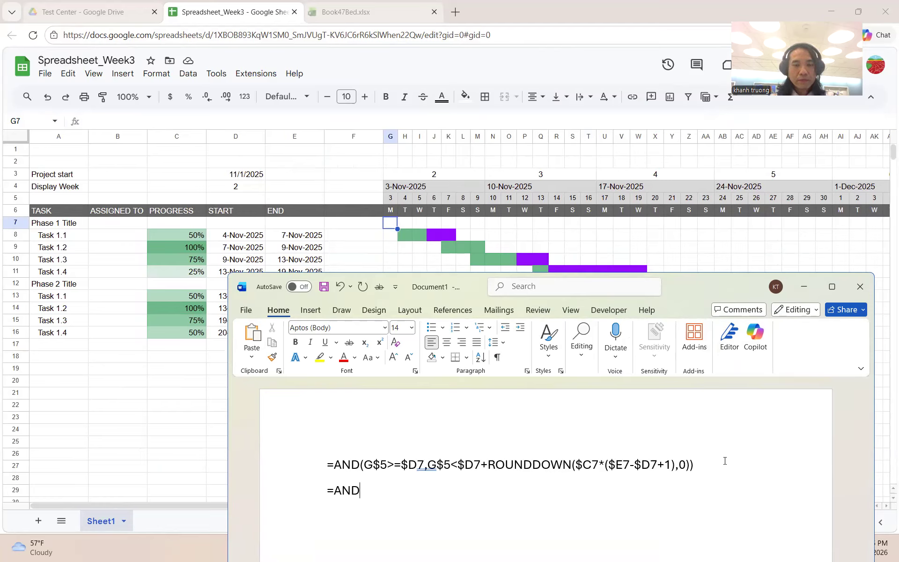
type("(")
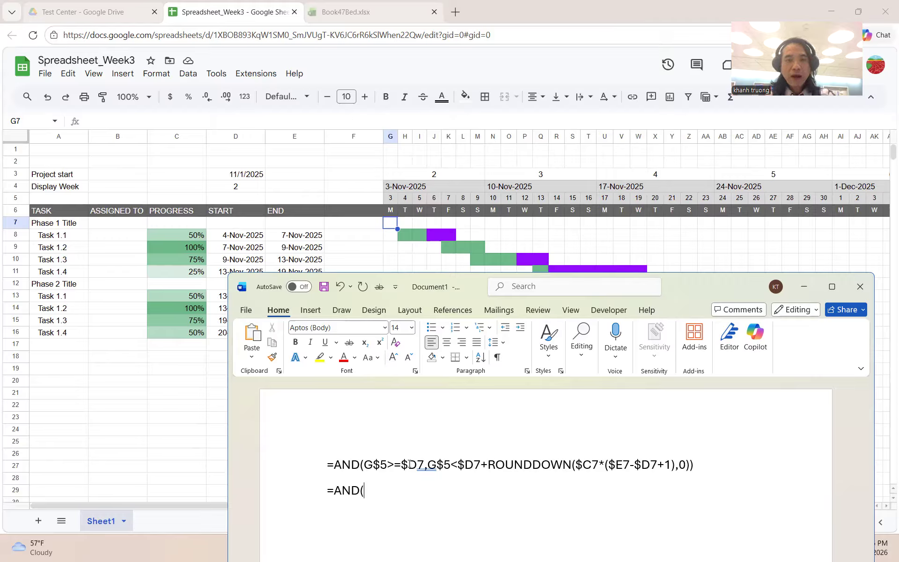
- Complete the new line as =AND(G$5 >=$D7, G$5 < START + NUM_DAYS
type("G$5")
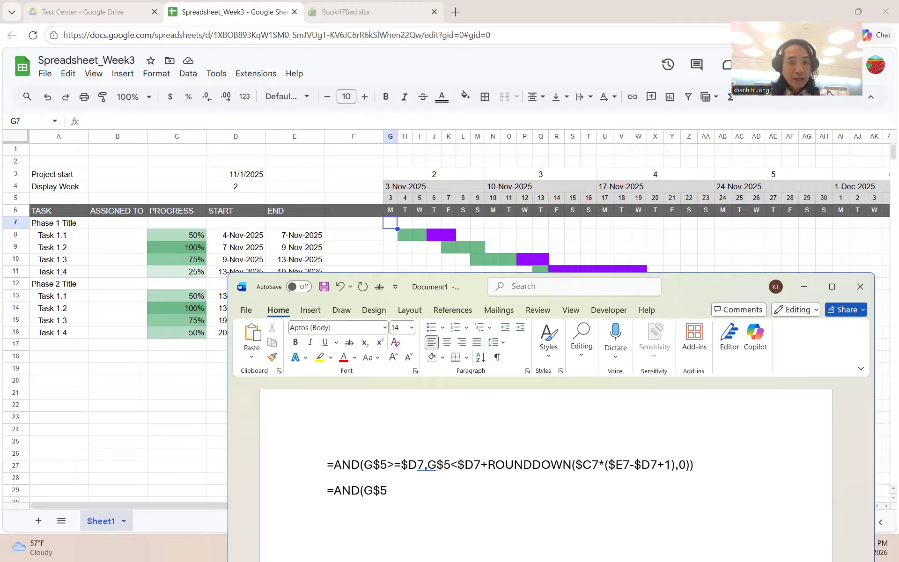
type(" >=")
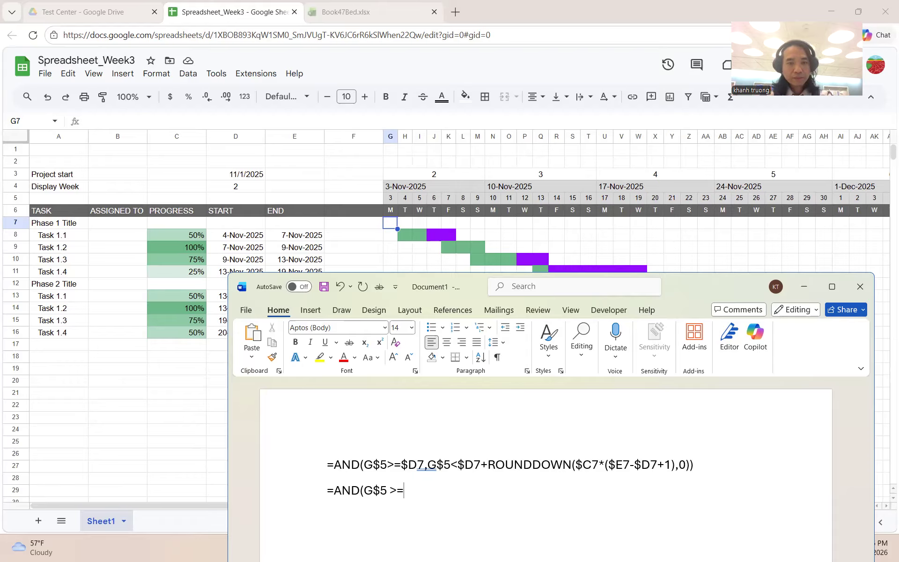
type("$d")
key("BackSpace")
type("D")
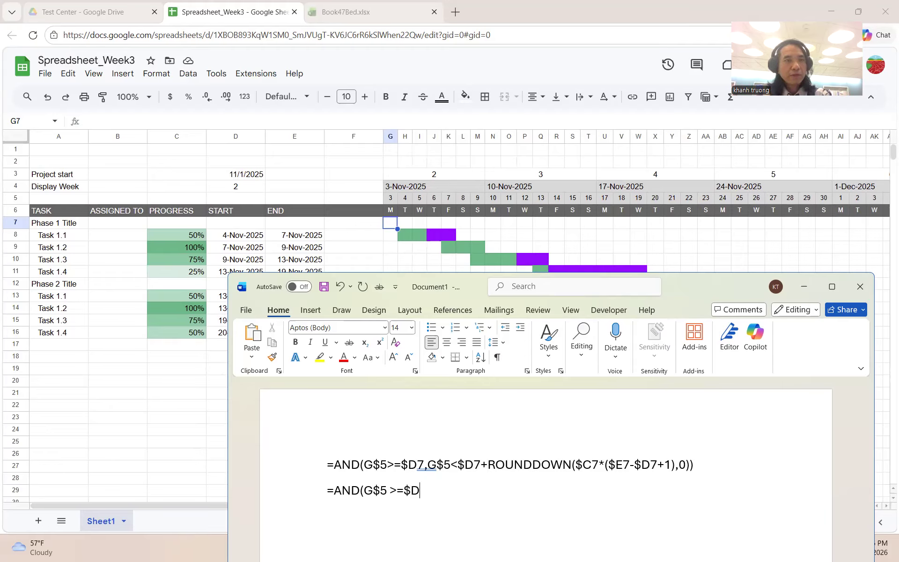
type("7")
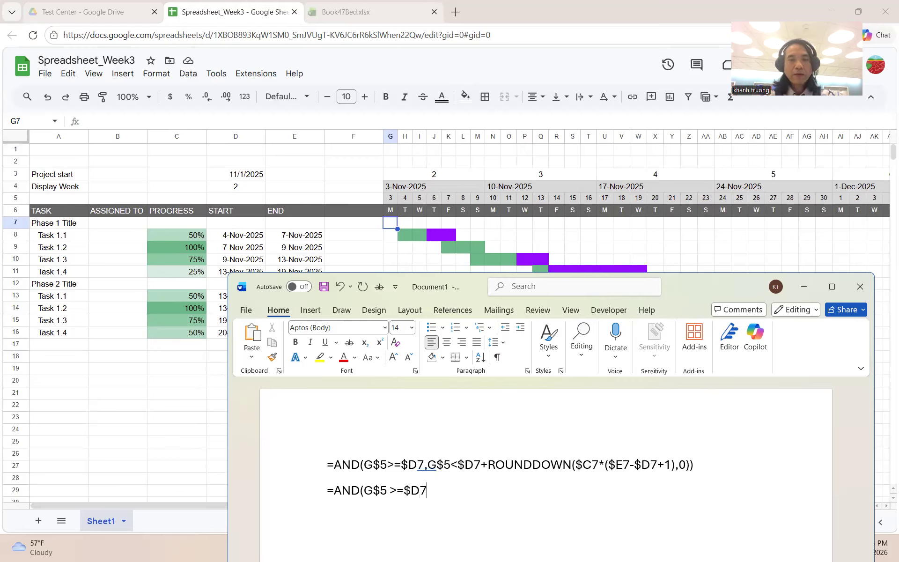
type(", G$5 ")
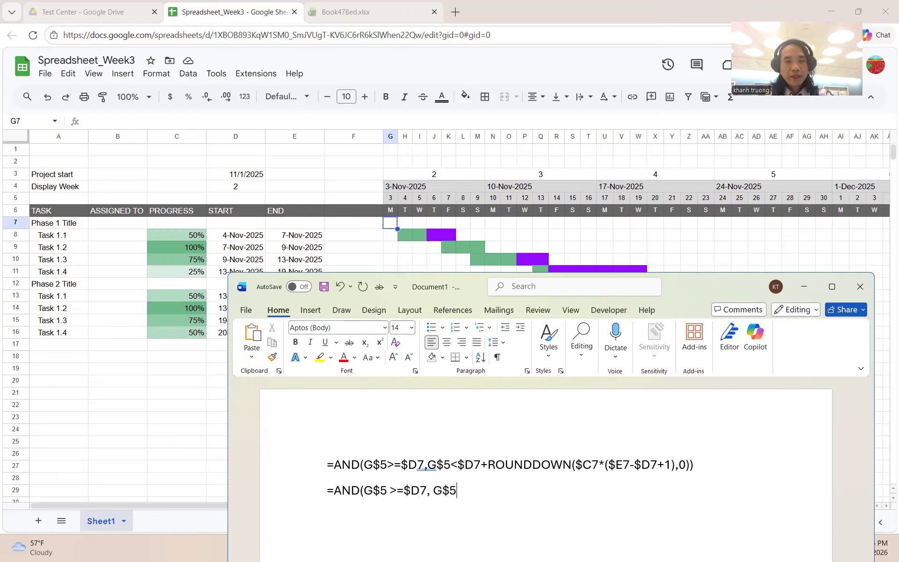
type("< ")
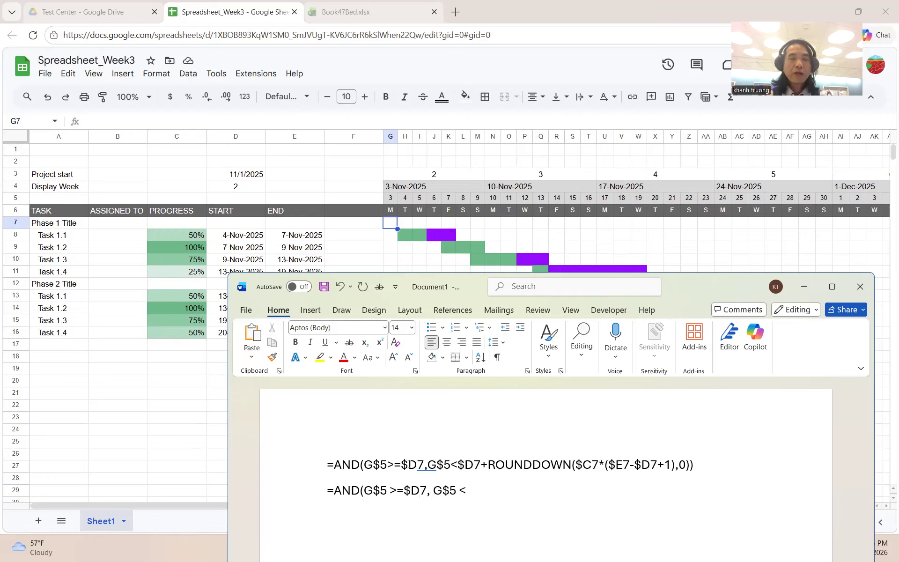
type("END")
key("BackSpace")
key("BackSpace")
key("BackSpace")
type("END")
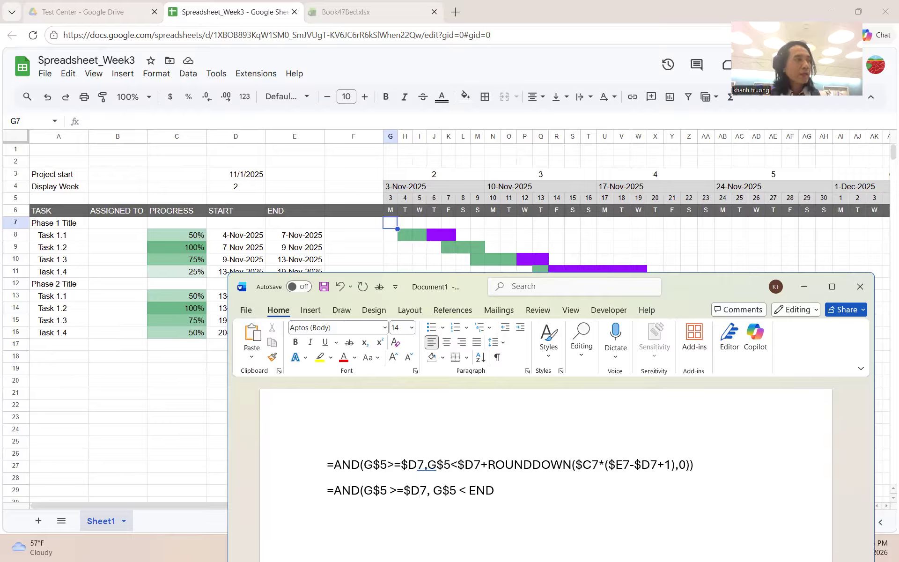
key("BackSpace")
key("BackSpace")
key("BackSpace")
type("START")
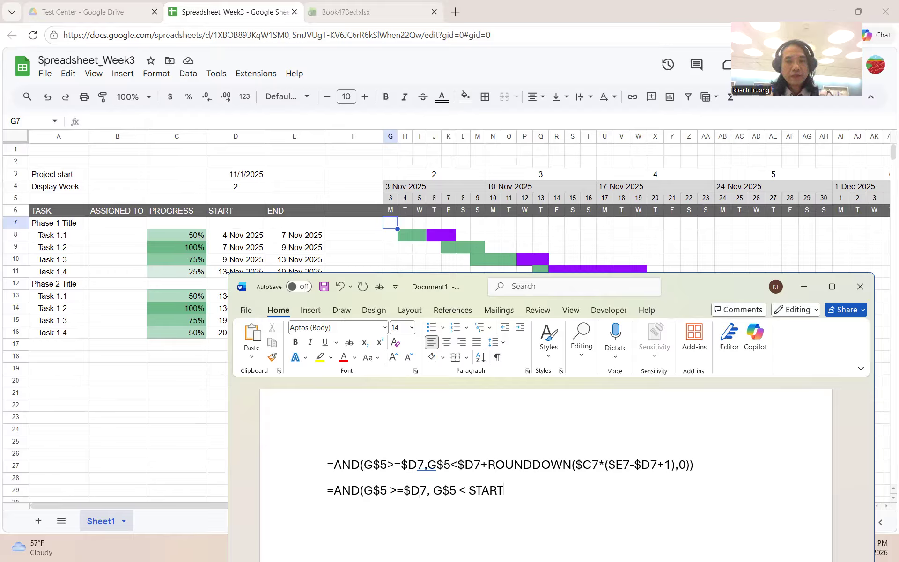
type(" + ")
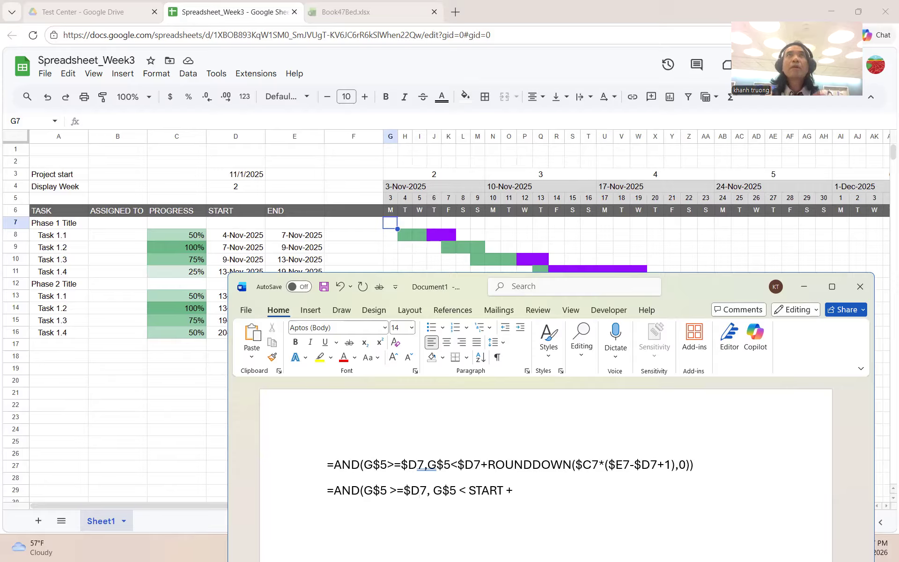
type("NUMBER")
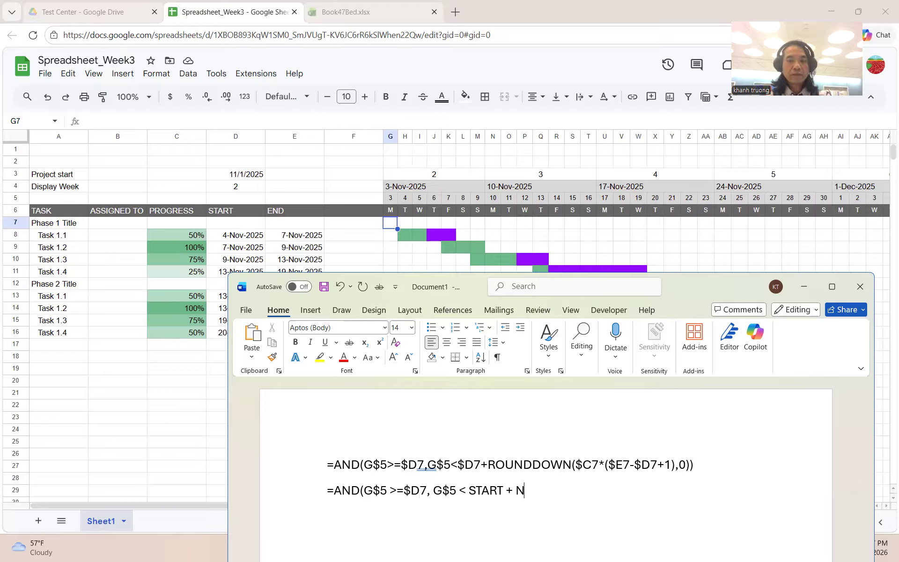
key("BackSpace")
key("BackSpace")
key("BackSpace")
type("_DAYS")
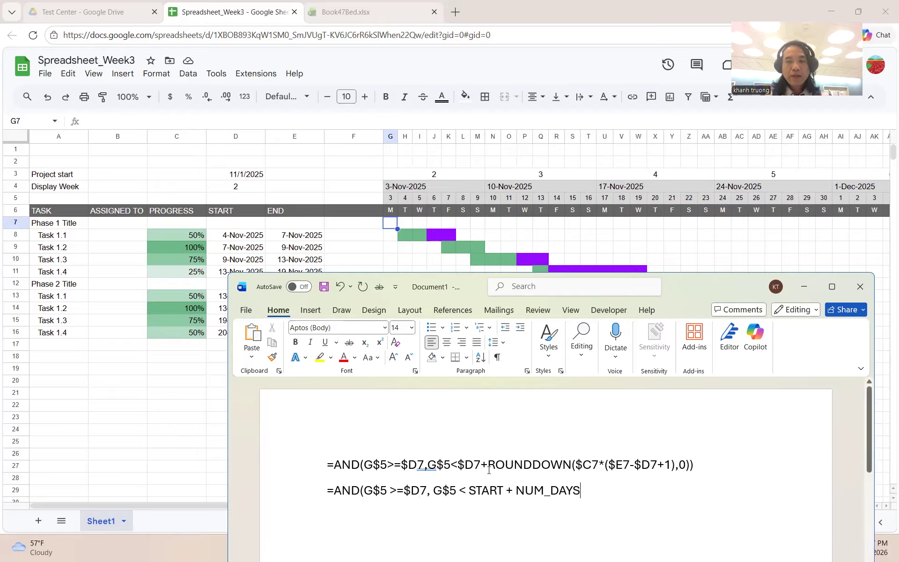
- Highlight the $C7 reference and ROUNDDOWN in the original formula for comparison
left_click_drag(597, 461, 585, 464)
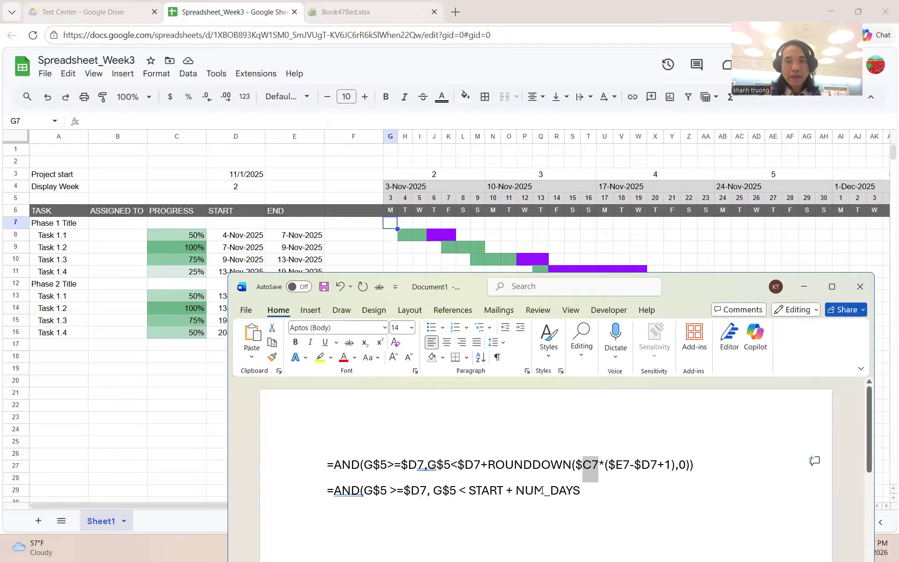
left_click_drag(488, 460, 570, 464)
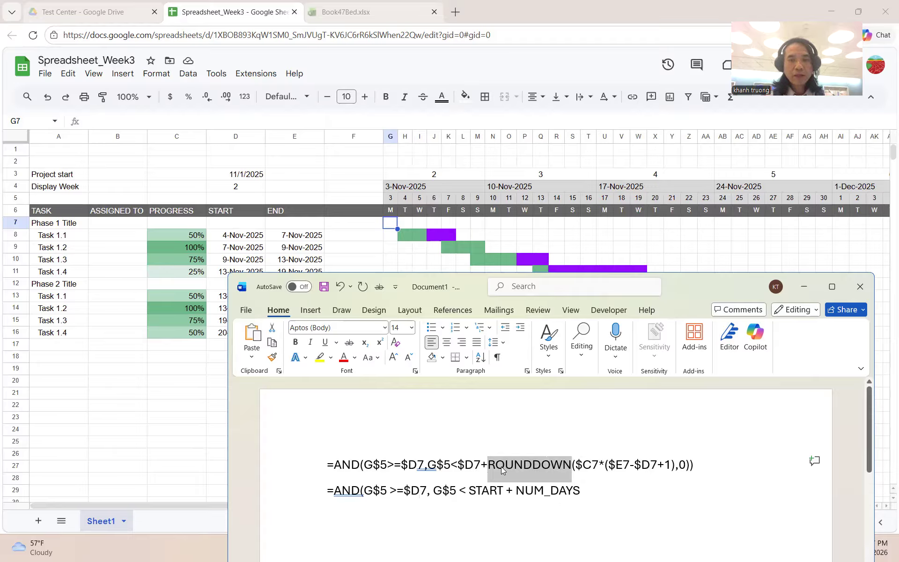
left_click(362, 464)
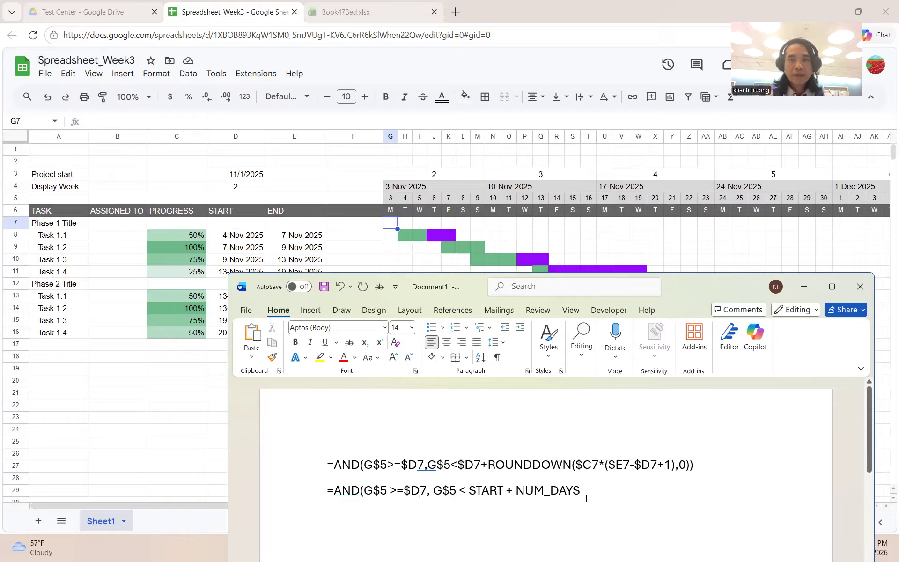
- Minimize Word and view Book47Bed.xlsx's Gantt bars, selecting the Stakeholder Analysis label
left_click(793, 291)
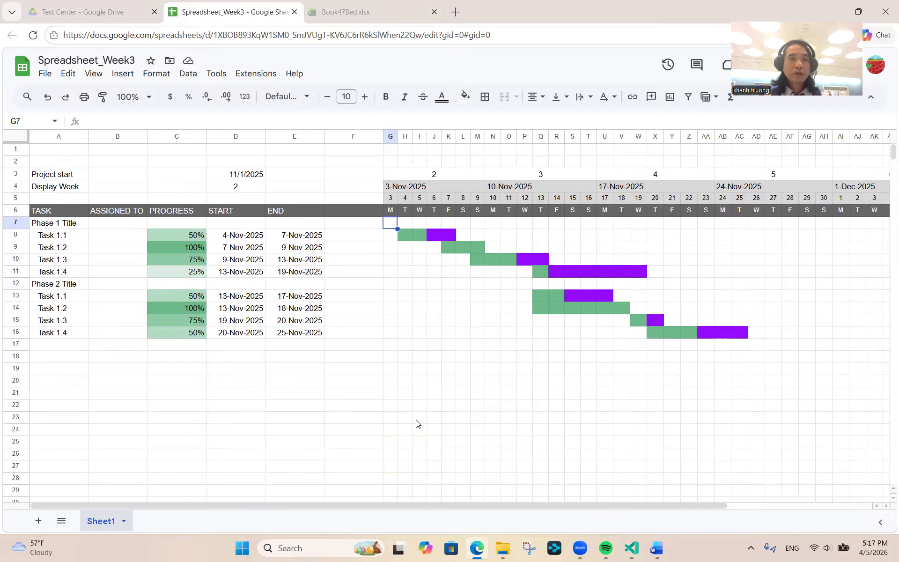
left_click(351, 11)
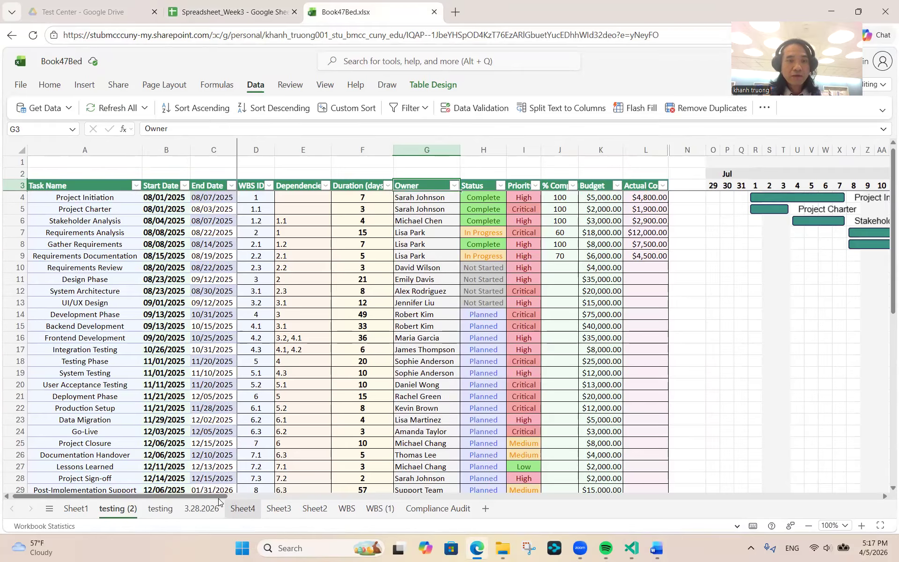
left_click_drag(222, 495, 335, 457)
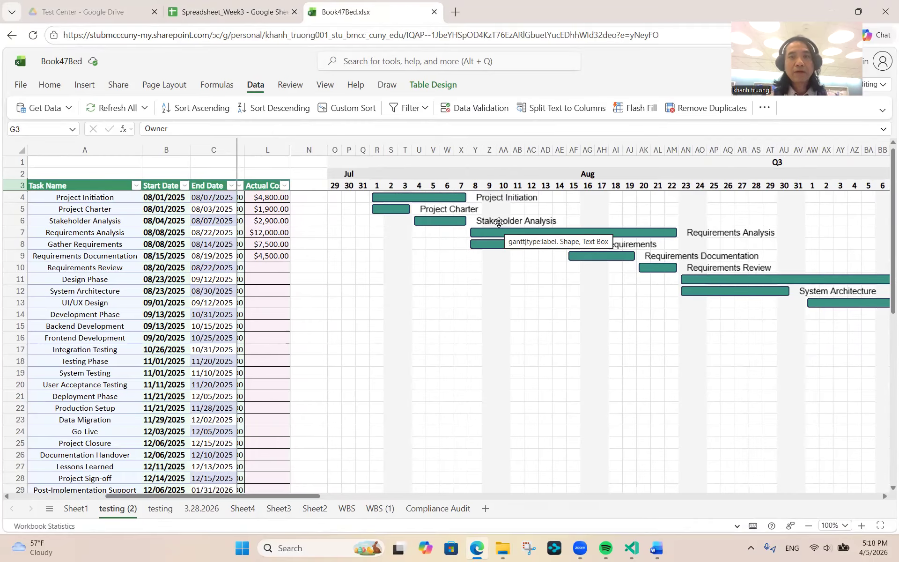
left_click(498, 225)
left_click(258, 13)
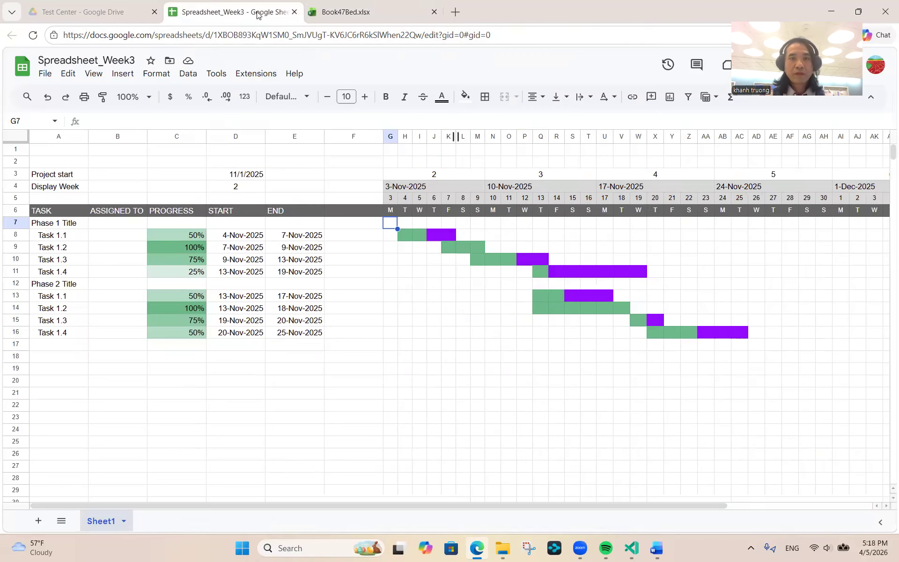
left_click(464, 238)
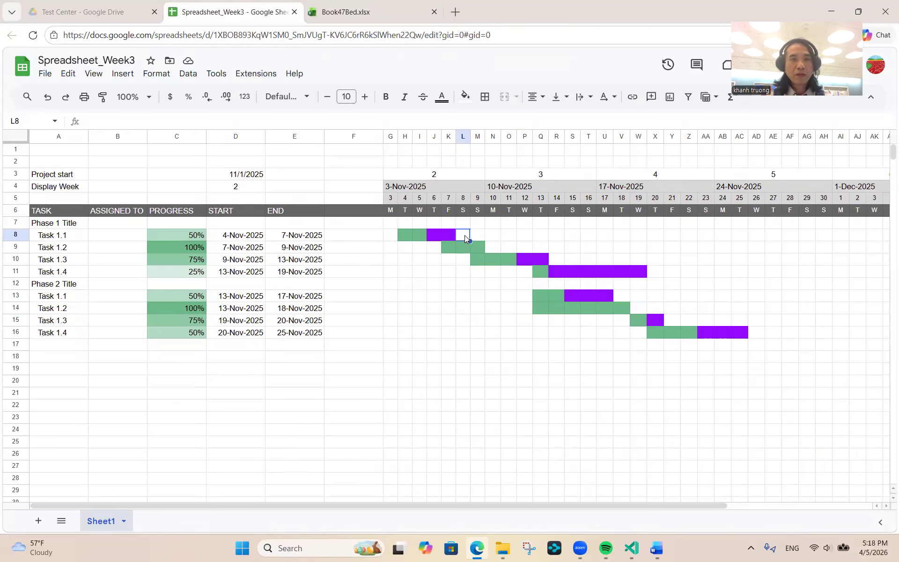
type("=")
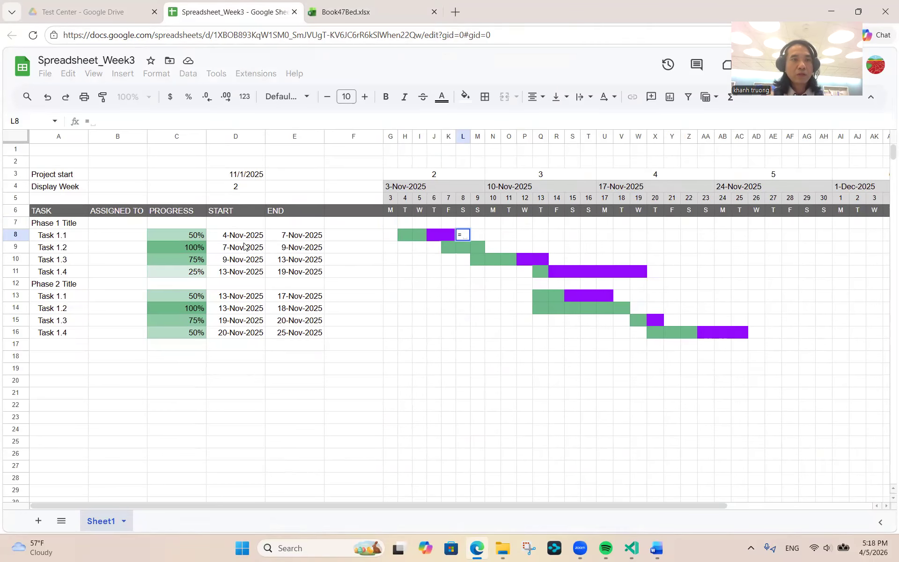
left_click(79, 235)
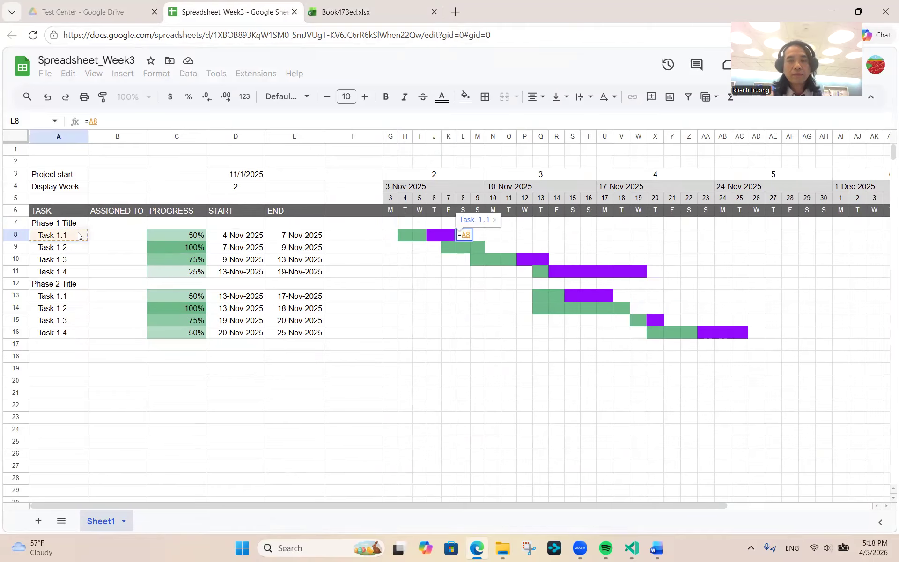
key("Return")
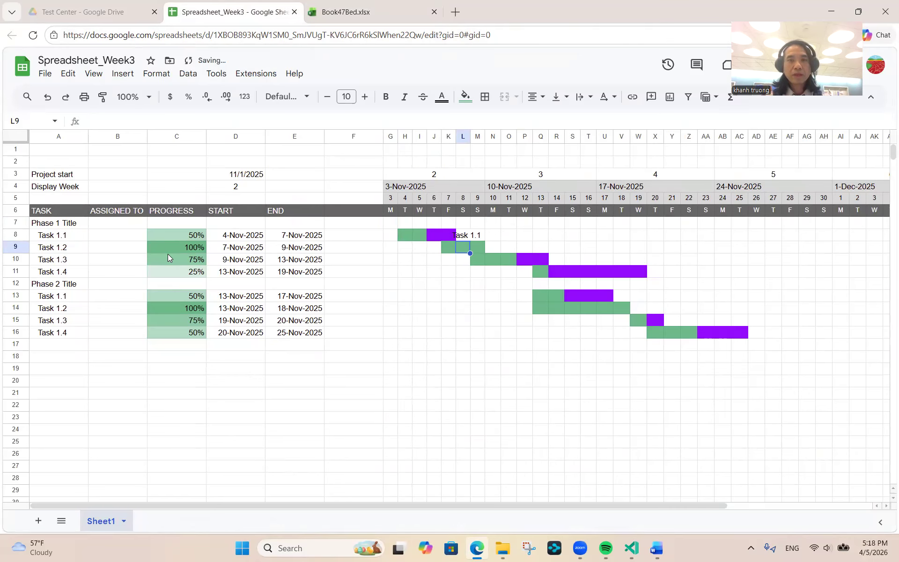
key("Up")
key("Delete")
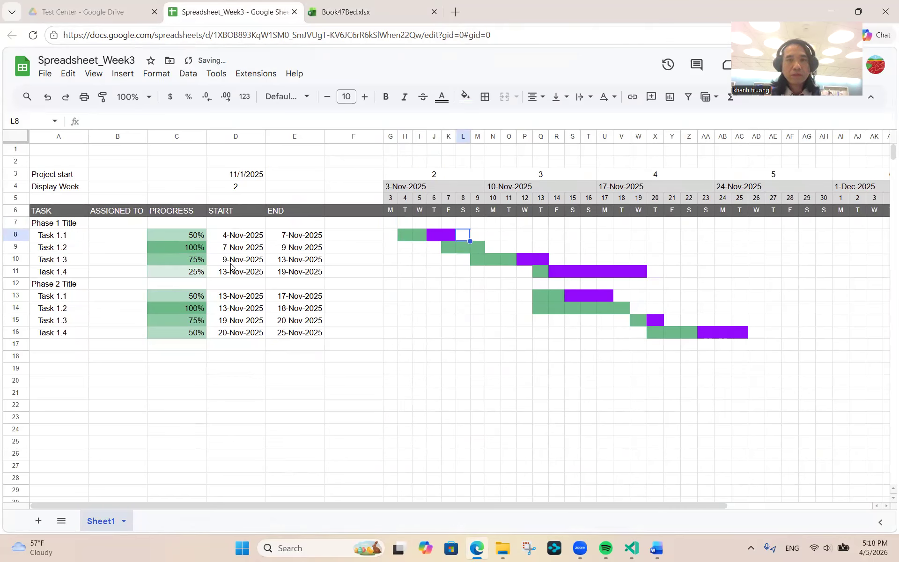
left_click(475, 239)
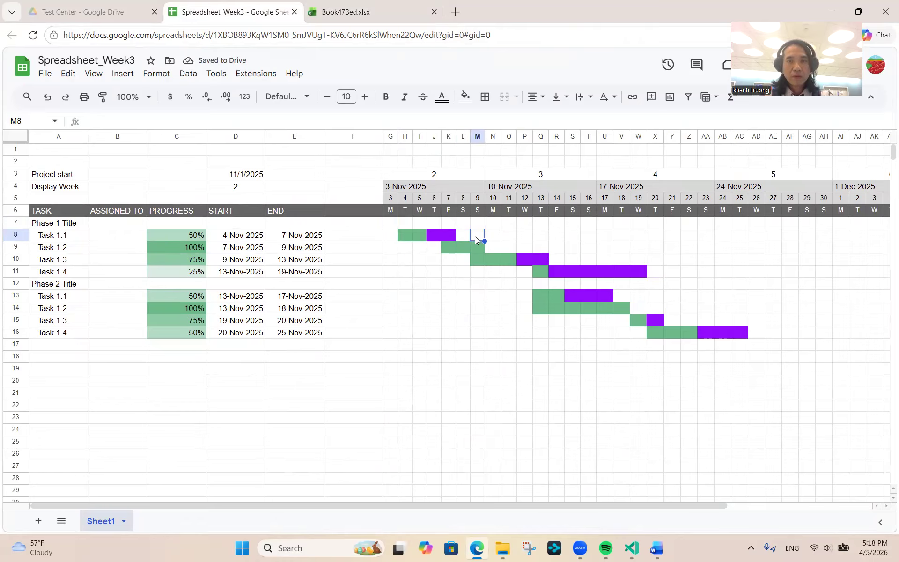
type("=")
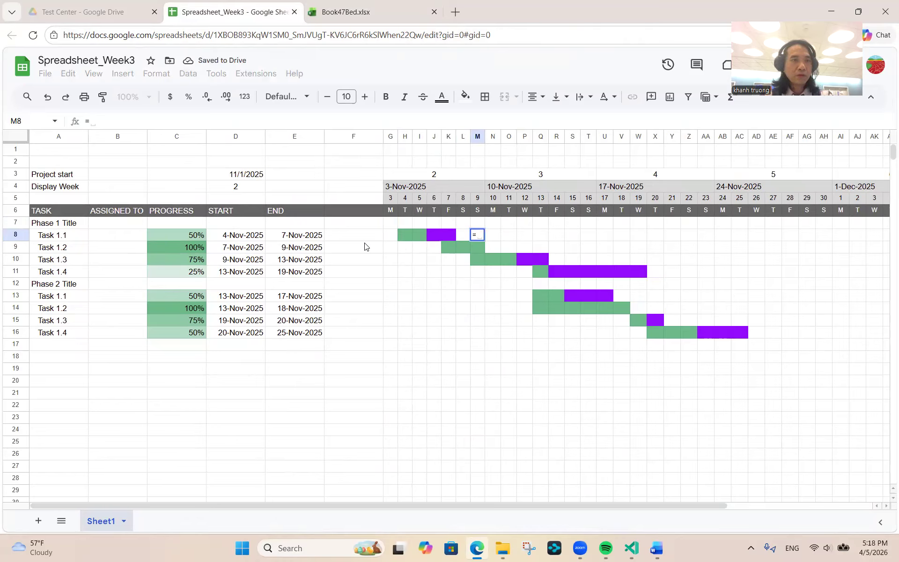
left_click(40, 242)
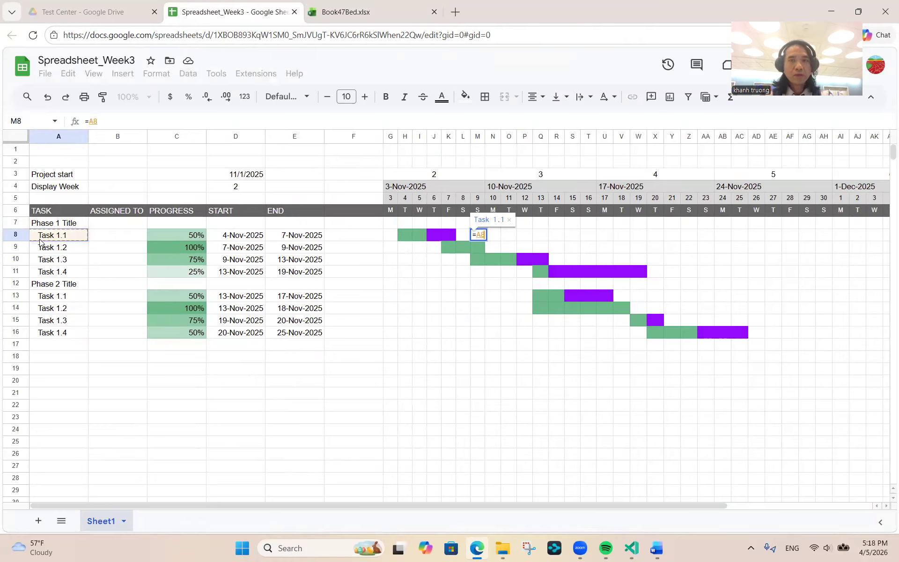
key("Return")
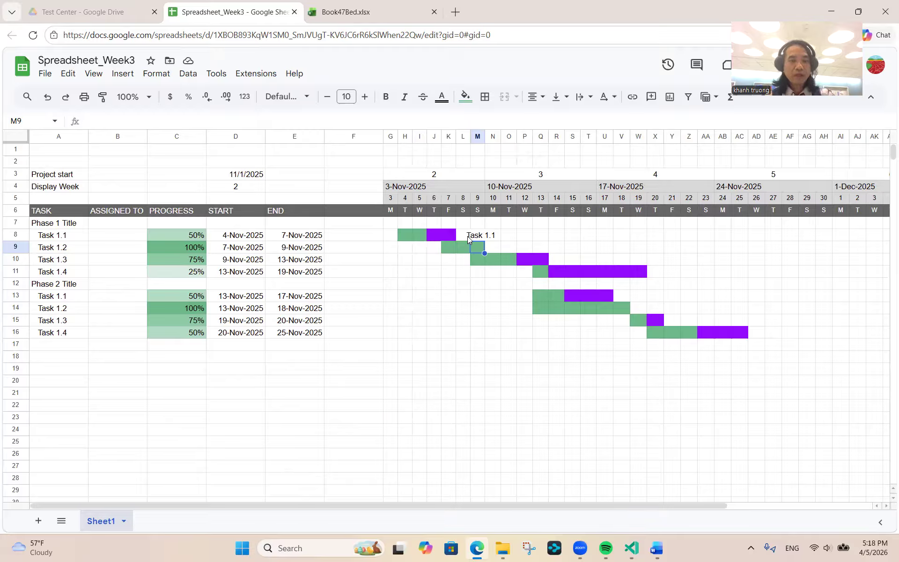
key("ctrl+z")
mouse_move(494, 296)
left_mouse_down()
mouse_move(340, 284)
mouse_move(383, 289)
left_mouse_up()
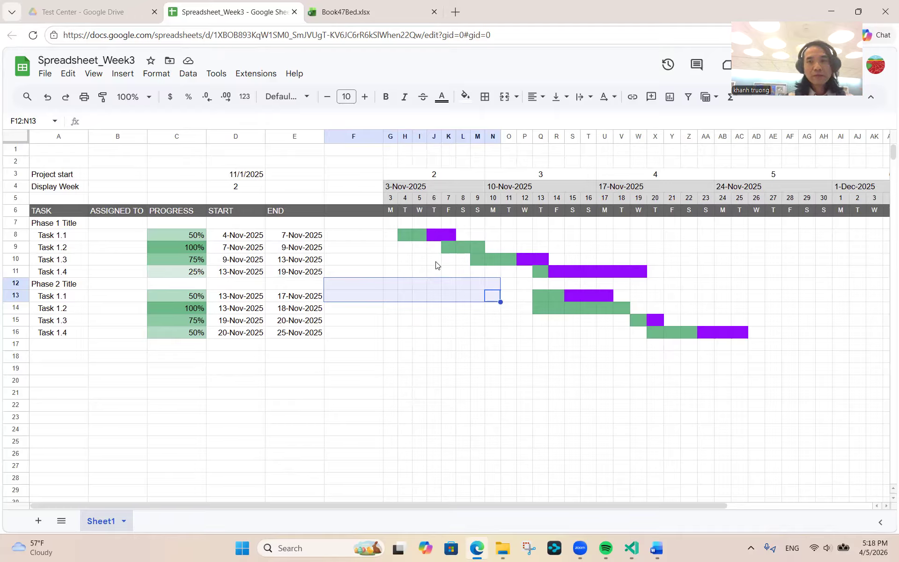
- Set the Display Week in D4 to 5
left_click(448, 283)
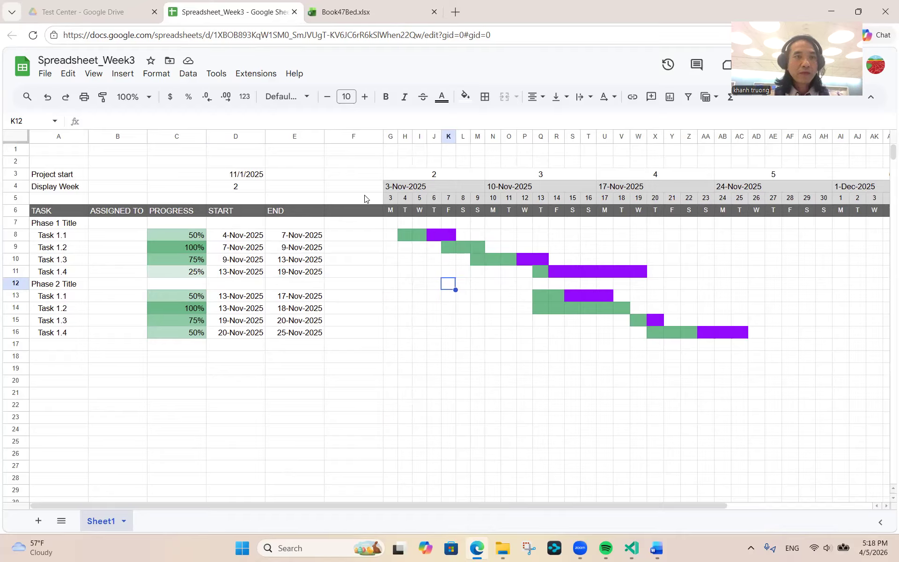
left_click(243, 191)
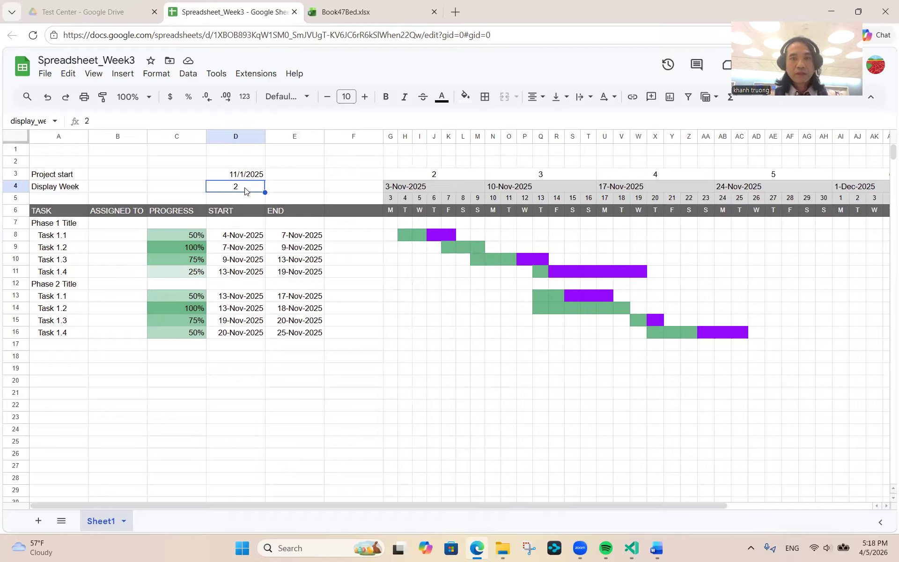
type("5")
key("Return")
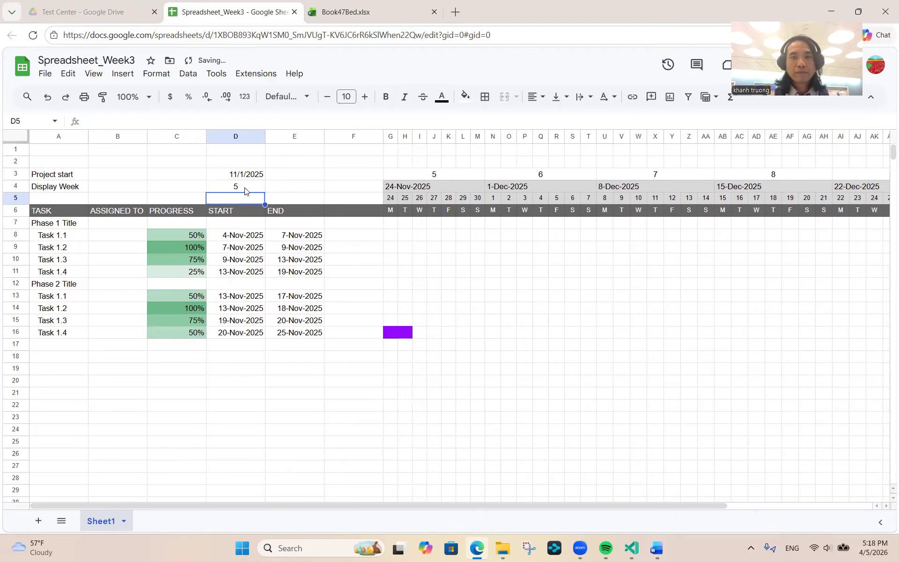
left_click(219, 191)
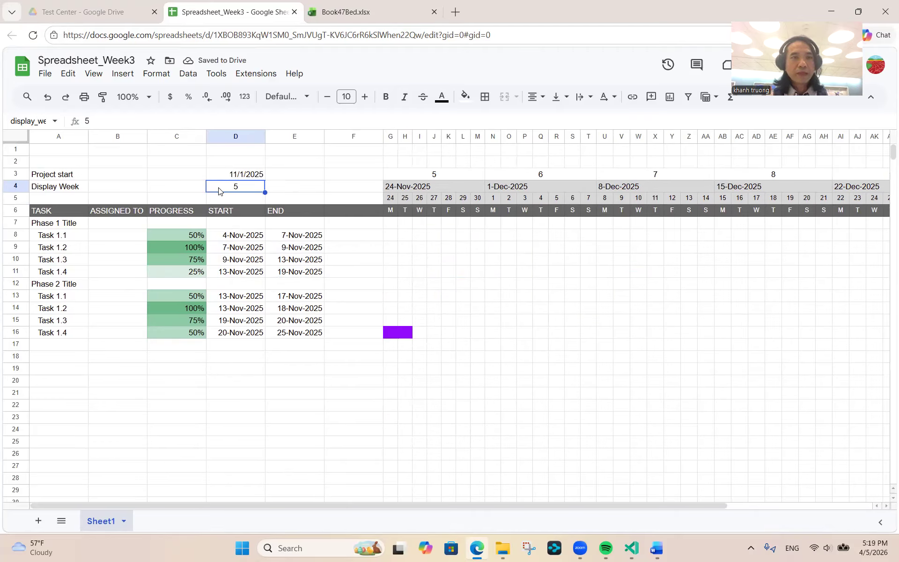
- Set the project start to 1/26/2026 and the display week to 1
left_click(231, 175)
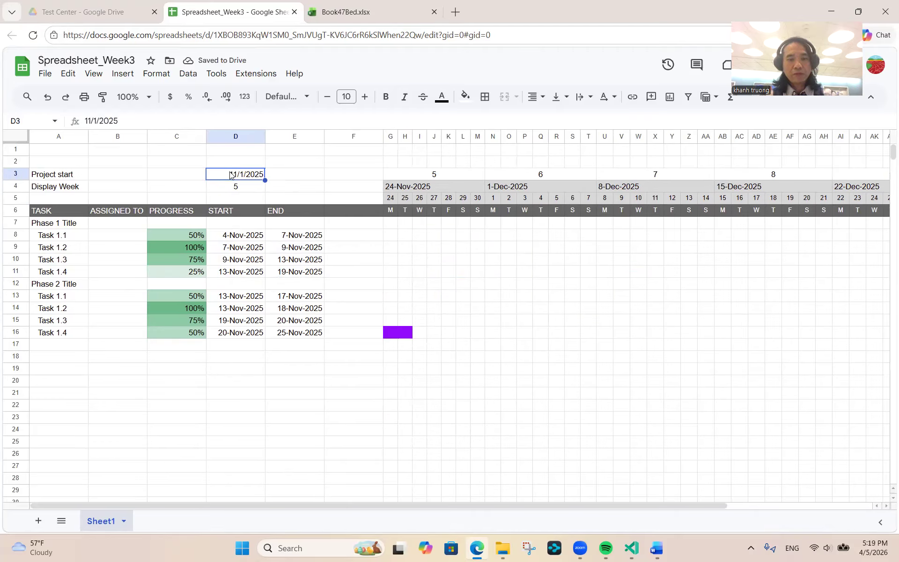
type("3")
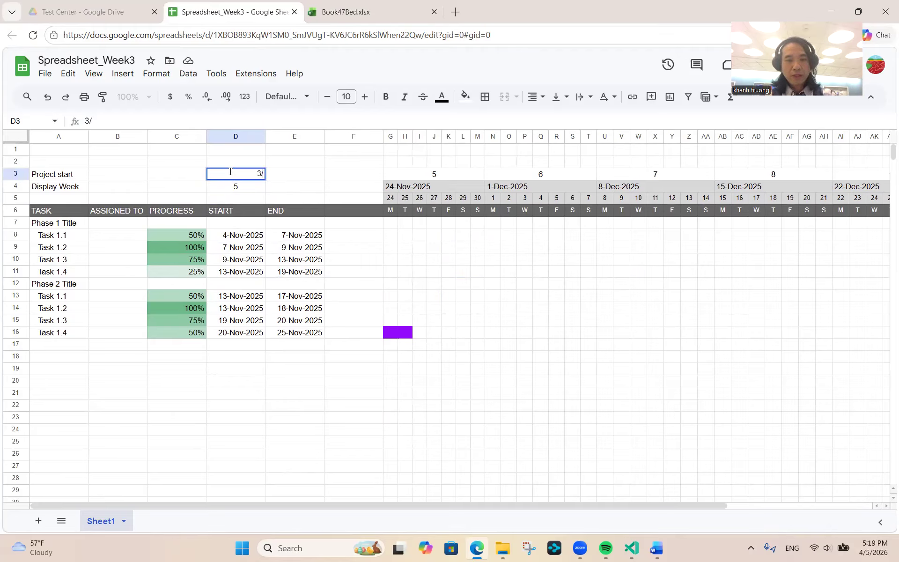
type("/")
key("BackSpace")
key("BackSpace")
type("1/26/2026")
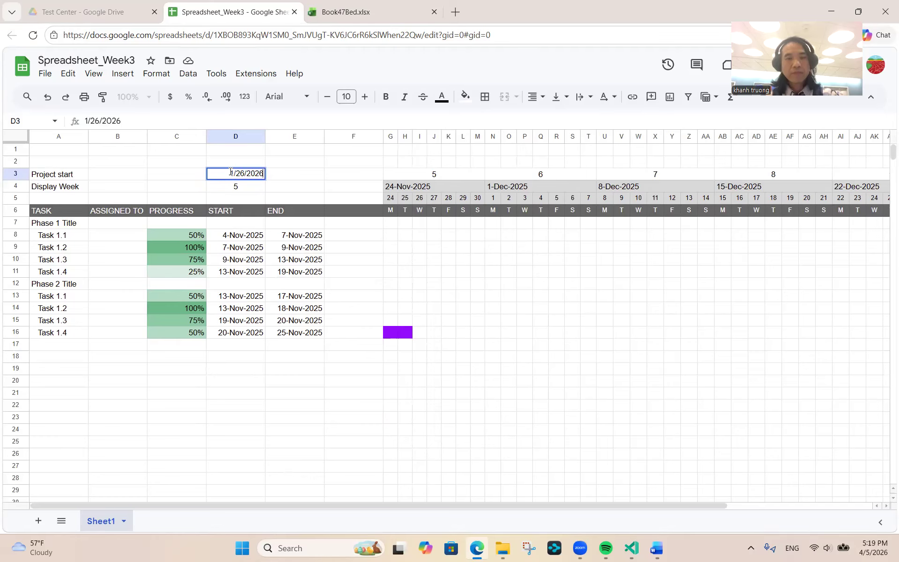
key("Return")
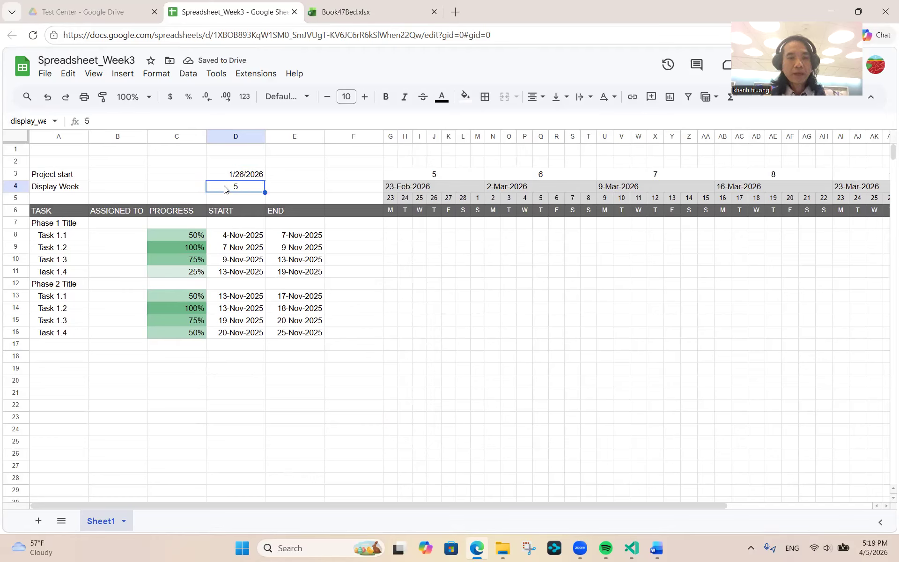
type("1")
key("Return")
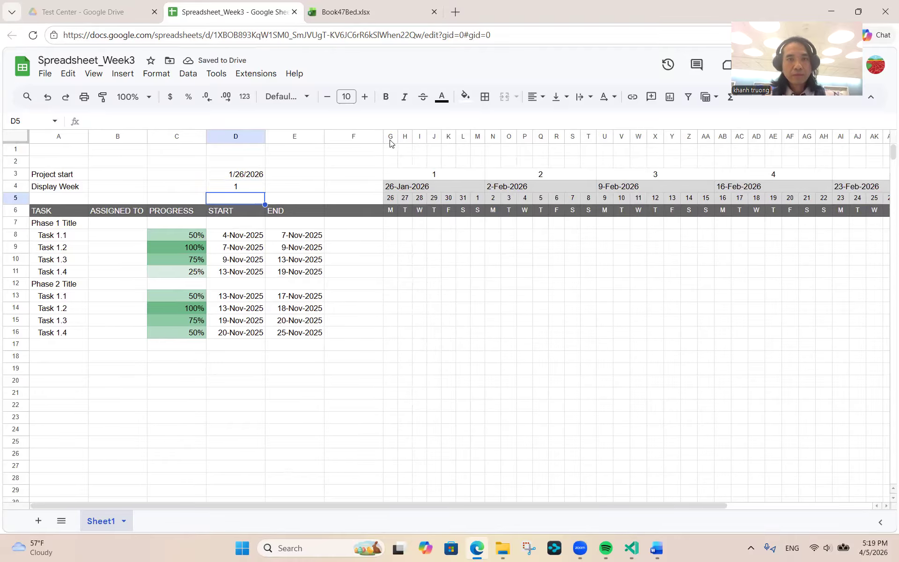
- Narrow column F, adjust column B, and narrow the PROGRESS column C
left_click_drag(383, 137, 340, 137)
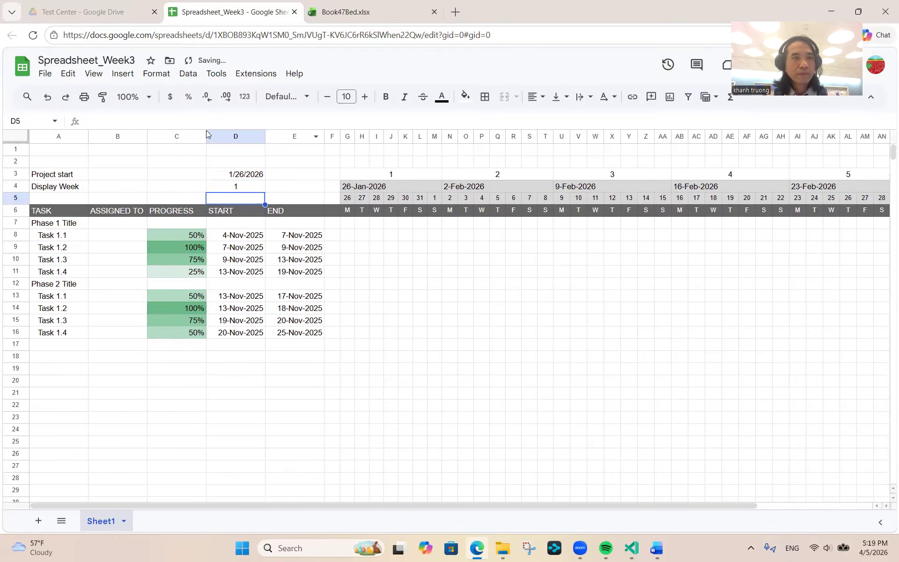
mouse_move(147, 136)
left_mouse_down()
mouse_move(116, 137)
mouse_move(146, 137)
left_mouse_up()
left_click_drag(204, 136, 154, 139)
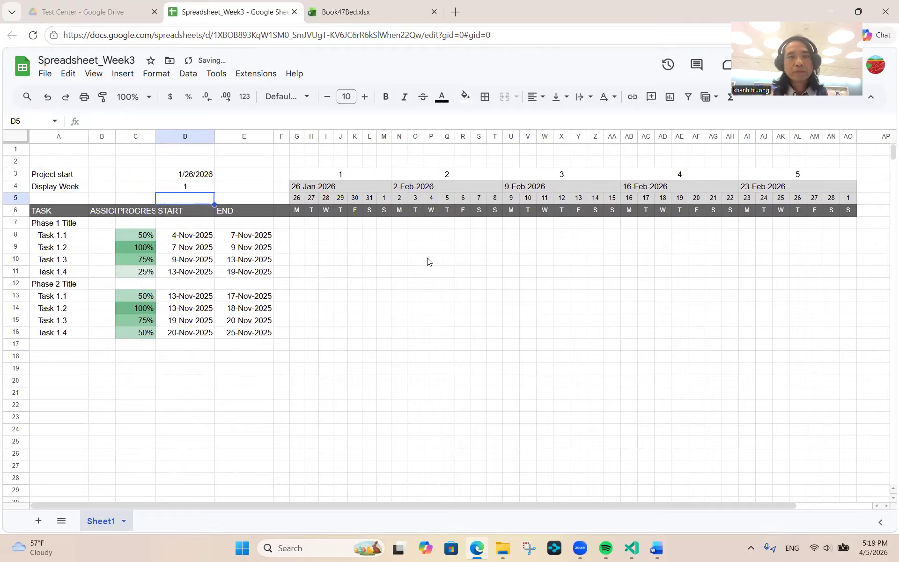
- Set the display week to 4 and inspect the first timeline date formula
left_click(196, 187)
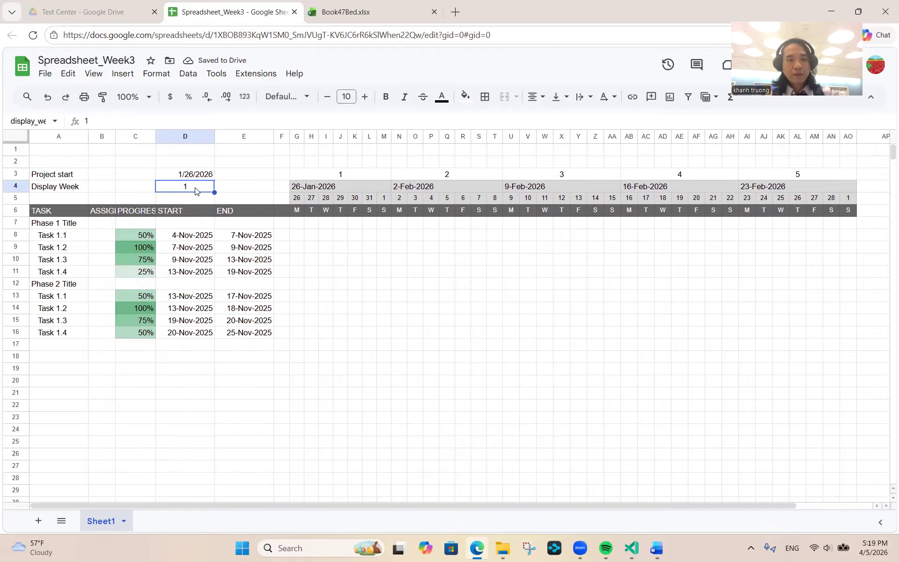
type("4")
key("Return")
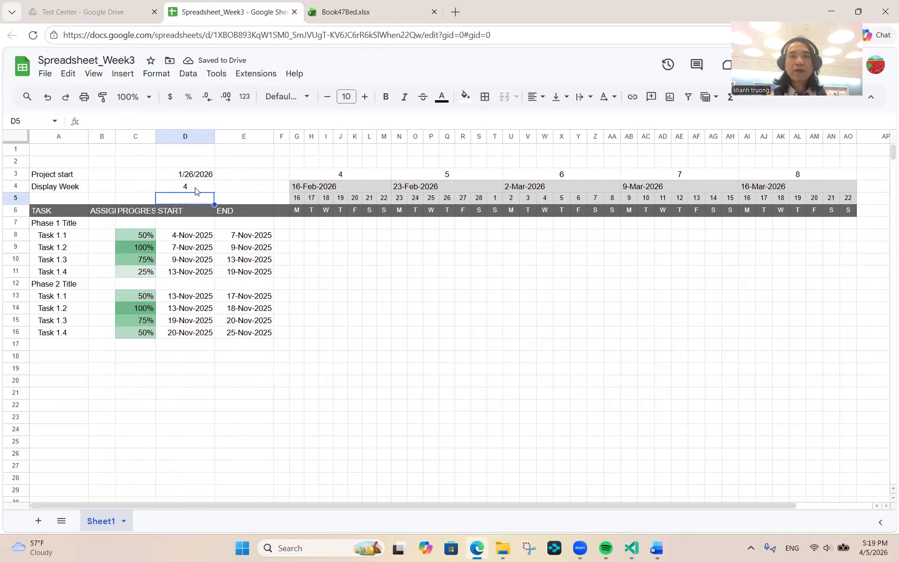
left_click(293, 198)
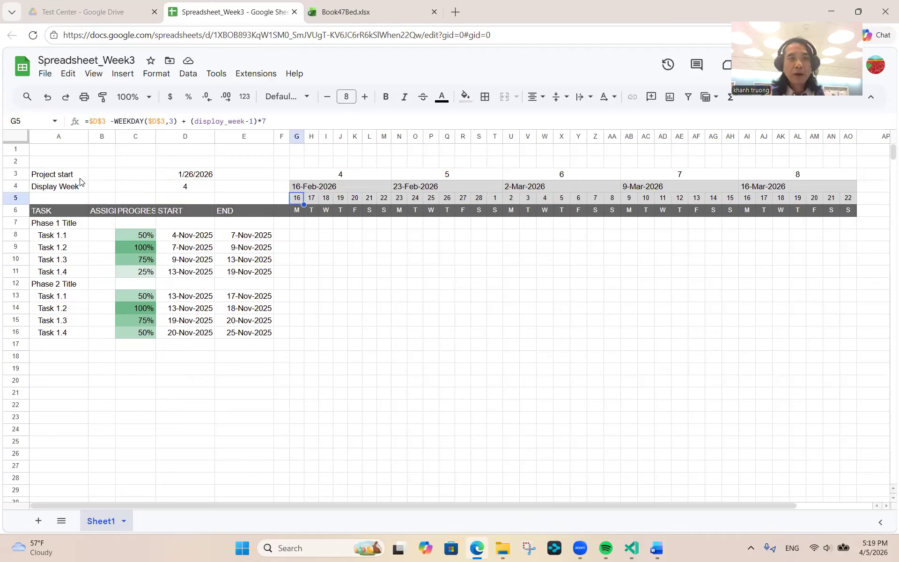
left_click(196, 179)
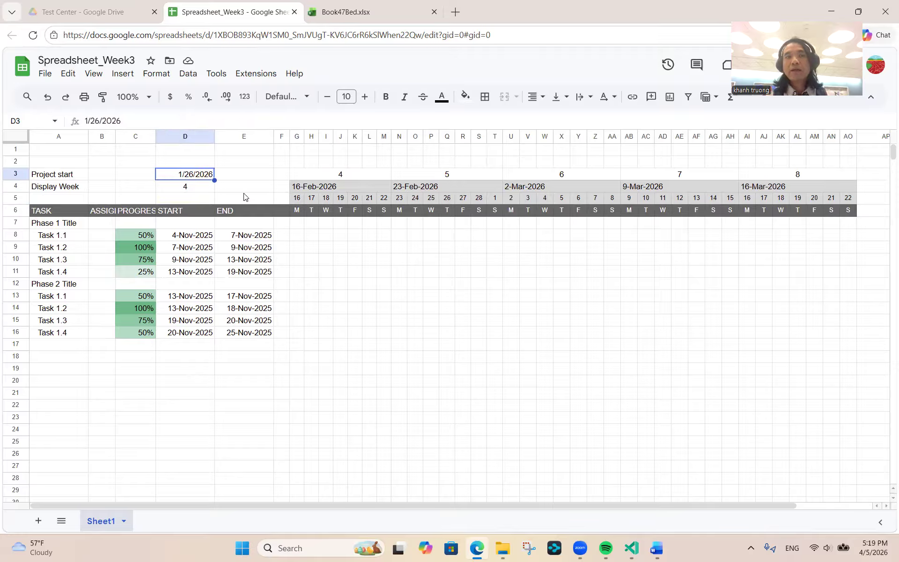
left_click(293, 201)
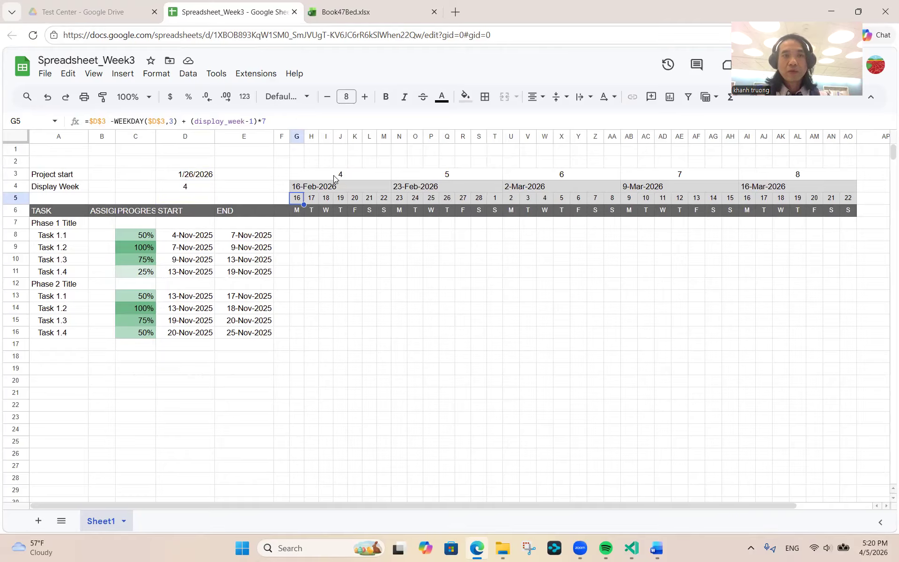
- Change the display week to 12, then to 14
left_click(192, 190)
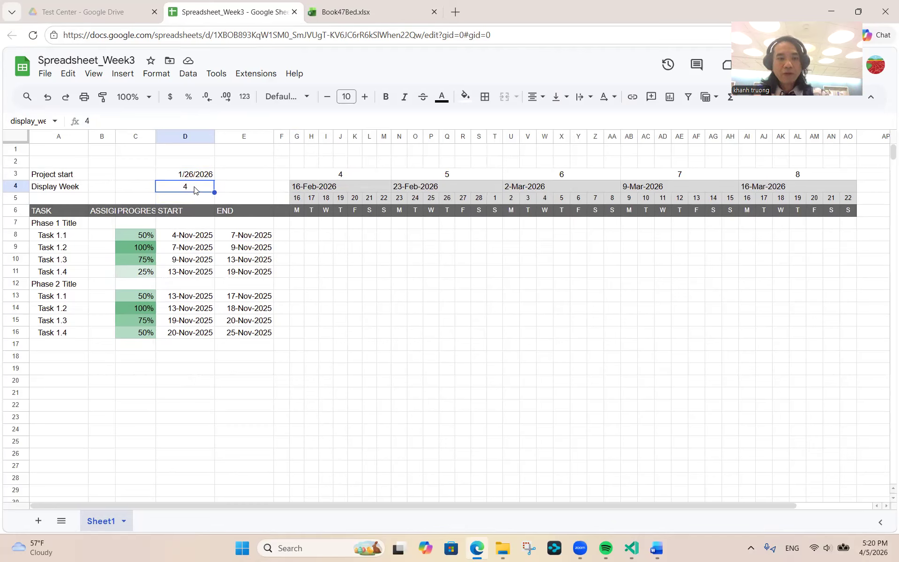
type("12")
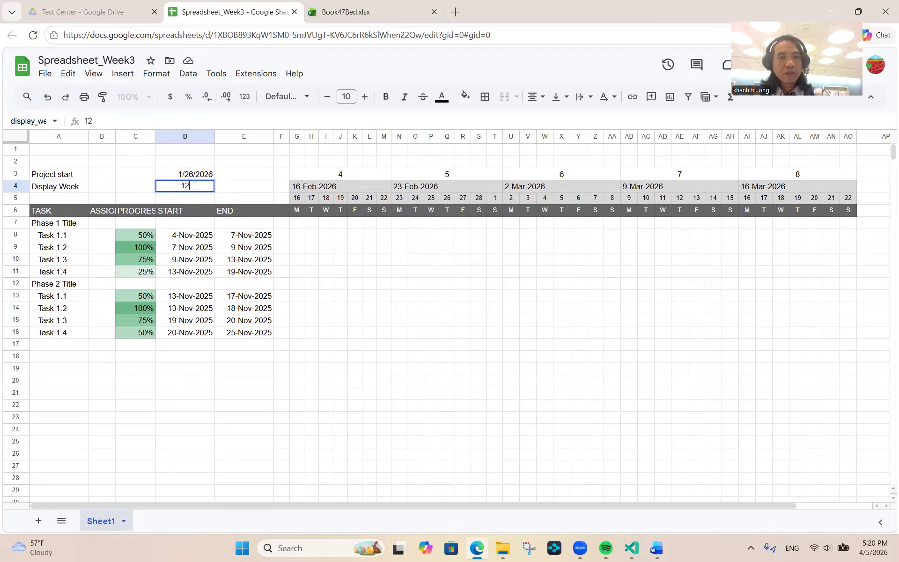
key("Return")
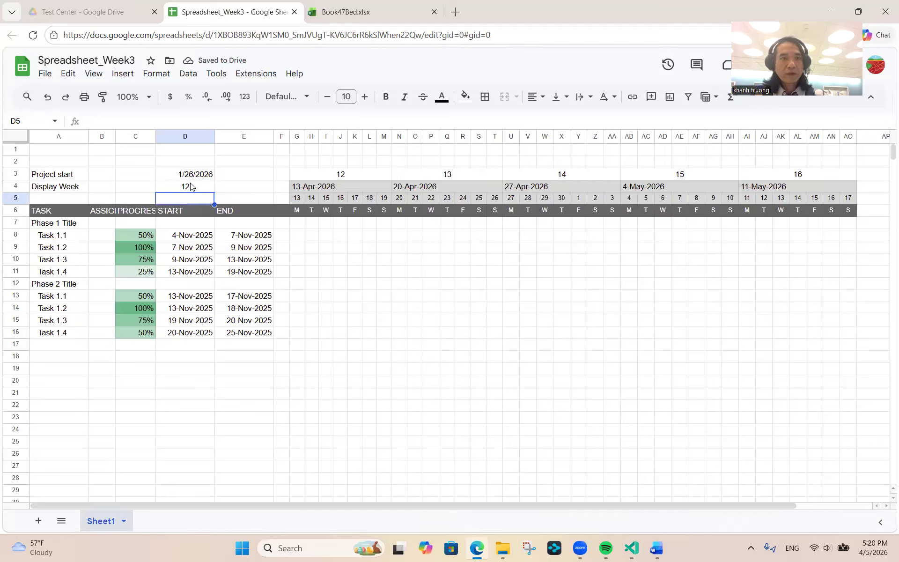
left_click(191, 189)
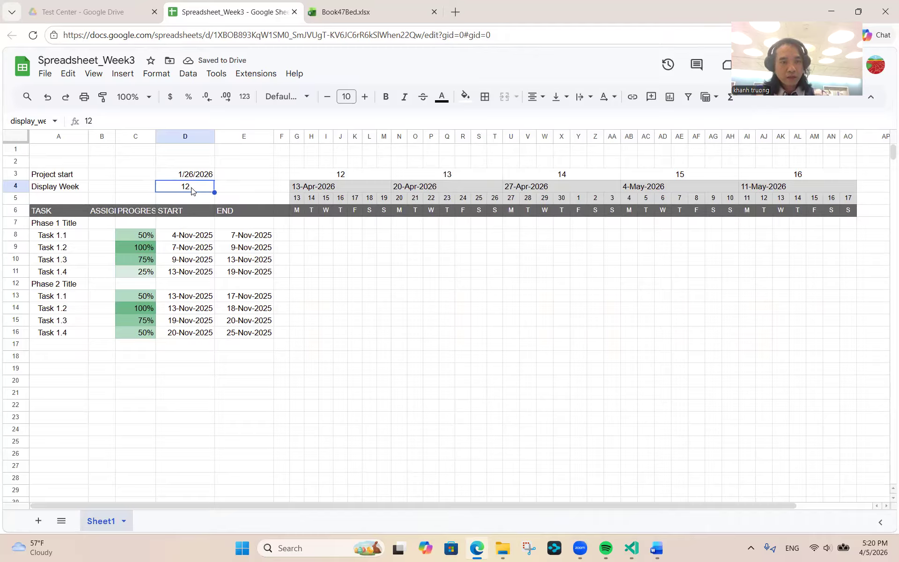
type("14")
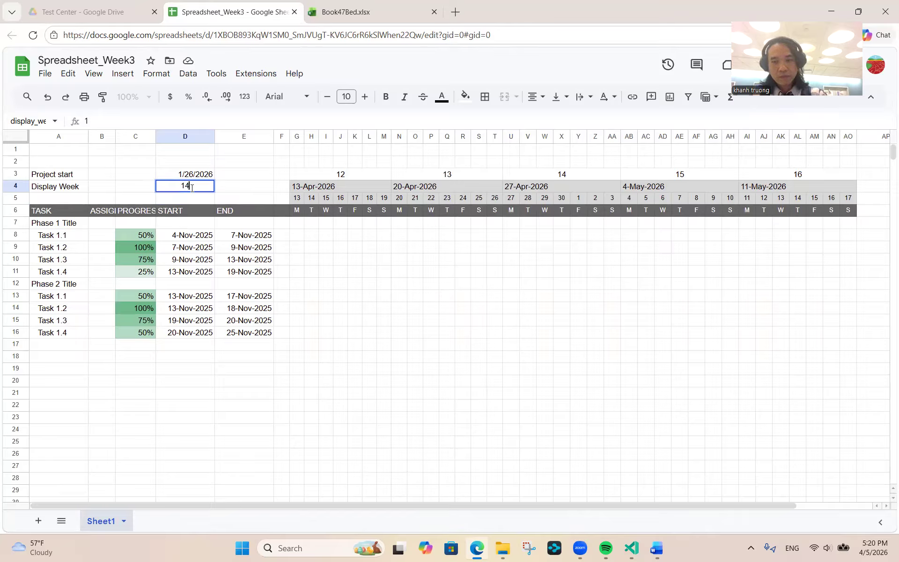
key("Return")
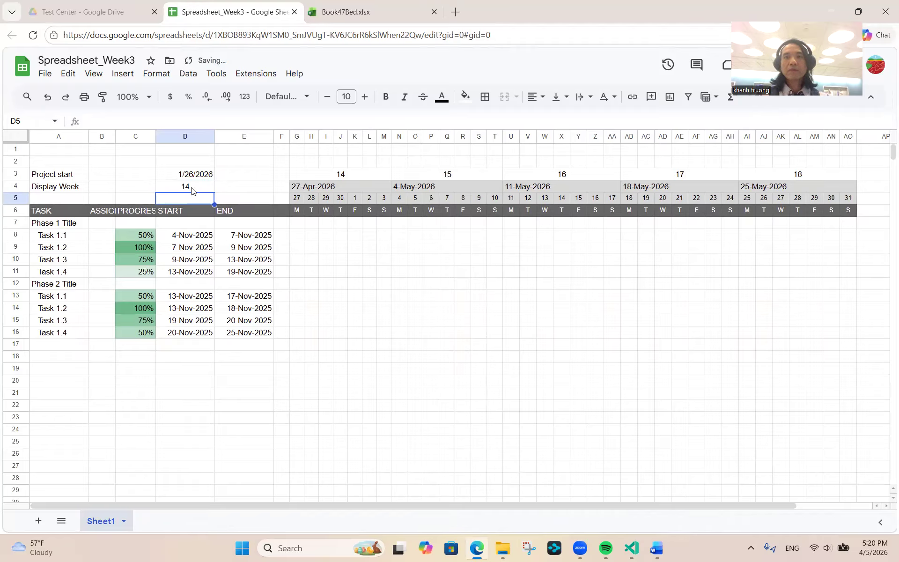
- Merge the row 2 cells above week 14 and label them WEEK
left_click(341, 177)
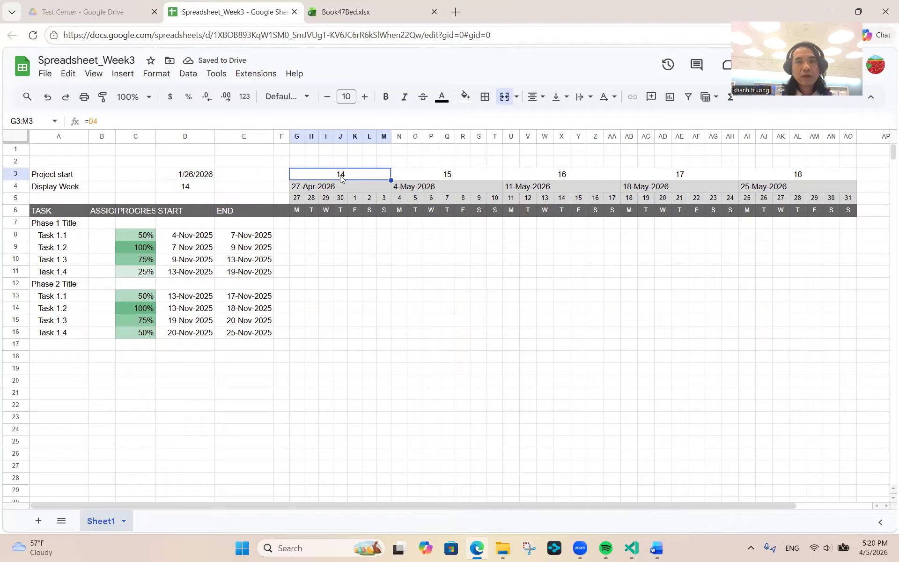
left_click(297, 166)
key("shift+Right")
key("shift+Right")
key("shift+Right")
key("shift+Right")
key("shift+Right")
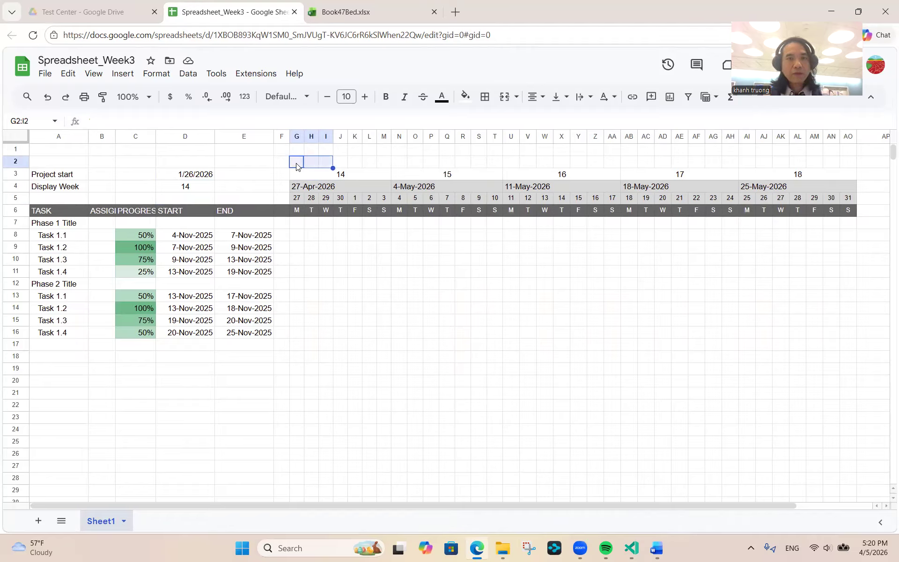
key("shift+Right")
key("shift+Right")
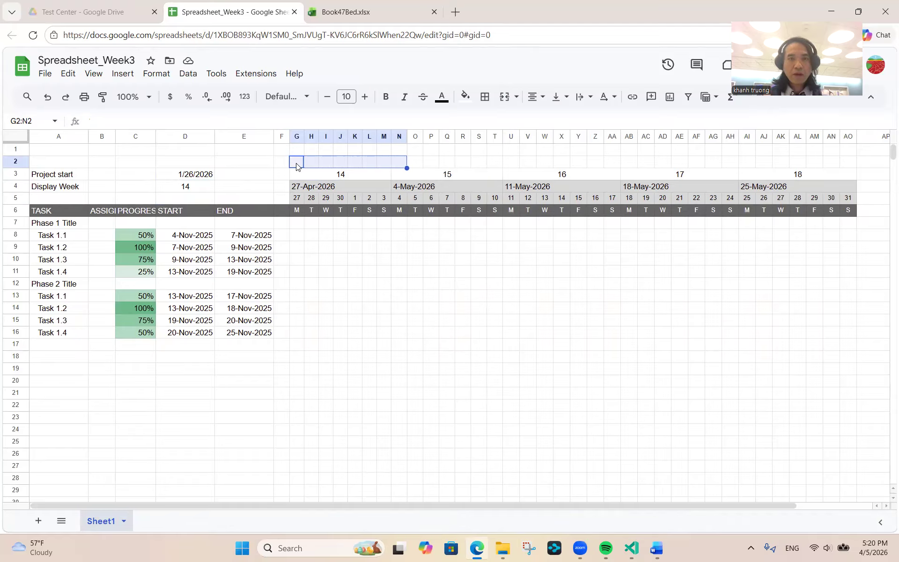
key("shift+Left")
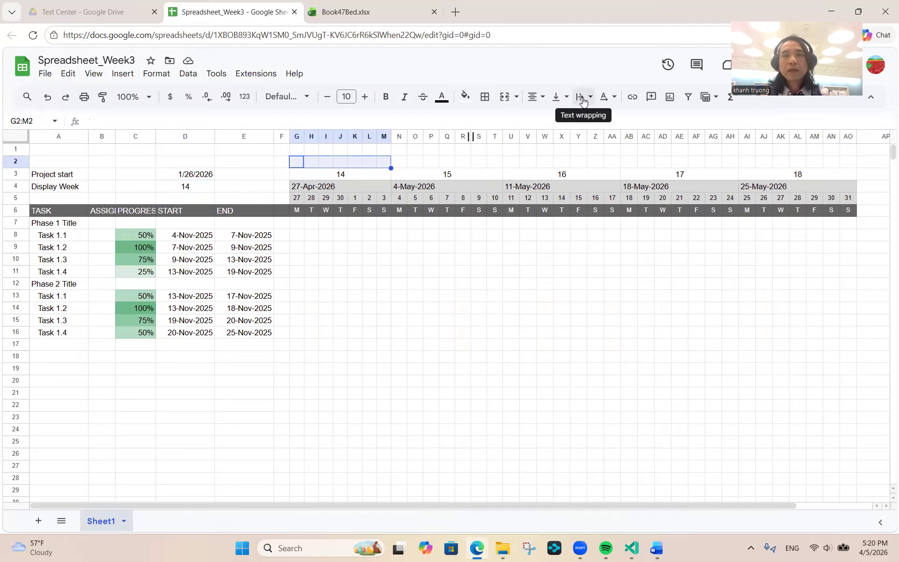
left_click(504, 99)
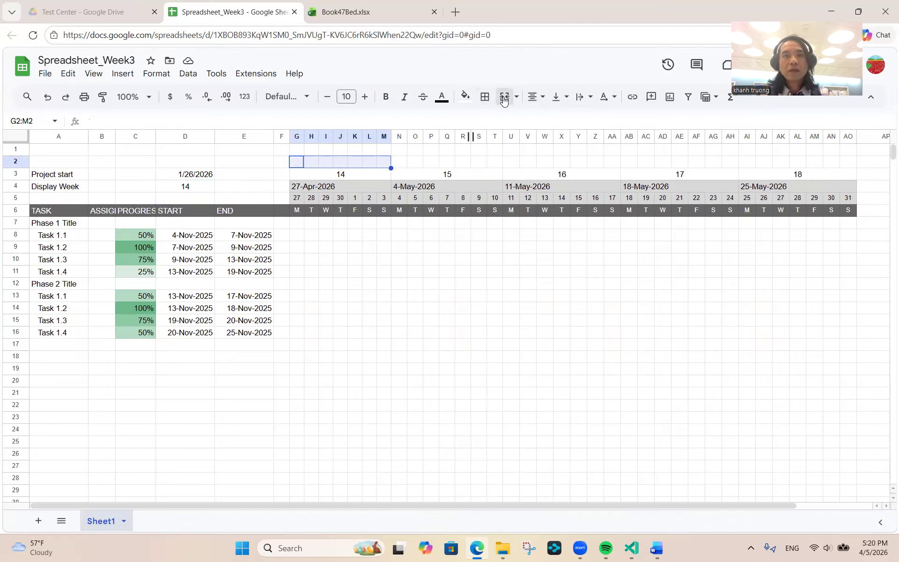
type("WEEK")
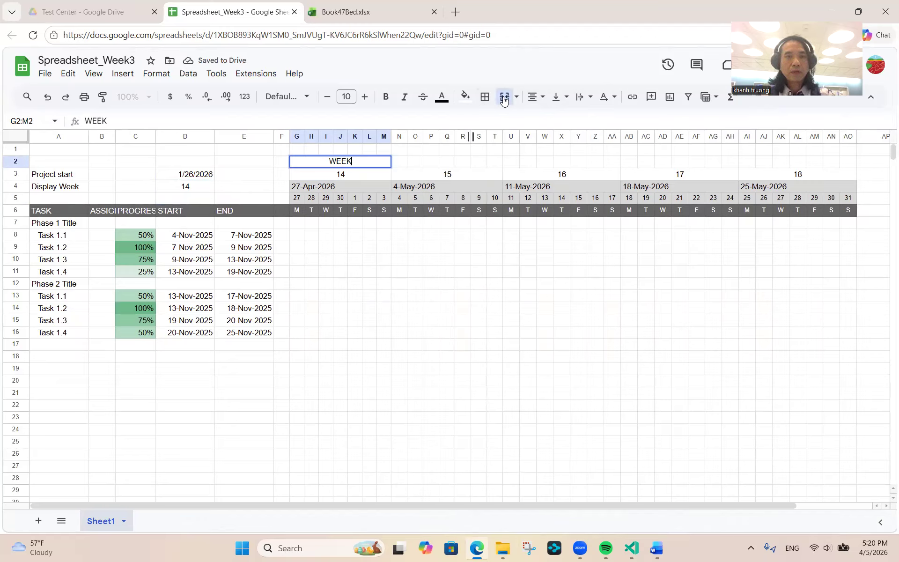
key("Return")
key("Up")
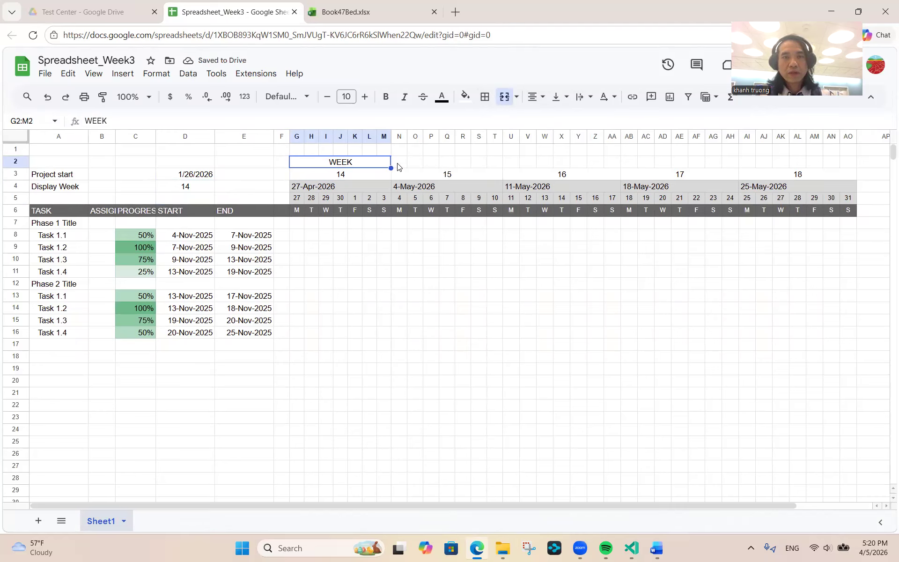
- Merge the row 2 cells above week 15 and copy WEEK into them
left_click(398, 167)
key("shift+Right")
key("shift+Right")
key("shift+Right")
key("shift+Right")
key("shift+Right")
key("shift+Right")
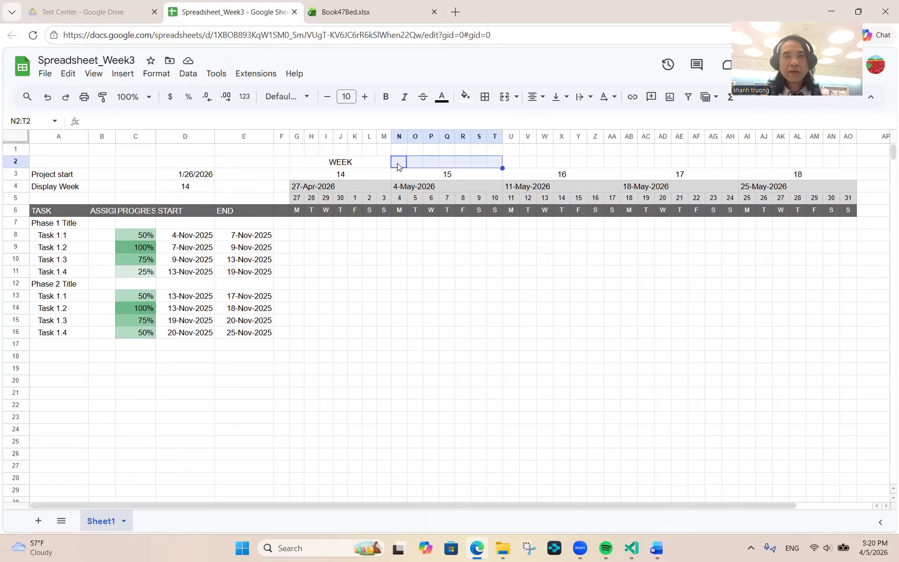
left_click(504, 97)
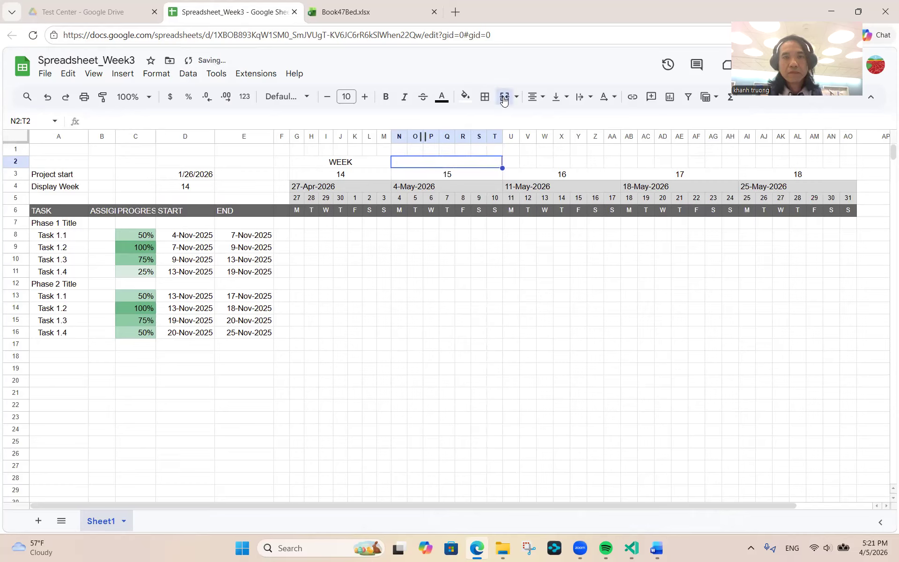
left_click(359, 167)
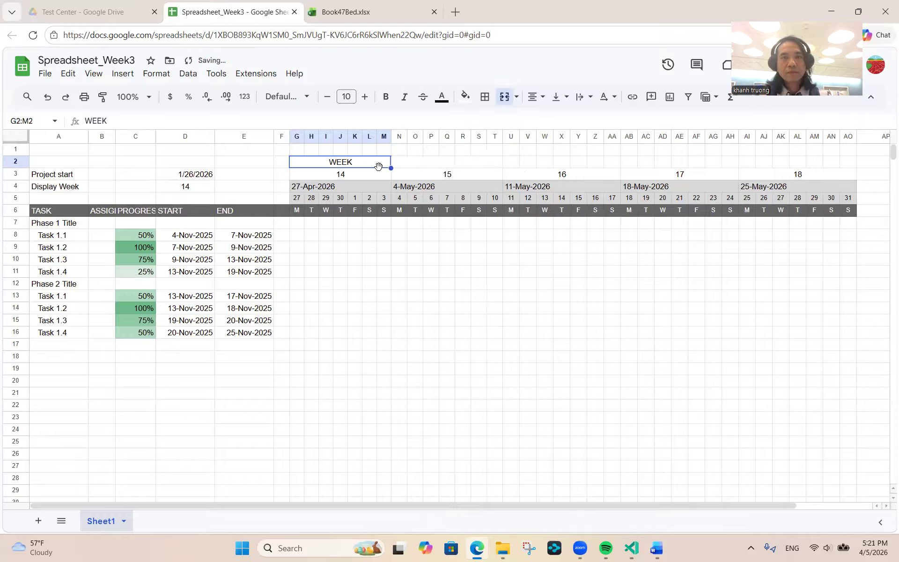
left_click_drag(391, 168, 497, 167)
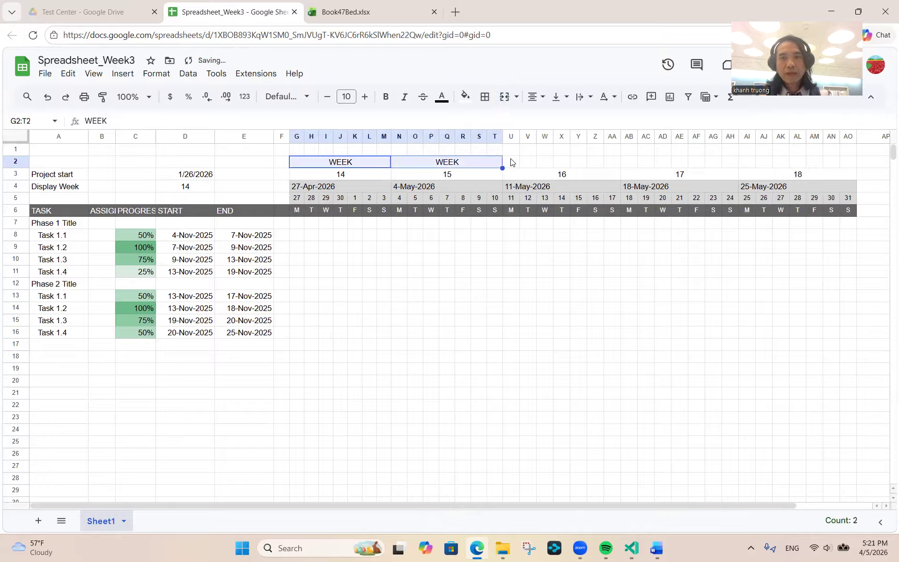
- Merge row 2 above weeks 16, 17 and 18 and fill WEEK across them
left_click(512, 162)
key("shift+Right")
key("shift+Right")
key("shift+Right")
key("shift+Right")
key("shift+Right")
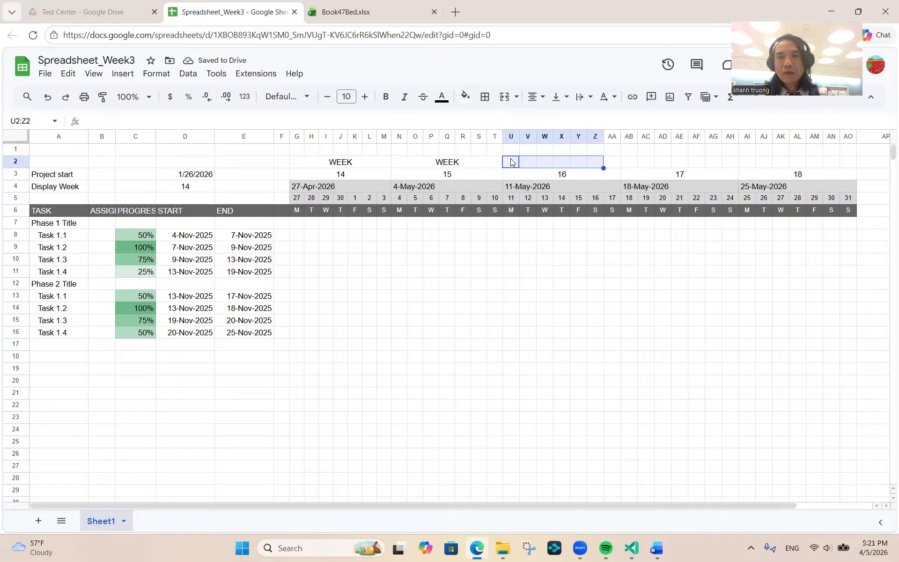
key("shift+Right")
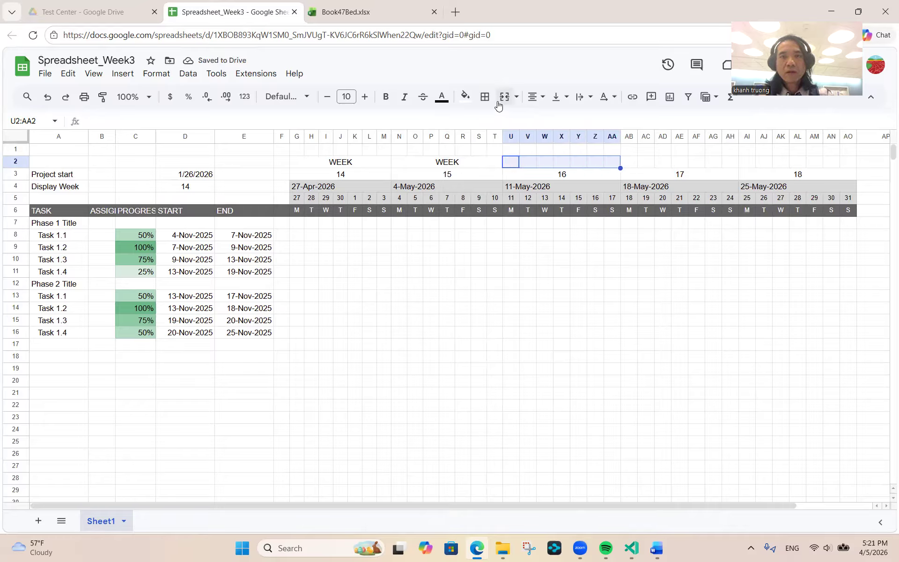
left_click(500, 98)
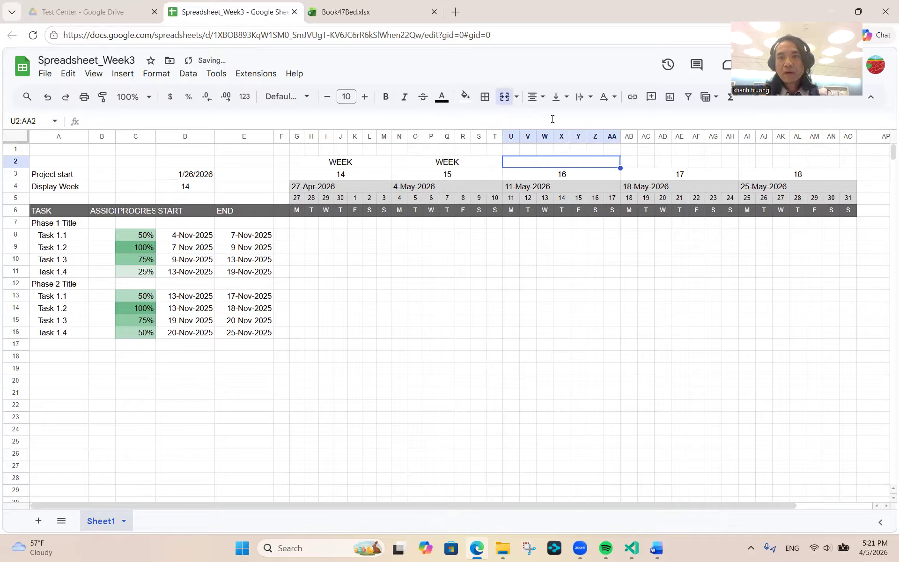
left_click(630, 163)
key("shift+Right")
key("shift+Right")
key("shift+Right")
key("shift+Right")
key("shift+Right")
key("shift+Right")
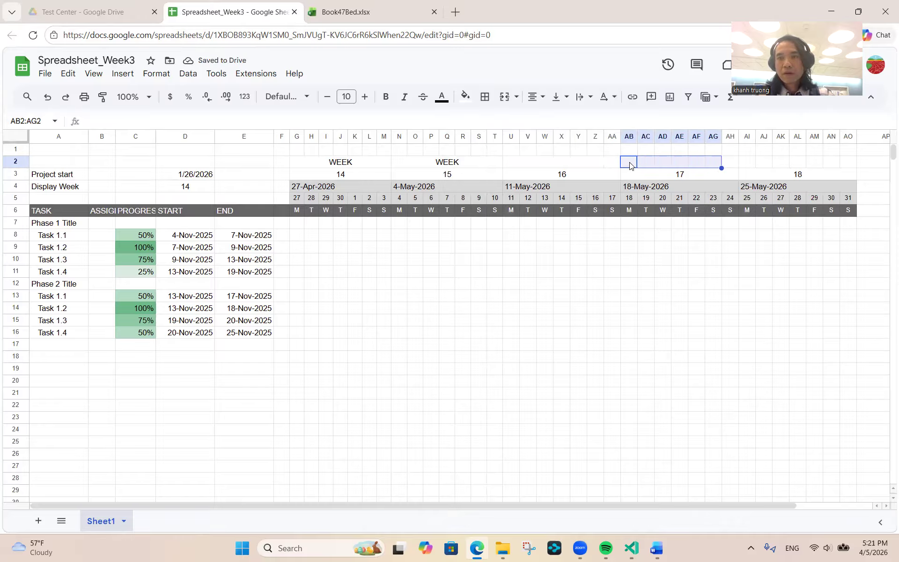
left_click(504, 97)
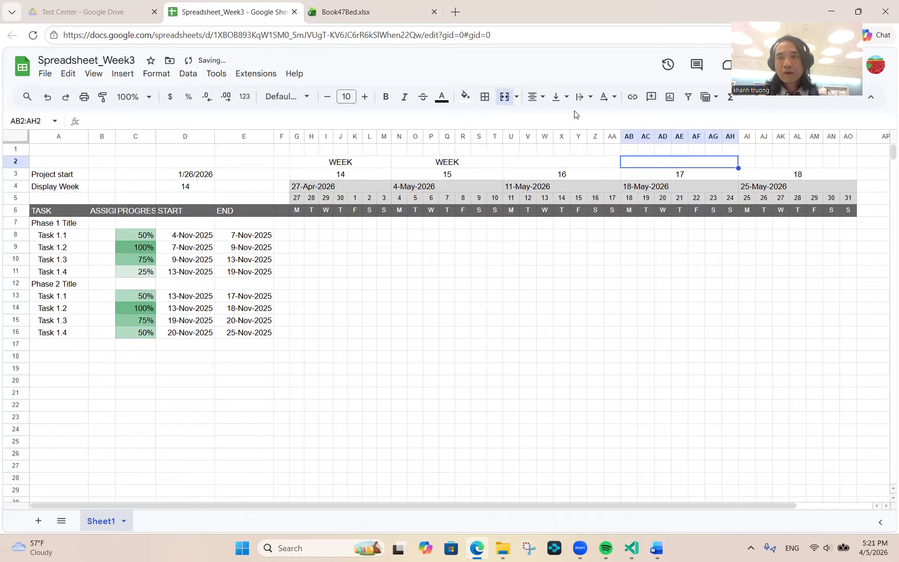
left_click(746, 163)
key("shift+Right")
key("shift+Right")
key("shift+Right")
key("shift+Right")
key("shift+Right")
key("shift+Right")
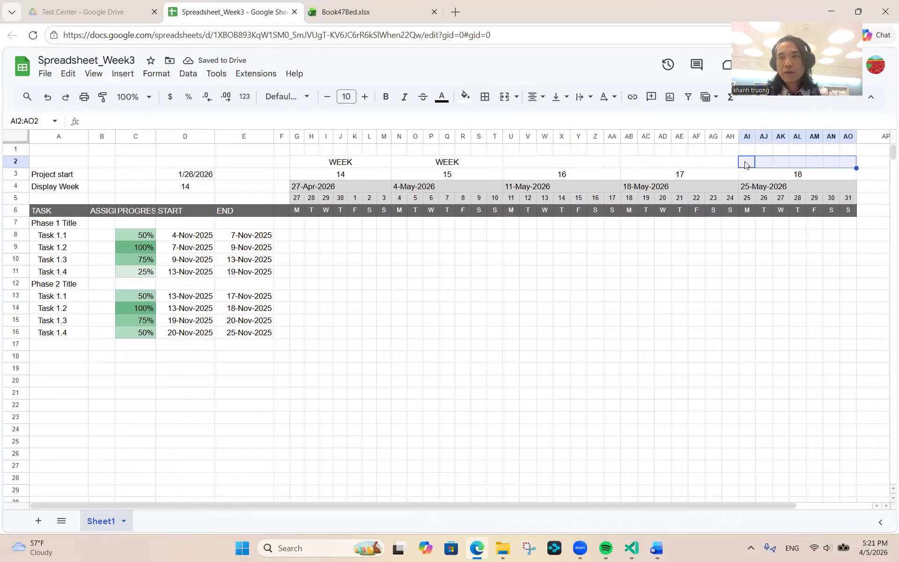
left_click(504, 97)
left_click(446, 164)
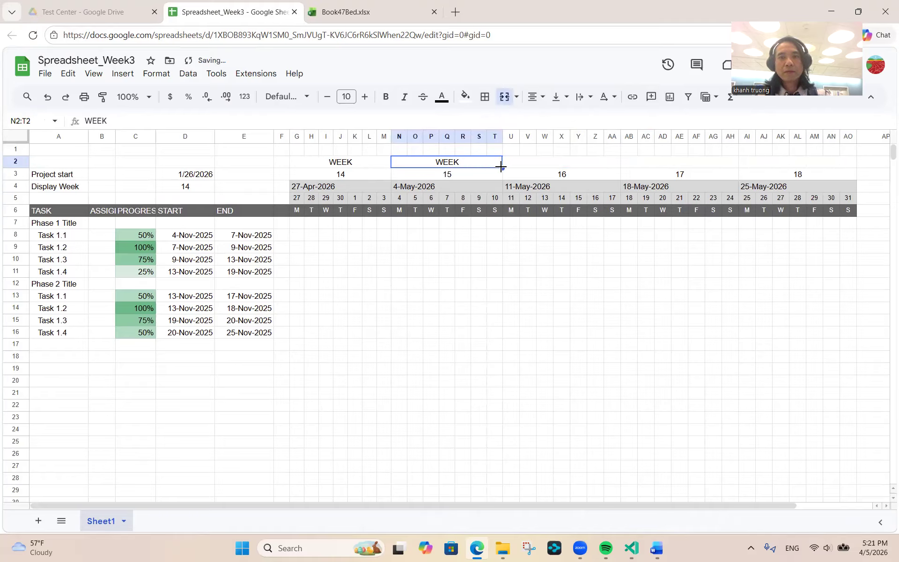
left_click_drag(501, 167, 855, 168)
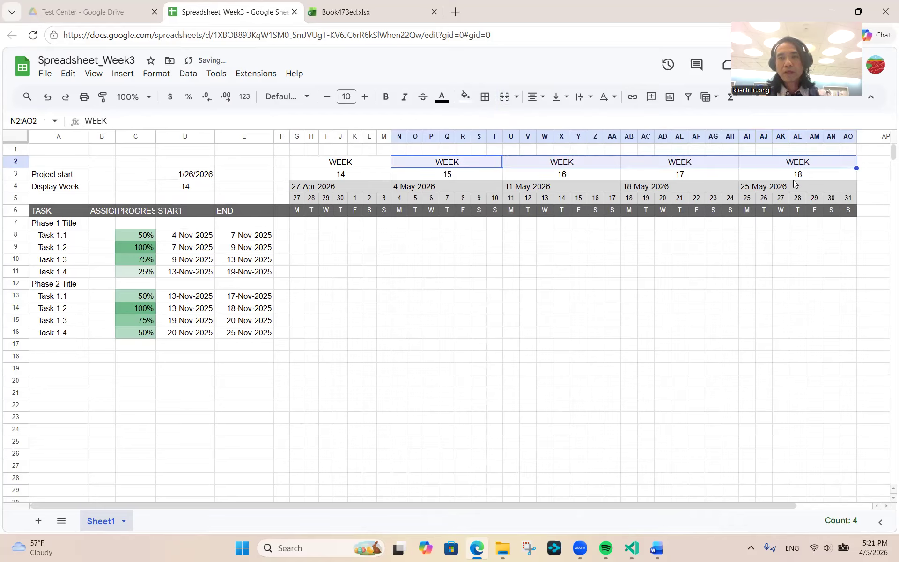
- Set the display week to 1 and the project start to 11/1/2025
left_click(336, 167)
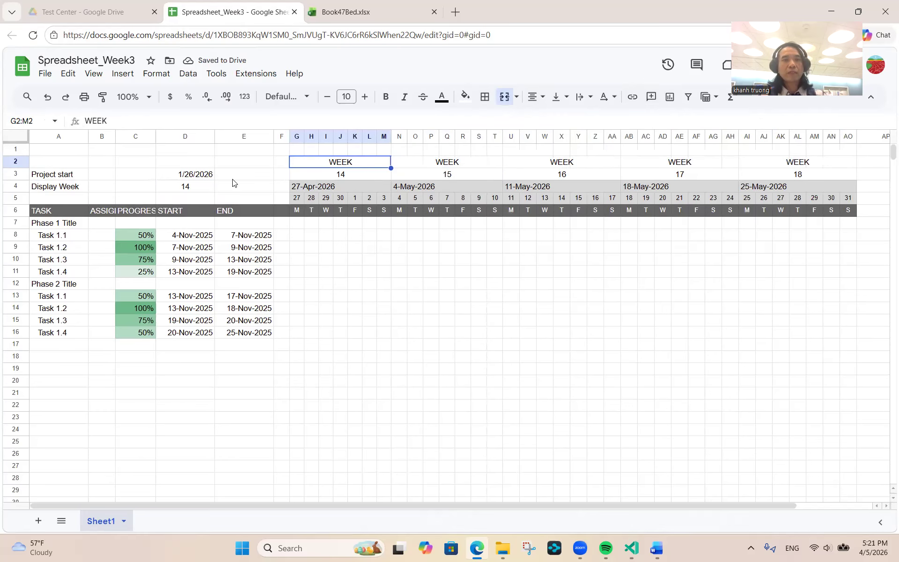
left_click(184, 185)
type("1")
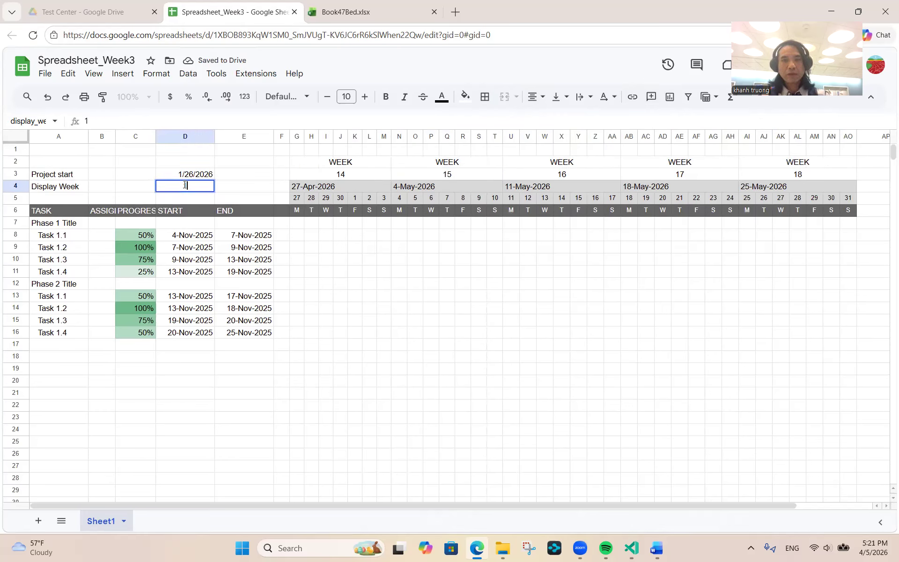
key("Return")
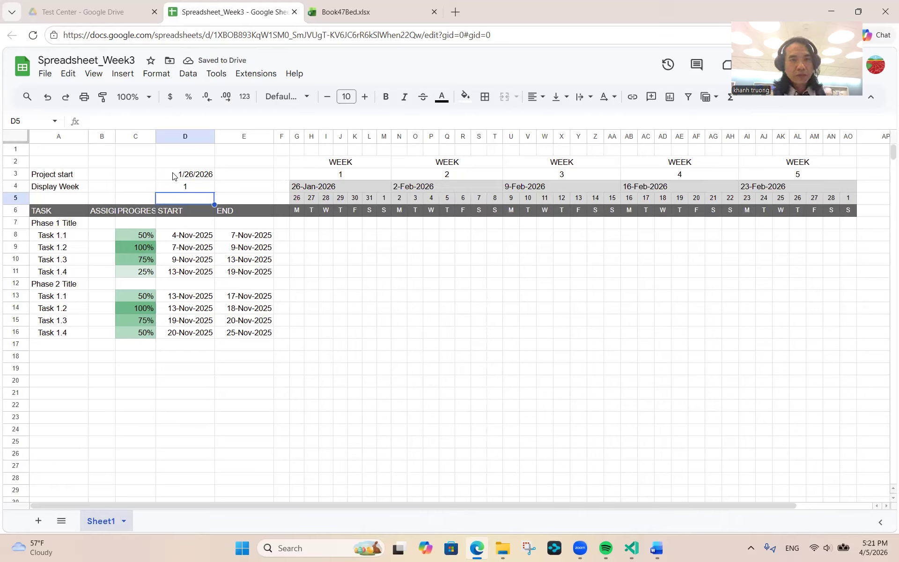
left_click(173, 174)
type("111")
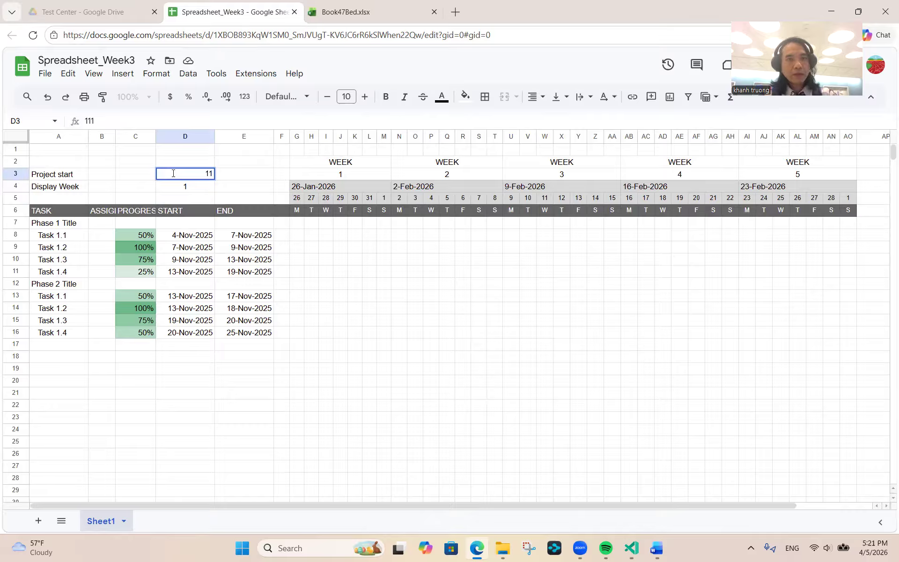
type("1/2025")
key("Return")
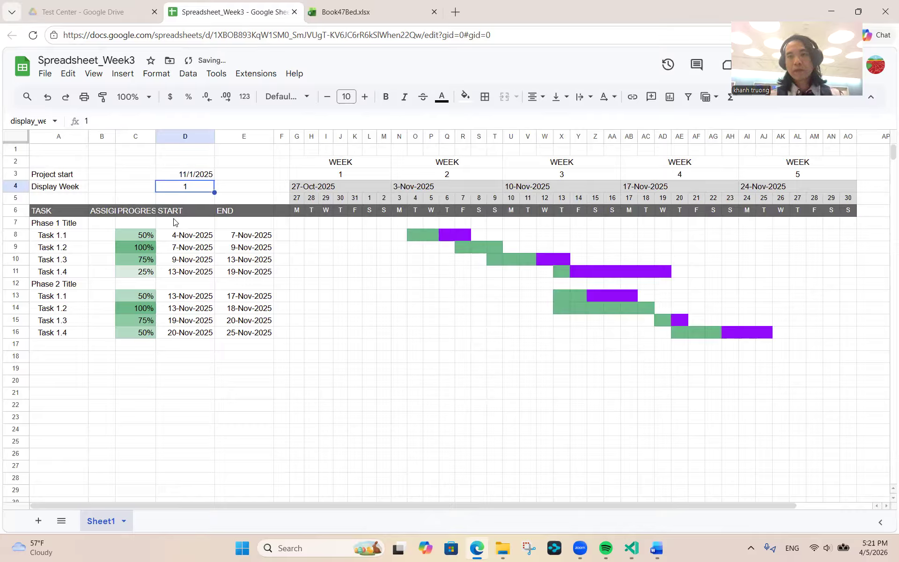
- Set Task 1.2's progress to 50% and Task 1.4's to 45%
left_click(126, 251)
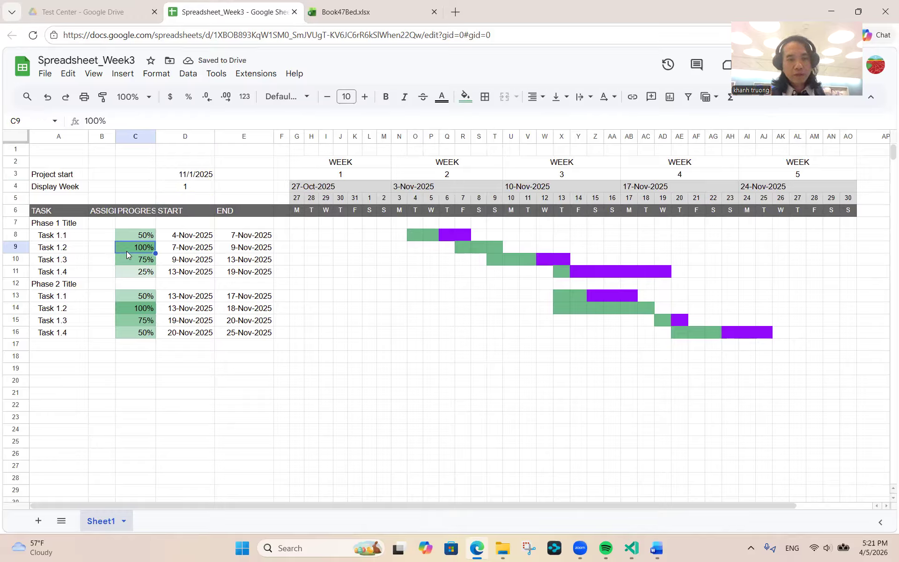
type("50")
key("Return")
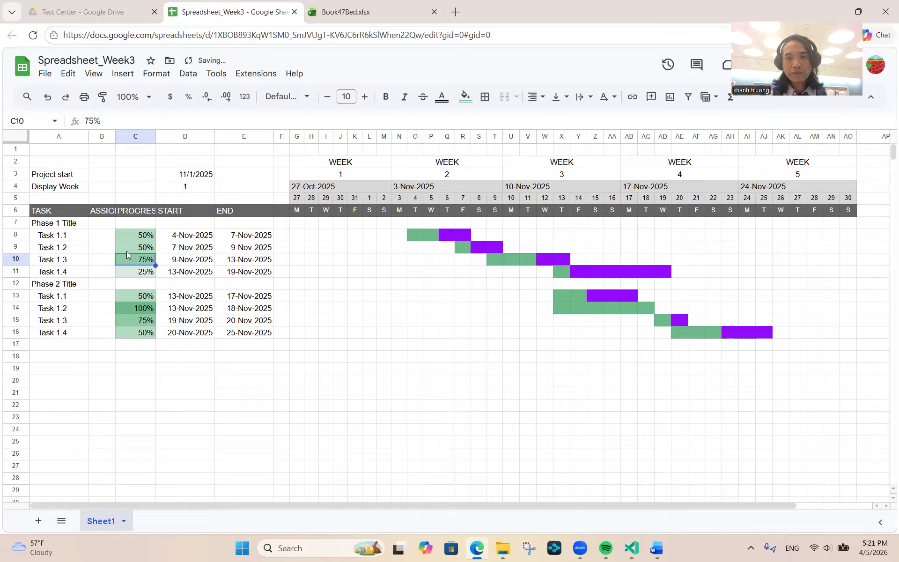
key("Down")
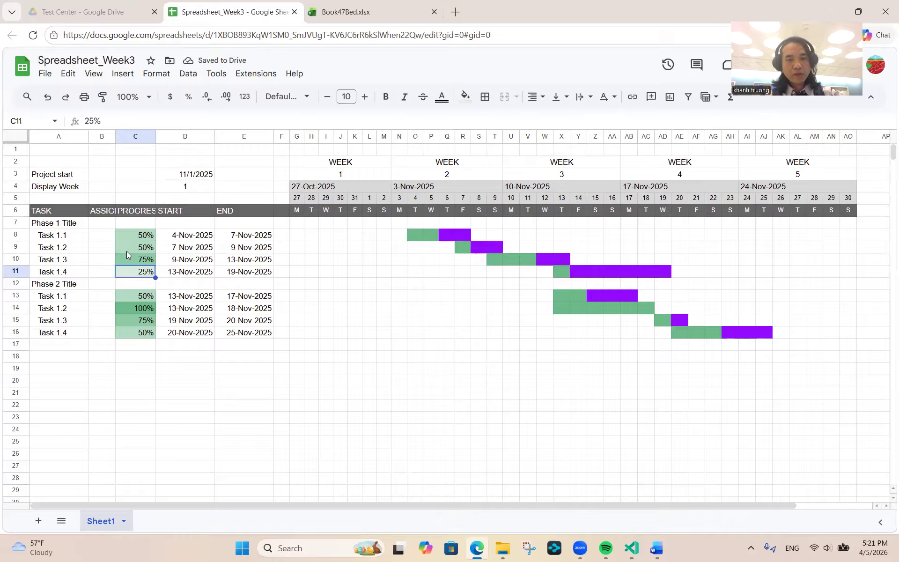
type("45")
key("Return")
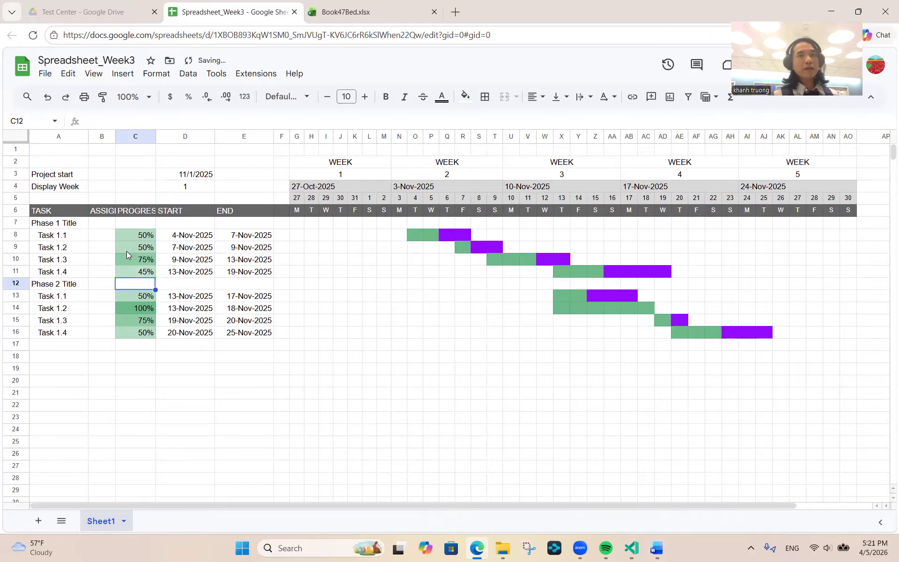
- Switch to Book47Bed.xlsx and scroll across its Gantt chart and back to column A
left_click(356, 16)
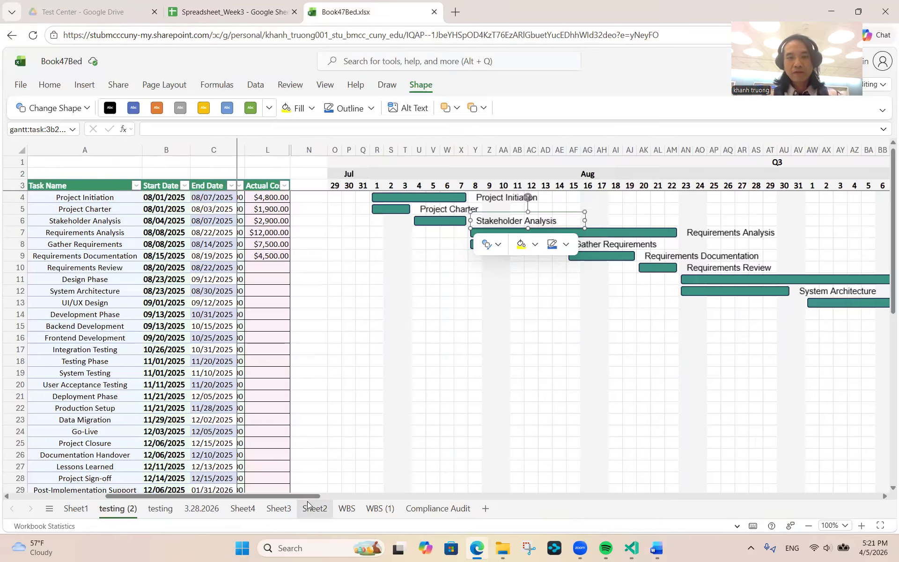
left_click_drag(306, 496, 611, 489)
left_click_drag(403, 495, 73, 498)
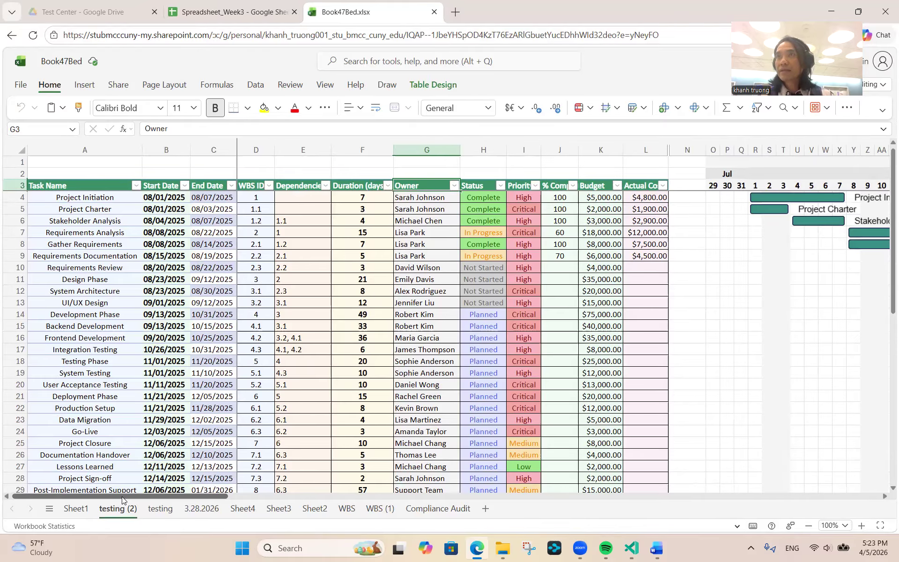
left_click_drag(122, 496, 428, 448)
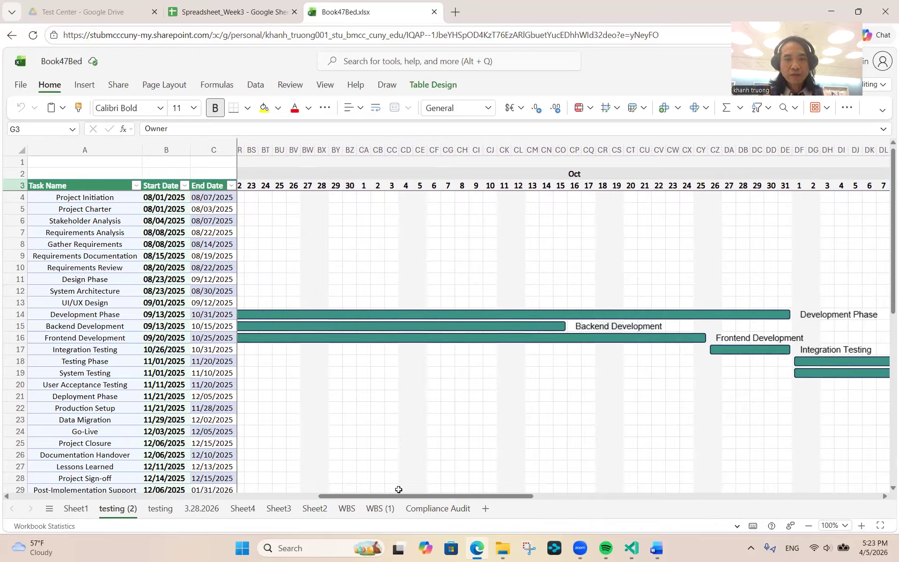
left_click_drag(399, 498, 580, 470)
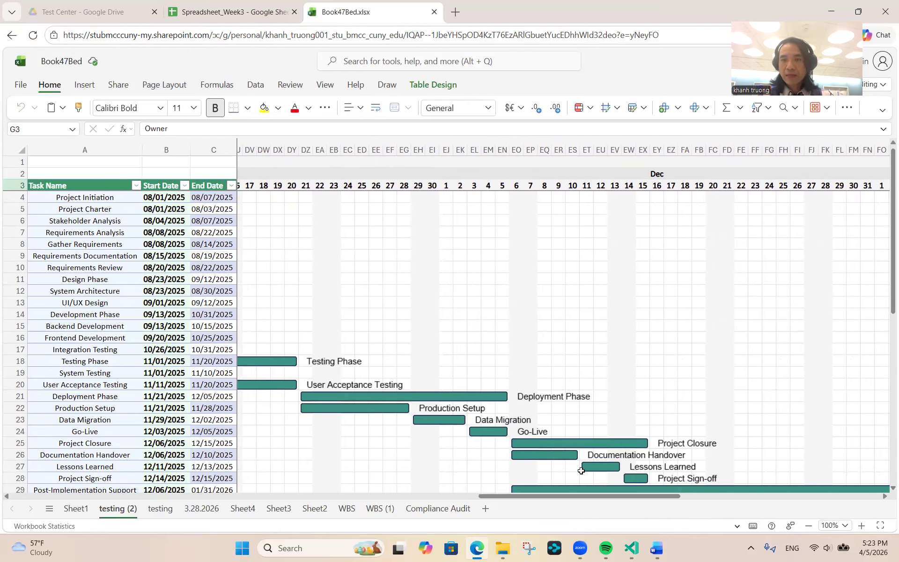
scroll(580, 470, "down", 4)
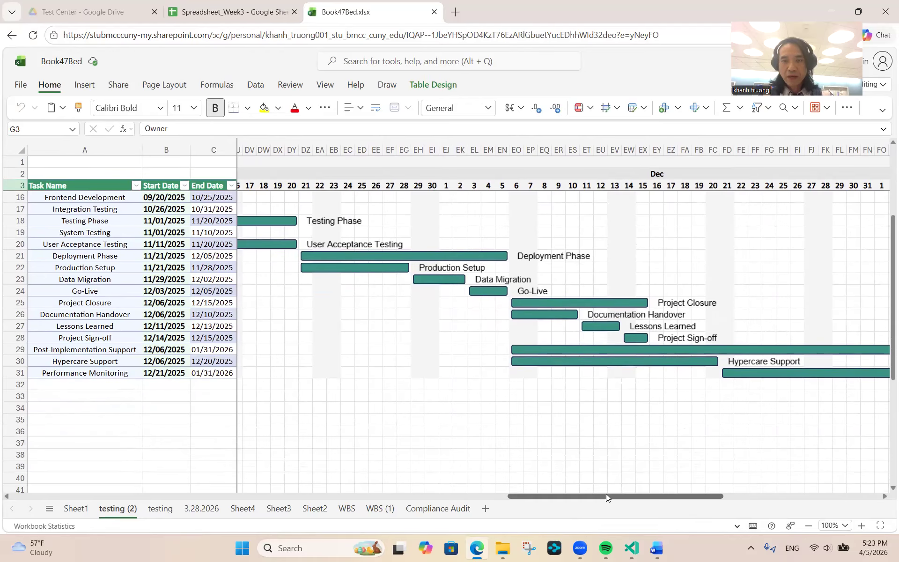
left_click_drag(606, 493, 108, 495)
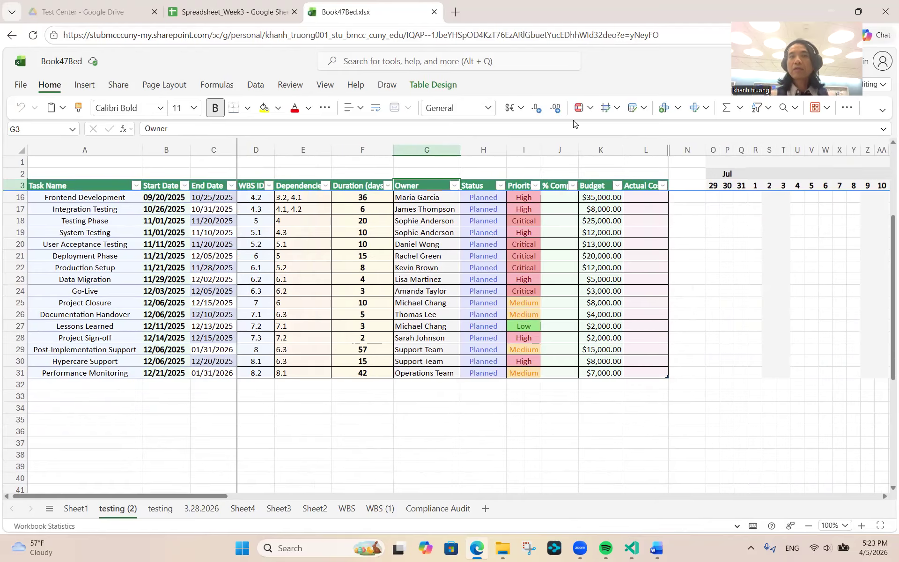